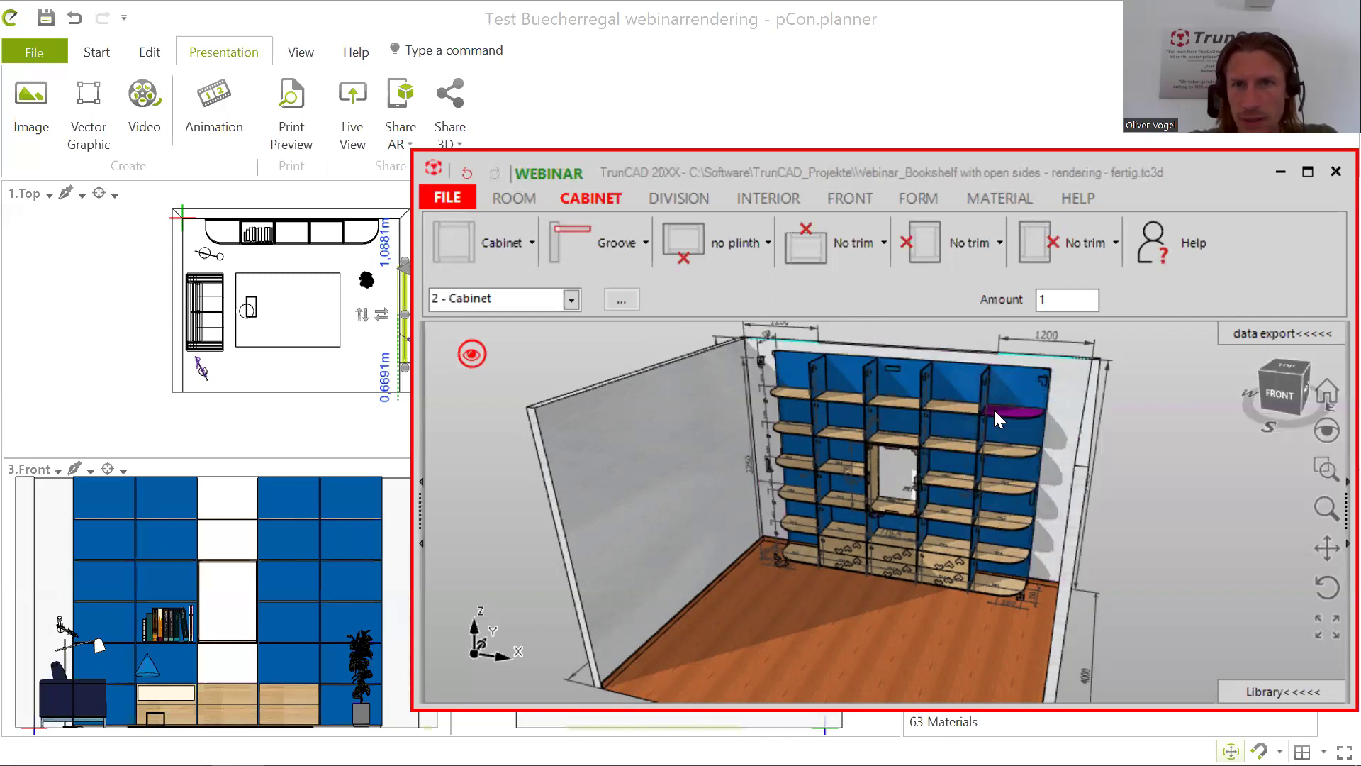
# Step: Inspect the bookshelf room model and cycle the component visibility through the isolated cabinet and wall-free views back to the whole room
pyautogui.scroll(2, 1008, 431)
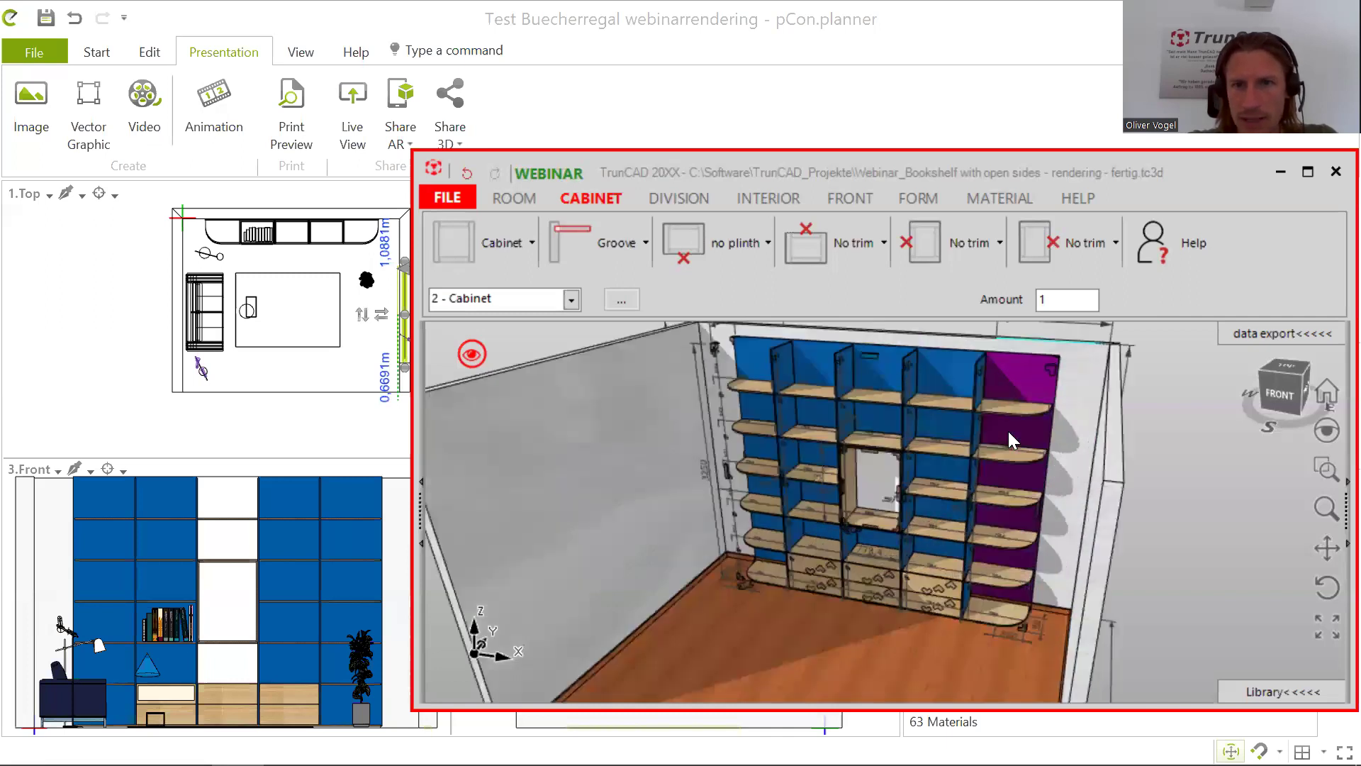
pyautogui.scroll(-3, 1008, 432)
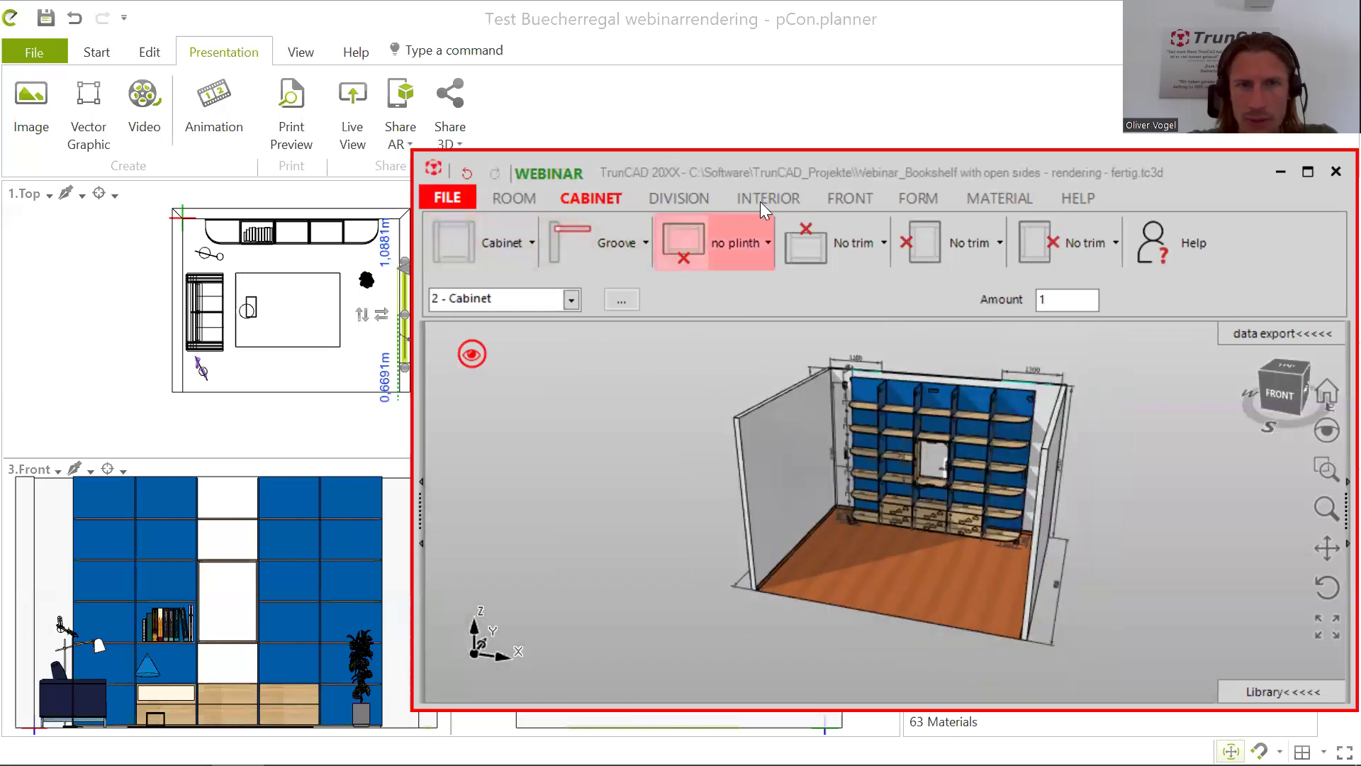
pyautogui.click(472, 353)
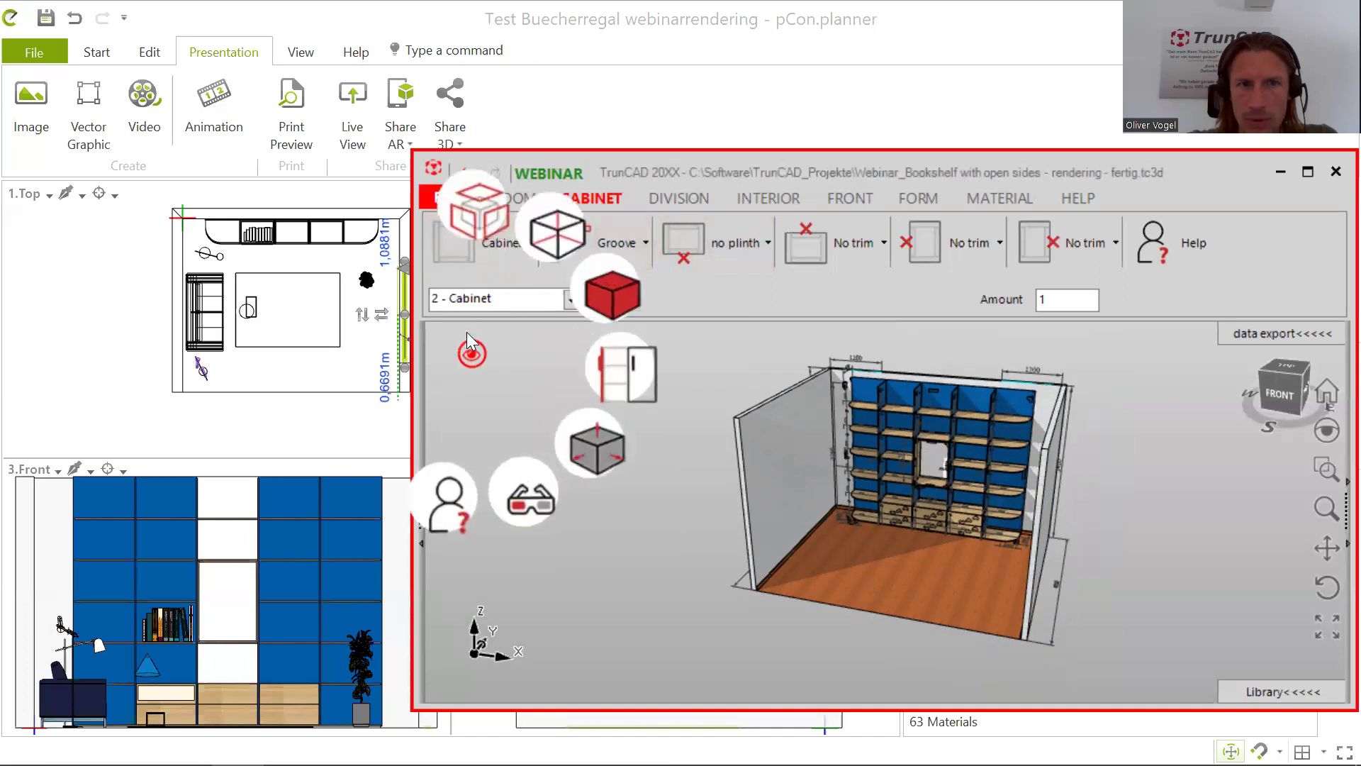
pyautogui.click(475, 210)
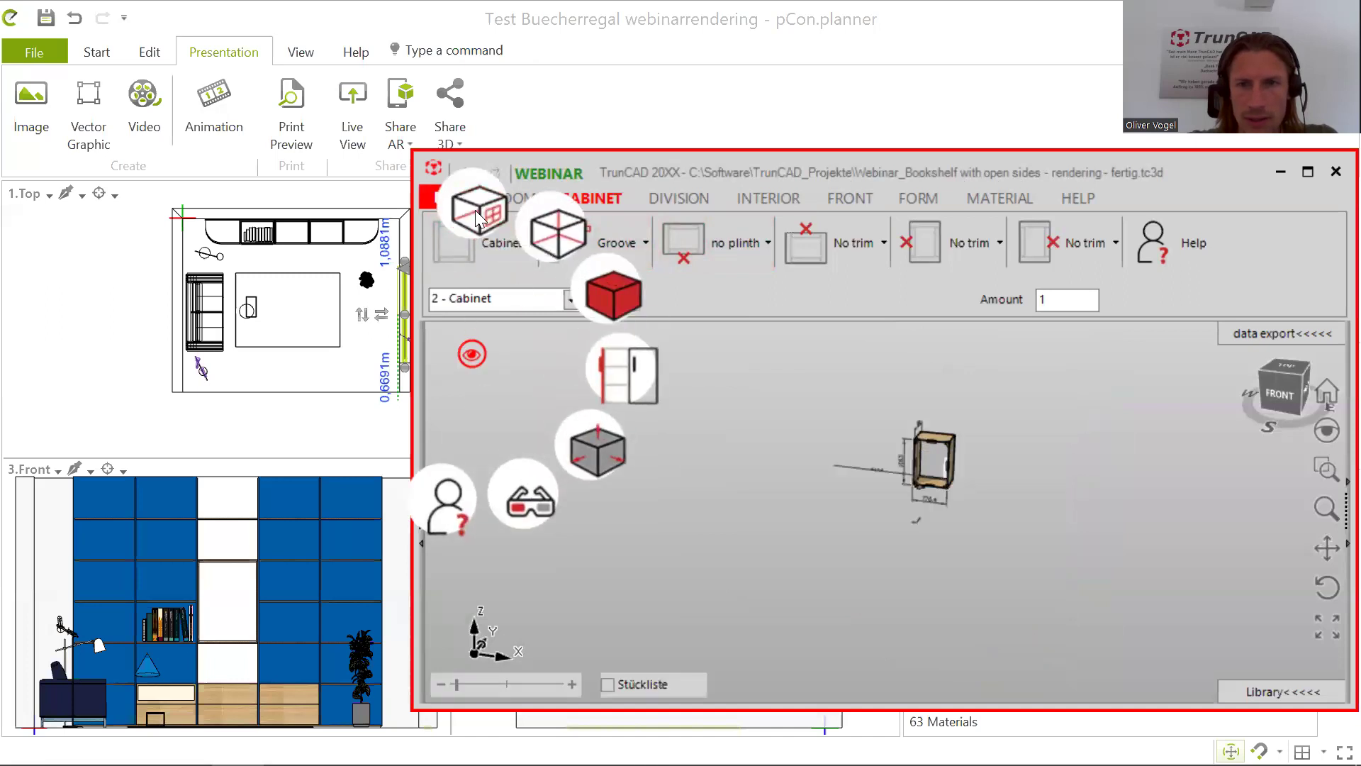
pyautogui.click(475, 210)
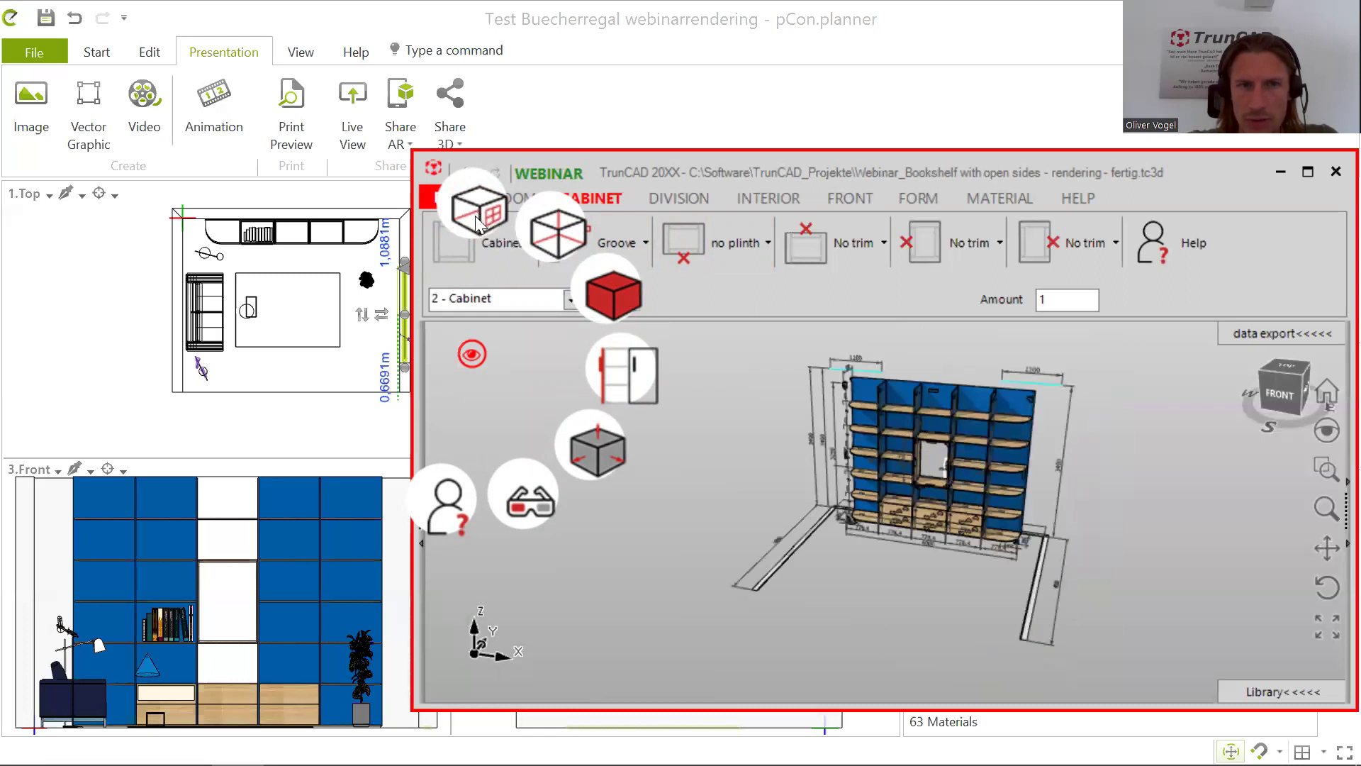
pyautogui.click(736, 294)
# Step: Make the ceiling visible in the room settings and view the closed room from a lower angle
pyautogui.click(505, 252)
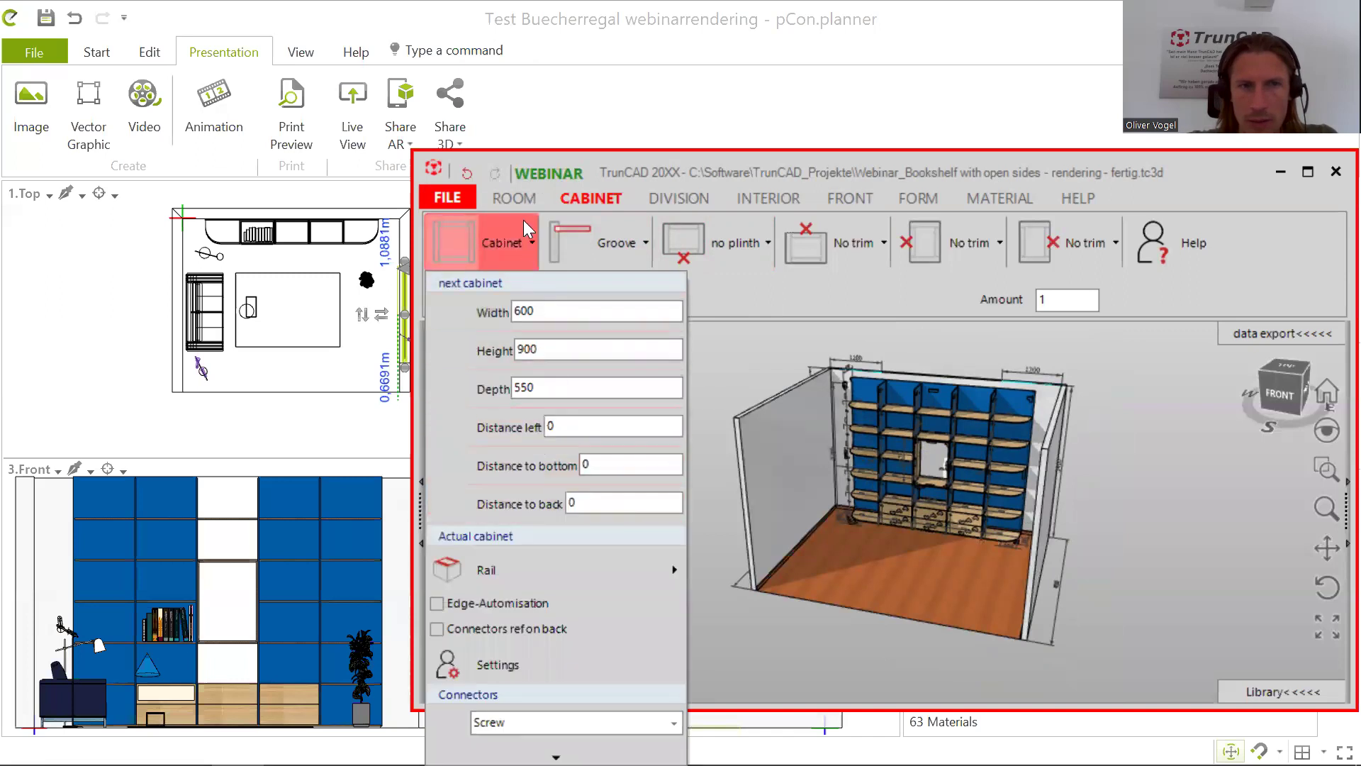
pyautogui.click(514, 200)
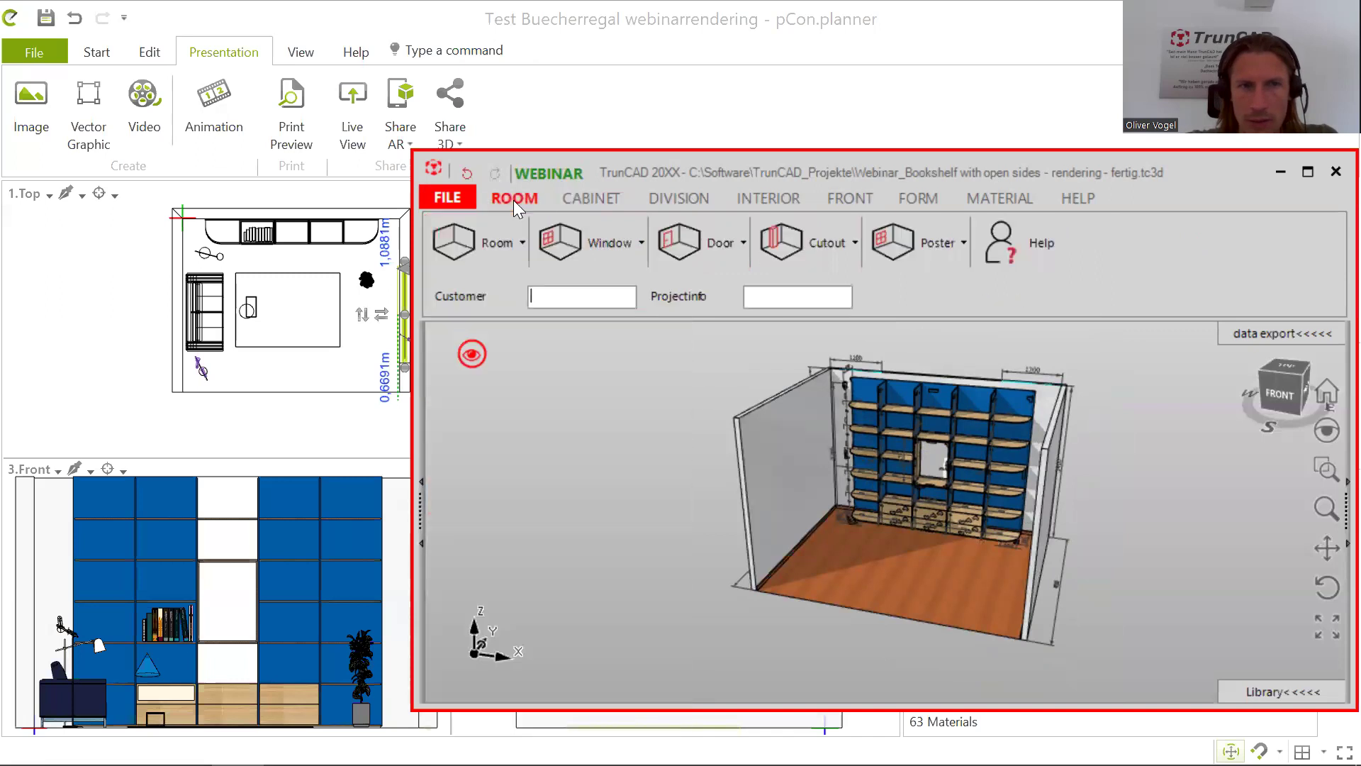
pyautogui.click(507, 245)
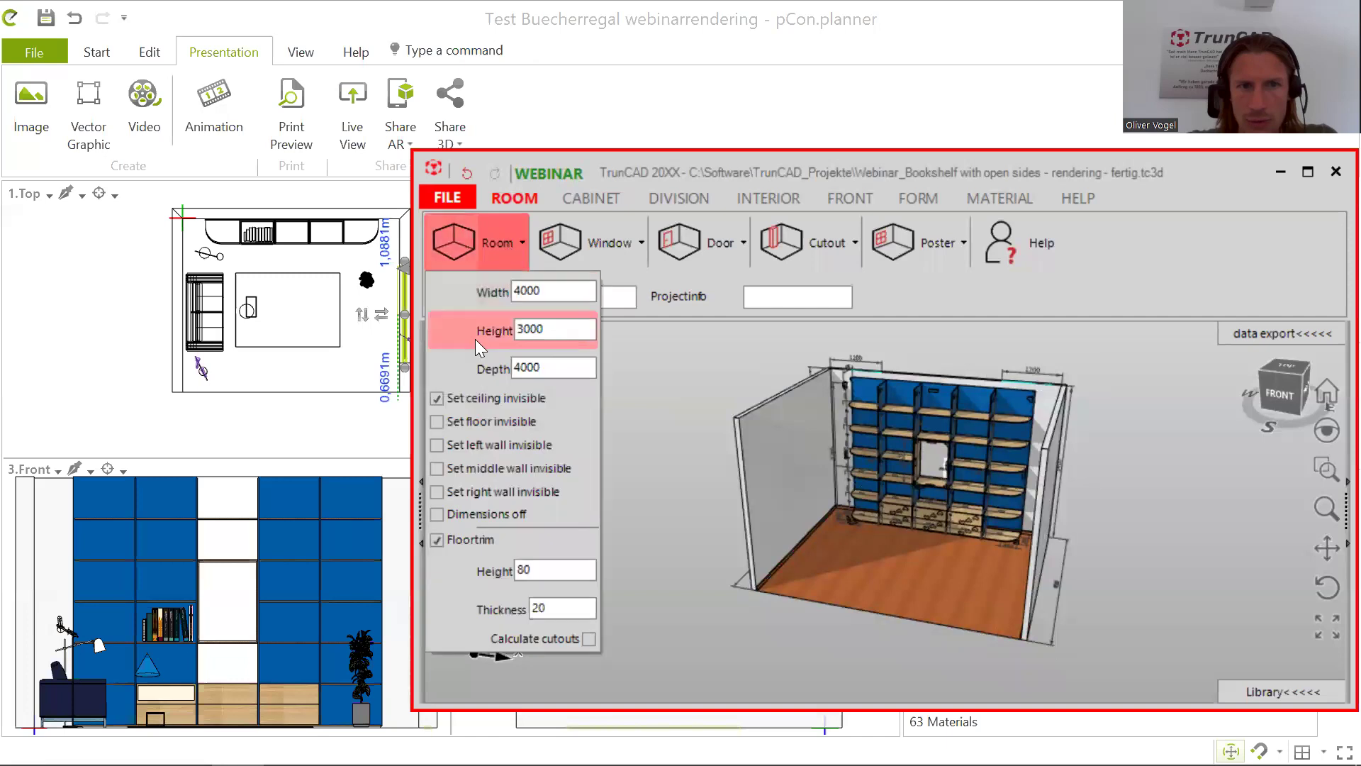
pyautogui.click(437, 398)
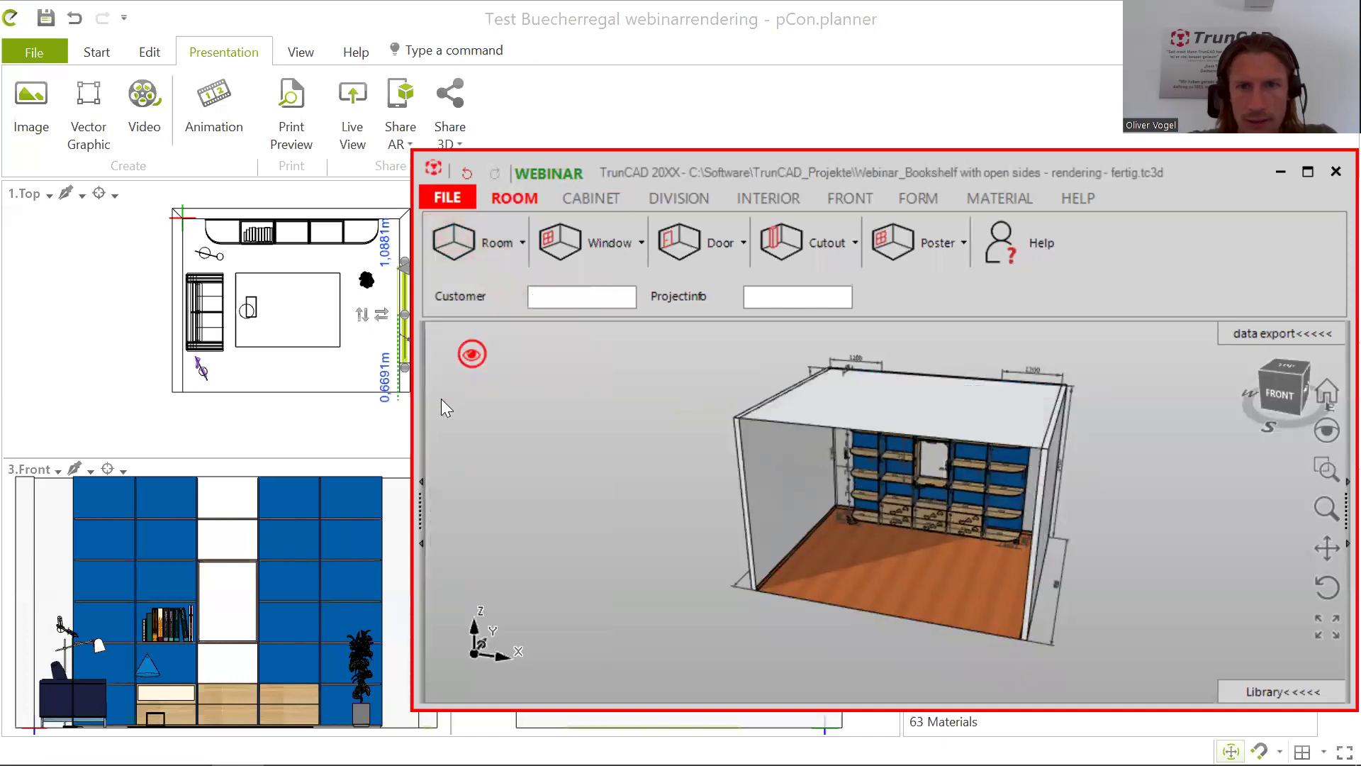
pyautogui.click(1042, 508)
pyautogui.moveTo(982, 472); pyautogui.dragTo(1036, 486, button='middle')
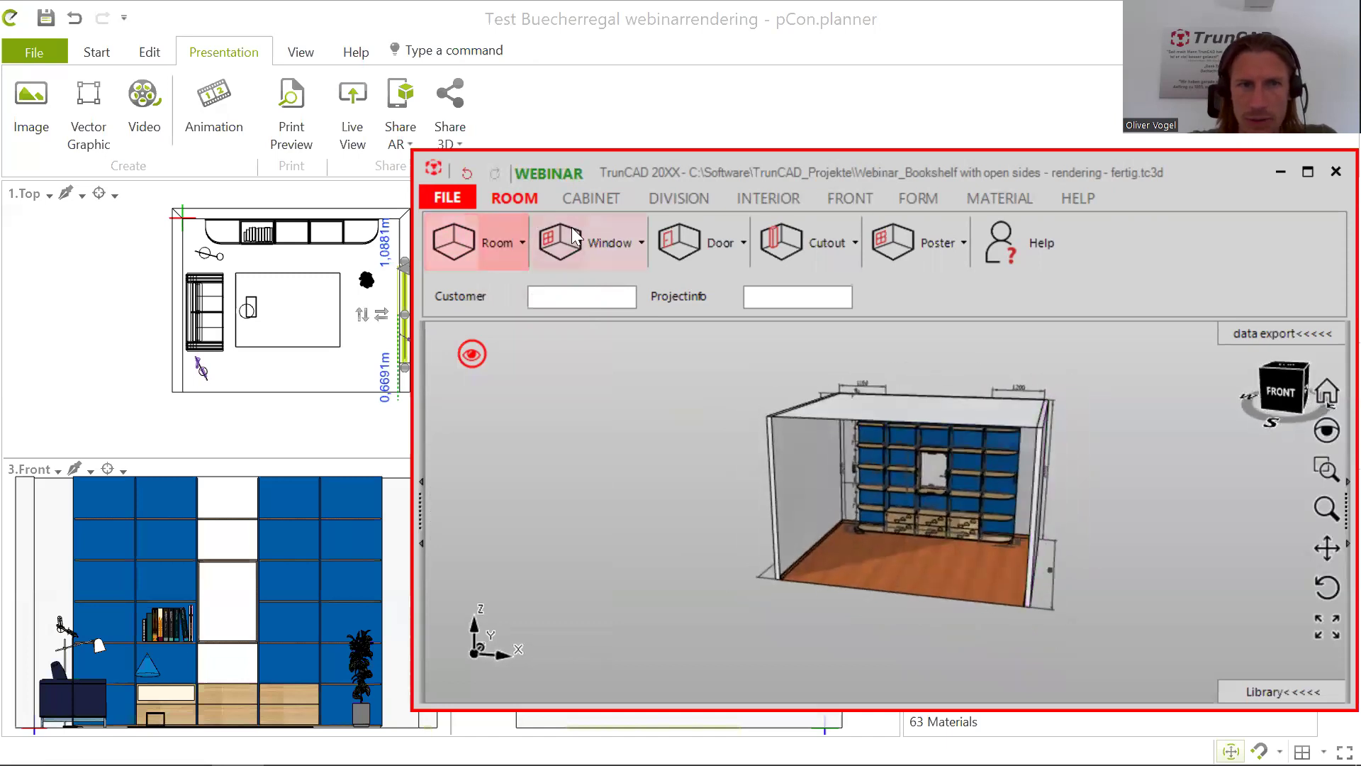
# Step: Set the room's ceiling invisible again and orbit around the bookshelf
pyautogui.click(489, 243)
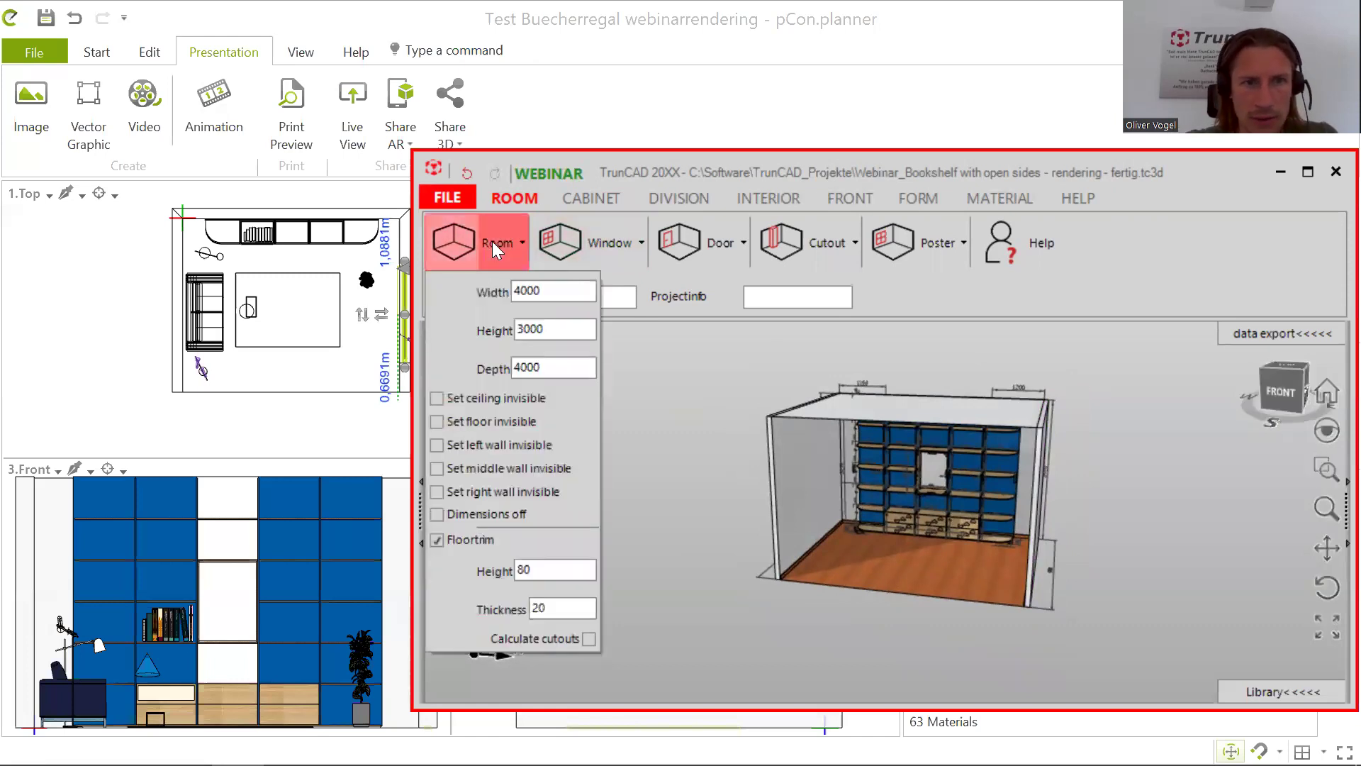
pyautogui.click(437, 399)
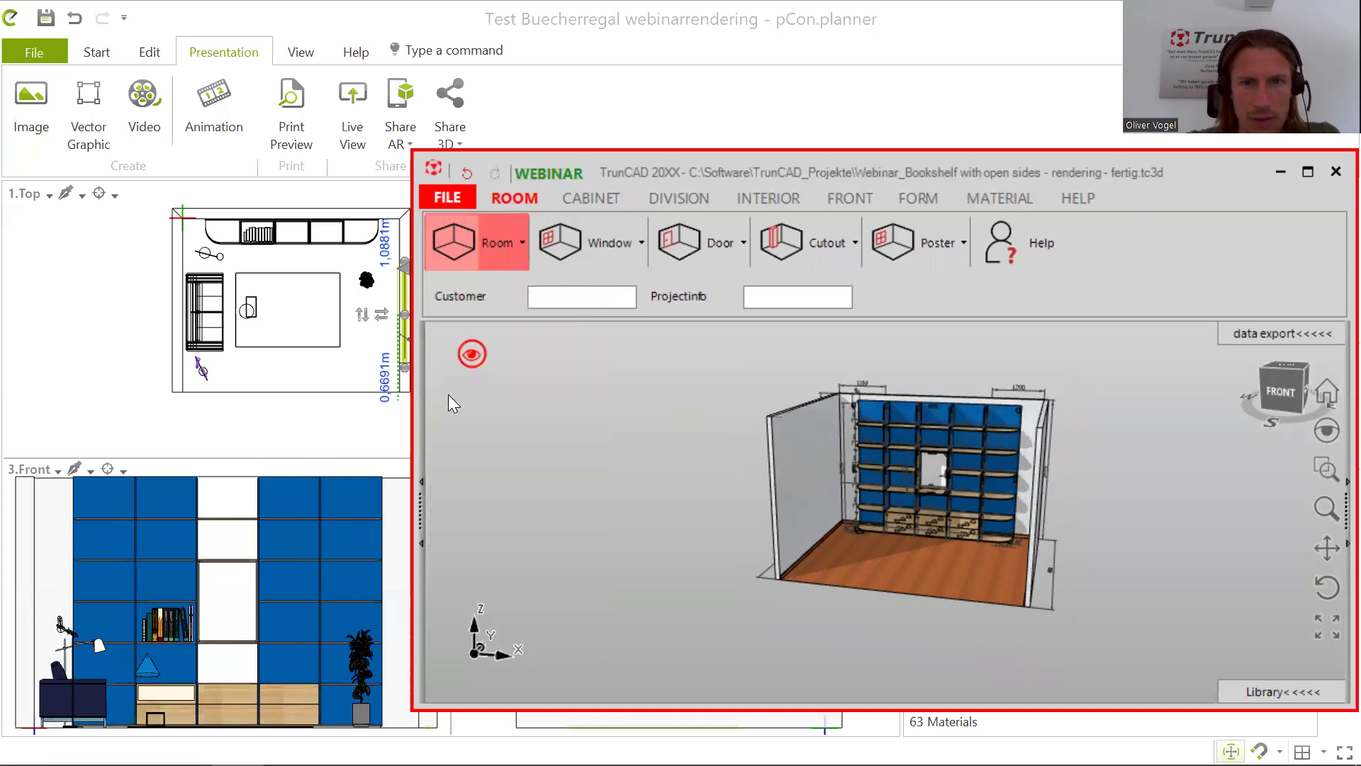
pyautogui.moveTo(908, 476)
pyautogui.mouseDown(button='middle')
pyautogui.moveTo(966, 480)
pyautogui.moveTo(893, 490)
pyautogui.moveTo(912, 496)
pyautogui.mouseUp(button='middle')
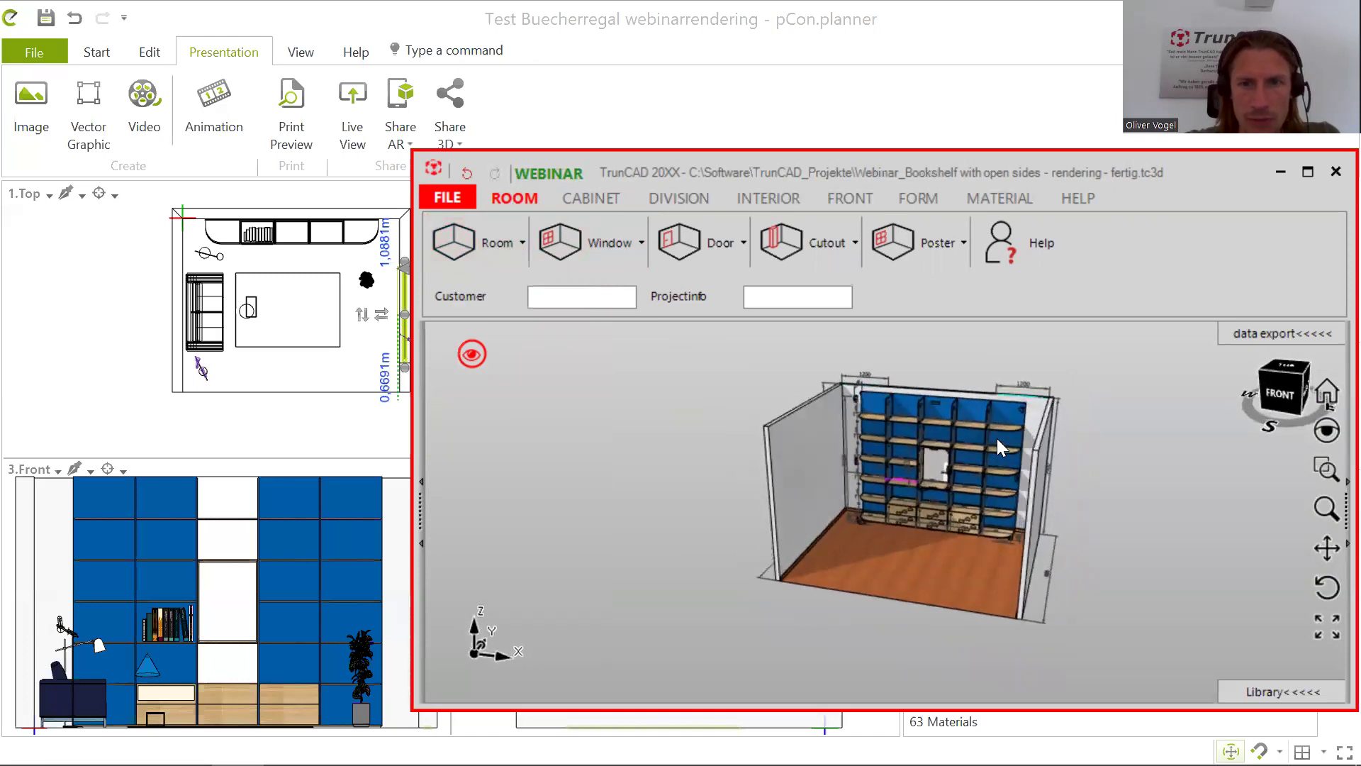
pyautogui.moveTo(1011, 441); pyautogui.dragTo(878, 435, button='middle')
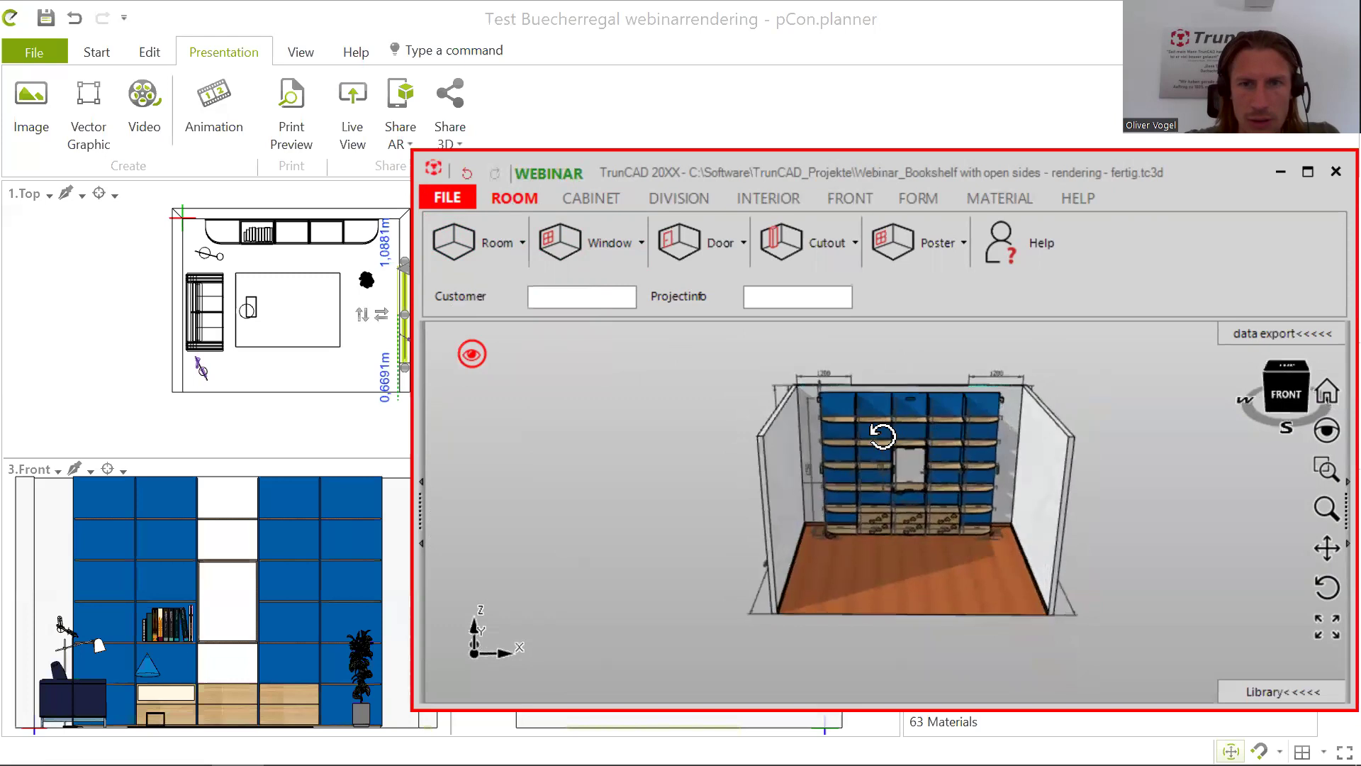
# Step: Save the project in the TrunCAD_Projekte folder as "Webinar_Bookshelf with open sides - rendering - webinar"
pyautogui.click(447, 197)
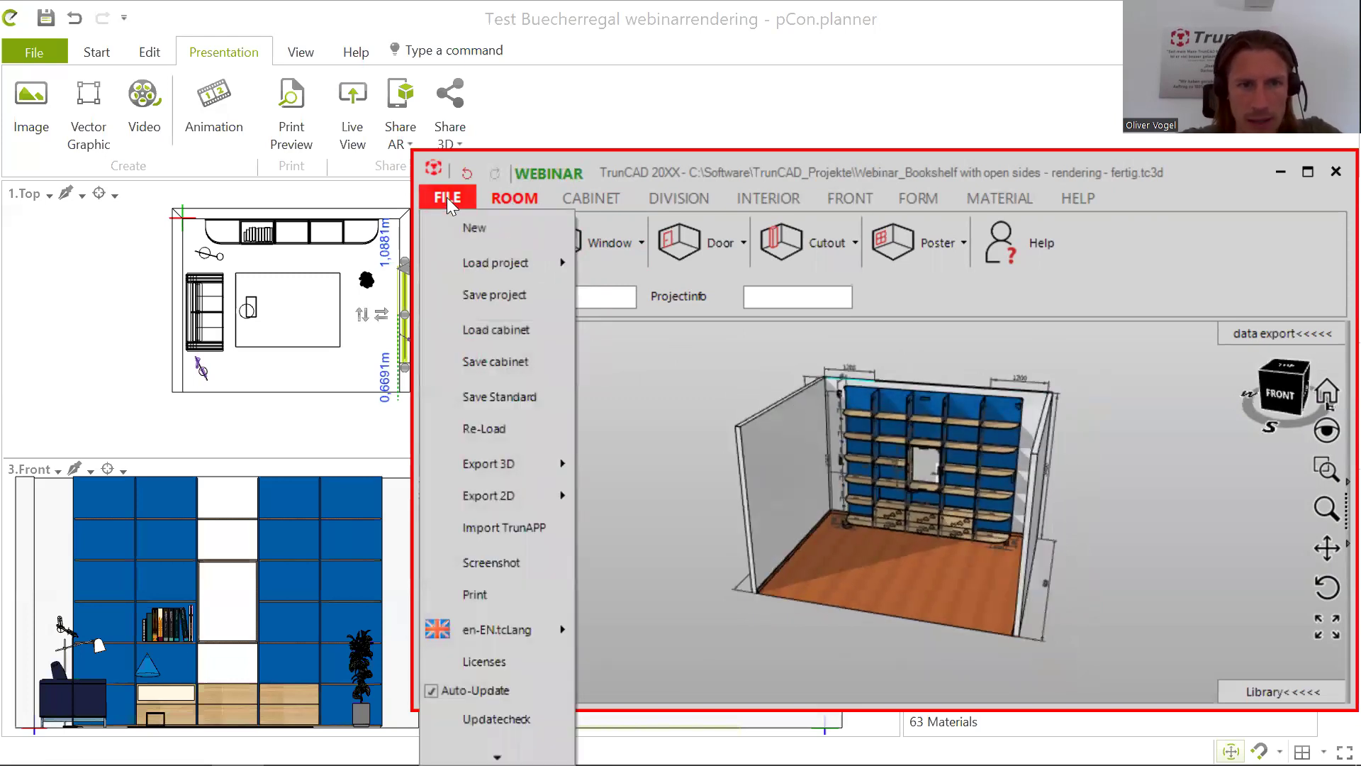
pyautogui.moveTo(482, 263)
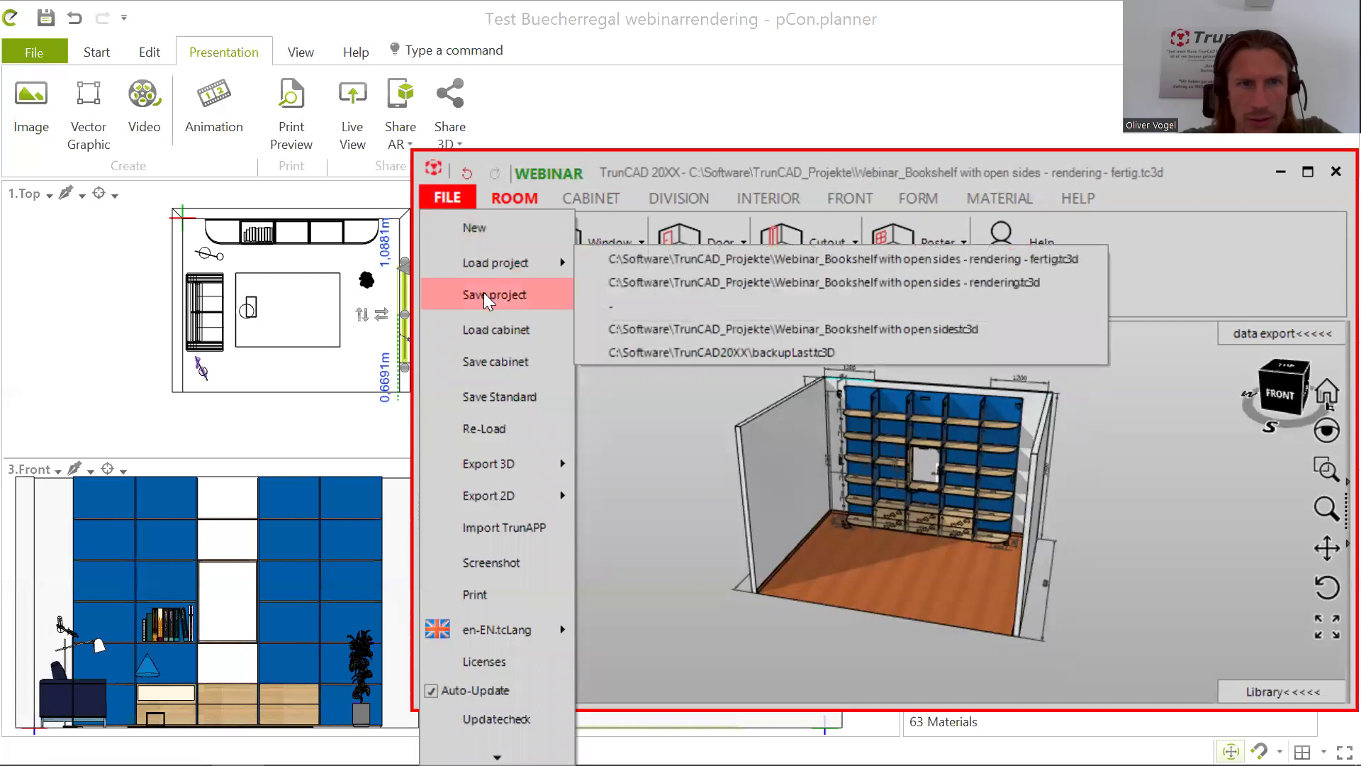
pyautogui.click(473, 299)
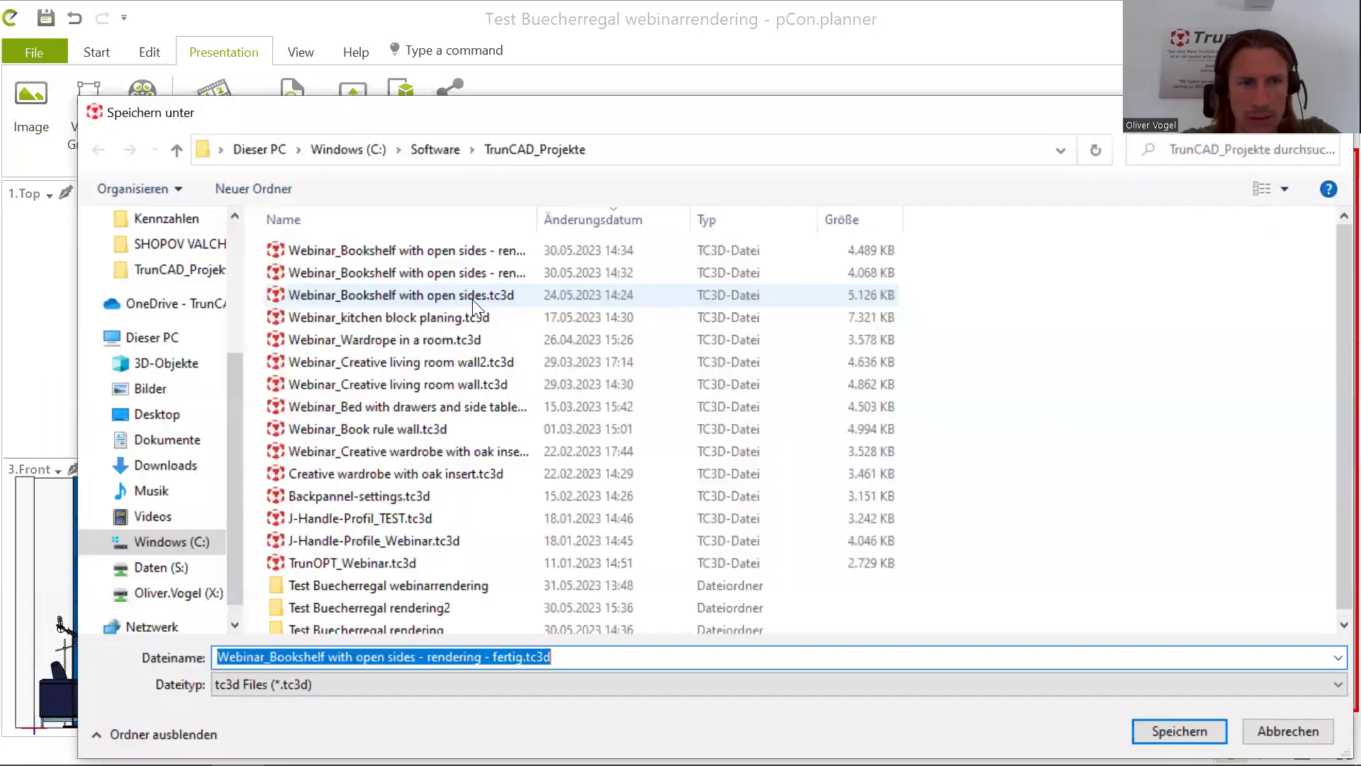
pyautogui.click(520, 657)
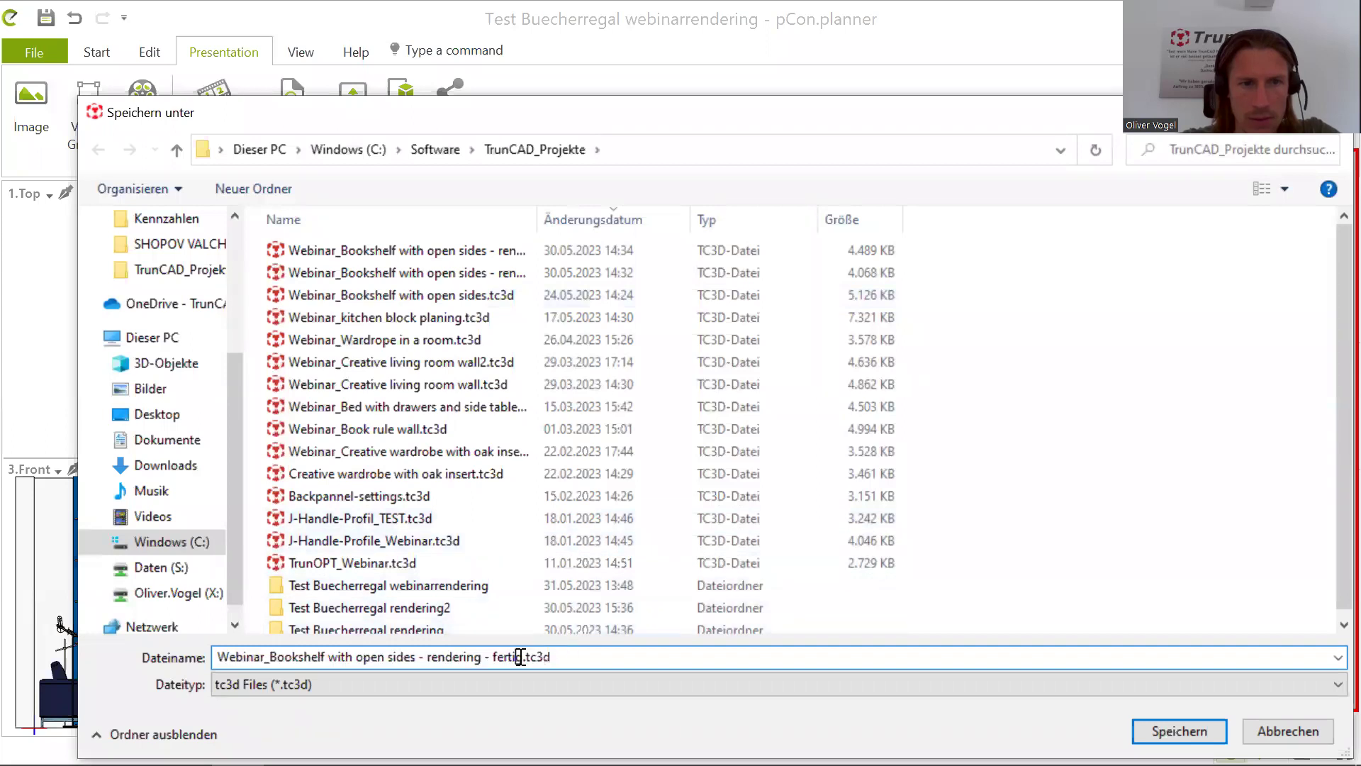
pyautogui.doubleClick(513, 657)
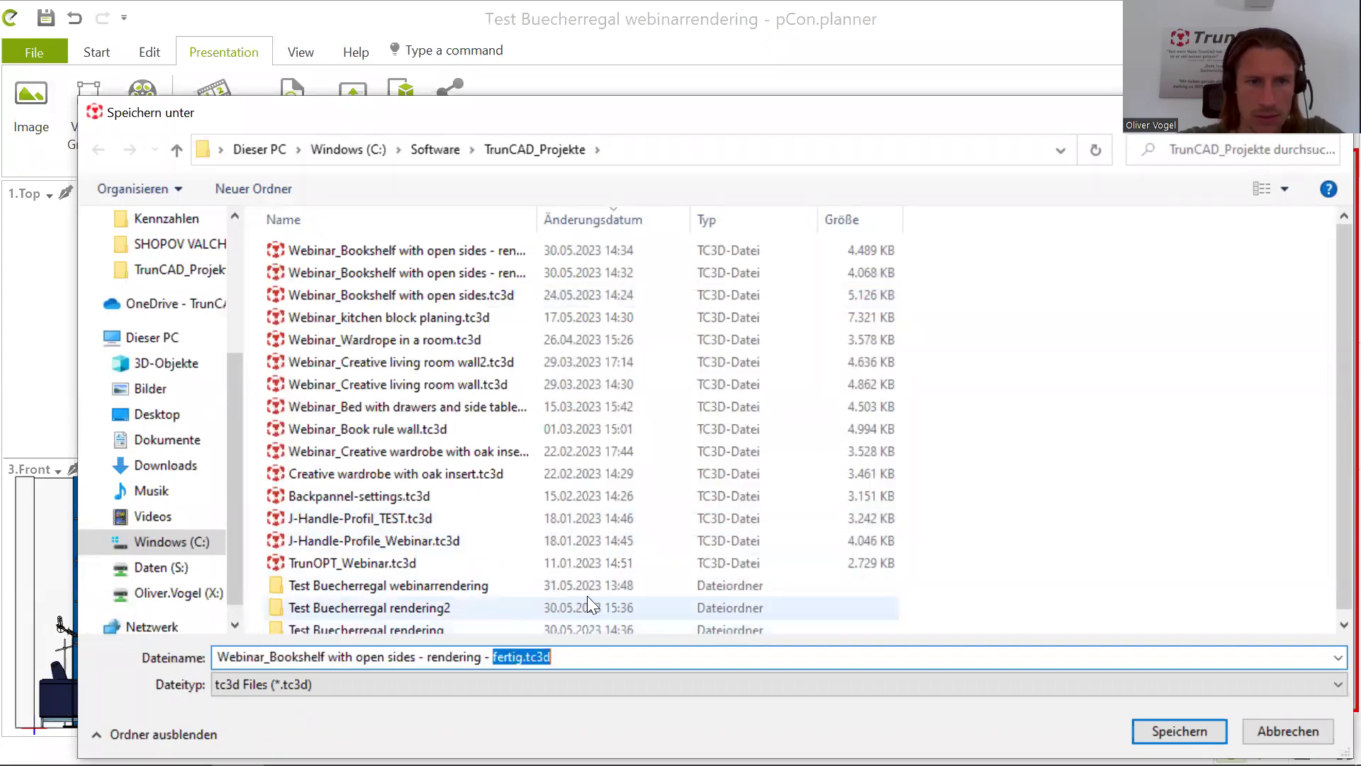
pyautogui.write('webinar')
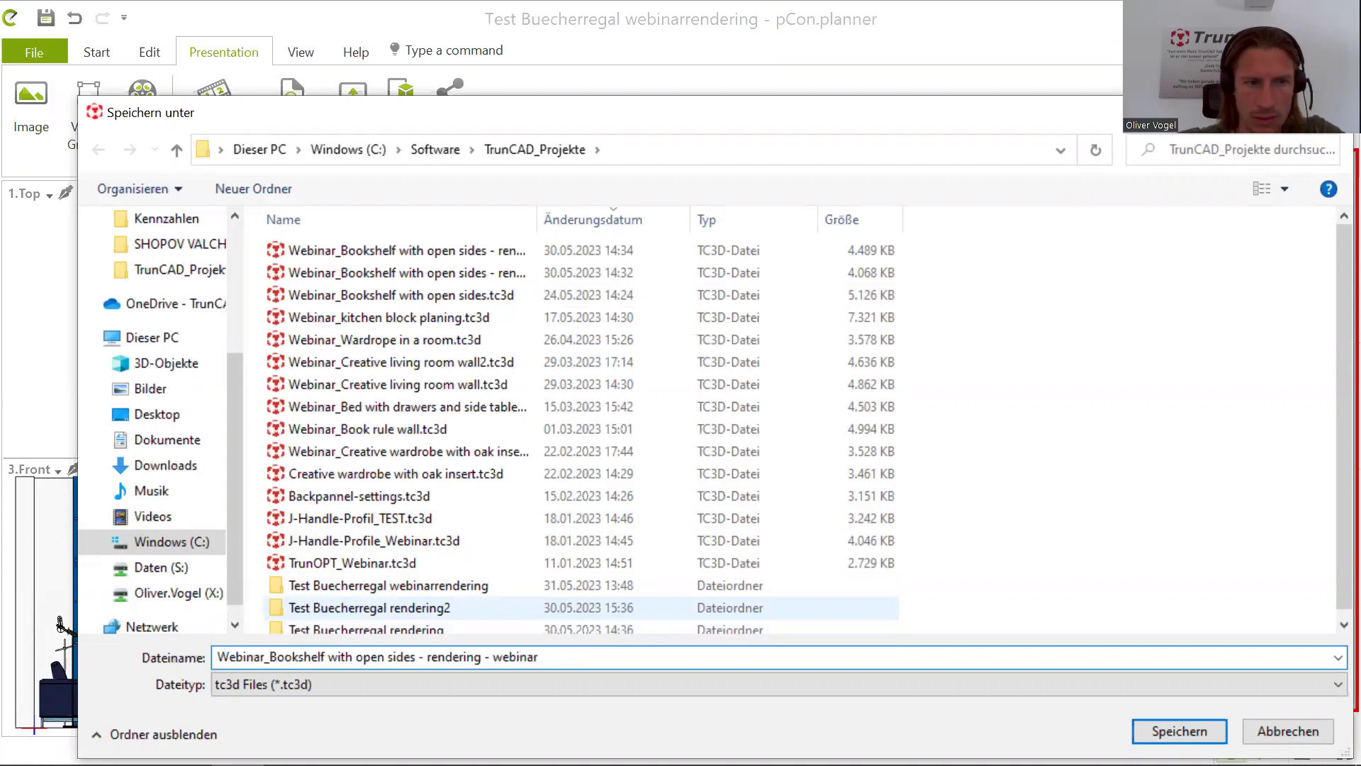
pyautogui.click(1191, 730)
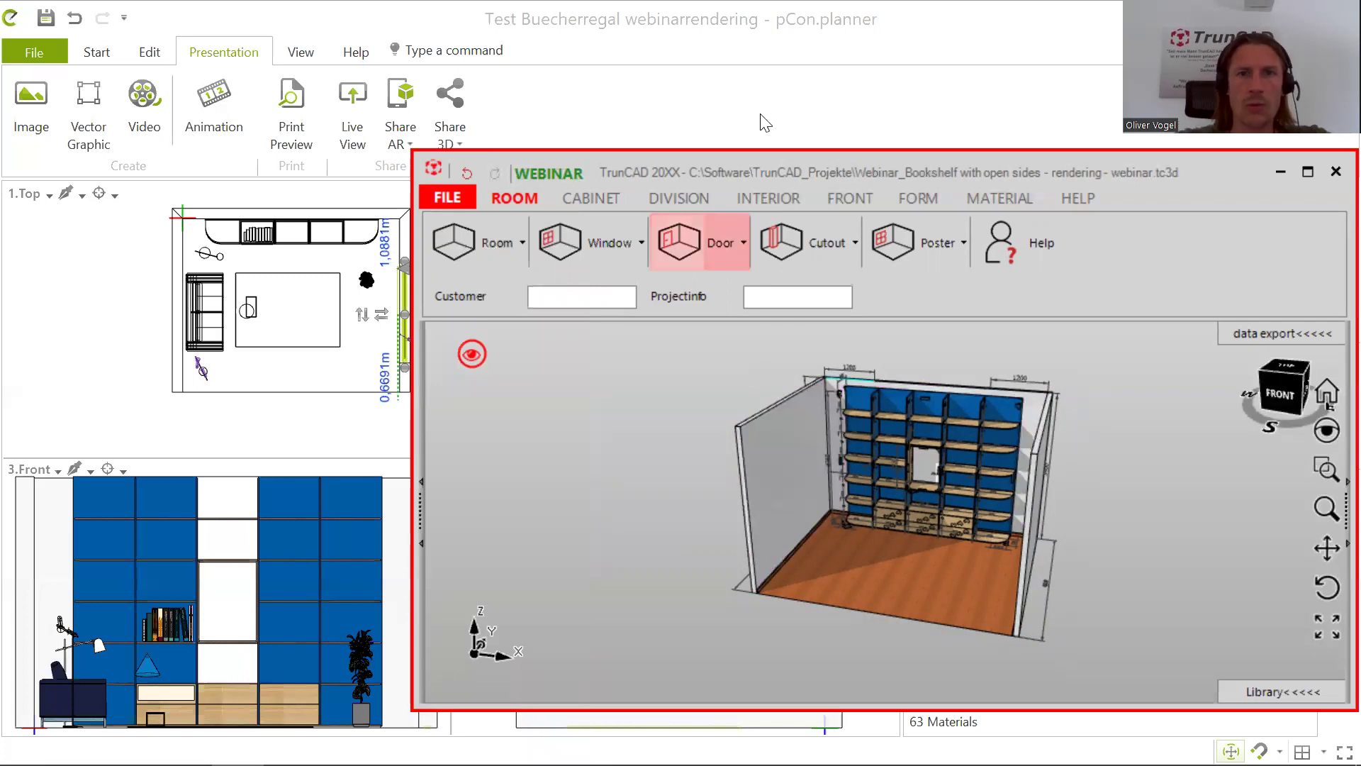
# Step: Minimize TrunCAD, view the furnished room in pCon.planner's perspective view, and close pCon.planner without saving the drawing
pyautogui.click(1280, 170)
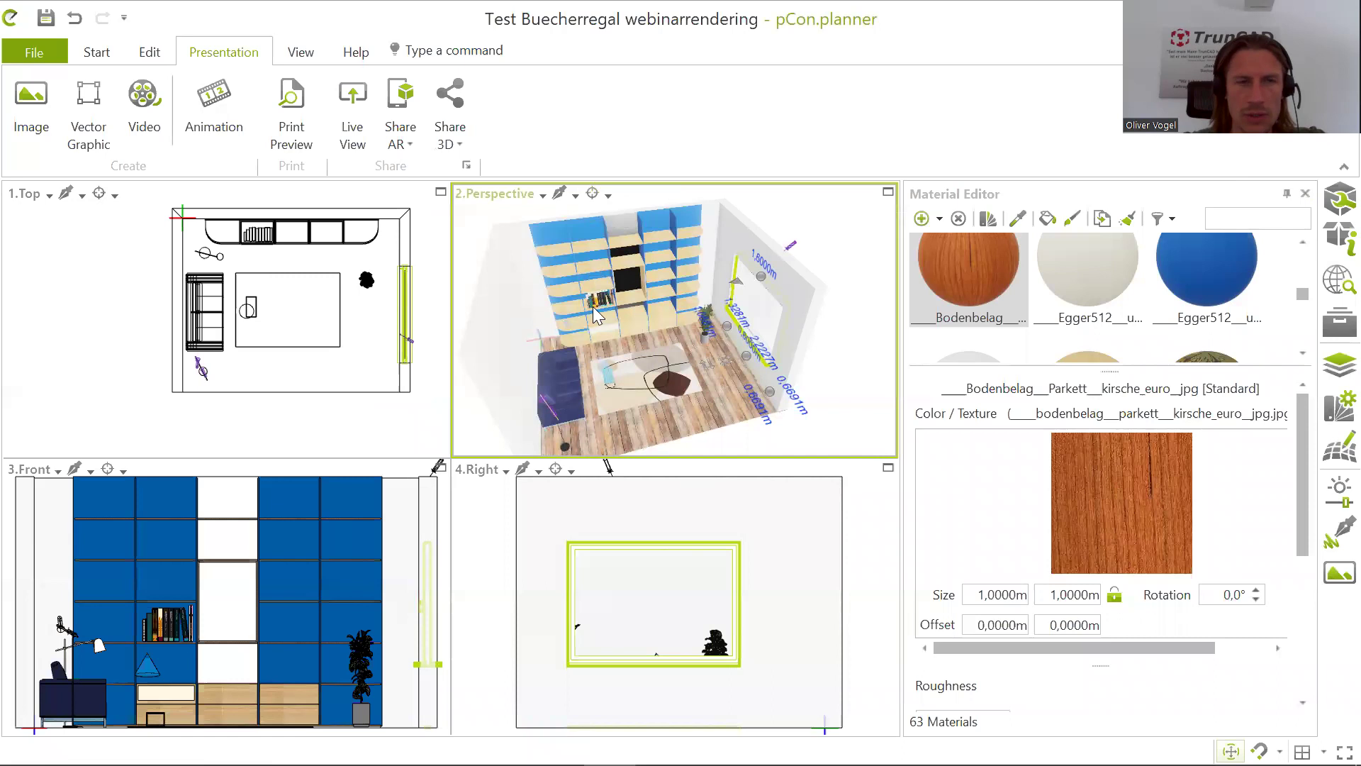
pyautogui.moveTo(688, 397); pyautogui.dragTo(490, 360, button='middle')
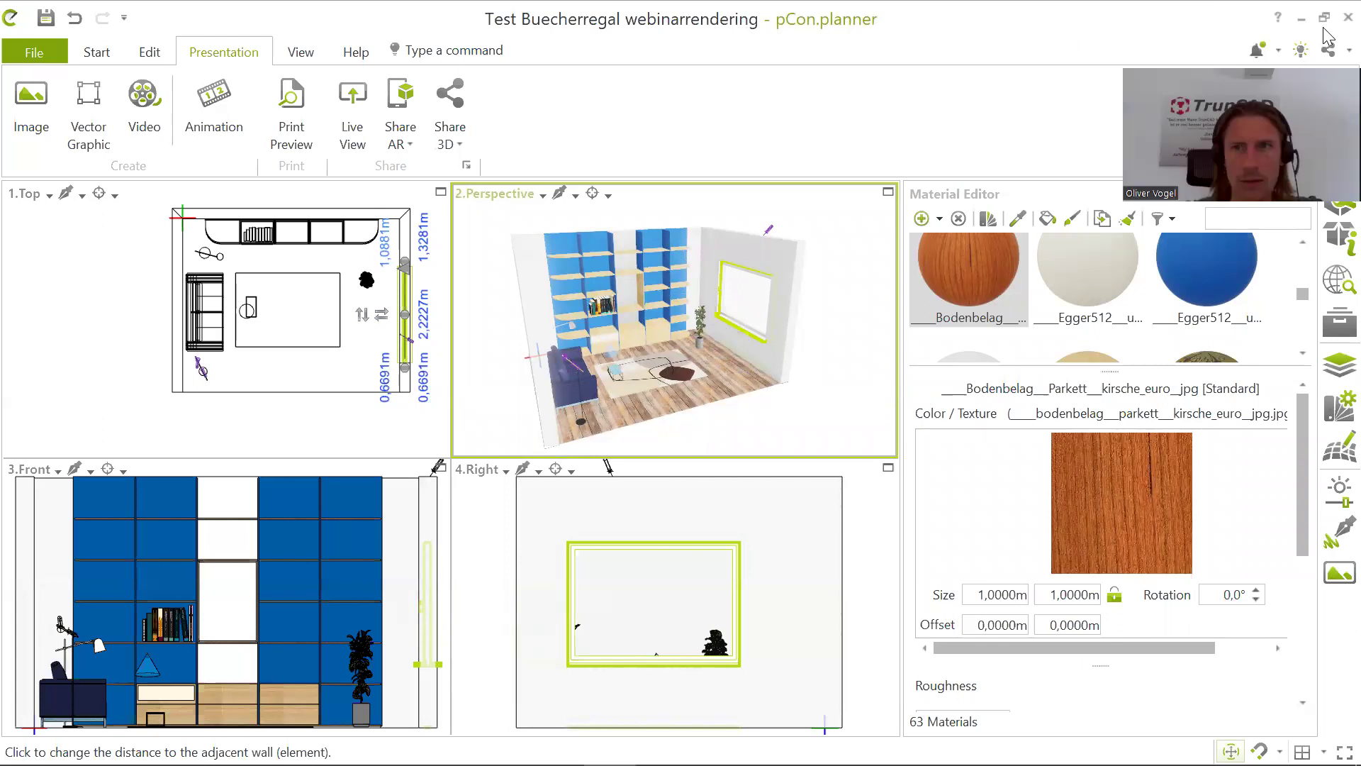
pyautogui.click(1349, 17)
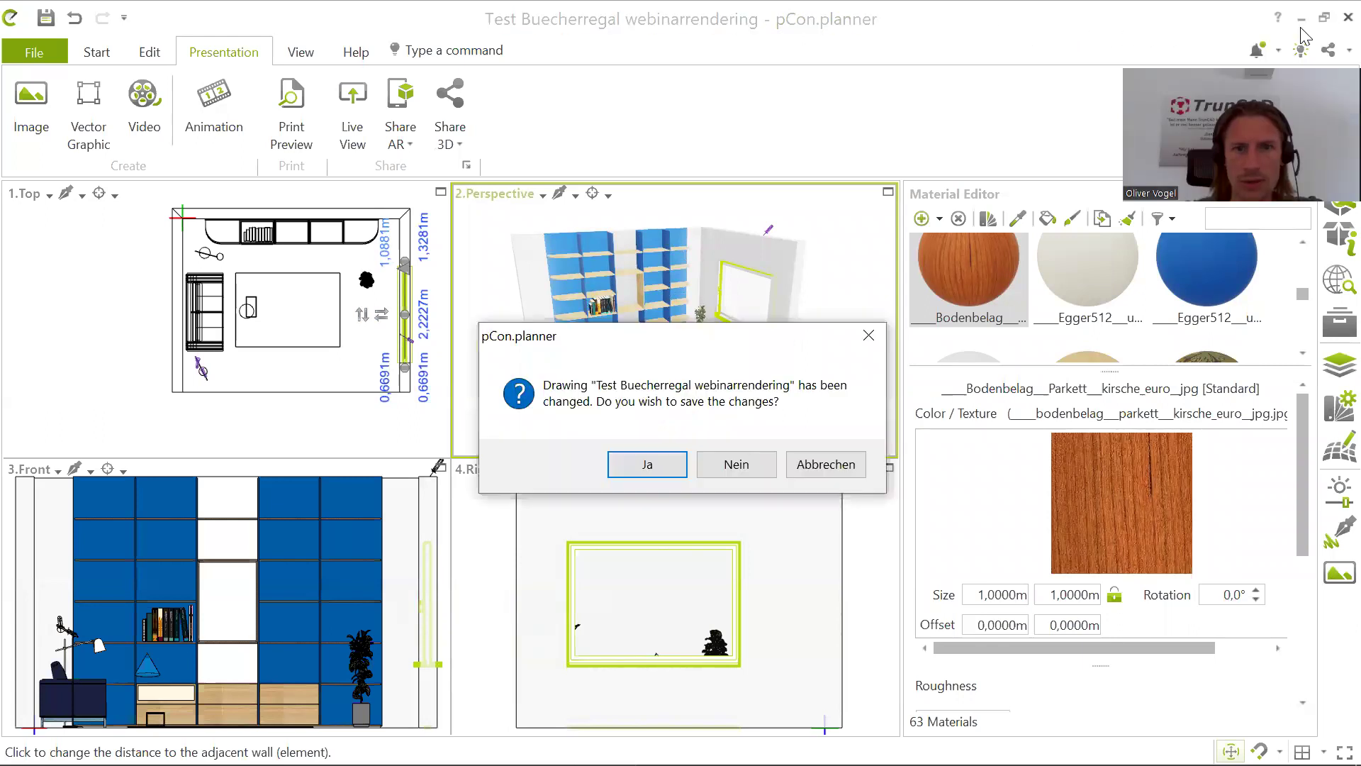
pyautogui.click(718, 471)
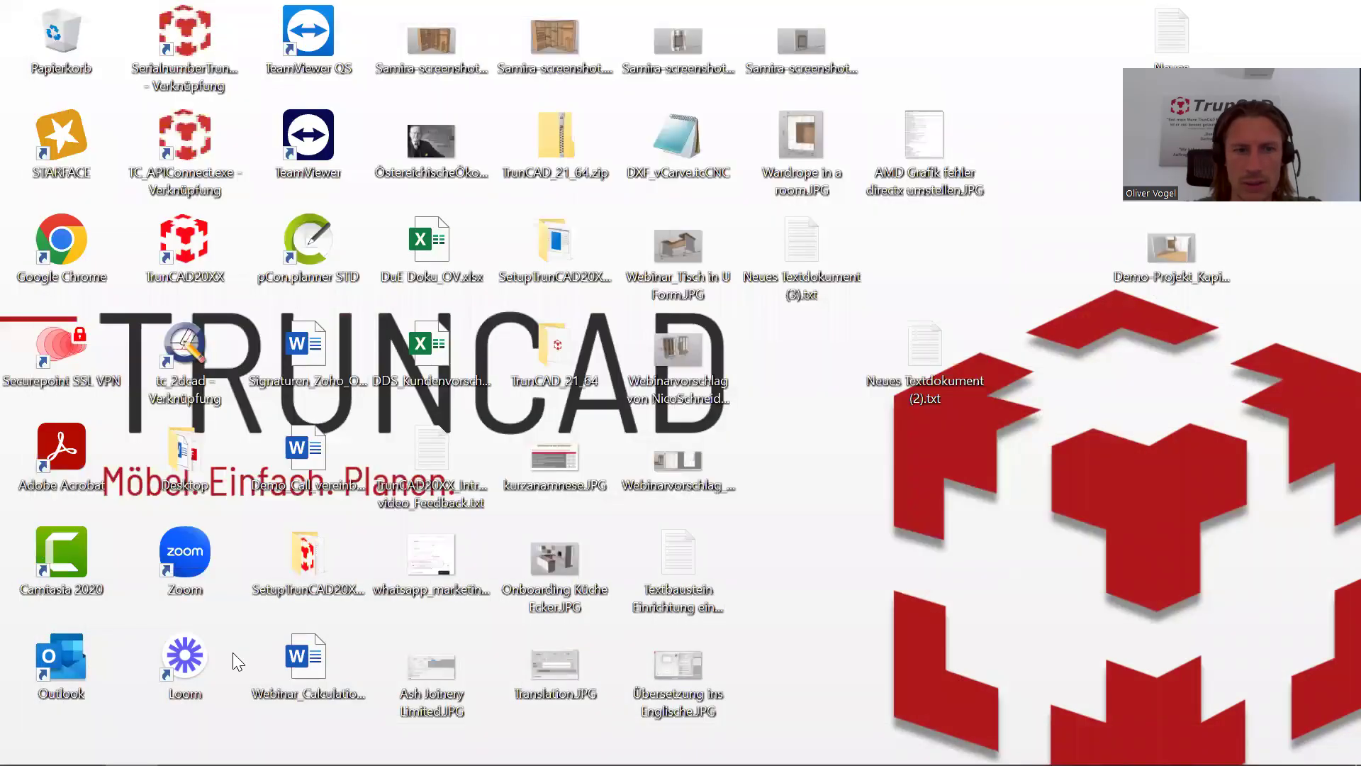
# Step: Switch back to the TrunCAD bookshelf project and maximize its window
pyautogui.moveTo(237, 744)
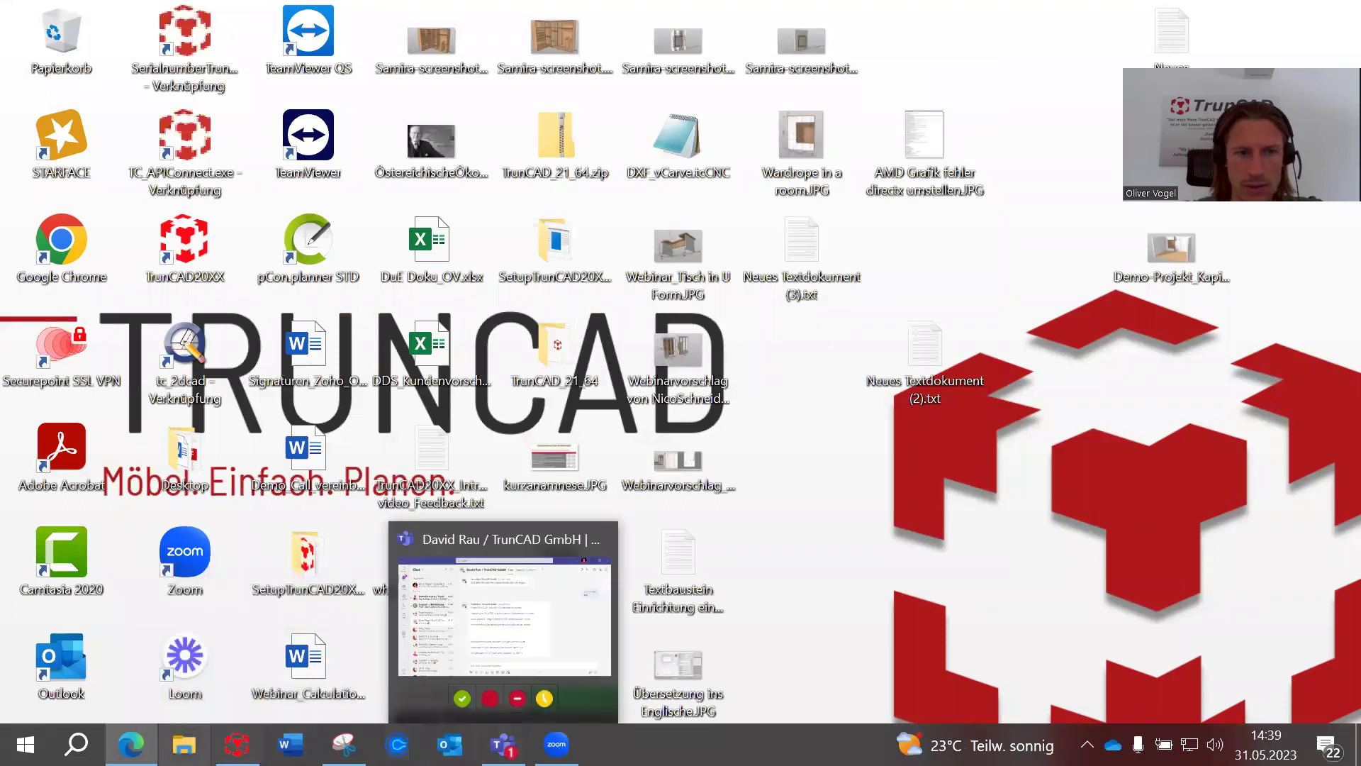
pyautogui.click(237, 744)
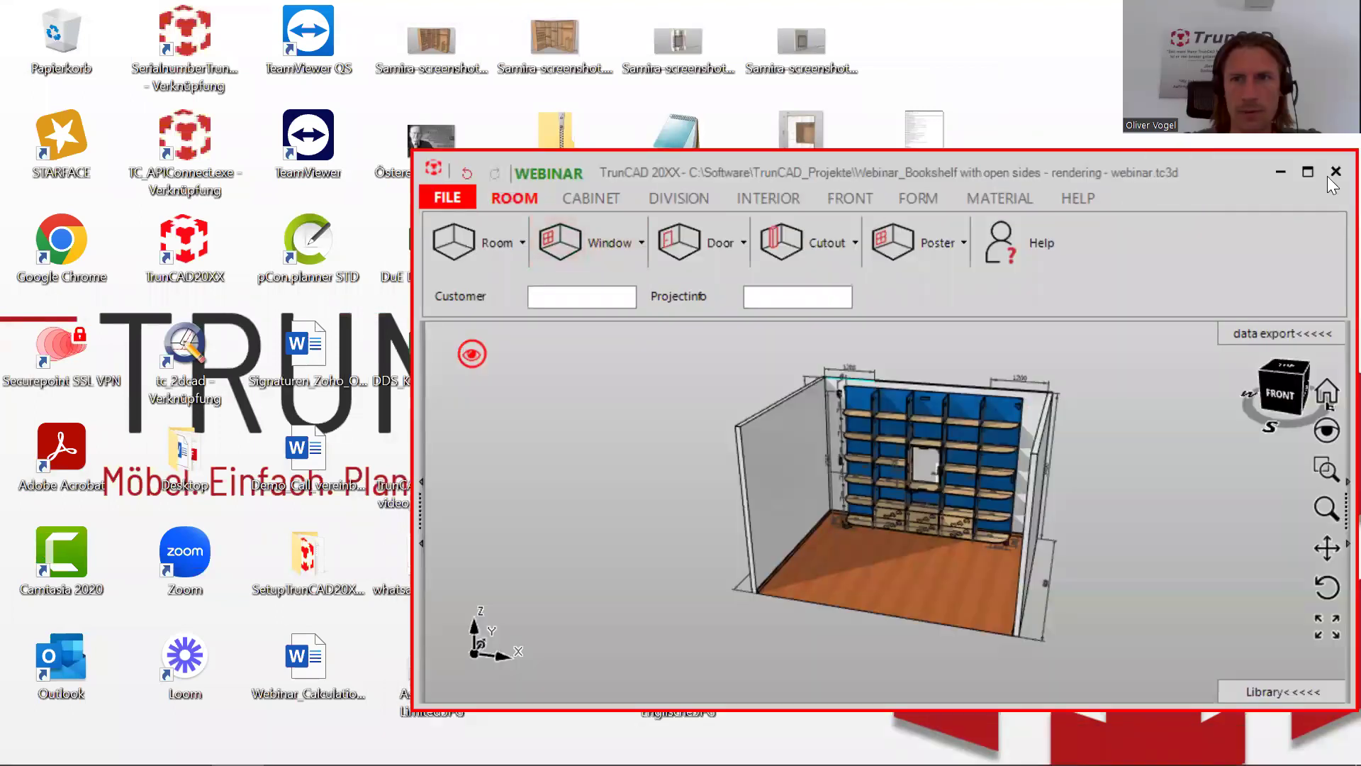
pyautogui.click(1300, 179)
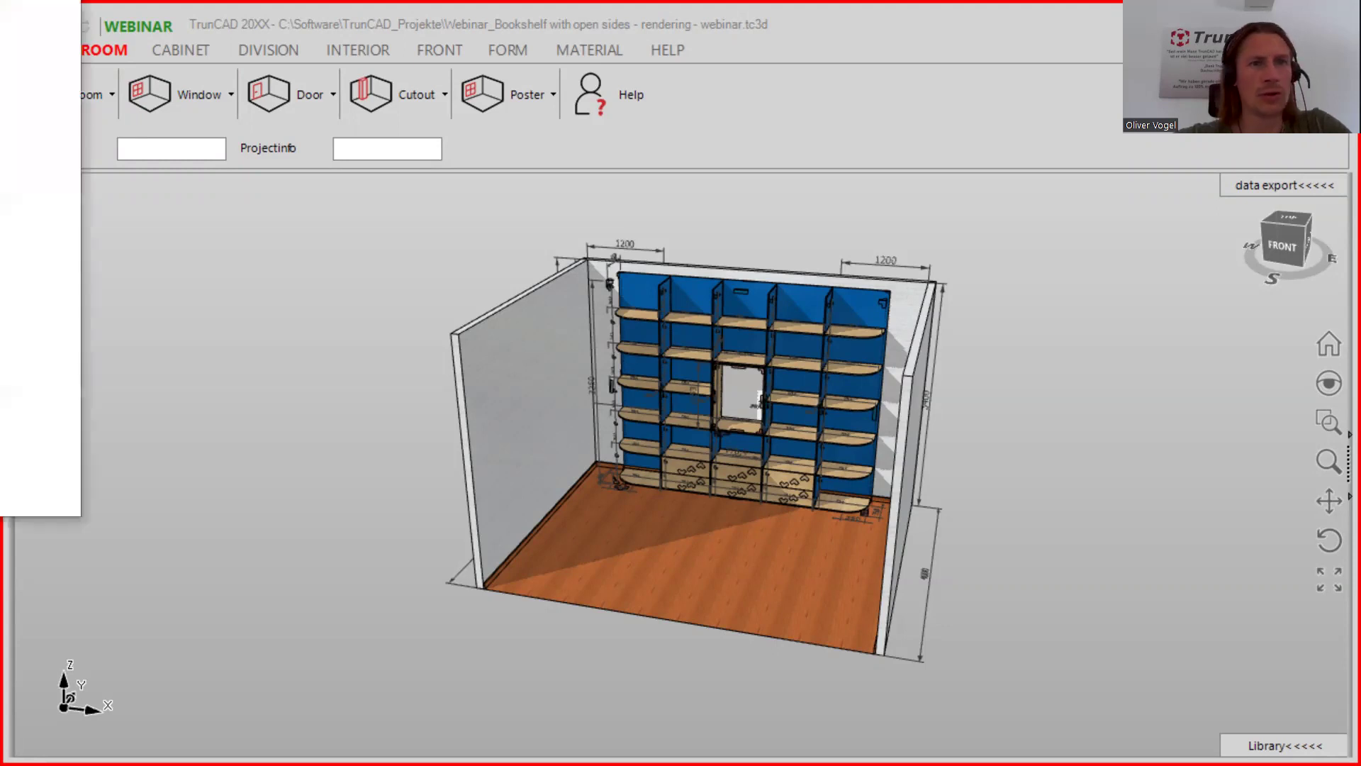
# Step: Bring the browser window over at full size and change the pCon.planner download page address to pcon-planner.com/en/download/, dismissing the translation offer
pyautogui.moveTo(0, 21); pyautogui.dragTo(963, 163)
pyautogui.click(1020, 165)
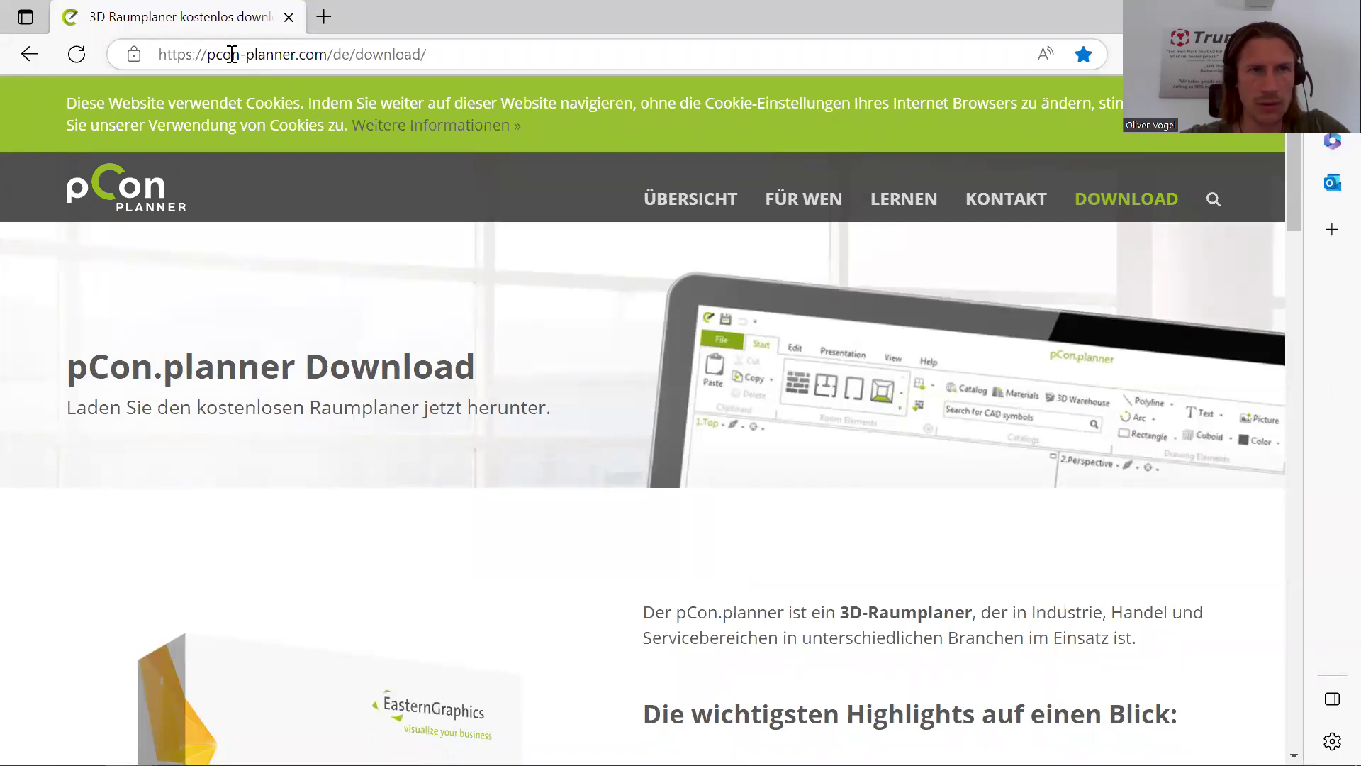
pyautogui.click(345, 54)
pyautogui.click(353, 54)
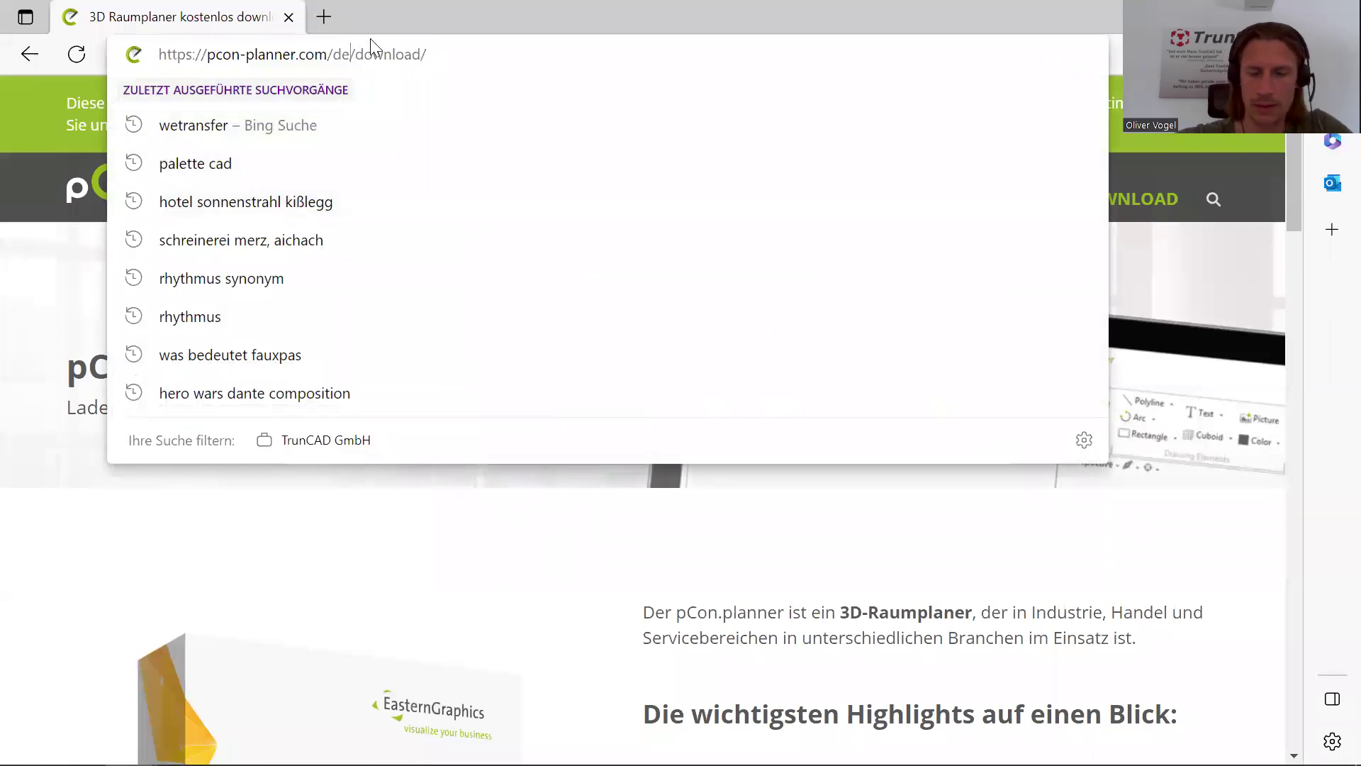
pyautogui.press('BackSpace')
pyautogui.press('BackSpace')
pyautogui.write('en')
pyautogui.press('Return')
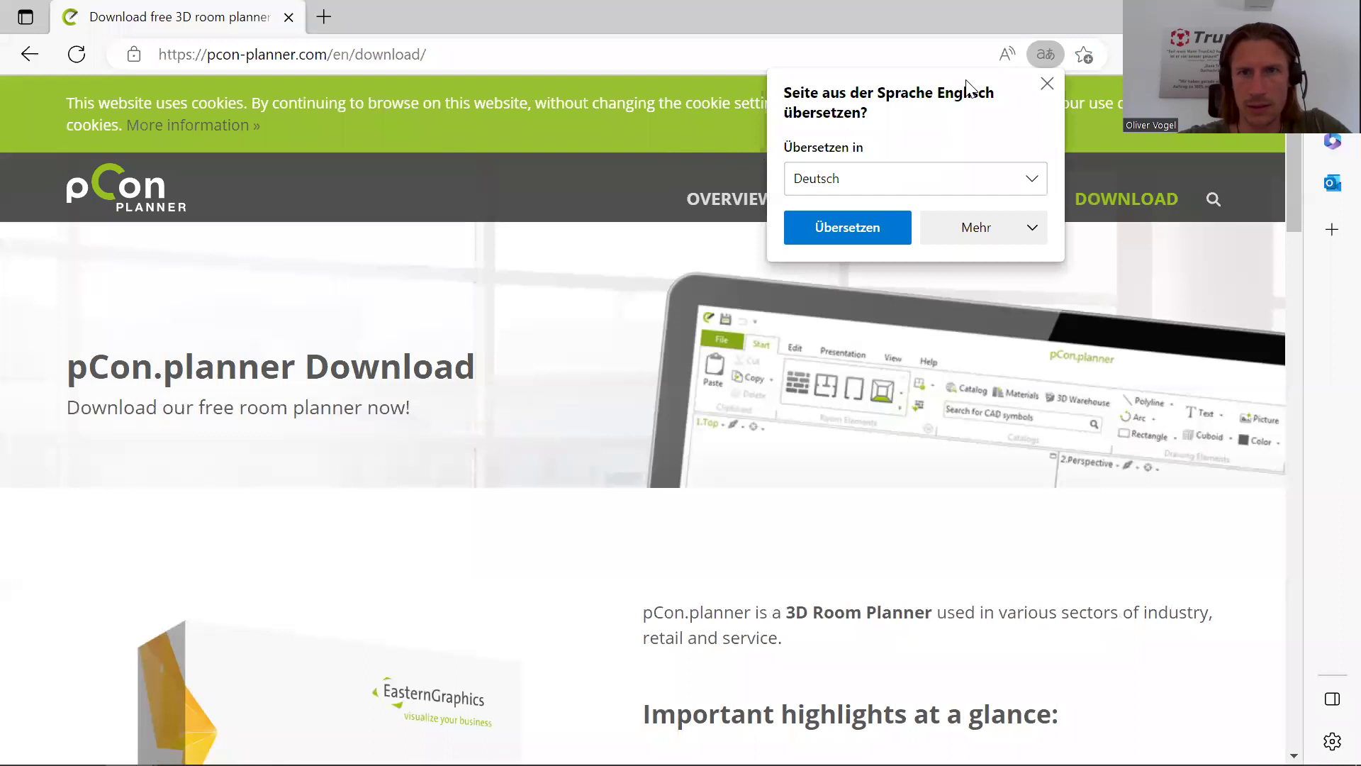
pyautogui.click(1047, 84)
# Step: Examine the pCon.planner page's highlights and download link, and move the browser away to return to the TrunCAD project
pyautogui.scroll(-4, 860, 205)
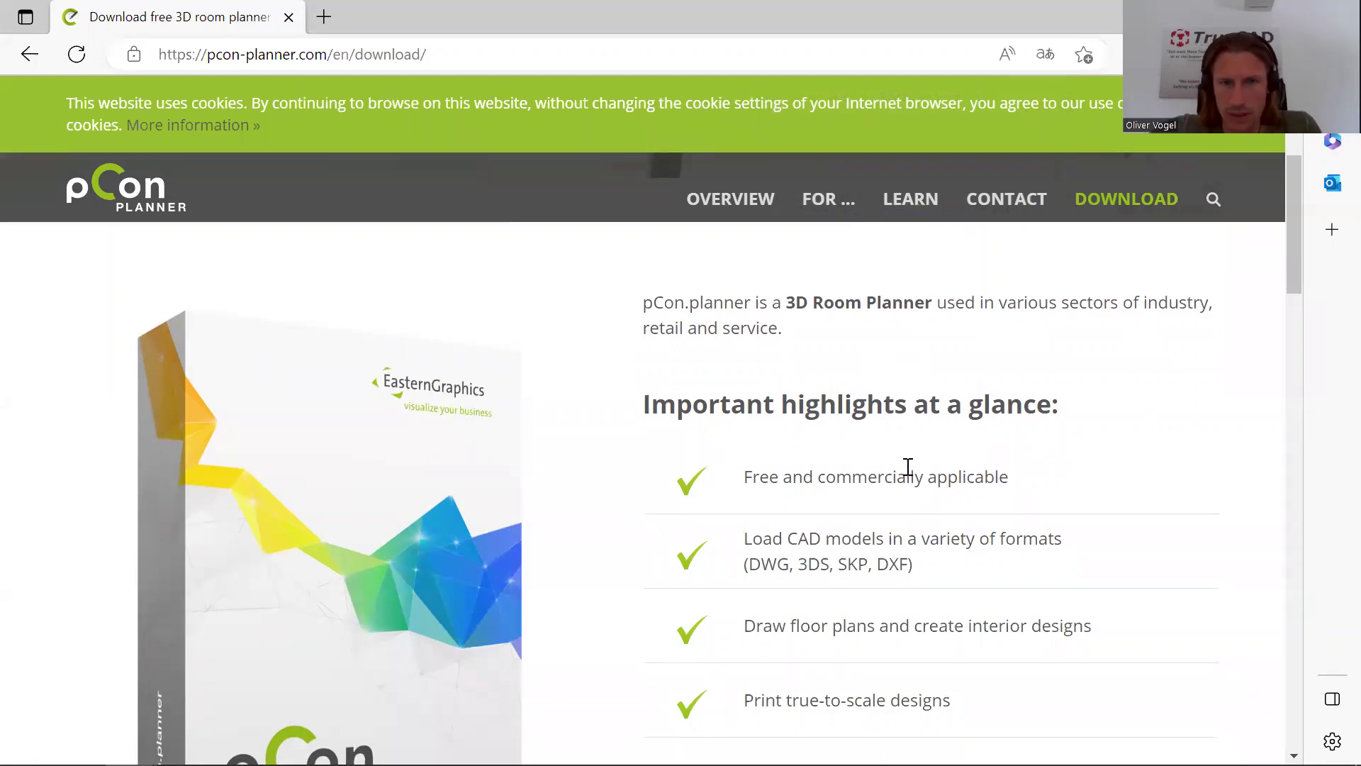
pyautogui.scroll(-4, 907, 465)
pyautogui.scroll(-2, 894, 489)
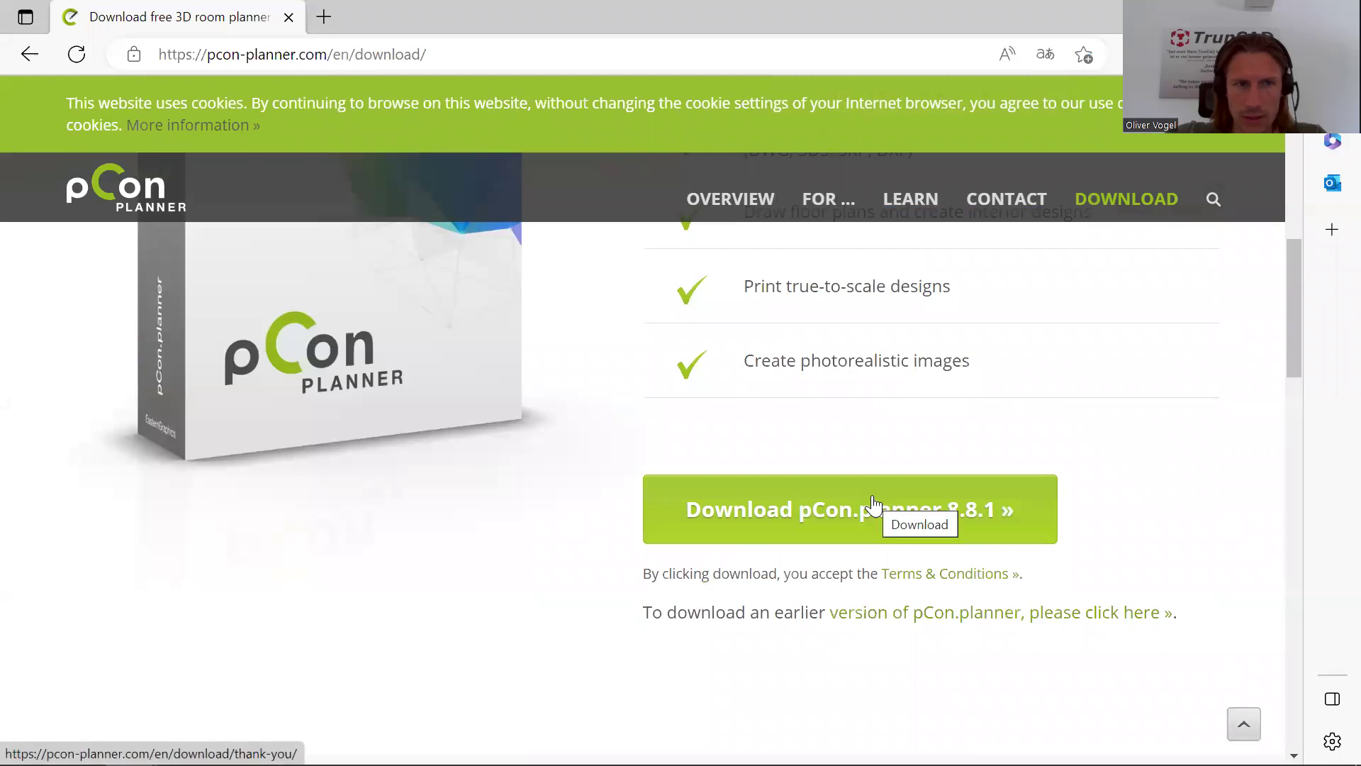
pyautogui.scroll(4, 878, 508)
pyautogui.scroll(3, 880, 500)
pyautogui.scroll(-2, 883, 468)
pyautogui.scroll(4, 881, 457)
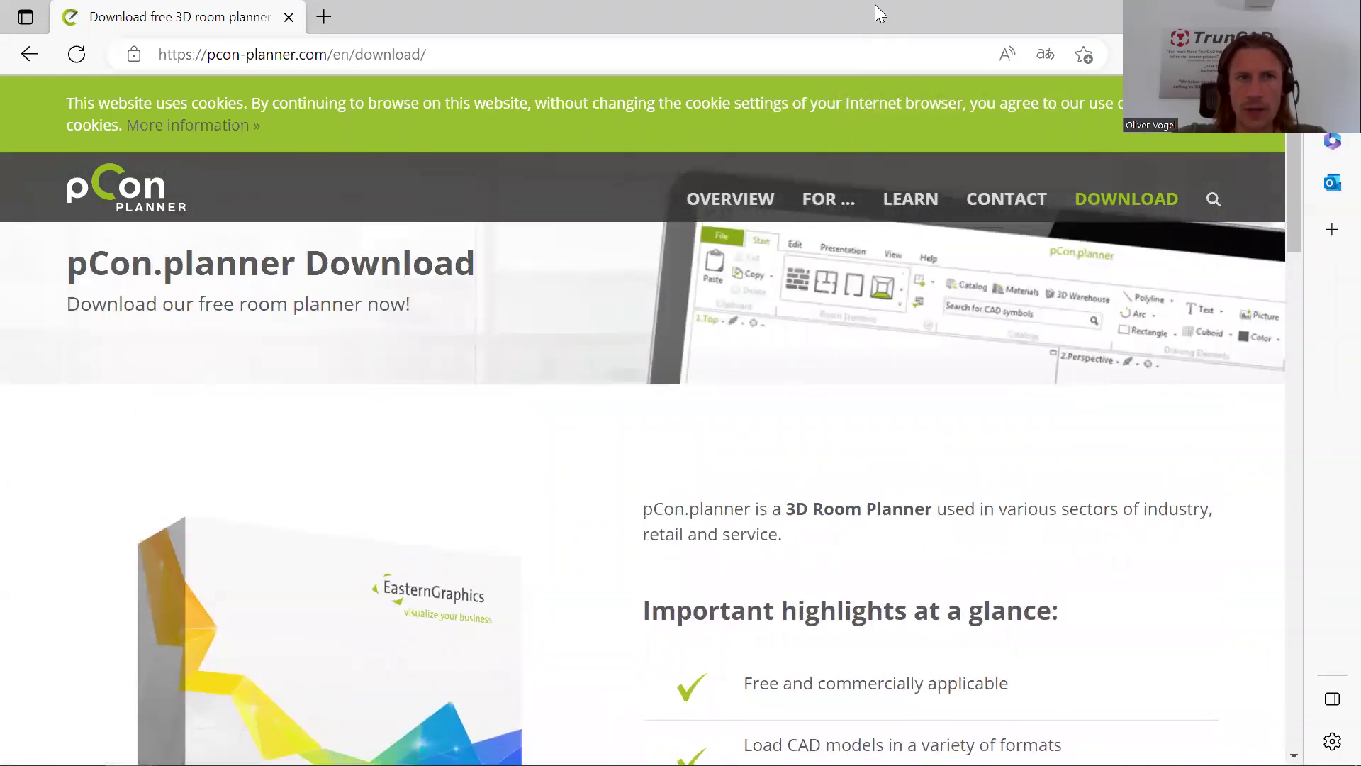
pyautogui.moveTo(868, 10); pyautogui.dragTo(526, 146)
pyautogui.click(911, 148)
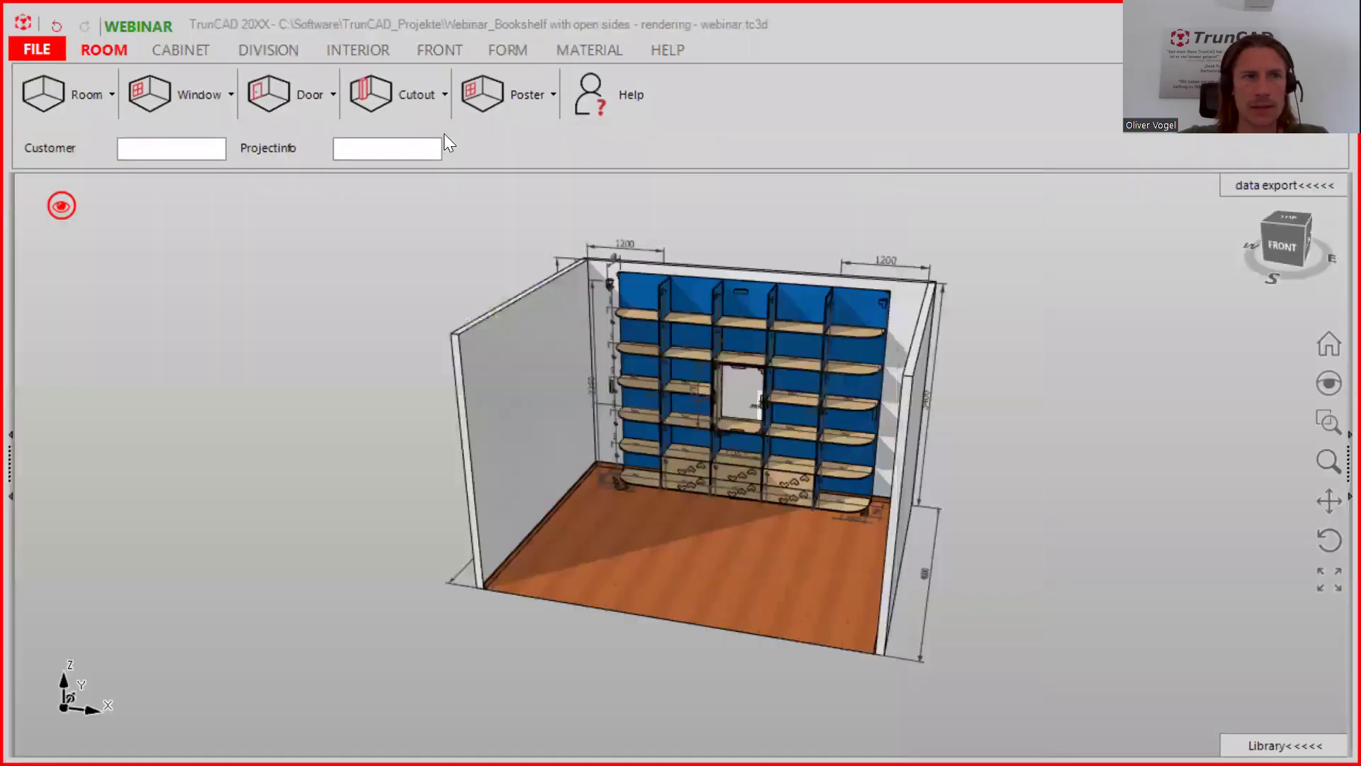
# Step: Start a 3D export of the bookshelf project for pcon-planner and name the OBJ file "Bookshelf_with open sides -rendering"
pyautogui.click(38, 45)
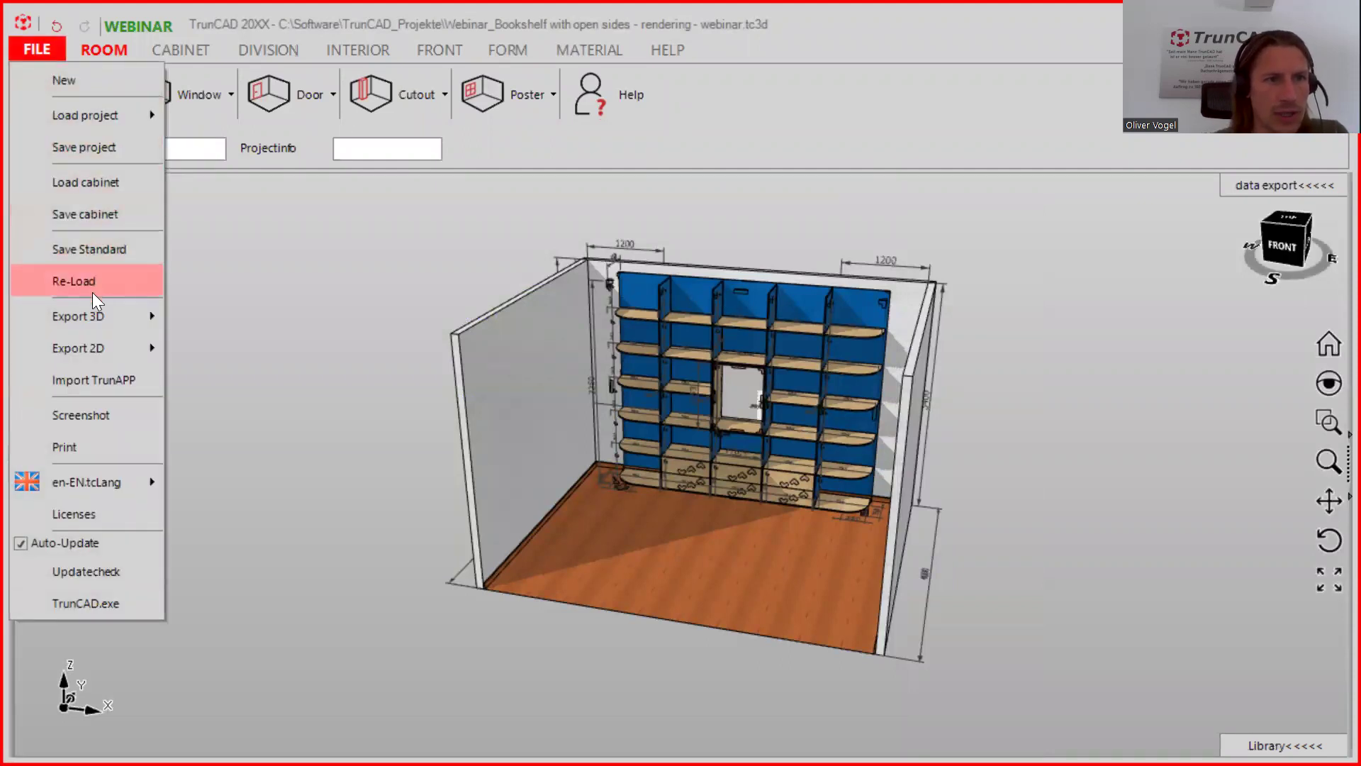
pyautogui.moveTo(88, 314)
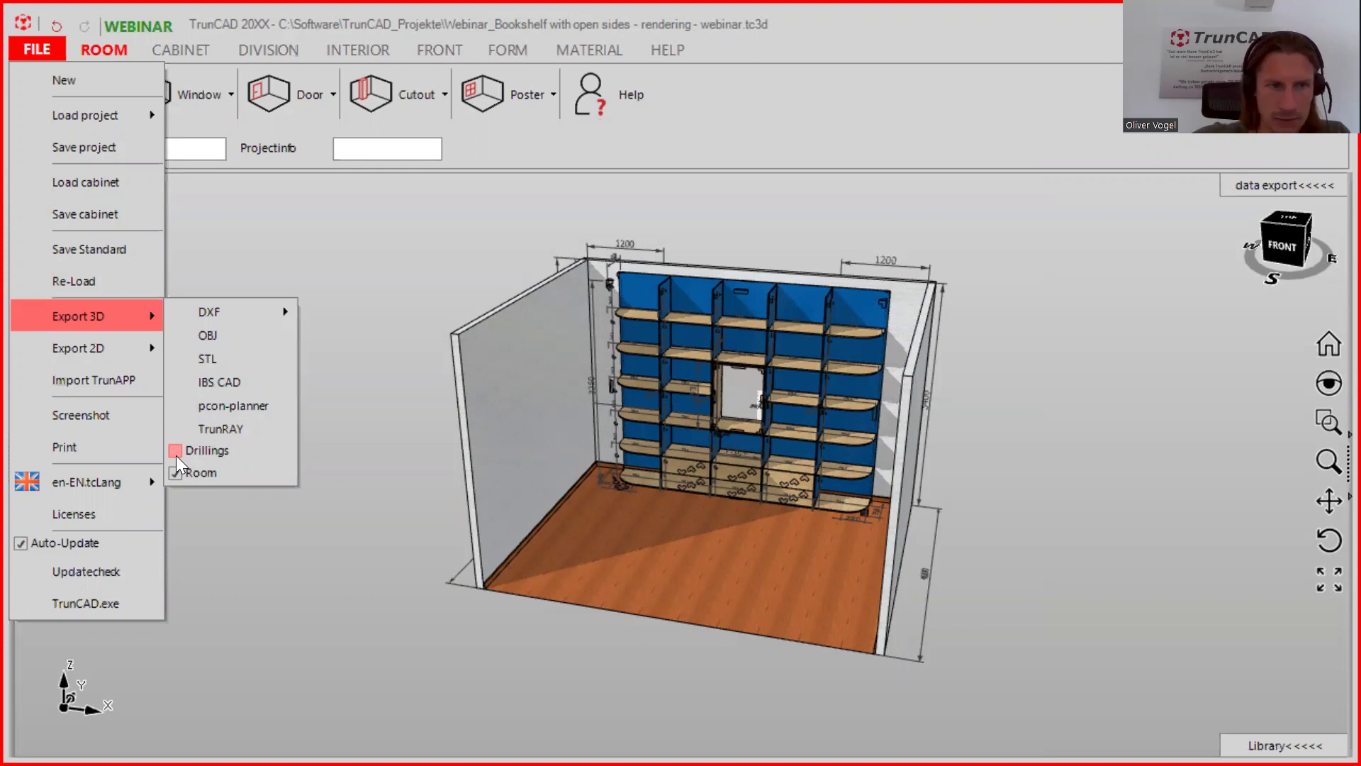
pyautogui.click(221, 407)
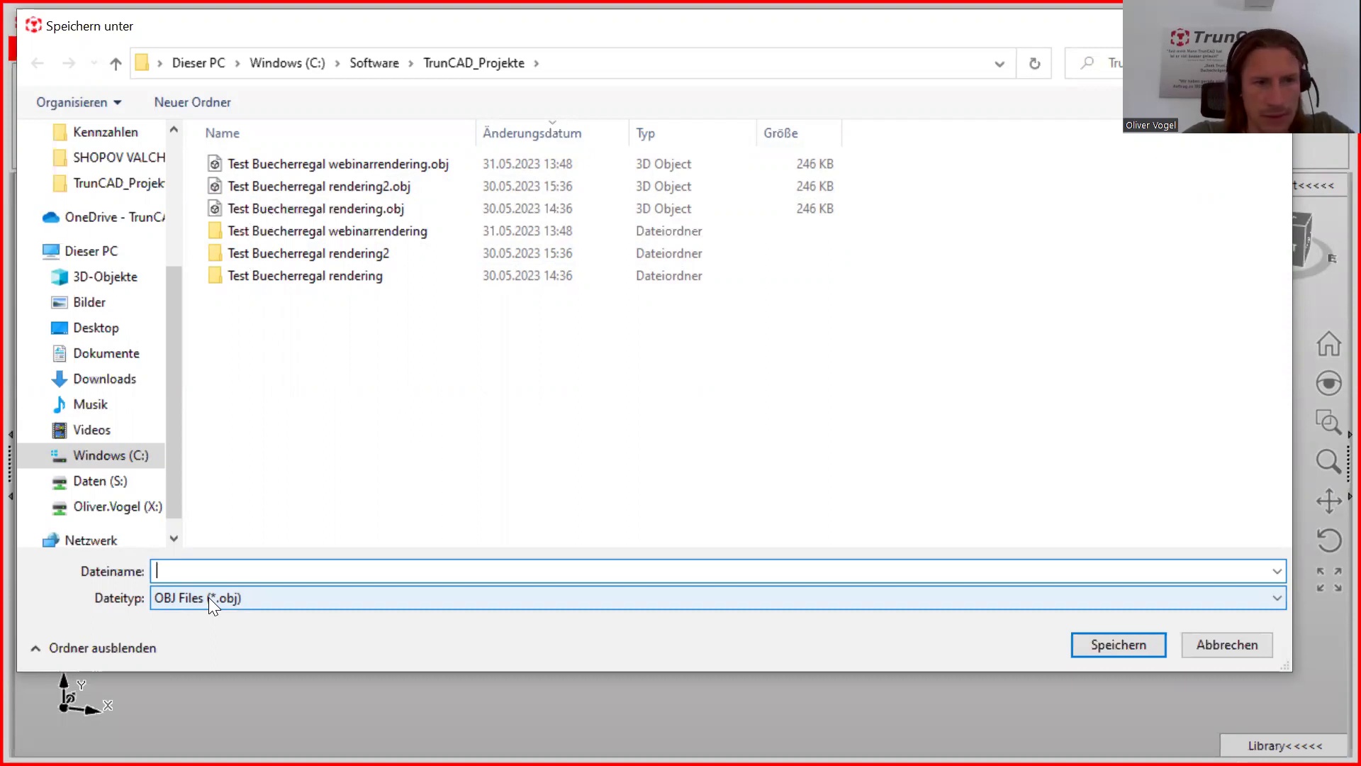
pyautogui.write('Bock')
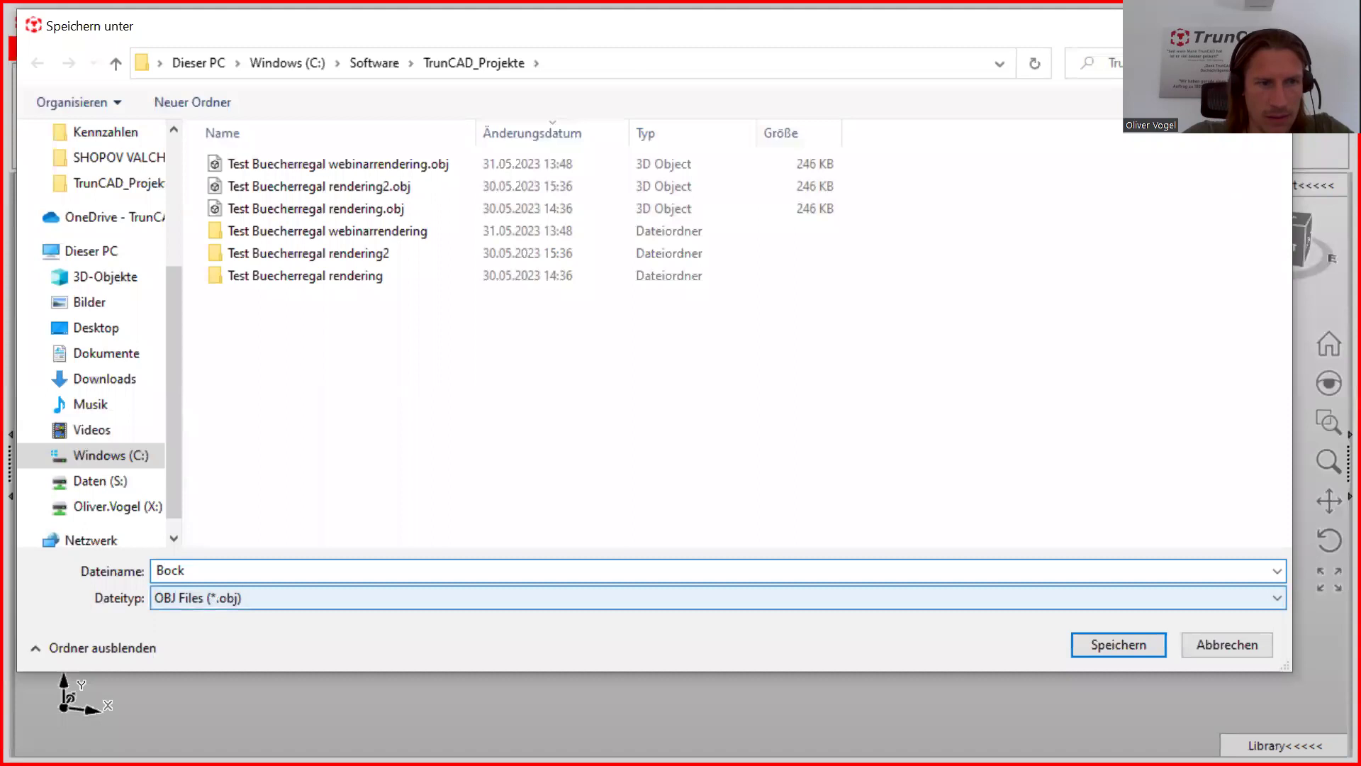
pyautogui.press('BackSpace')
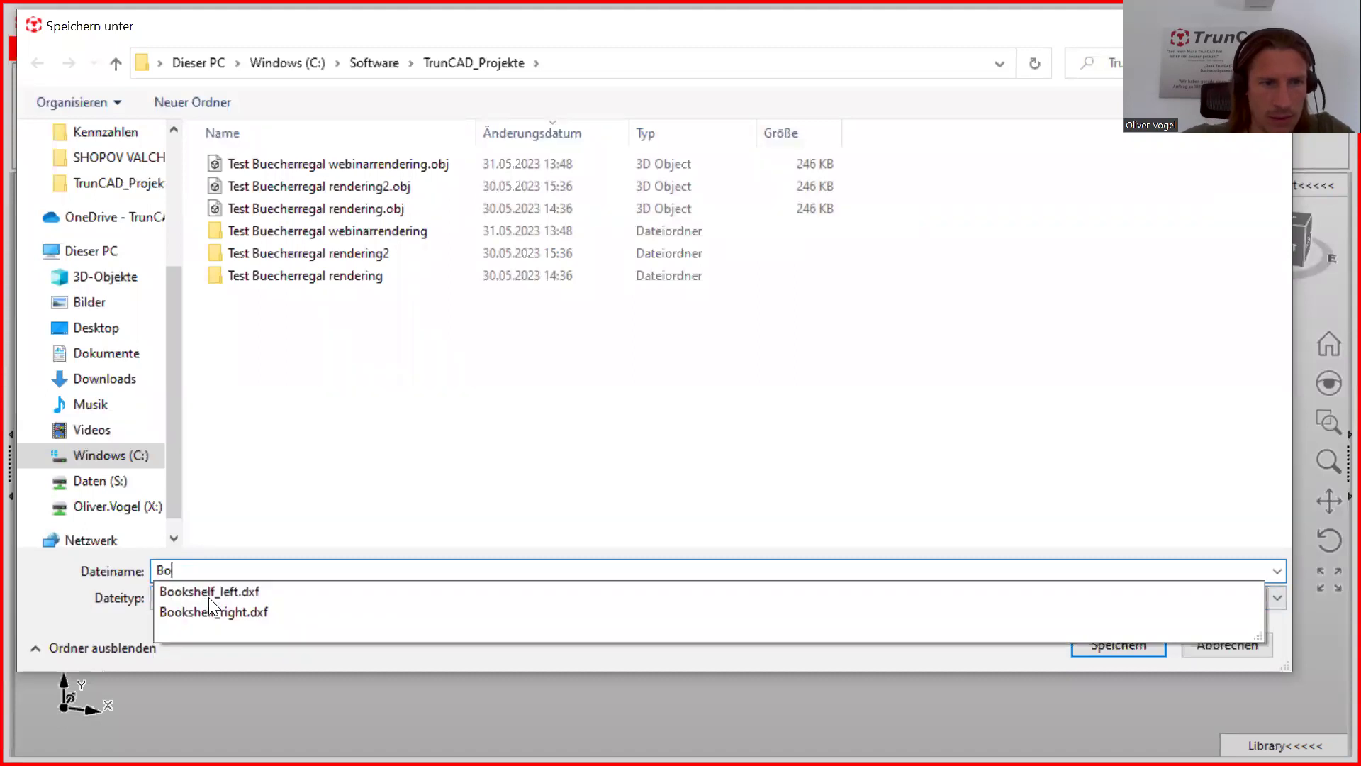
pyautogui.click(222, 591)
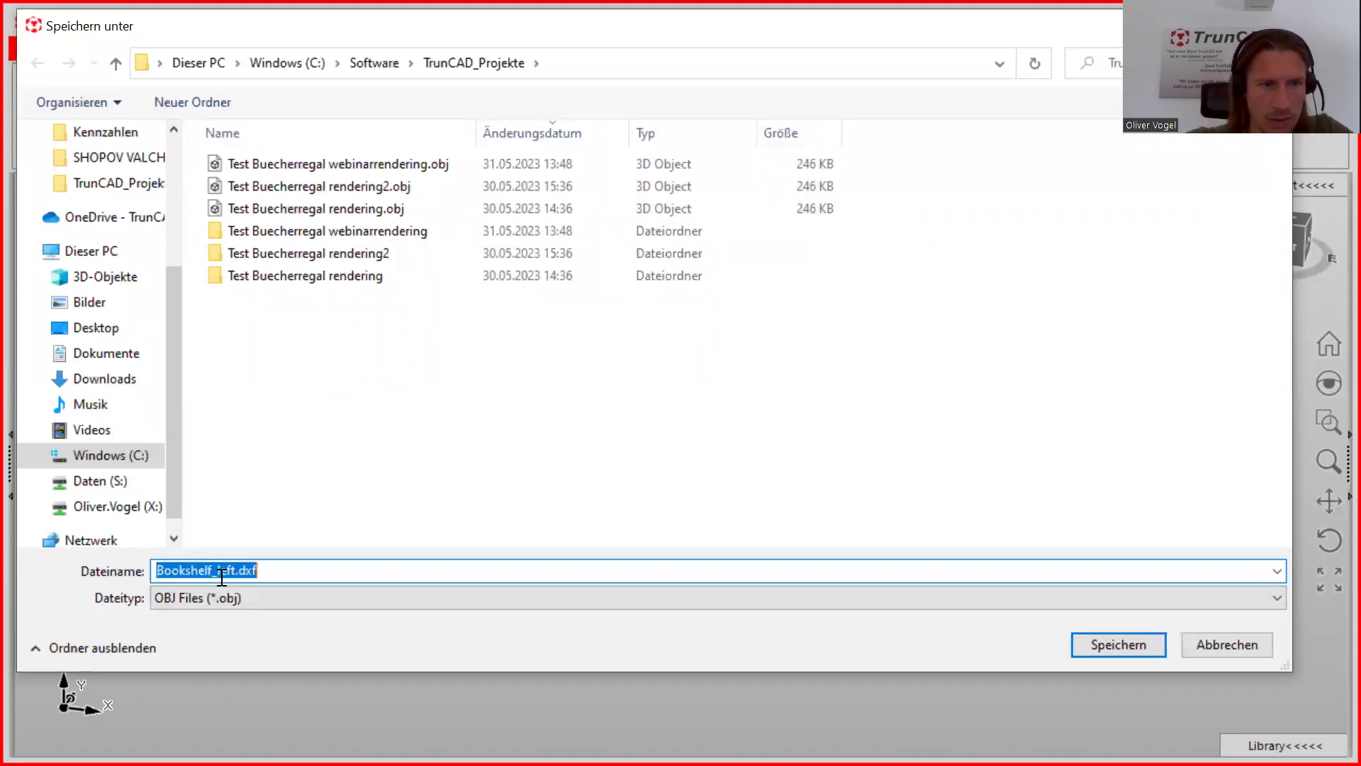
pyautogui.click(268, 570)
pyautogui.press('BackSpace')
pyautogui.press('BackSpace')
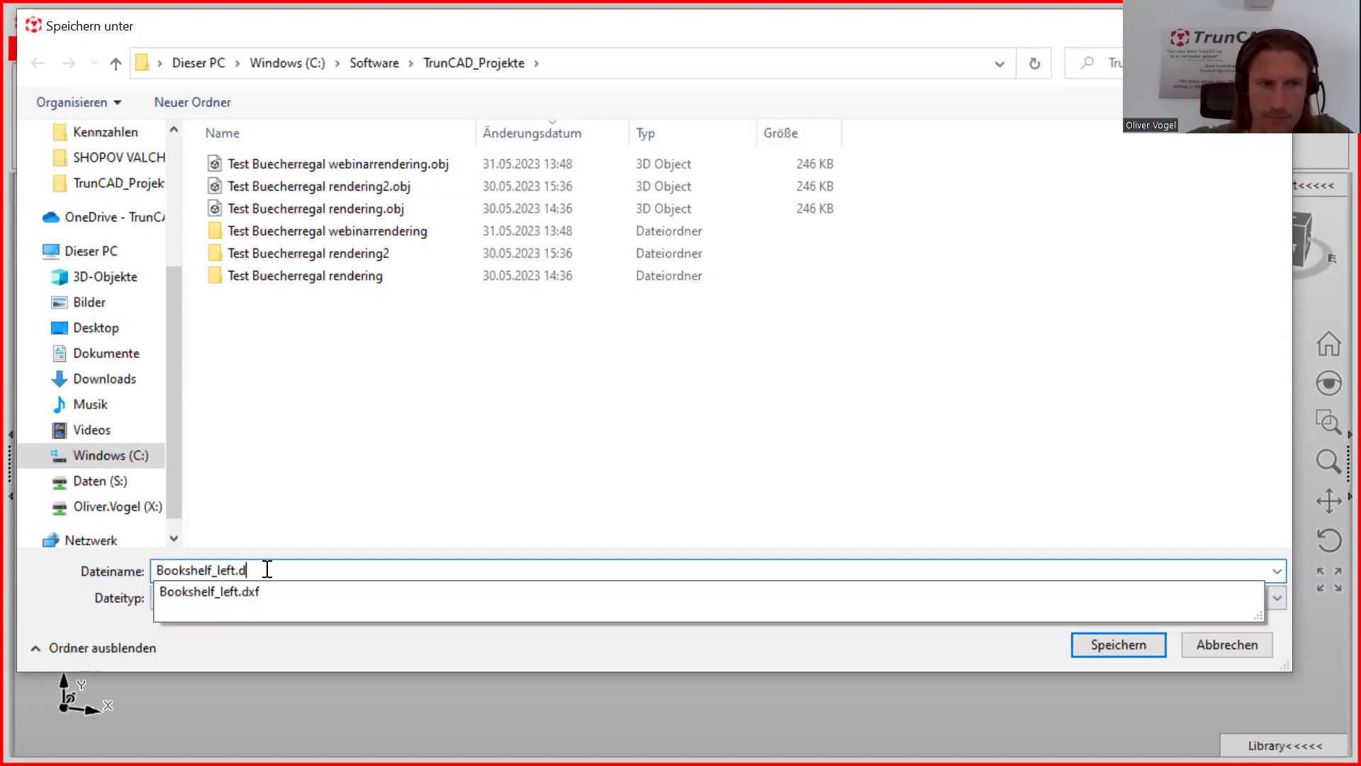
pyautogui.press('BackSpace')
pyautogui.press('BackSpace')
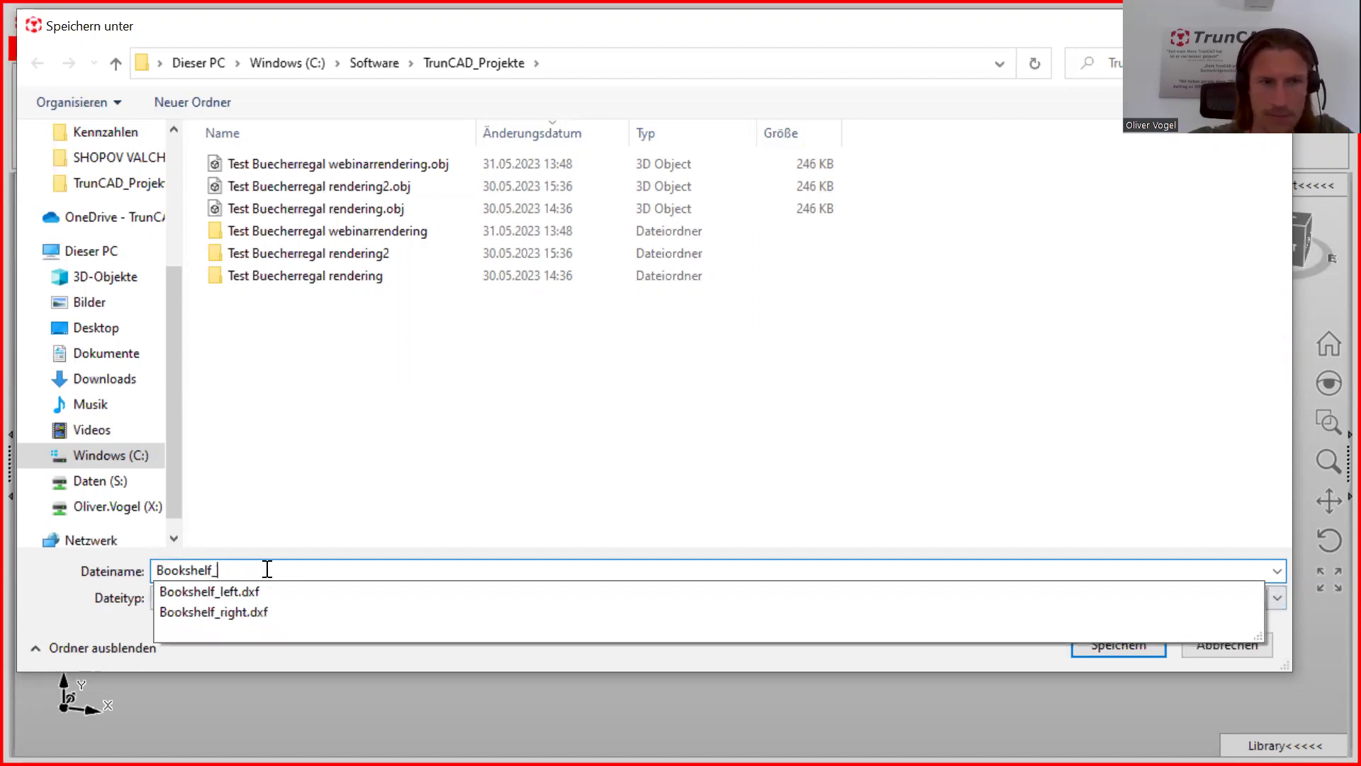
pyautogui.write('with open sides -rendering')
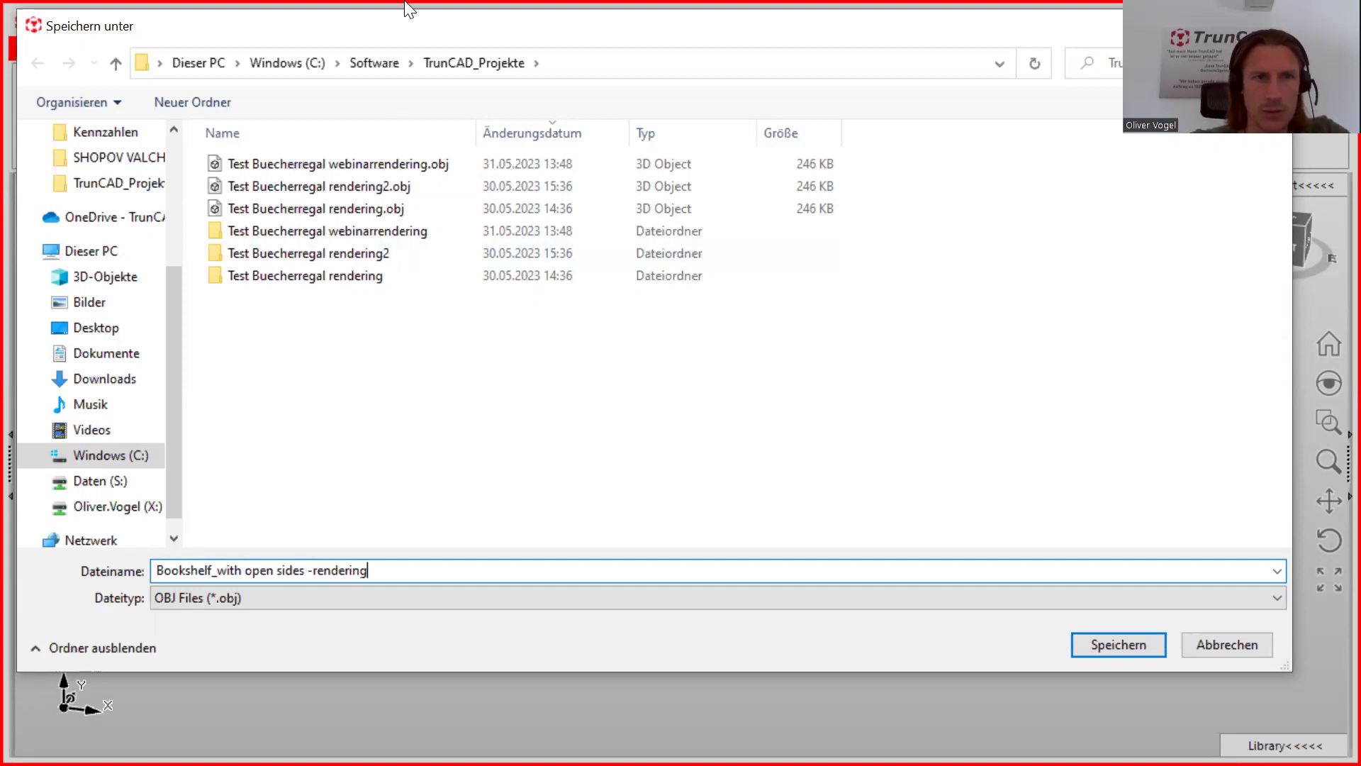
# Step: Save the exported OBJ file in the C:\Software\TrunCAD_Projekte folder
pyautogui.click(374, 64)
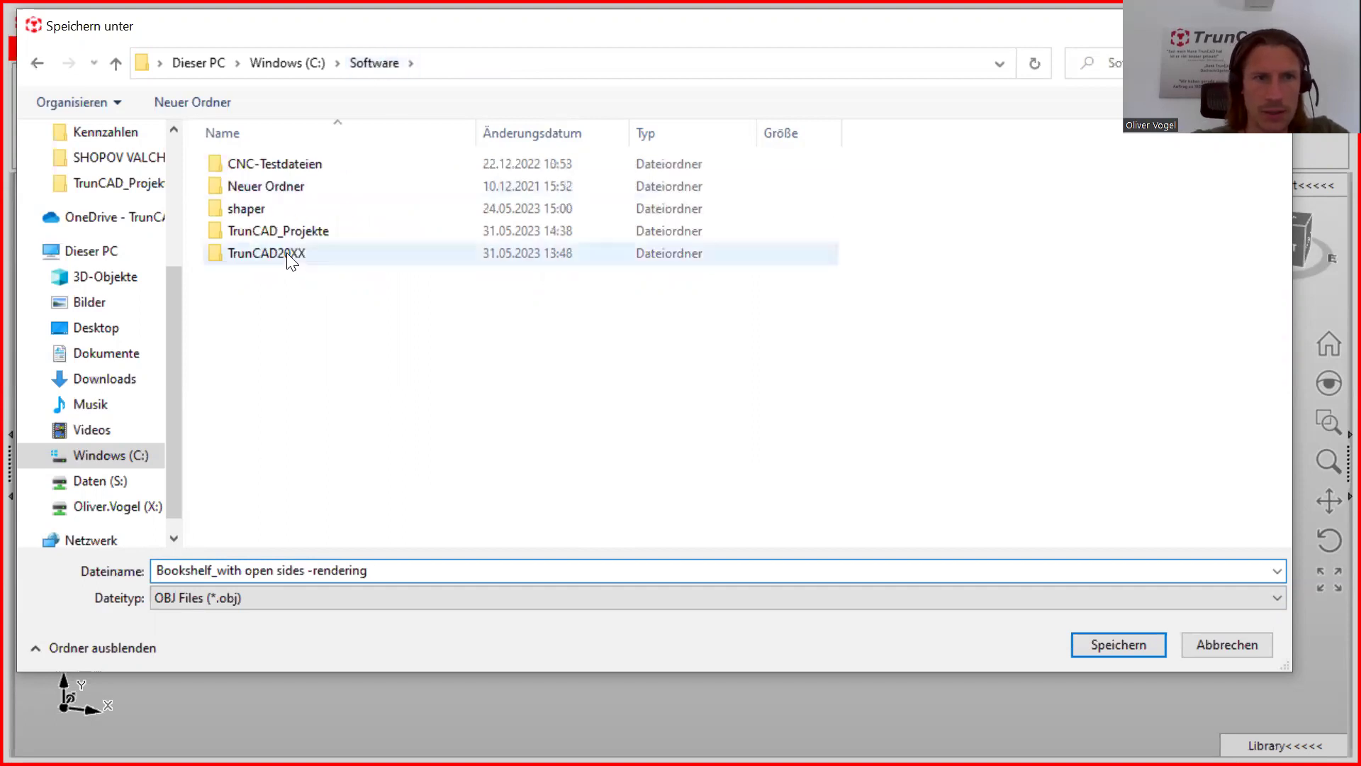
pyautogui.doubleClick(290, 233)
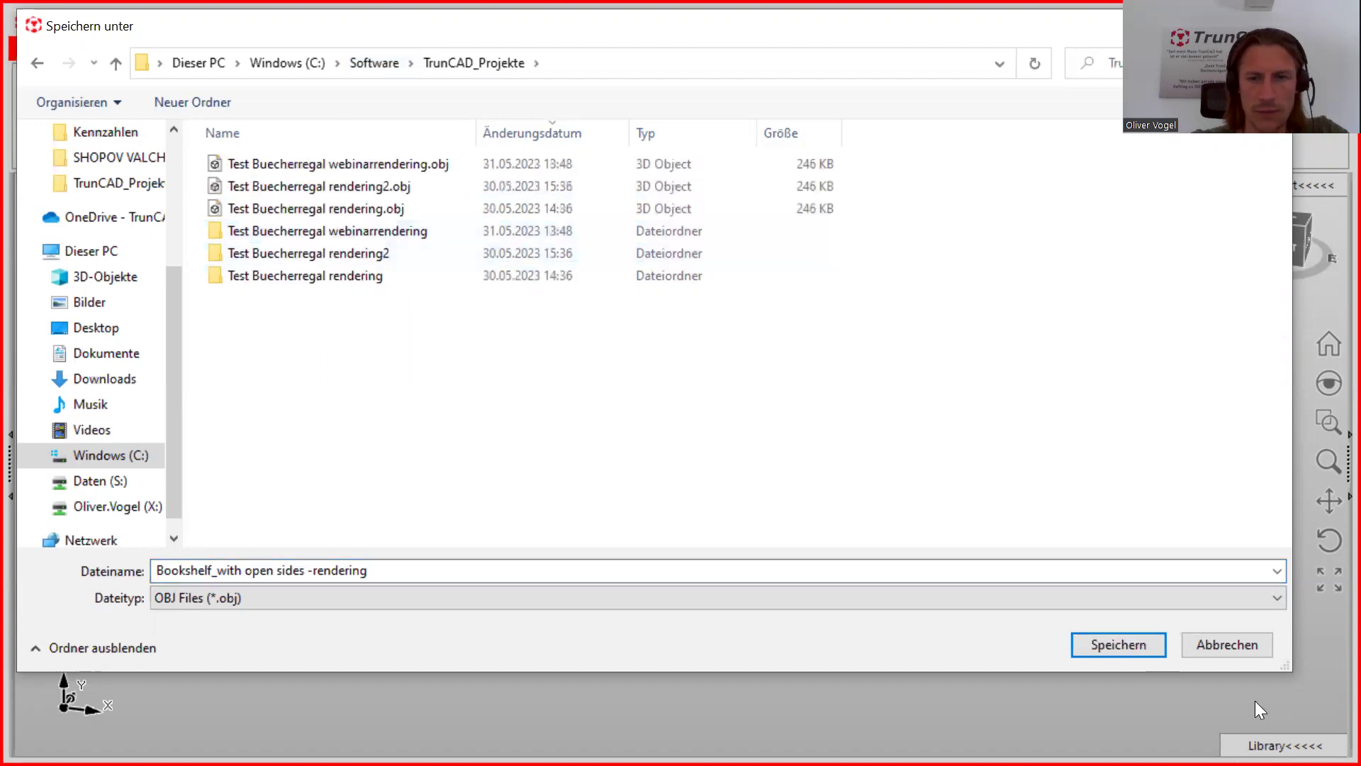
pyautogui.click(1113, 649)
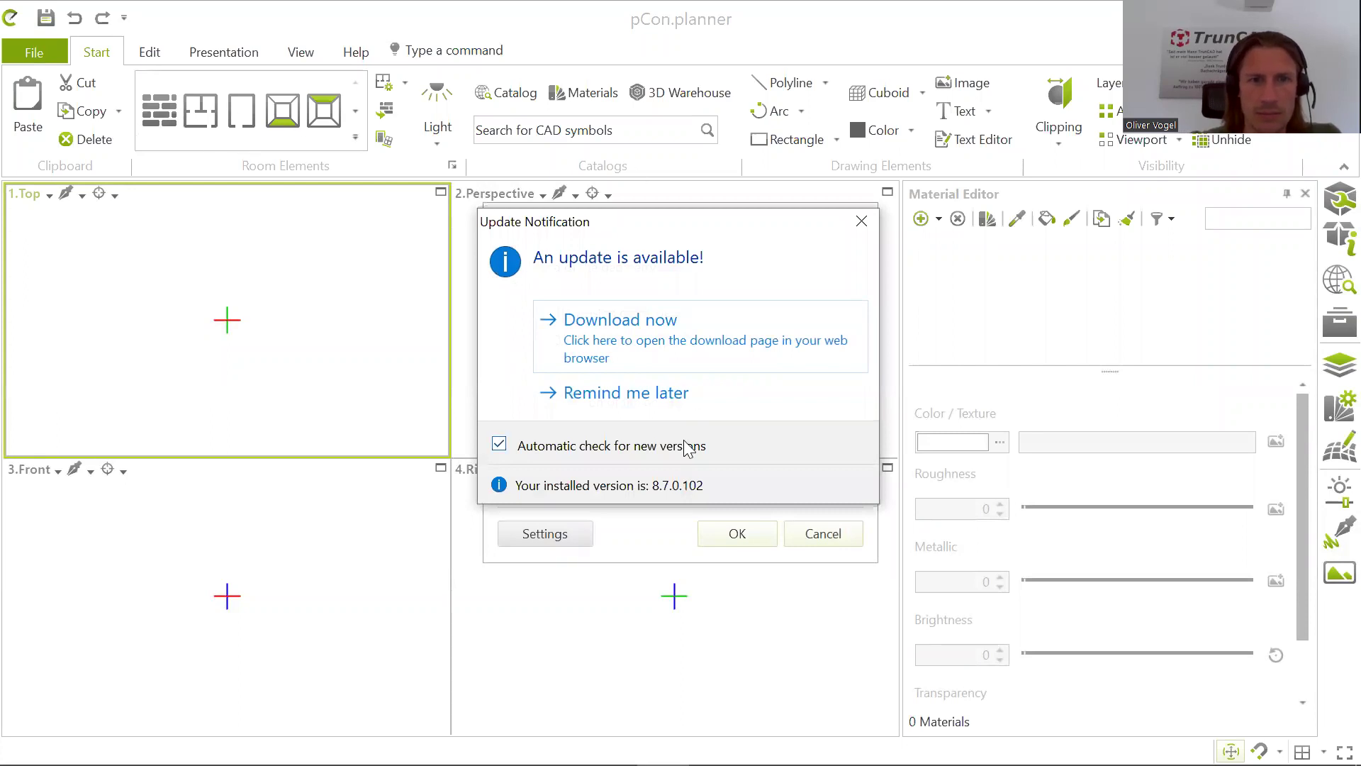
# Step: Postpone the pCon.planner update and import the room geometry with Millimeter as the base unit
pyautogui.click(629, 395)
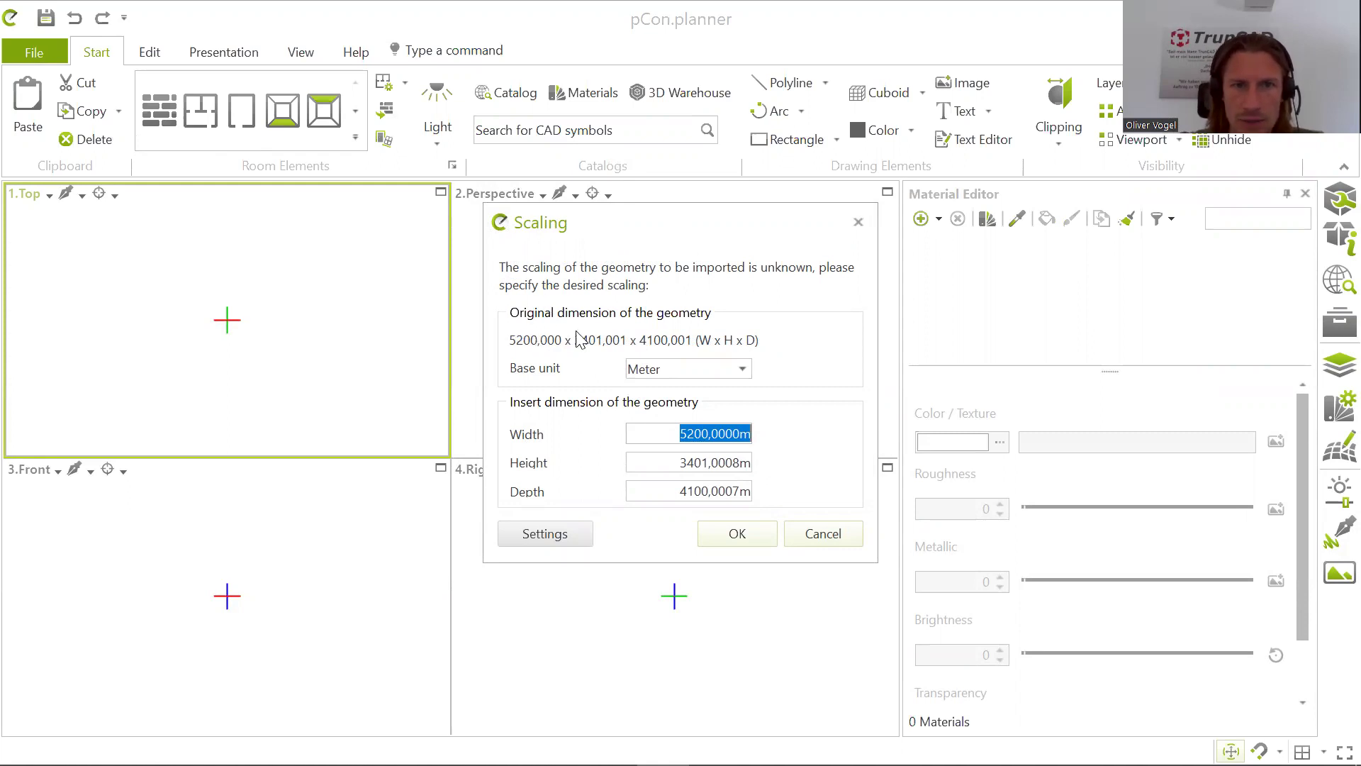
pyautogui.click(742, 368)
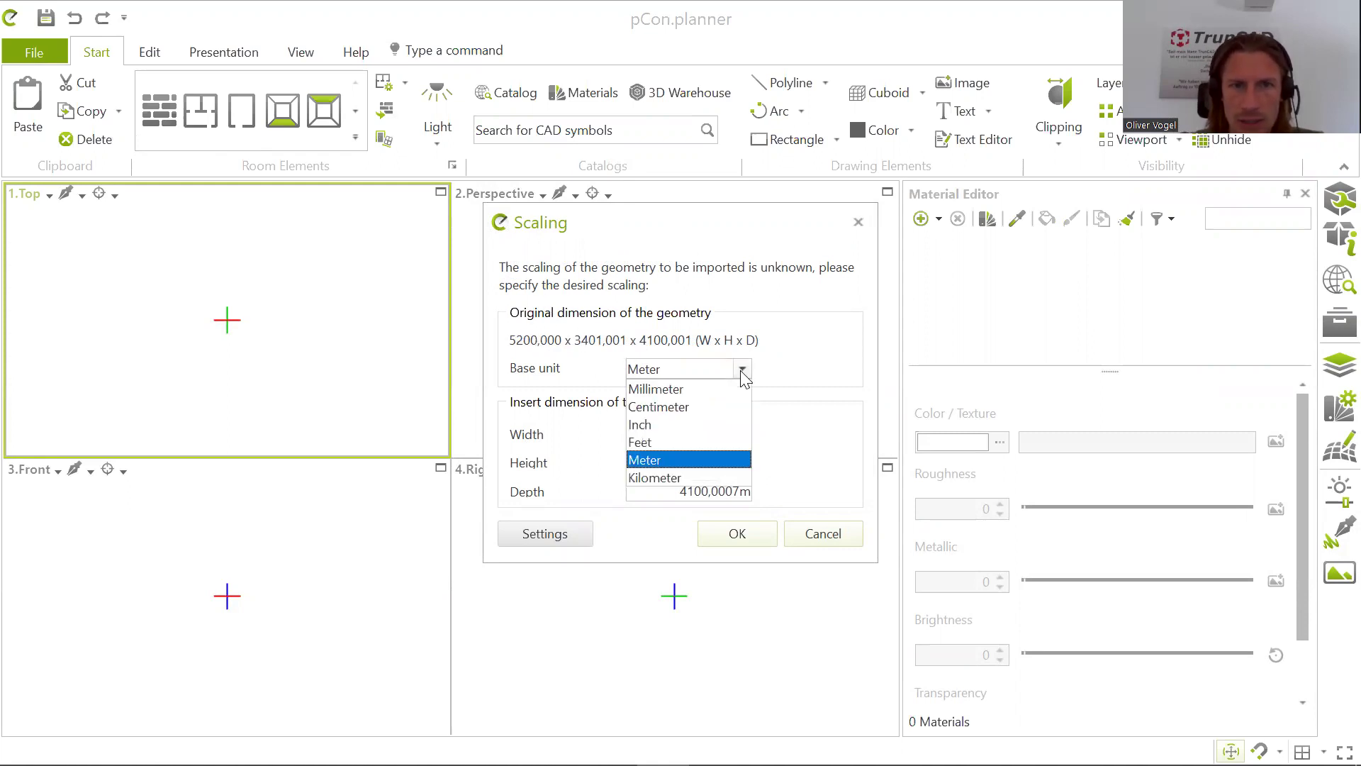
pyautogui.click(676, 395)
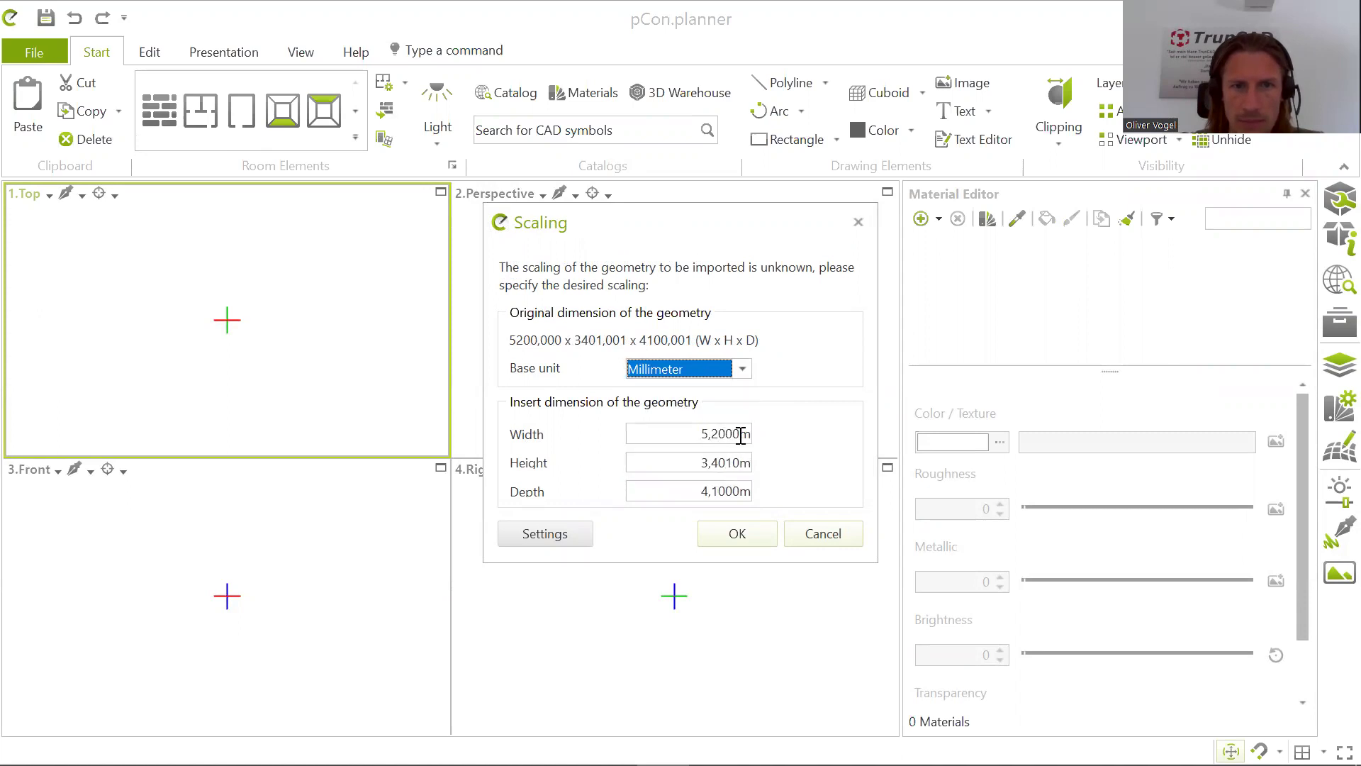
pyautogui.click(742, 369)
pyautogui.click(741, 369)
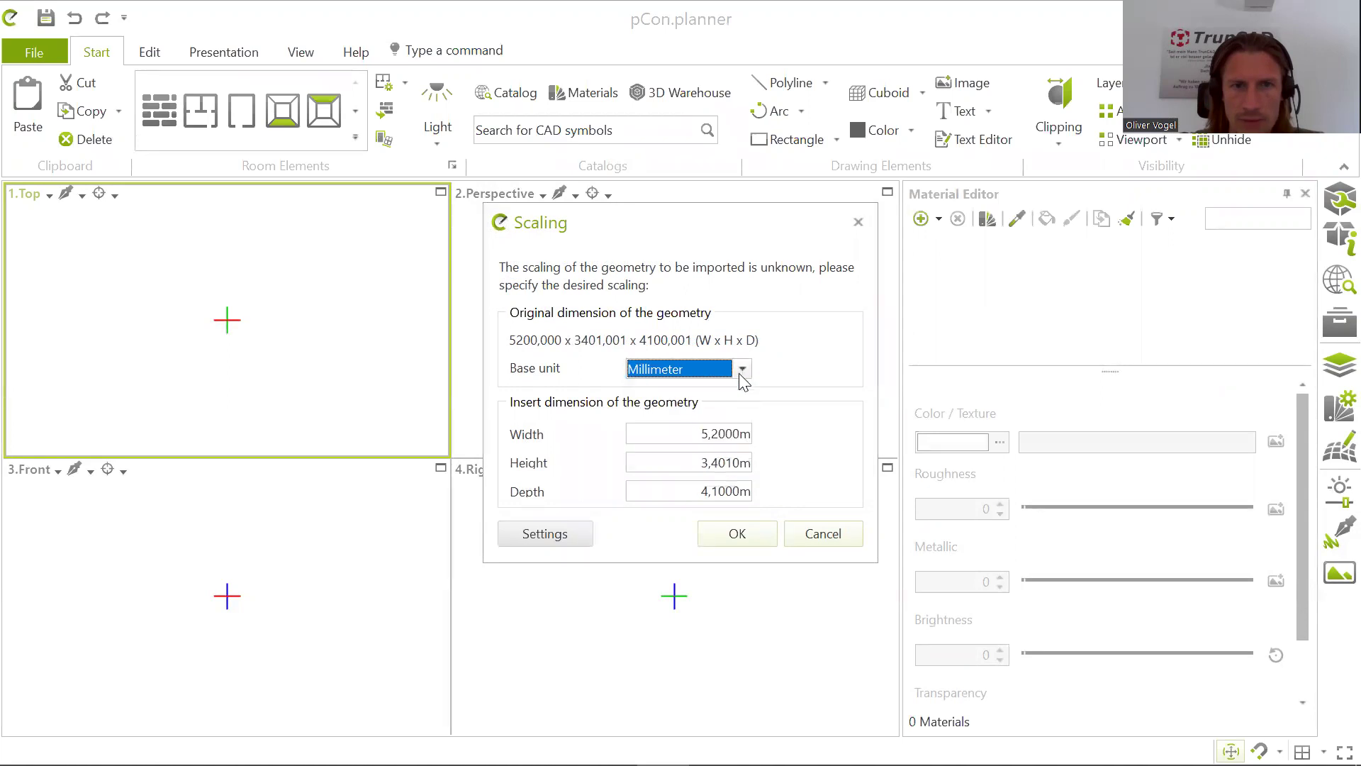
pyautogui.click(737, 534)
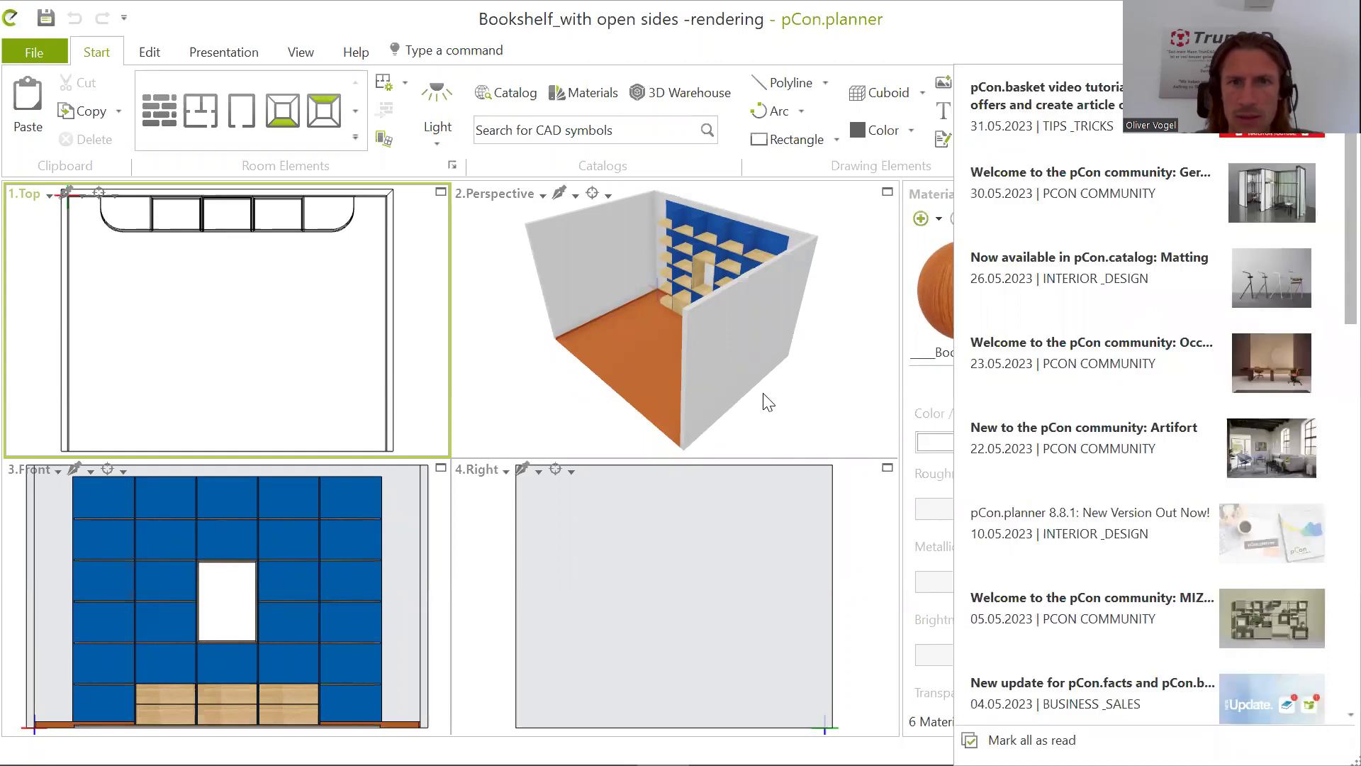
# Step: Examine the imported bookshelf room in the perspective, top, front and right views
pyautogui.scroll(-5, 608, 352)
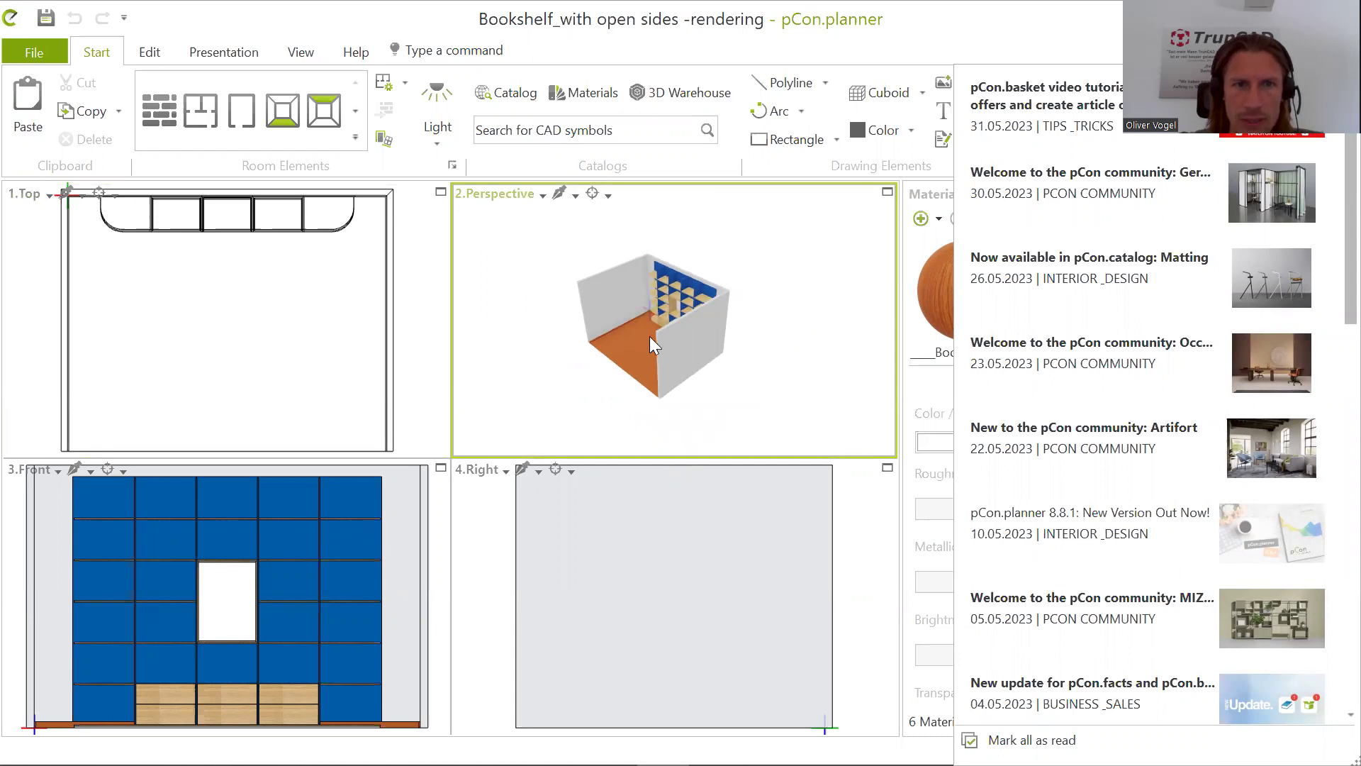
pyautogui.scroll(4, 650, 338)
pyautogui.moveTo(678, 333); pyautogui.dragTo(648, 318, button='middle')
pyautogui.scroll(-2, 648, 318)
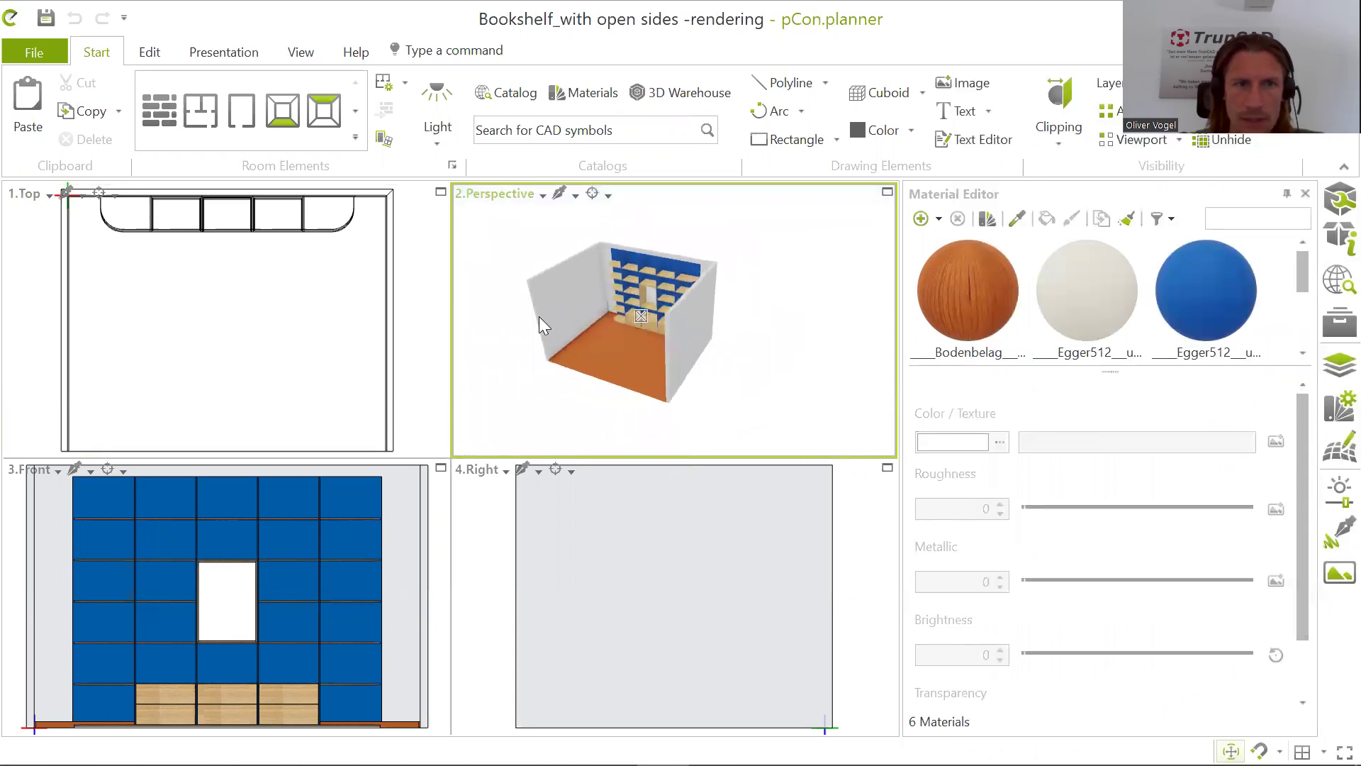
pyautogui.click(281, 322)
pyautogui.scroll(-1, 284, 324)
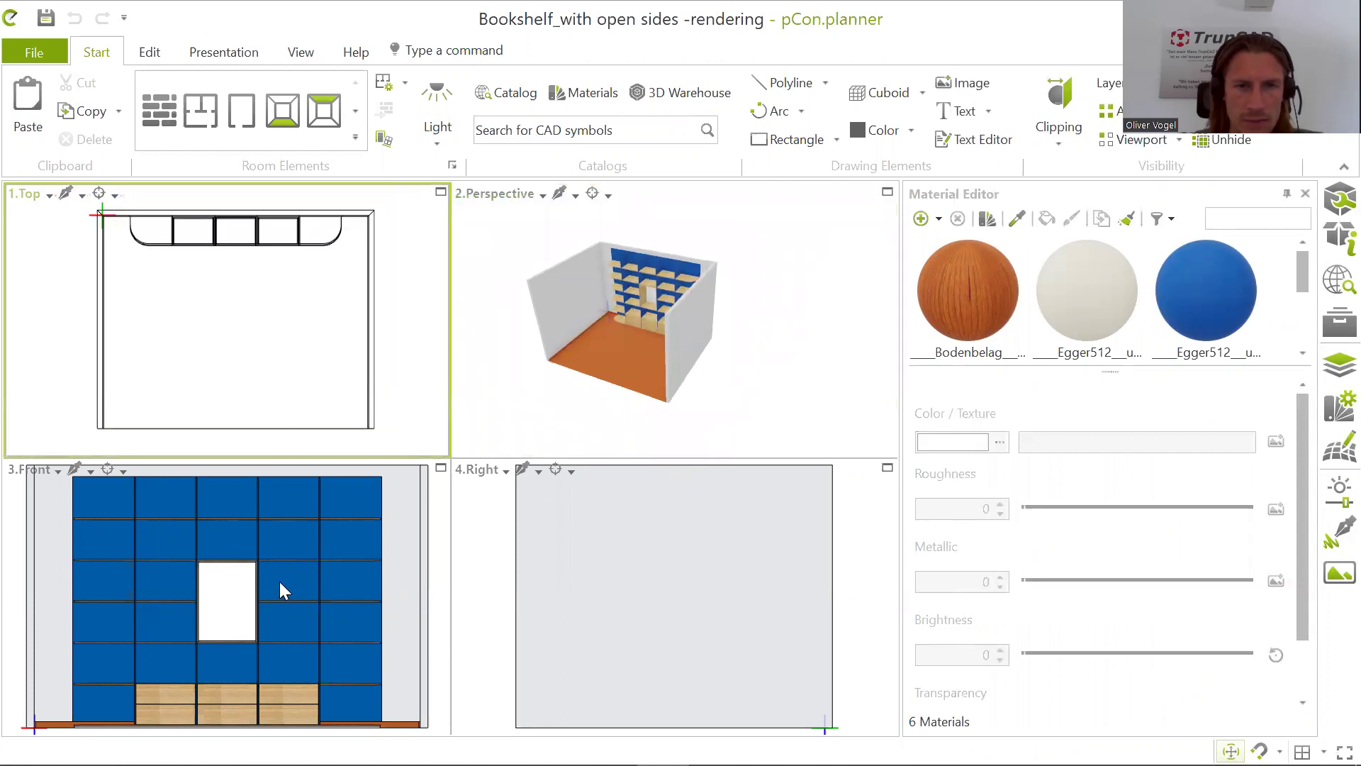
pyautogui.click(632, 574)
pyautogui.scroll(-1, 633, 574)
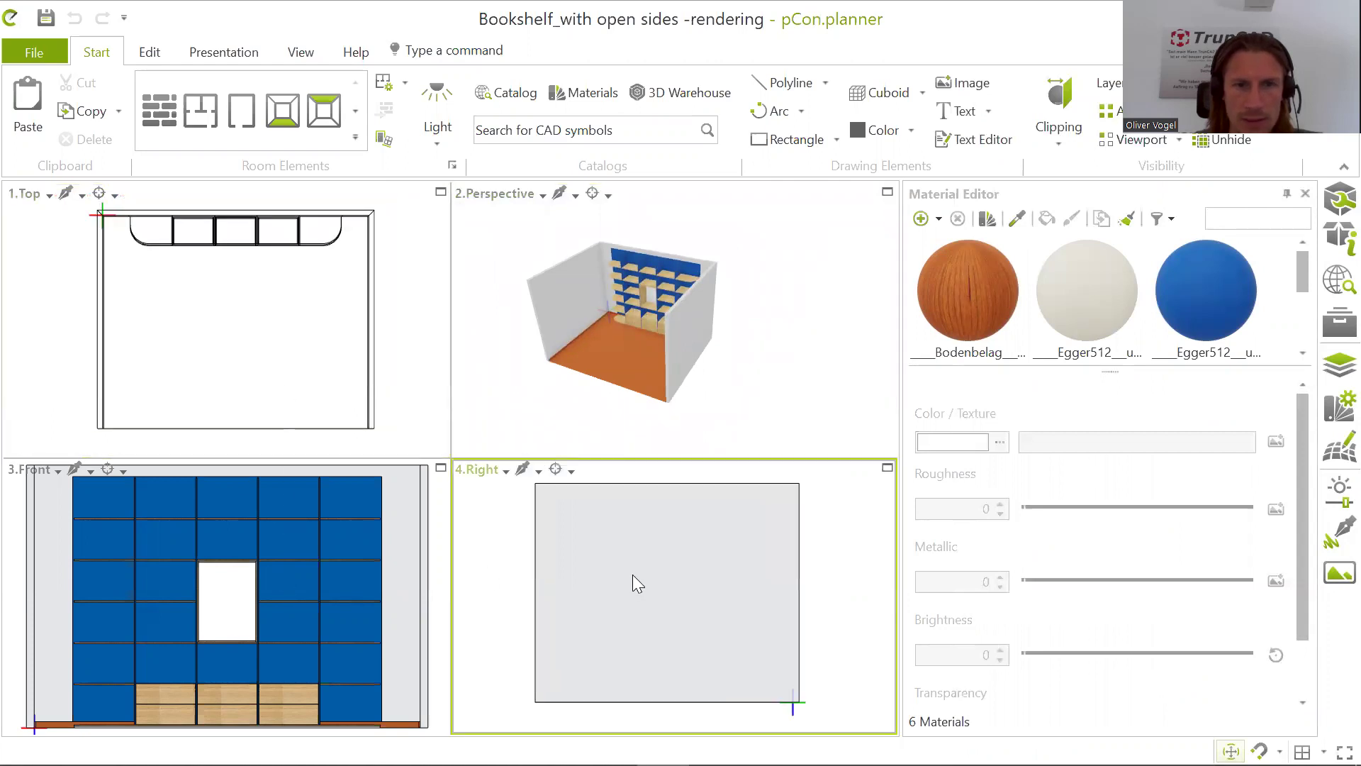
pyautogui.click(170, 589)
pyautogui.scroll(-1, 170, 589)
pyautogui.click(215, 313)
pyautogui.scroll(-1, 216, 312)
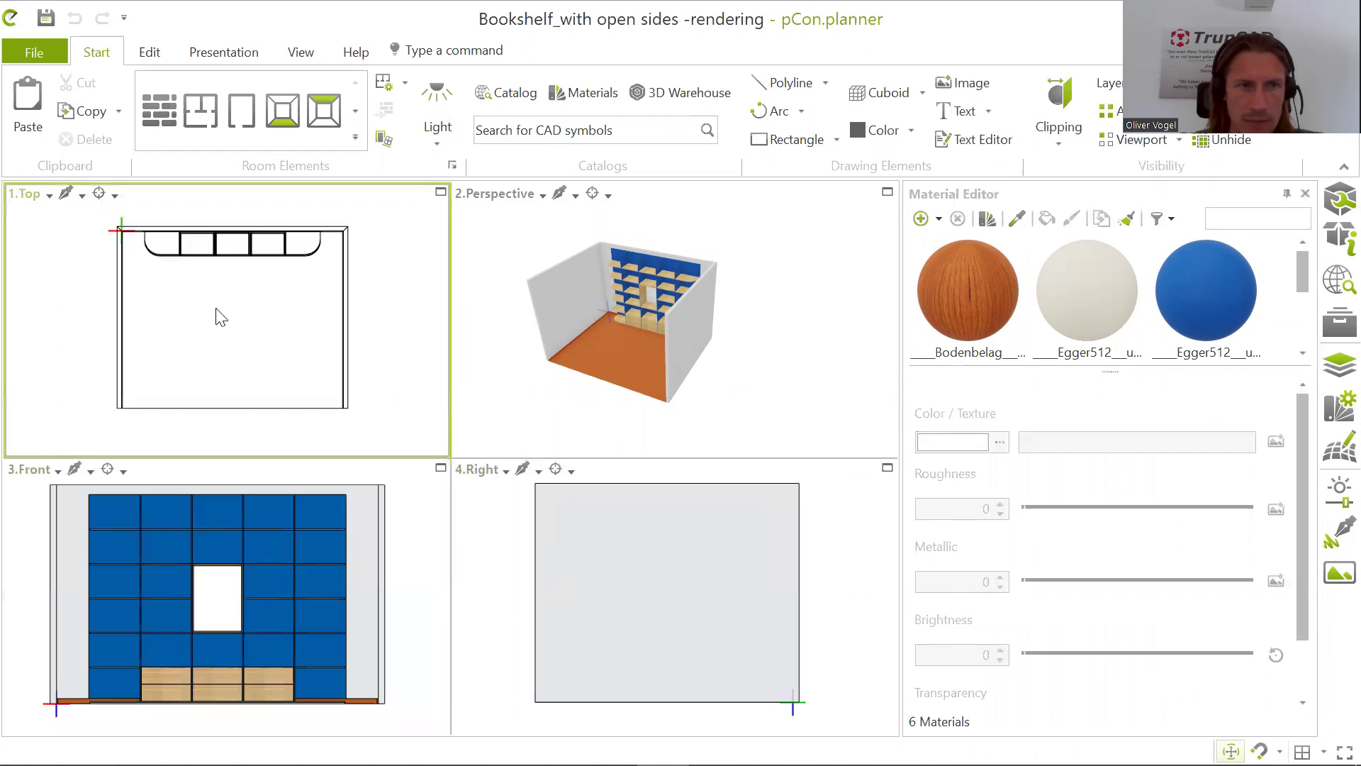
pyautogui.click(652, 330)
pyautogui.scroll(1, 652, 329)
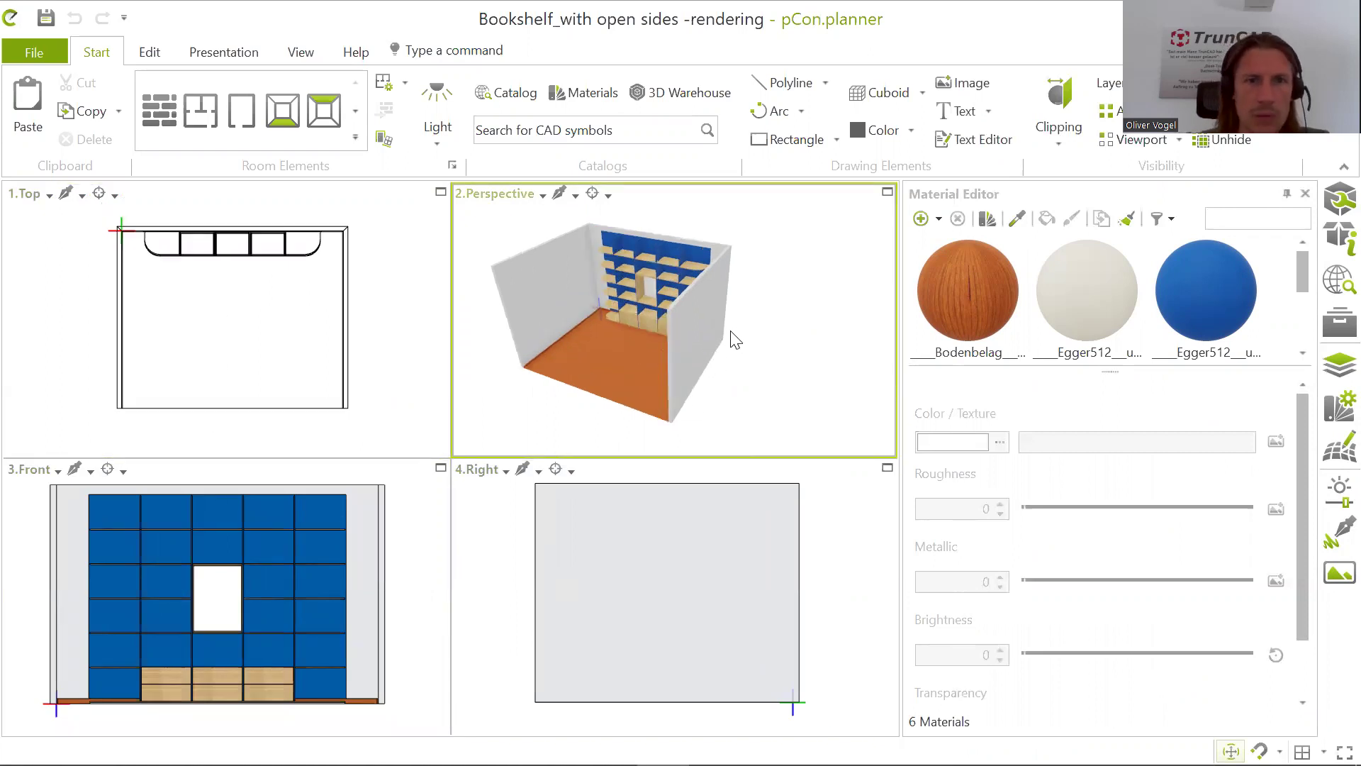
pyautogui.moveTo(720, 332); pyautogui.dragTo(762, 337, button='middle')
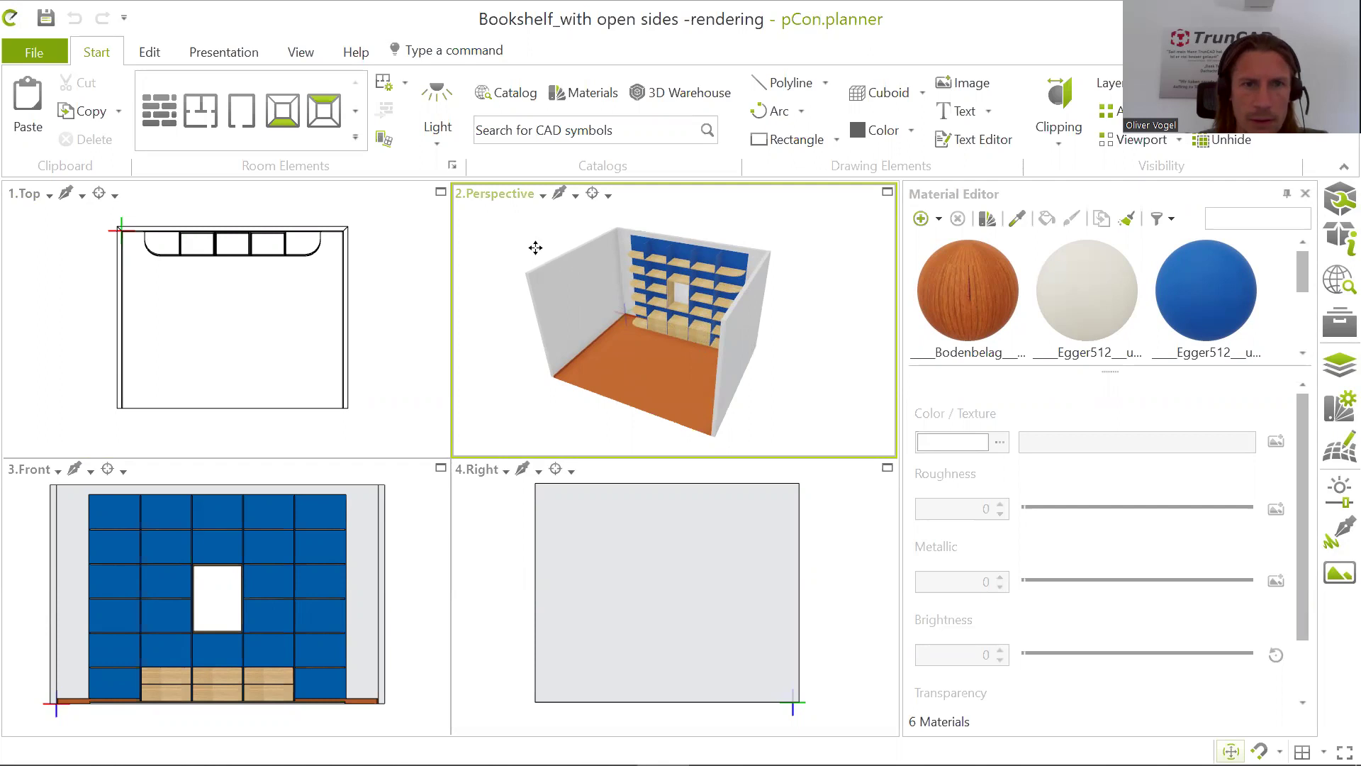
pyautogui.moveTo(536, 248); pyautogui.dragTo(548, 253, button='middle')
pyautogui.scroll(-2, 721, 349)
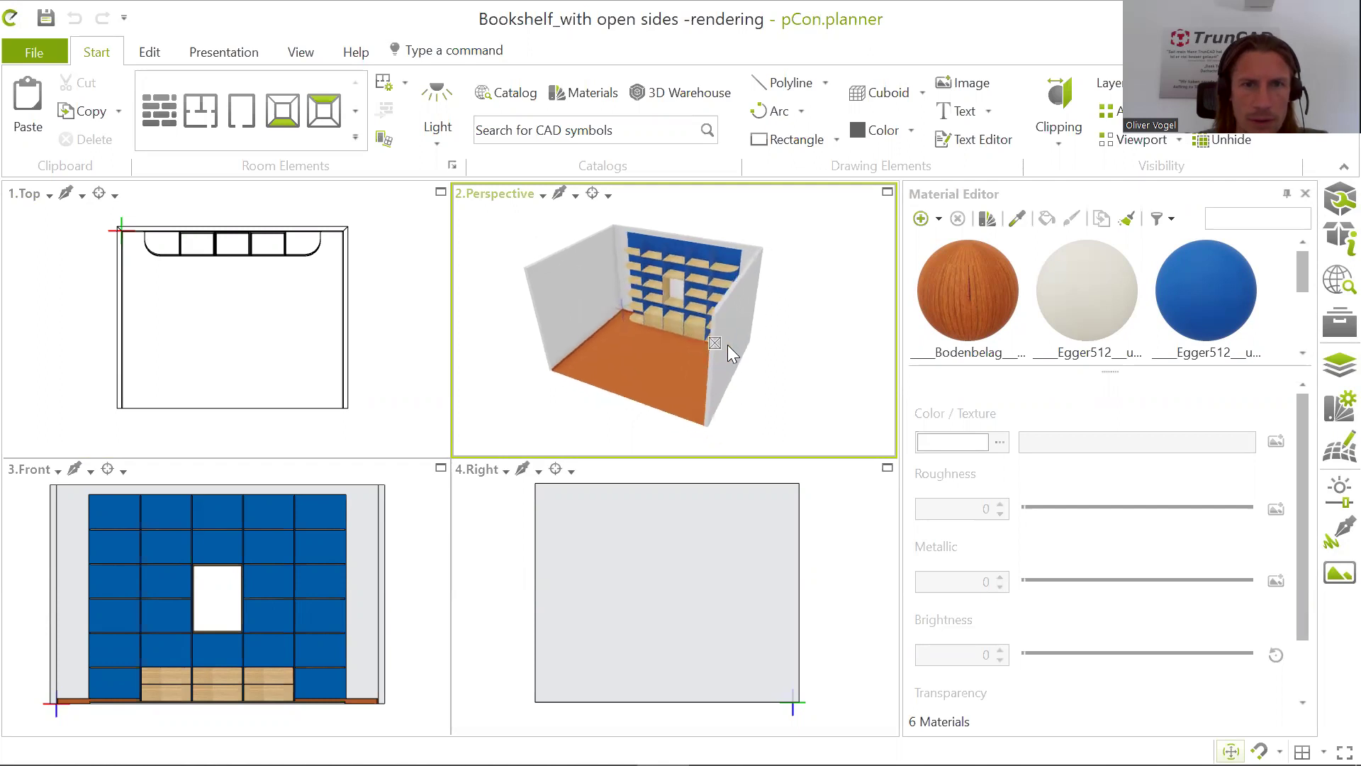
pyautogui.moveTo(749, 349)
pyautogui.mouseDown(button='right')
pyautogui.moveTo(785, 302)
pyautogui.moveTo(756, 350)
pyautogui.mouseUp(button='right')
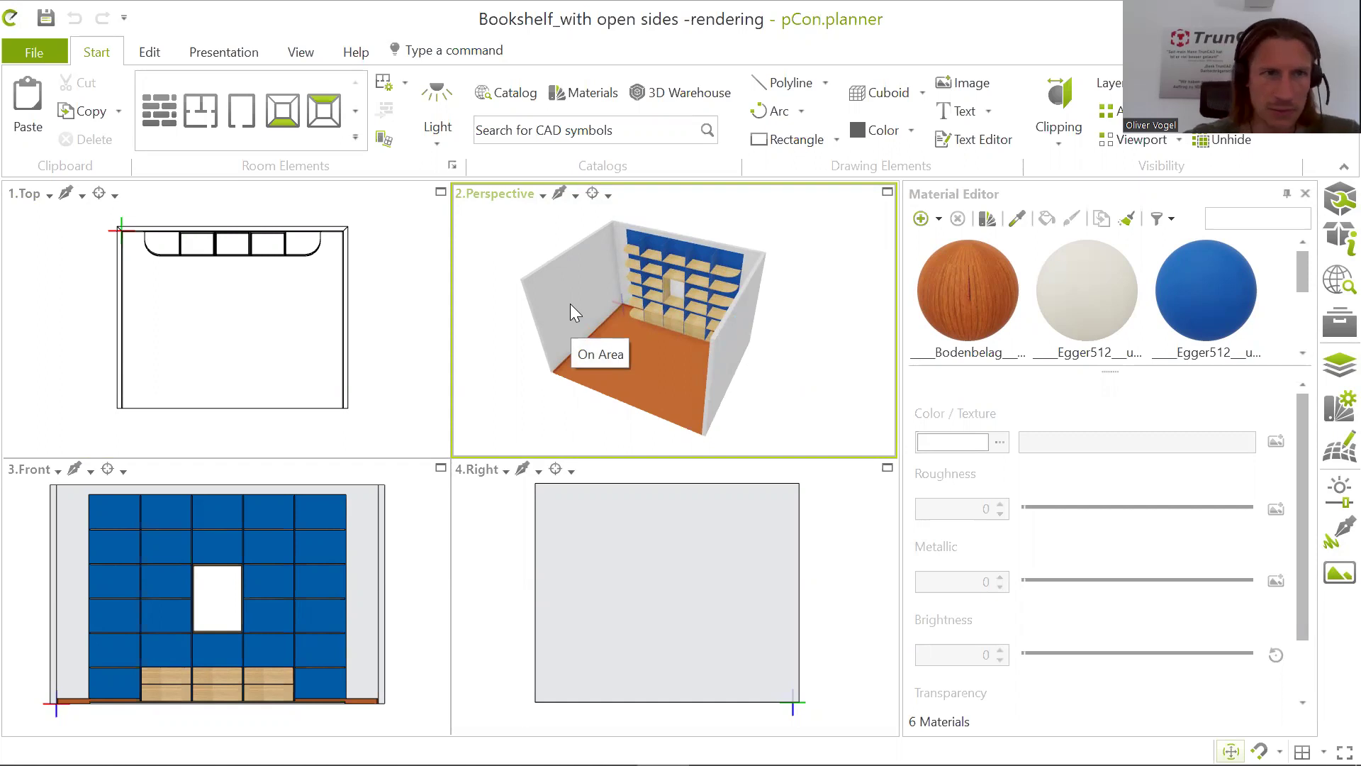
# Step: Draw a wall in the top view along the room's left side, from its front end to the back corner
pyautogui.click(163, 122)
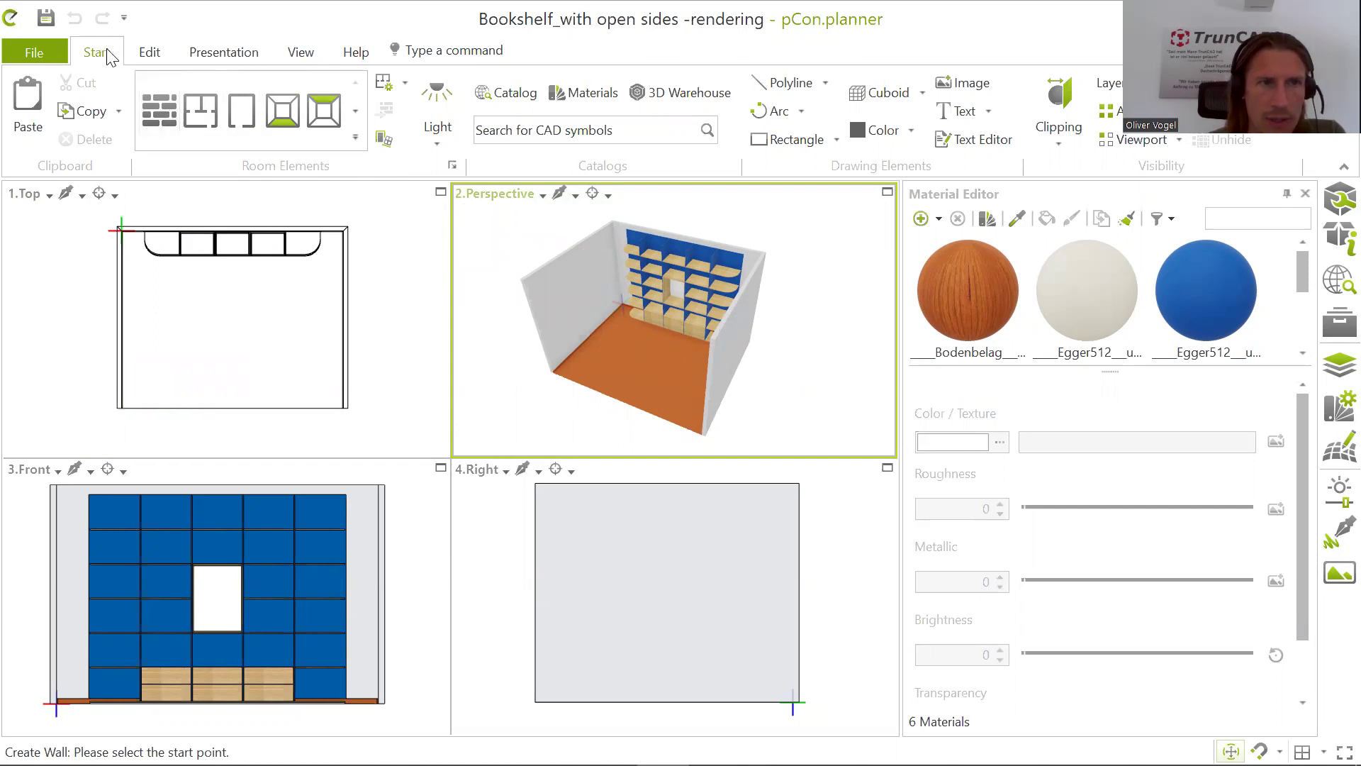
pyautogui.click(147, 52)
pyautogui.click(97, 53)
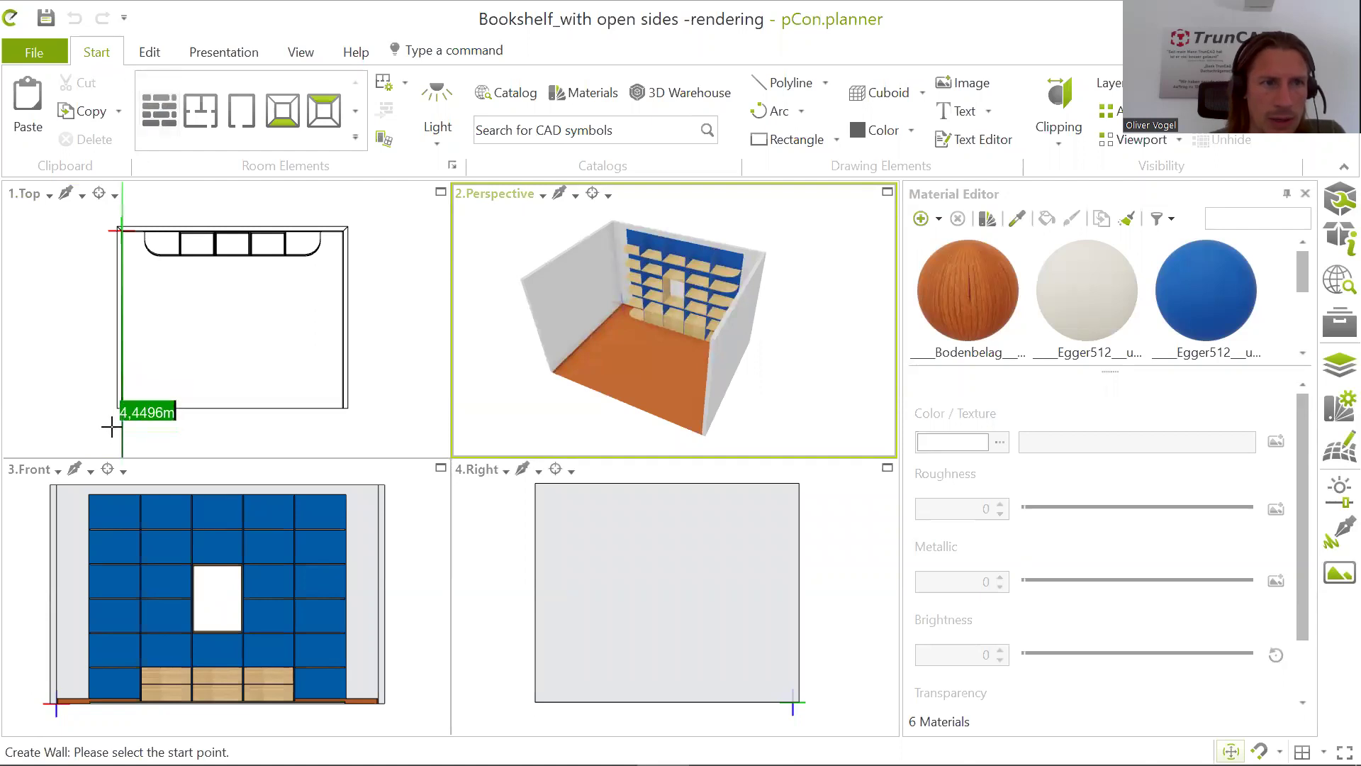
pyautogui.scroll(2, 111, 426)
pyautogui.scroll(1, 121, 390)
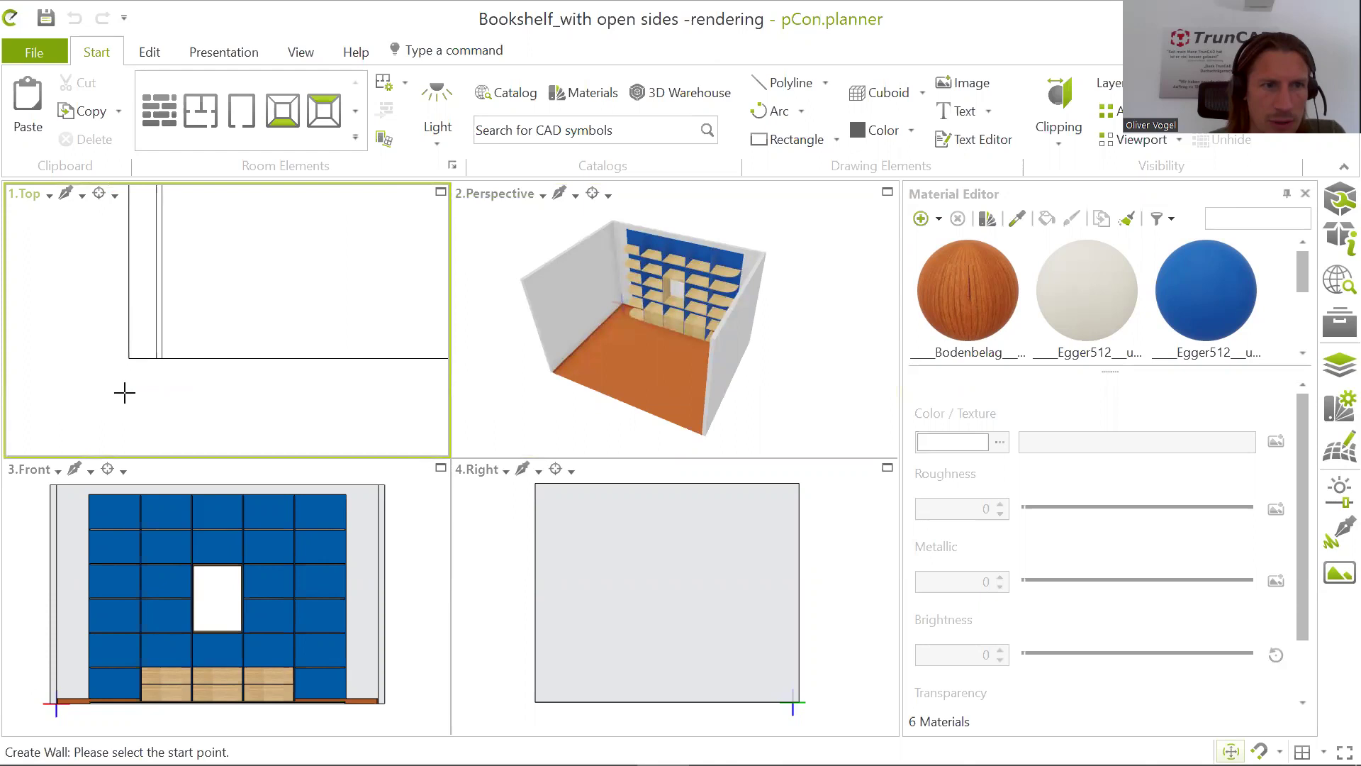
pyautogui.scroll(2, 159, 377)
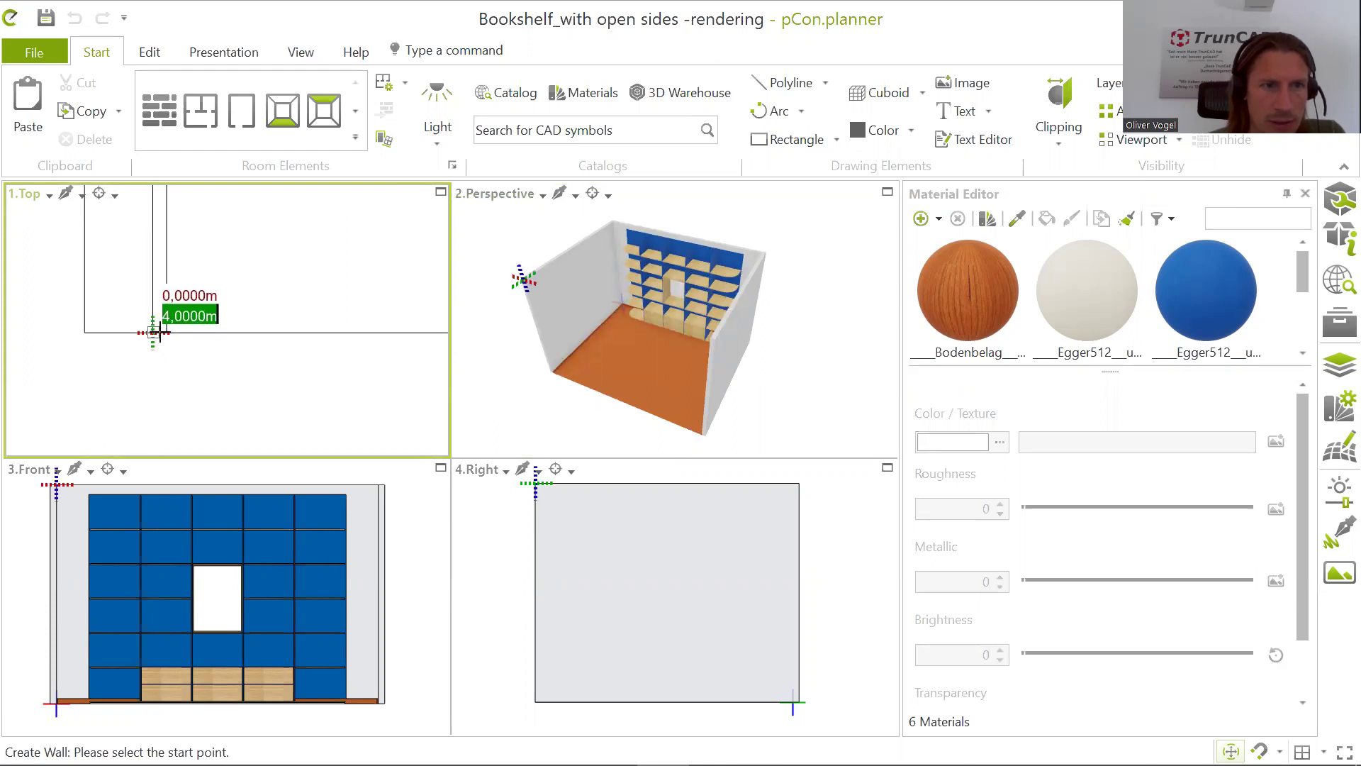
pyautogui.click(153, 332)
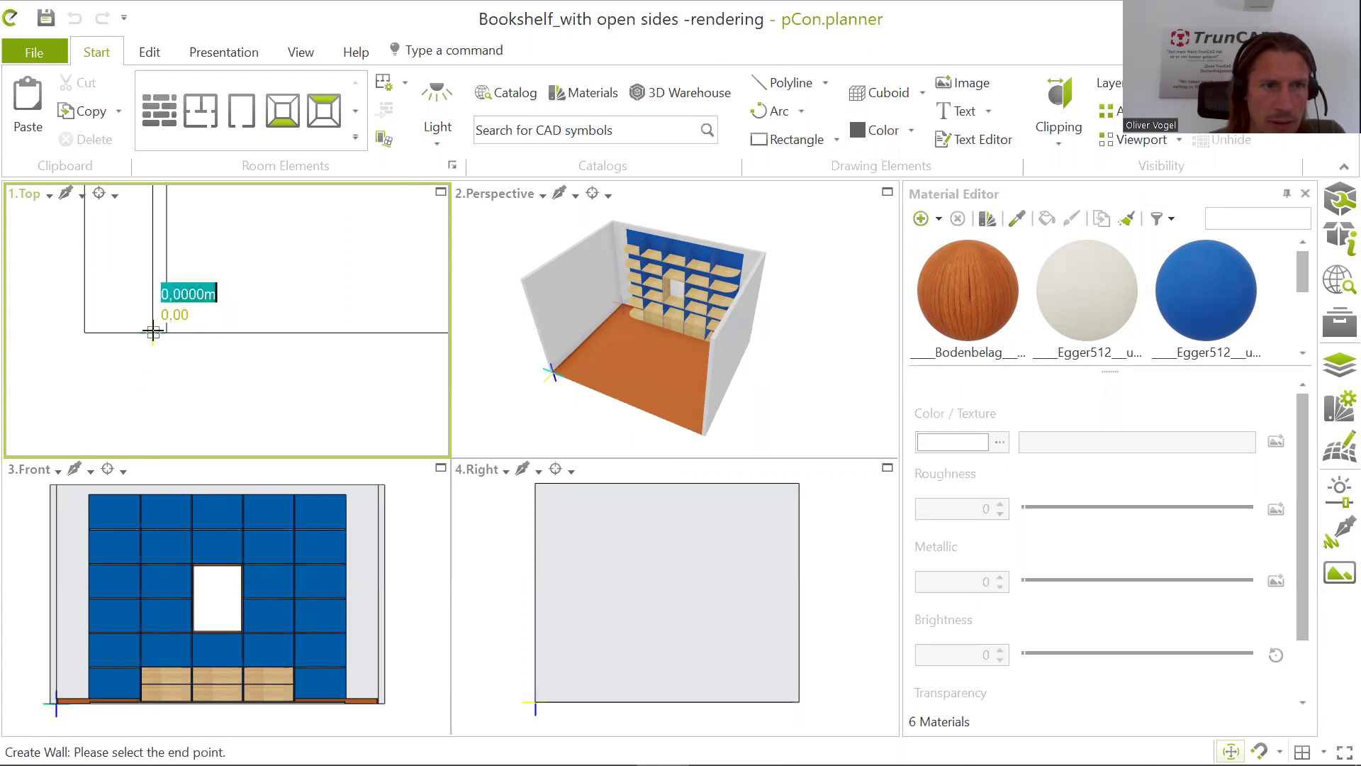
pyautogui.scroll(-3, 154, 302)
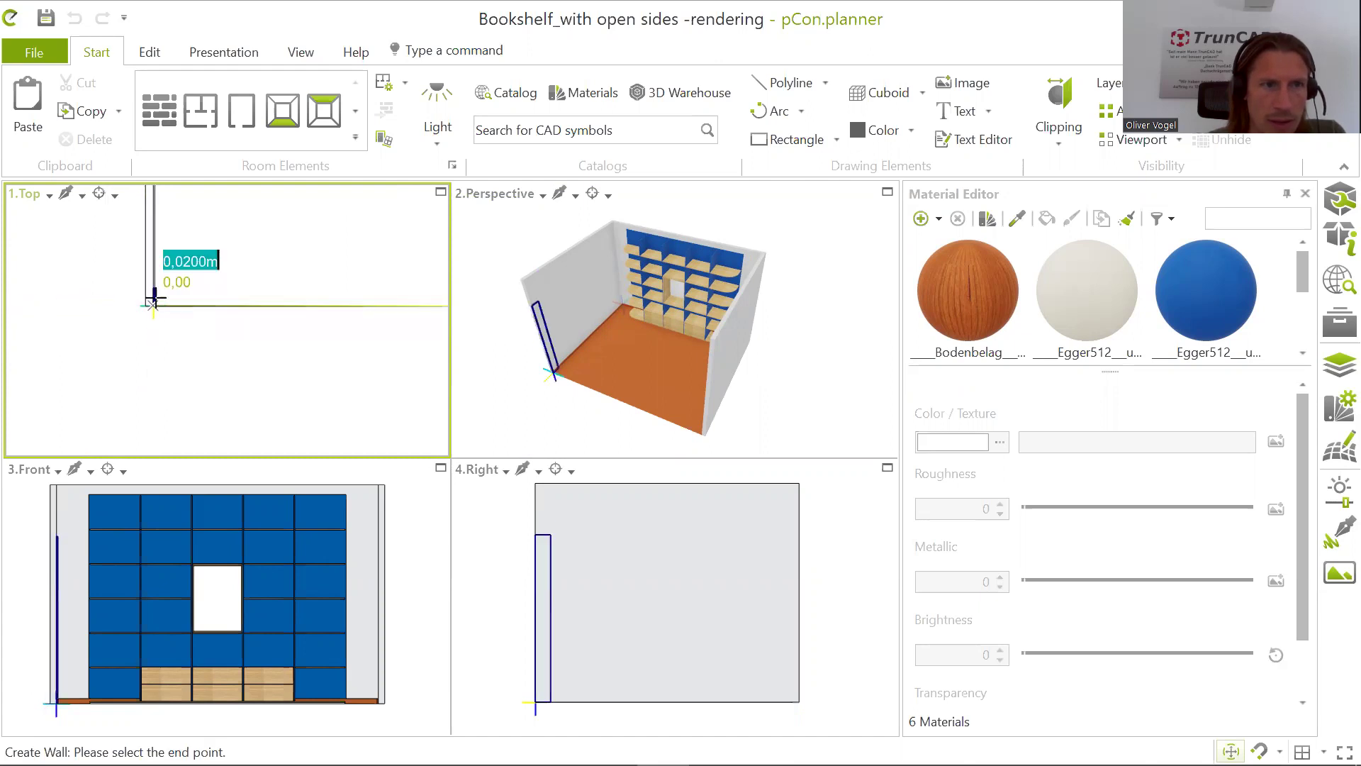
pyautogui.moveTo(179, 268)
pyautogui.mouseDown(button='middle')
pyautogui.moveTo(183, 433)
pyautogui.moveTo(193, 266)
pyautogui.moveTo(197, 339)
pyautogui.mouseUp(button='middle')
pyautogui.scroll(5, 170, 256)
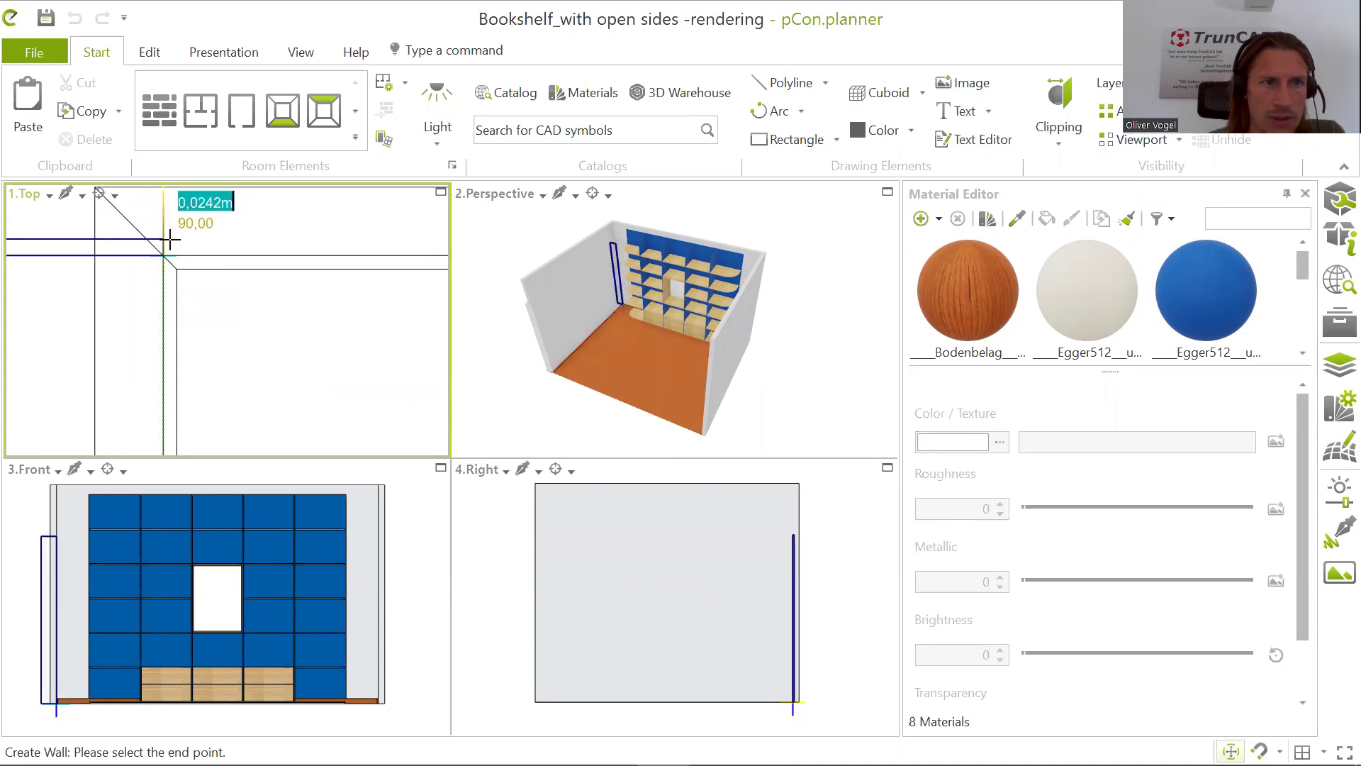
# Step: Draw the 5 m back wall behind the bookshelf, ending it at the room's back-right inner corner
pyautogui.scroll(-5, 189, 238)
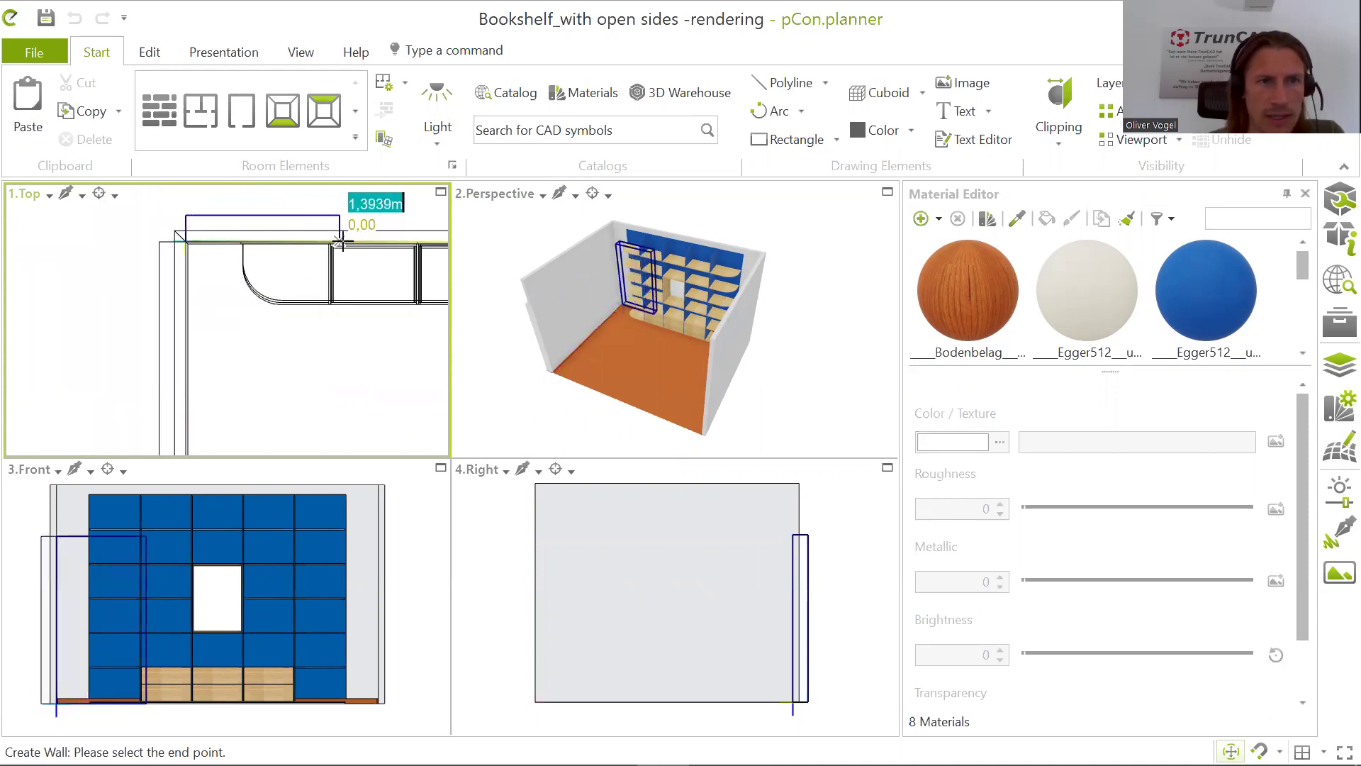
pyautogui.moveTo(364, 243); pyautogui.dragTo(156, 247, button='middle')
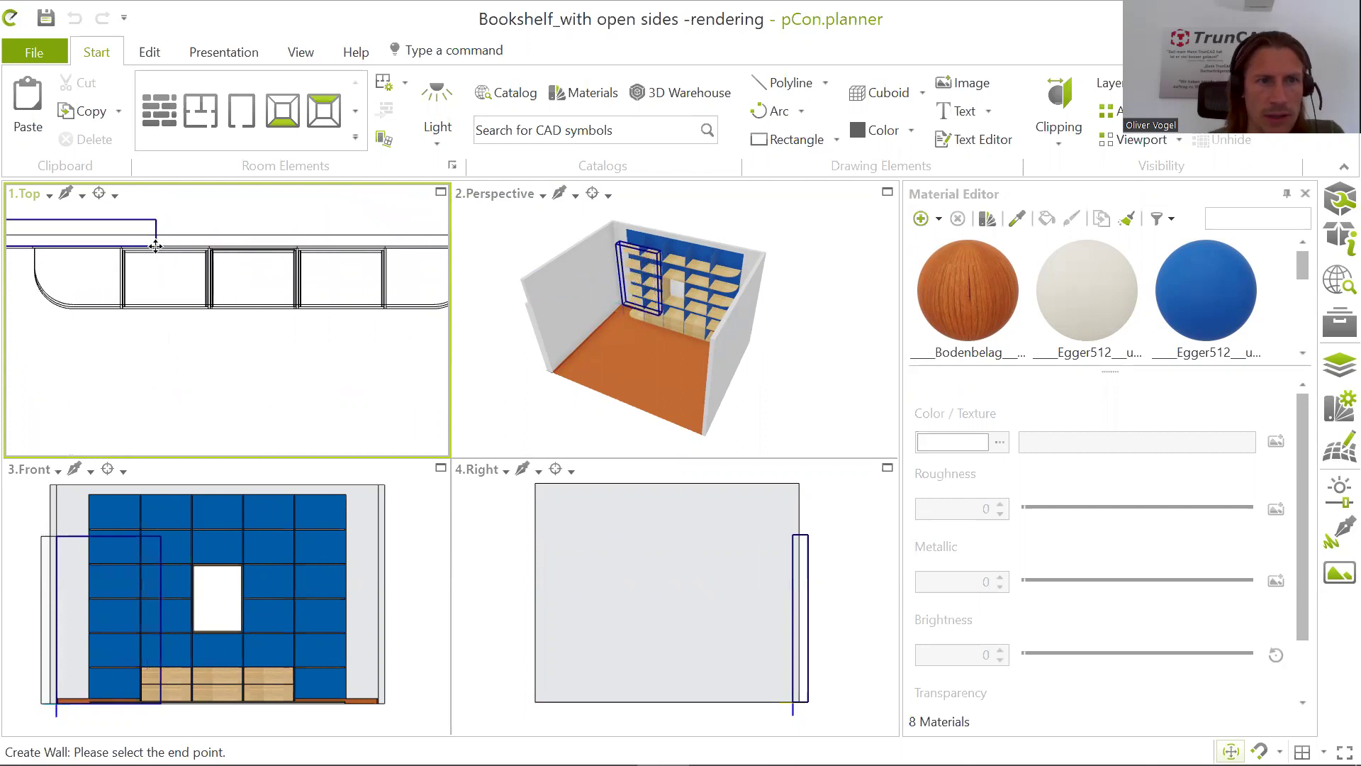
pyautogui.moveTo(268, 243); pyautogui.dragTo(111, 246, button='middle')
pyautogui.scroll(4, 374, 245)
pyautogui.scroll(2, 374, 246)
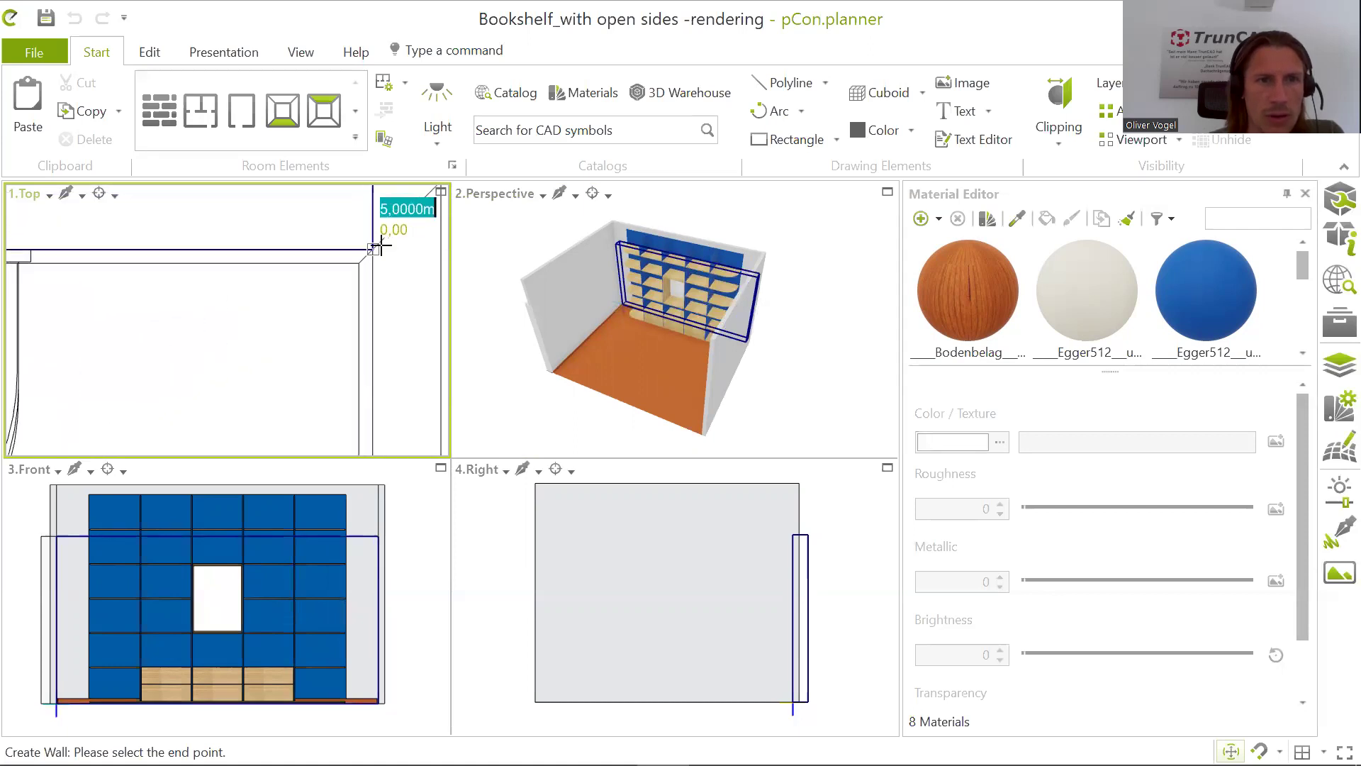
pyautogui.scroll(2, 381, 243)
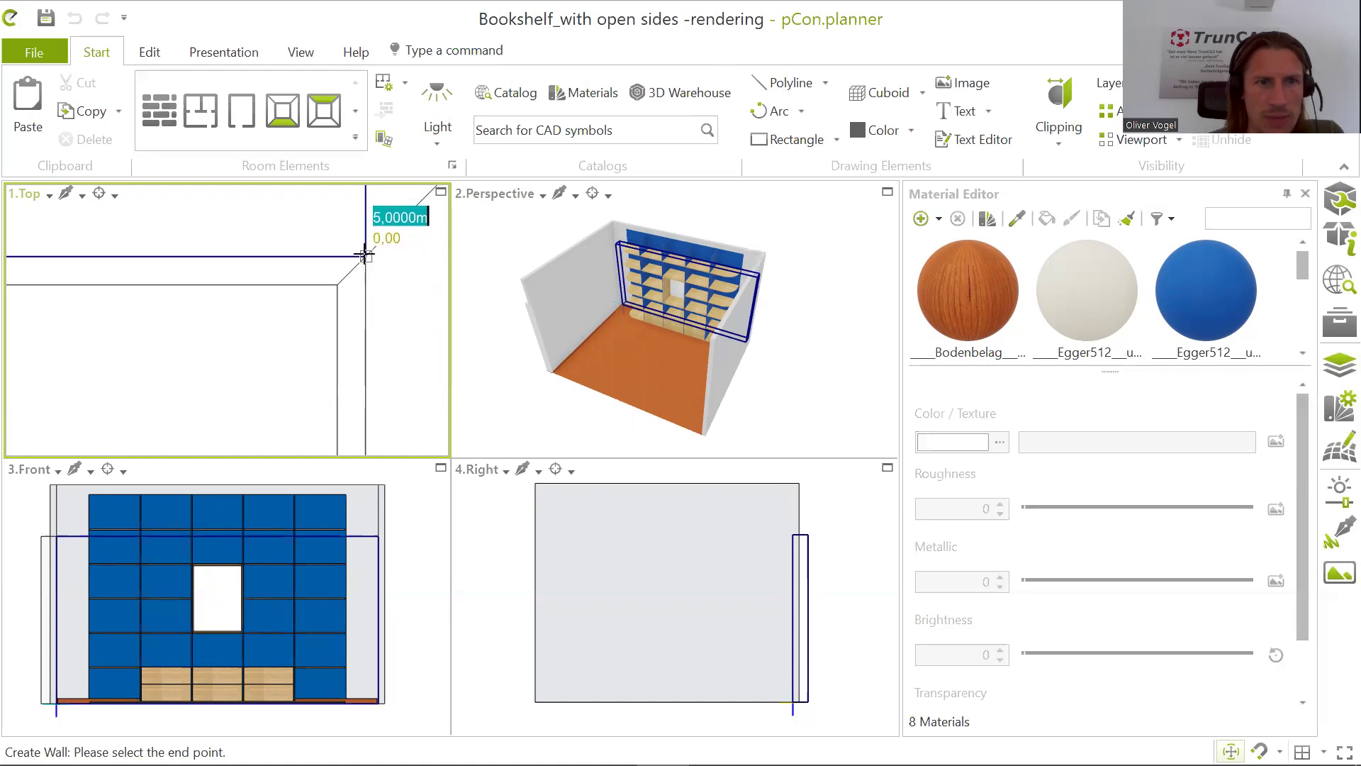
pyautogui.click(365, 256)
# Step: Continue with the 4 m right side wall in the top view, from the back corner to the room's front end
pyautogui.scroll(-4, 392, 254)
pyautogui.scroll(-6, 392, 253)
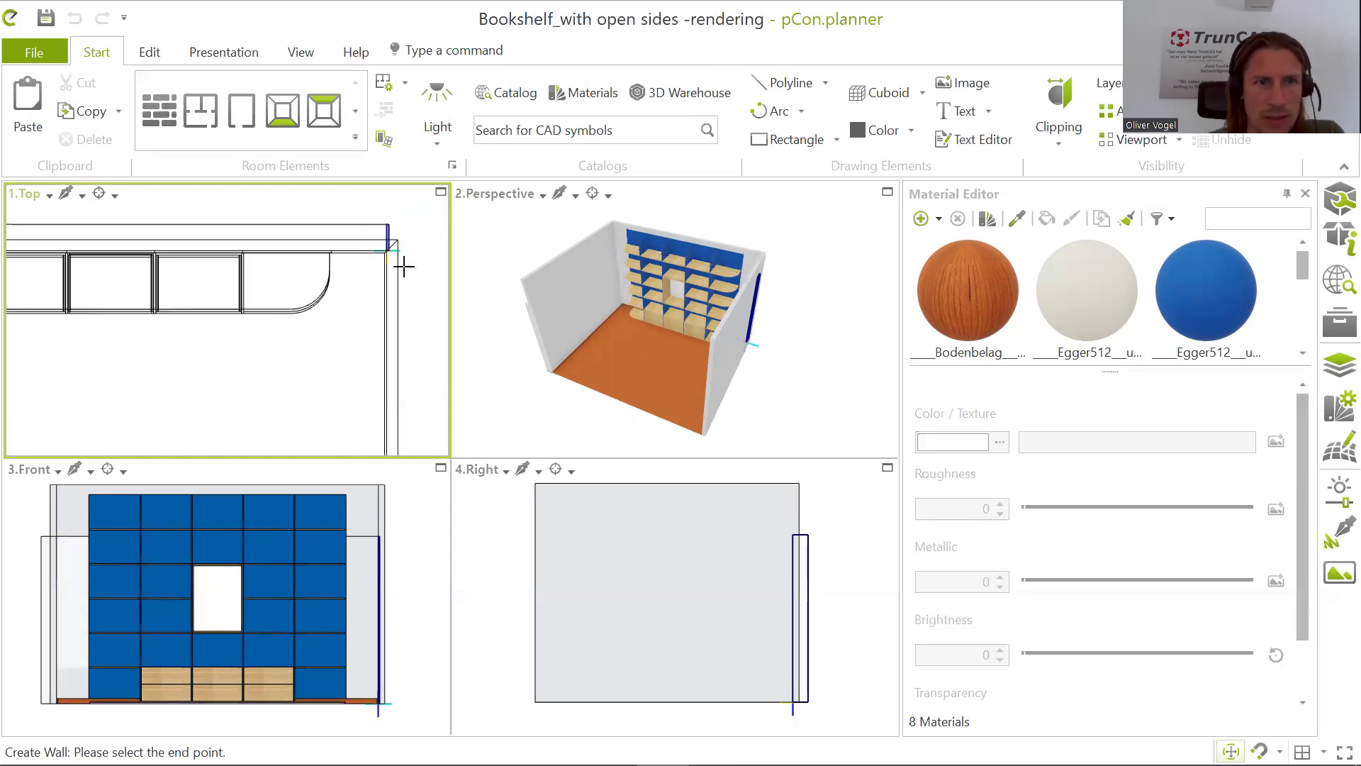
pyautogui.scroll(-1, 399, 321)
pyautogui.scroll(-3, 399, 321)
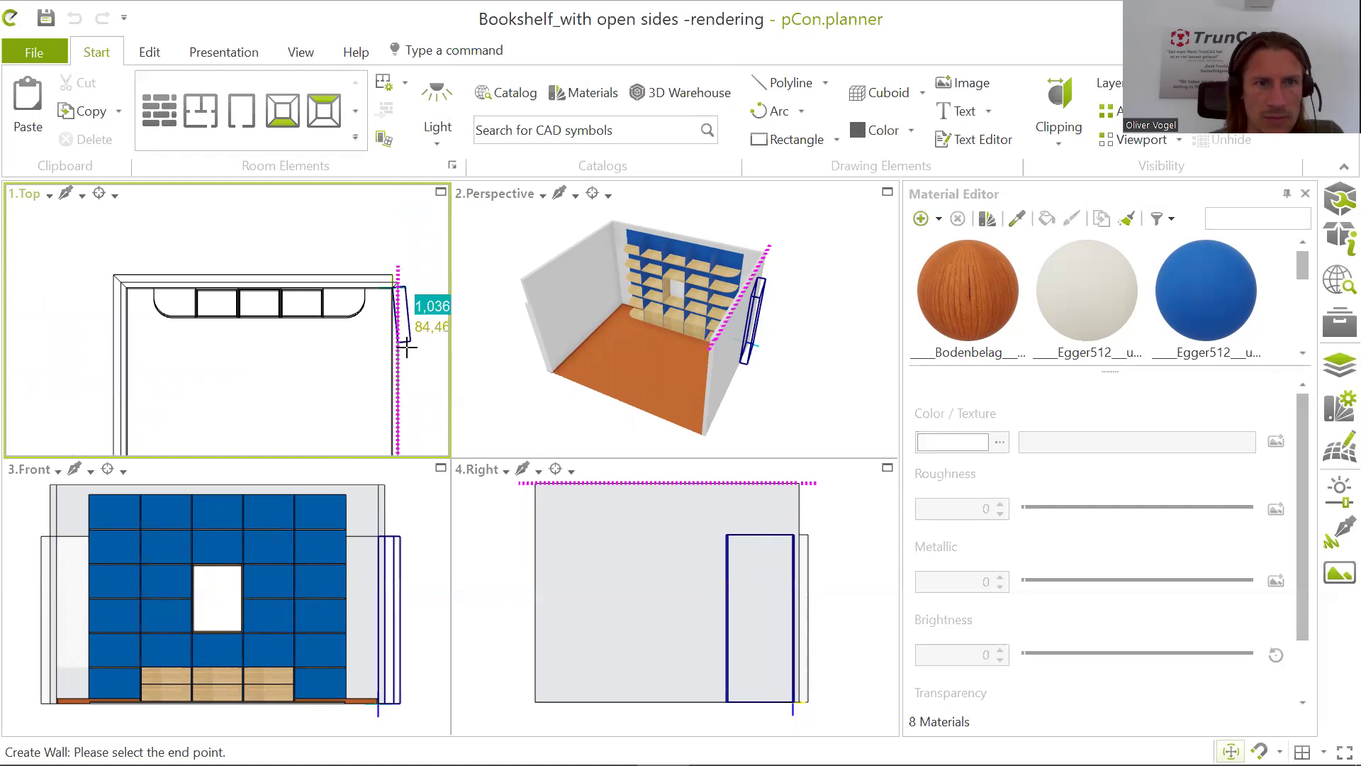
pyautogui.moveTo(406, 344); pyautogui.dragTo(363, 191, button='middle')
pyautogui.moveTo(375, 328); pyautogui.dragTo(372, 306, button='middle')
pyautogui.scroll(5, 359, 328)
pyautogui.scroll(3, 379, 314)
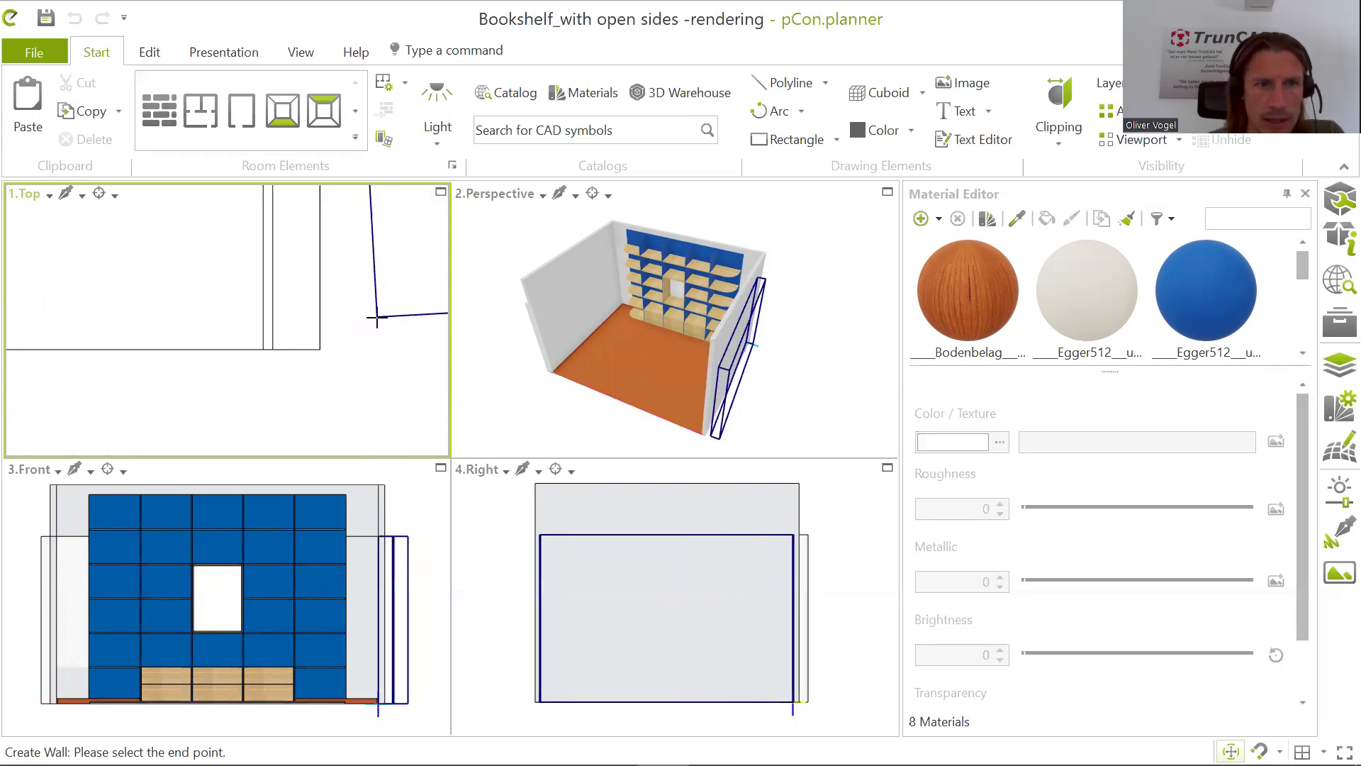
pyautogui.click(273, 349)
# Step: Close the room with a 5 m front wall ending at the left wall's front inner corner
pyautogui.scroll(-2, 276, 351)
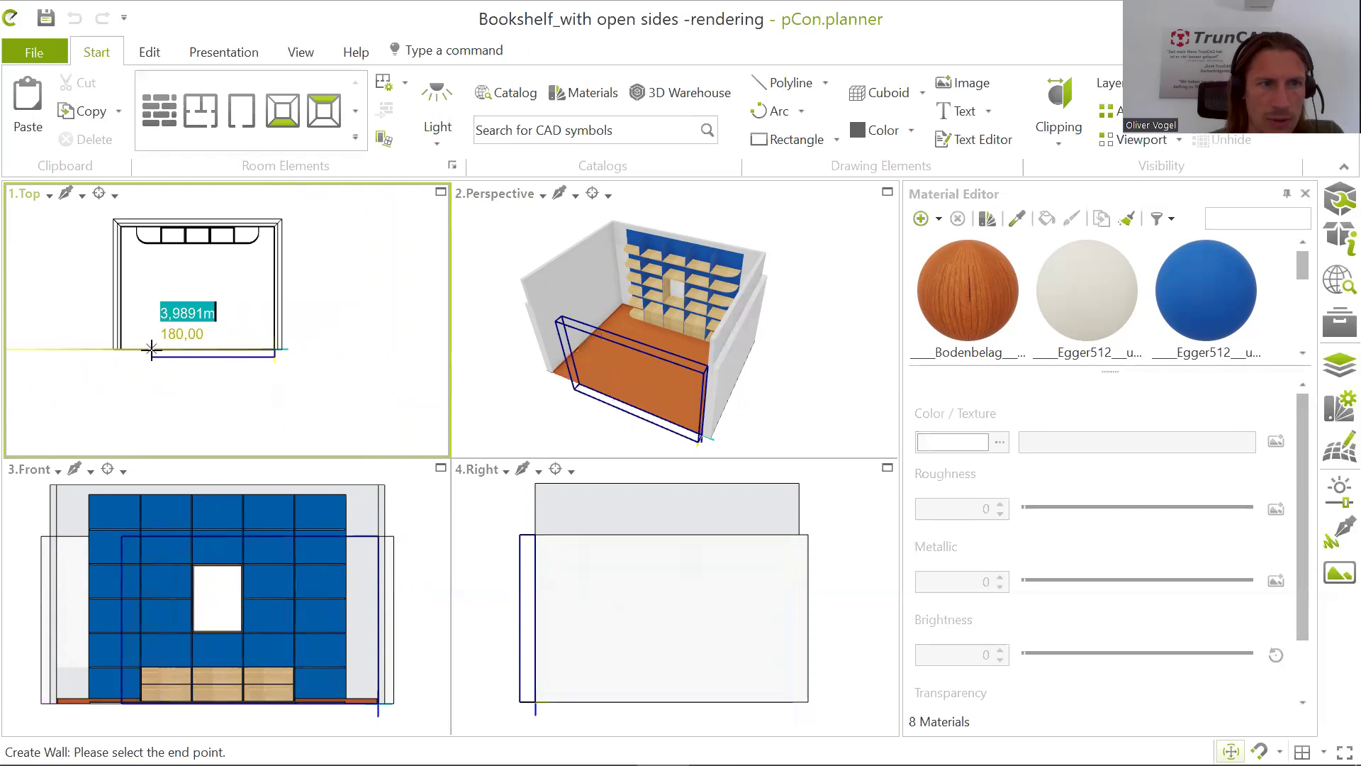
pyautogui.scroll(2, 153, 349)
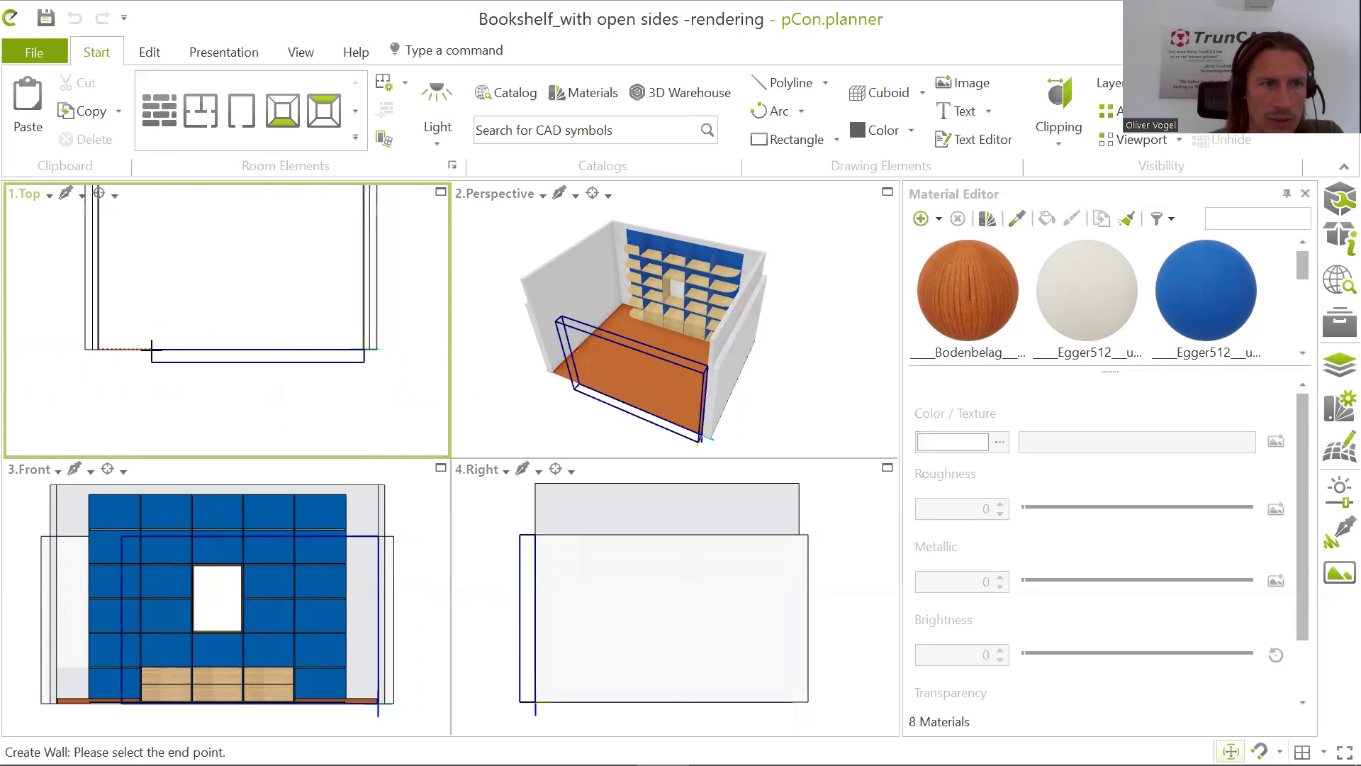
pyautogui.click(99, 350)
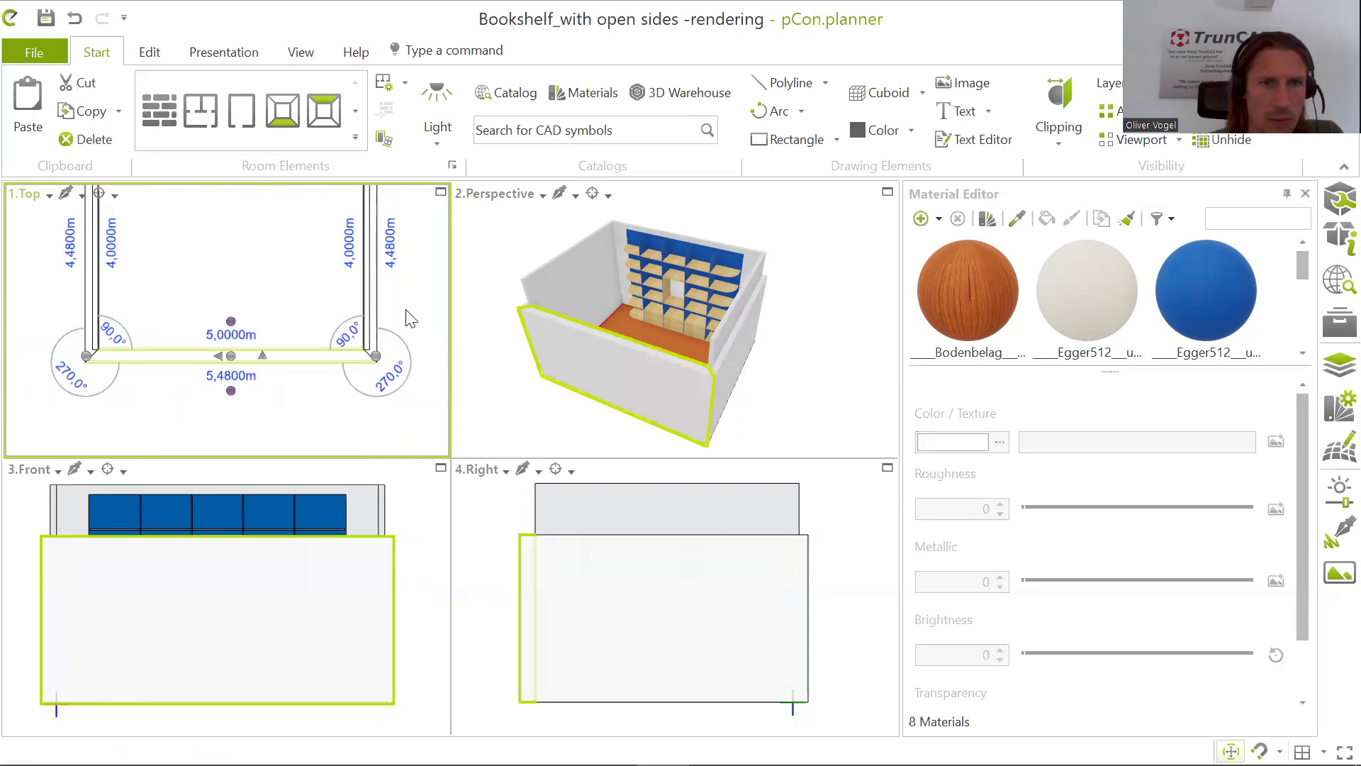
# Step: Open the imported bookshelf room's group in the perspective view for editing
pyautogui.click(815, 361)
pyautogui.moveTo(794, 352); pyautogui.dragTo(721, 328, button='right')
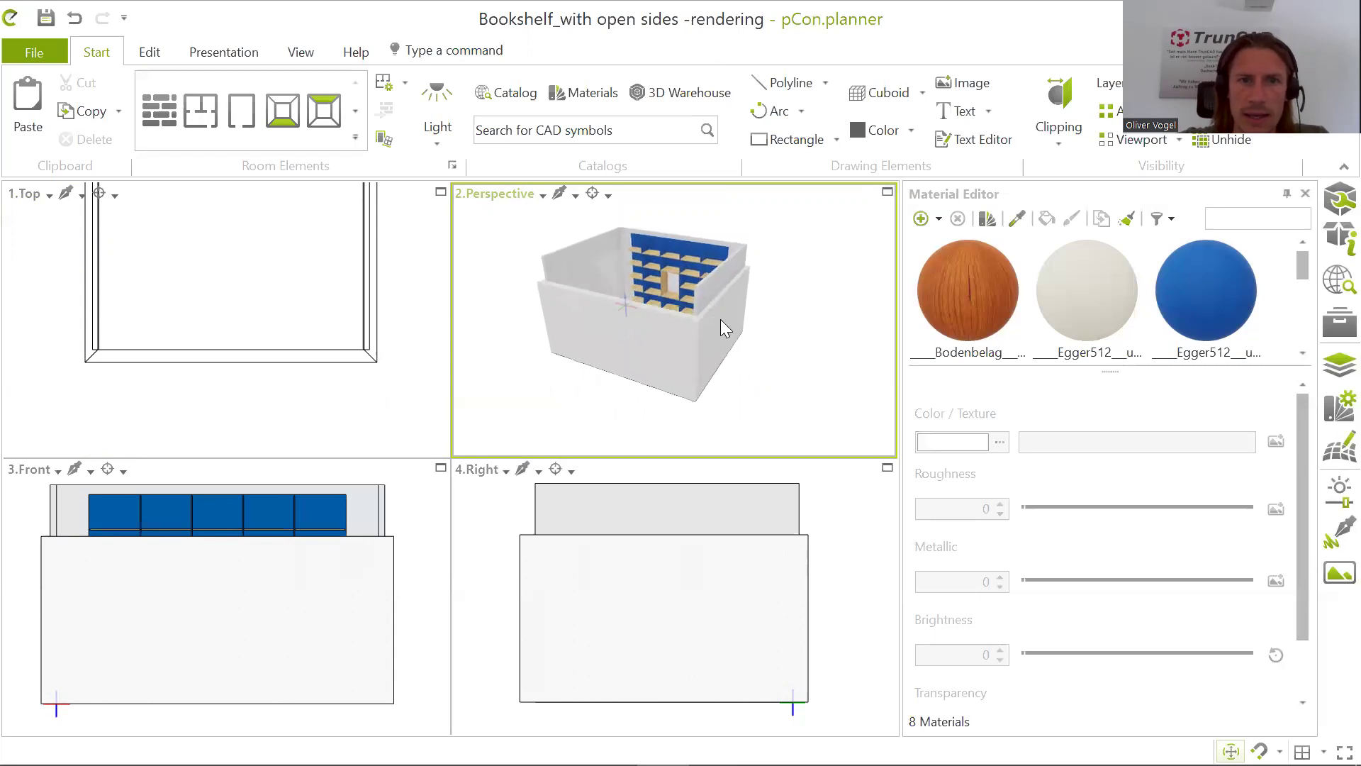
pyautogui.scroll(3, 583, 241)
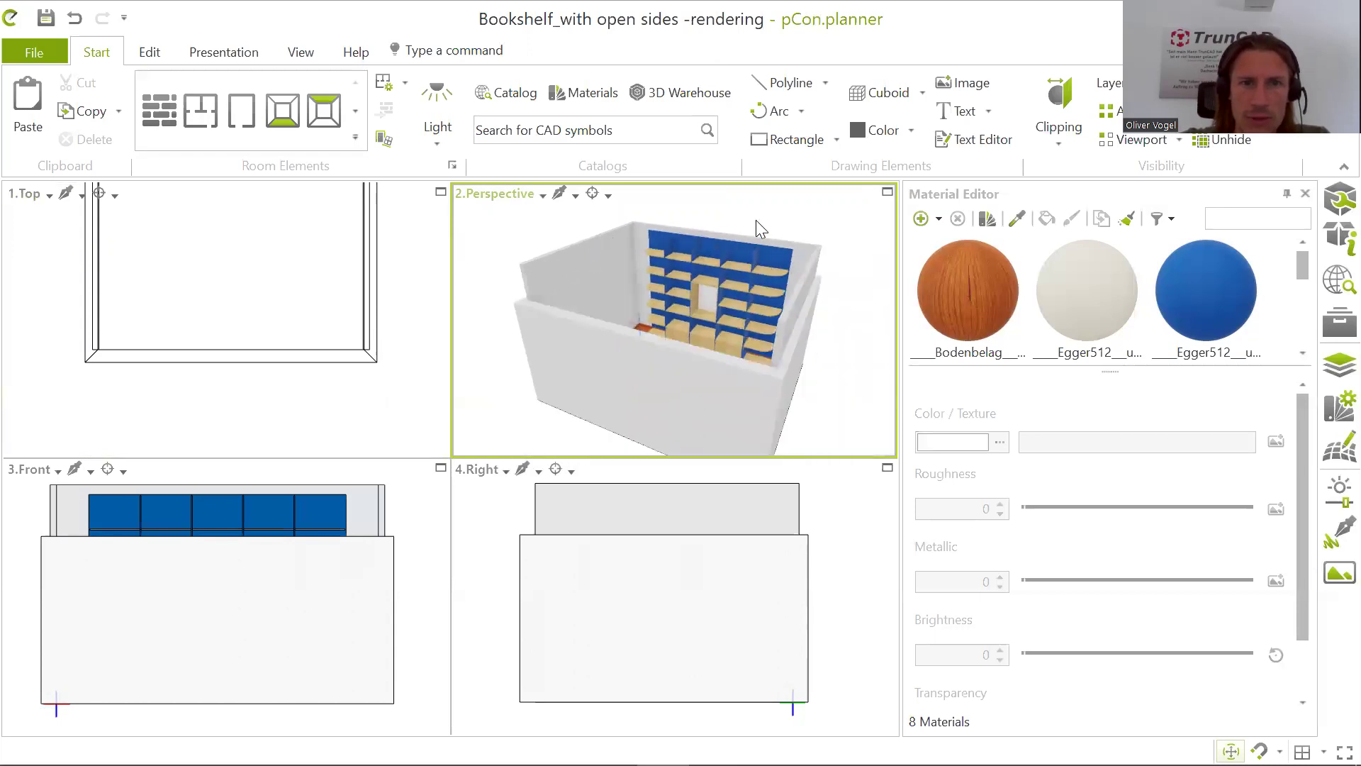
pyautogui.scroll(2, 804, 230)
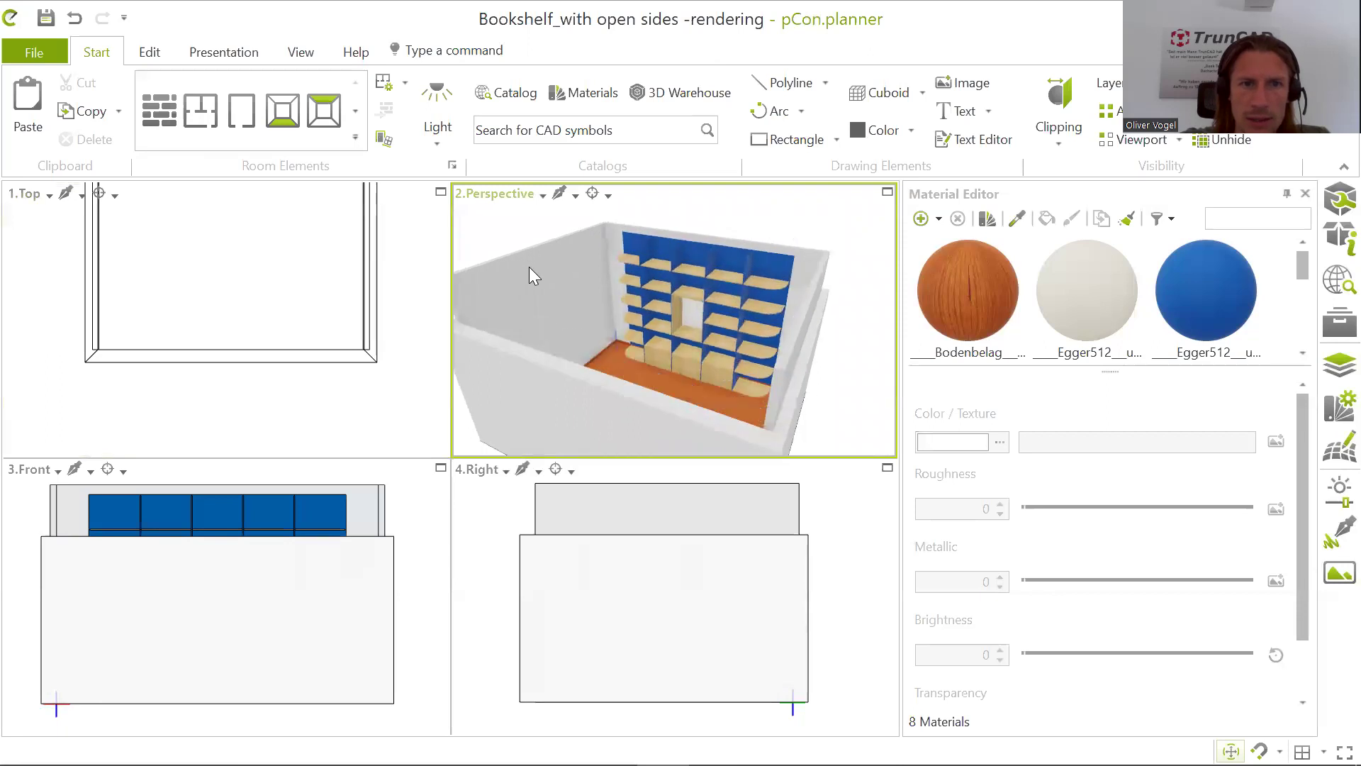
pyautogui.scroll(-2, 556, 242)
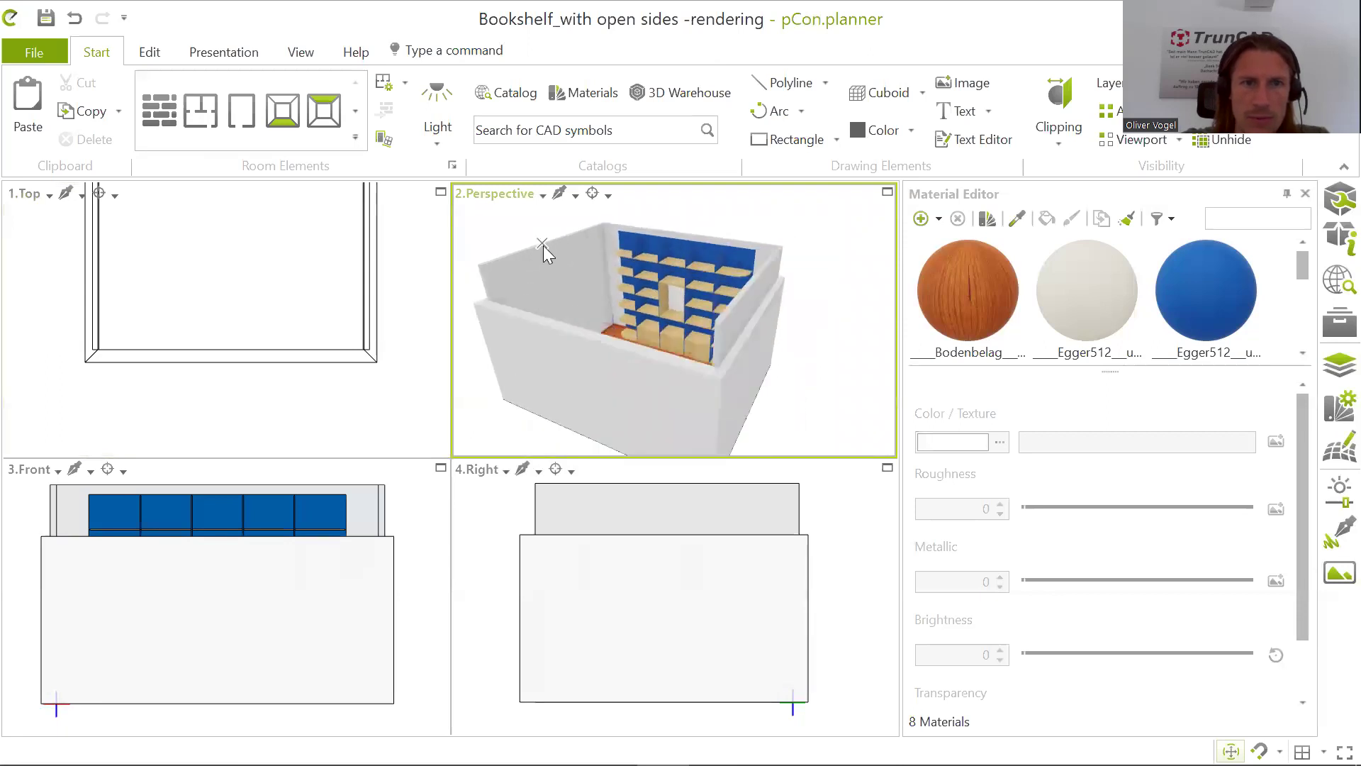
pyautogui.click(503, 272)
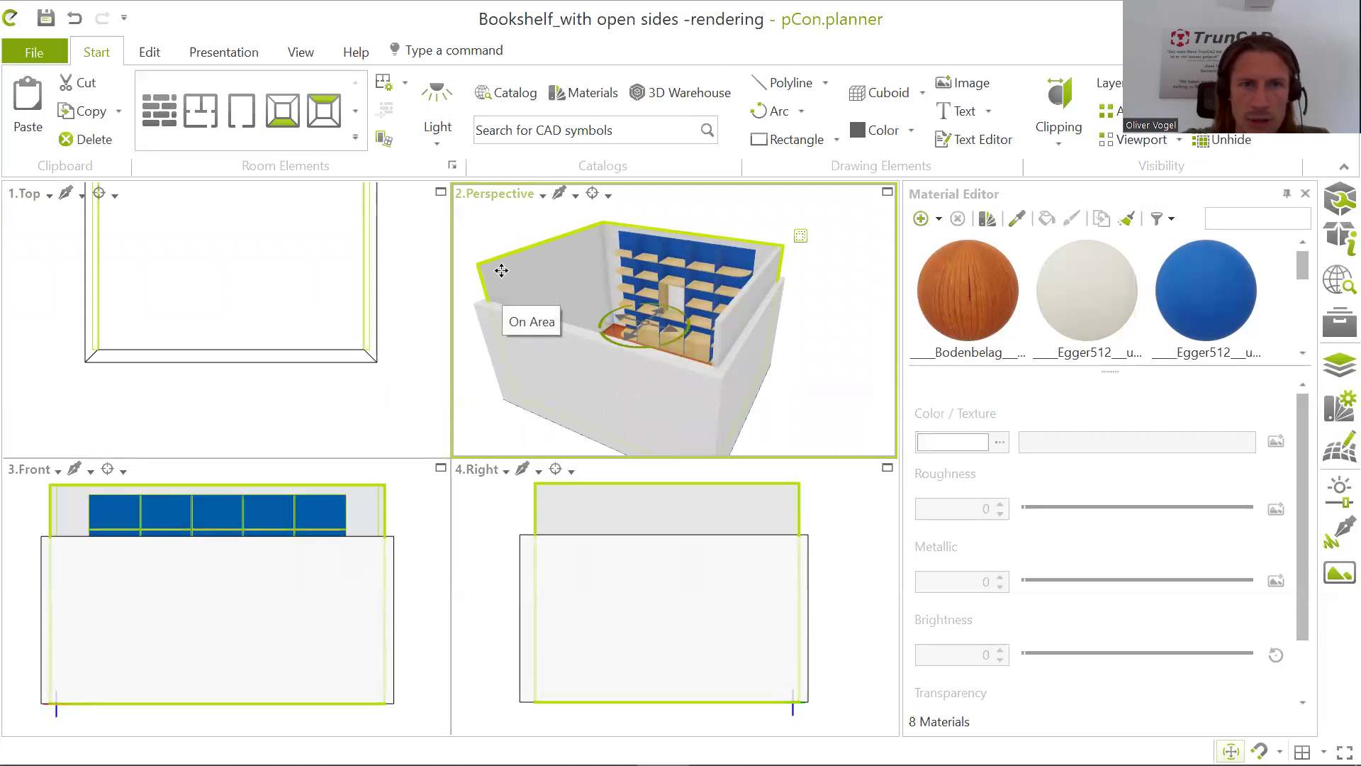
pyautogui.rightClick(502, 271)
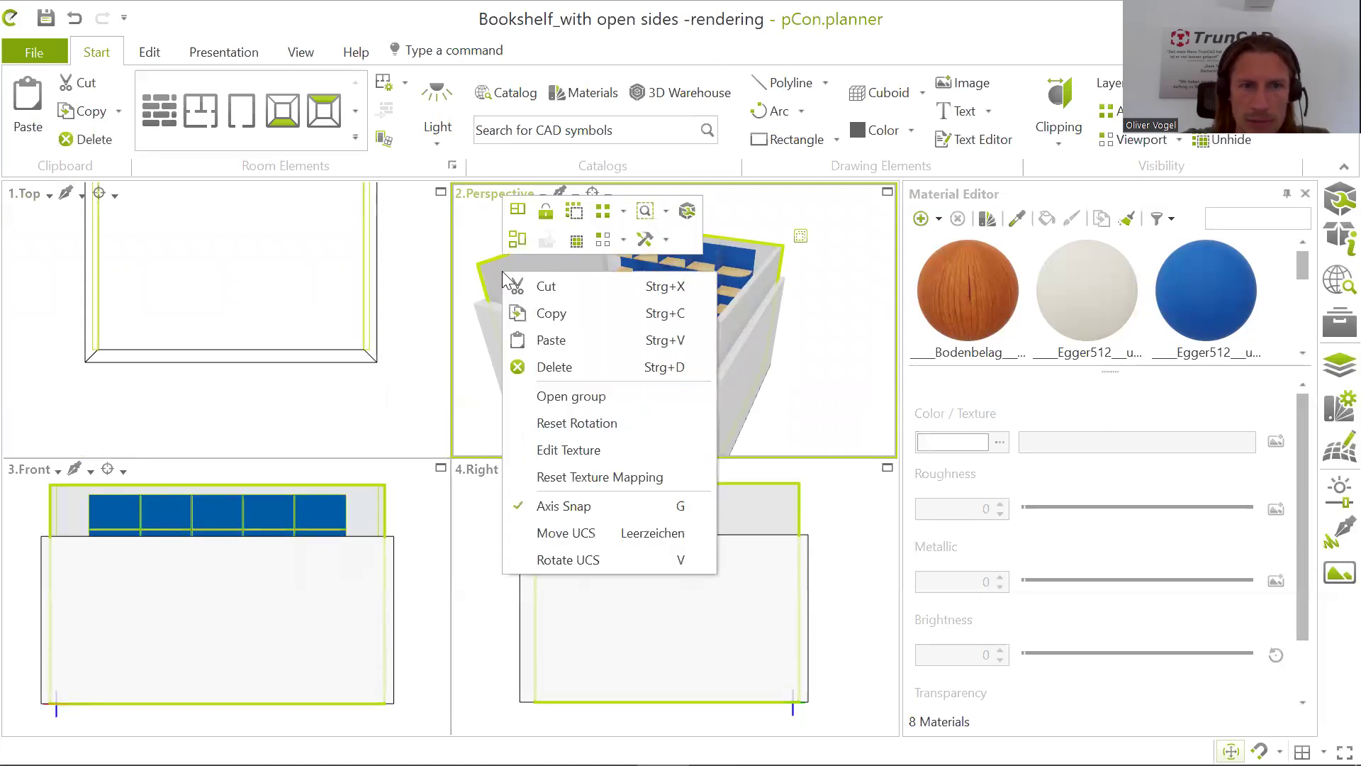
pyautogui.click(580, 397)
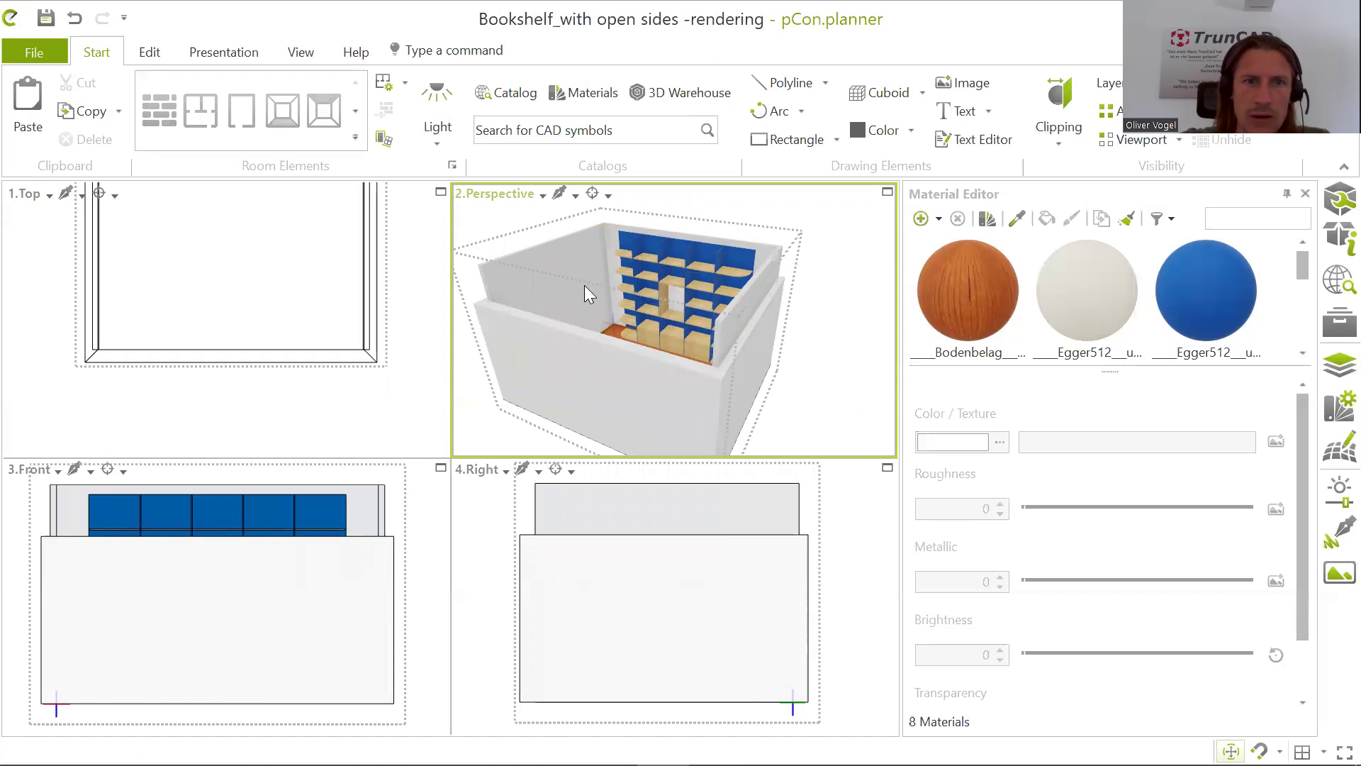
# Step: Delete the imported walls from the opened group
pyautogui.click(563, 252)
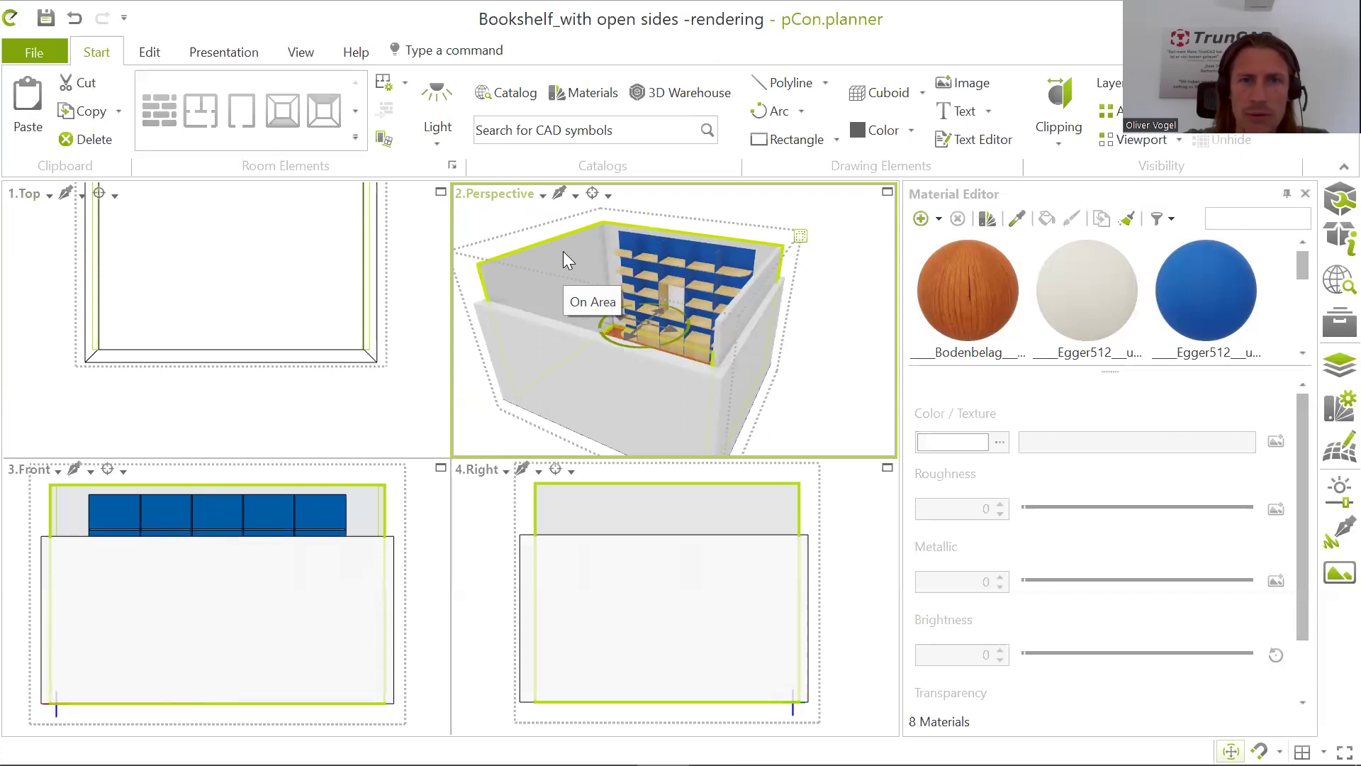
pyautogui.rightClick(564, 254)
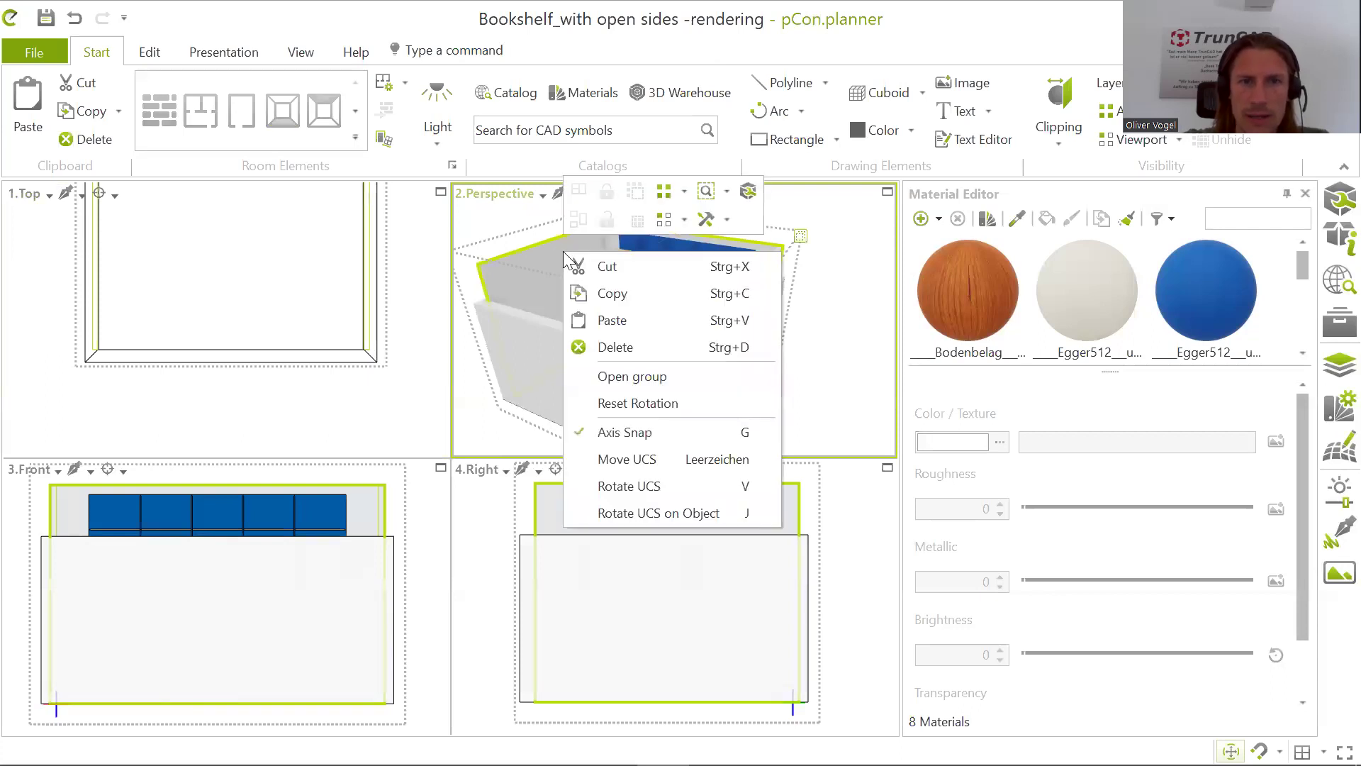
pyautogui.click(623, 349)
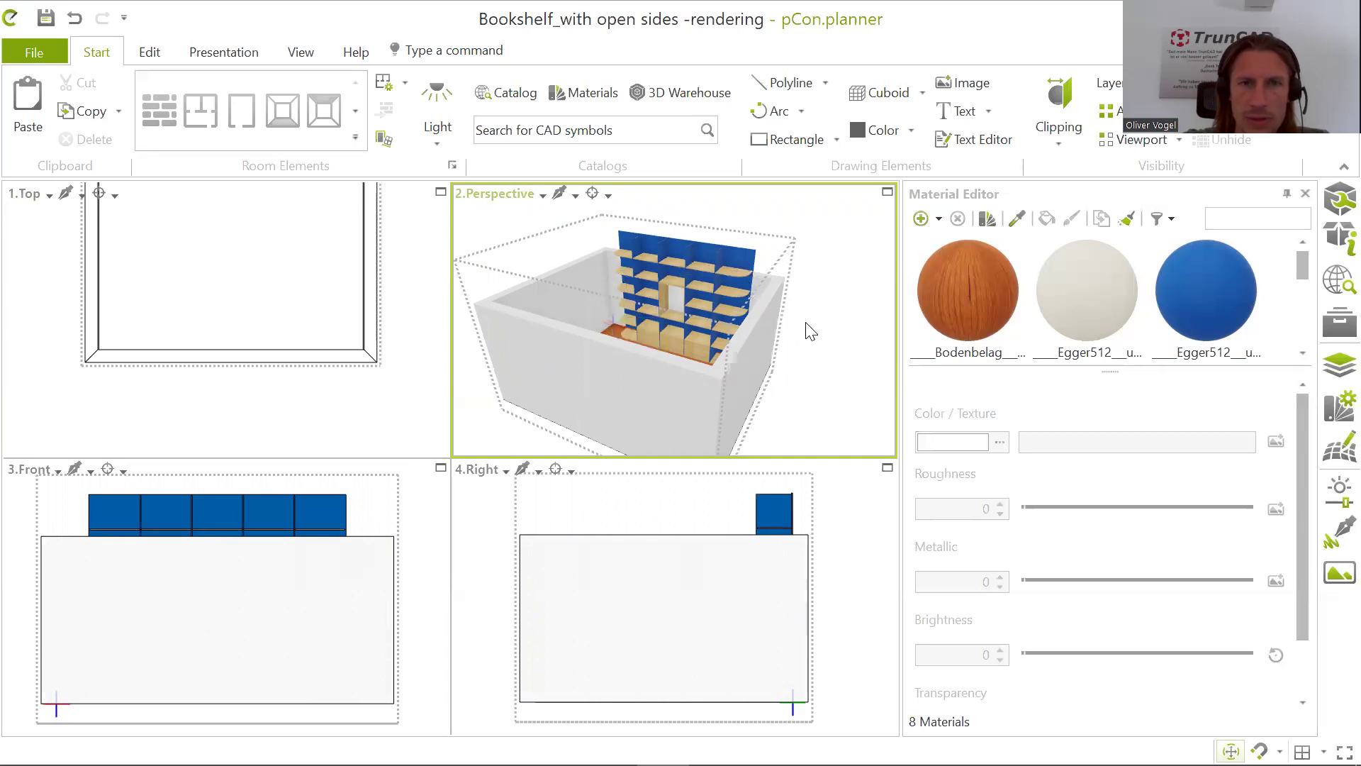
# Step: Open the nested group of the imported brown floor and delete that floor
pyautogui.scroll(-3, 779, 343)
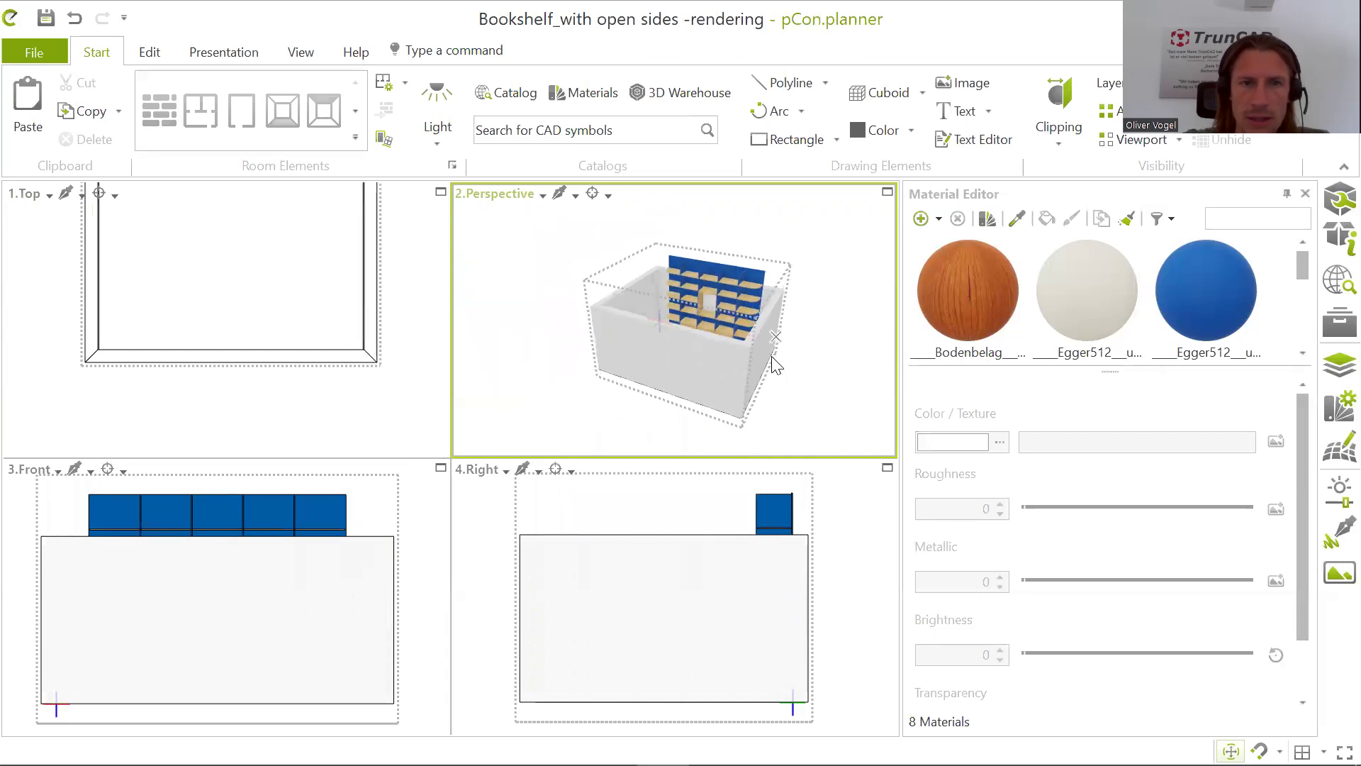
pyautogui.scroll(-2, 778, 363)
pyautogui.scroll(2, 744, 340)
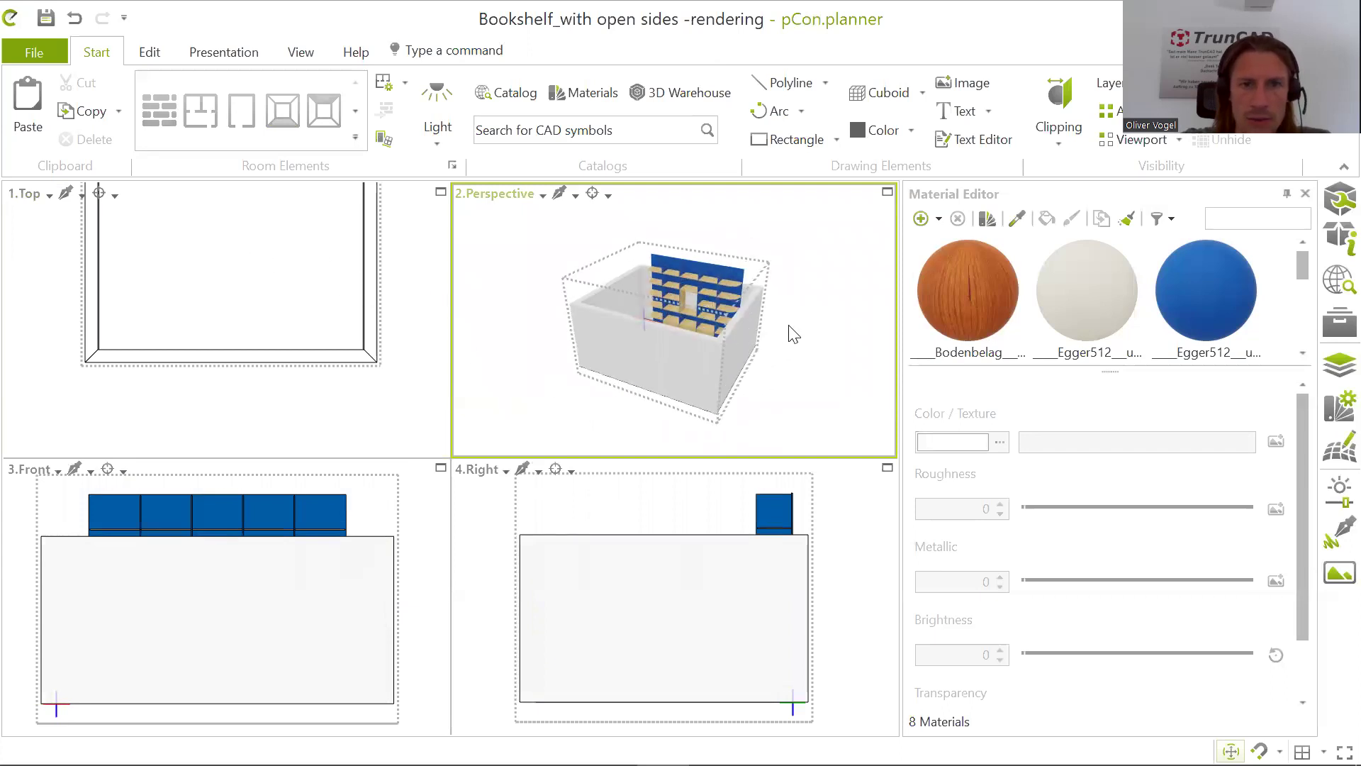
pyautogui.moveTo(789, 326); pyautogui.dragTo(760, 360, button='right')
pyautogui.scroll(3, 658, 342)
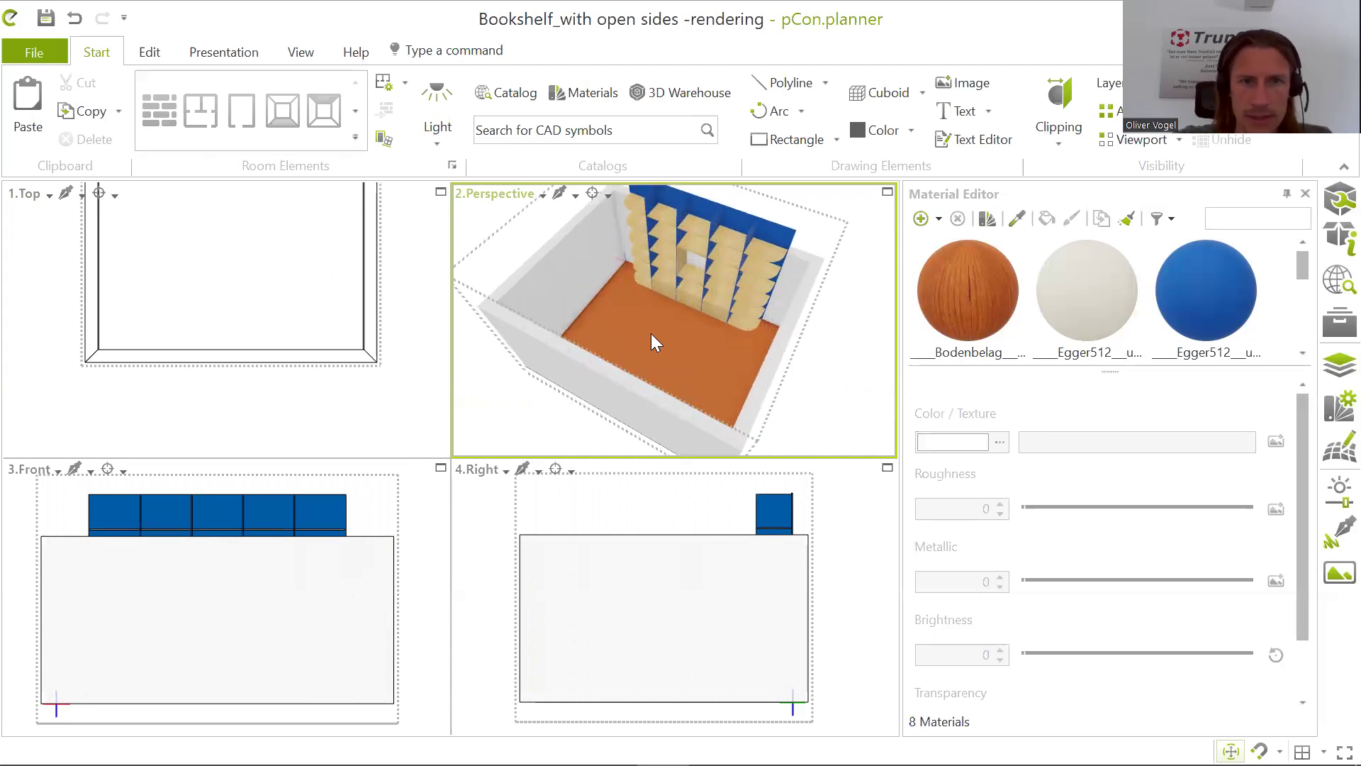
pyautogui.click(651, 334)
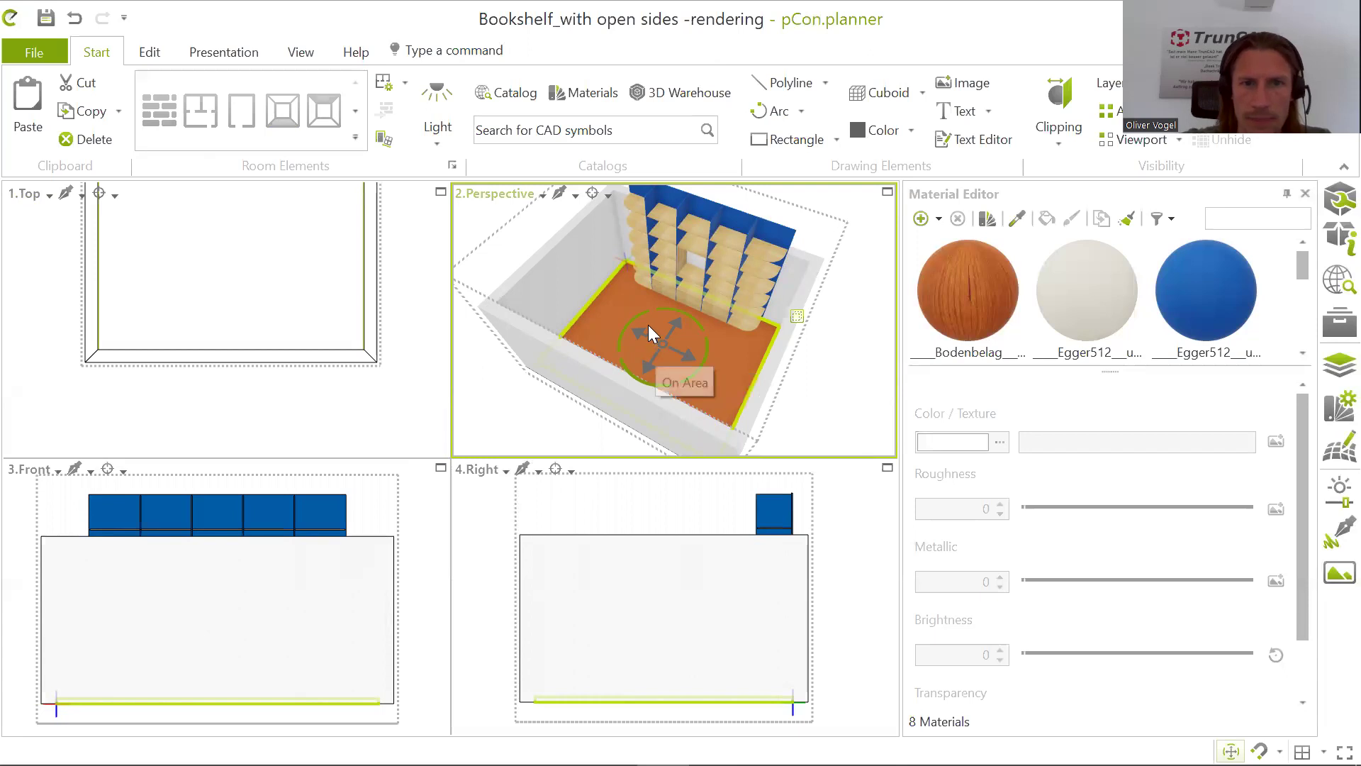
pyautogui.rightClick(627, 309)
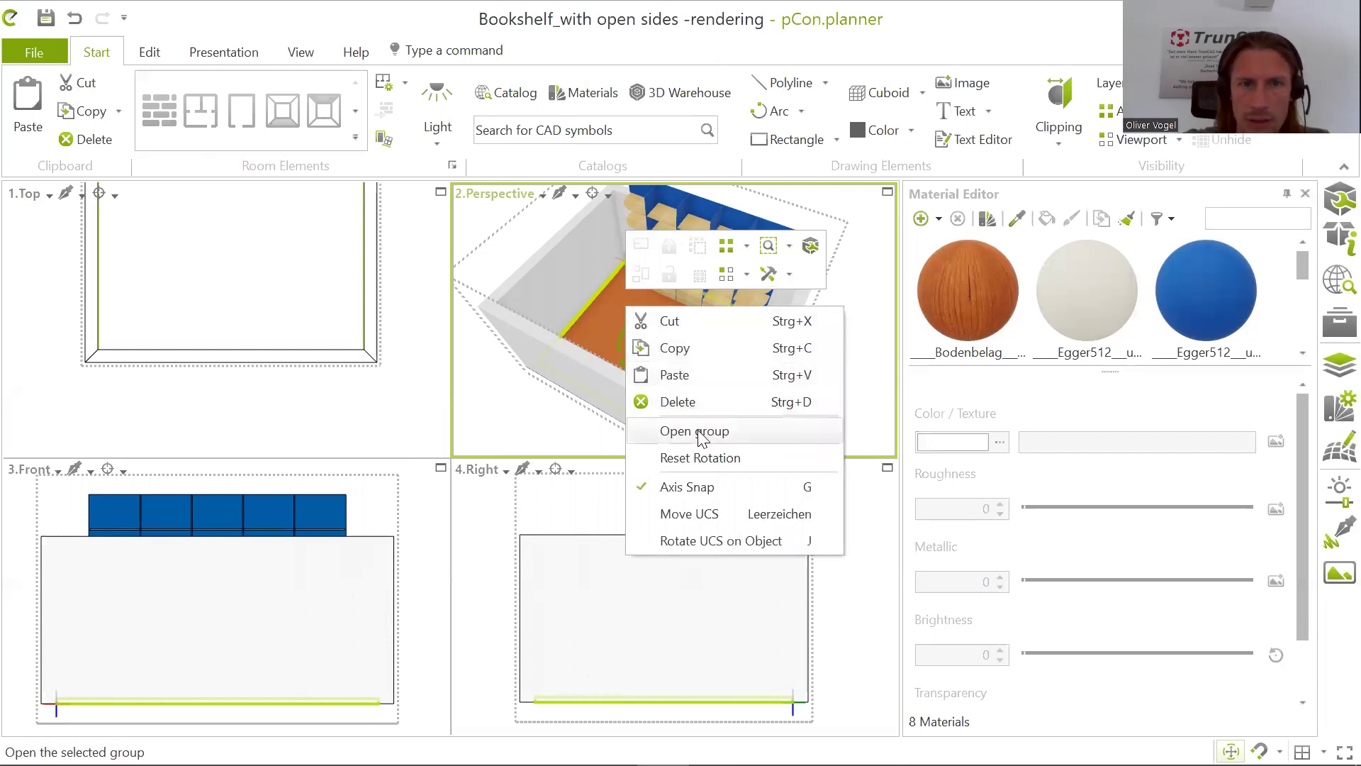
pyautogui.click(697, 432)
pyautogui.click(617, 333)
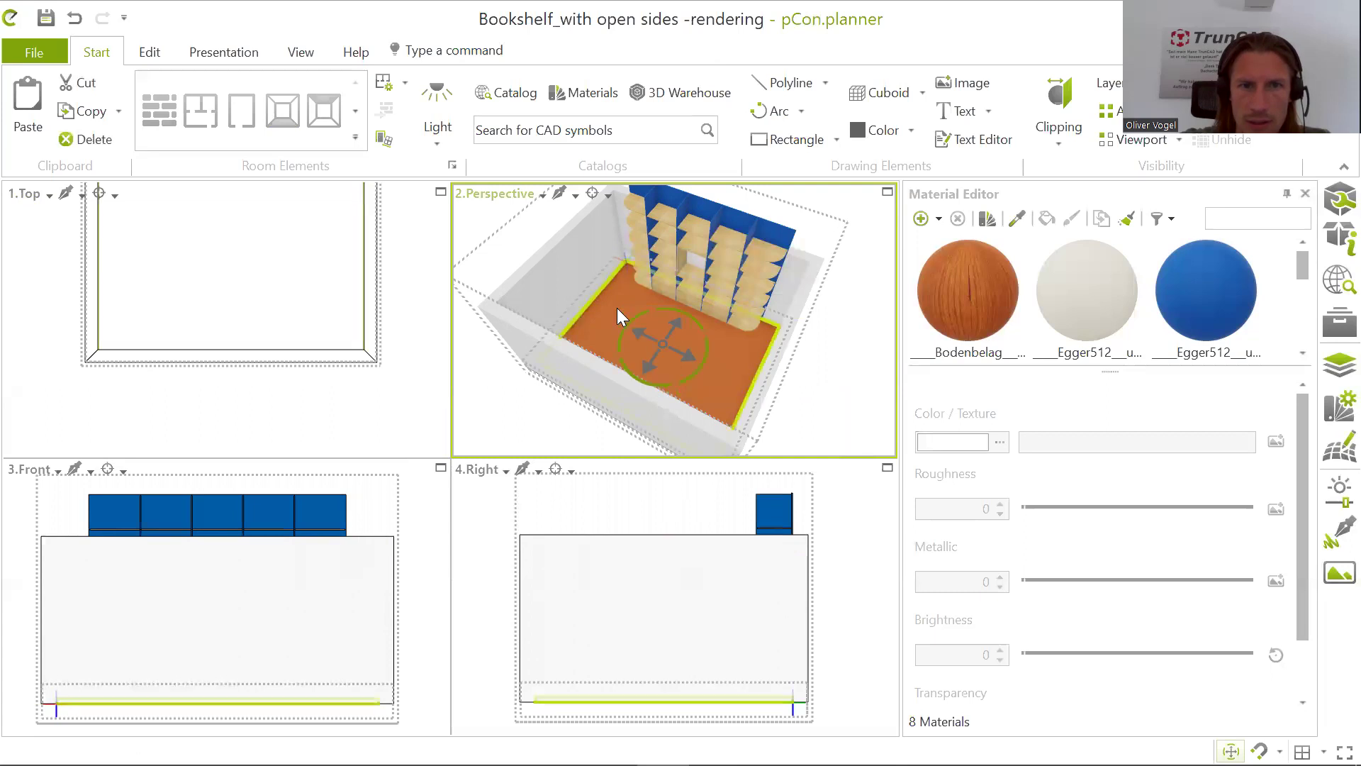
pyautogui.rightClick(618, 310)
pyautogui.click(674, 401)
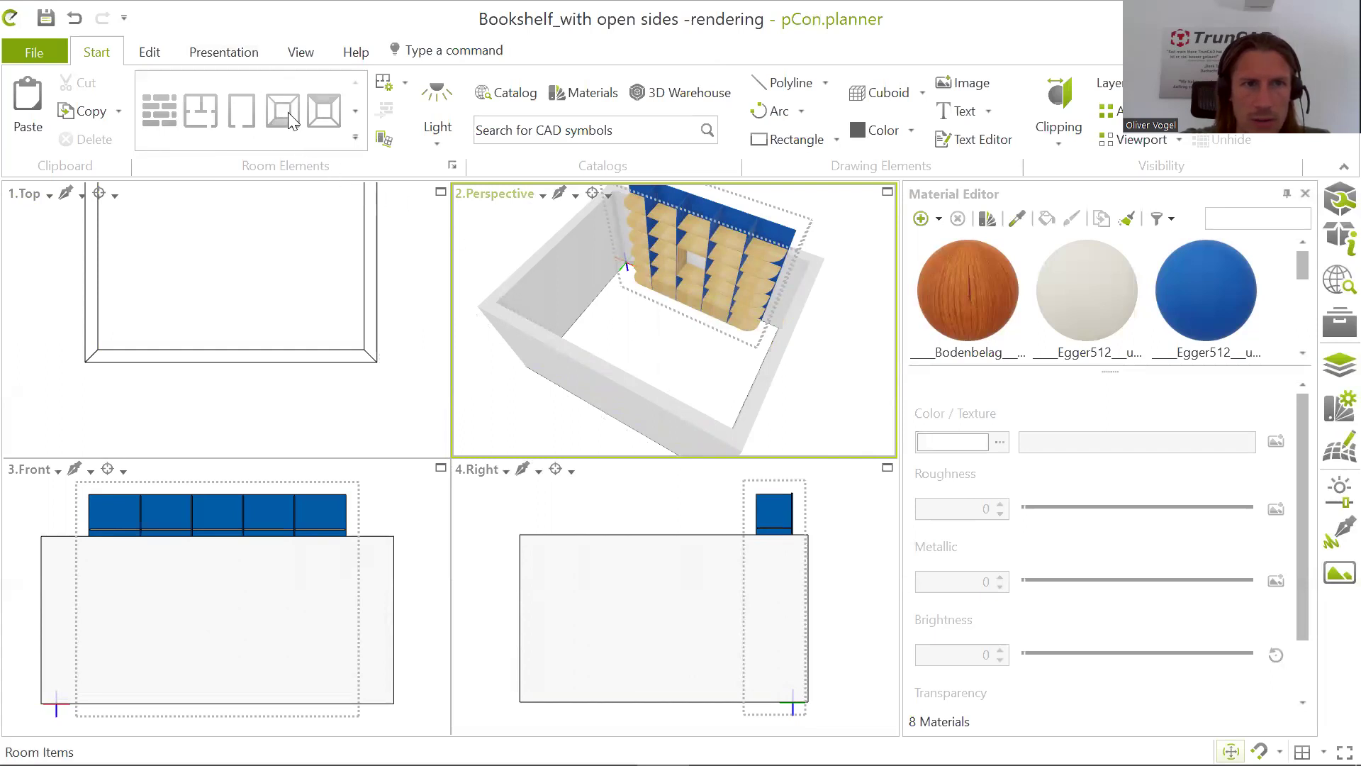
# Step: Leave the group and create a new floor for the closed room formed by the drawn walls
pyautogui.click(583, 298)
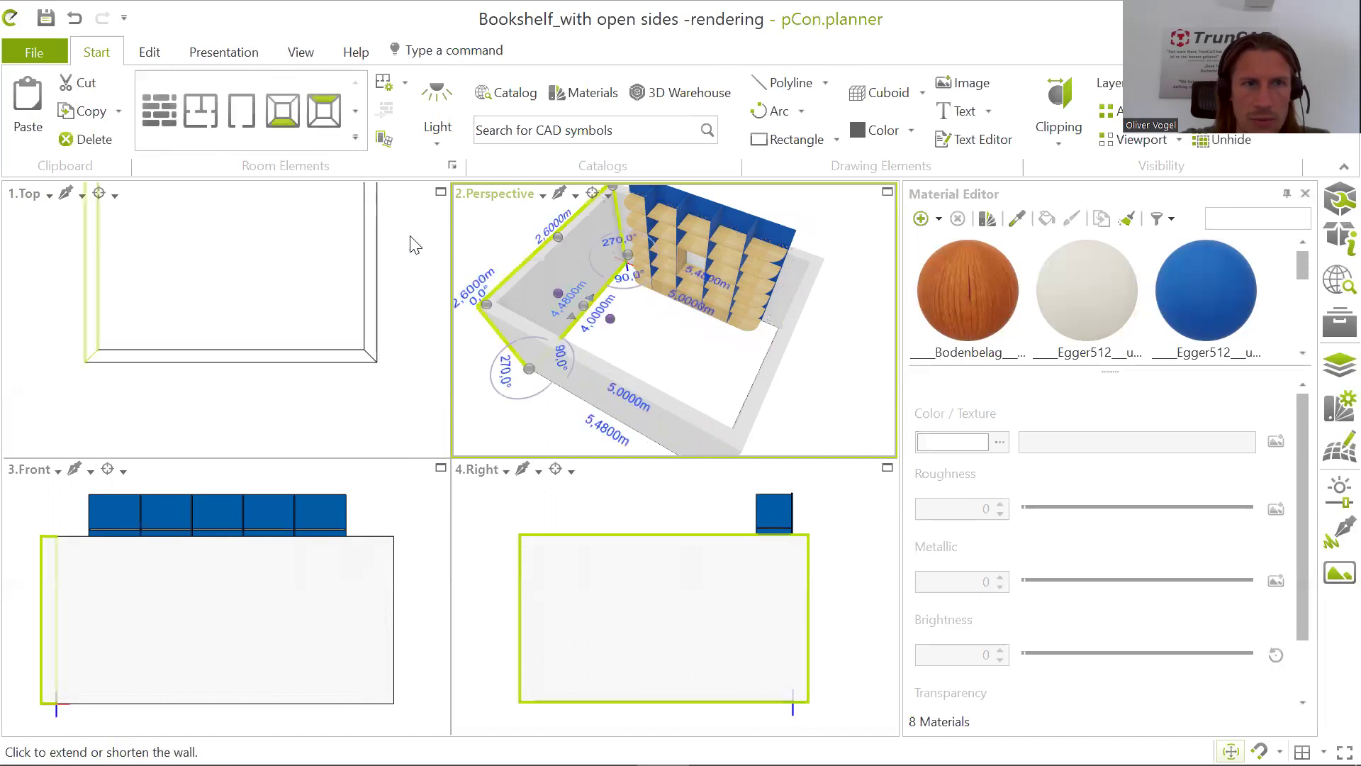
pyautogui.click(281, 91)
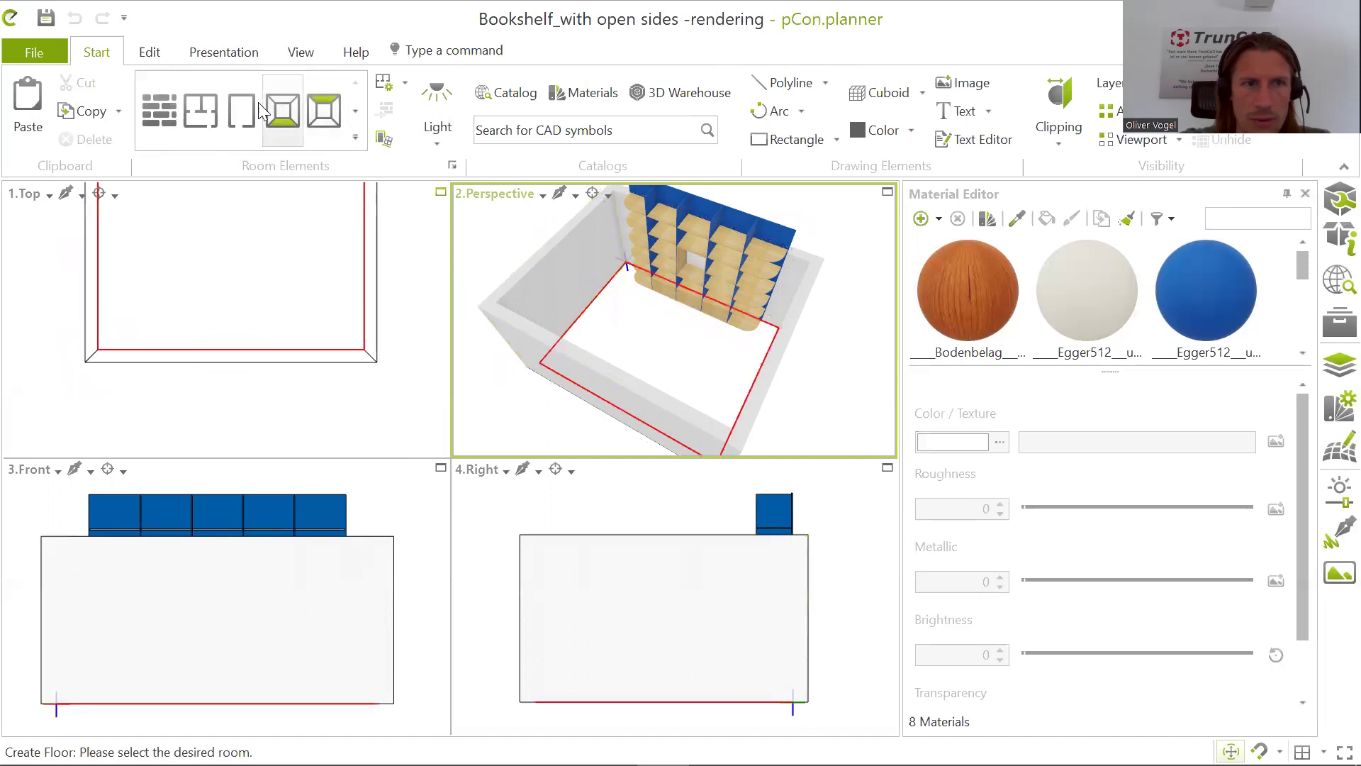
pyautogui.click(667, 351)
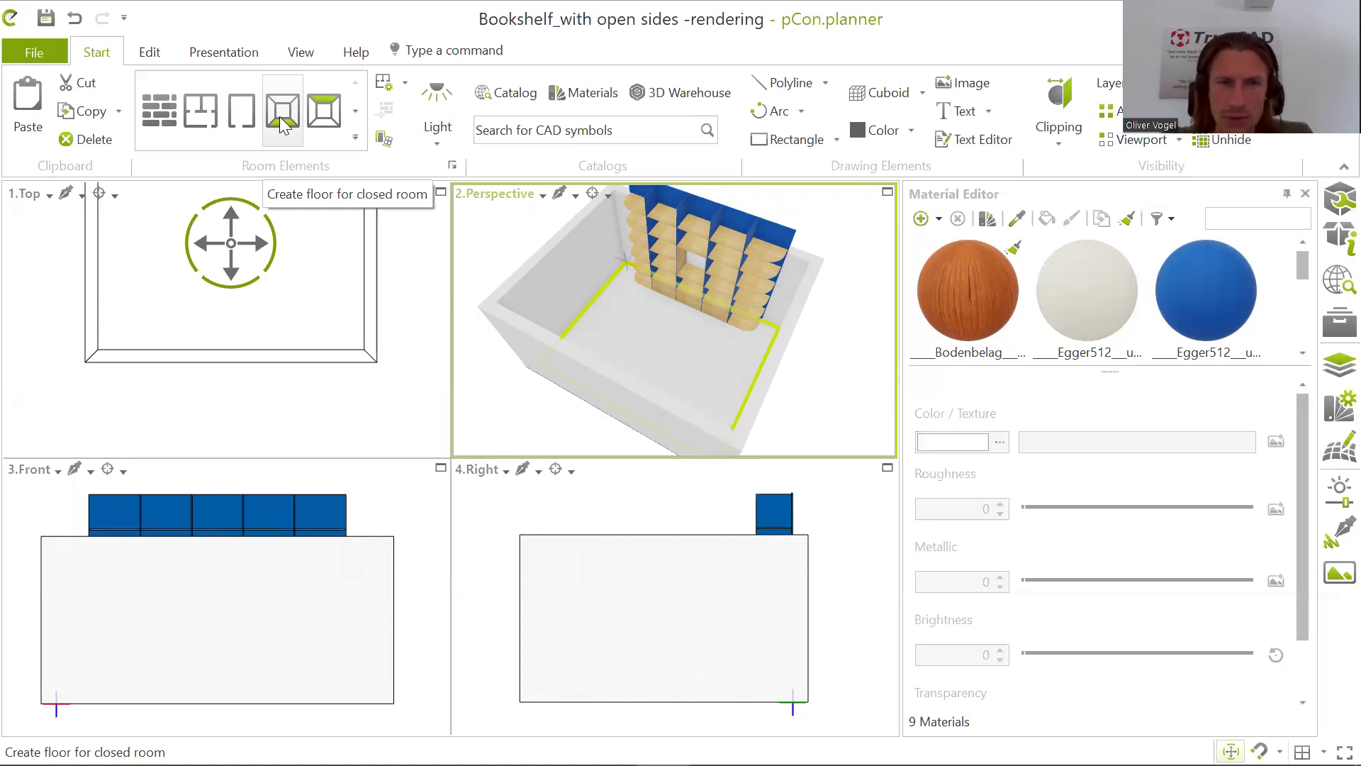
pyautogui.click(159, 110)
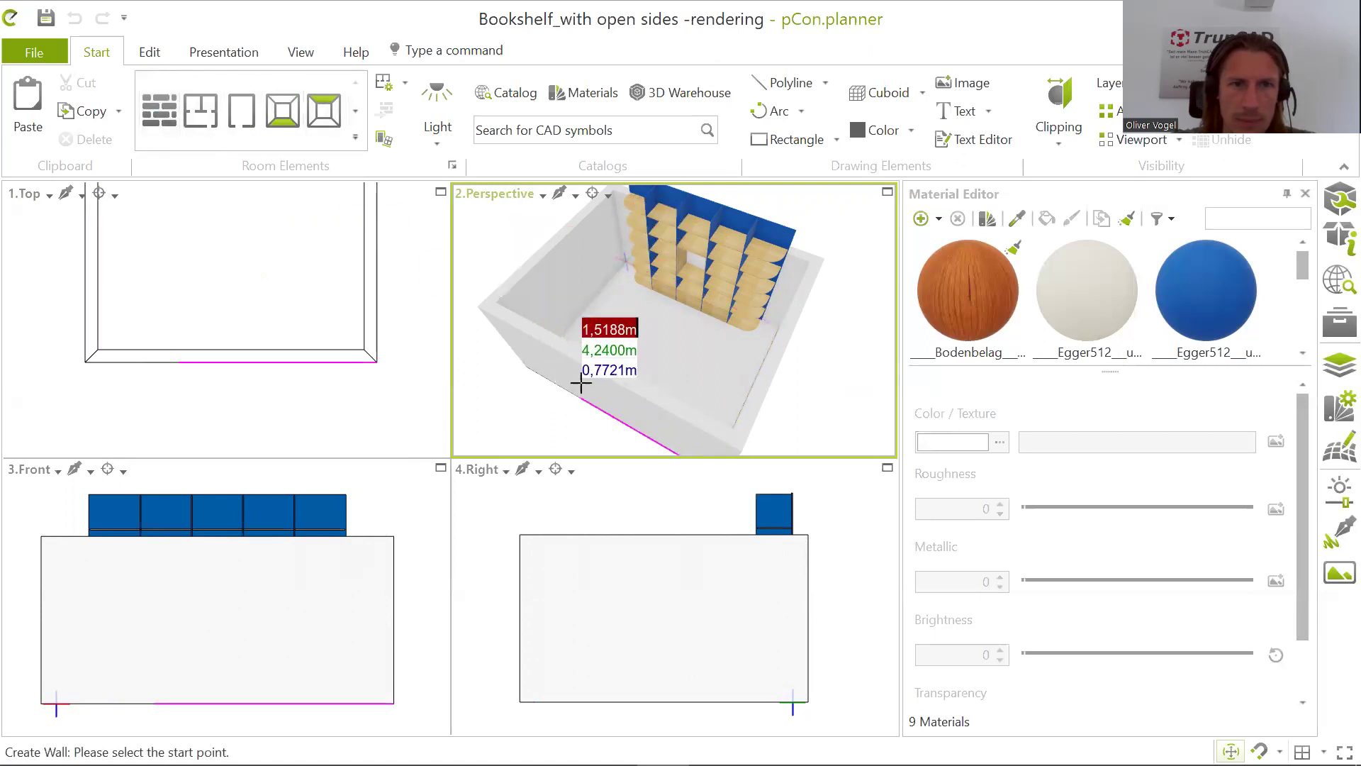
pyautogui.scroll(-5, 799, 378)
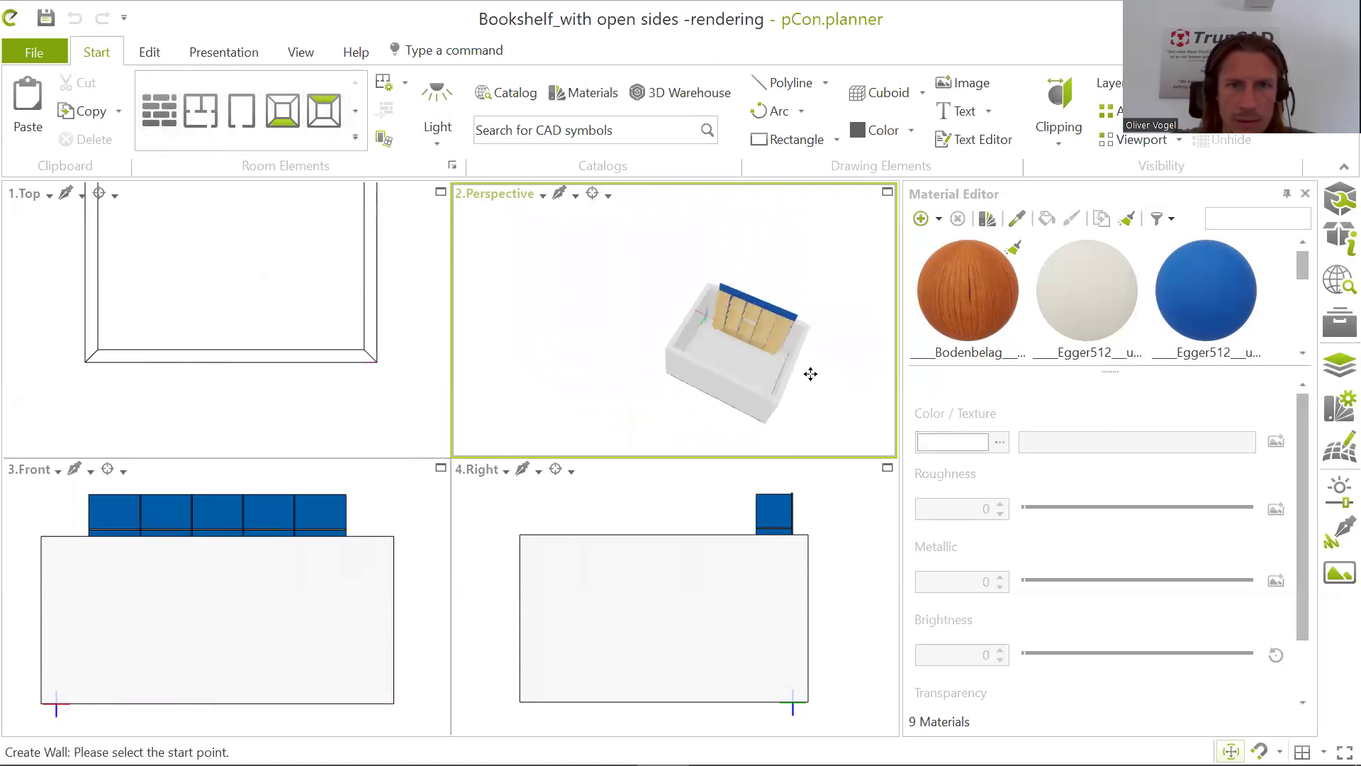
pyautogui.moveTo(811, 374); pyautogui.dragTo(790, 337, button='middle')
pyautogui.moveTo(772, 343); pyautogui.dragTo(674, 291, button='right')
pyautogui.scroll(3, 670, 273)
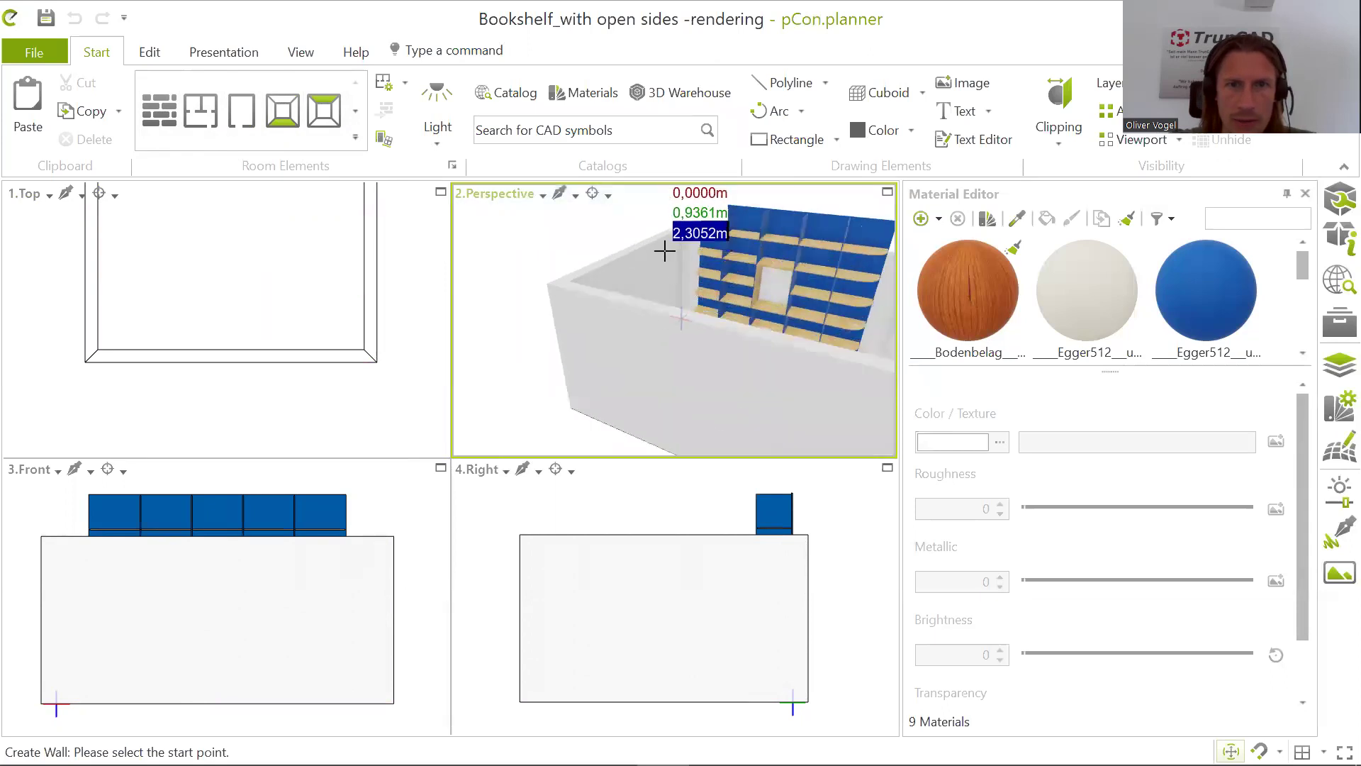
pyautogui.click(643, 268)
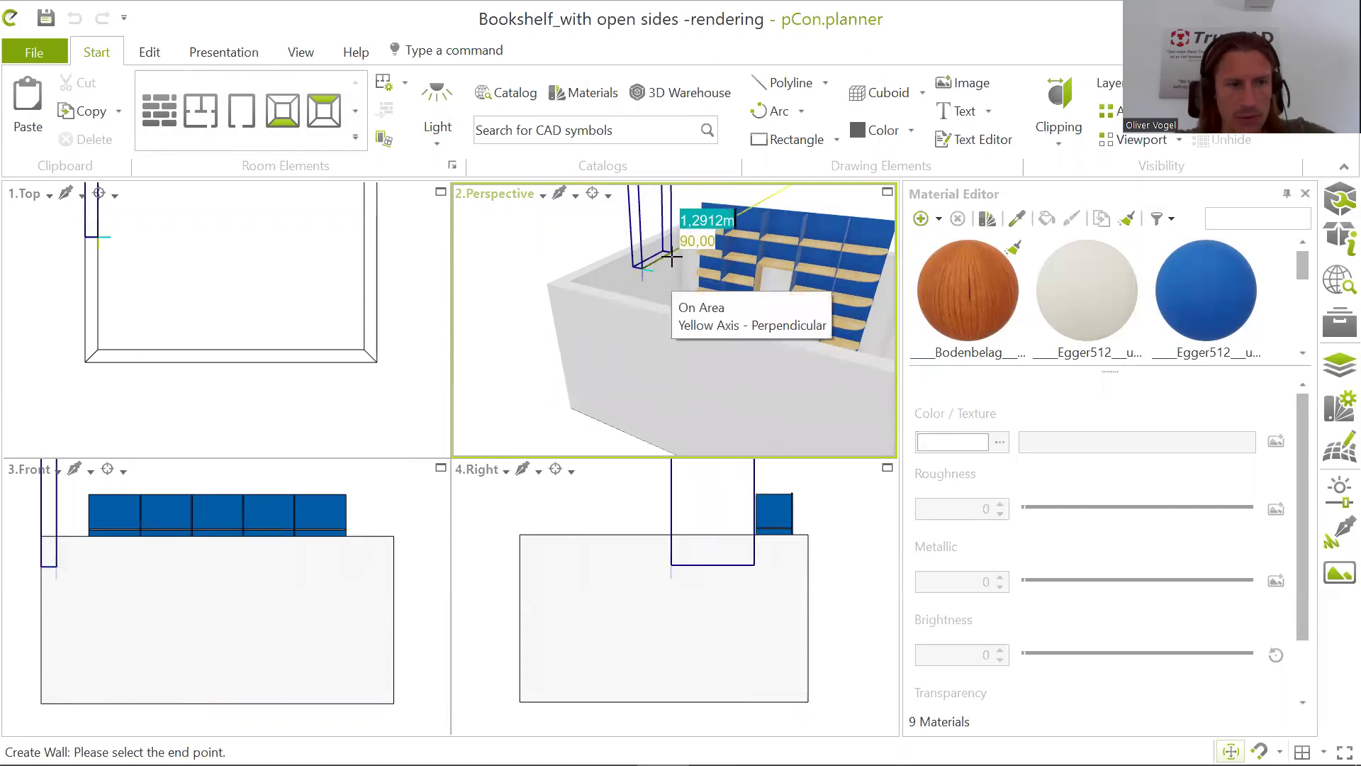
pyautogui.press('Escape')
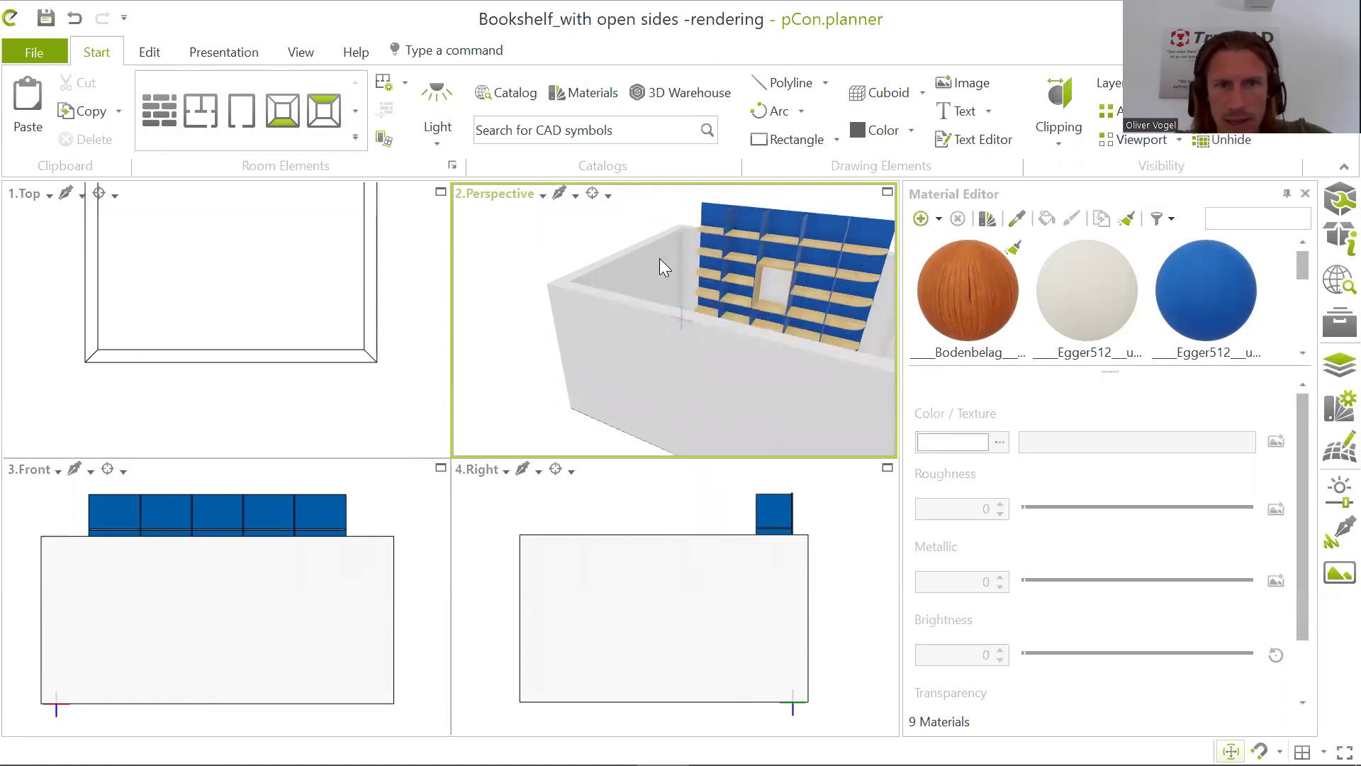
# Step: Raise the left side wall of the room to the bookshelf's top edge, setting its height to 3.25 m
pyautogui.click(646, 266)
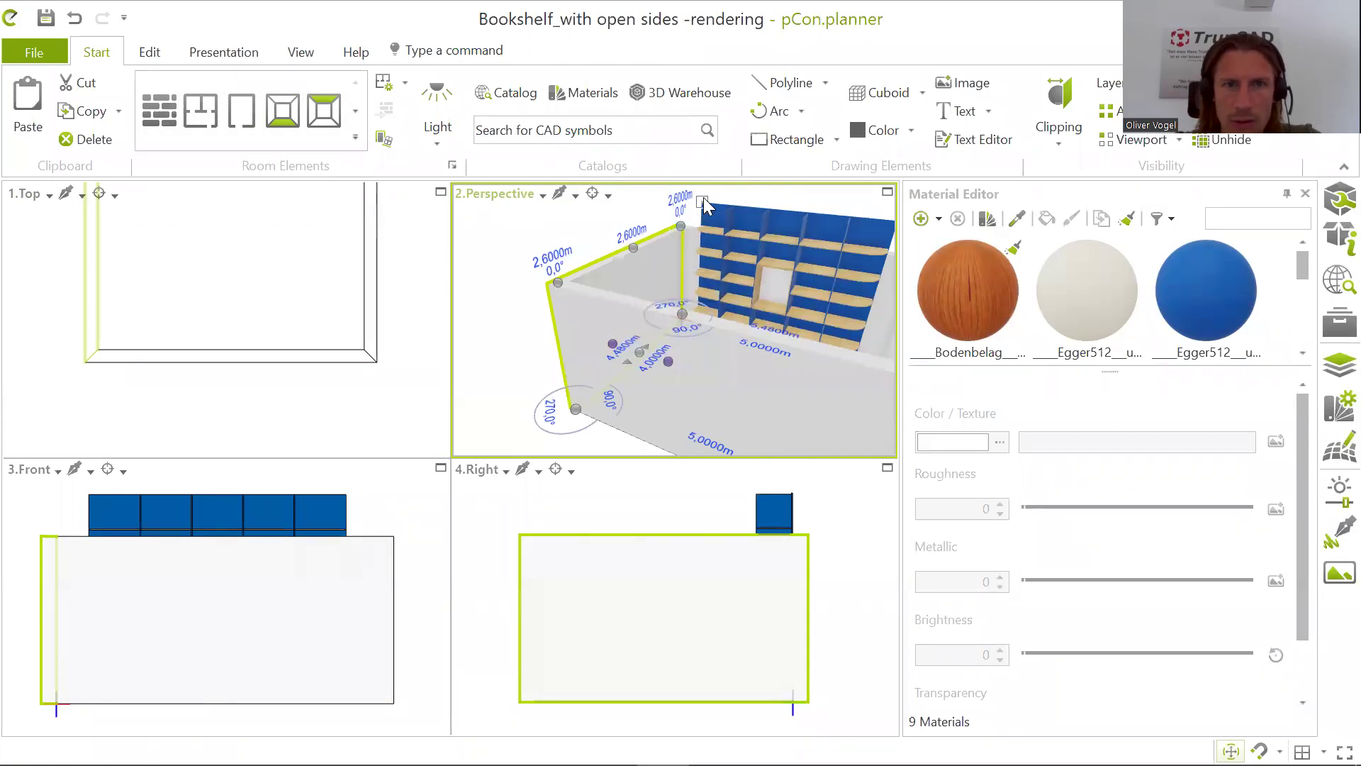
pyautogui.scroll(-3, 697, 213)
pyautogui.moveTo(698, 226); pyautogui.dragTo(700, 282, button='middle')
pyautogui.scroll(3, 700, 282)
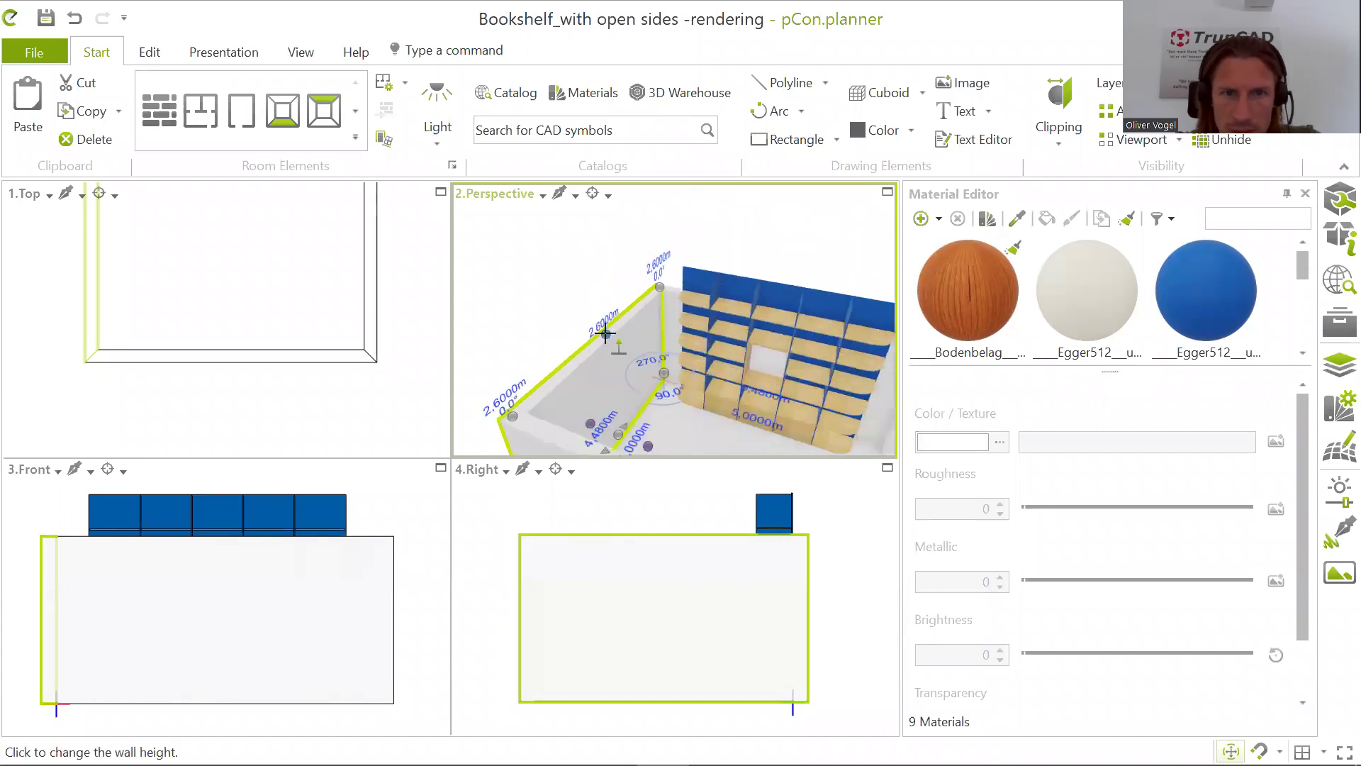
pyautogui.click(606, 332)
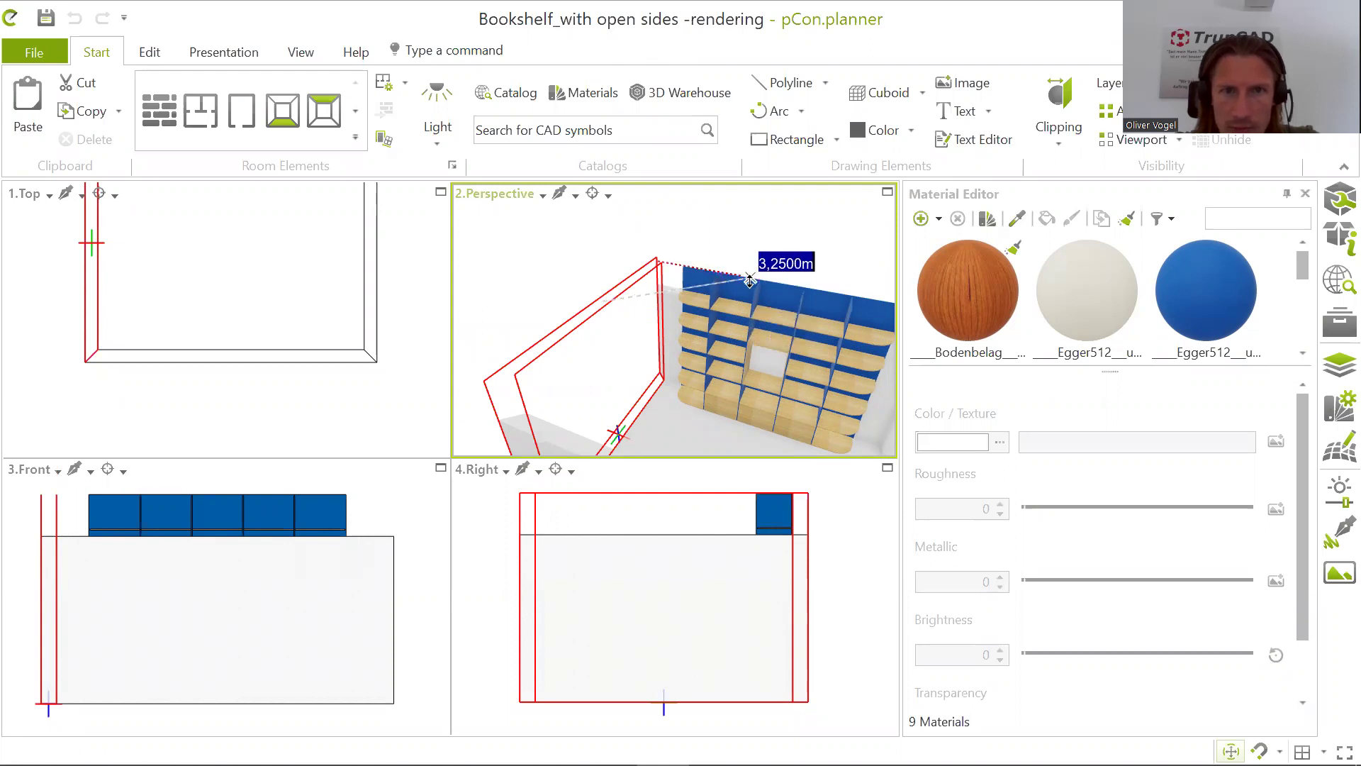
pyautogui.click(704, 297)
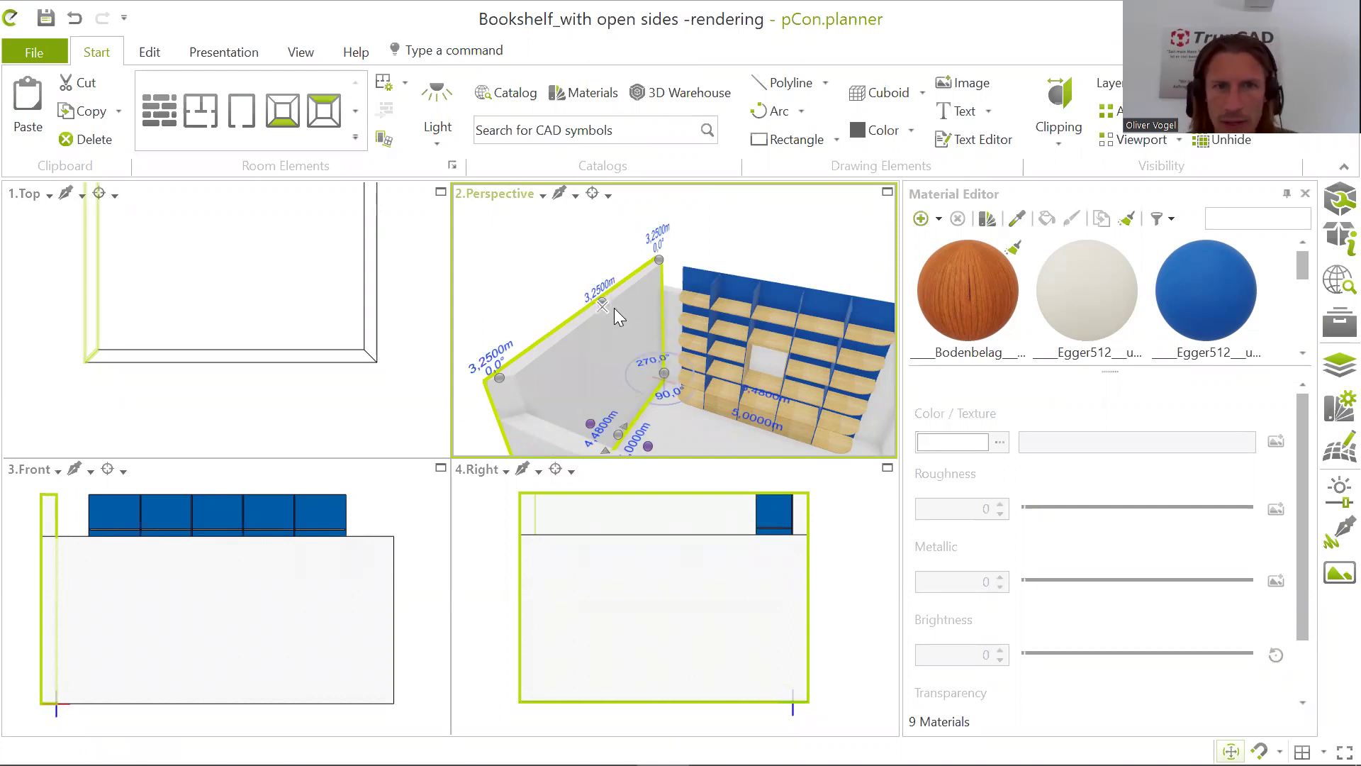
# Step: Raise the back wall behind the bookshelf to 3.25 m, matching the top of the left side wall
pyautogui.scroll(-1, 801, 328)
pyautogui.moveTo(801, 328); pyautogui.dragTo(725, 330, button='middle')
pyautogui.click(780, 336)
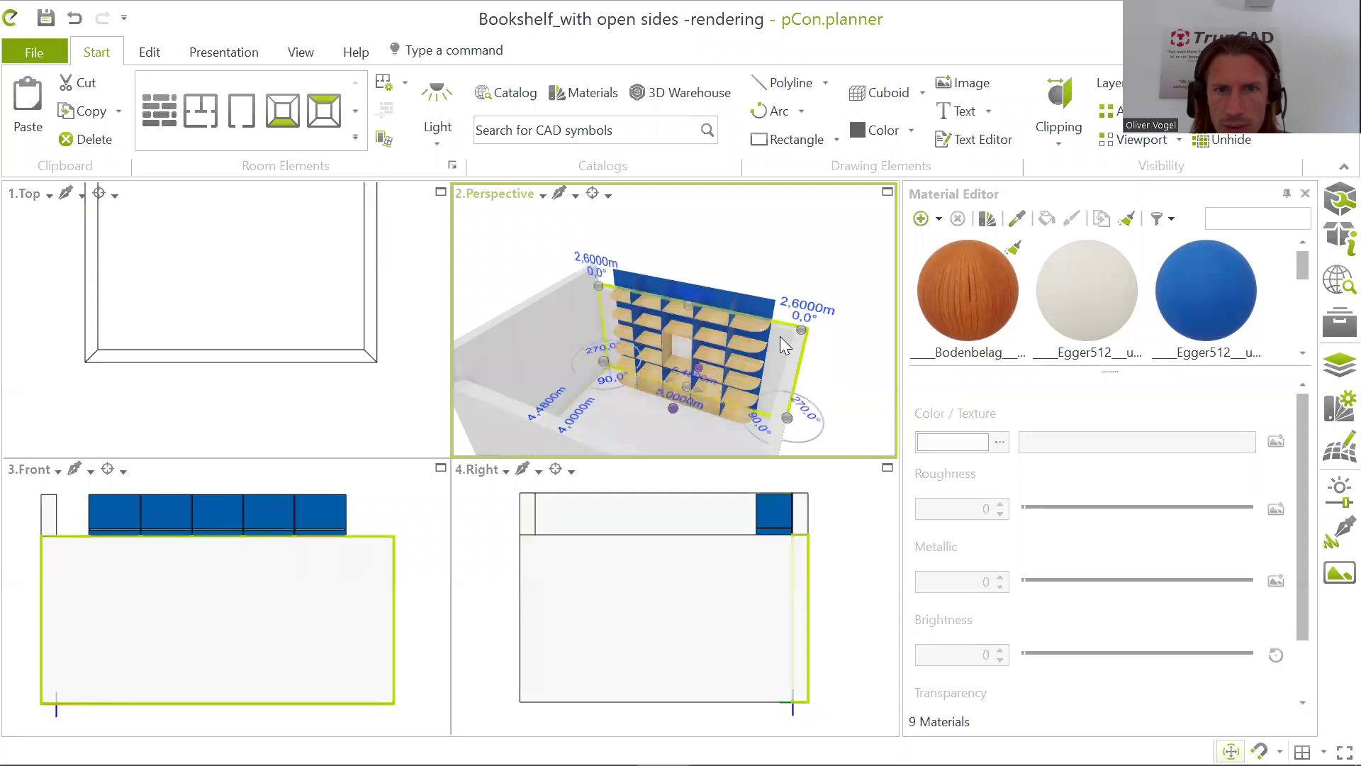
pyautogui.scroll(3, 690, 306)
pyautogui.click(687, 307)
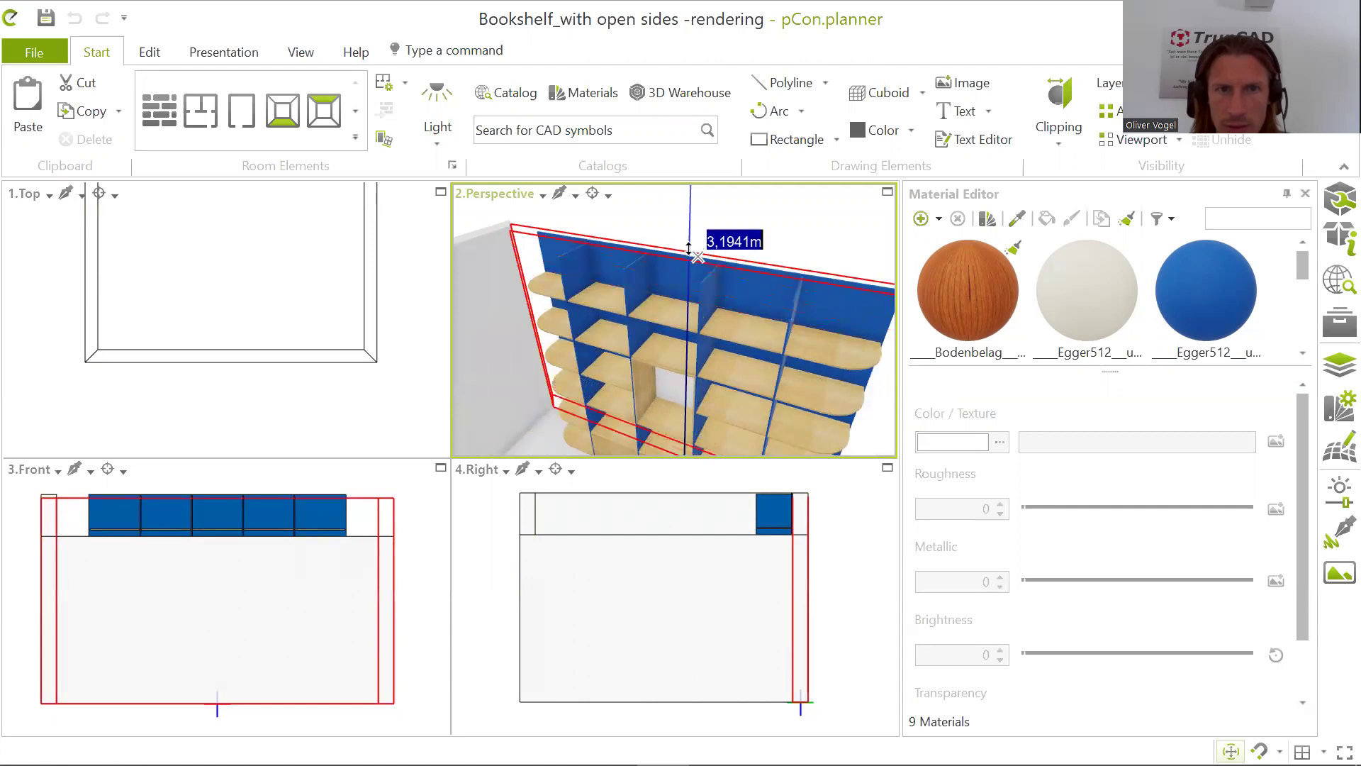
pyautogui.click(496, 229)
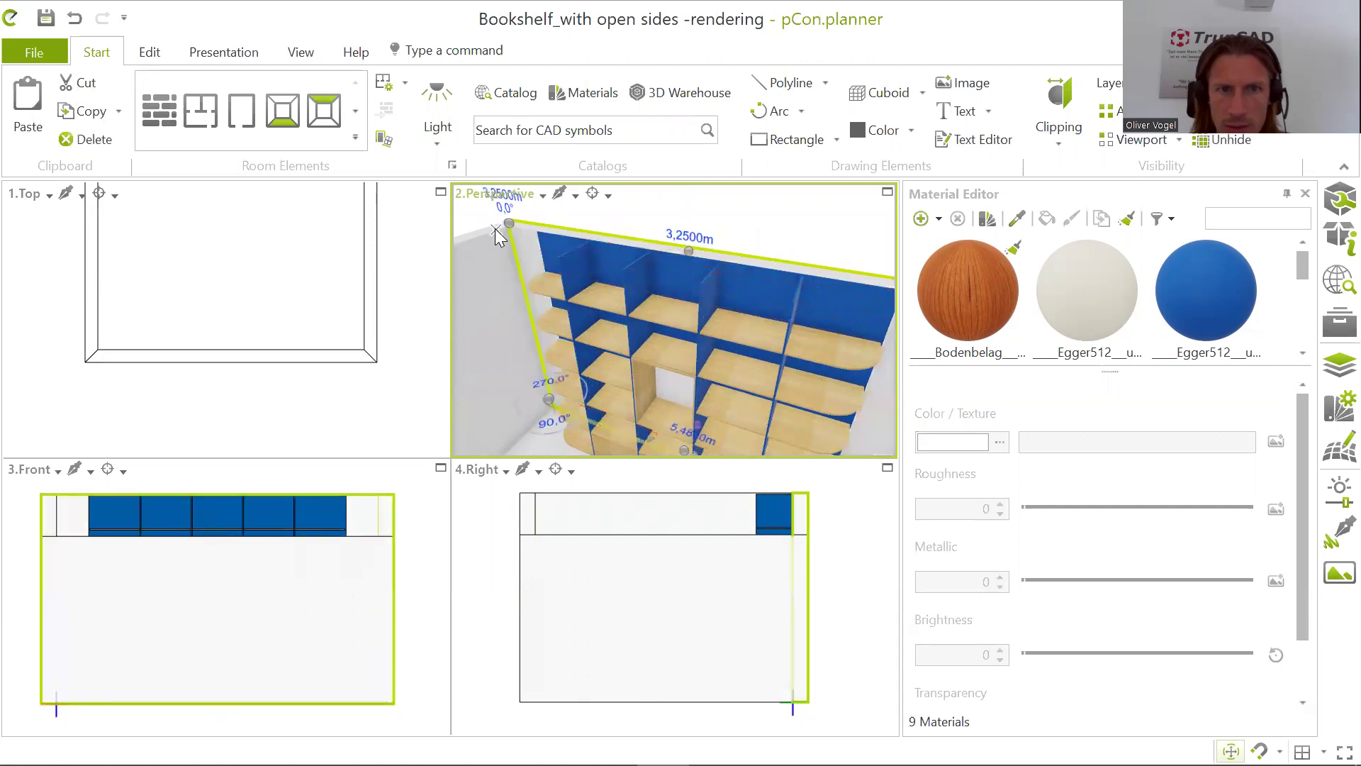
pyautogui.scroll(-3, 737, 251)
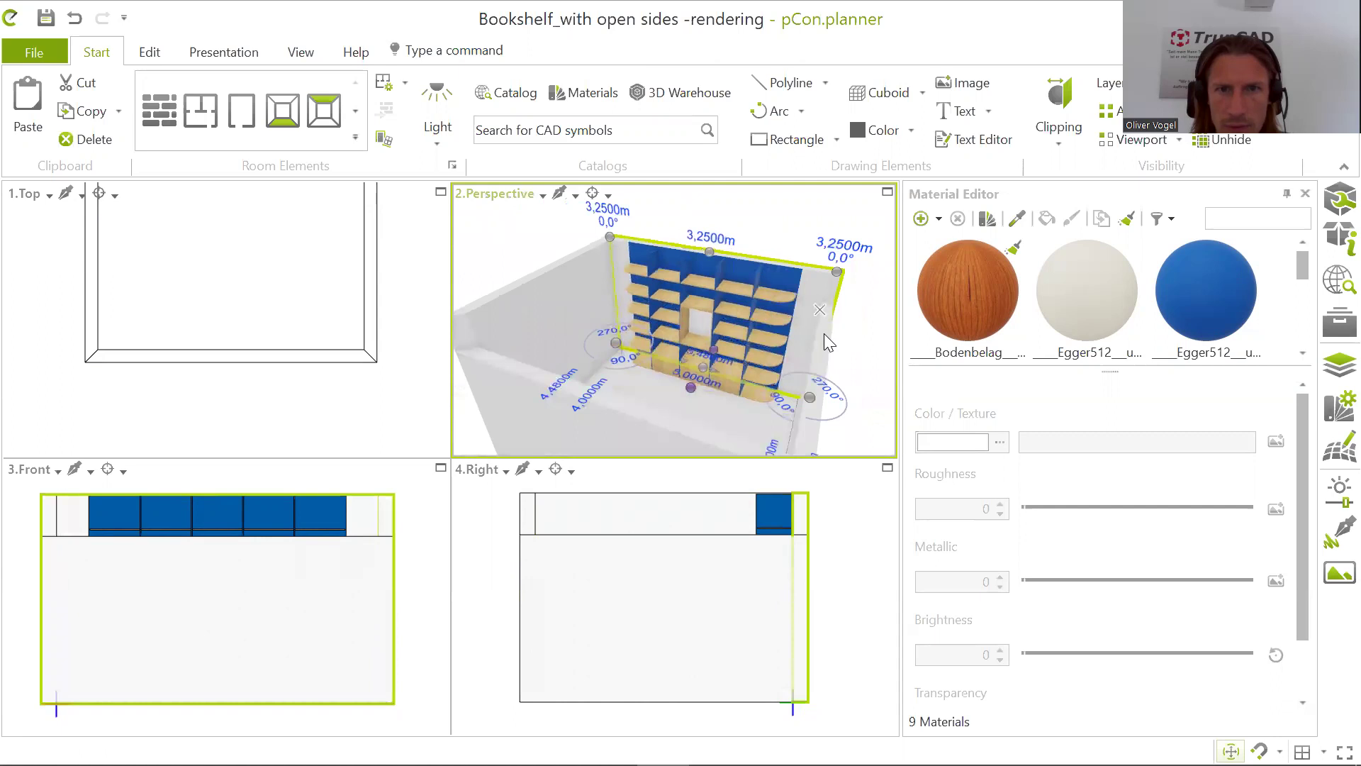
# Step: Raise the right side wall to 3.25 m, matching the height of the back wall
pyautogui.scroll(-1, 820, 334)
pyautogui.moveTo(815, 334); pyautogui.dragTo(782, 326, button='middle')
pyautogui.scroll(-1, 777, 347)
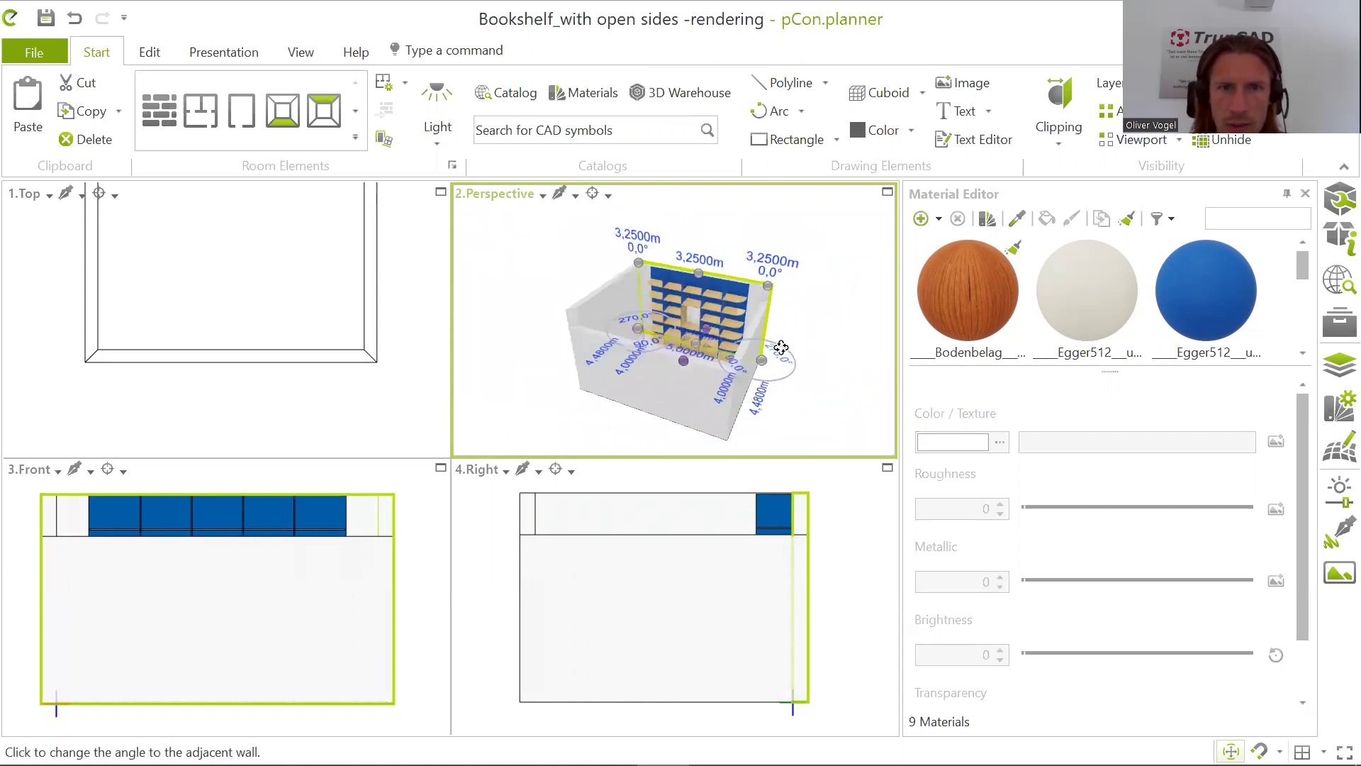
pyautogui.scroll(2, 781, 346)
pyautogui.scroll(2, 735, 330)
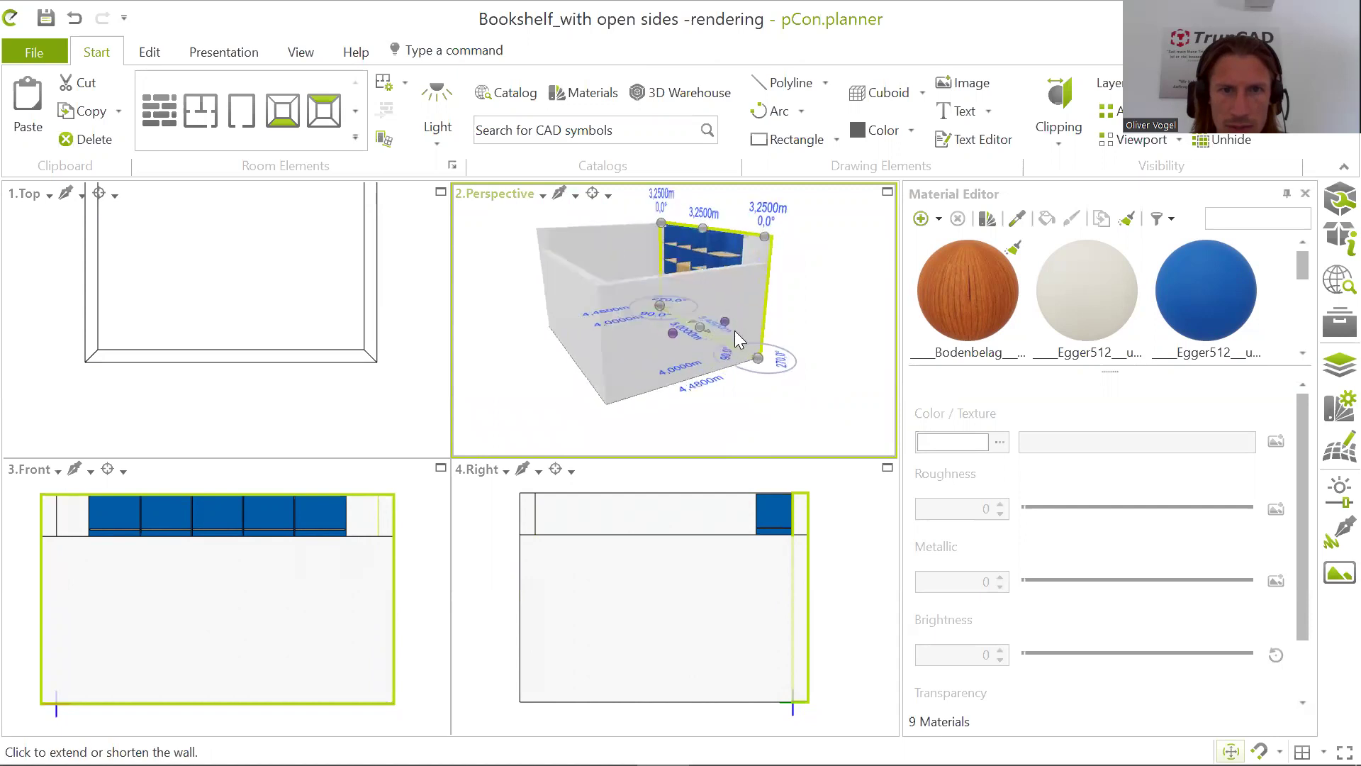
pyautogui.click(719, 279)
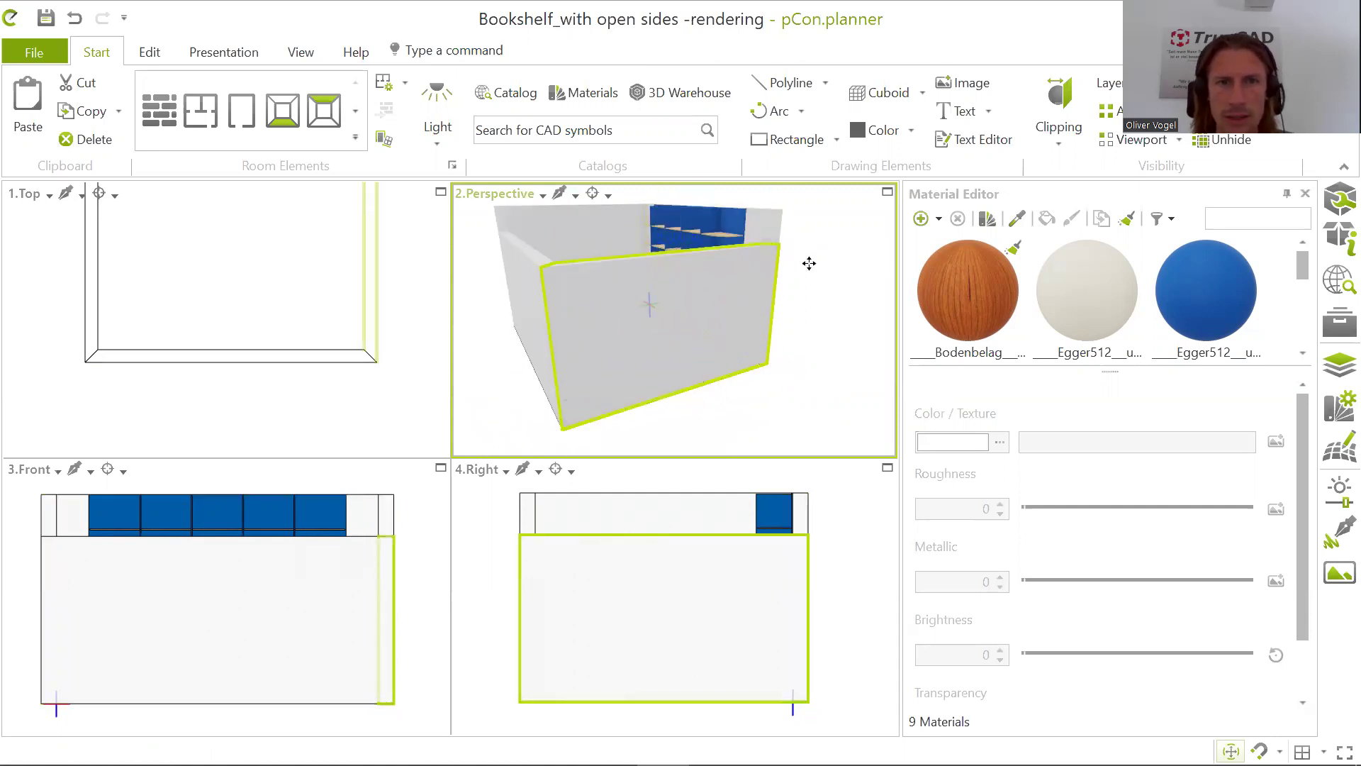
pyautogui.scroll(2, 771, 275)
pyautogui.moveTo(663, 269); pyautogui.dragTo(711, 208)
pyautogui.moveTo(766, 251); pyautogui.dragTo(740, 211)
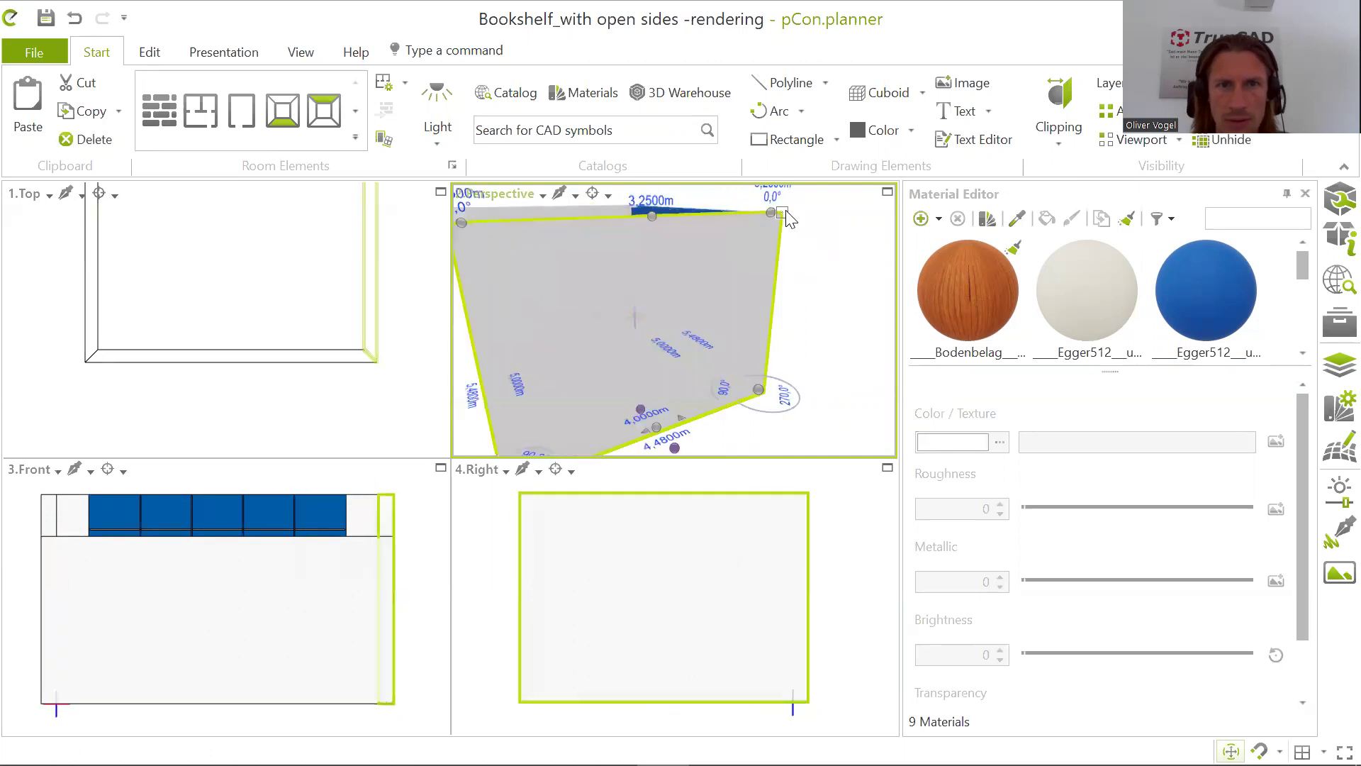
# Step: Delete the low front wall facing the bookshelf so the room is open toward the viewer
pyautogui.scroll(-5, 764, 242)
pyautogui.moveTo(679, 284); pyautogui.dragTo(716, 298, button='right')
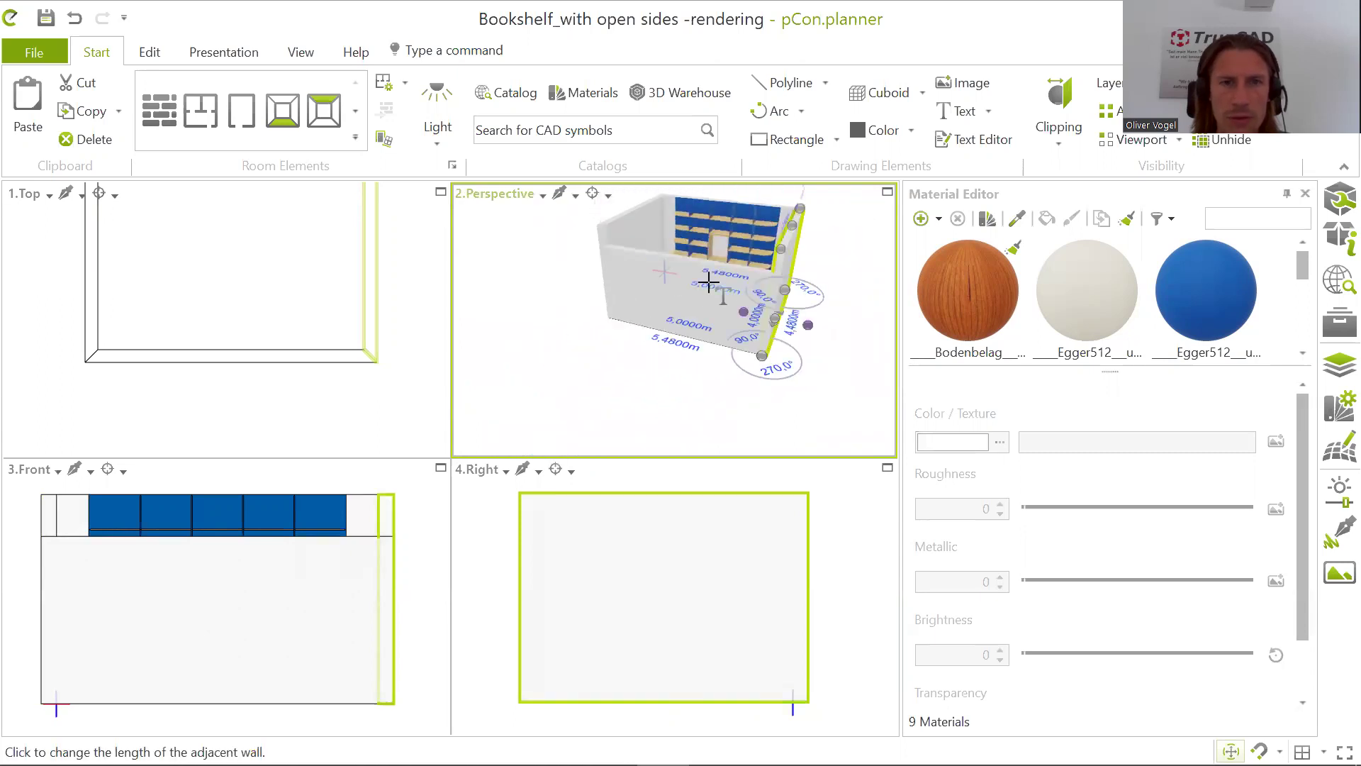
pyautogui.scroll(2, 706, 278)
pyautogui.click(702, 275)
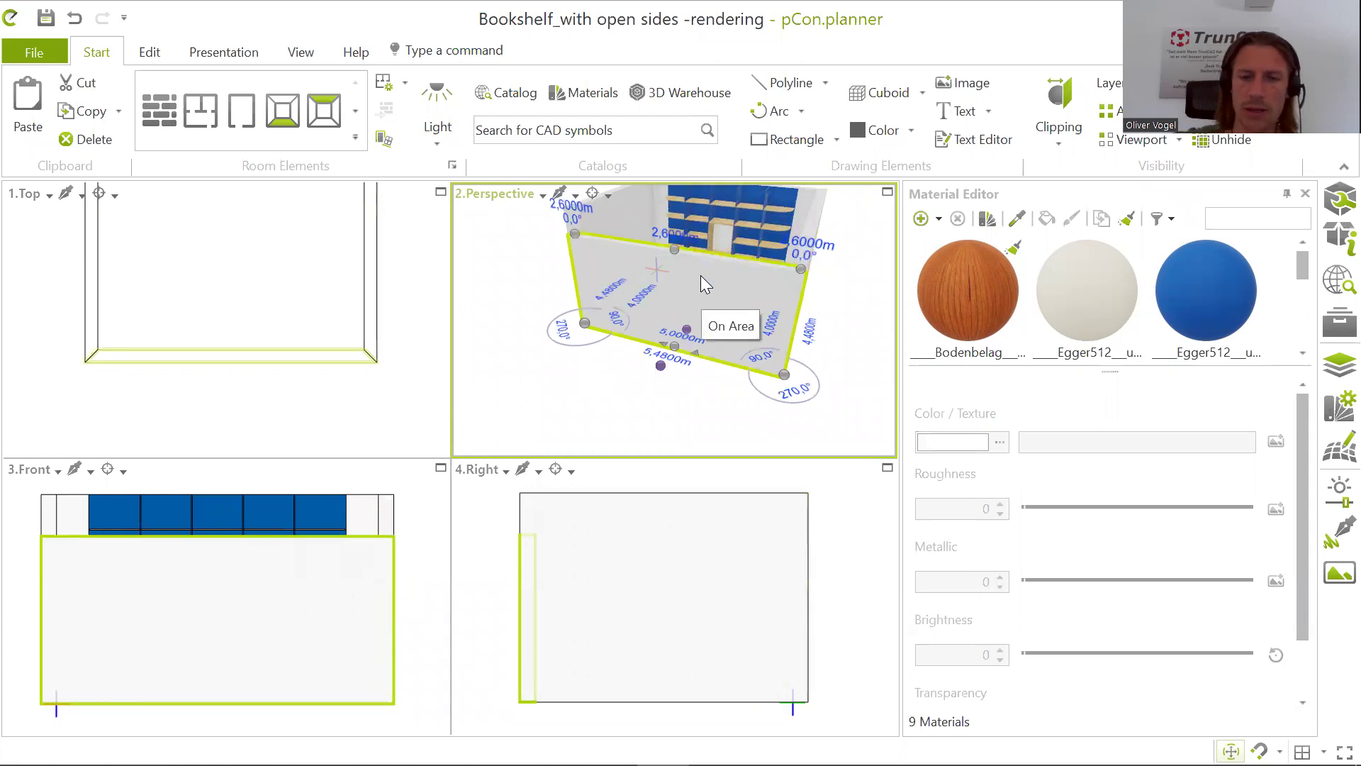
pyautogui.press('Delete')
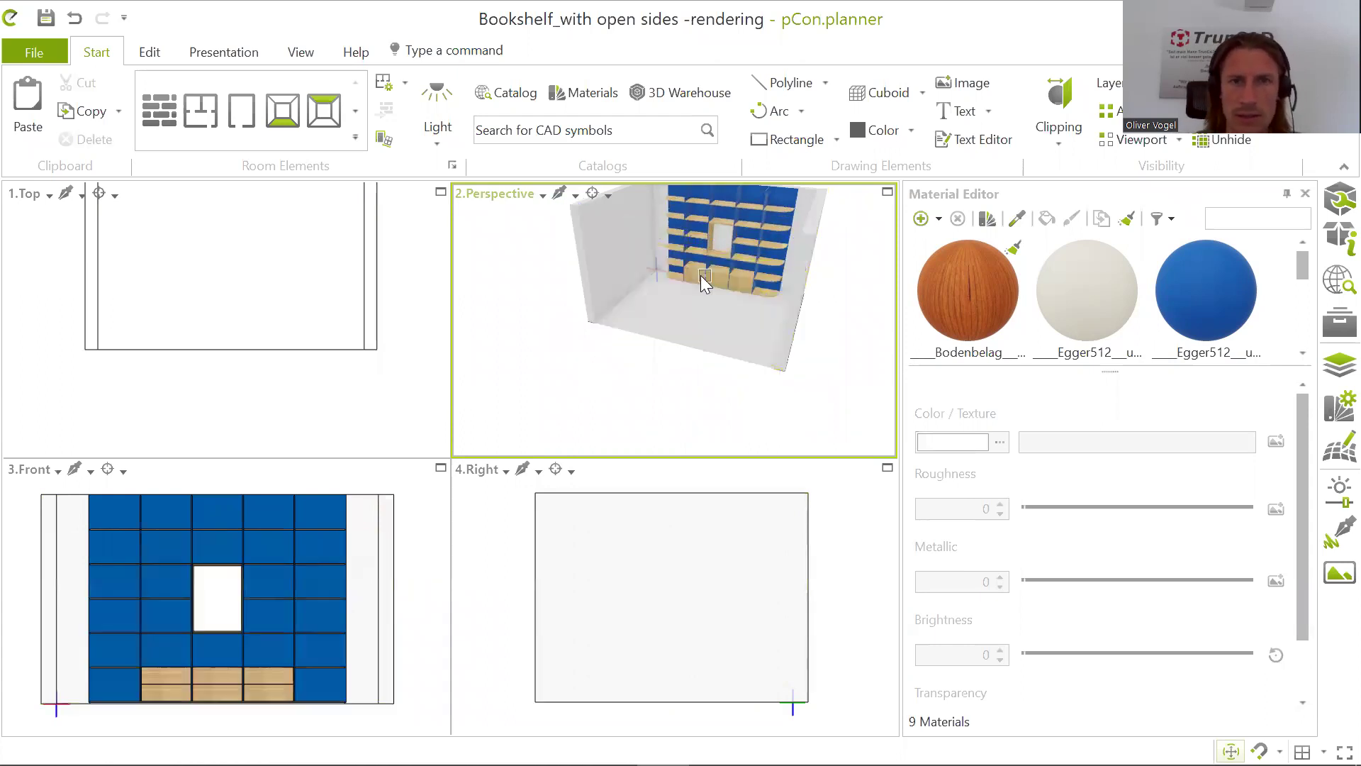
# Step: Examine the open room from several angles, including how the bookshelf fits against the back and side walls
pyautogui.scroll(-2, 738, 349)
pyautogui.moveTo(828, 330)
pyautogui.mouseDown(button='middle')
pyautogui.moveTo(848, 331)
pyautogui.moveTo(808, 341)
pyautogui.mouseUp(button='middle')
pyautogui.moveTo(791, 351)
pyautogui.mouseDown(button='right')
pyautogui.moveTo(821, 329)
pyautogui.moveTo(802, 322)
pyautogui.moveTo(802, 368)
pyautogui.moveTo(792, 353)
pyautogui.mouseUp(button='right')
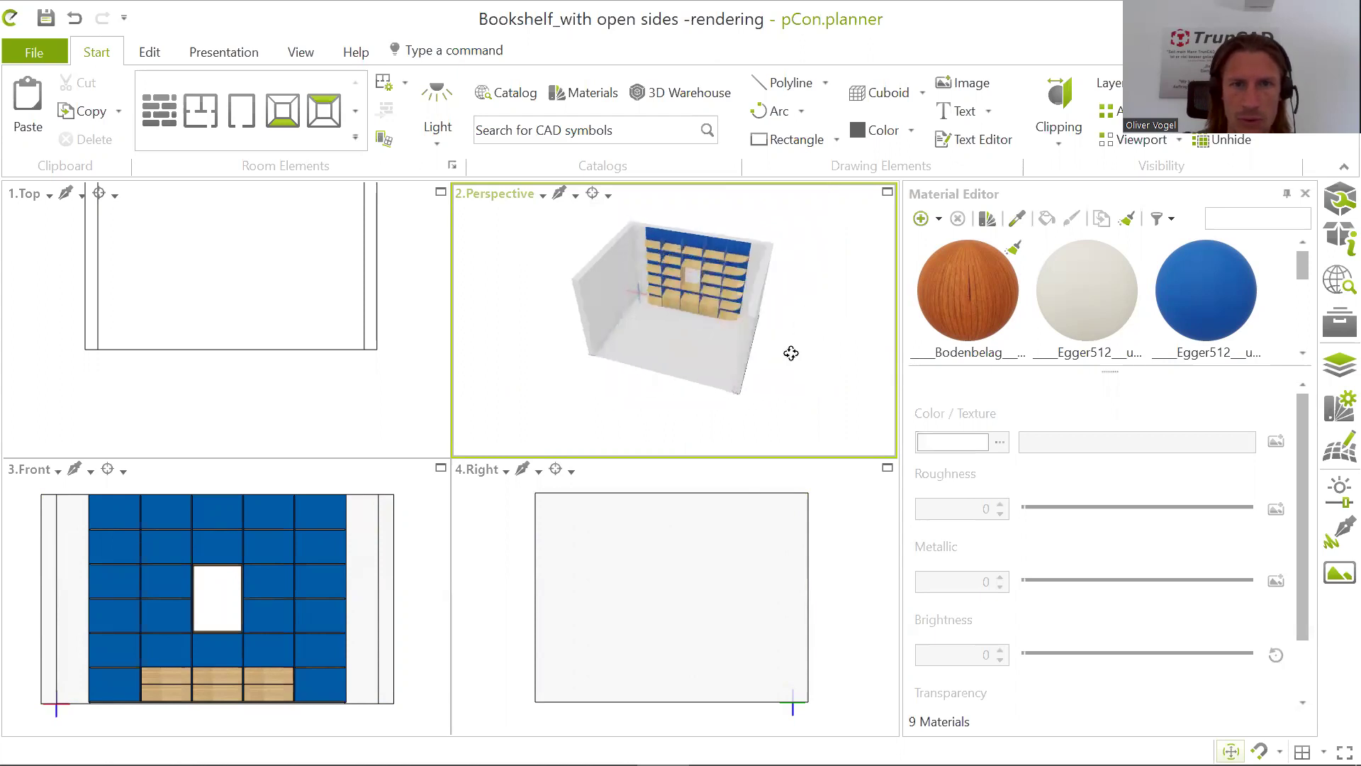
pyautogui.scroll(10, 741, 246)
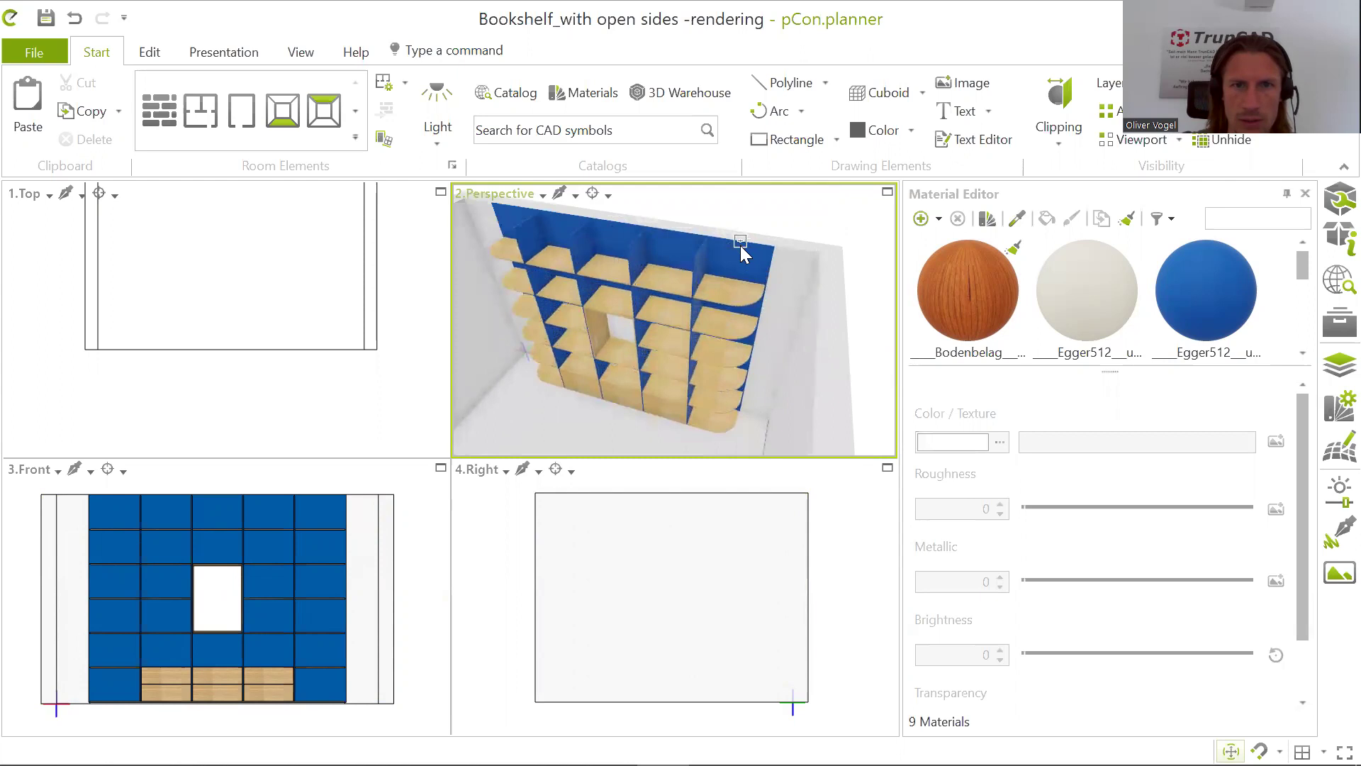
pyautogui.scroll(-4, 714, 269)
pyautogui.moveTo(716, 271)
pyautogui.mouseDown(button='right')
pyautogui.moveTo(624, 277)
pyautogui.moveTo(725, 296)
pyautogui.mouseUp(button='right')
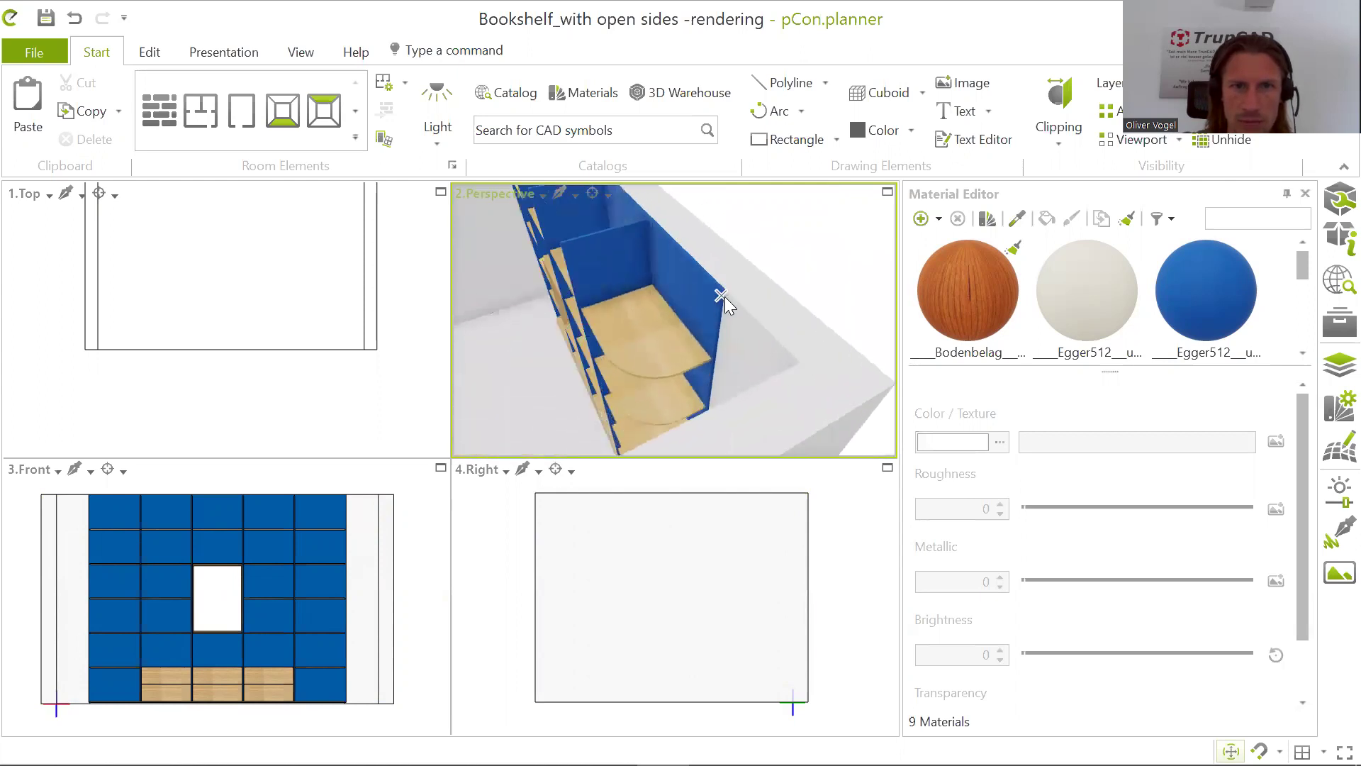
pyautogui.scroll(5, 725, 297)
pyautogui.scroll(-10, 725, 296)
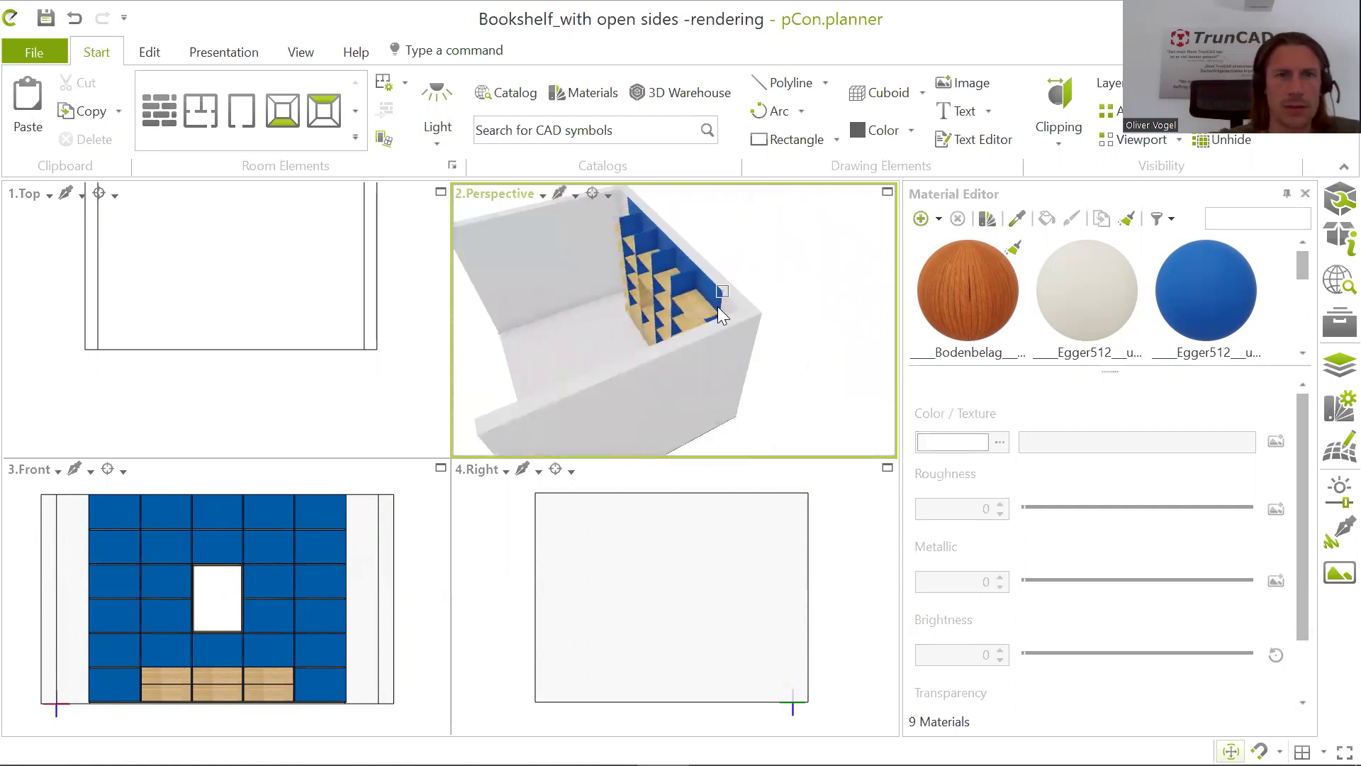
pyautogui.moveTo(737, 393); pyautogui.dragTo(776, 322, button='right')
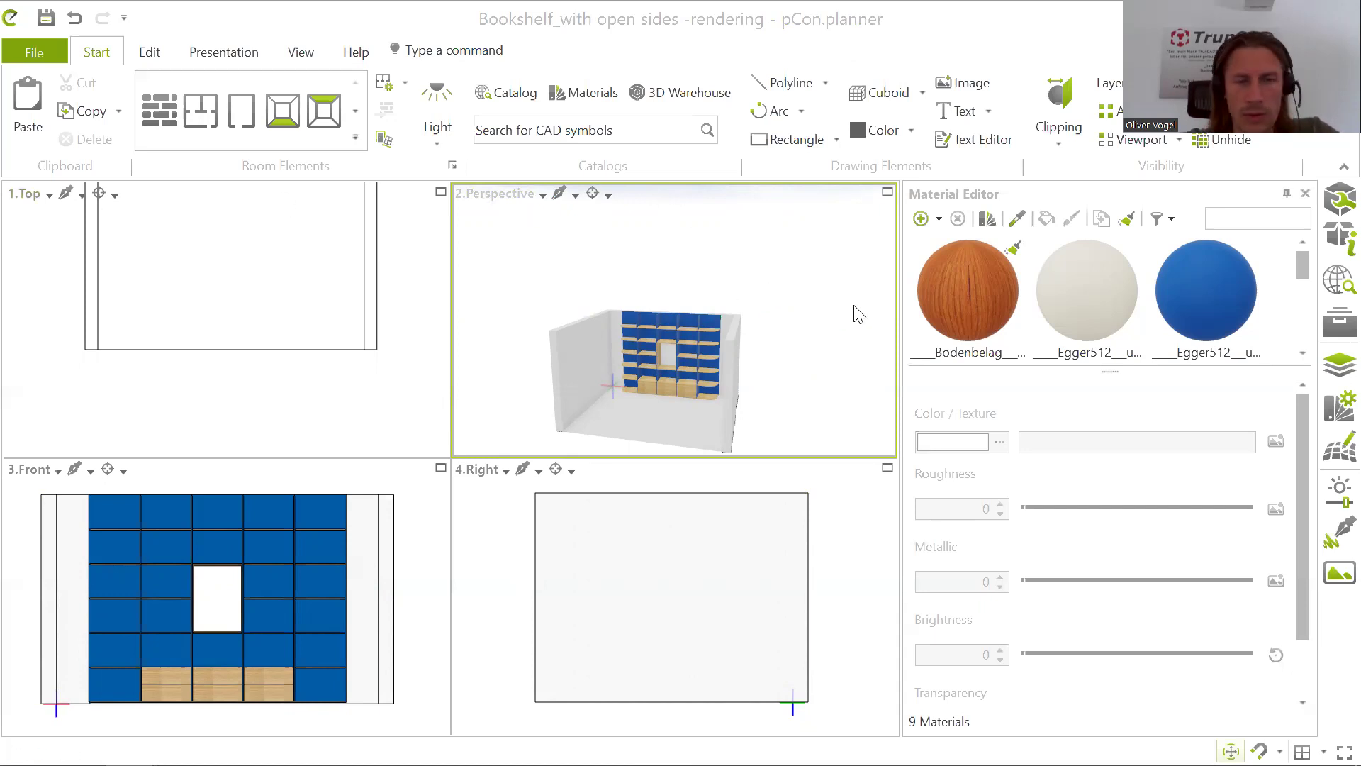
# Step: Open the online materials catalog and display its Wallpaper category
pyautogui.click(836, 326)
pyautogui.scroll(-1, 826, 331)
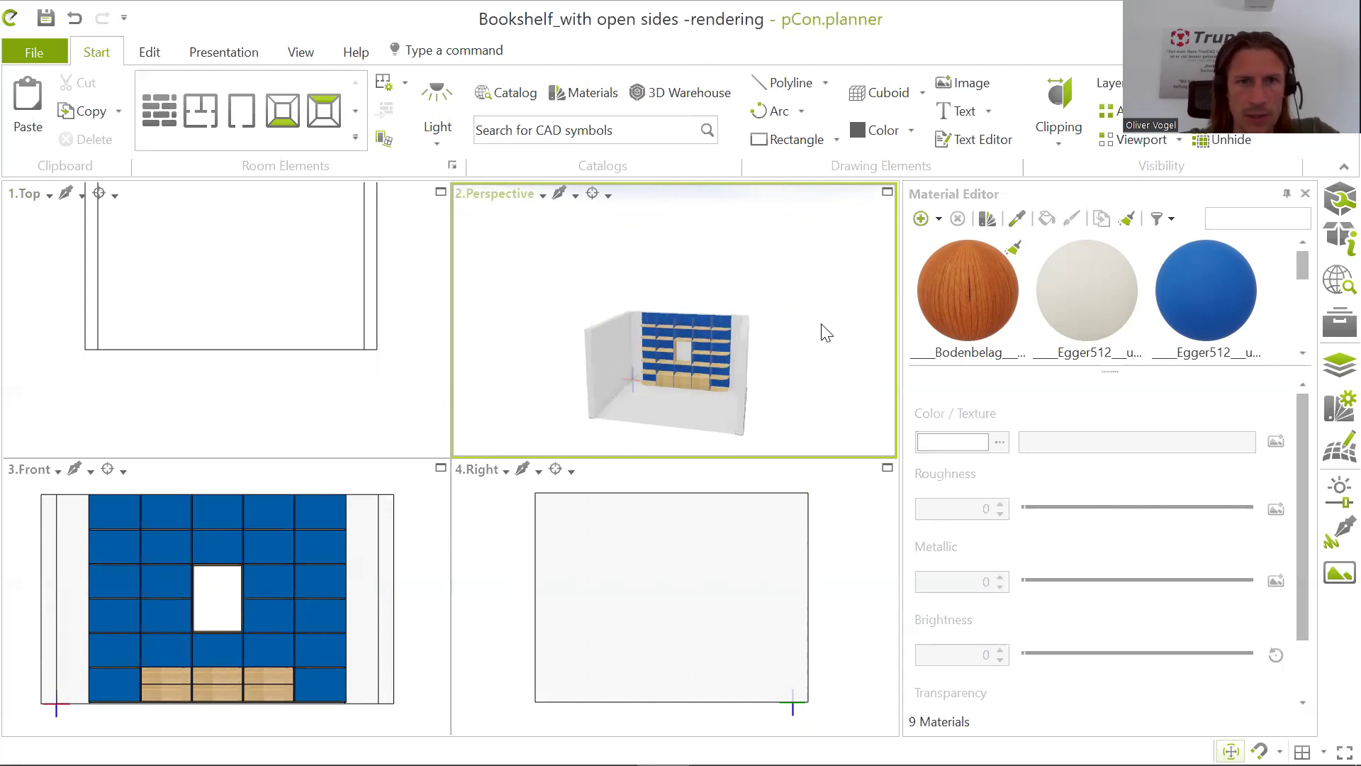
pyautogui.moveTo(798, 328); pyautogui.dragTo(784, 371, button='right')
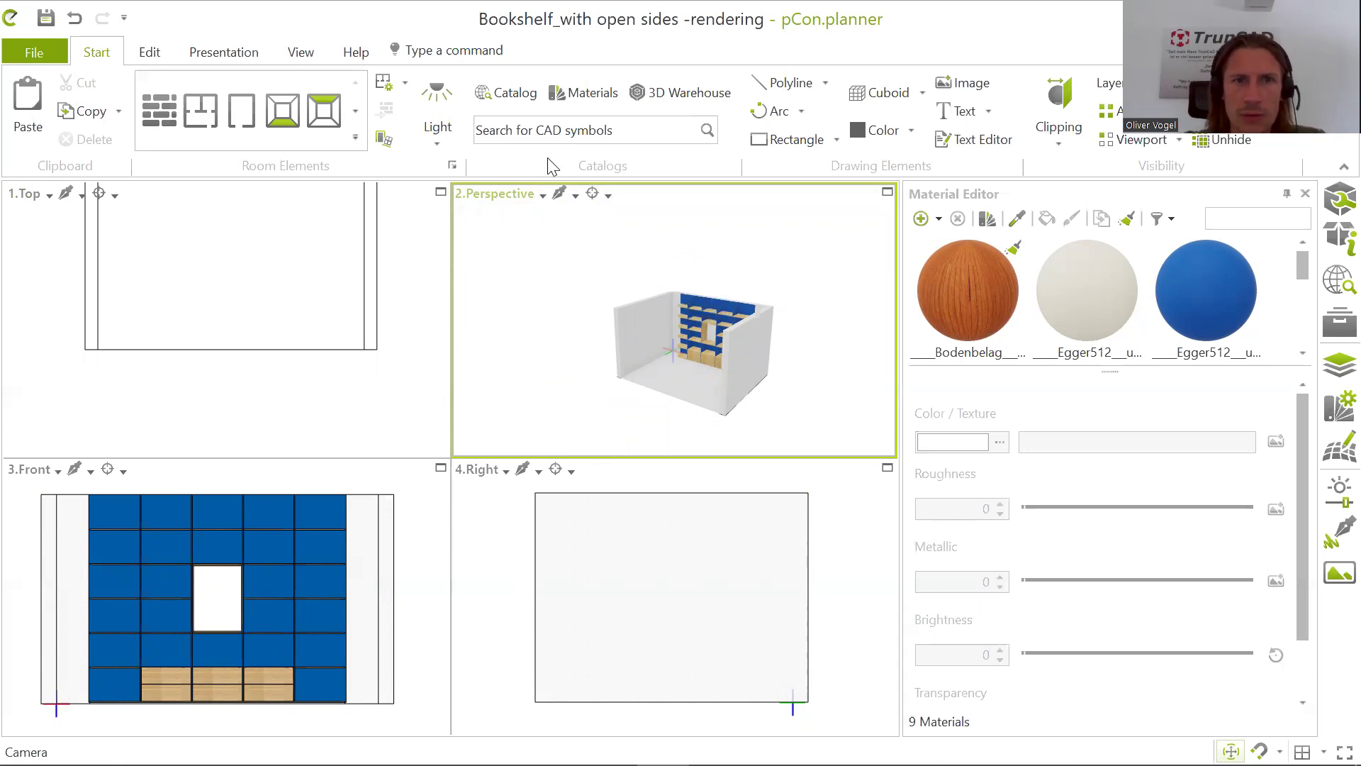
pyautogui.click(585, 99)
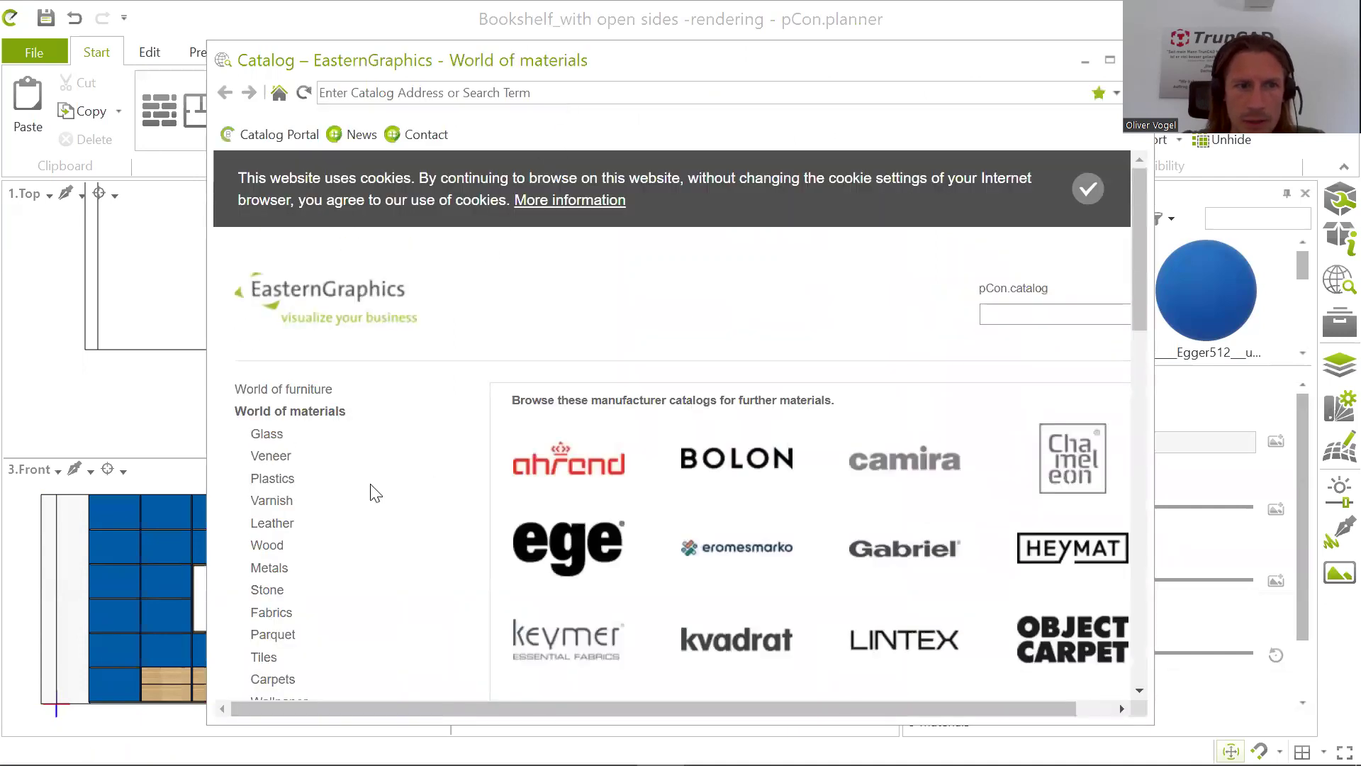
pyautogui.scroll(-2, 312, 447)
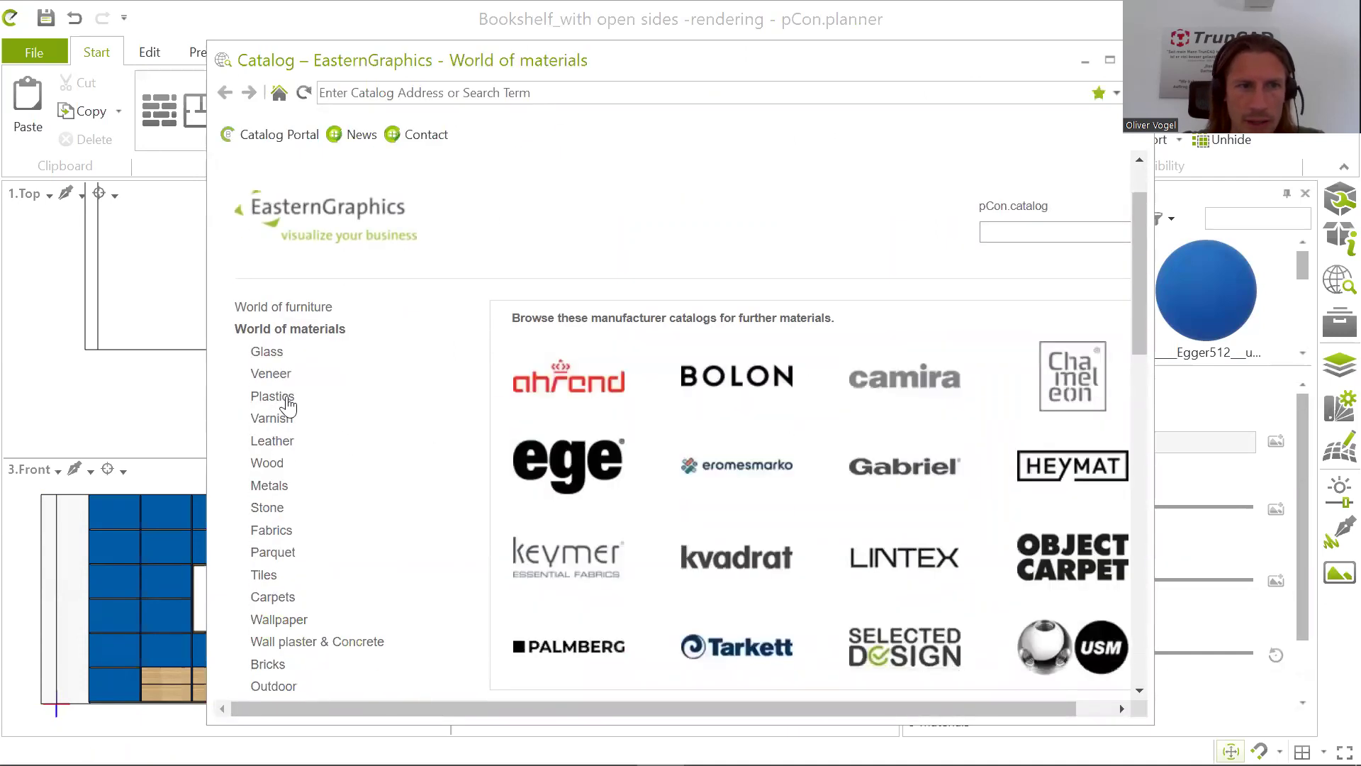
pyautogui.scroll(-3, 310, 427)
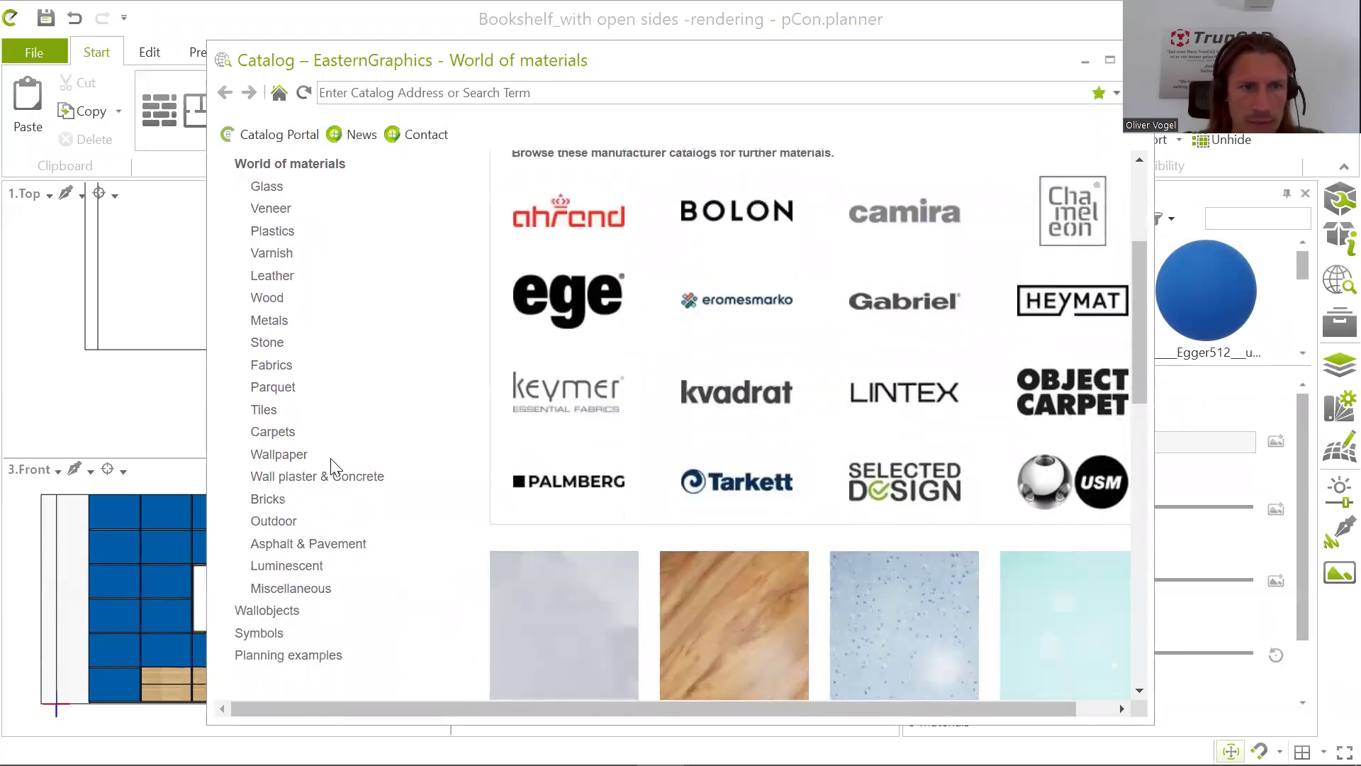
pyautogui.click(279, 455)
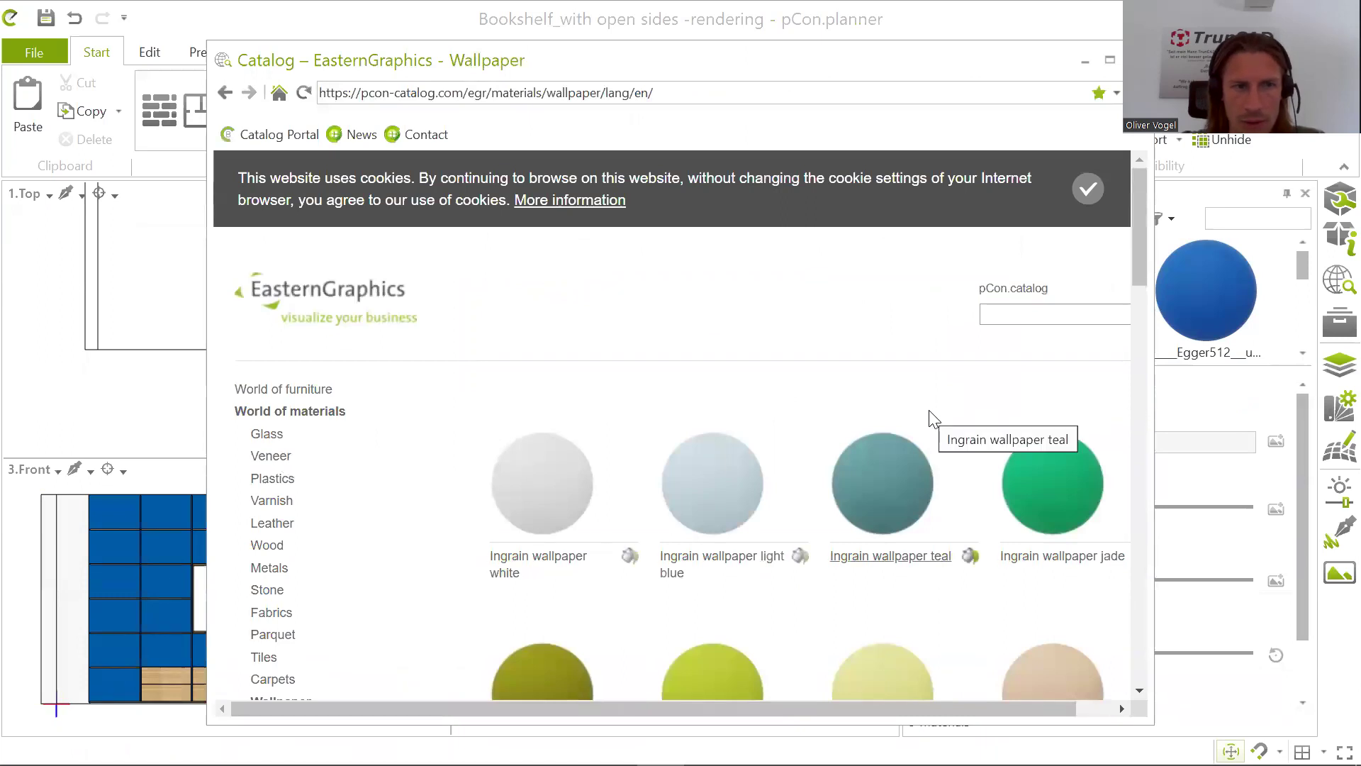
# Step: Pick the Retro blue wallpaper from the catalog and apply it to the left wall's inner face and front end face
pyautogui.scroll(-3, 931, 421)
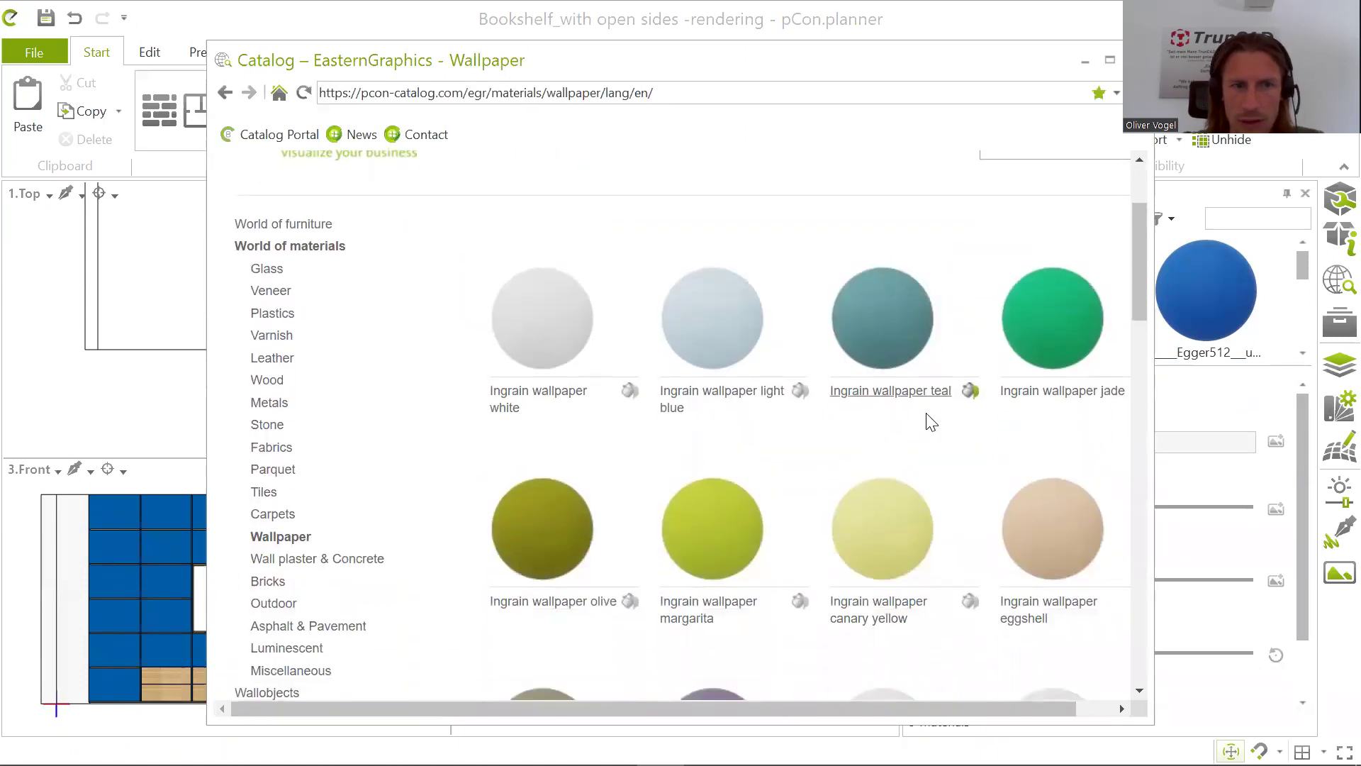
pyautogui.scroll(-9, 931, 422)
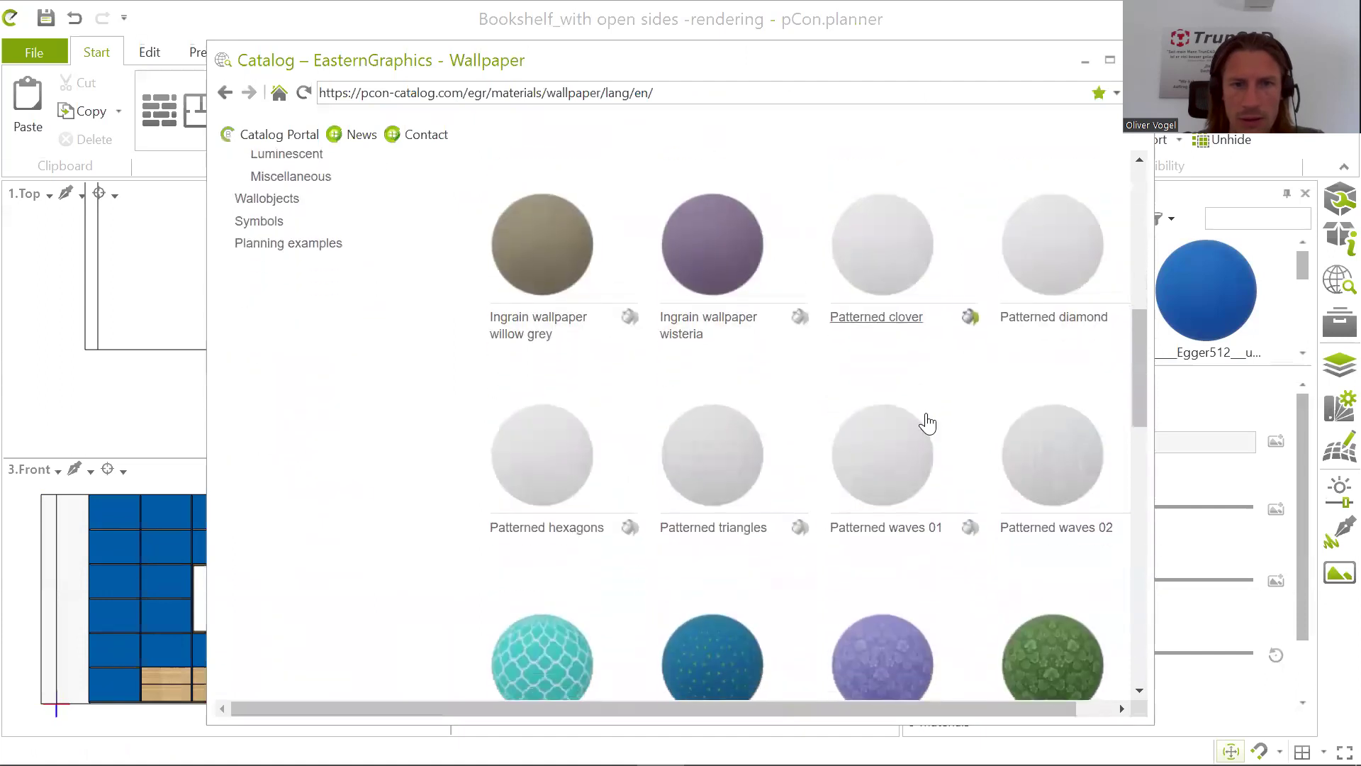
pyautogui.scroll(-4, 927, 424)
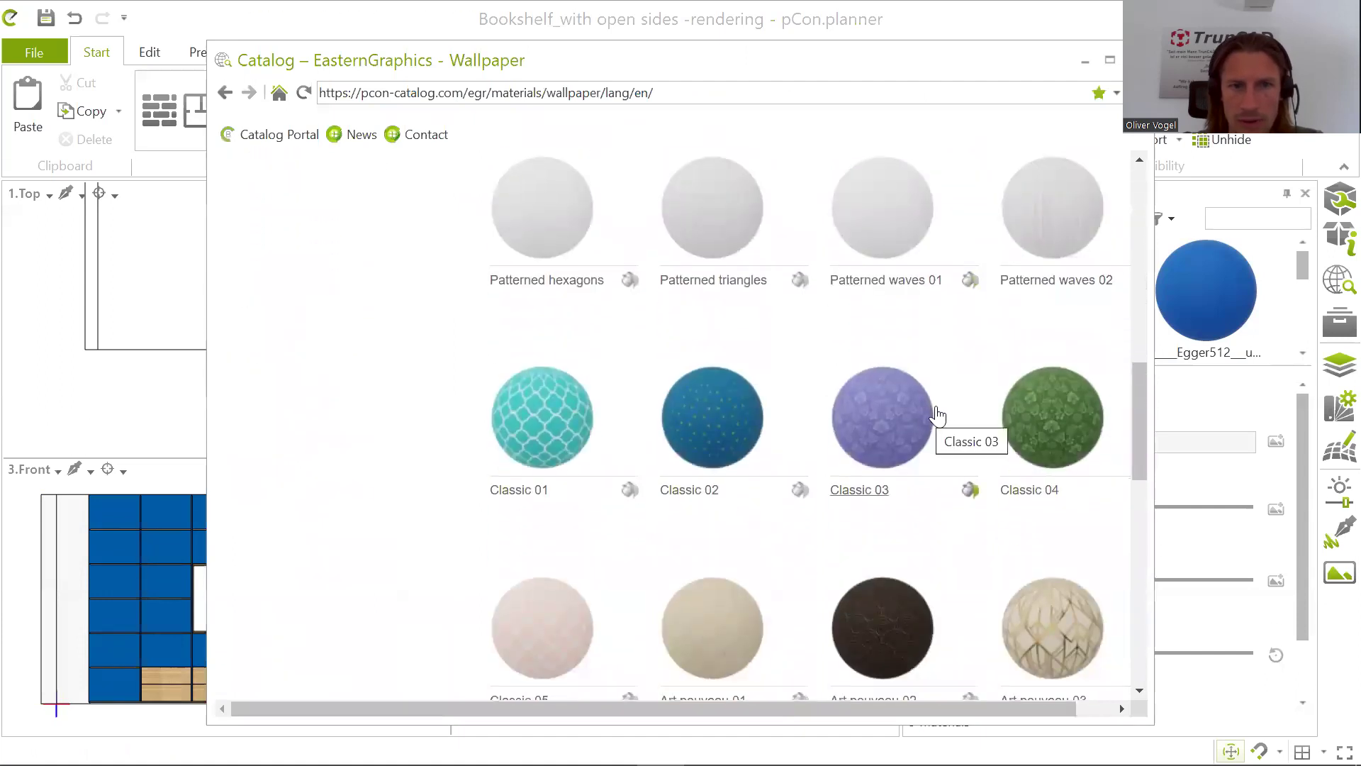
pyautogui.scroll(-6, 942, 405)
pyautogui.scroll(6, 947, 400)
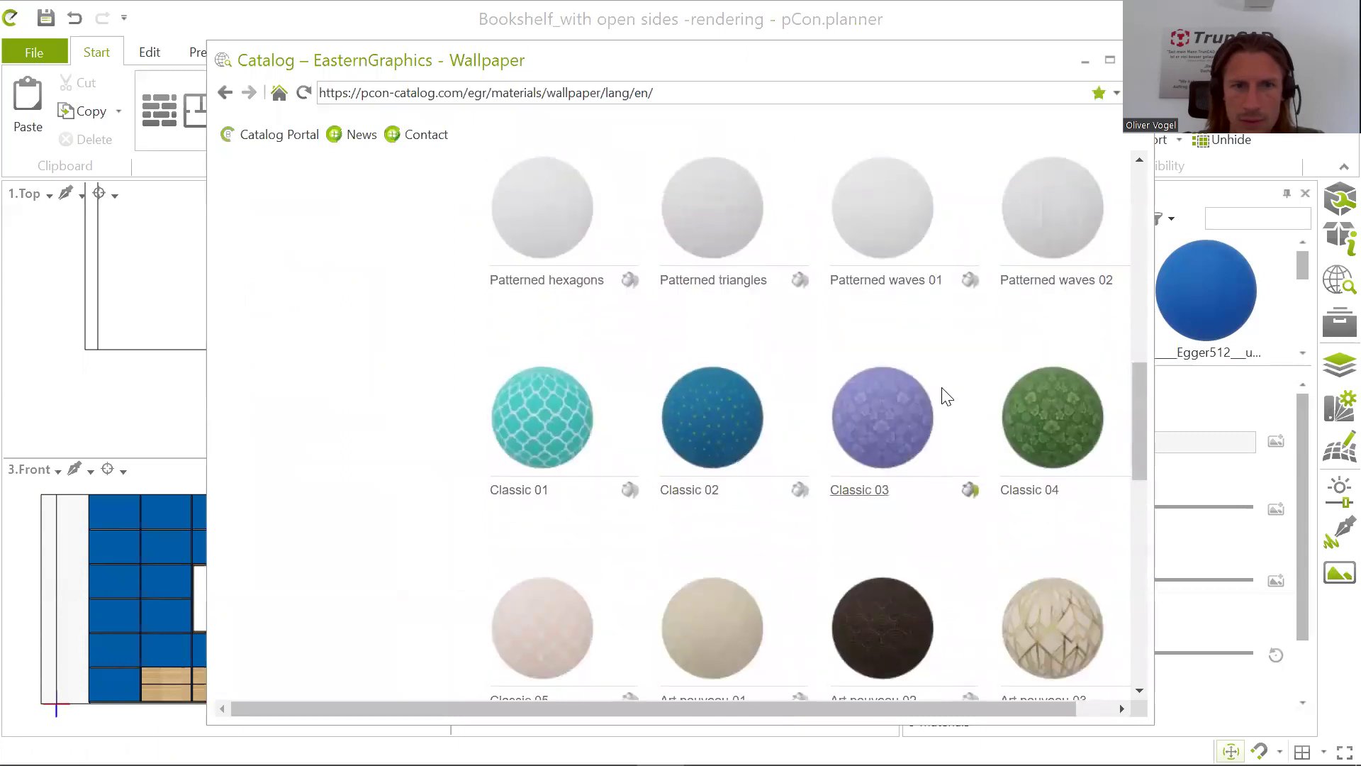
pyautogui.scroll(-14, 947, 397)
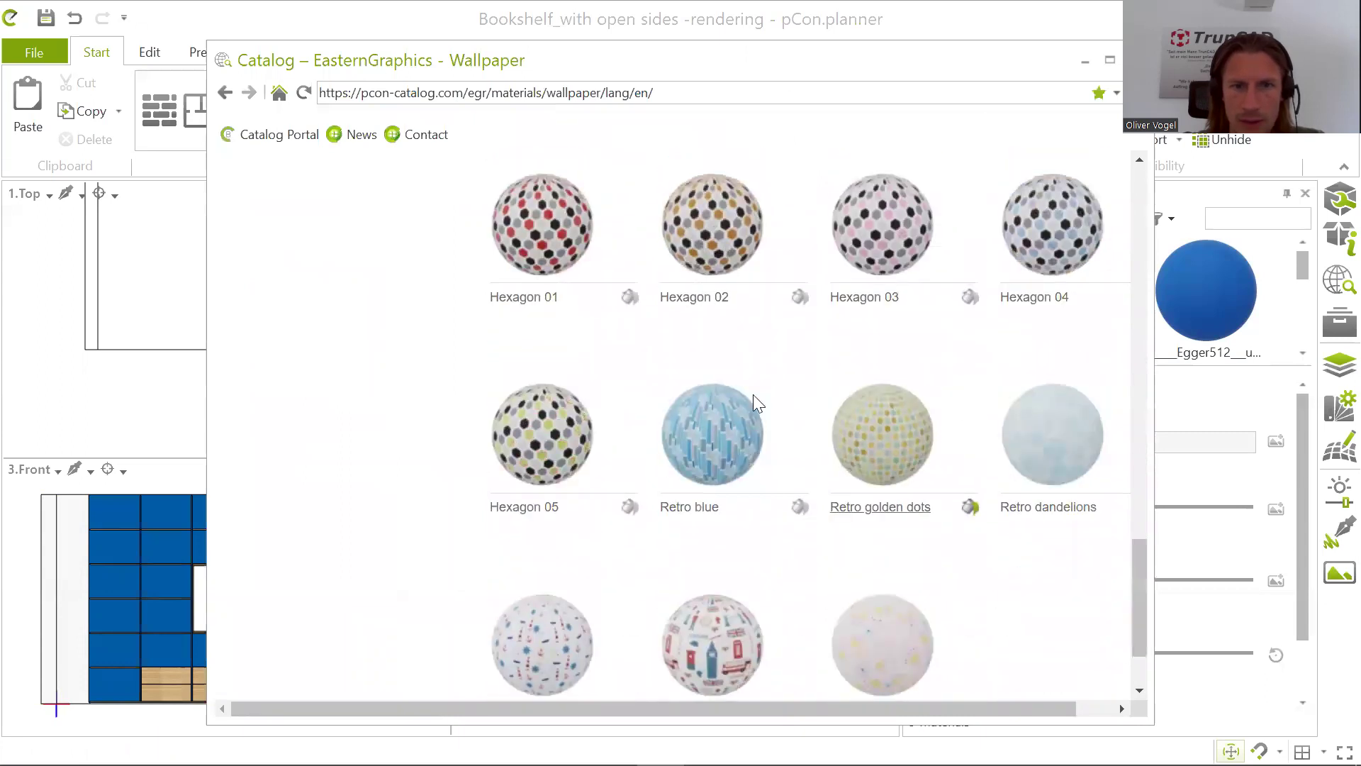
pyautogui.click(732, 428)
pyautogui.scroll(5, 647, 316)
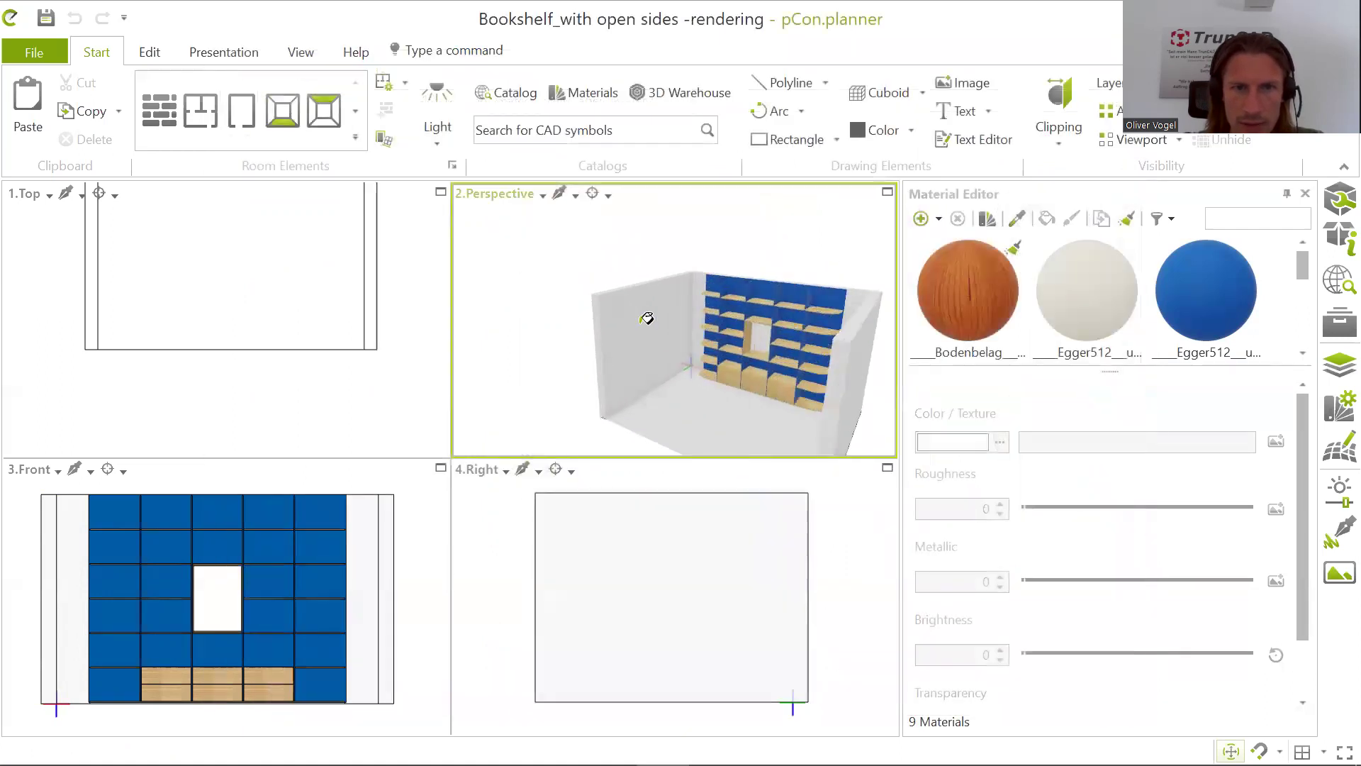
pyautogui.click(646, 308)
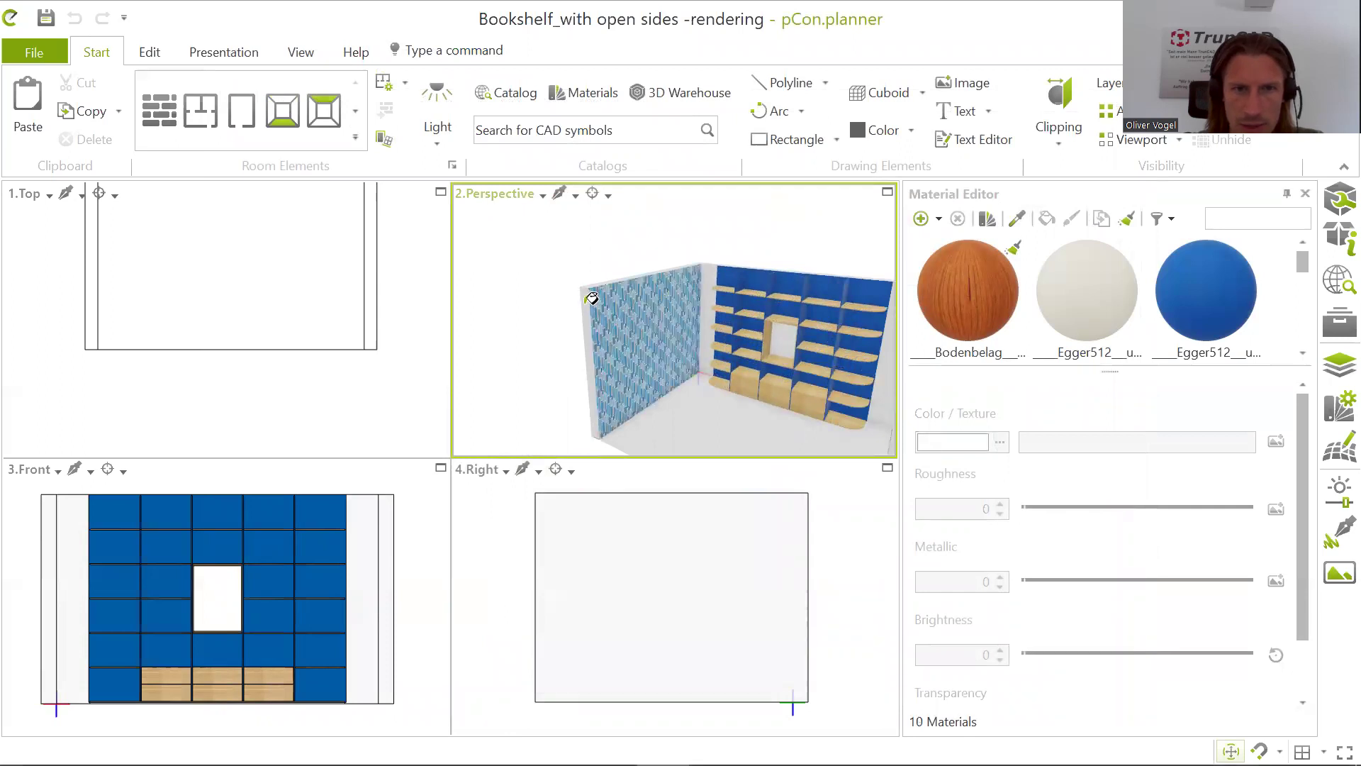
pyautogui.scroll(5, 592, 297)
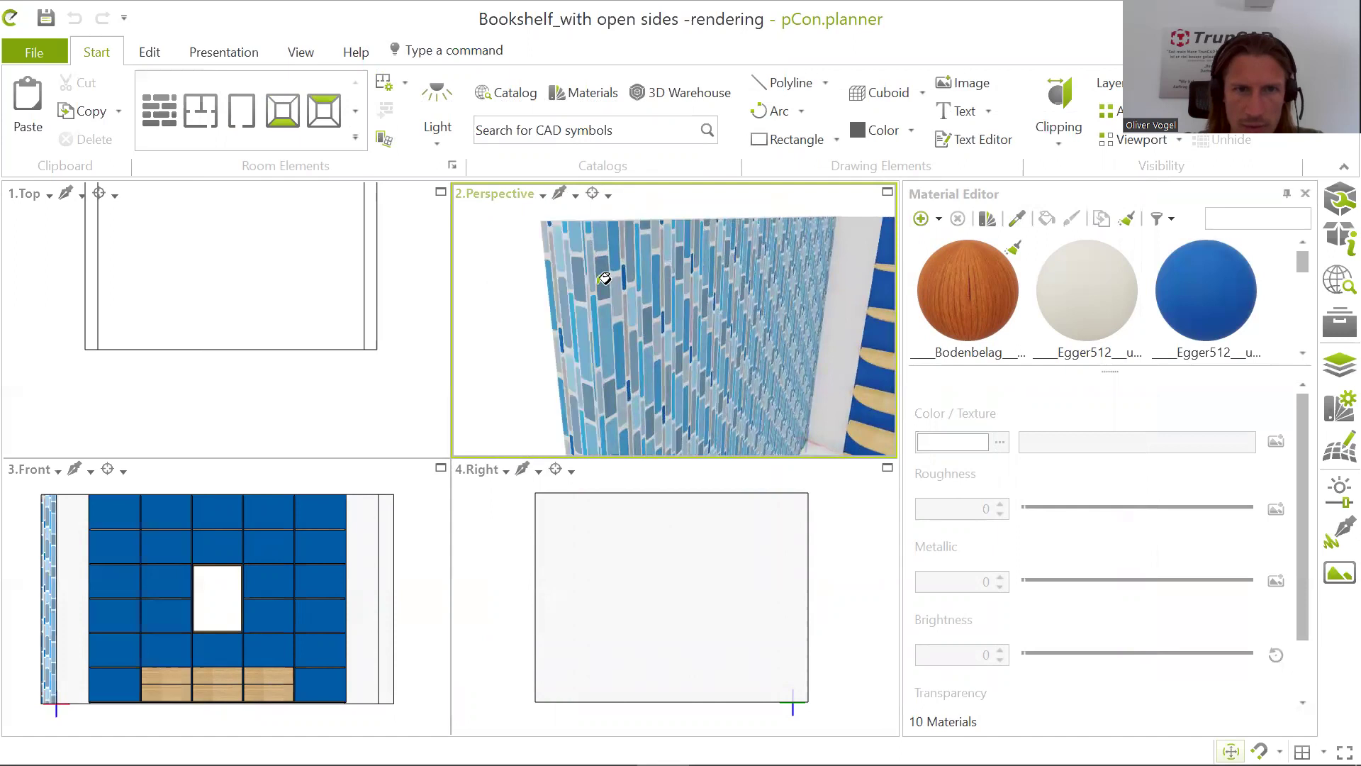
pyautogui.scroll(-3, 716, 287)
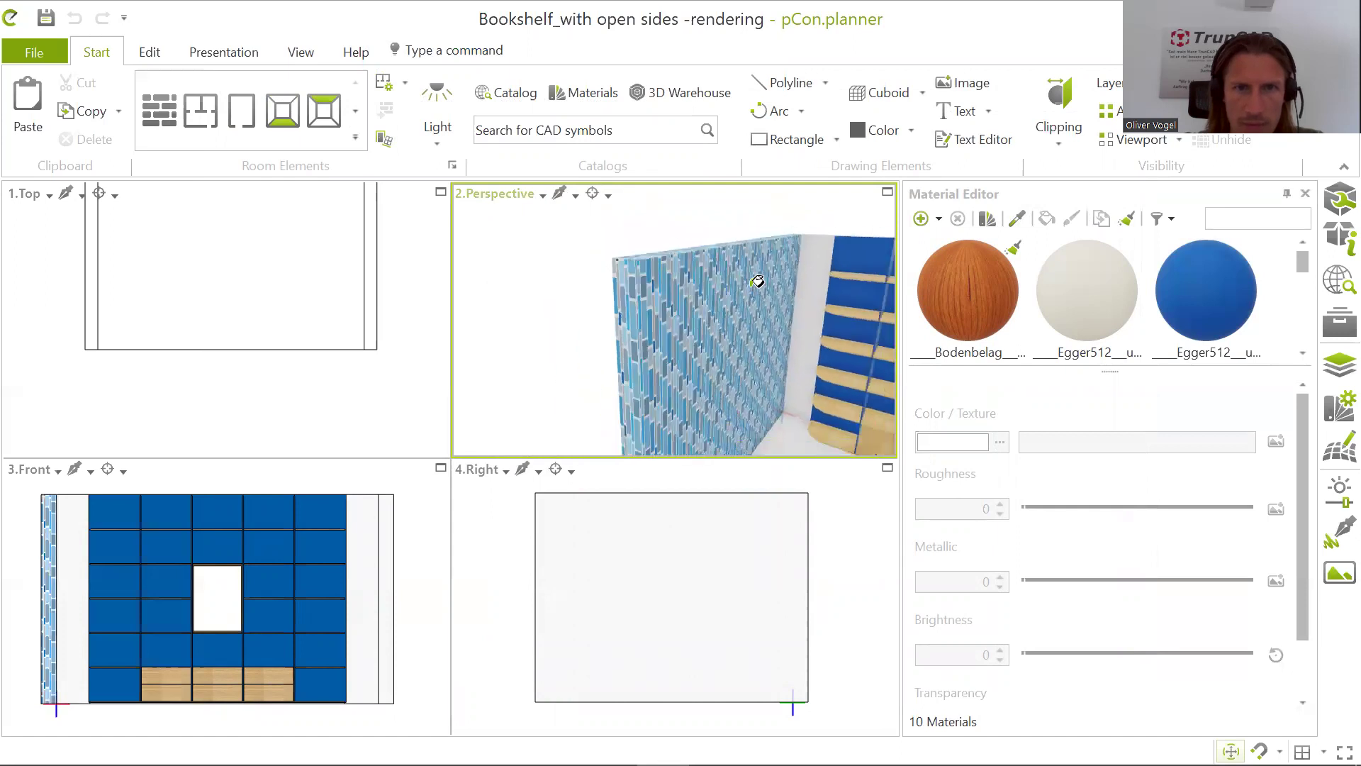
# Step: Apply the Retro blue wallpaper to the back wall behind the bookshelf and to the left wall's outer face
pyautogui.scroll(4, 817, 256)
pyautogui.click(820, 259)
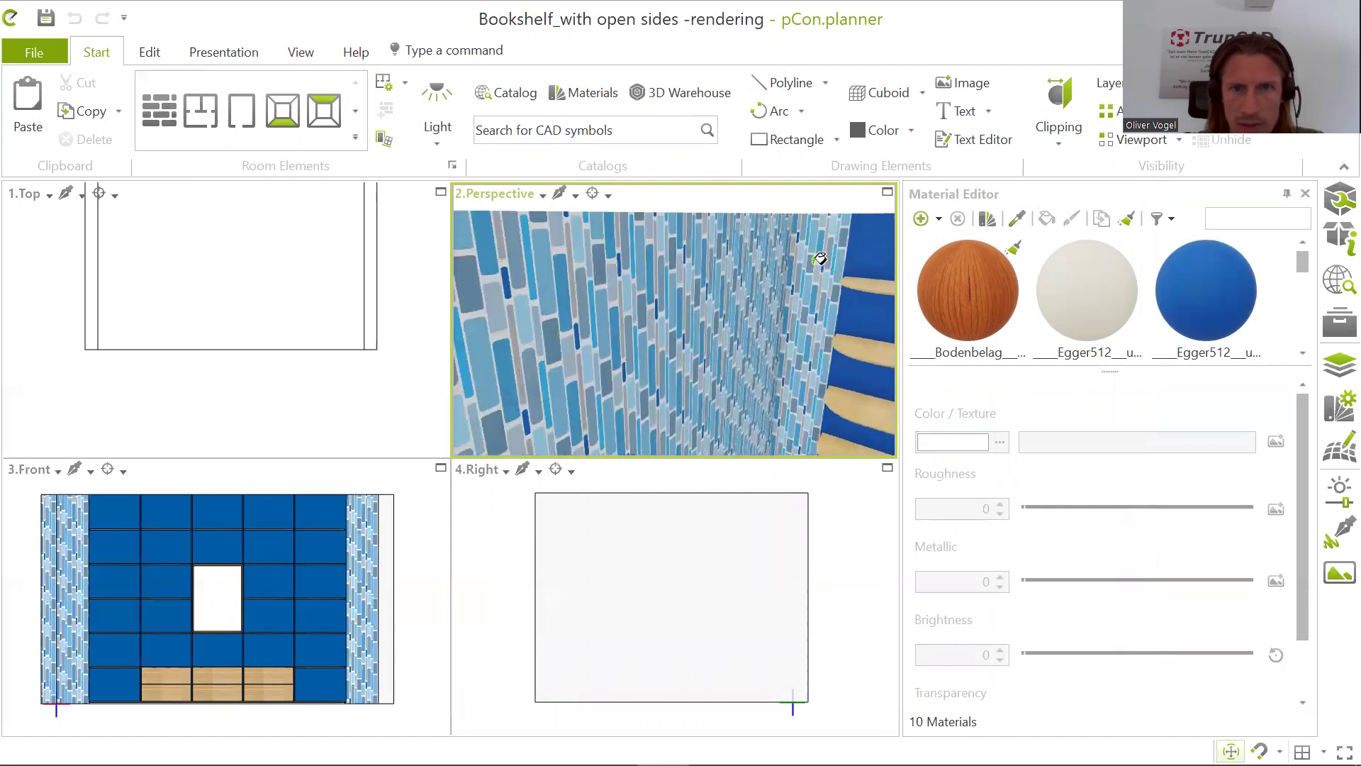
pyautogui.scroll(-5, 820, 259)
pyautogui.moveTo(741, 303); pyautogui.dragTo(650, 300, button='middle')
pyautogui.moveTo(649, 304); pyautogui.dragTo(728, 325, button='right')
pyautogui.scroll(2, 600, 239)
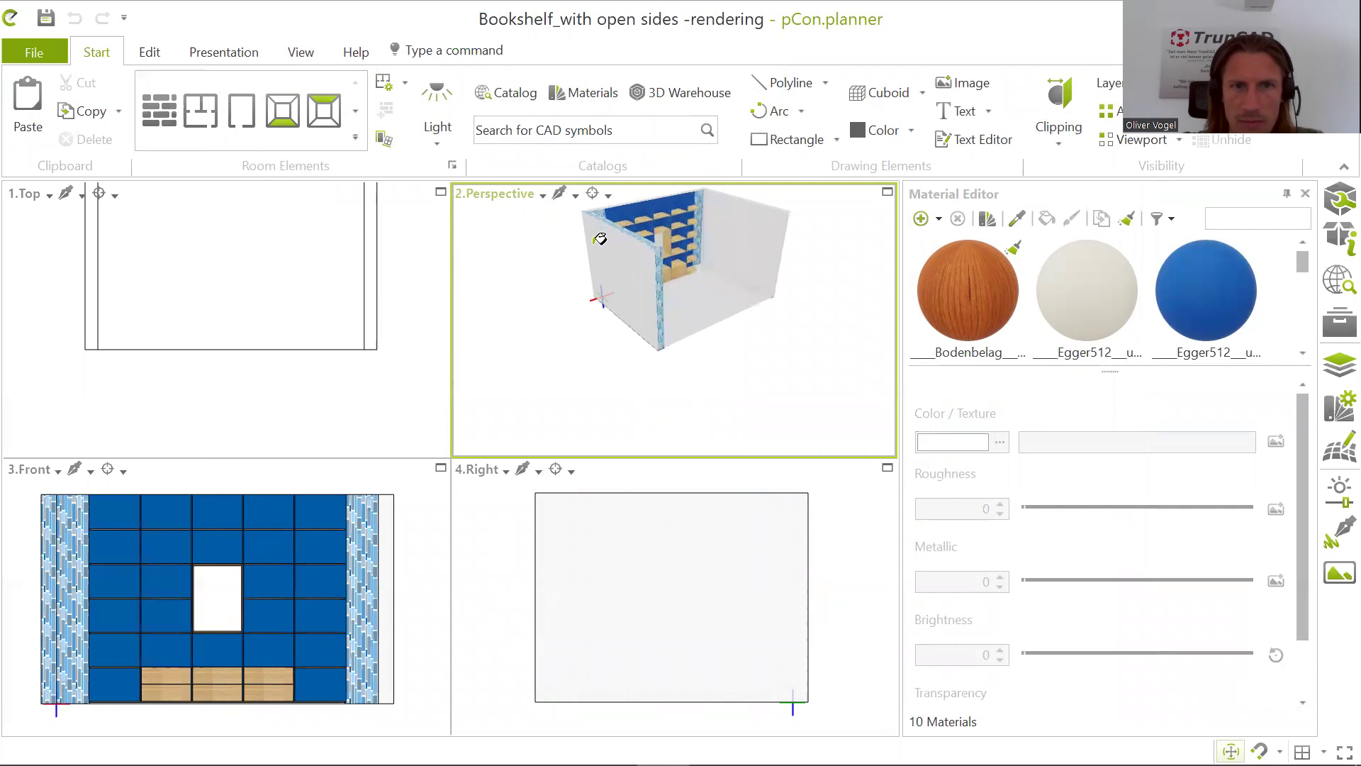
pyautogui.scroll(1, 600, 239)
pyautogui.click(602, 283)
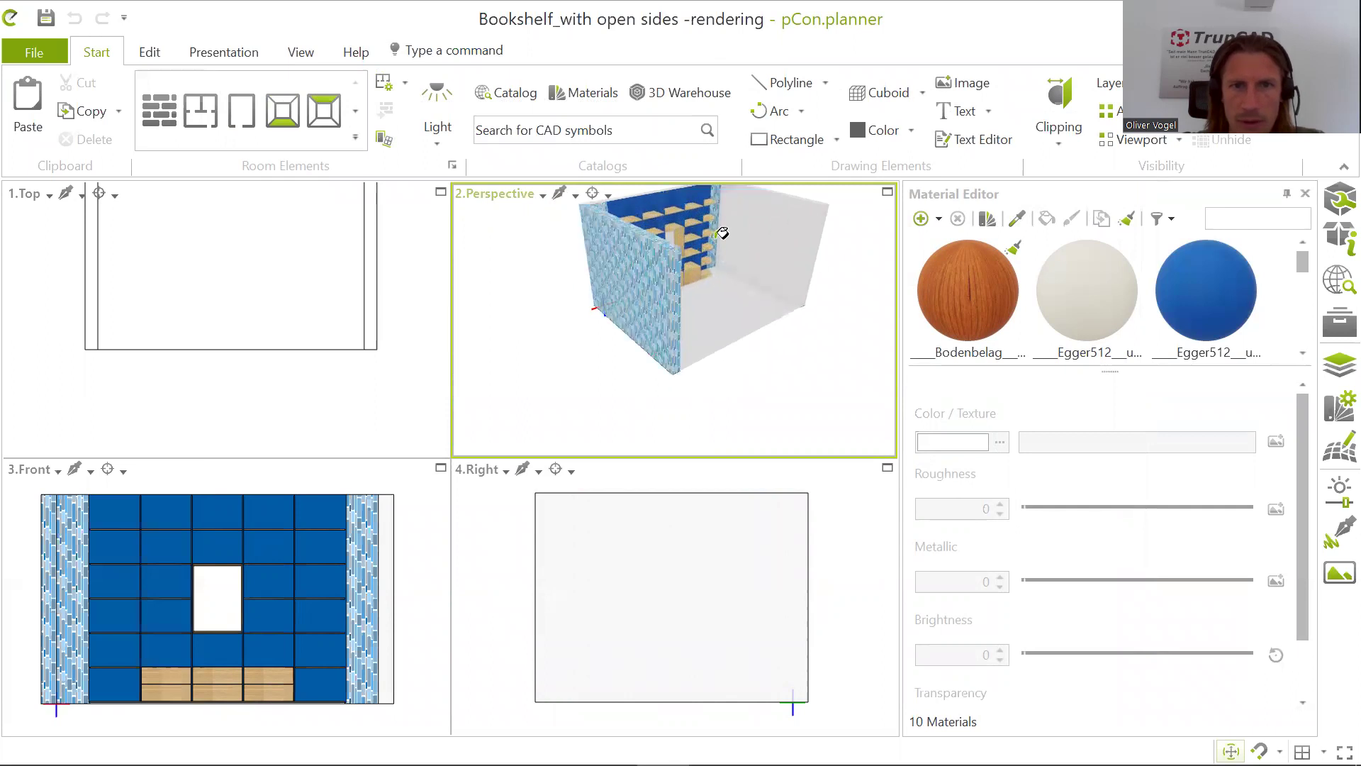
pyautogui.scroll(-1, 734, 244)
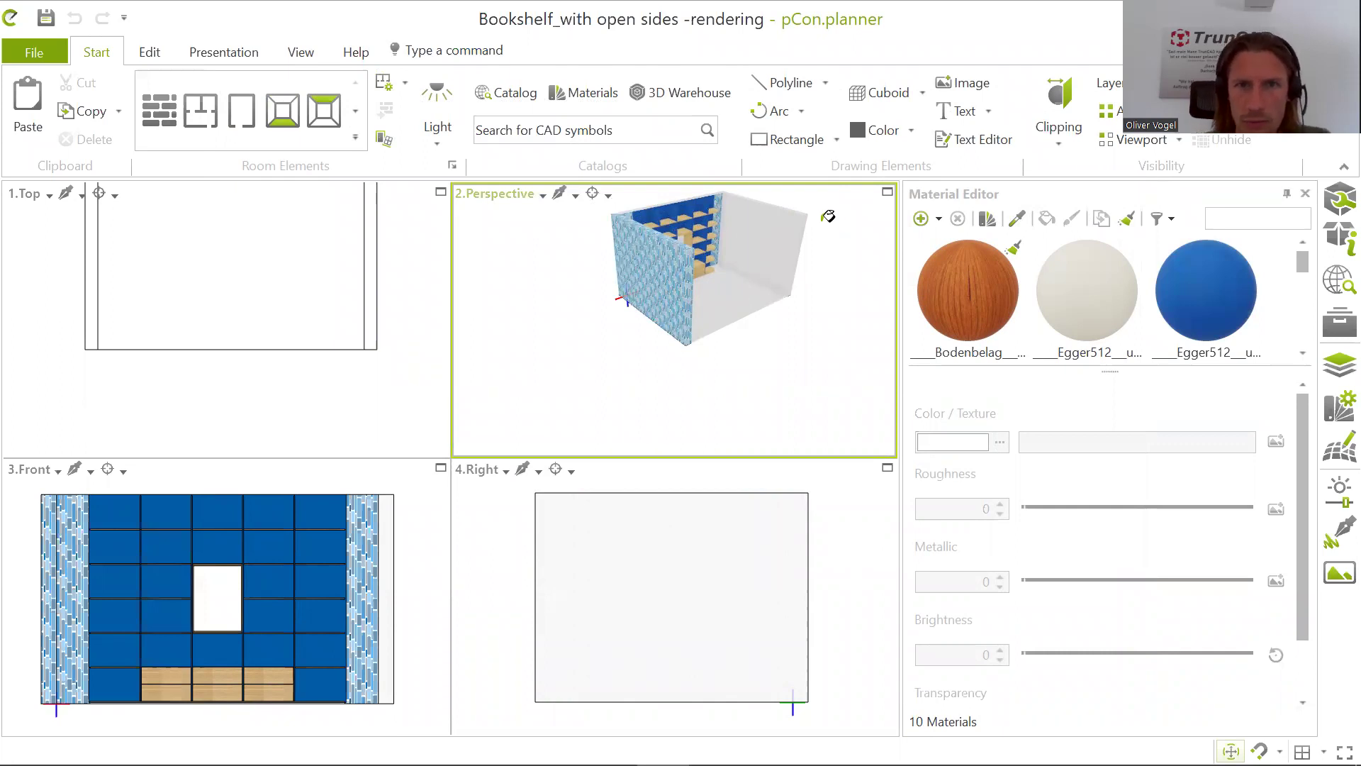
pyautogui.scroll(2, 828, 215)
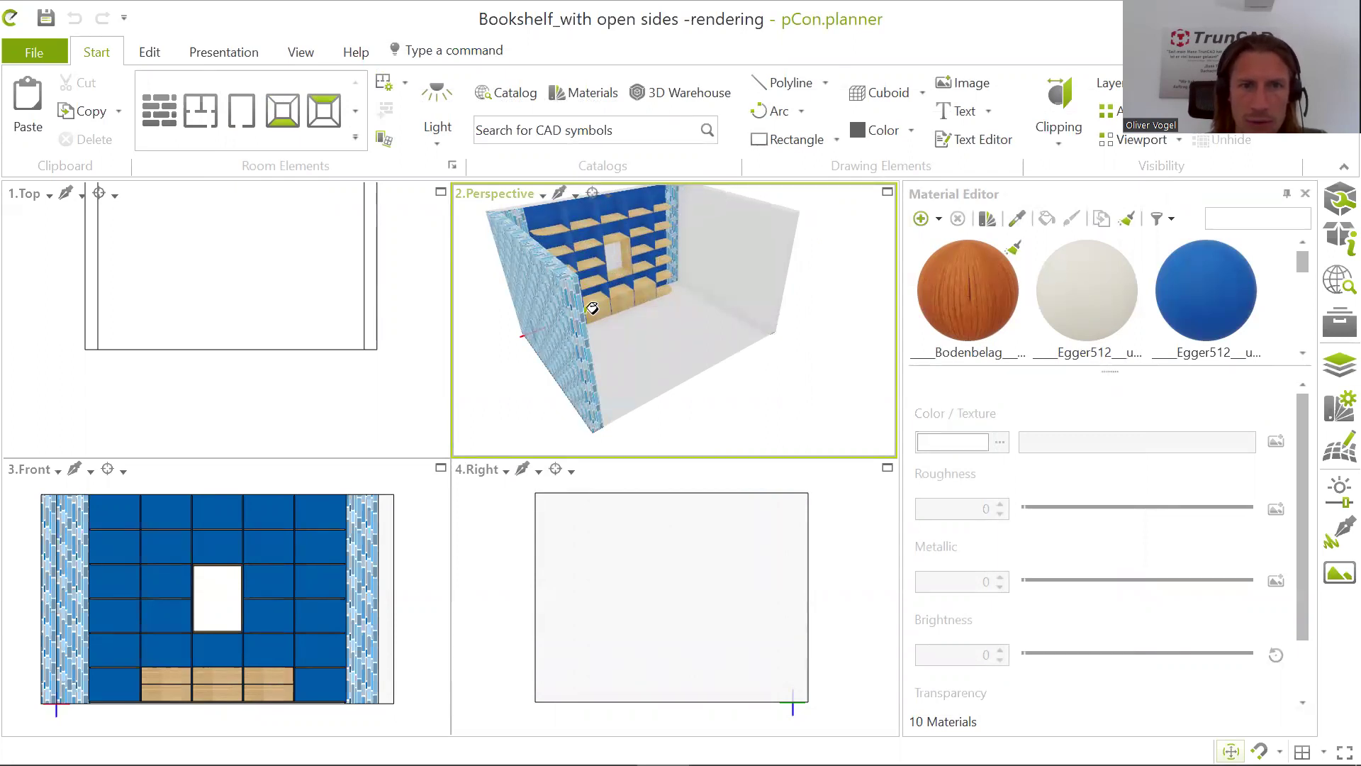
# Step: Pick the Classic 02 wallpaper from the Wallpaper category of the online materials catalog
pyautogui.click(586, 97)
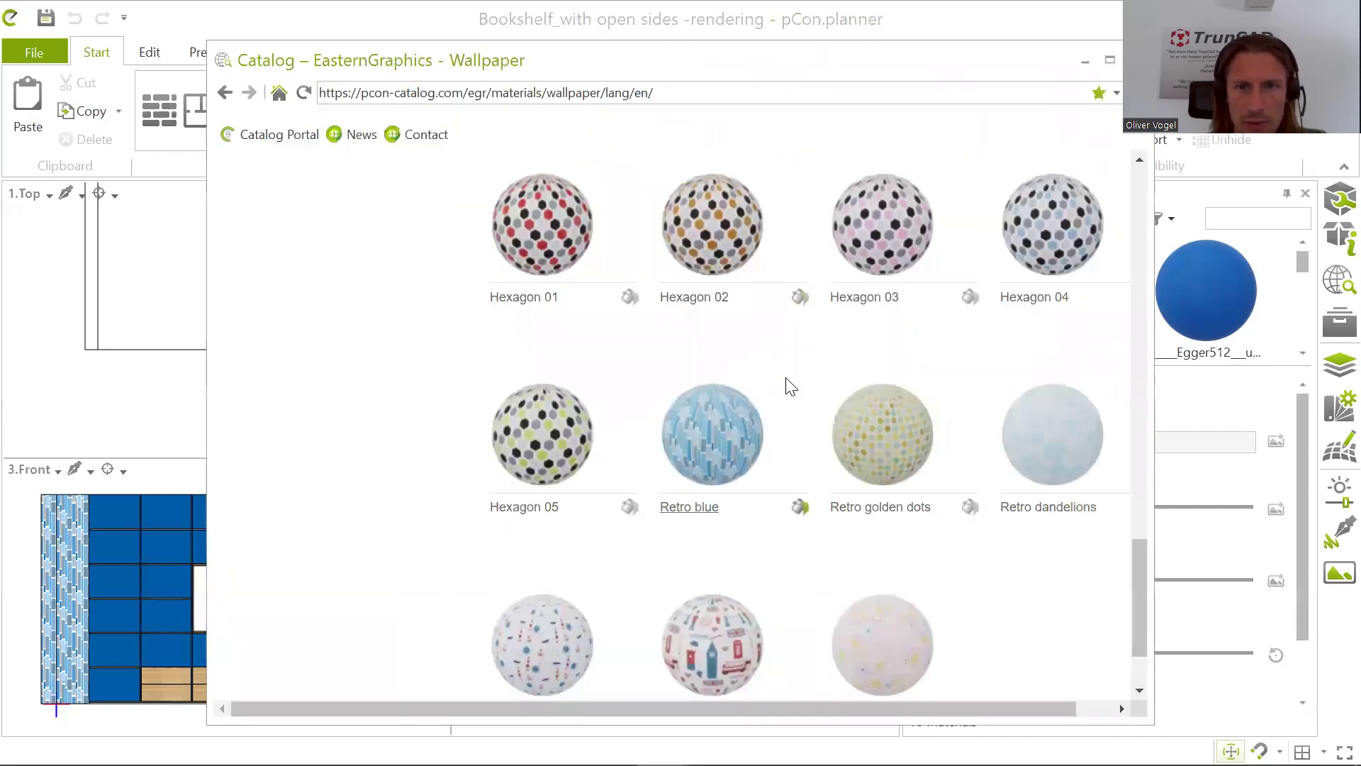
pyautogui.scroll(-2, 800, 391)
pyautogui.scroll(12, 800, 392)
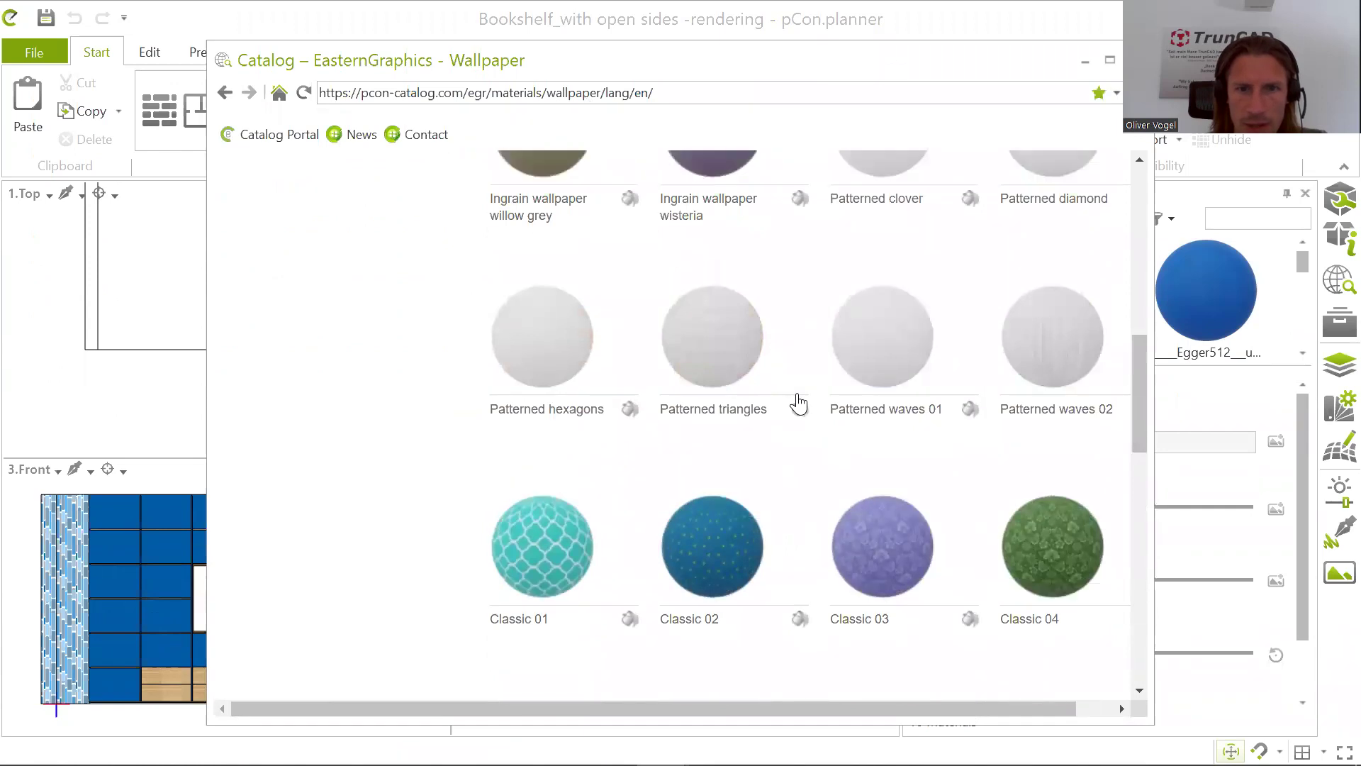
pyautogui.scroll(6, 798, 403)
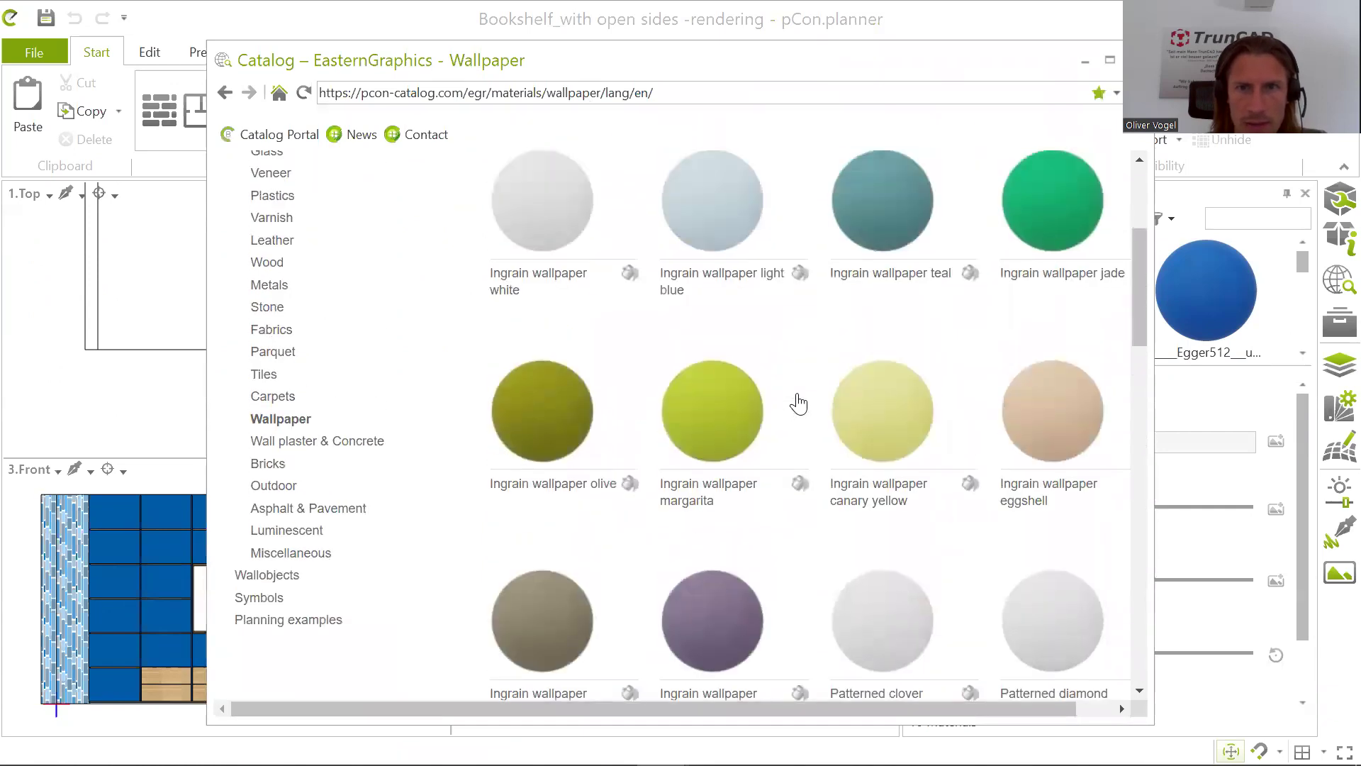
pyautogui.scroll(-6, 799, 403)
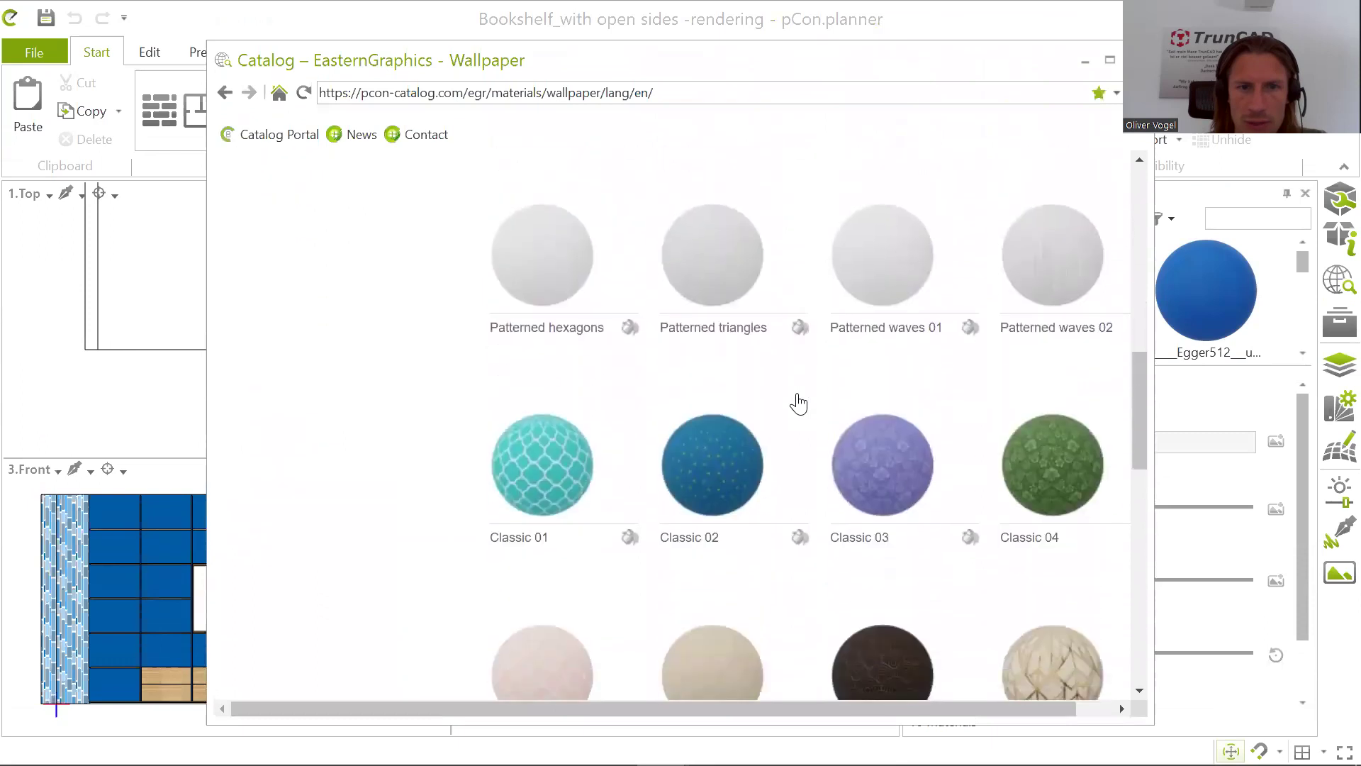
pyautogui.click(726, 450)
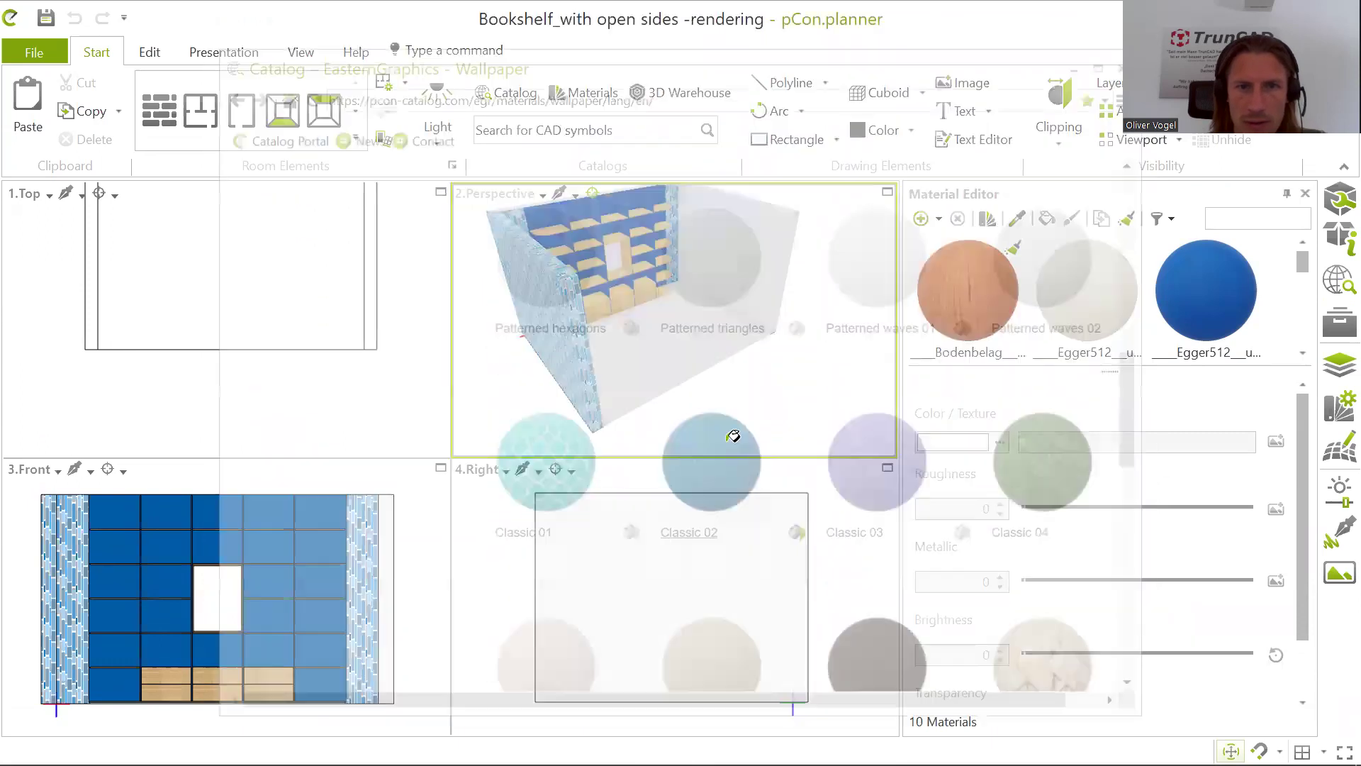
# Step: Apply the Classic 02 wallpaper to the right wall's inner face and front end face
pyautogui.click(761, 232)
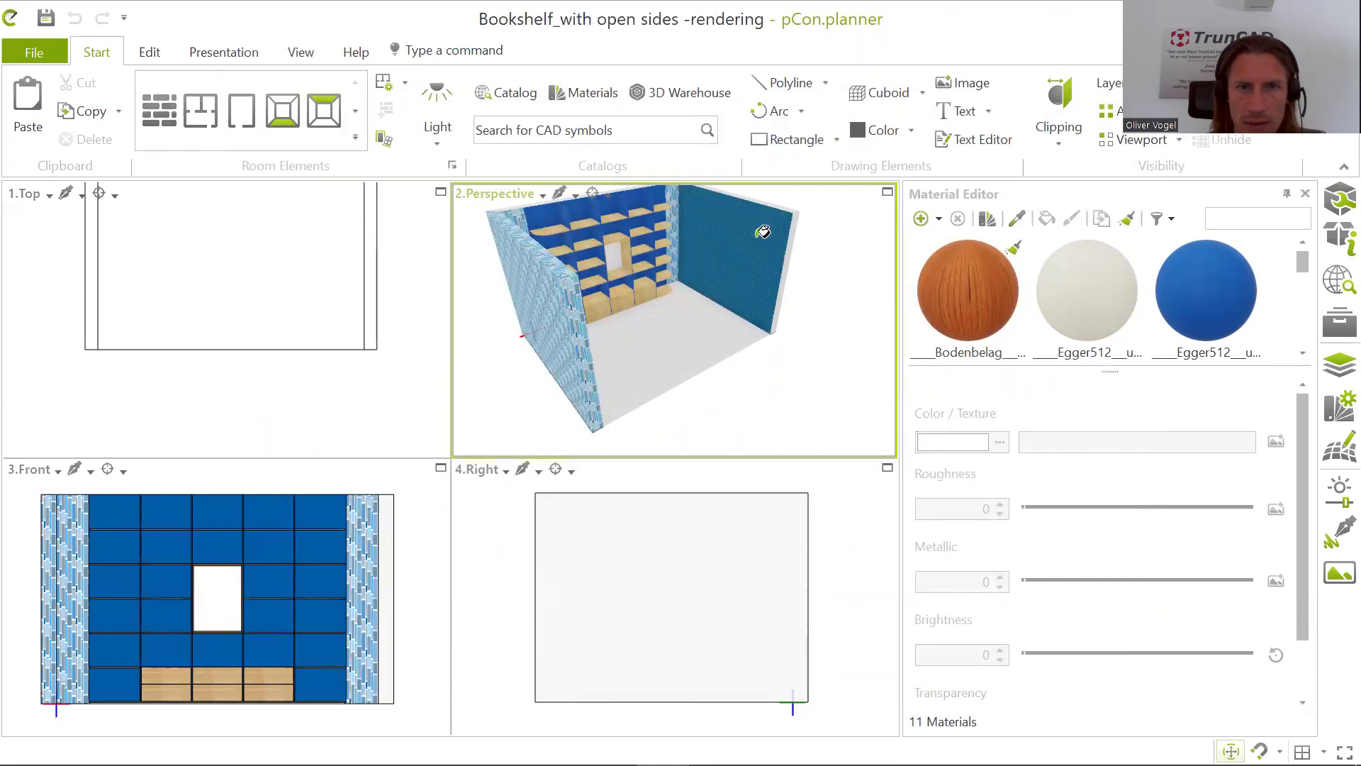
pyautogui.scroll(3, 812, 219)
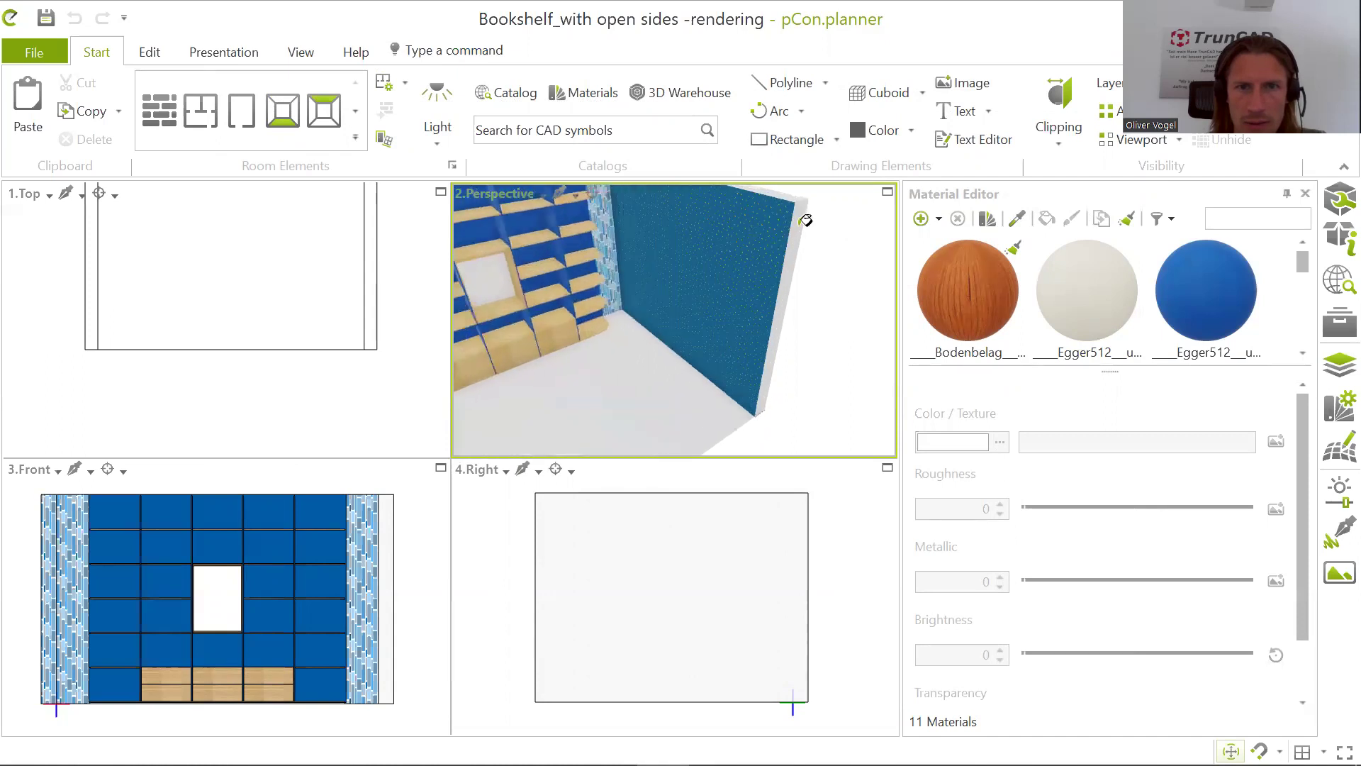
pyautogui.scroll(-2, 830, 218)
pyautogui.moveTo(833, 260); pyautogui.dragTo(819, 327, button='middle')
pyautogui.scroll(-2, 747, 277)
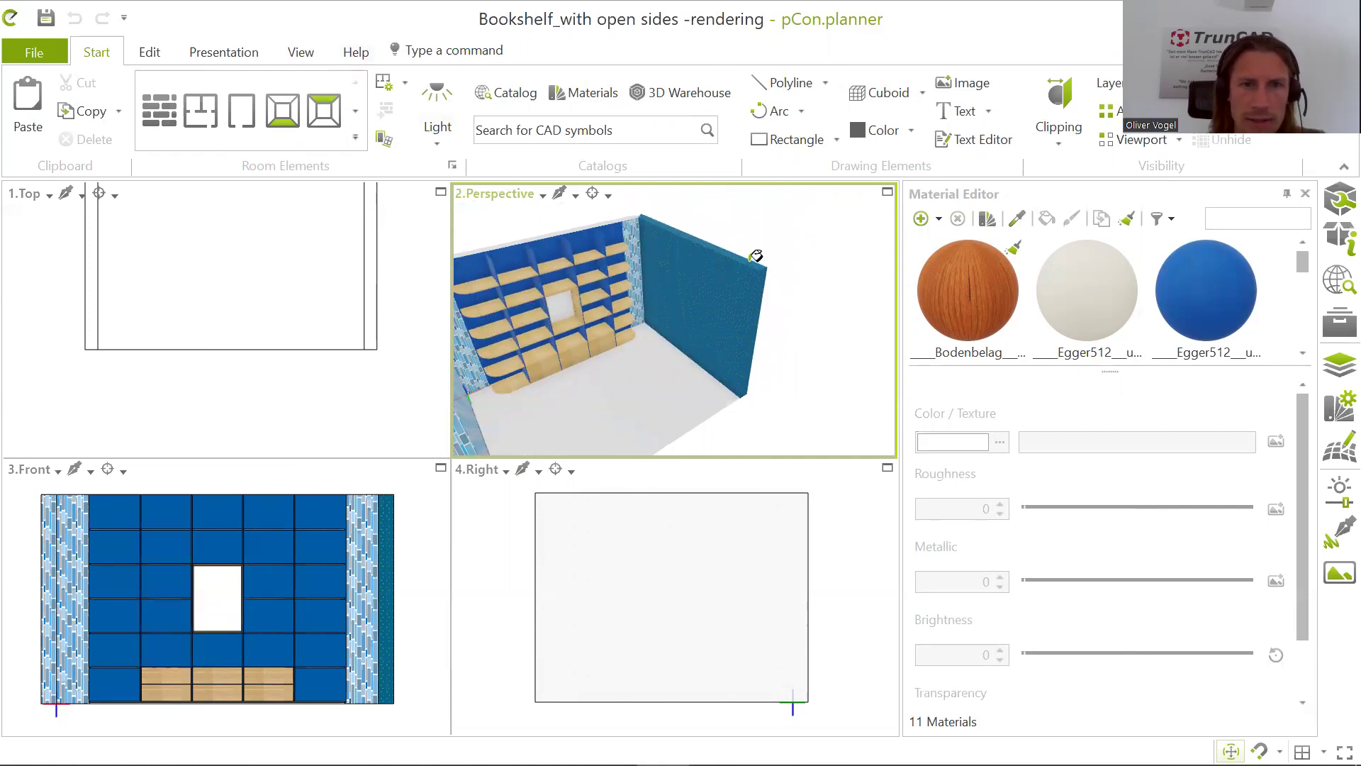
pyautogui.scroll(-3, 756, 256)
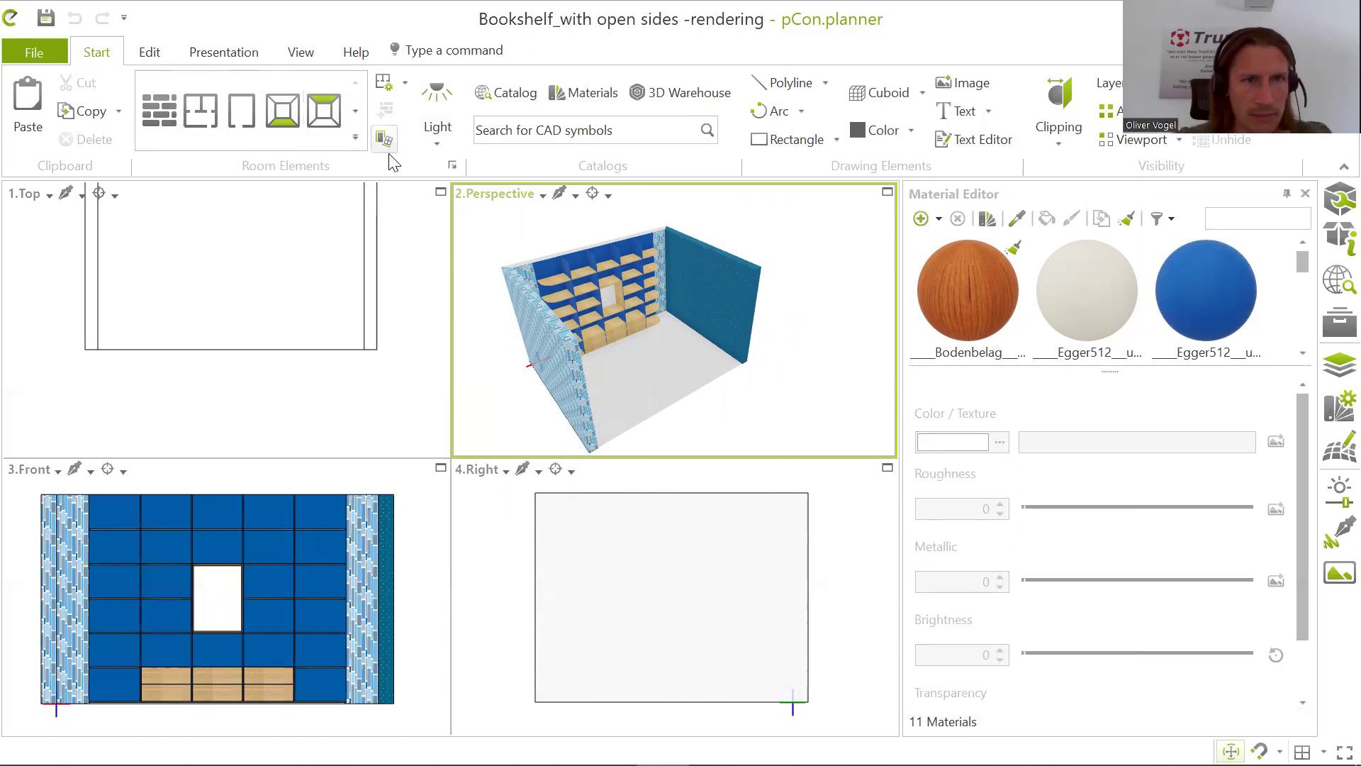
# Step: Insert a rectangular window from the room elements into the right wall of the room
pyautogui.click(356, 114)
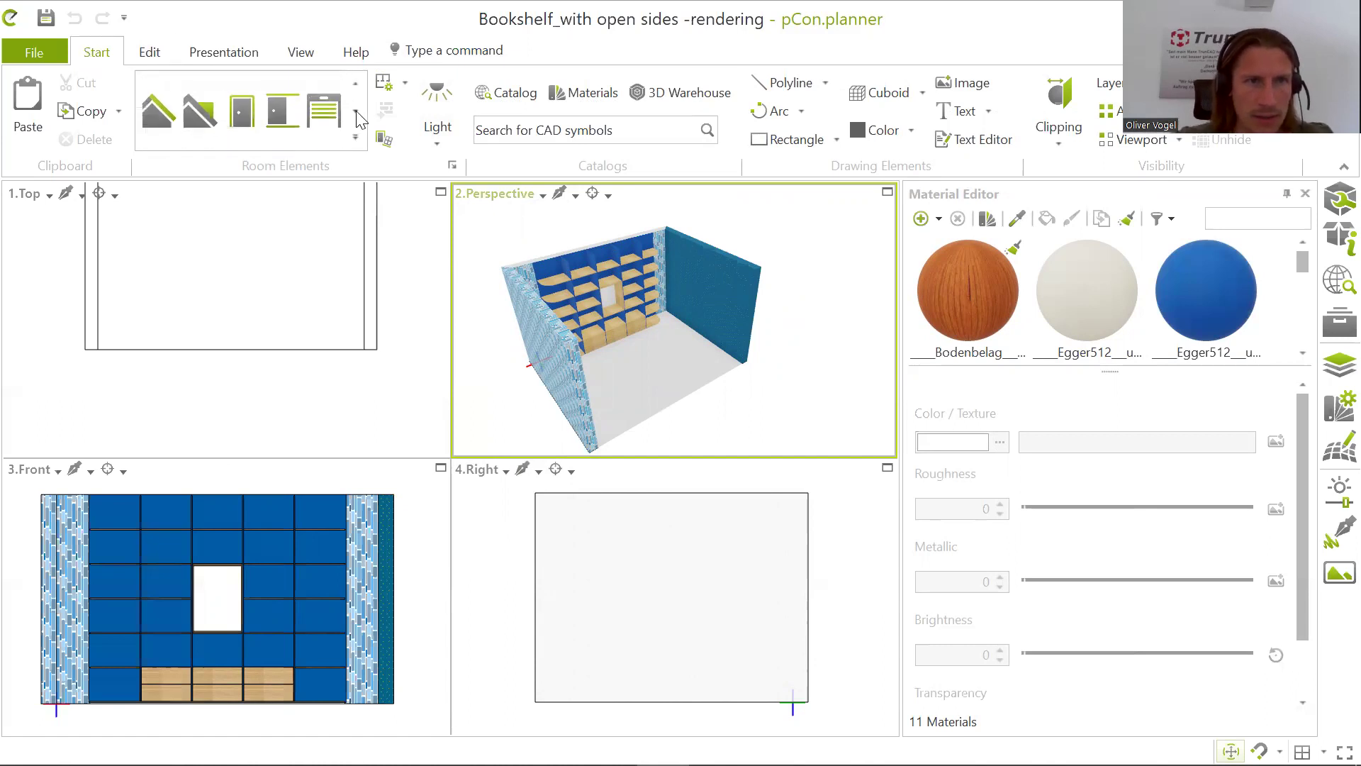
pyautogui.click(357, 114)
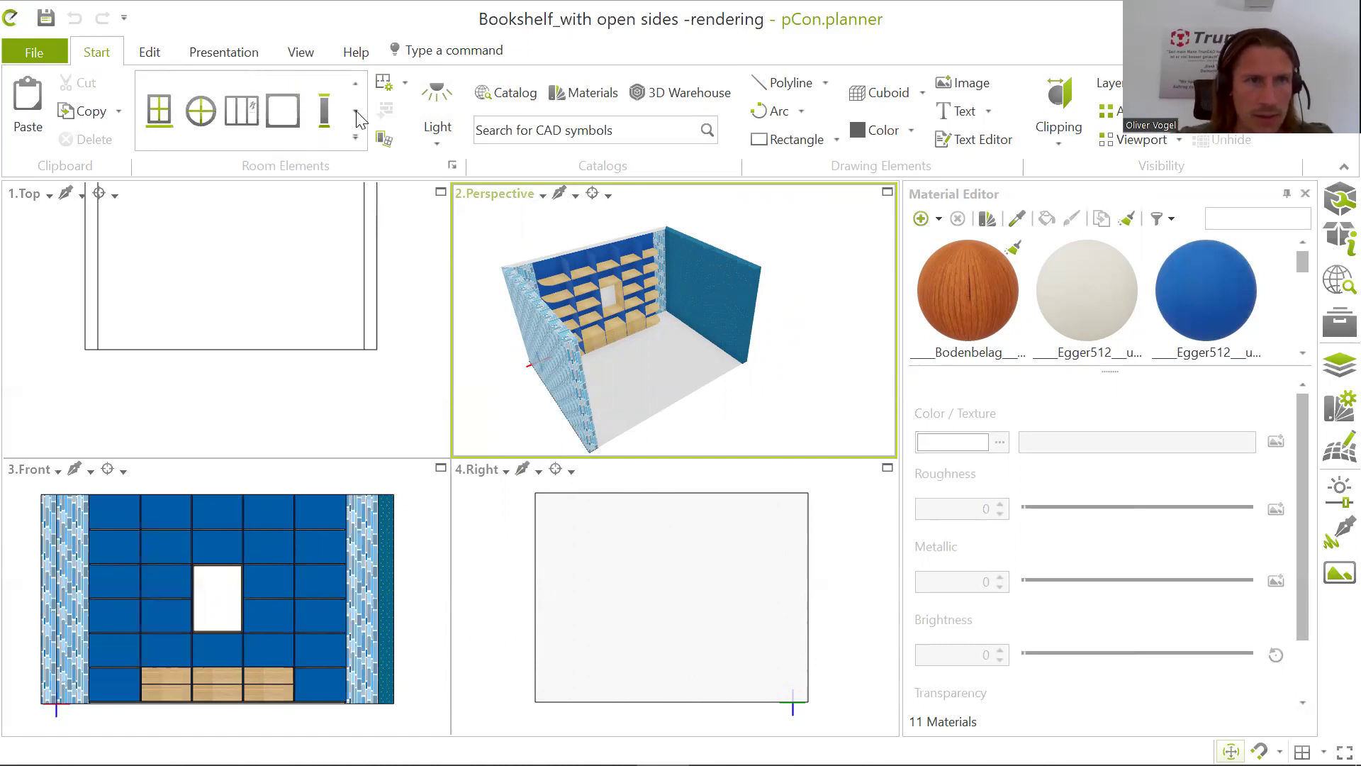
pyautogui.click(160, 111)
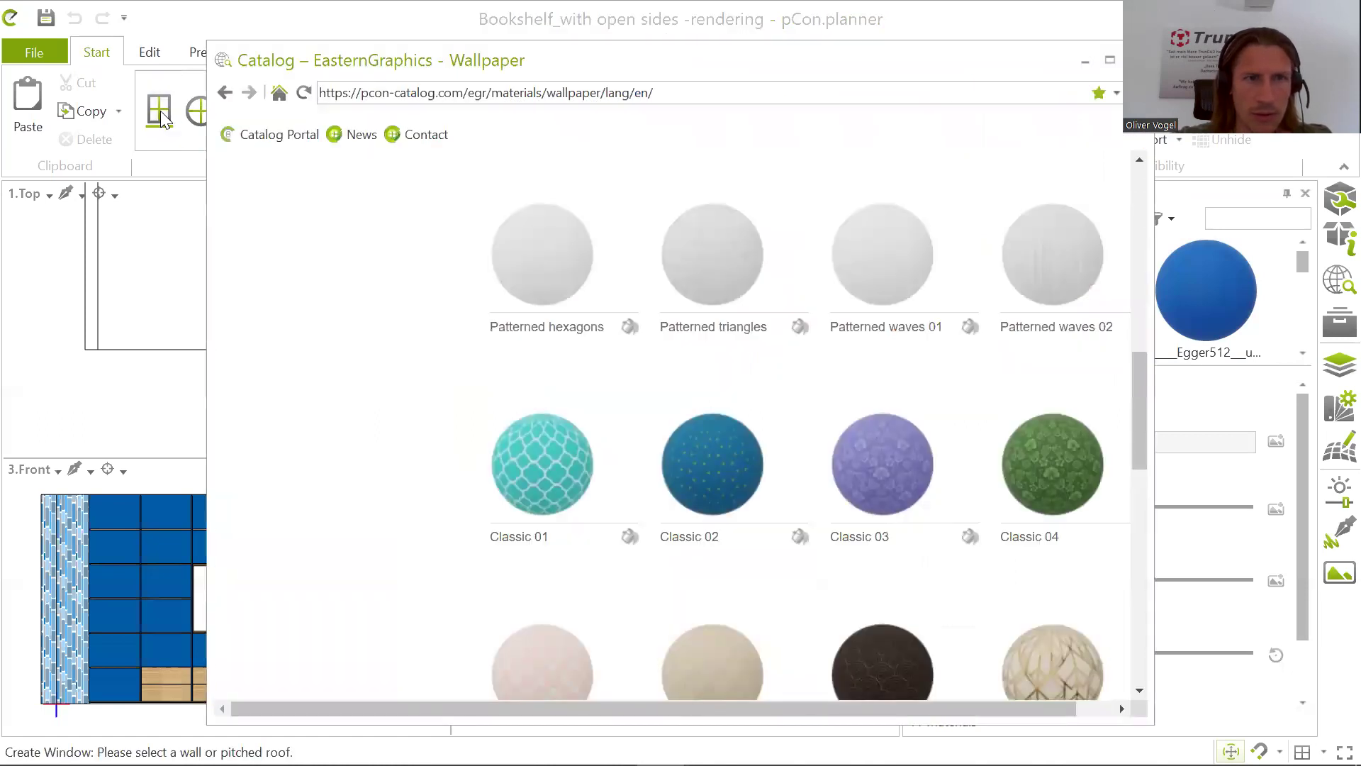
pyautogui.click(160, 118)
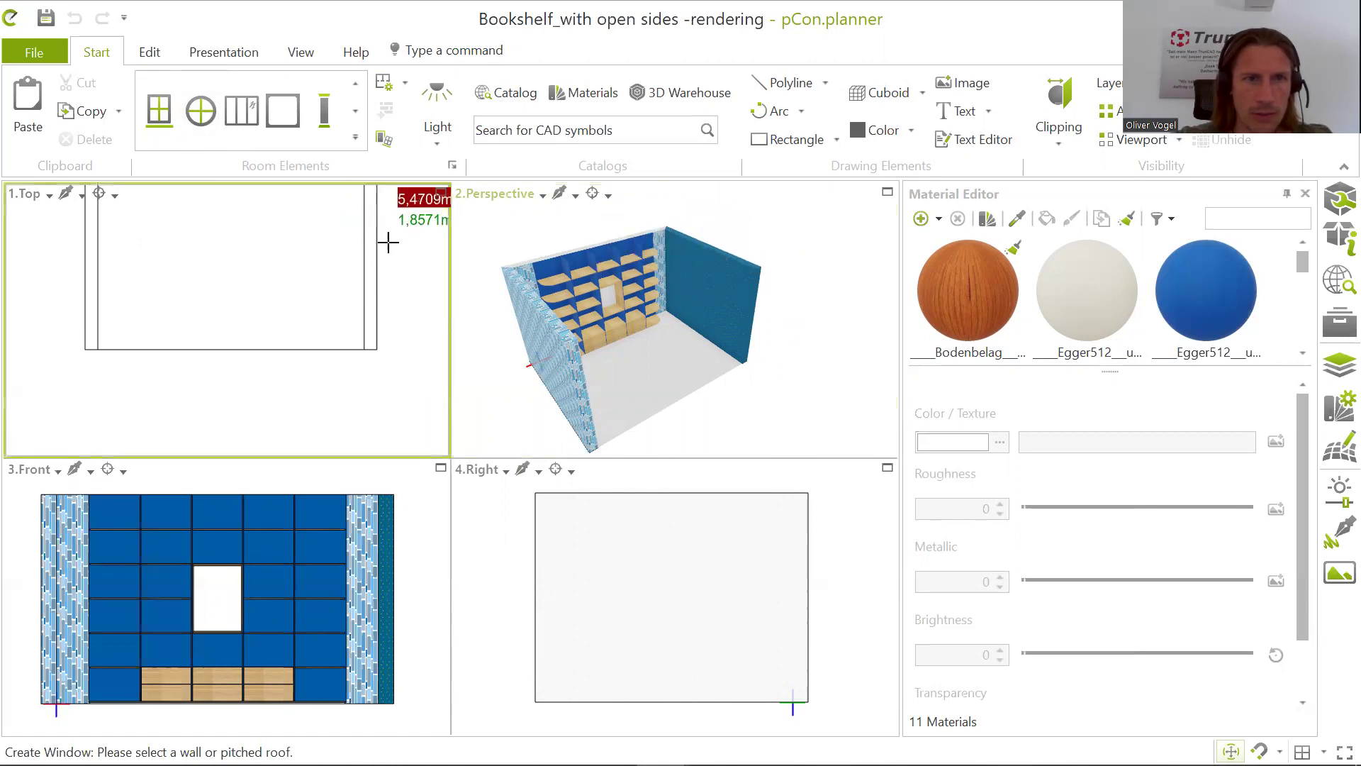
pyautogui.moveTo(387, 269); pyautogui.dragTo(388, 336, button='middle')
pyautogui.scroll(3, 362, 292)
pyautogui.scroll(-2, 363, 292)
pyautogui.scroll(-2, 362, 292)
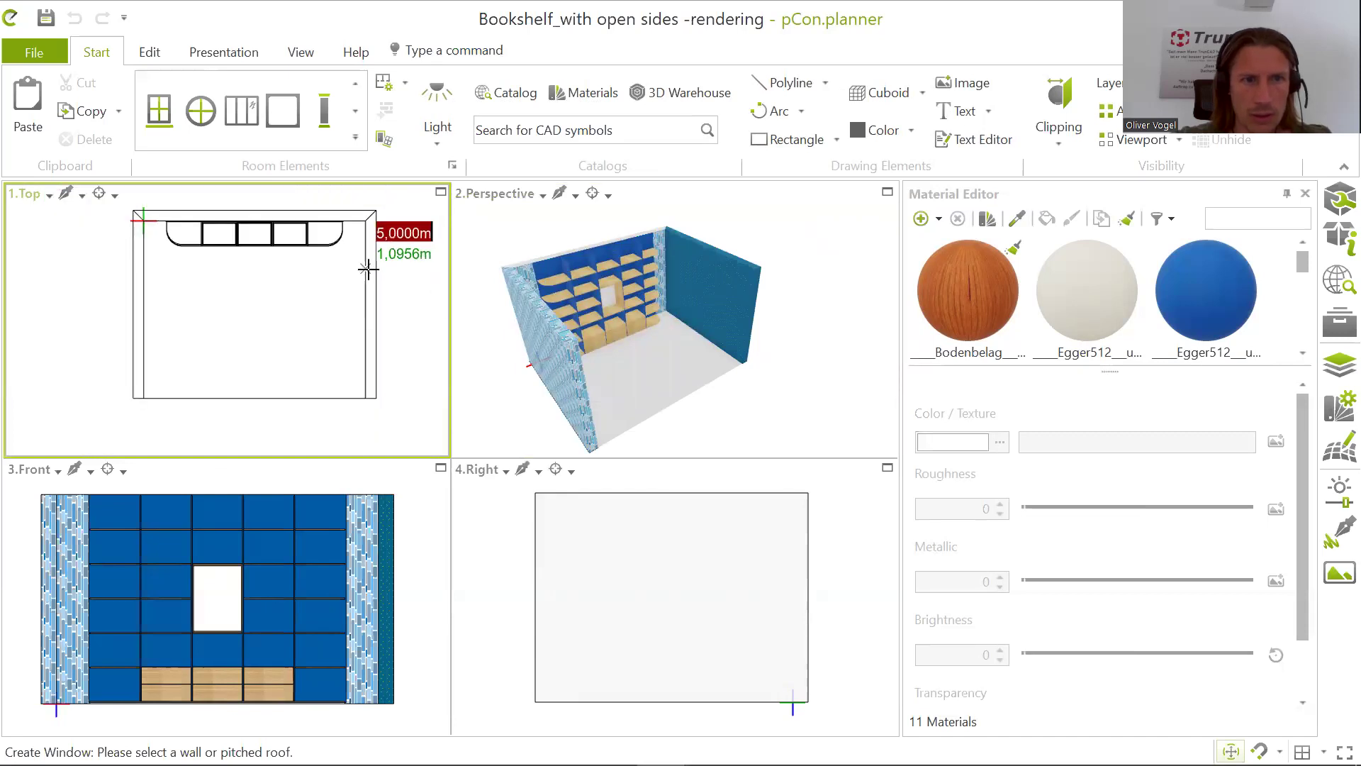
pyautogui.click(374, 289)
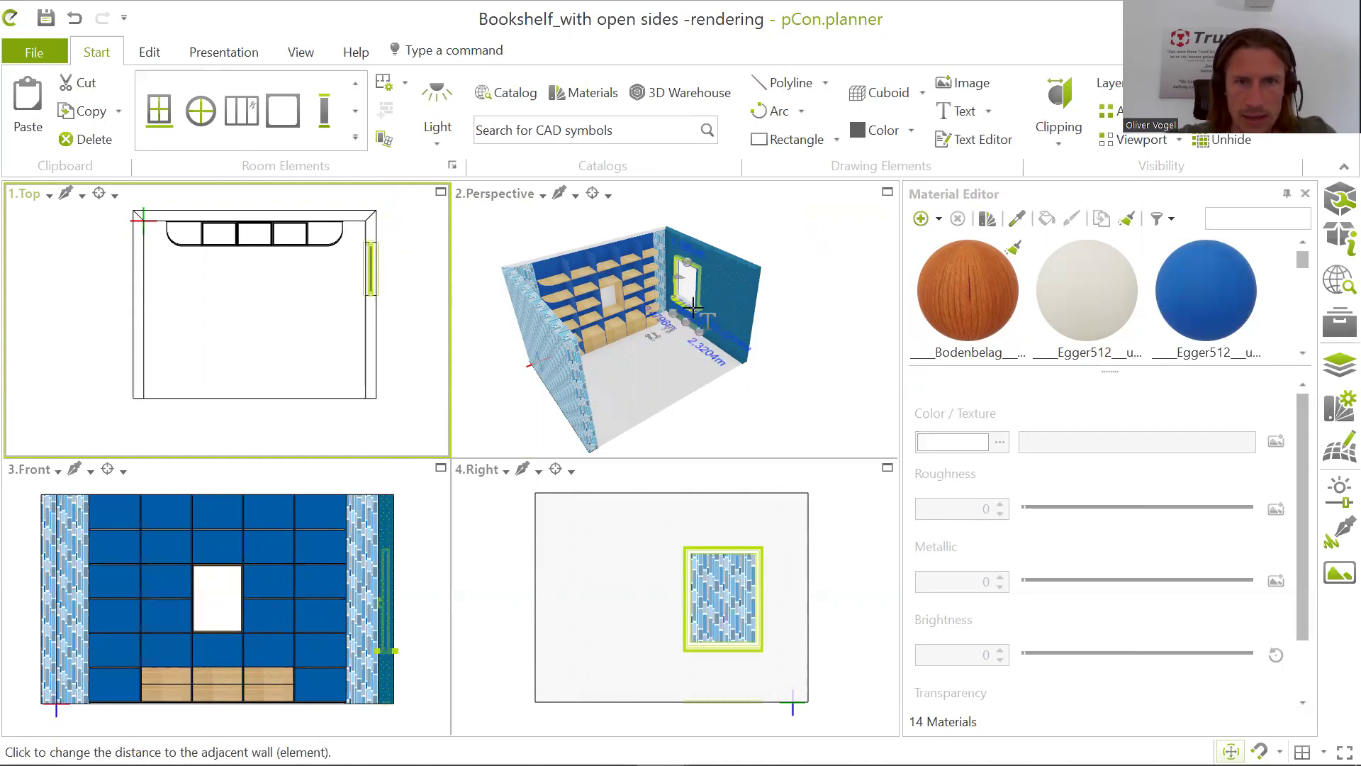
# Step: Slide the window along the right wall toward the open front, leaving about 1.4 m to the back wall
pyautogui.click(371, 275)
pyautogui.moveTo(370, 278); pyautogui.dragTo(365, 312)
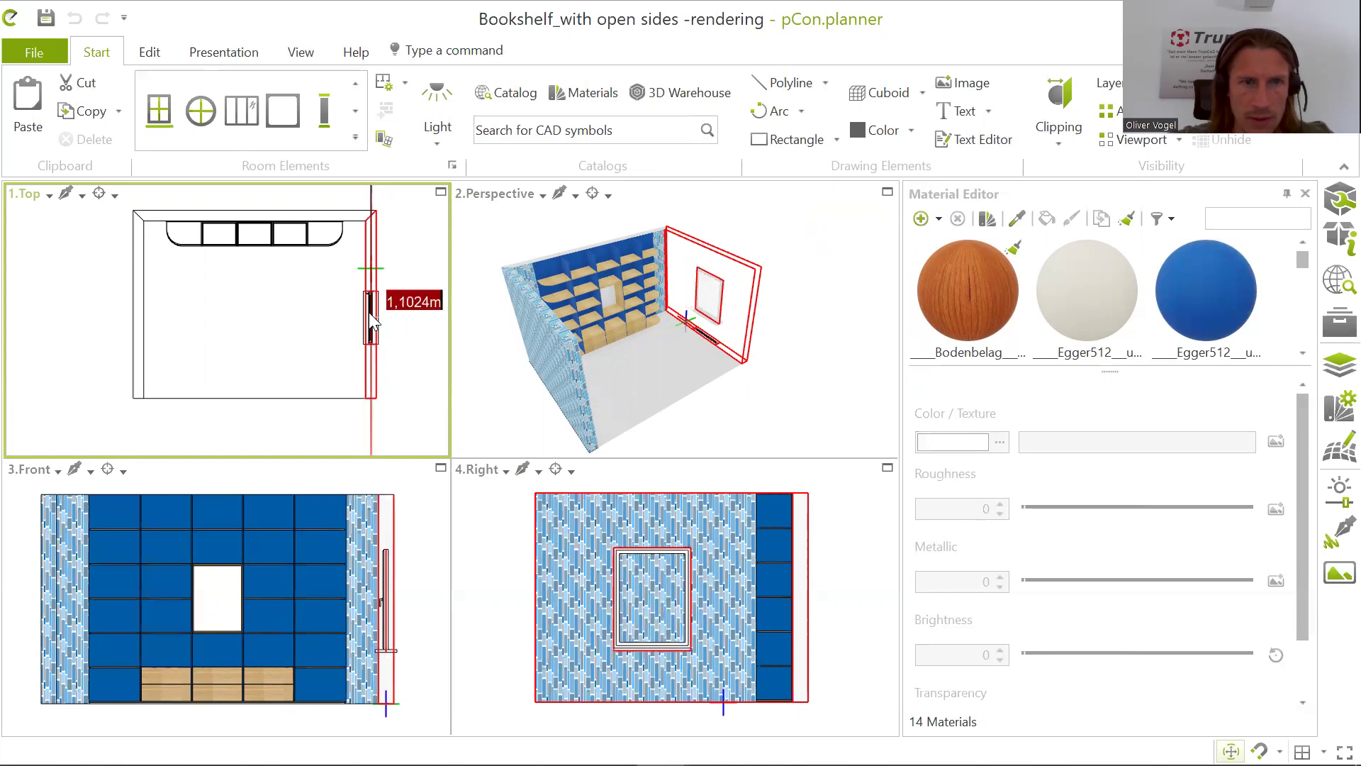
pyautogui.click(369, 312)
# Step: Widen the window to about 2 m by extending both of its ends along the wall
pyautogui.scroll(4, 379, 285)
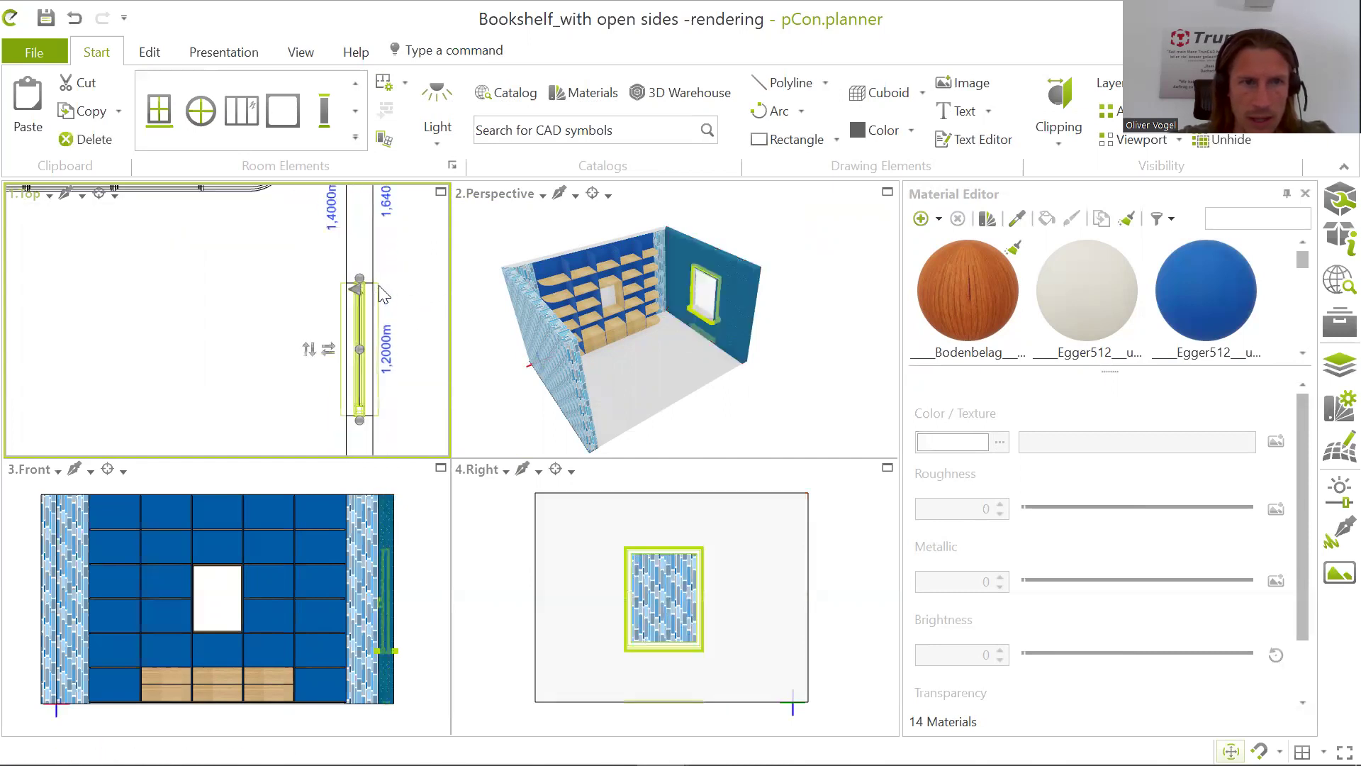
pyautogui.click(356, 278)
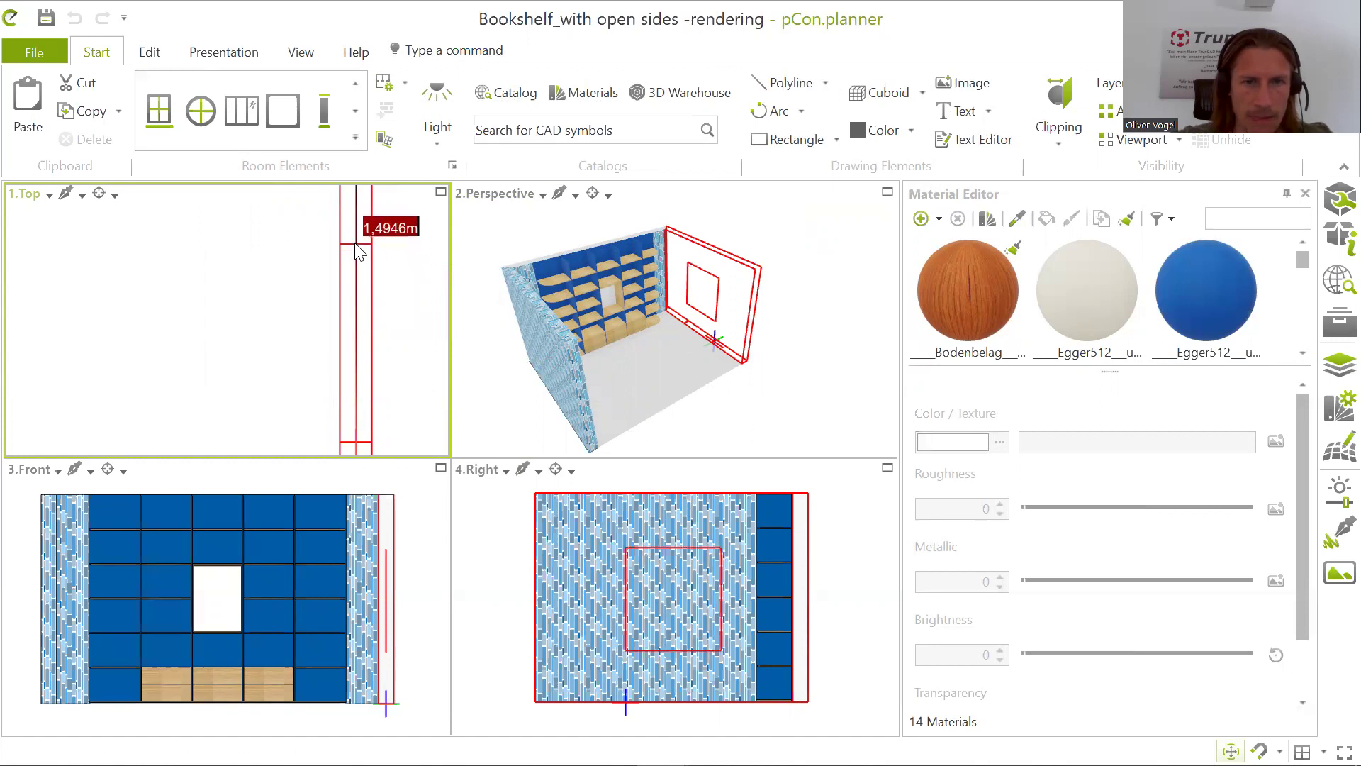
pyautogui.click(357, 248)
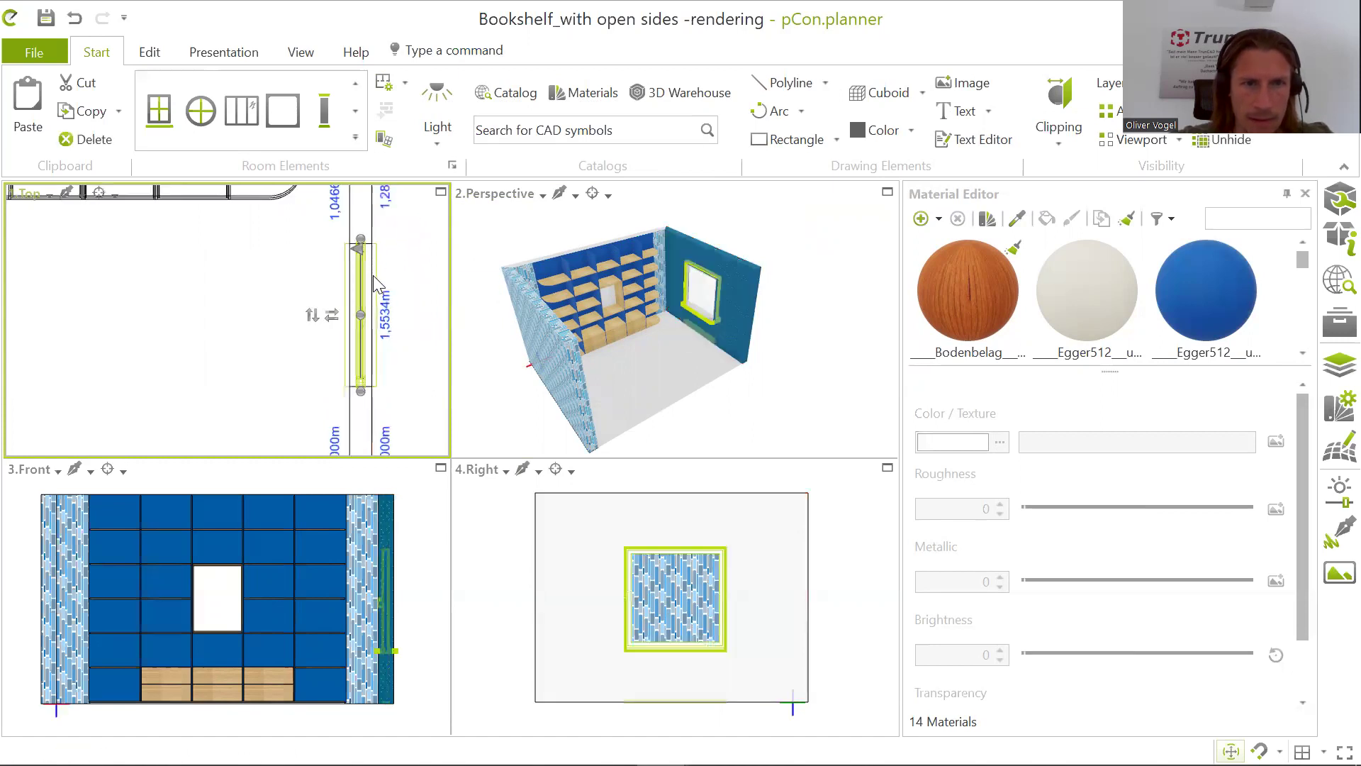
pyautogui.click(361, 390)
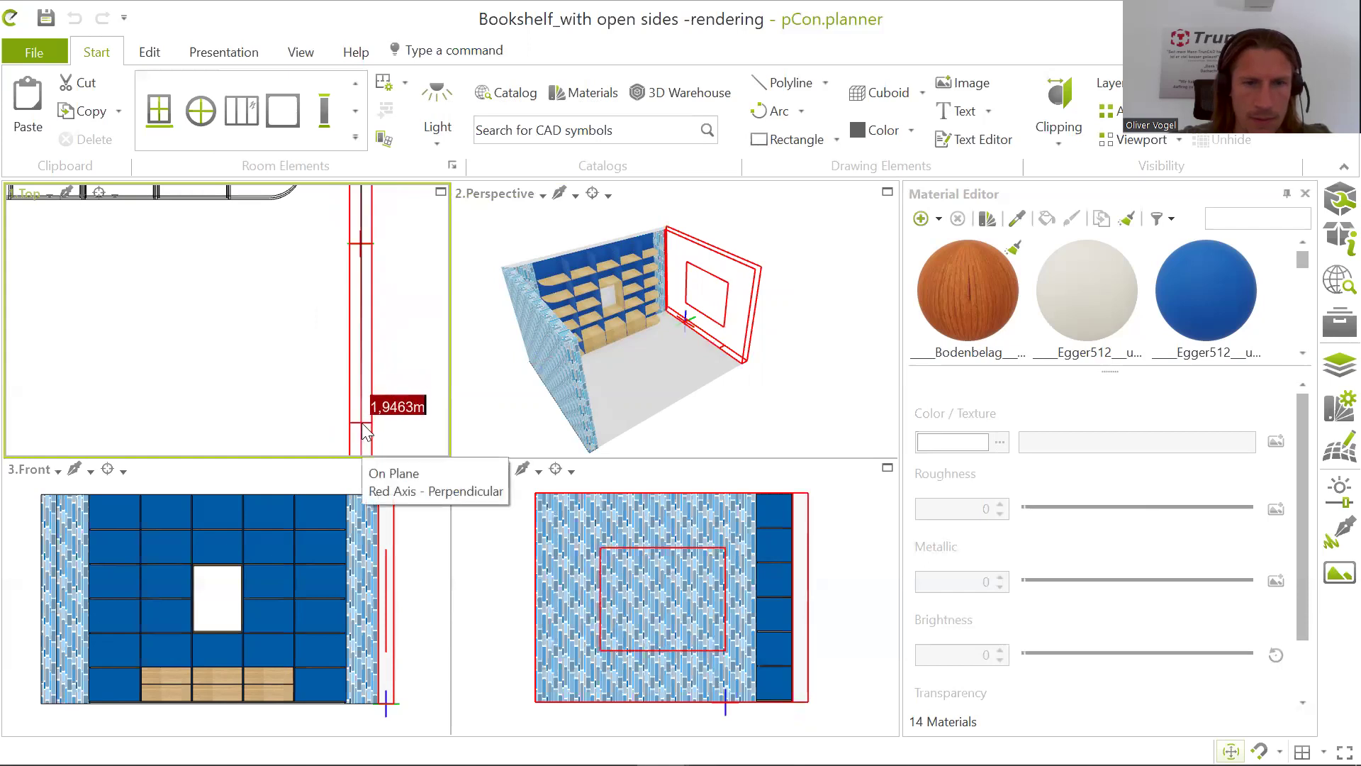
pyautogui.click(363, 430)
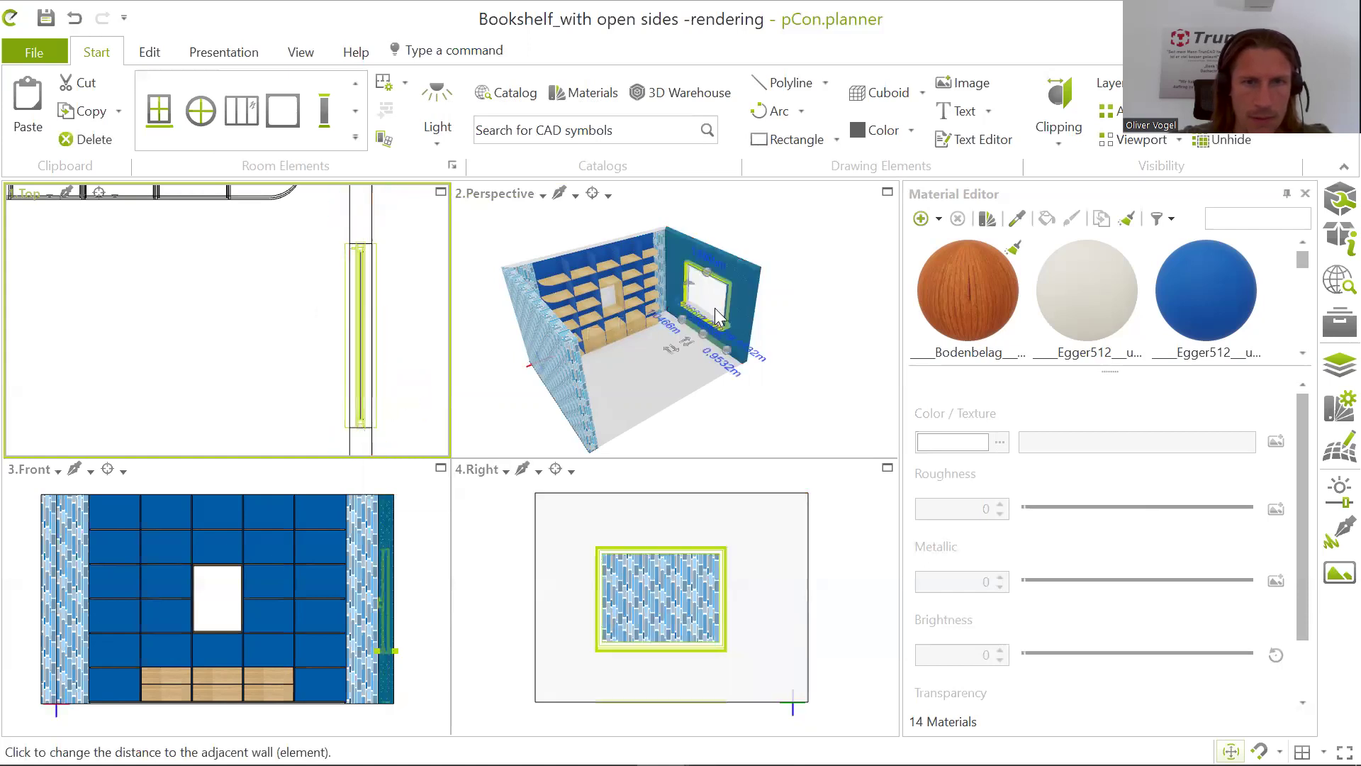
# Step: Make the window taller by raising its top edge while keeping the sill height
pyautogui.scroll(-3, 715, 312)
pyautogui.scroll(2, 715, 326)
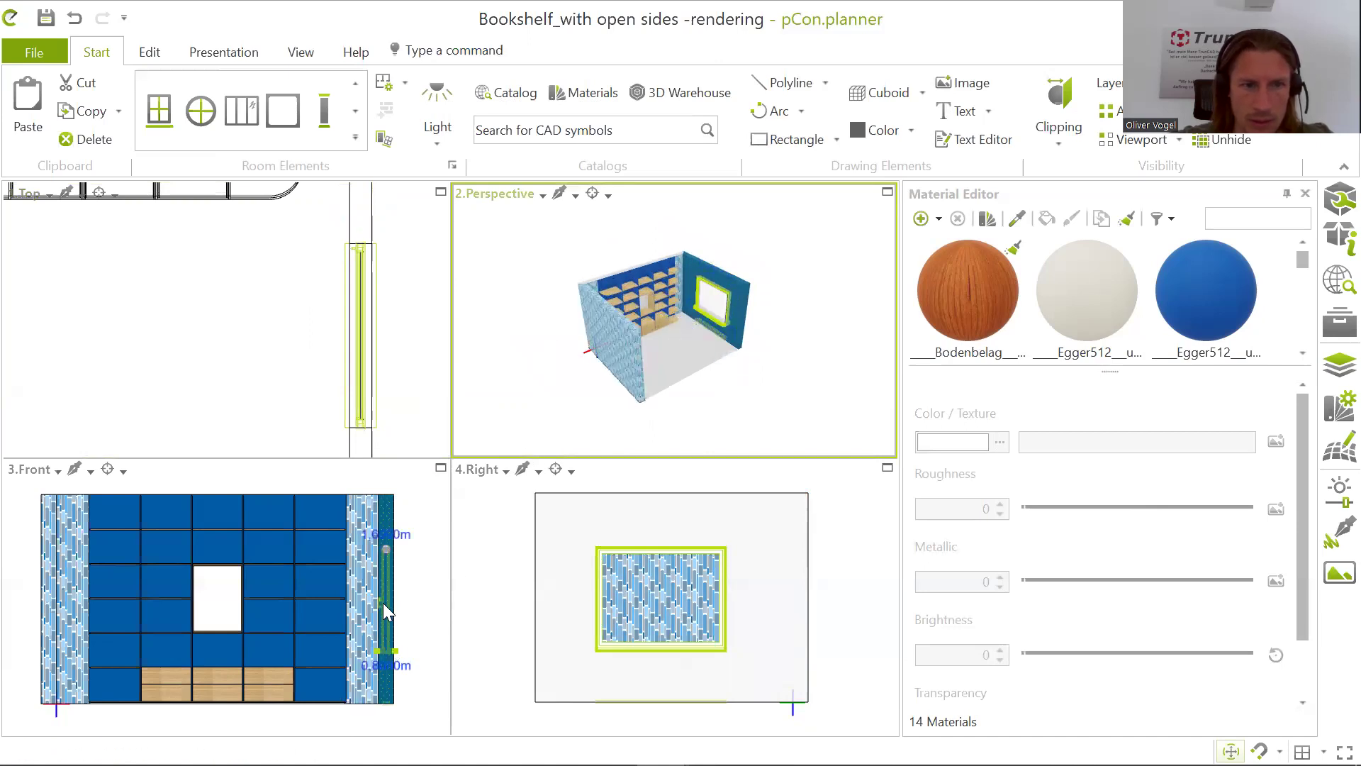
pyautogui.scroll(2, 383, 611)
pyautogui.scroll(-1, 389, 596)
pyautogui.scroll(-2, 392, 568)
pyautogui.scroll(3, 392, 567)
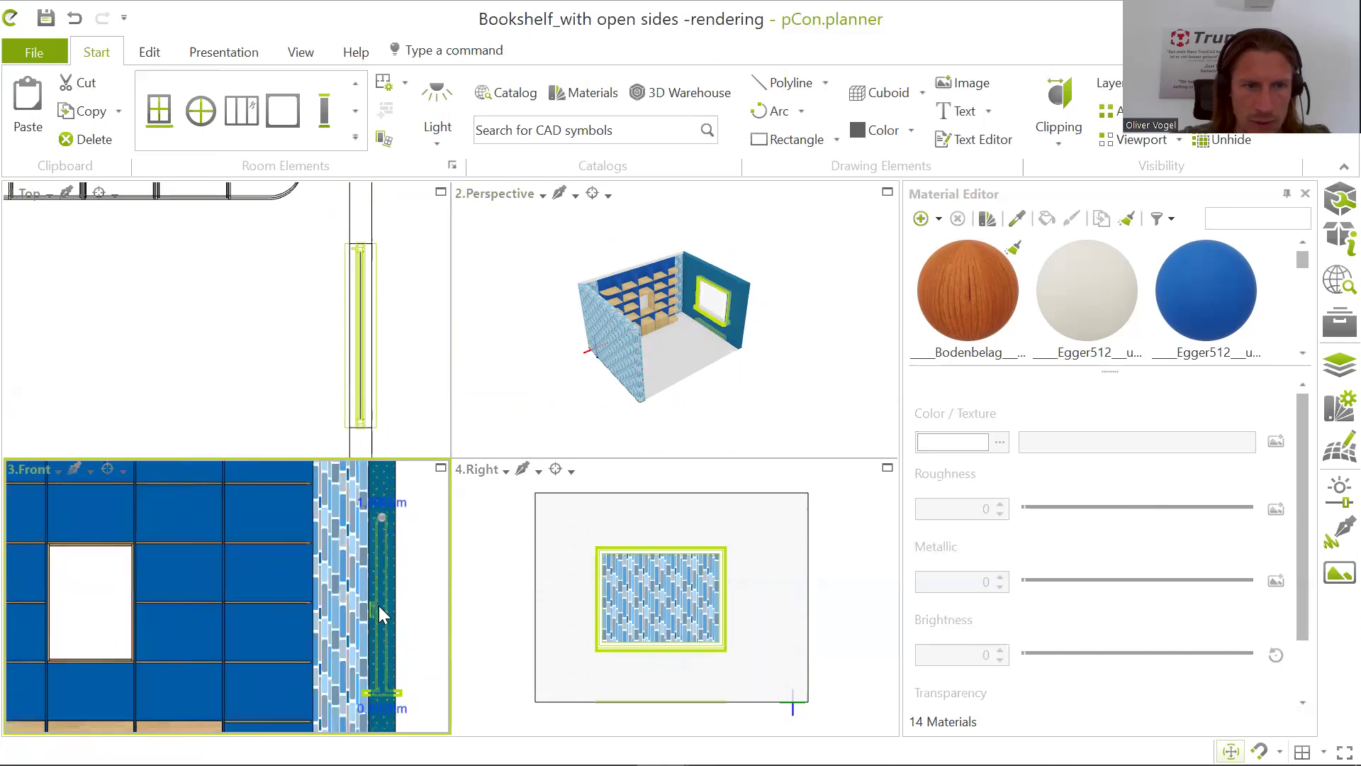
pyautogui.scroll(6, 710, 309)
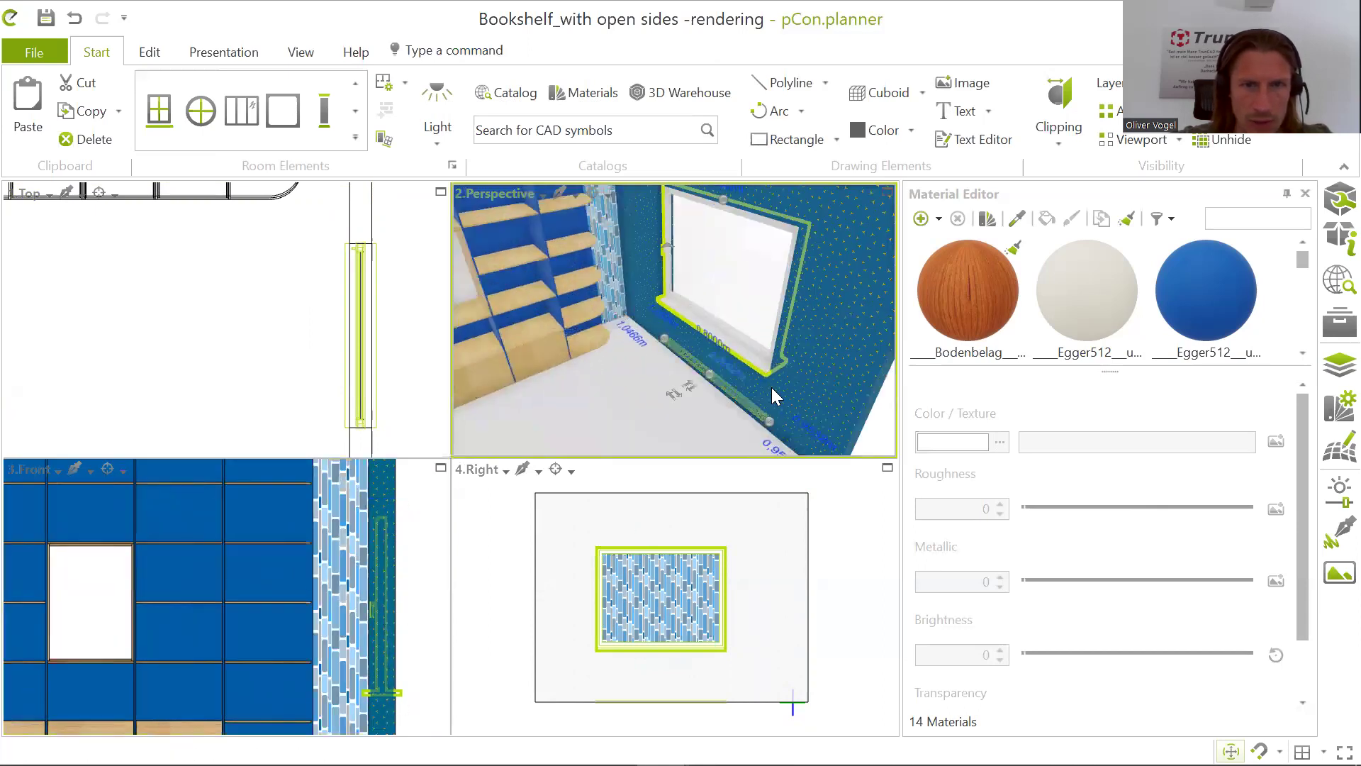
pyautogui.moveTo(778, 372); pyautogui.dragTo(715, 369, button='middle')
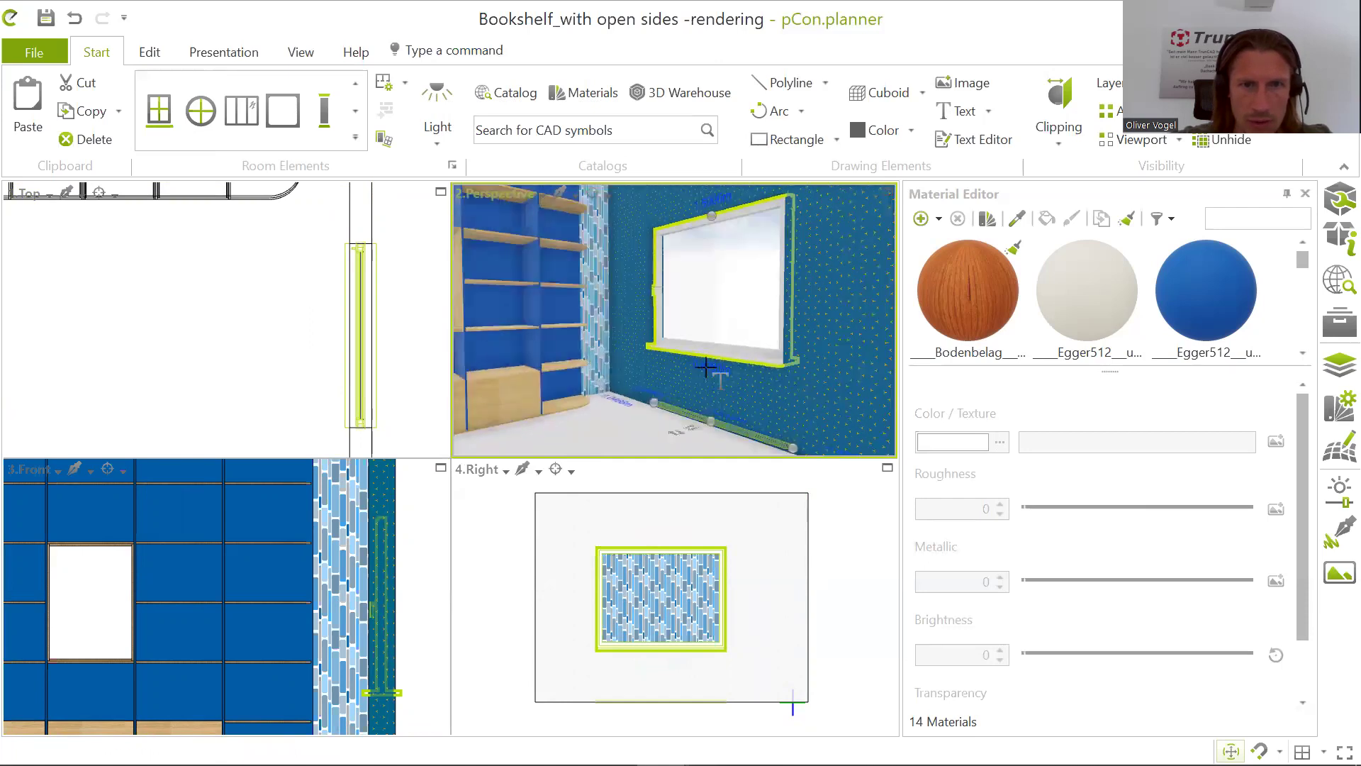
pyautogui.click(712, 214)
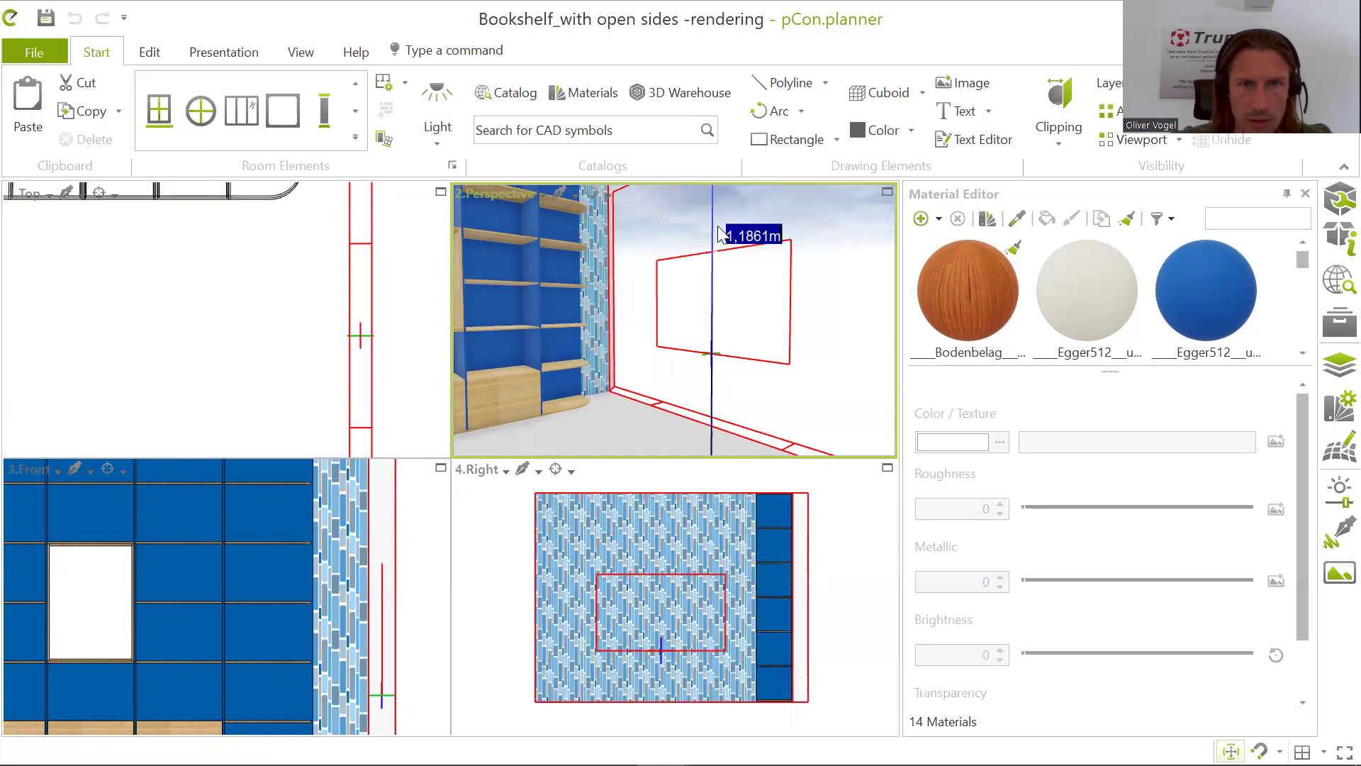
pyautogui.click(722, 194)
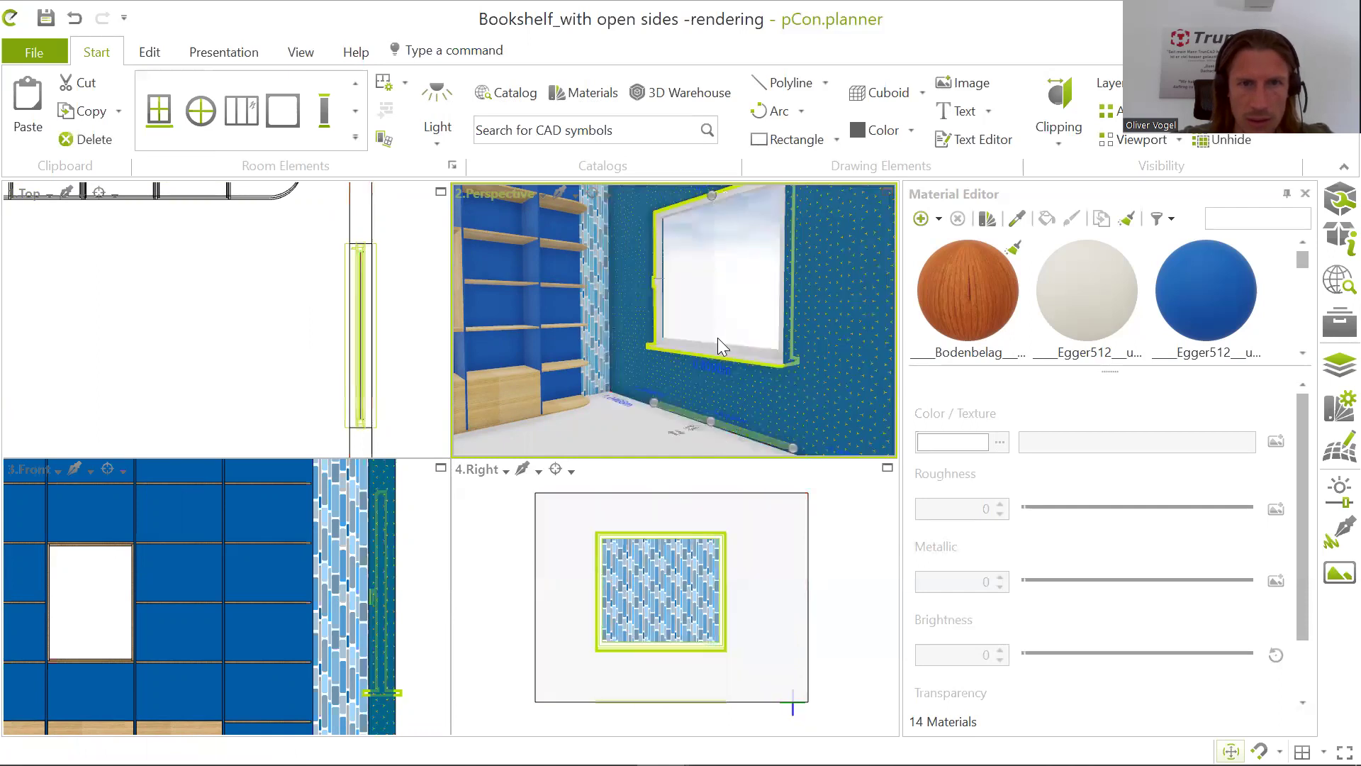
pyautogui.moveTo(737, 361); pyautogui.dragTo(752, 375, button='middle')
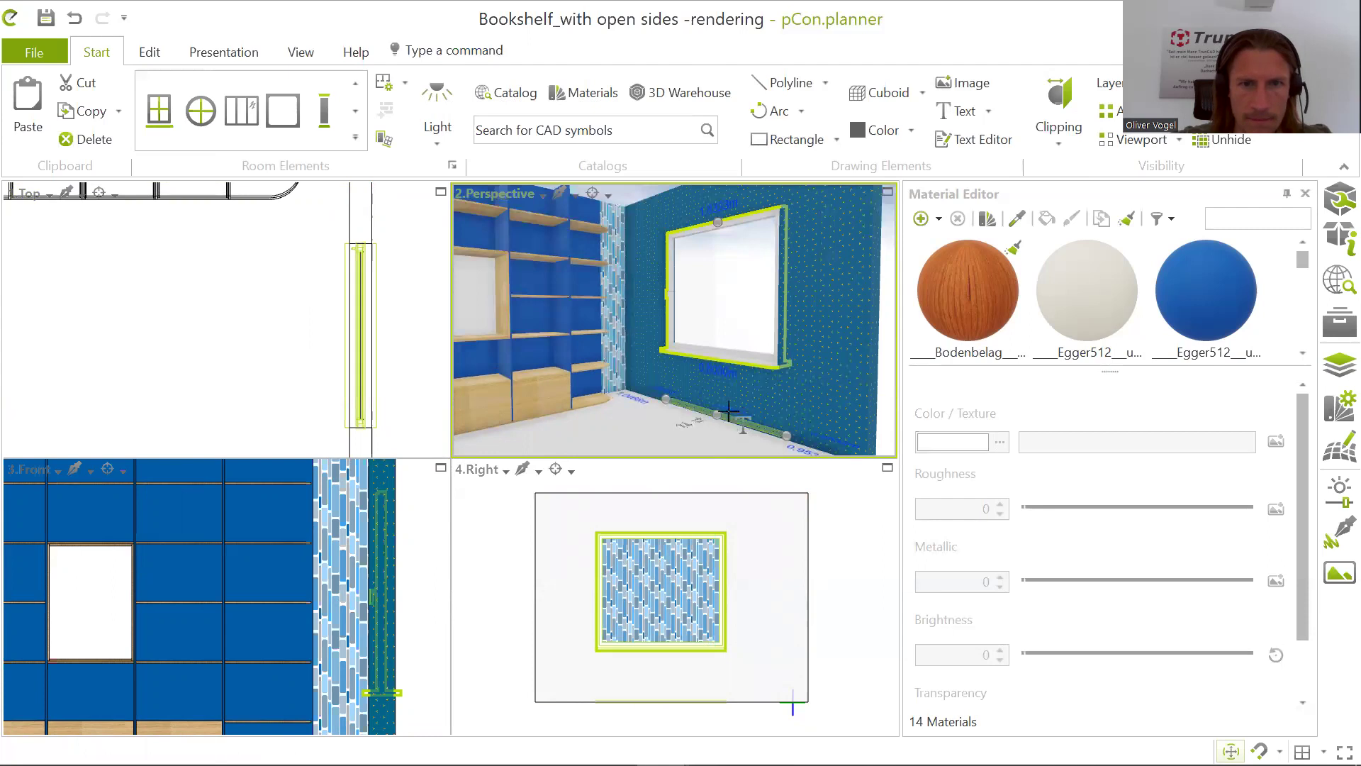
pyautogui.moveTo(782, 330); pyautogui.dragTo(738, 354, button='middle')
pyautogui.click(355, 137)
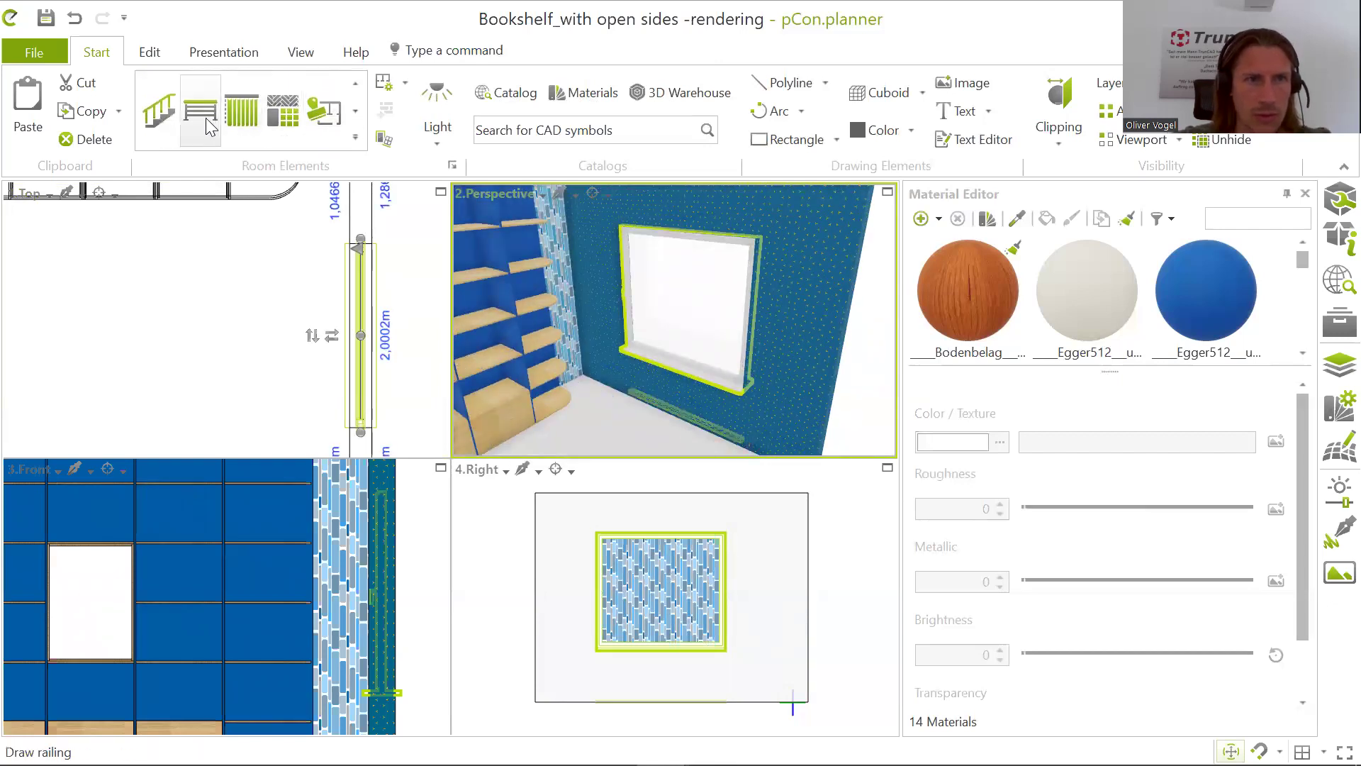
pyautogui.click(356, 111)
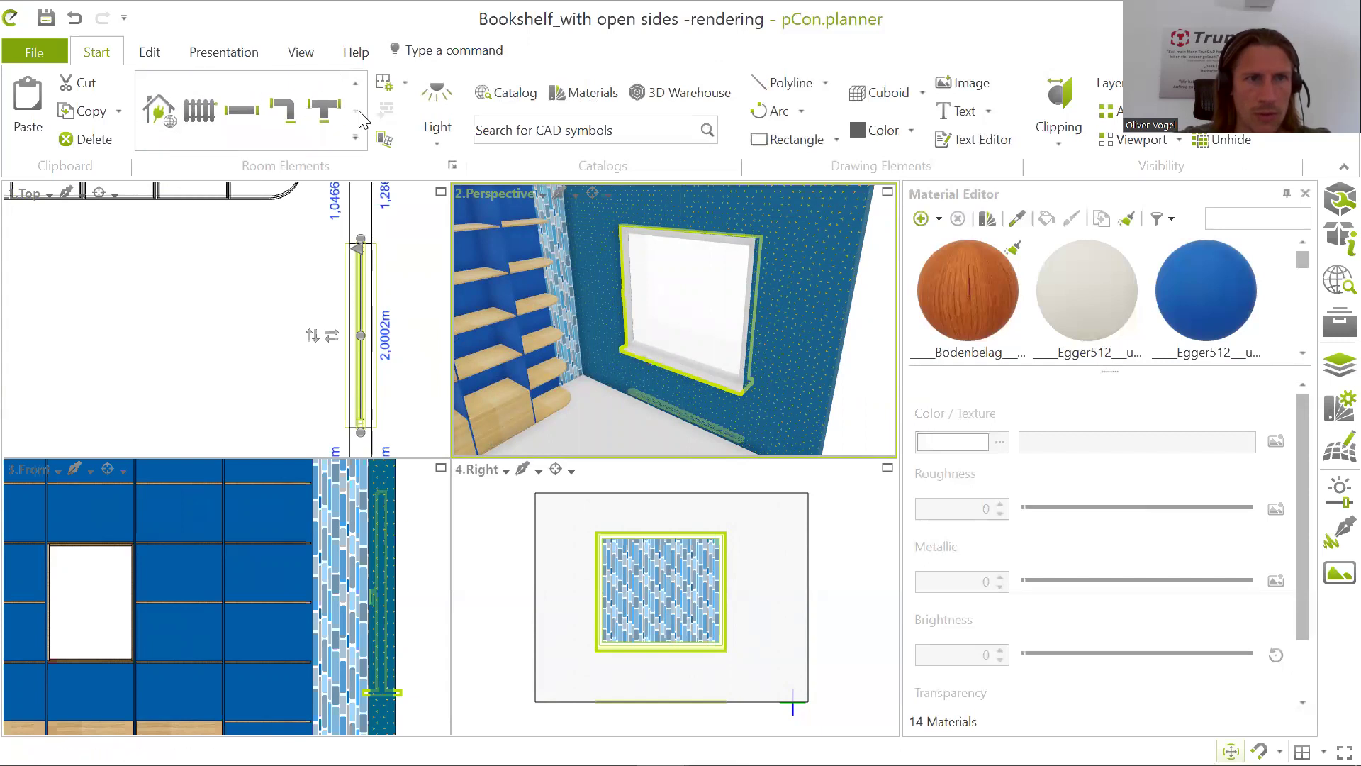
pyautogui.click(202, 111)
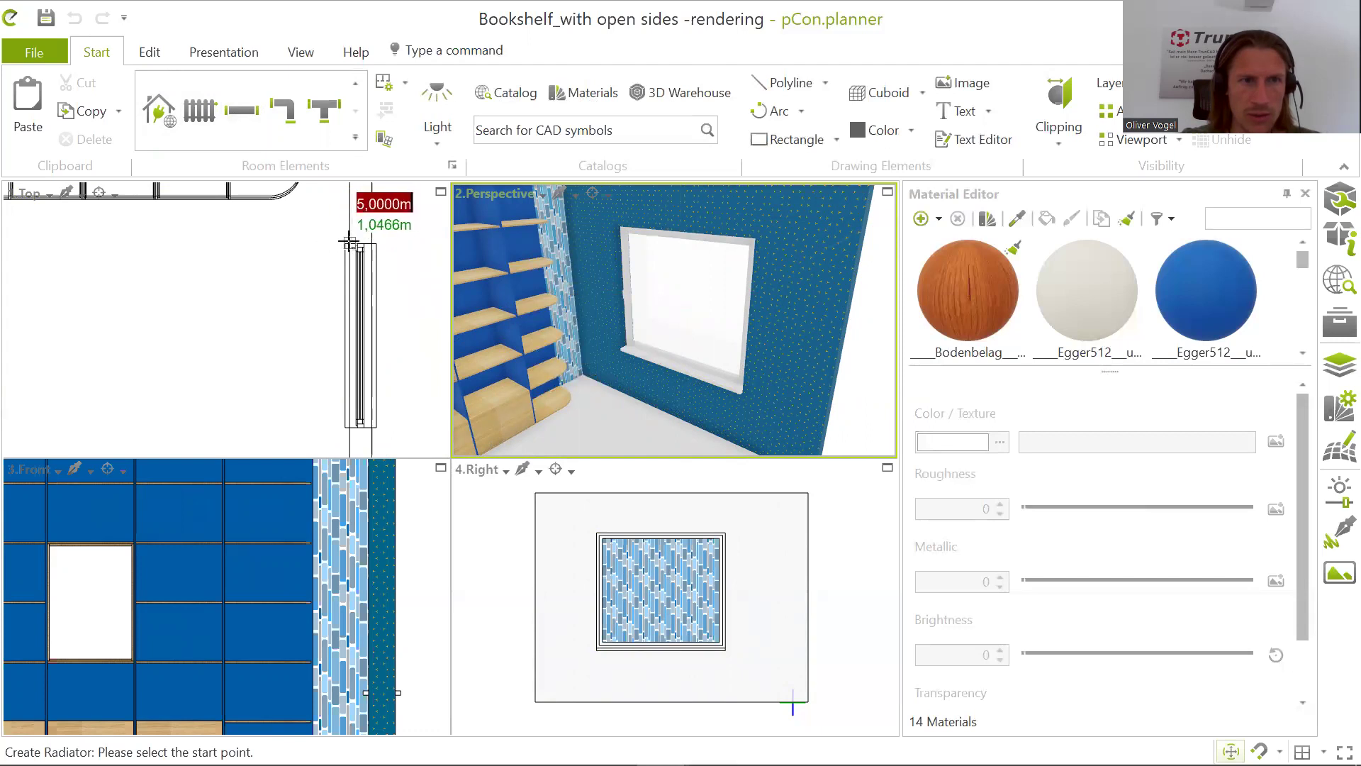
pyautogui.scroll(3, 705, 312)
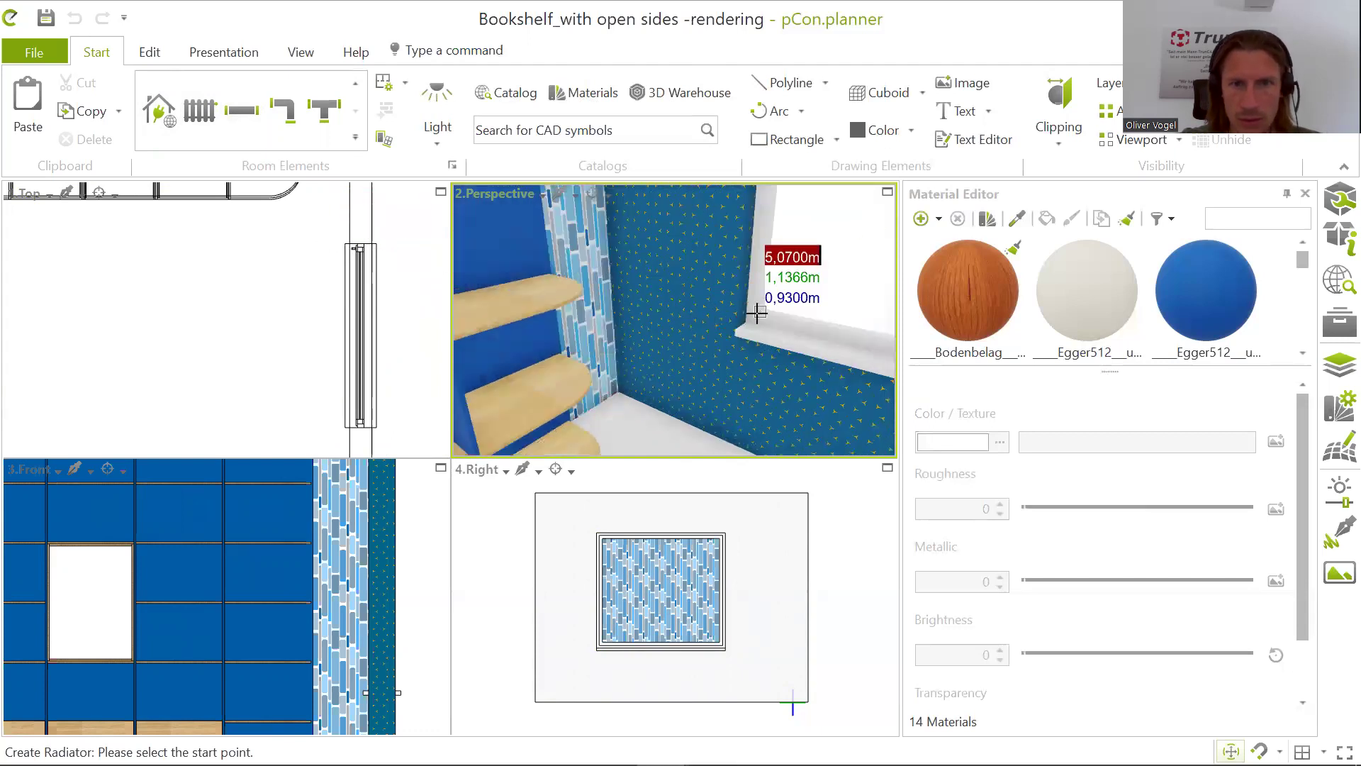
pyautogui.scroll(3, 757, 312)
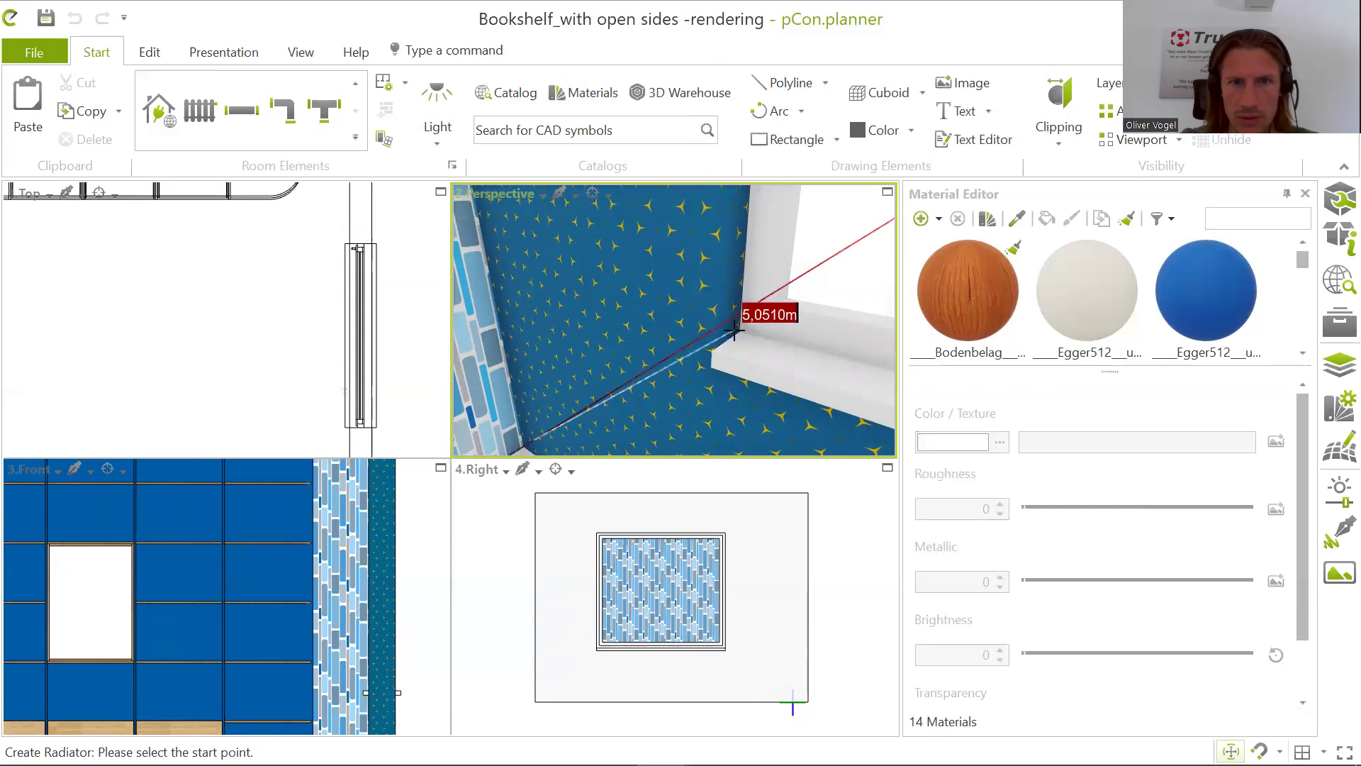
pyautogui.click(730, 330)
pyautogui.scroll(-2, 724, 336)
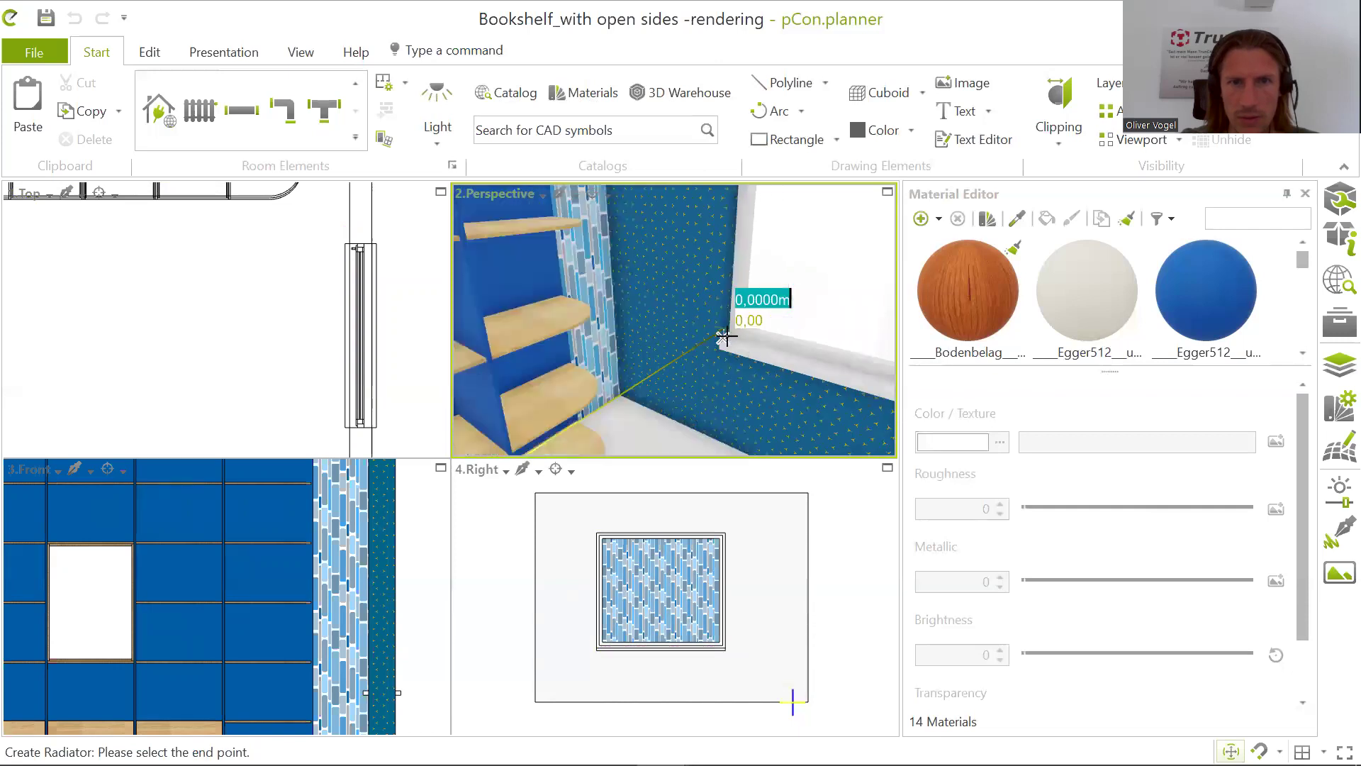
pyautogui.scroll(-3, 723, 336)
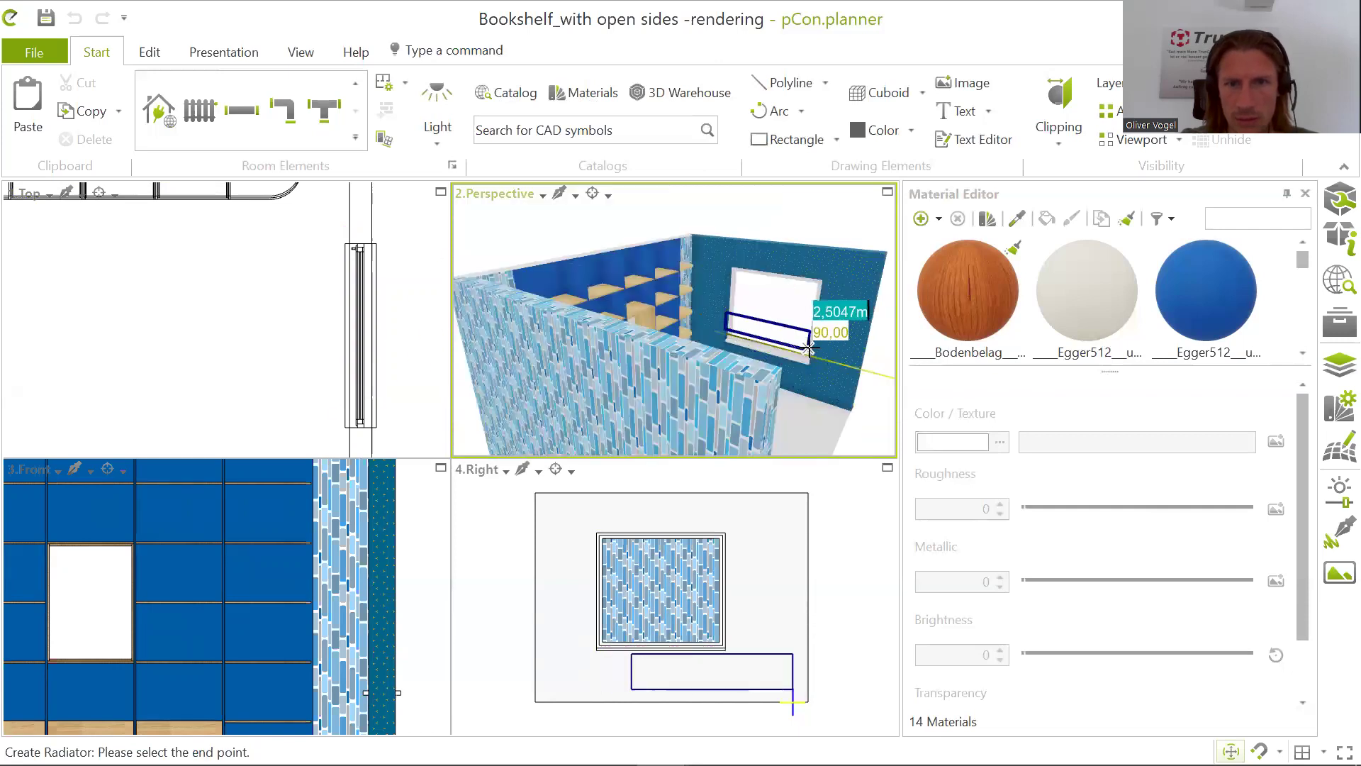
pyautogui.scroll(5, 809, 347)
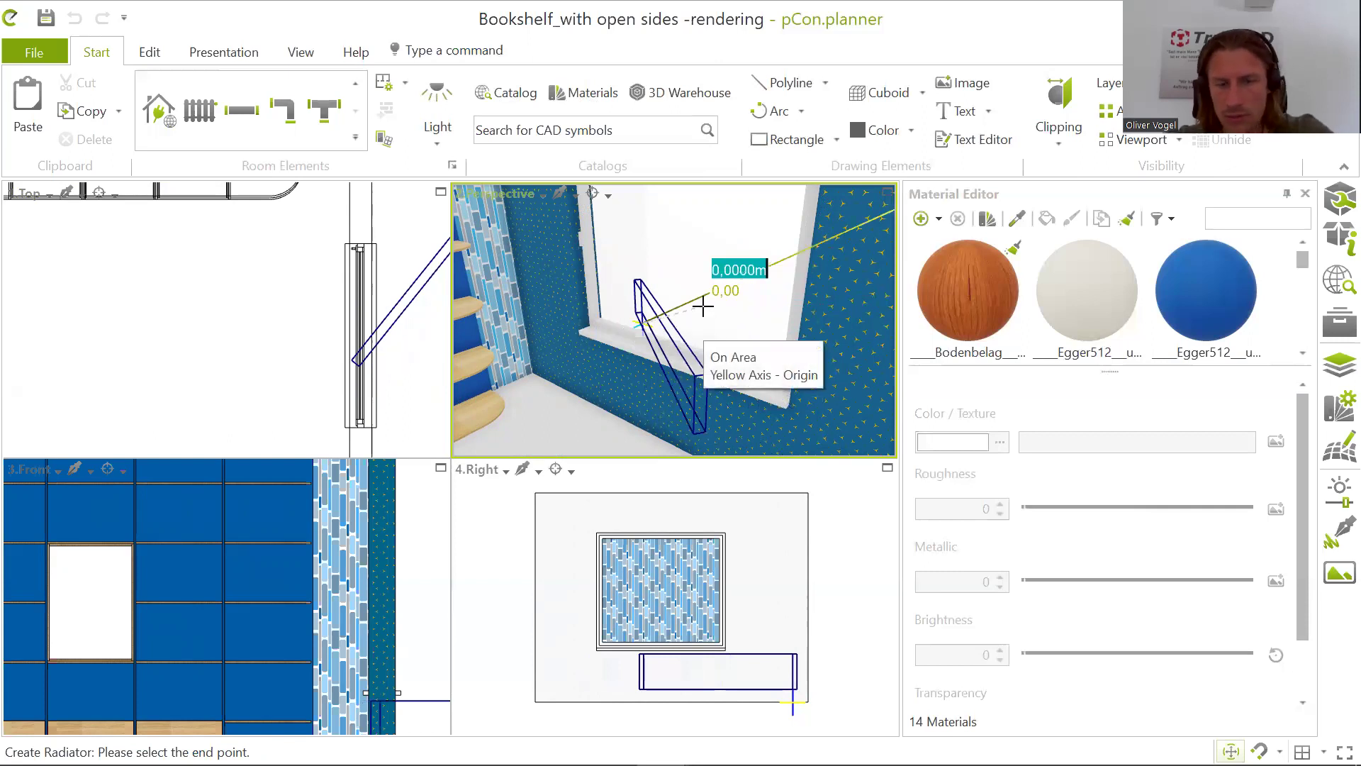
pyautogui.click(702, 307)
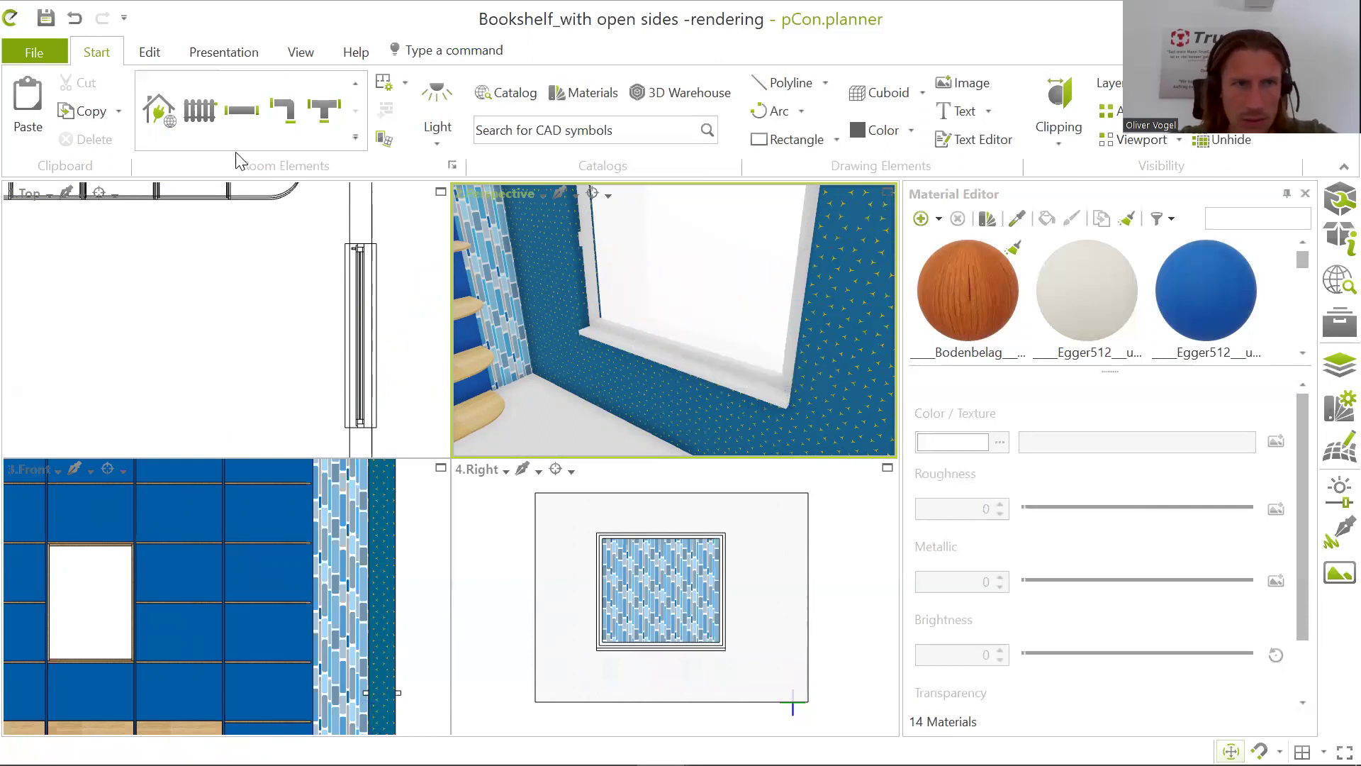
# Step: Draw a radiator along the window on the right wall, spanning from one lower corner of the window to the other
pyautogui.click(200, 110)
pyautogui.scroll(3, 590, 318)
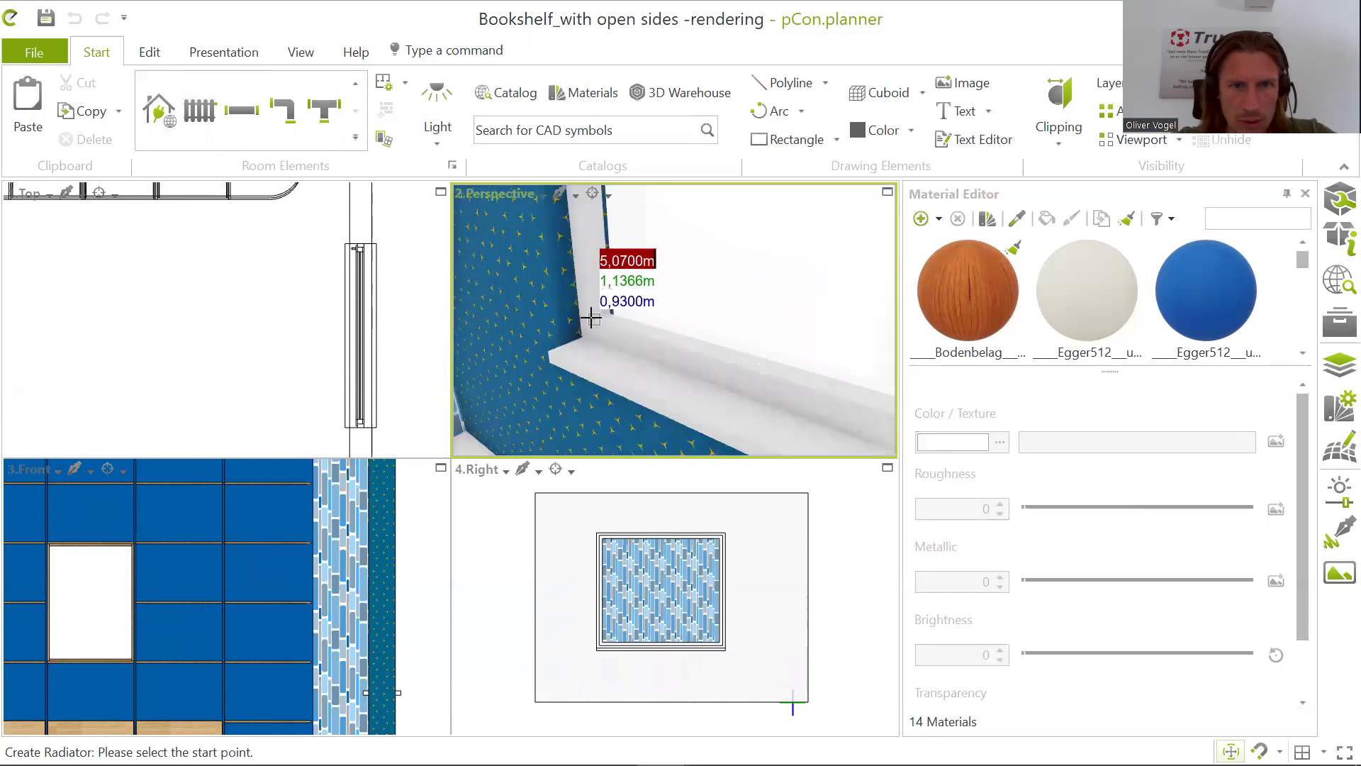
pyautogui.scroll(3, 591, 318)
pyautogui.click(520, 362)
pyautogui.scroll(-5, 561, 340)
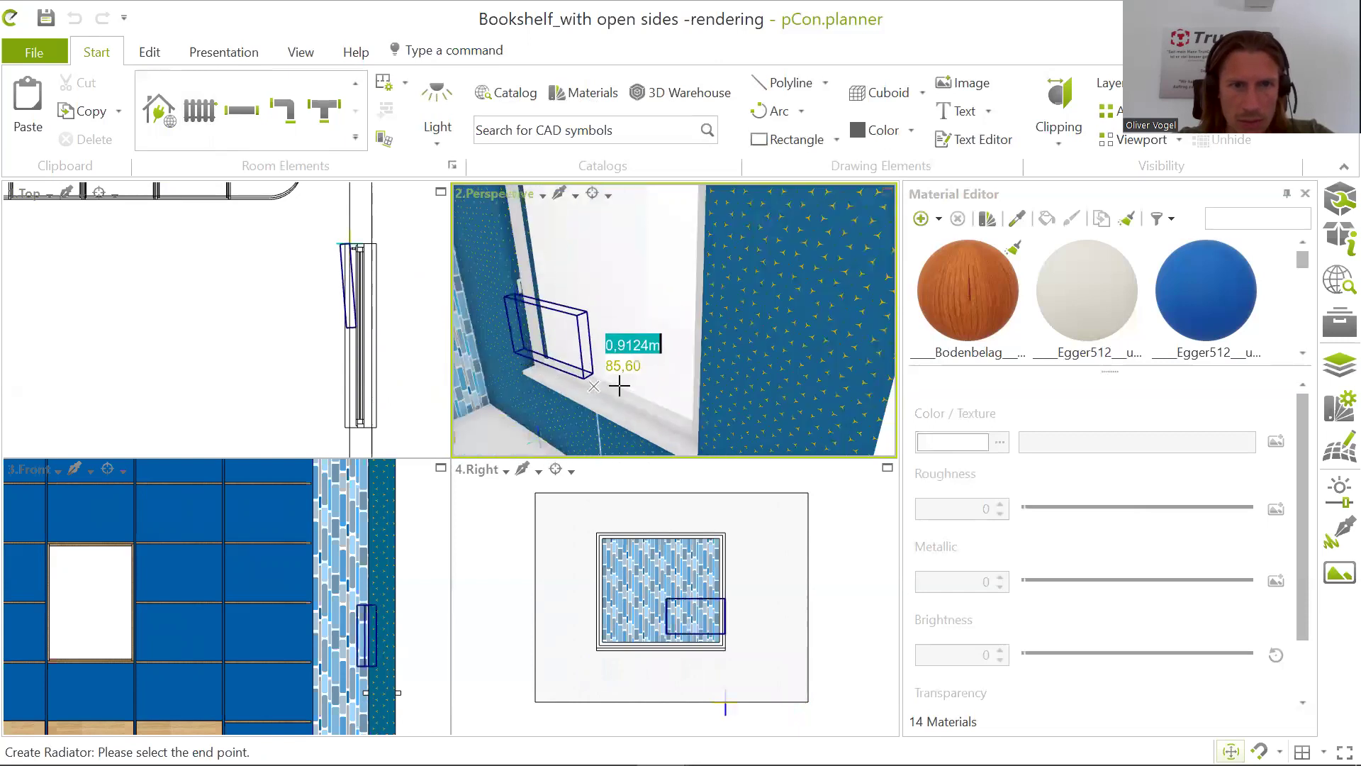
pyautogui.click(699, 443)
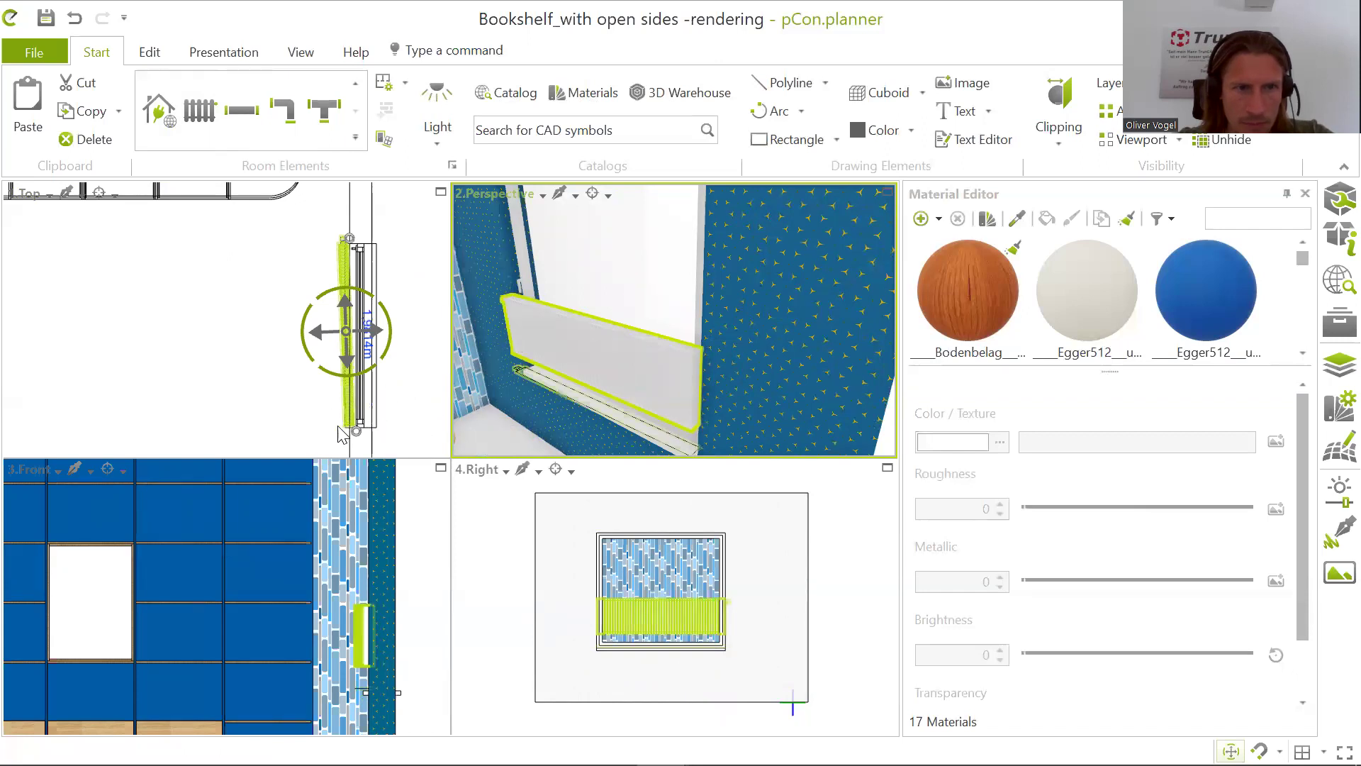
# Step: Move the radiator's front endpoint so it runs parallel to the wall at 90°, about 2 m long
pyautogui.scroll(3, 339, 434)
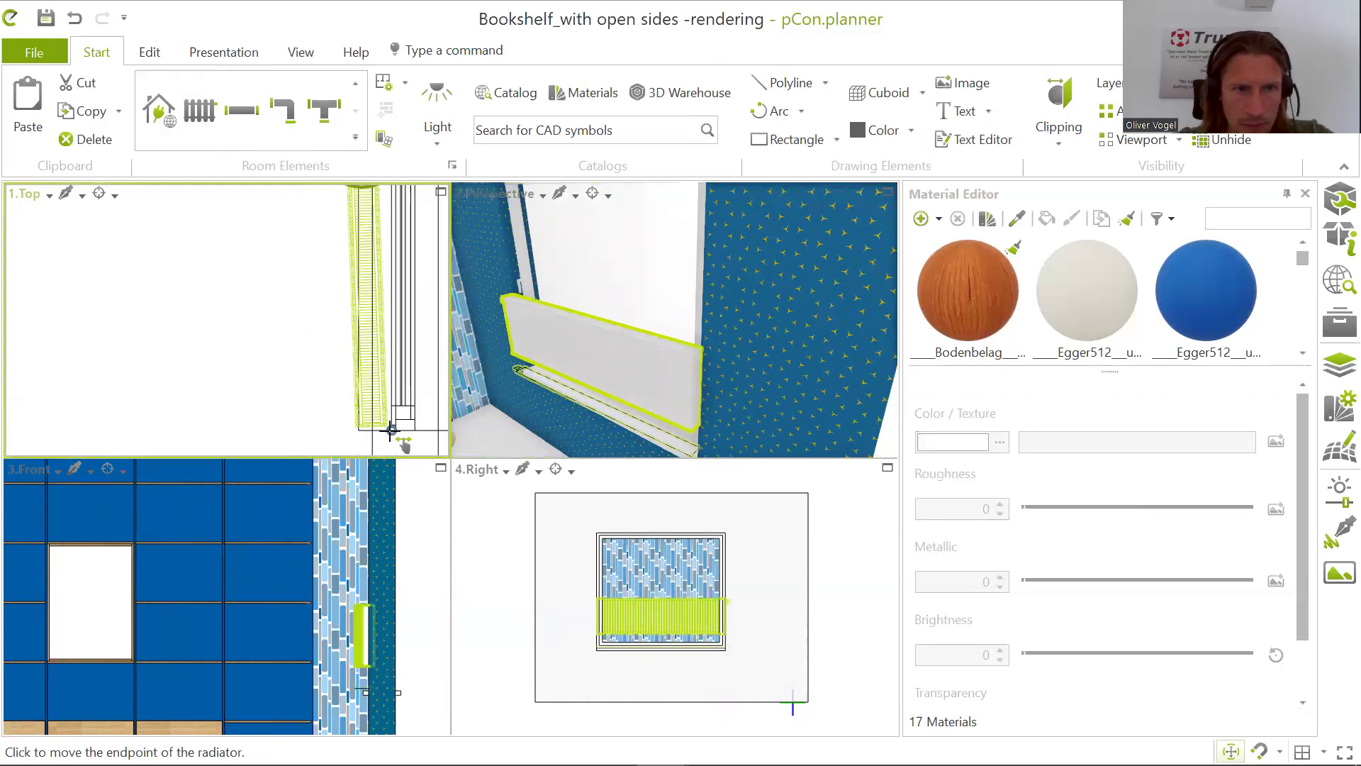
pyautogui.click(393, 431)
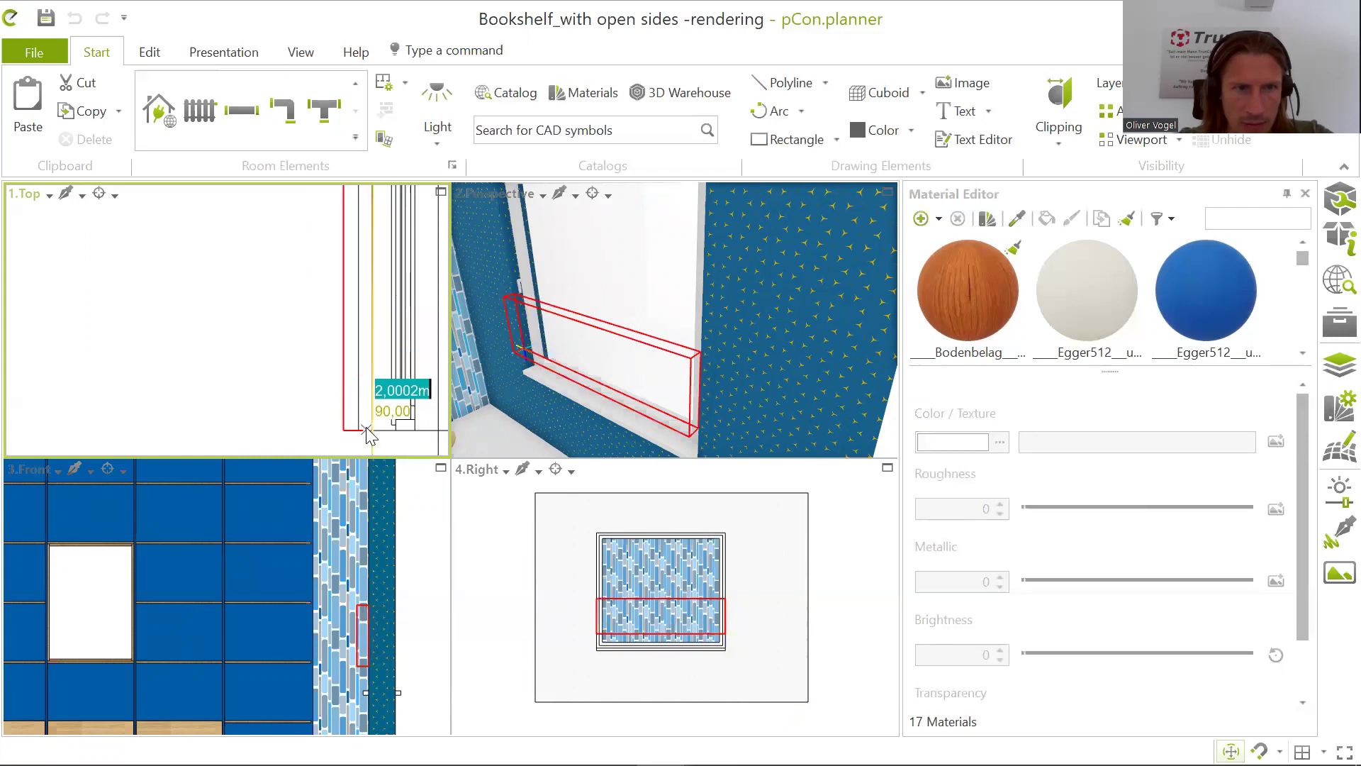
pyautogui.click(417, 413)
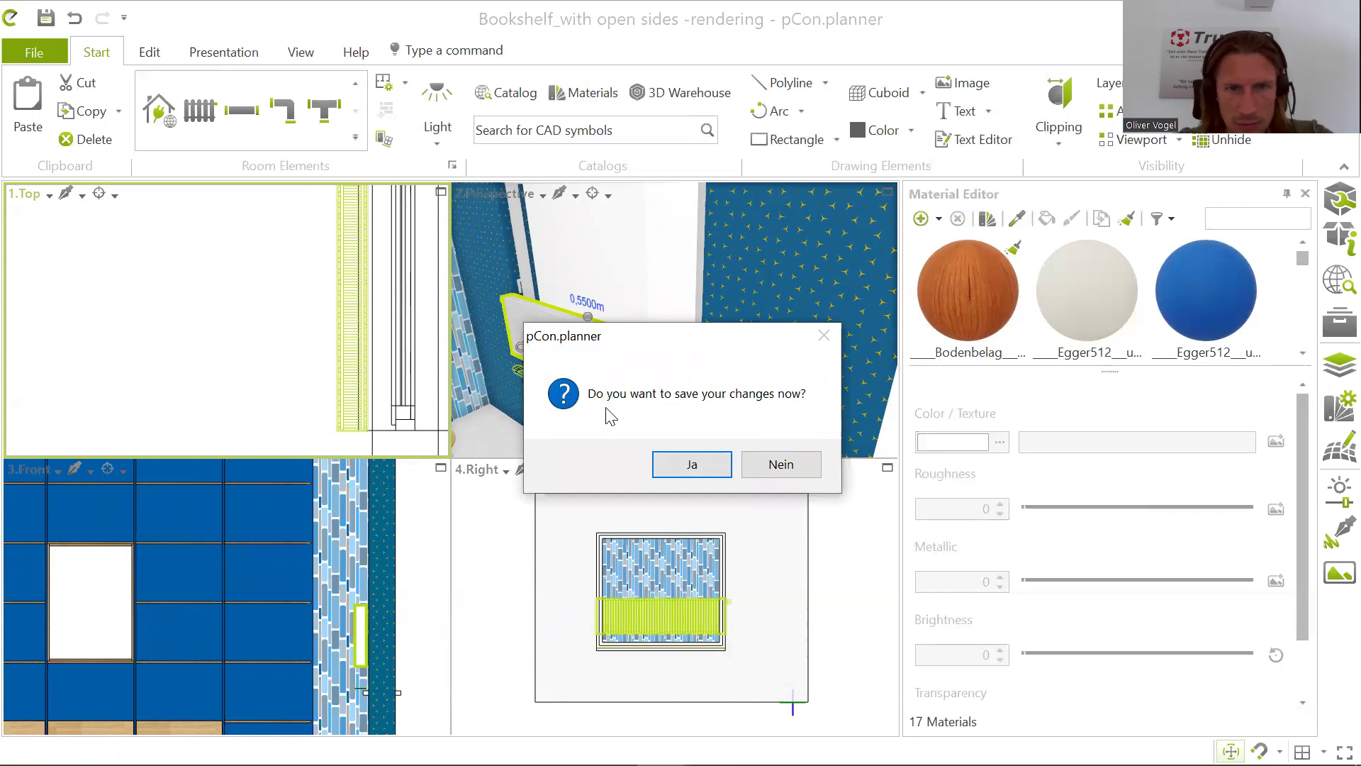
# Step: Save the drawing as Webinar-Bookshelf_with open sides -rendering in DWG 2013 format in the TrunCAD_Projekte folder
pyautogui.click(692, 465)
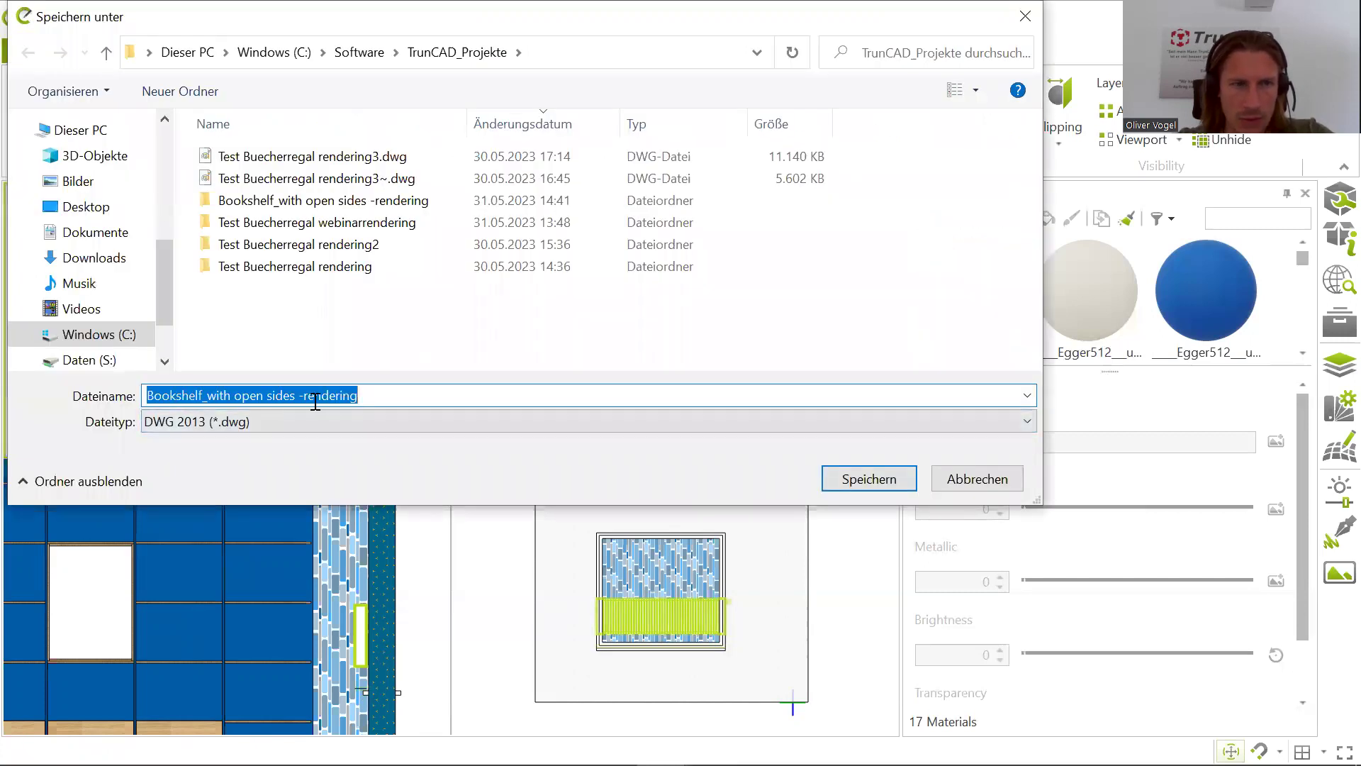
pyautogui.click(154, 399)
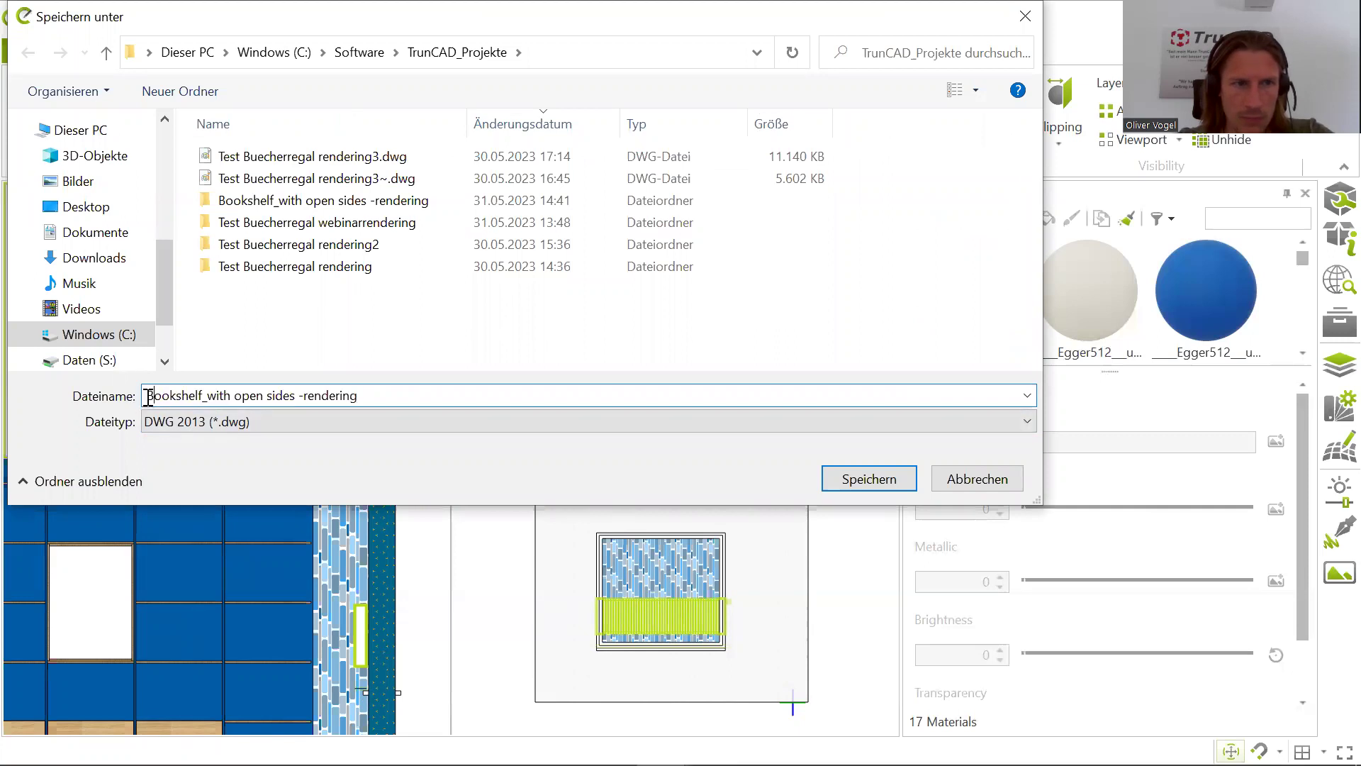
pyautogui.write('Webinar')
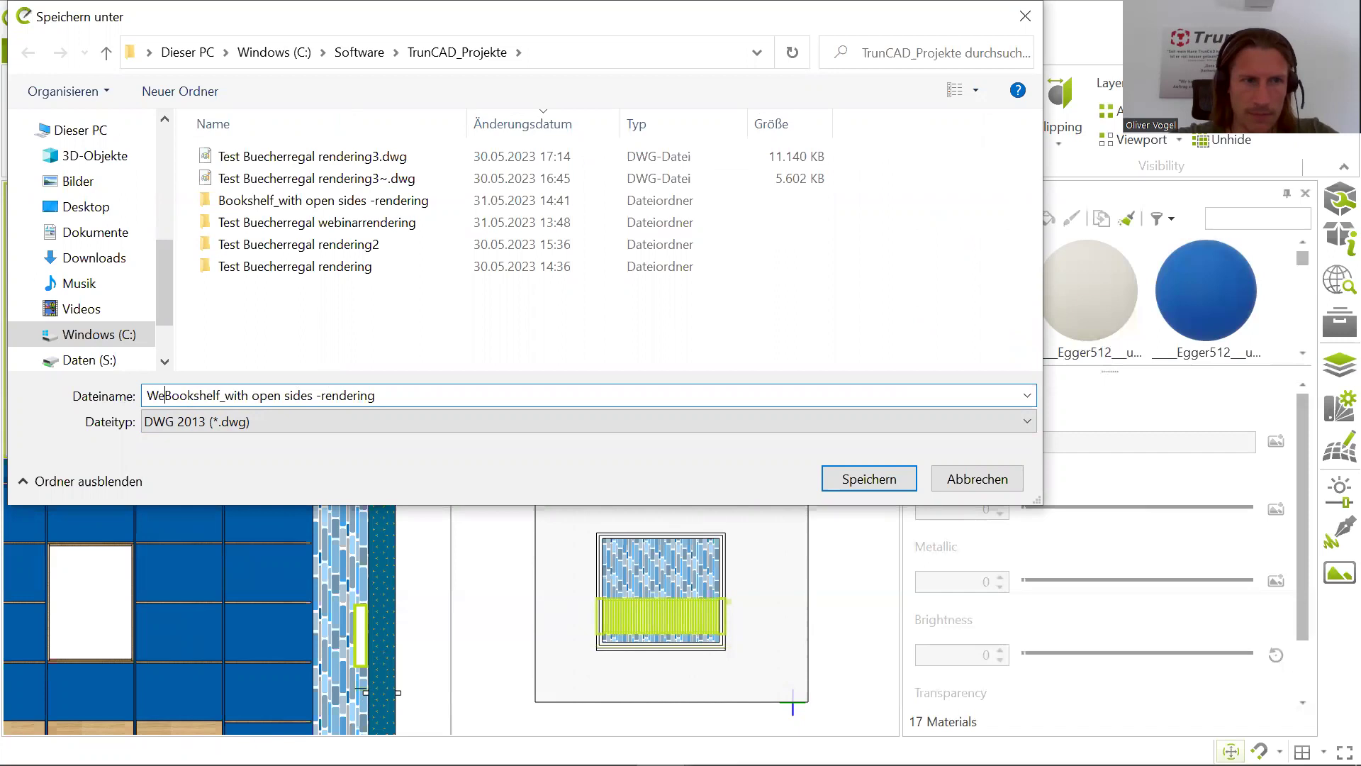
pyautogui.write('-')
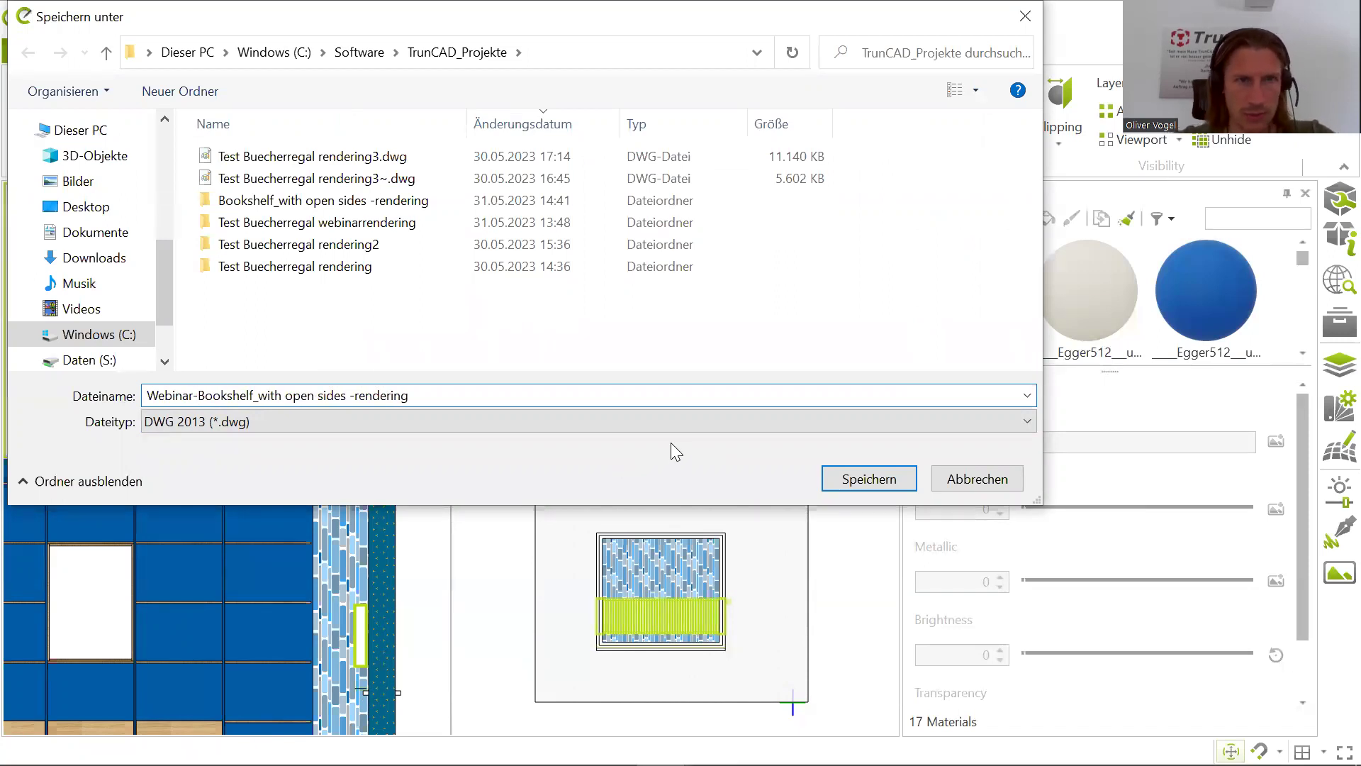
pyautogui.click(888, 478)
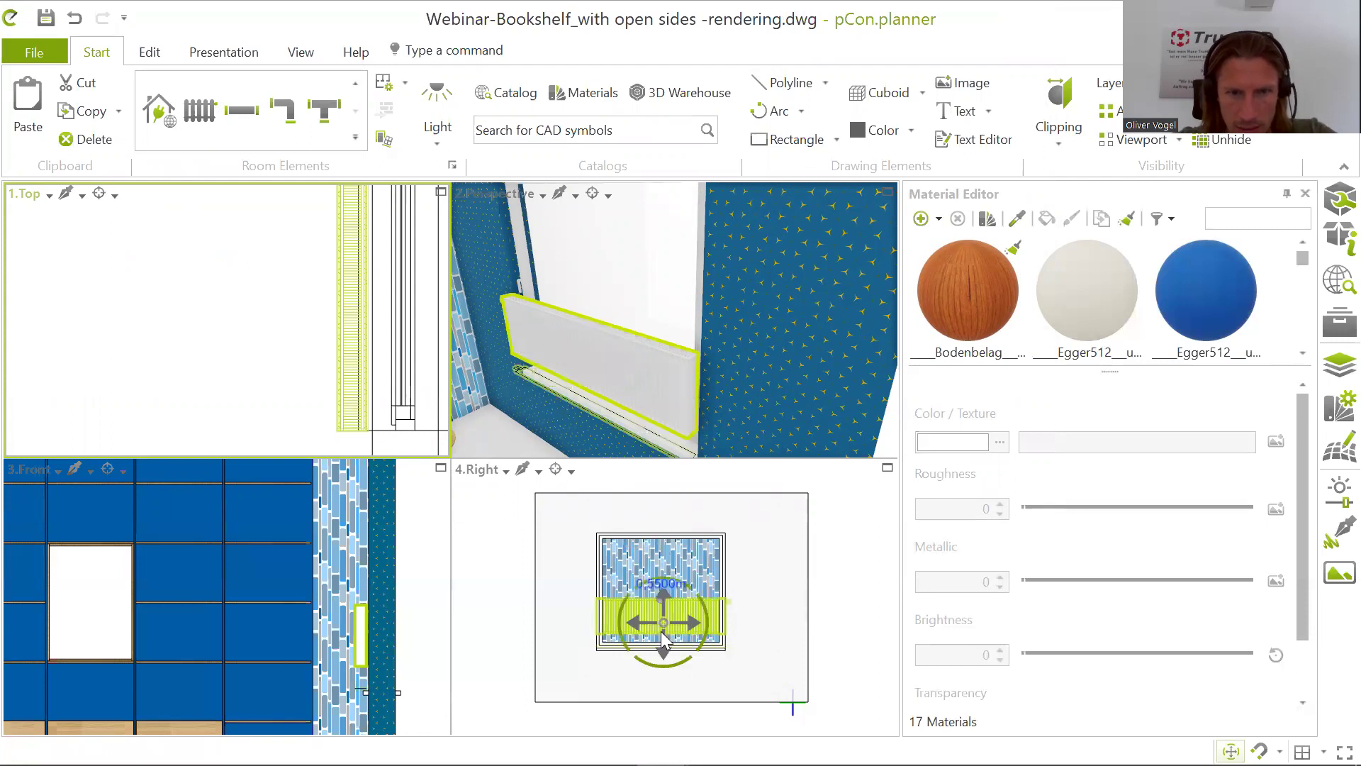
# Step: Move the radiator straight down so it sits between the window sill and the floor
pyautogui.scroll(3, 665, 613)
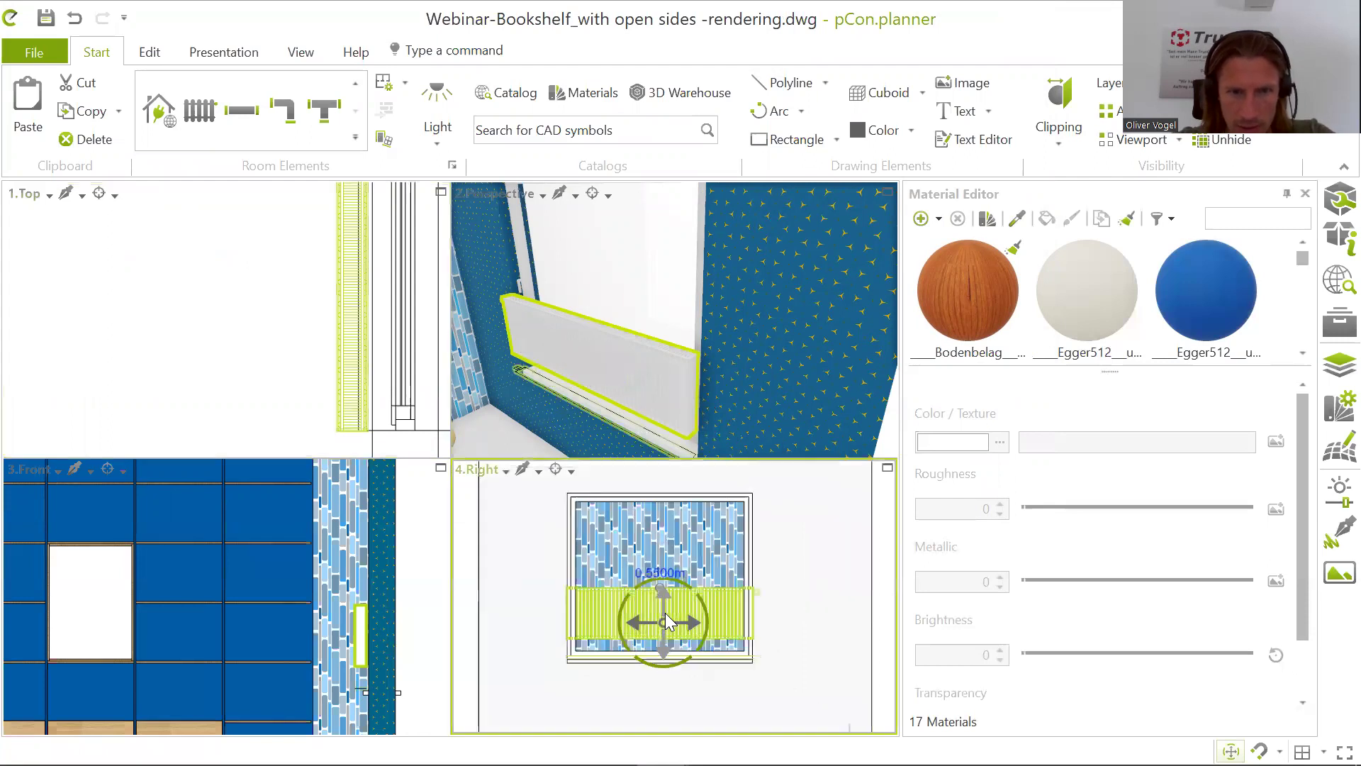
pyautogui.scroll(-3, 666, 612)
pyautogui.click(662, 624)
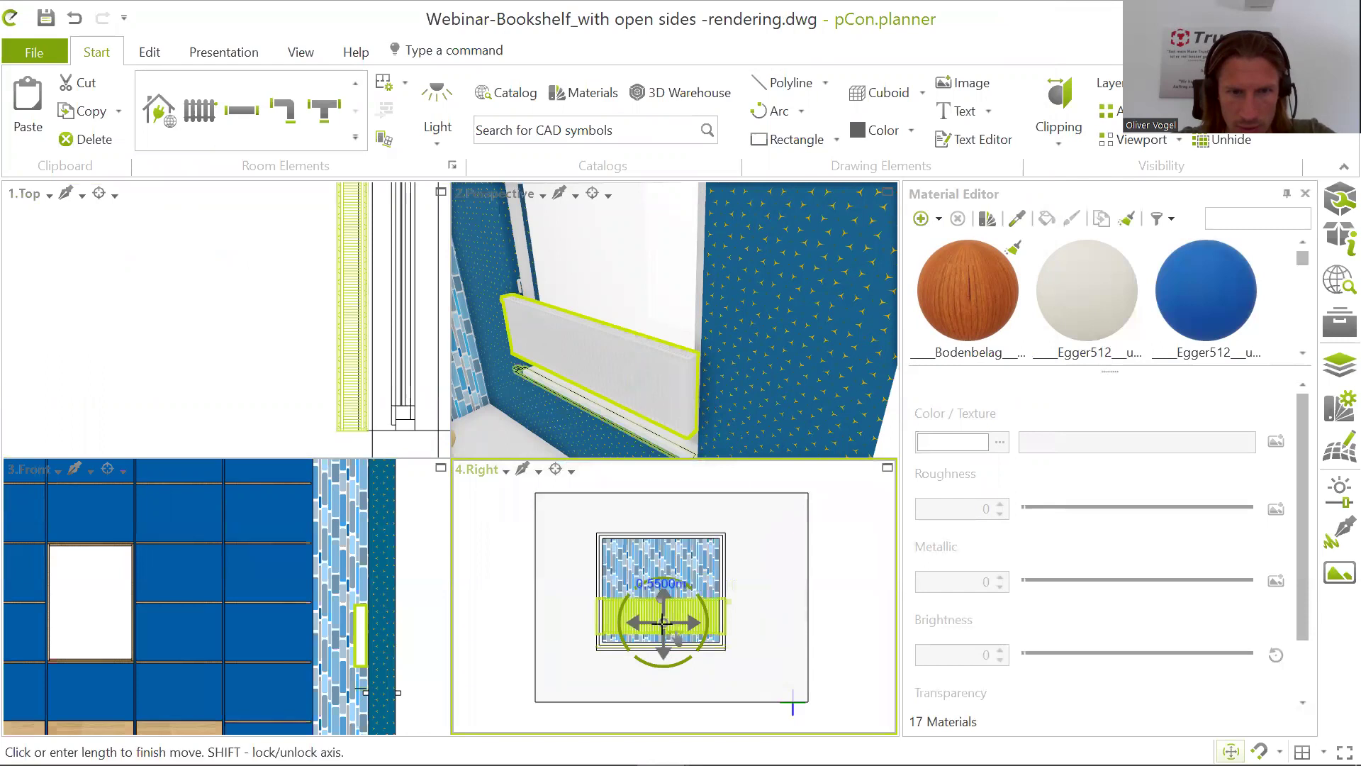
pyautogui.click(658, 679)
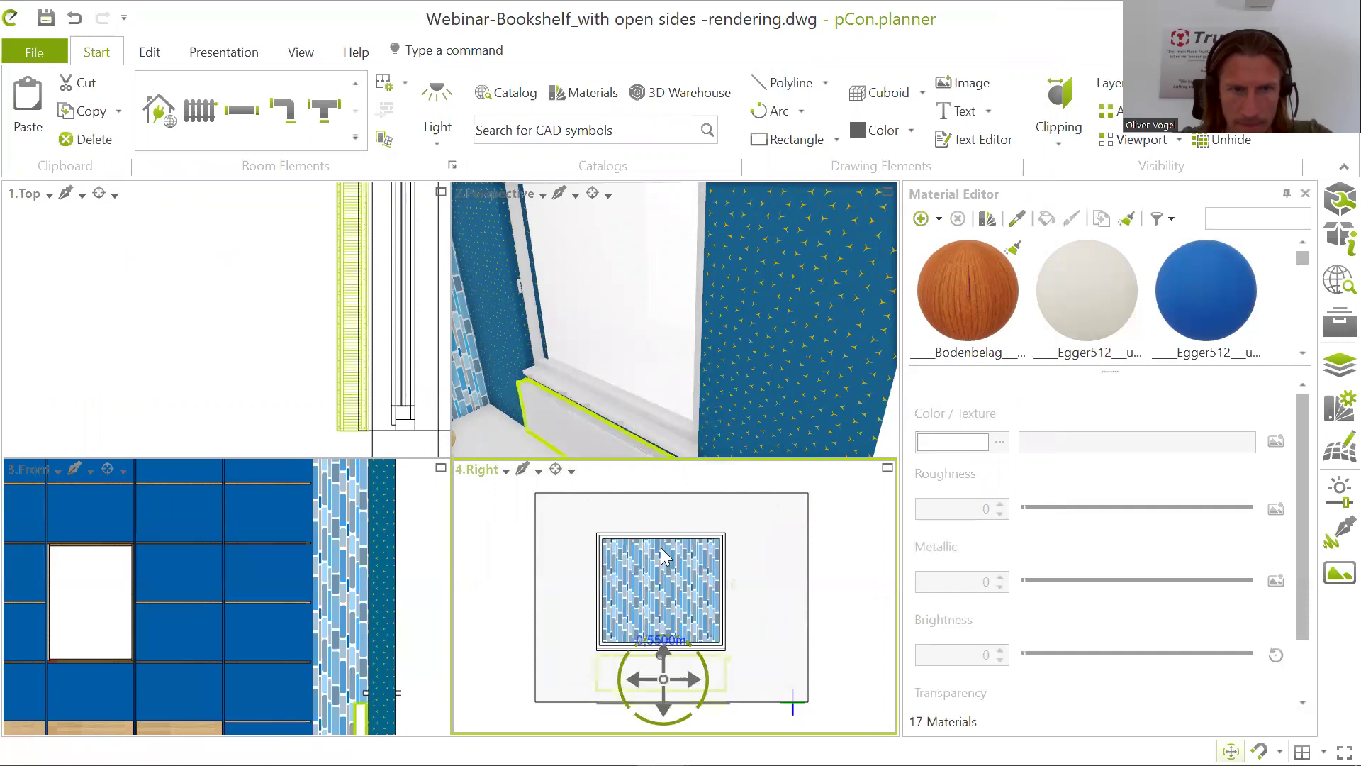
# Step: Examine the radiator from several angles, including its valve, its distance to the wall and the space beside the bookshelf
pyautogui.scroll(-4, 644, 413)
pyautogui.moveTo(646, 389); pyautogui.dragTo(654, 331, button='middle')
pyautogui.scroll(-3, 656, 354)
pyautogui.scroll(6, 656, 390)
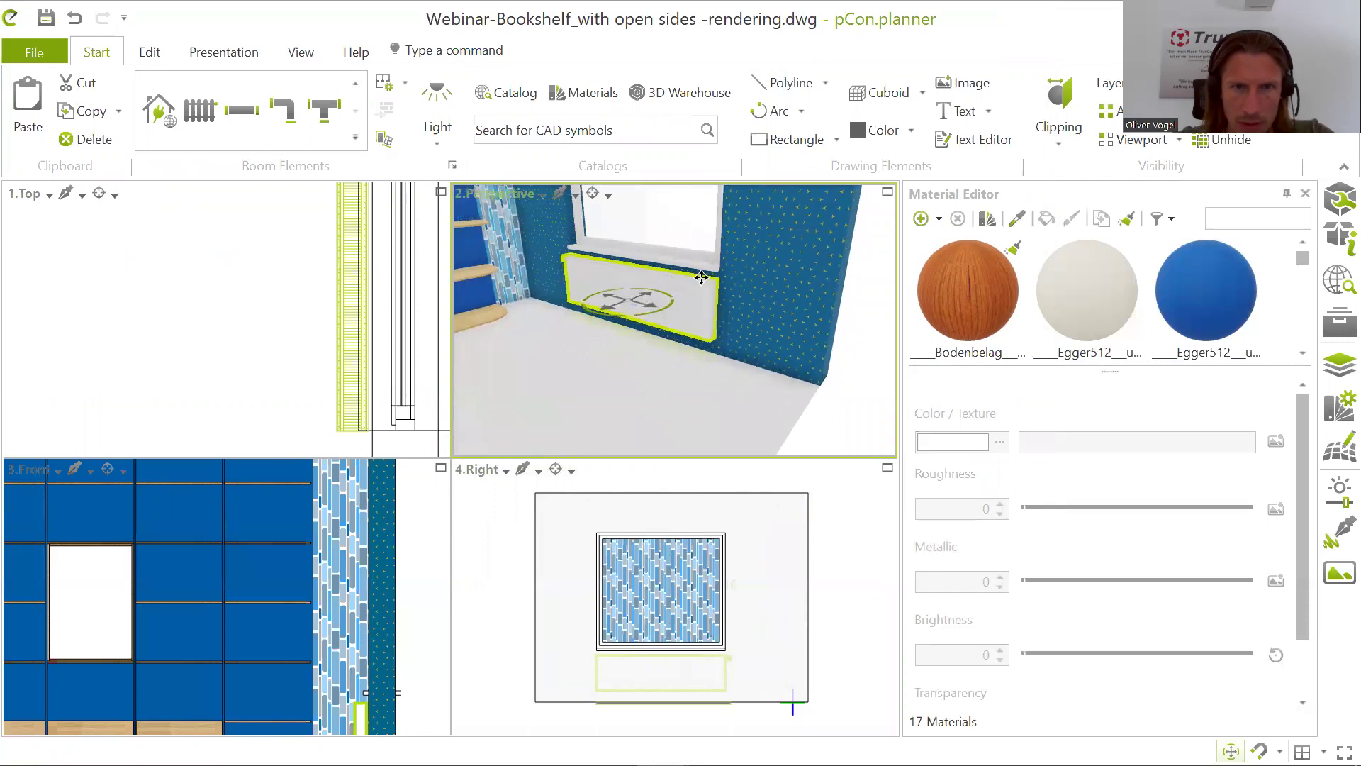
pyautogui.scroll(2, 699, 306)
pyautogui.scroll(-5, 717, 282)
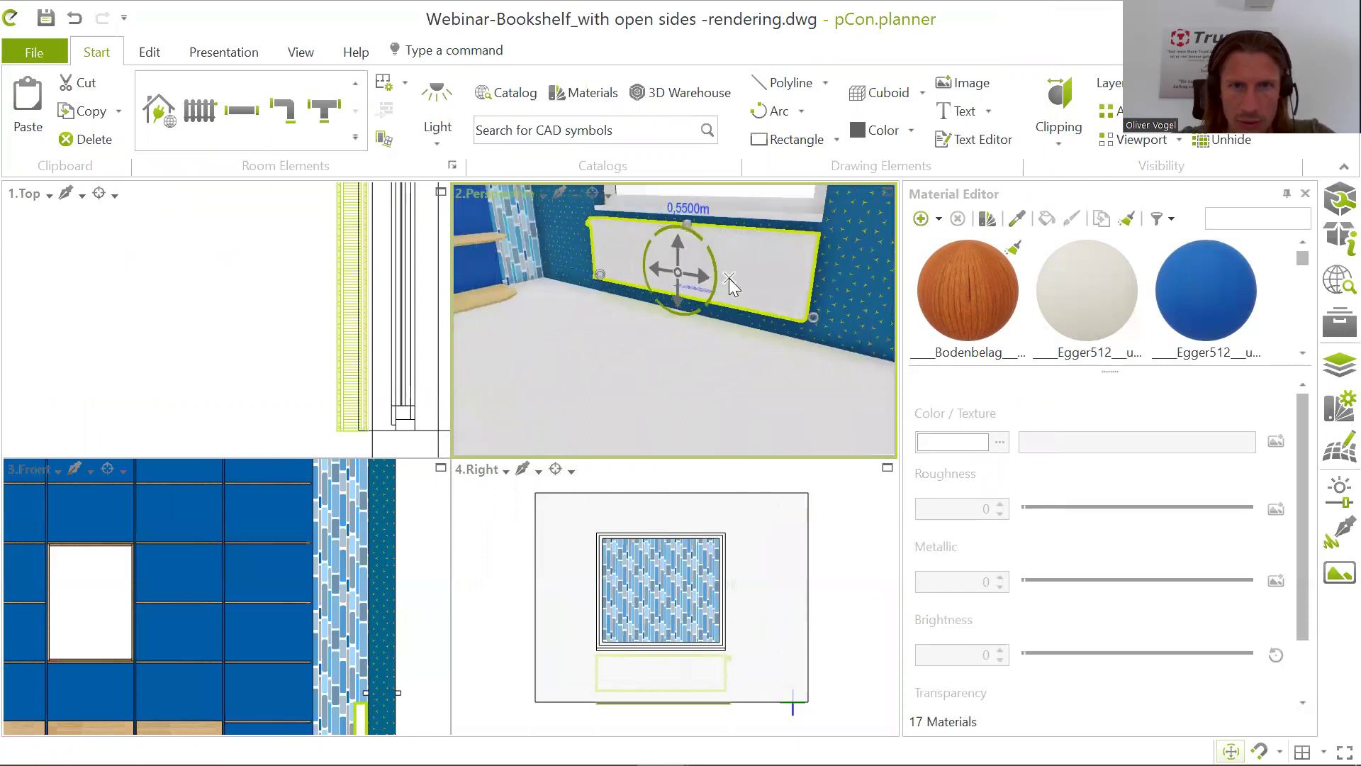
pyautogui.moveTo(748, 252); pyautogui.dragTo(775, 240, button='middle')
pyautogui.scroll(3, 730, 277)
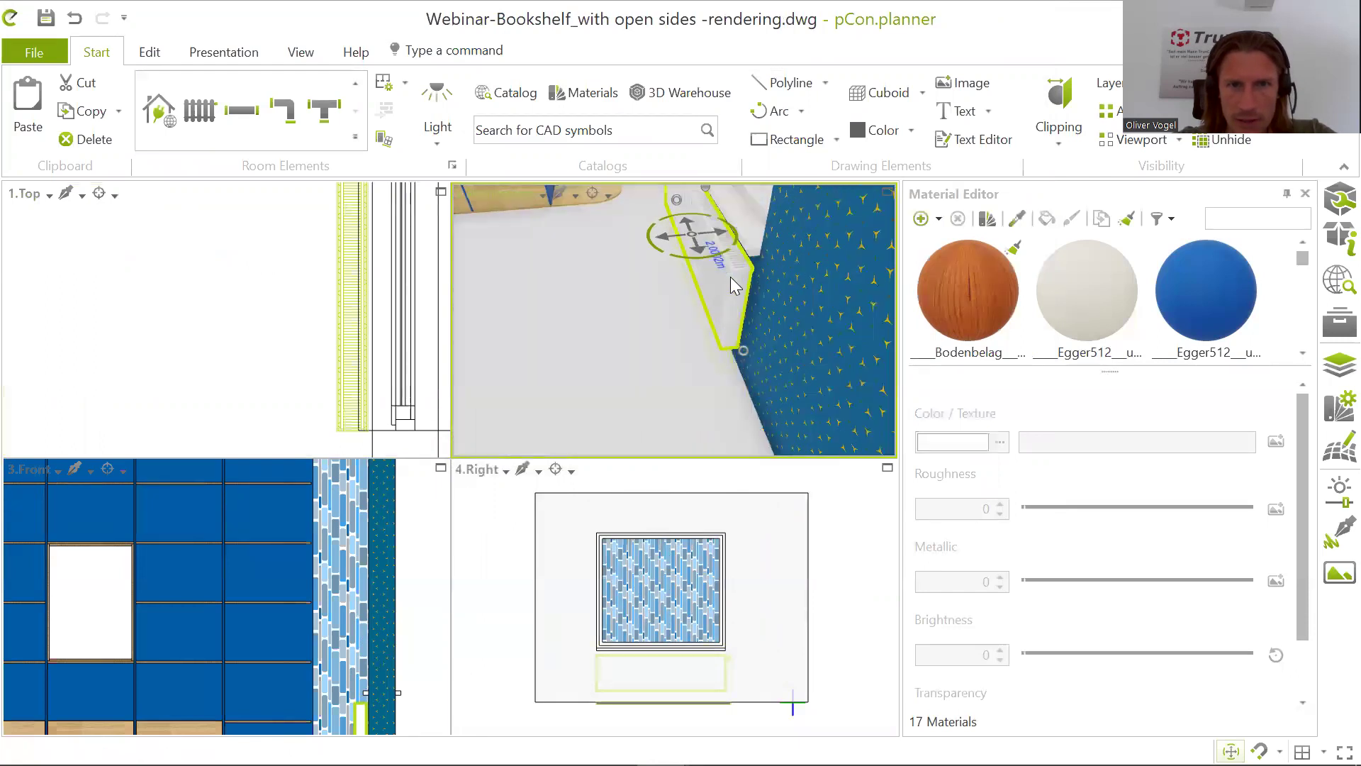
pyautogui.scroll(3, 757, 230)
pyautogui.scroll(-2, 758, 237)
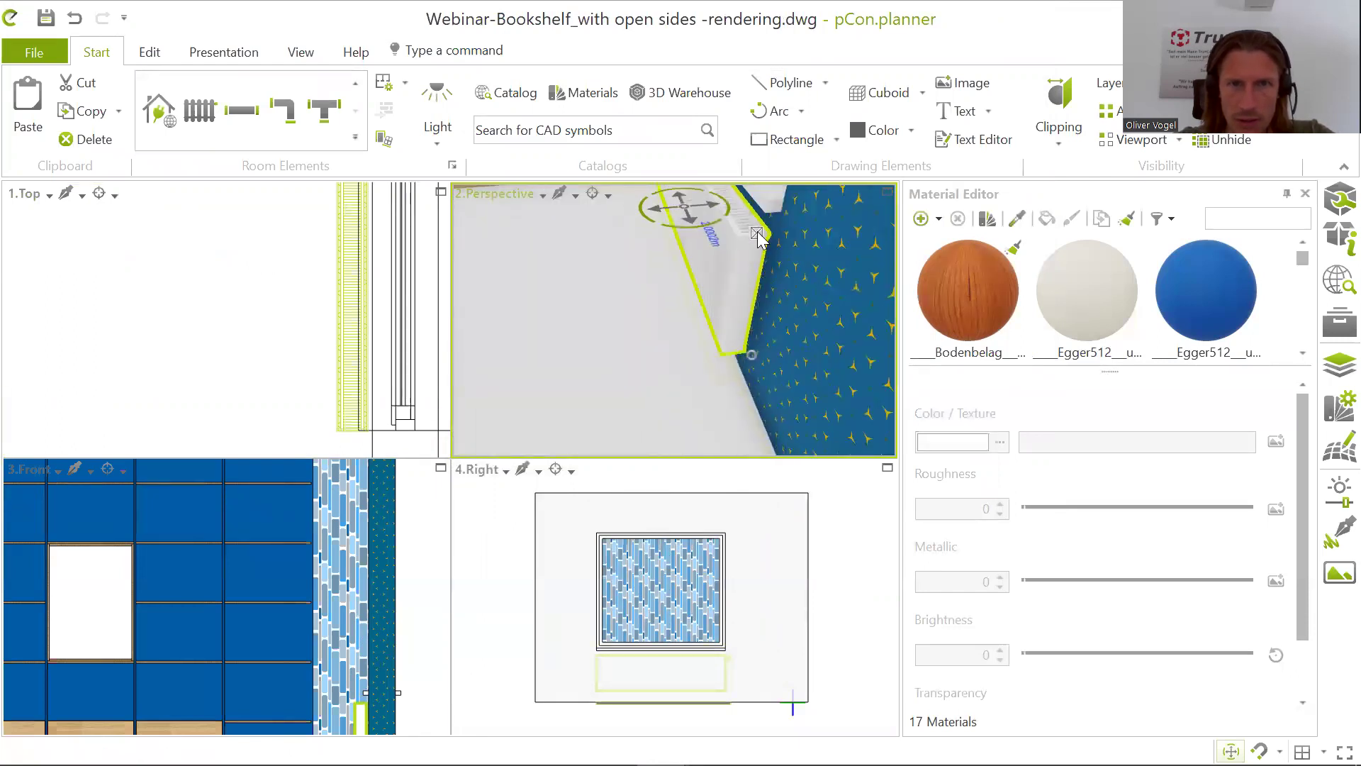
pyautogui.scroll(-3, 747, 213)
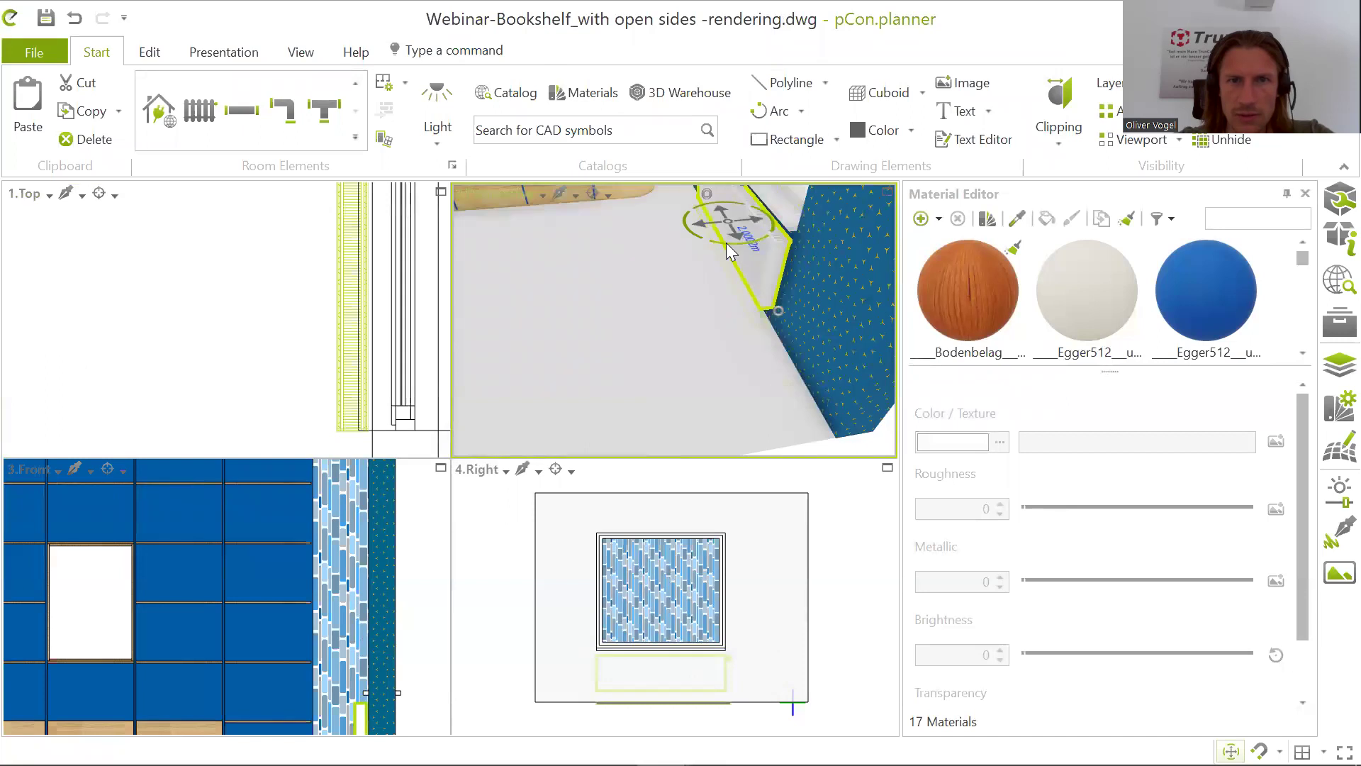
pyautogui.moveTo(840, 258)
pyautogui.mouseDown(button='middle')
pyautogui.moveTo(842, 231)
pyautogui.moveTo(822, 241)
pyautogui.mouseUp(button='middle')
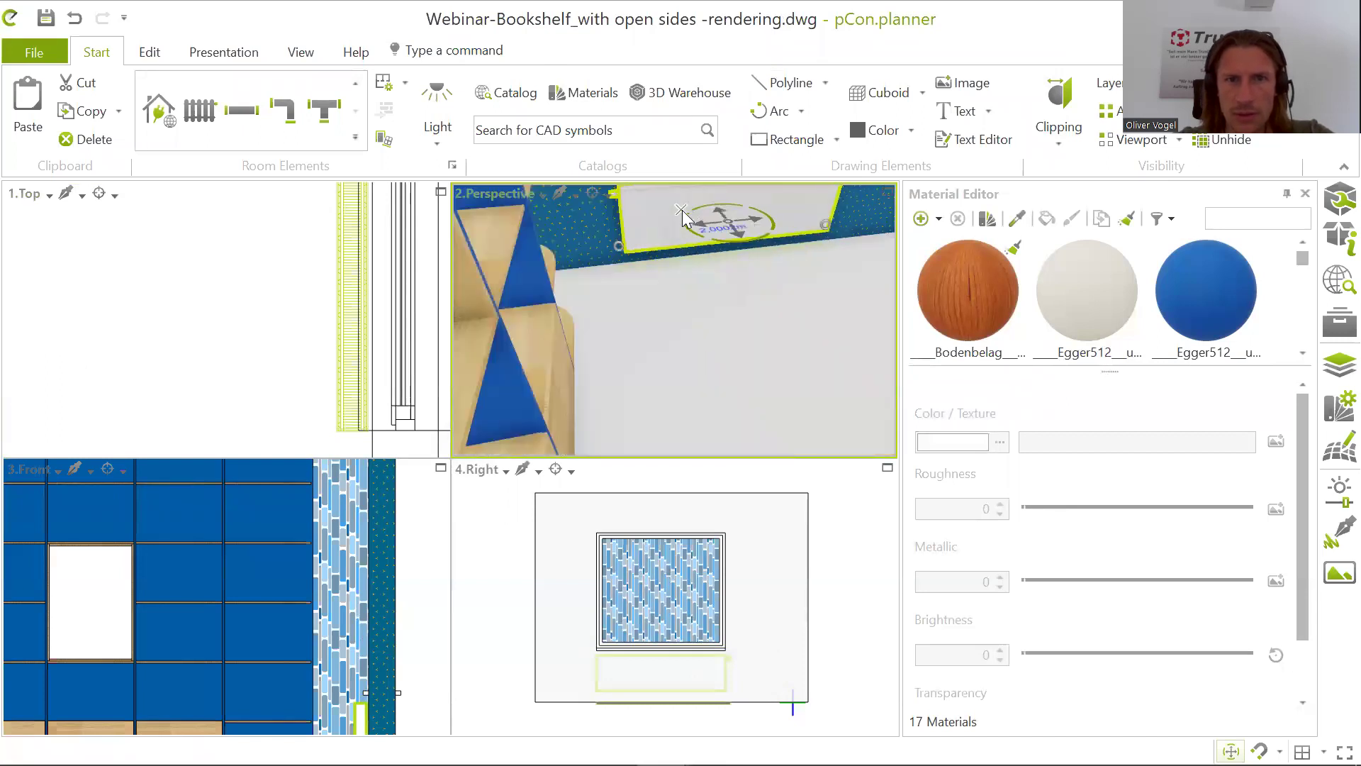
pyautogui.scroll(2, 693, 226)
pyautogui.moveTo(695, 241); pyautogui.dragTo(592, 312, button='middle')
pyautogui.scroll(2, 579, 255)
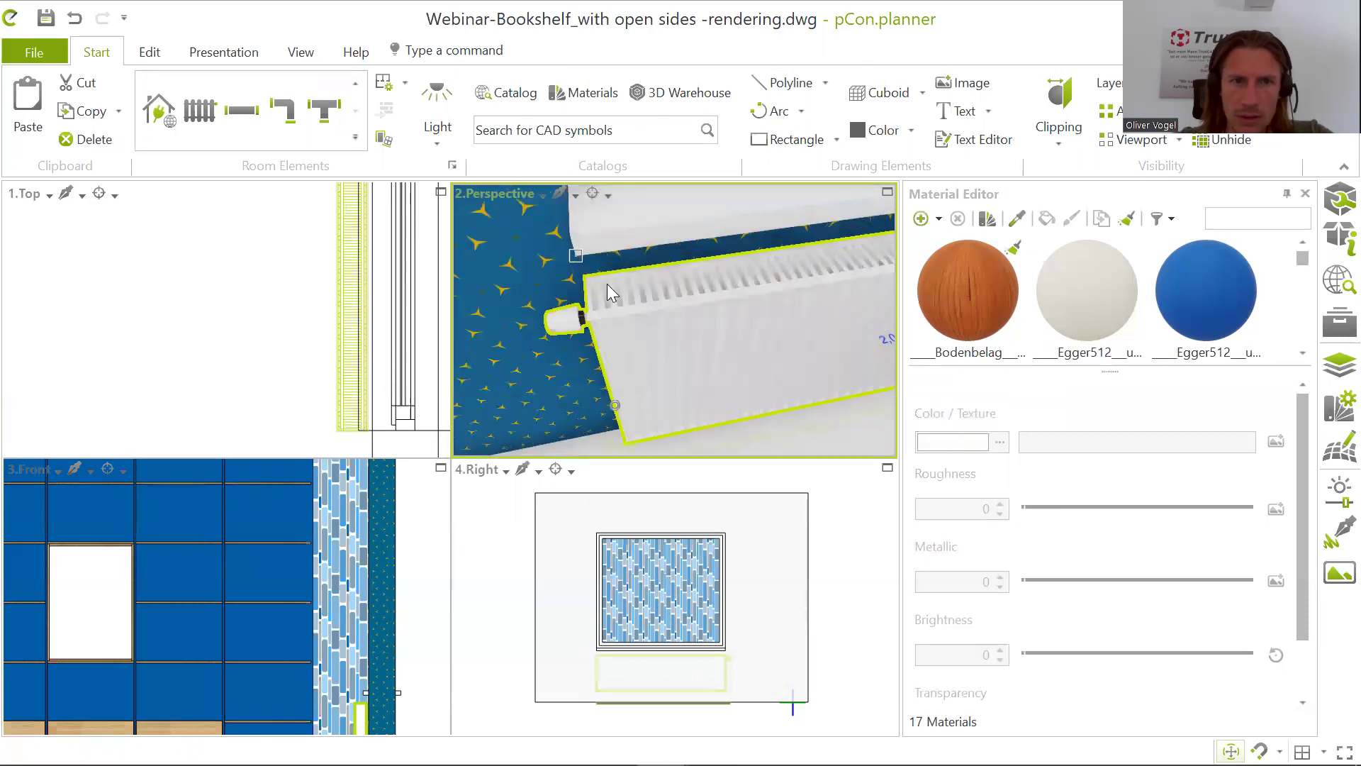
pyautogui.moveTo(653, 274); pyautogui.dragTo(782, 284, button='middle')
pyautogui.scroll(1, 790, 285)
pyautogui.scroll(-4, 792, 285)
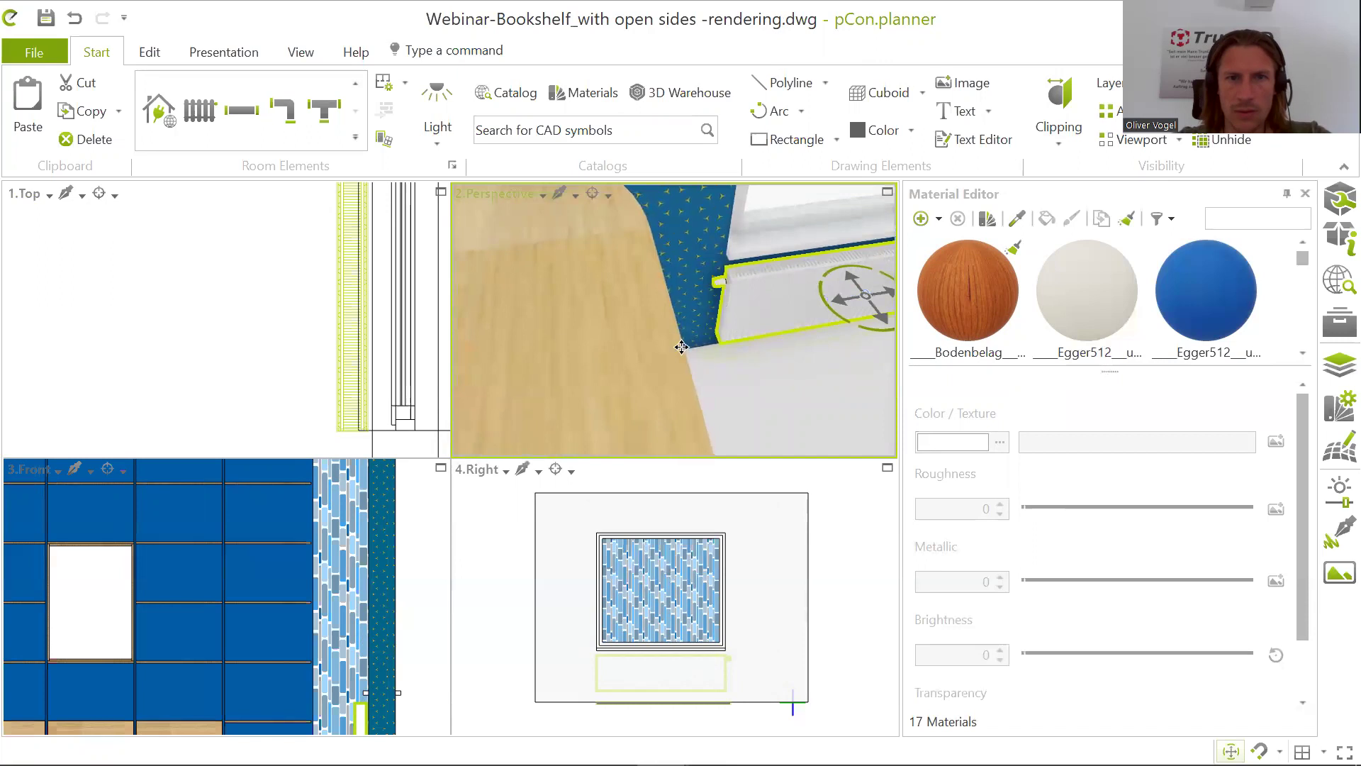
# Step: Try to move the bookshelf away from the back wall into the room
pyautogui.scroll(-6, 280, 333)
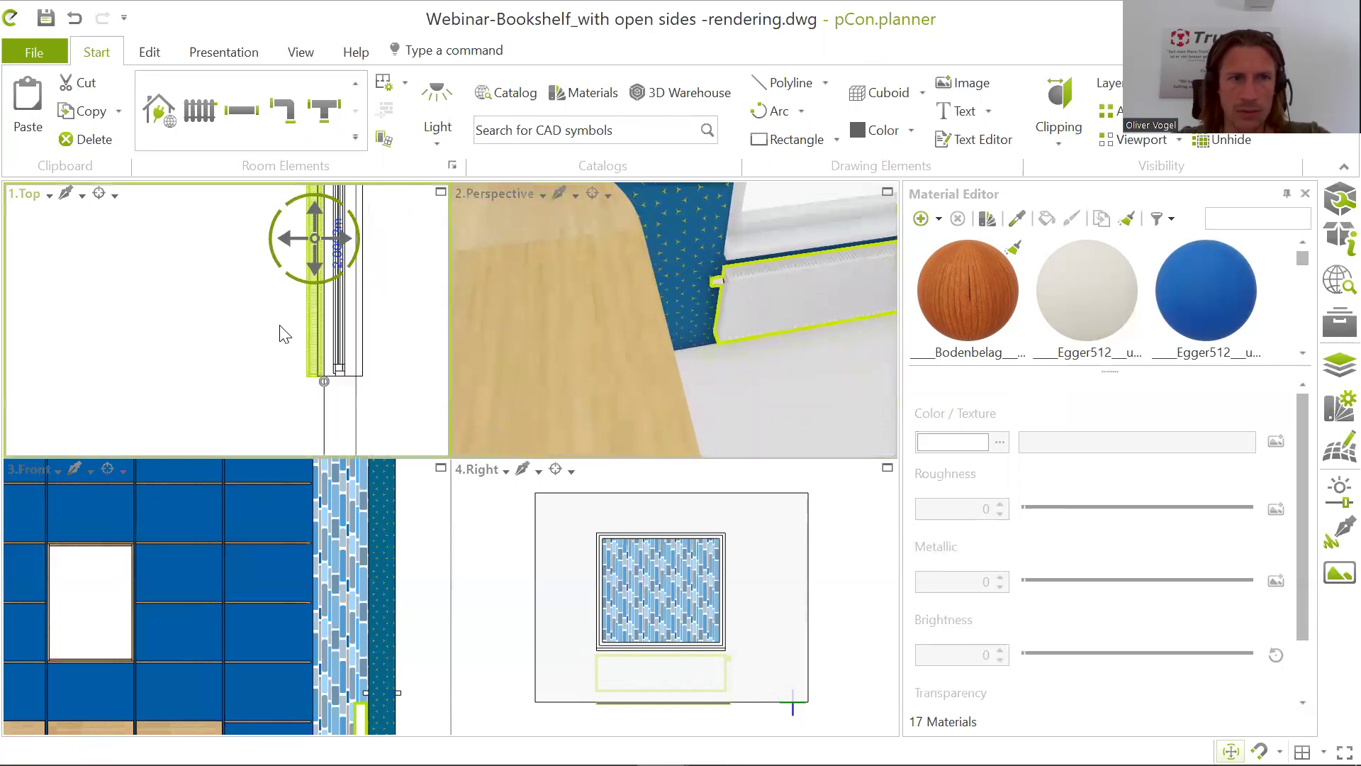
pyautogui.click(276, 567)
pyautogui.scroll(-4, 273, 565)
pyautogui.click(814, 344)
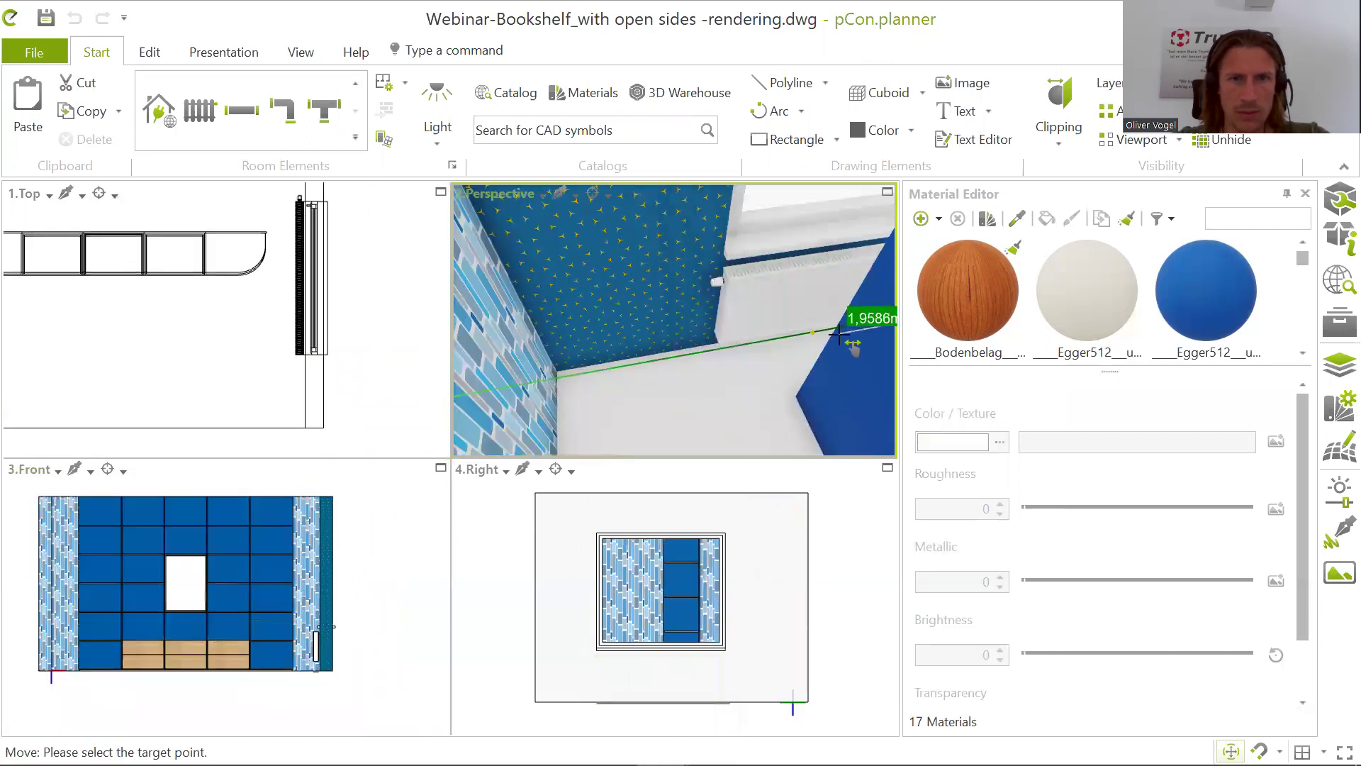
pyautogui.click(692, 350)
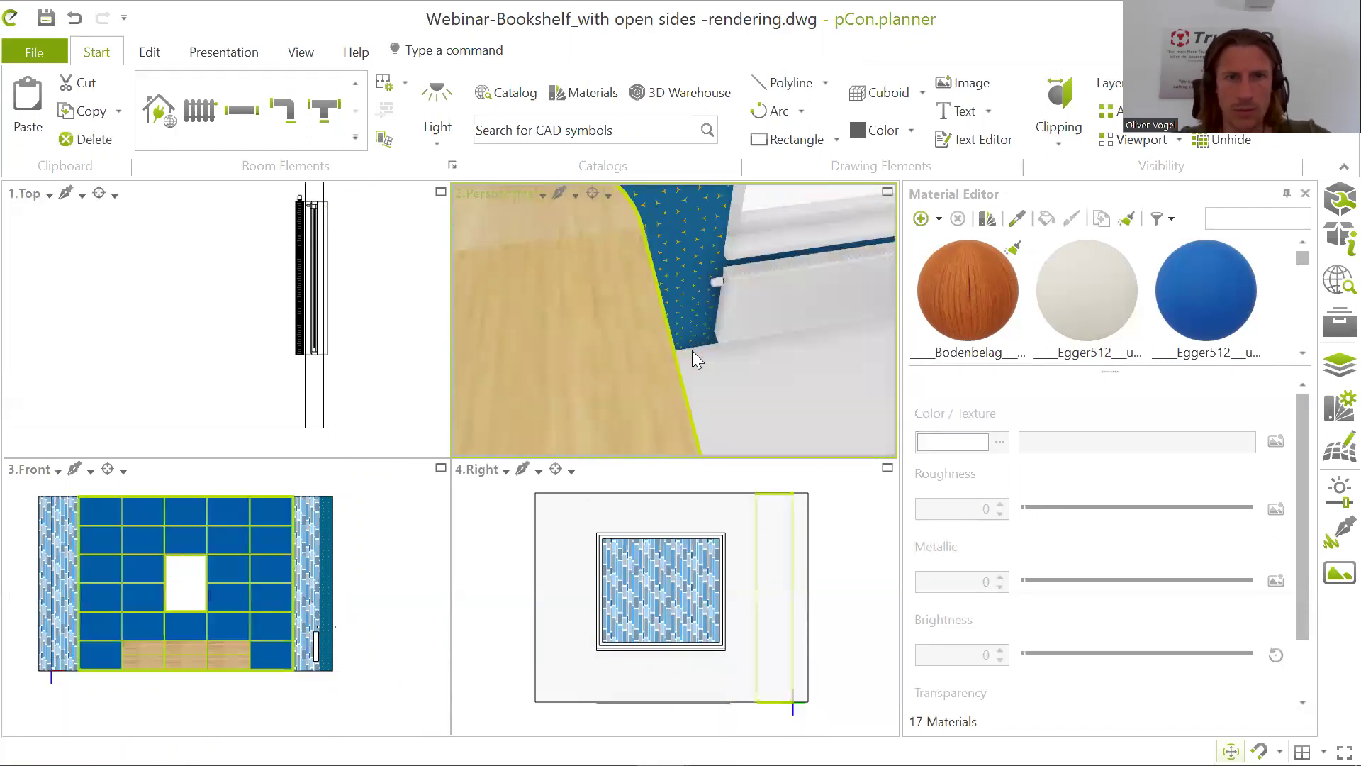
pyautogui.scroll(1, 733, 337)
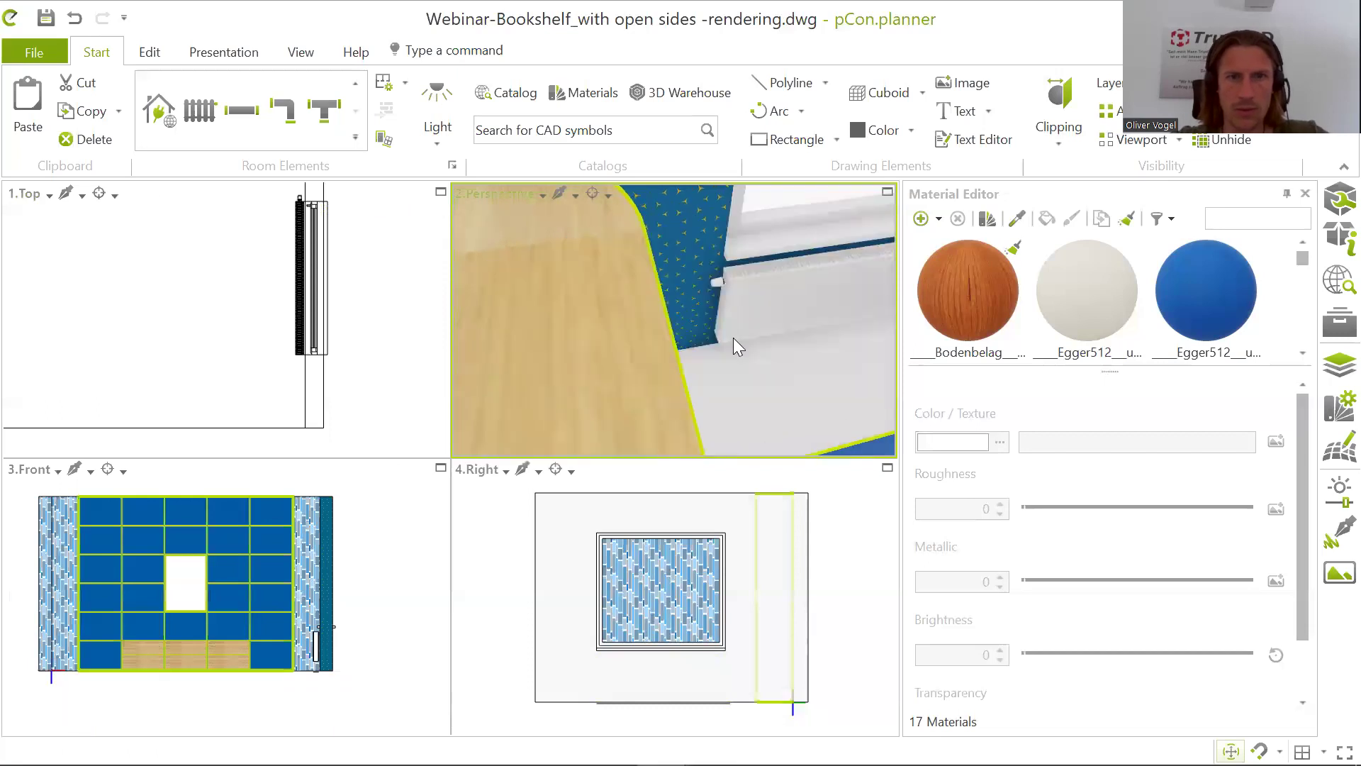
pyautogui.press('Escape')
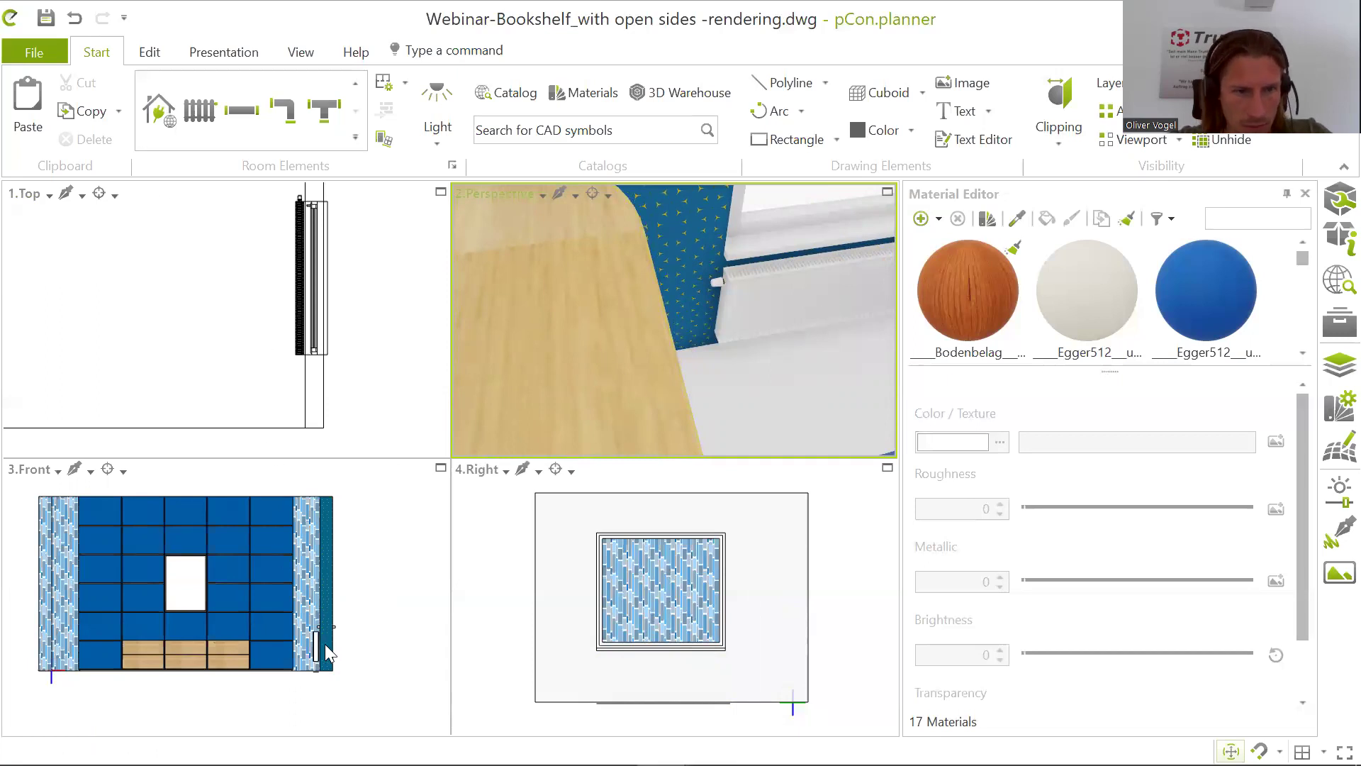
# Step: Examine the radiator's position against the side wall from the front and the room layout from above
pyautogui.scroll(4, 325, 644)
pyautogui.scroll(2, 316, 649)
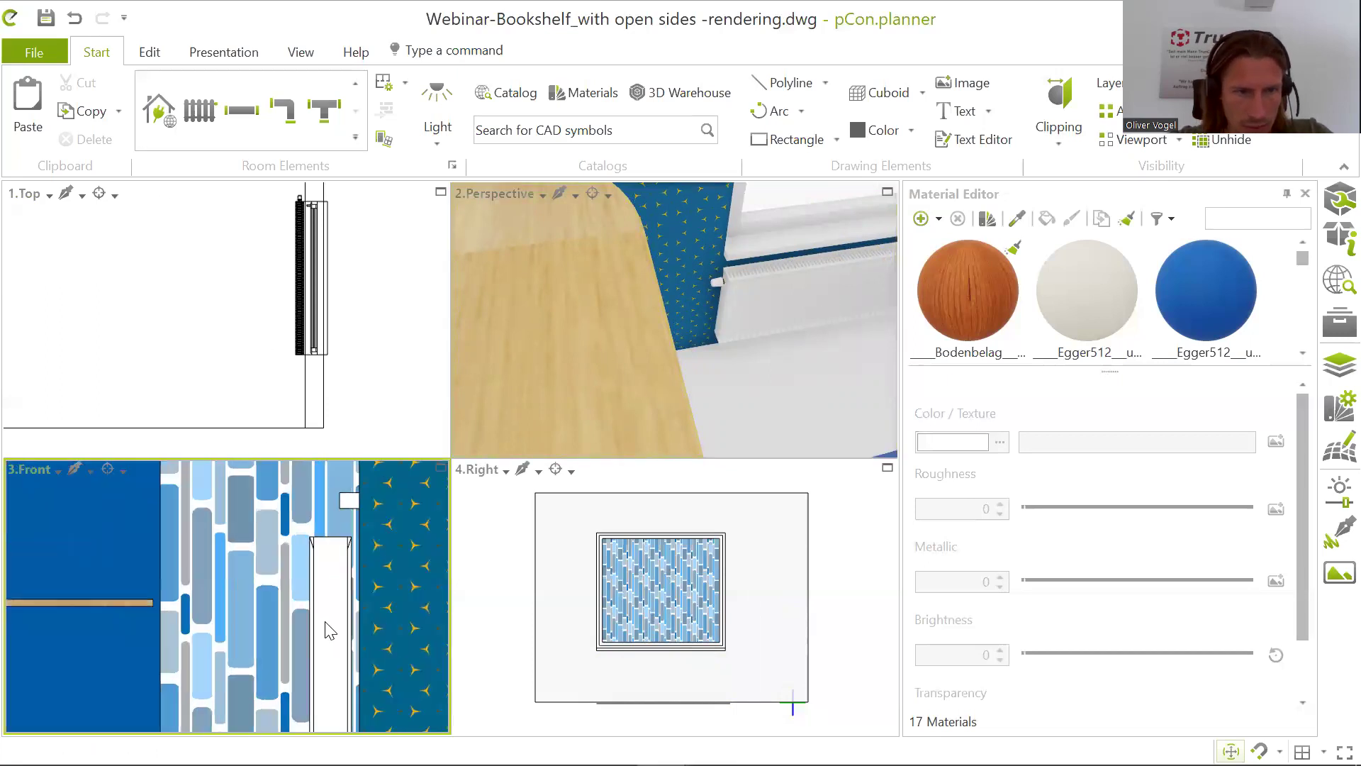
pyautogui.scroll(-5, 344, 542)
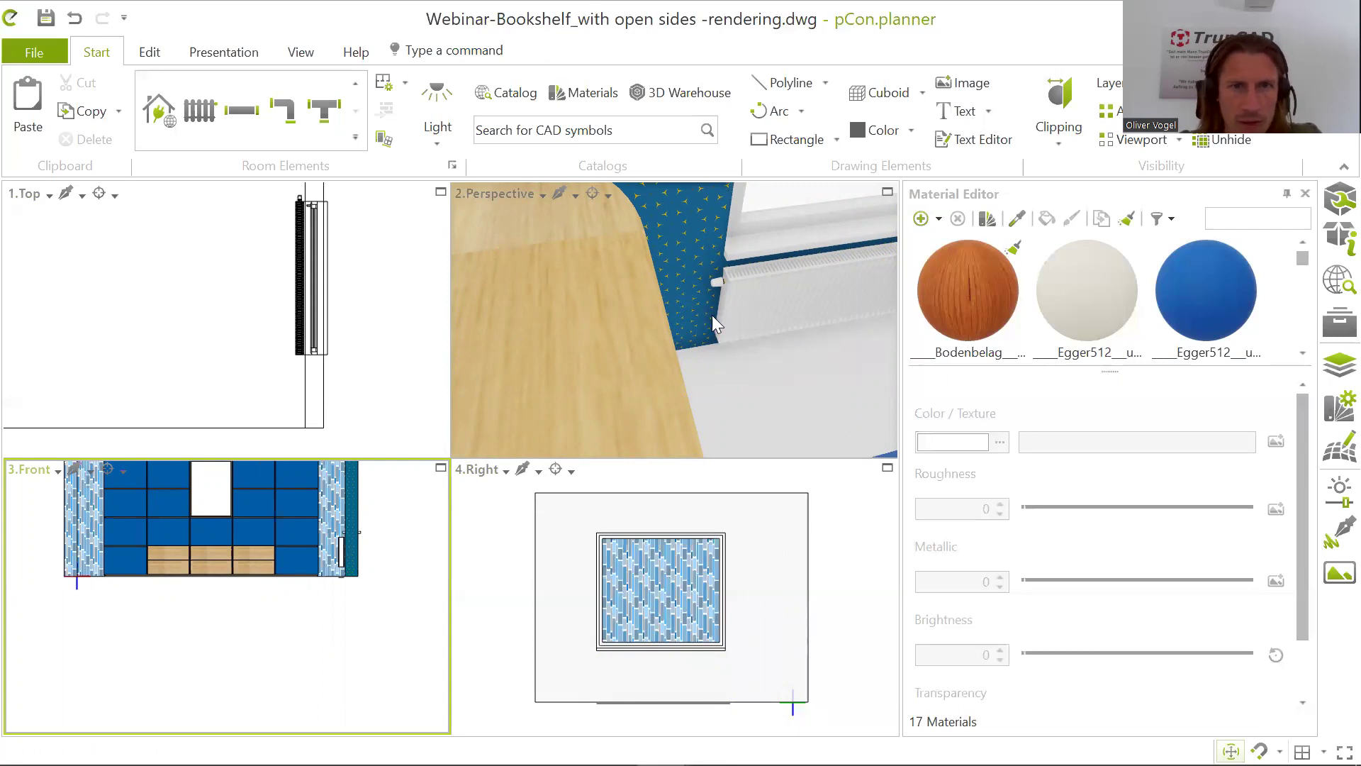
pyautogui.click(788, 372)
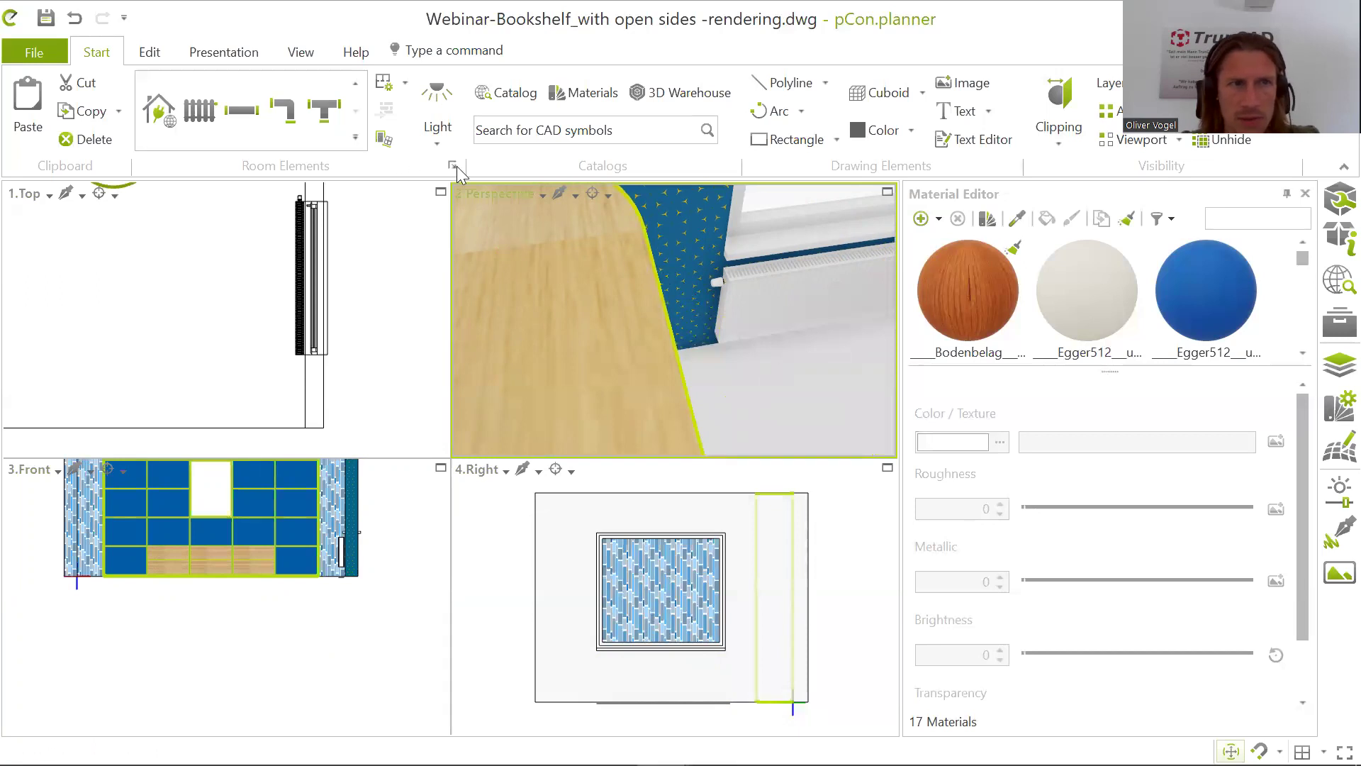
pyautogui.click(156, 268)
pyautogui.scroll(-2, 156, 268)
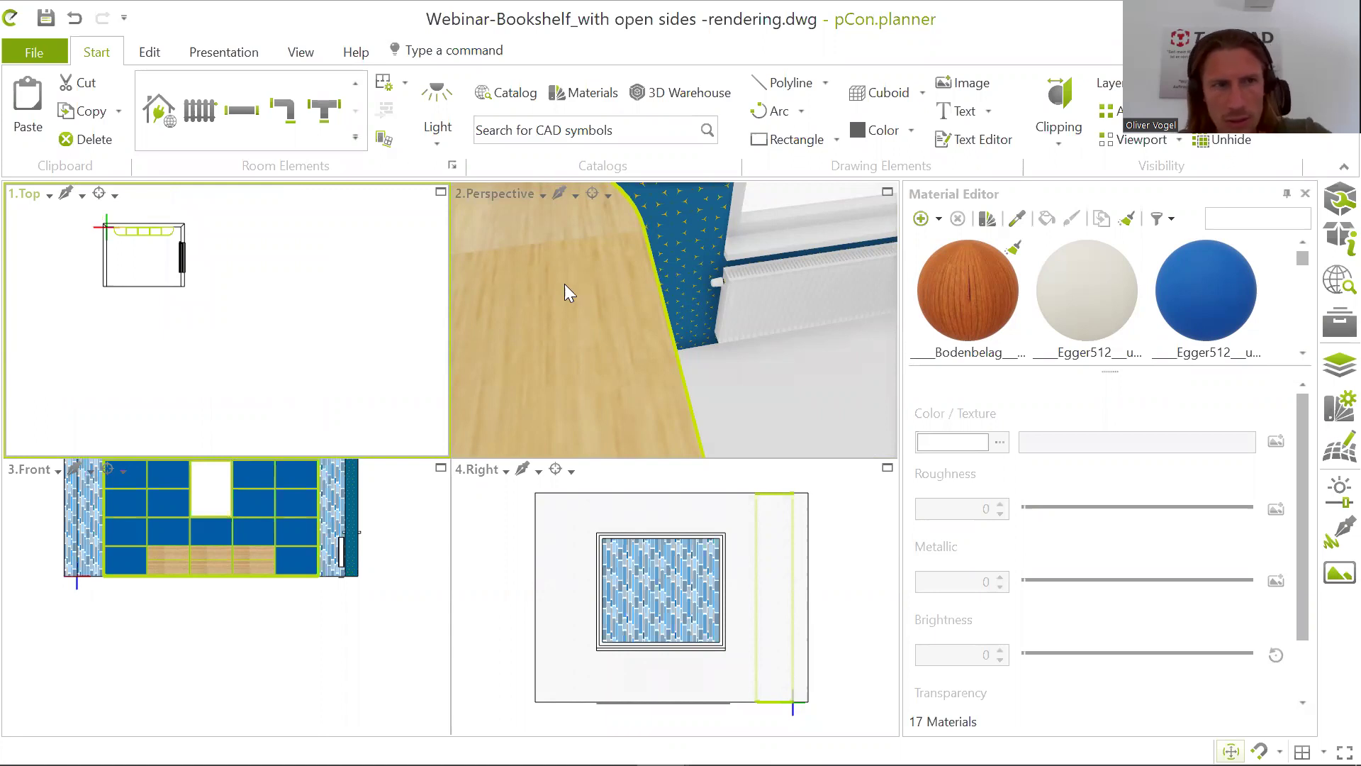
pyautogui.click(317, 279)
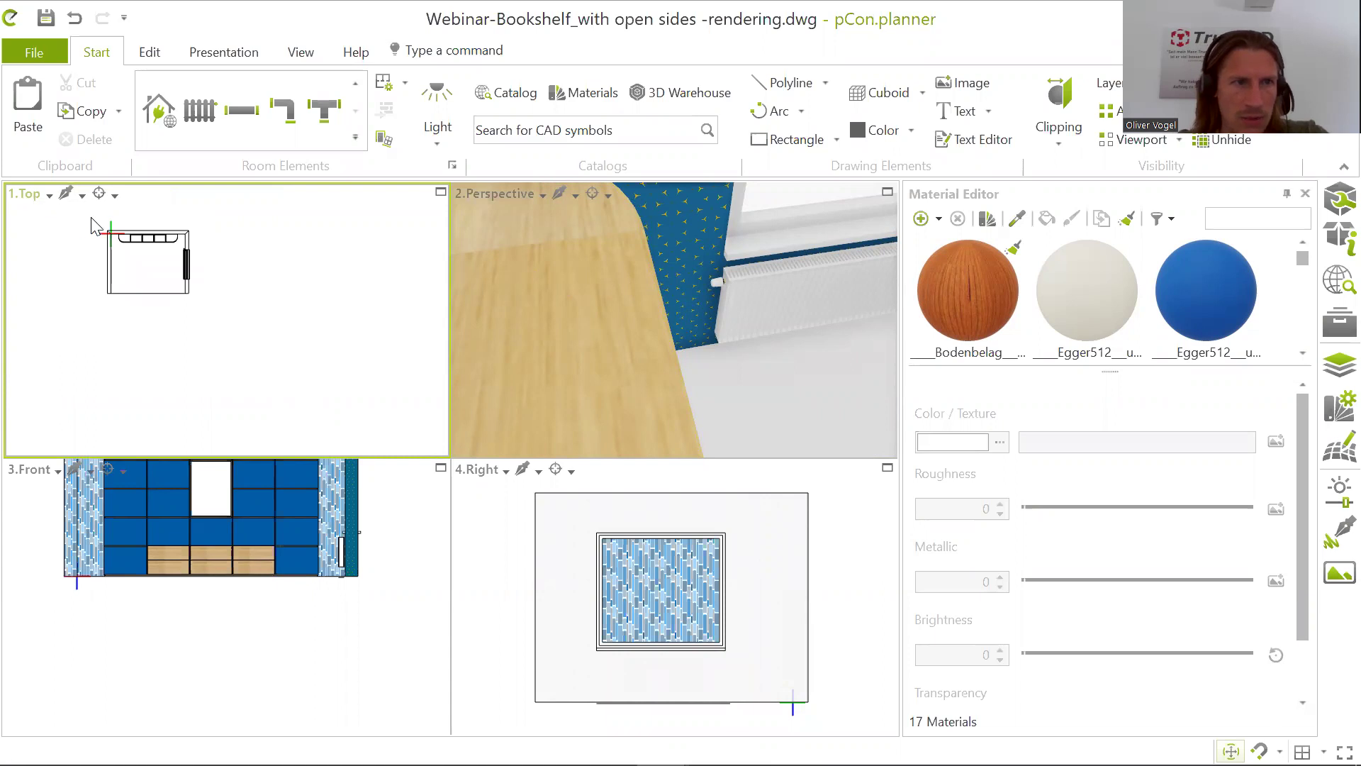
pyautogui.scroll(2, 95, 225)
pyautogui.scroll(2, 144, 289)
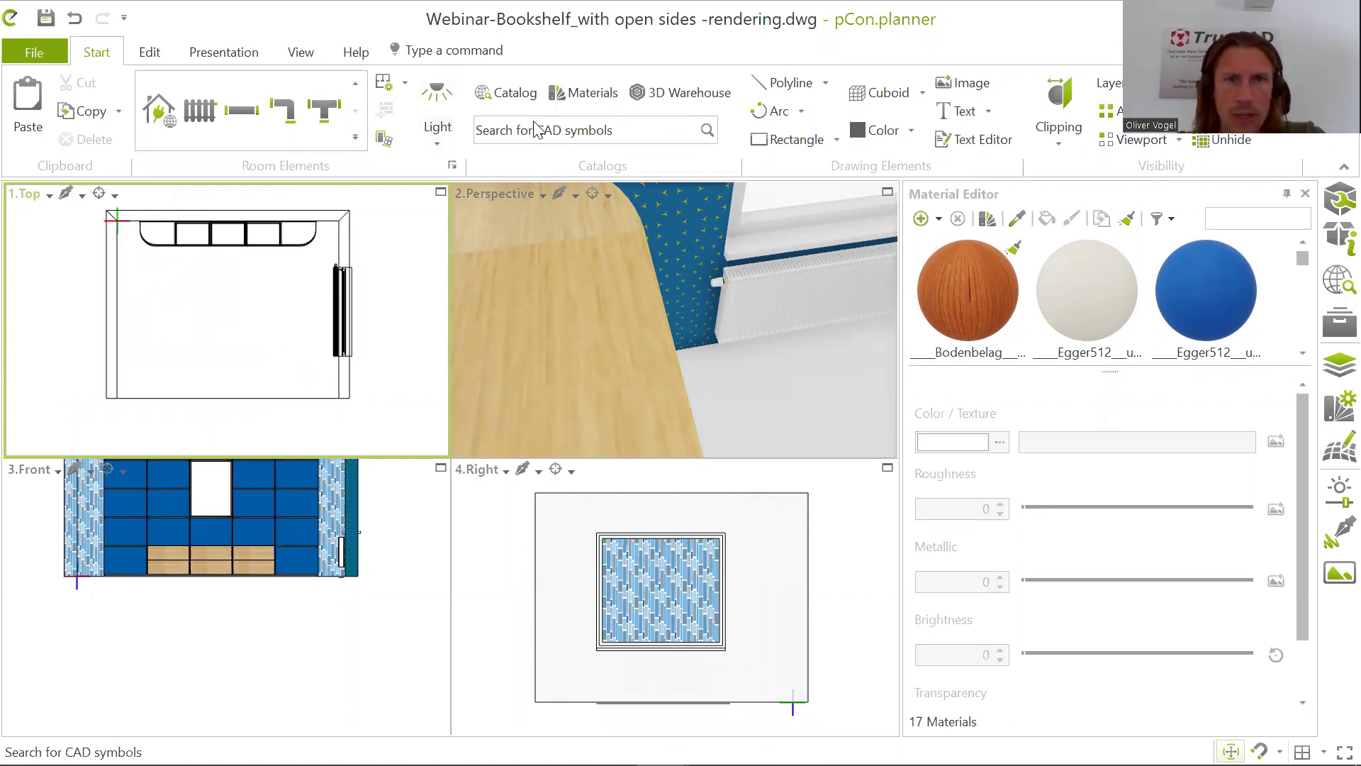
# Step: Open the online materials catalog and reposition its window so the list of material categories is accessible
pyautogui.click(579, 105)
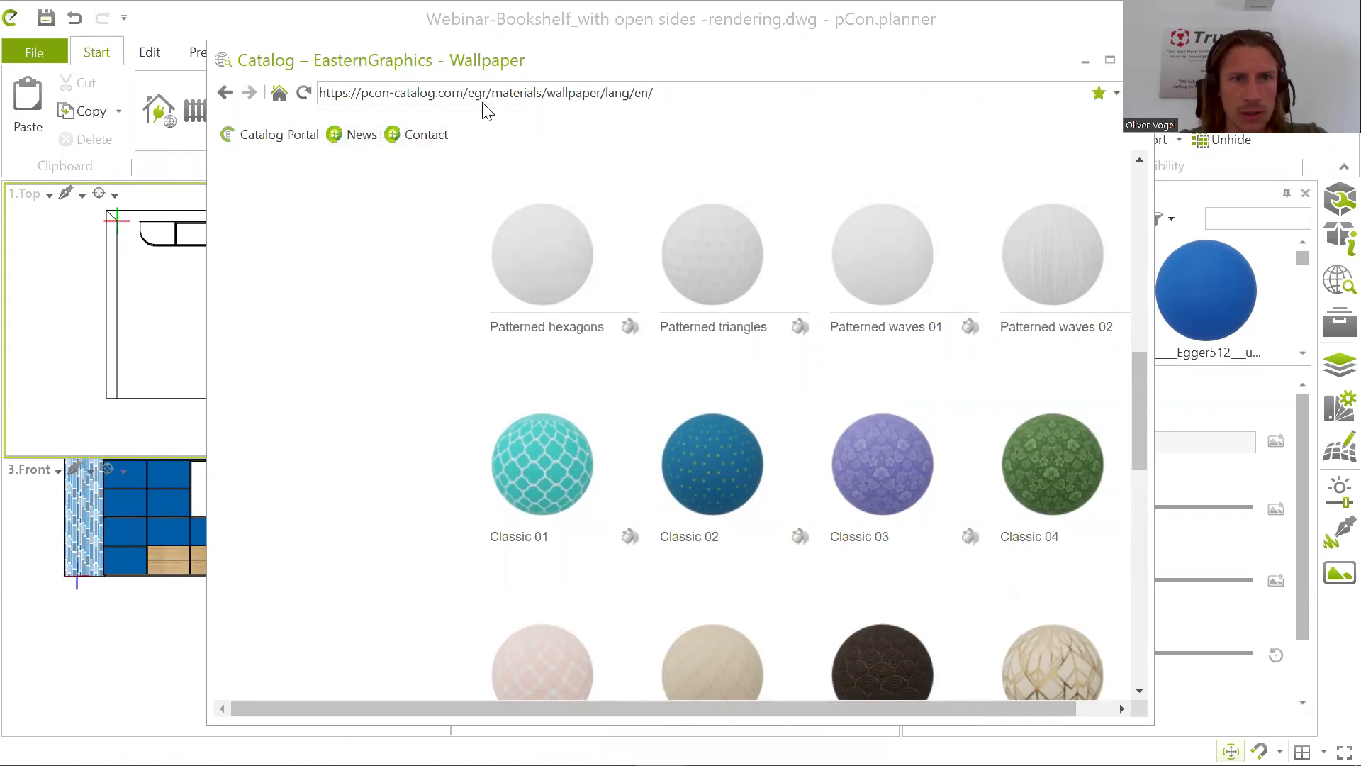
pyautogui.scroll(10, 911, 374)
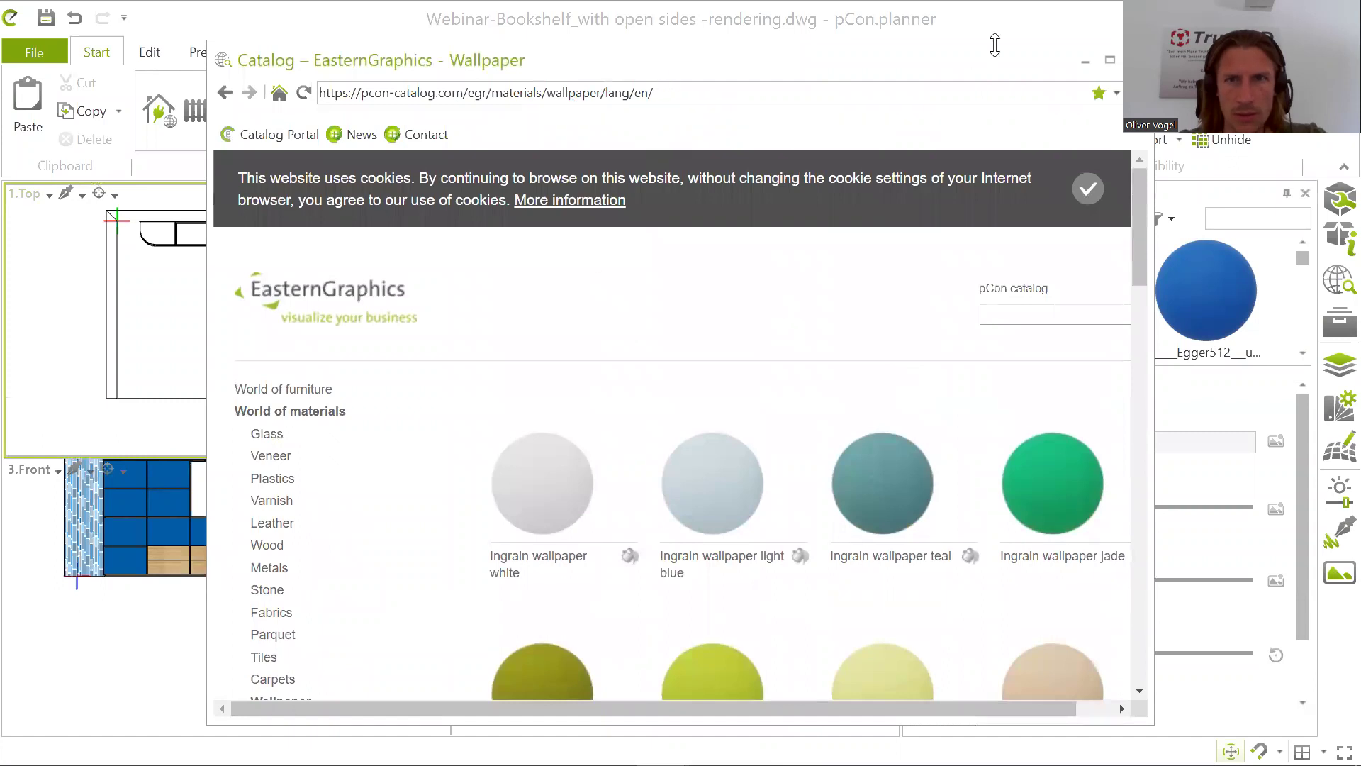
pyautogui.moveTo(1007, 62); pyautogui.dragTo(875, 178)
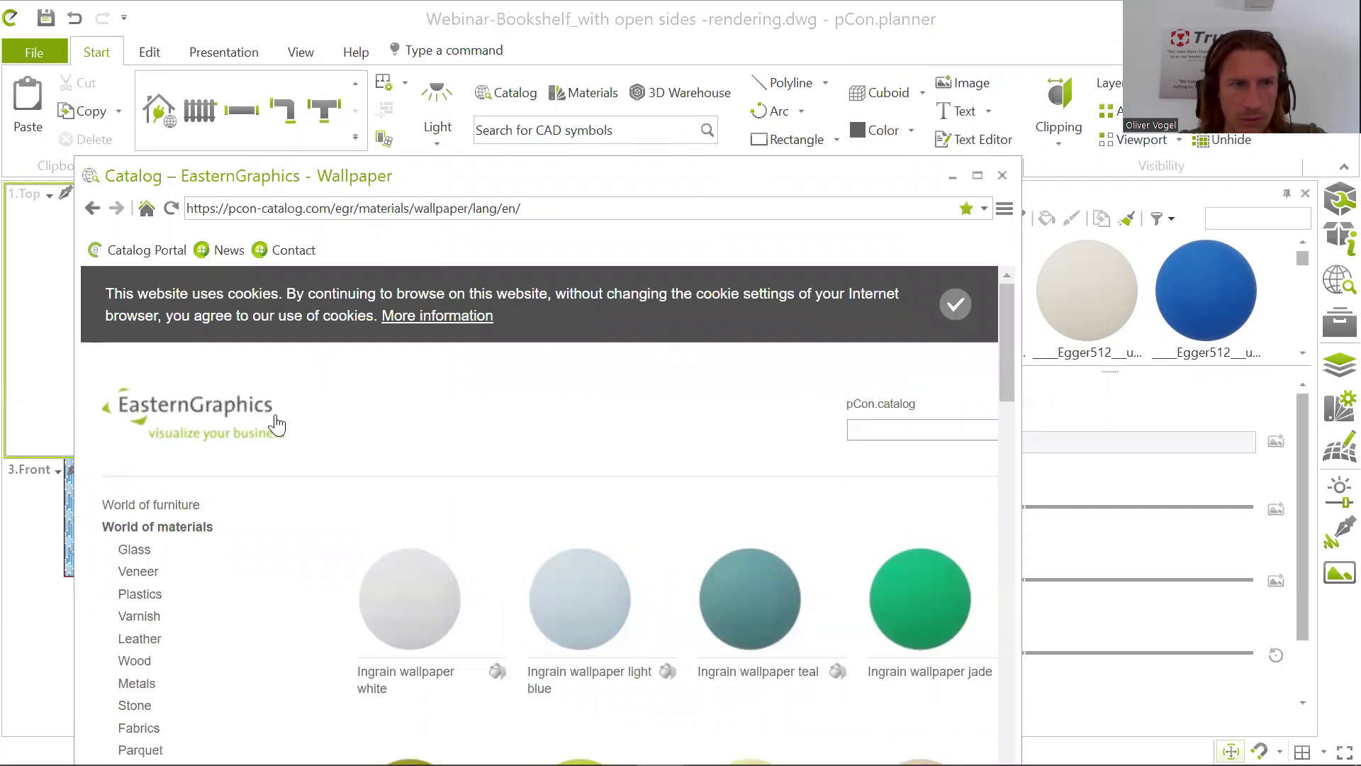
pyautogui.moveTo(508, 179); pyautogui.dragTo(617, 50)
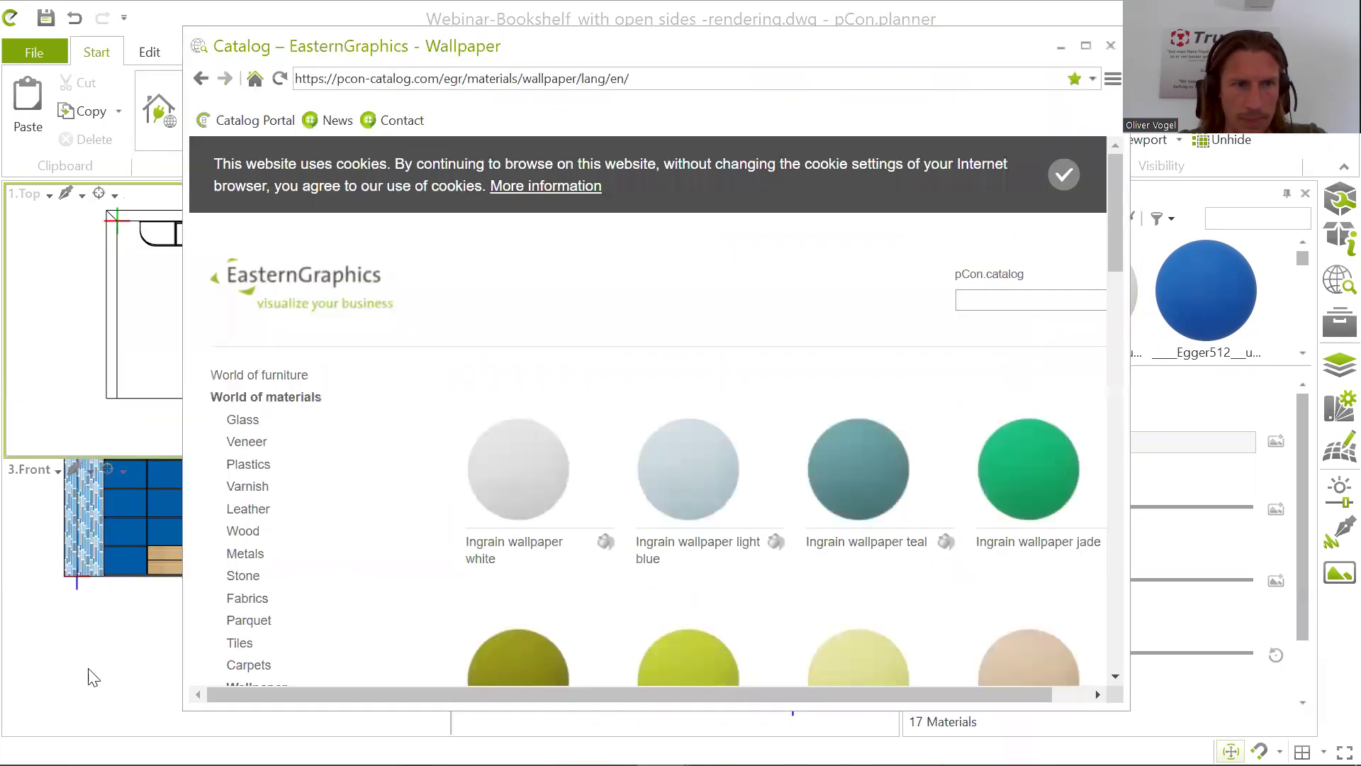
# Step: Look through the Carpets category for a floor covering and return to the Wallpaper category
pyautogui.scroll(-2, 280, 532)
pyautogui.click(256, 500)
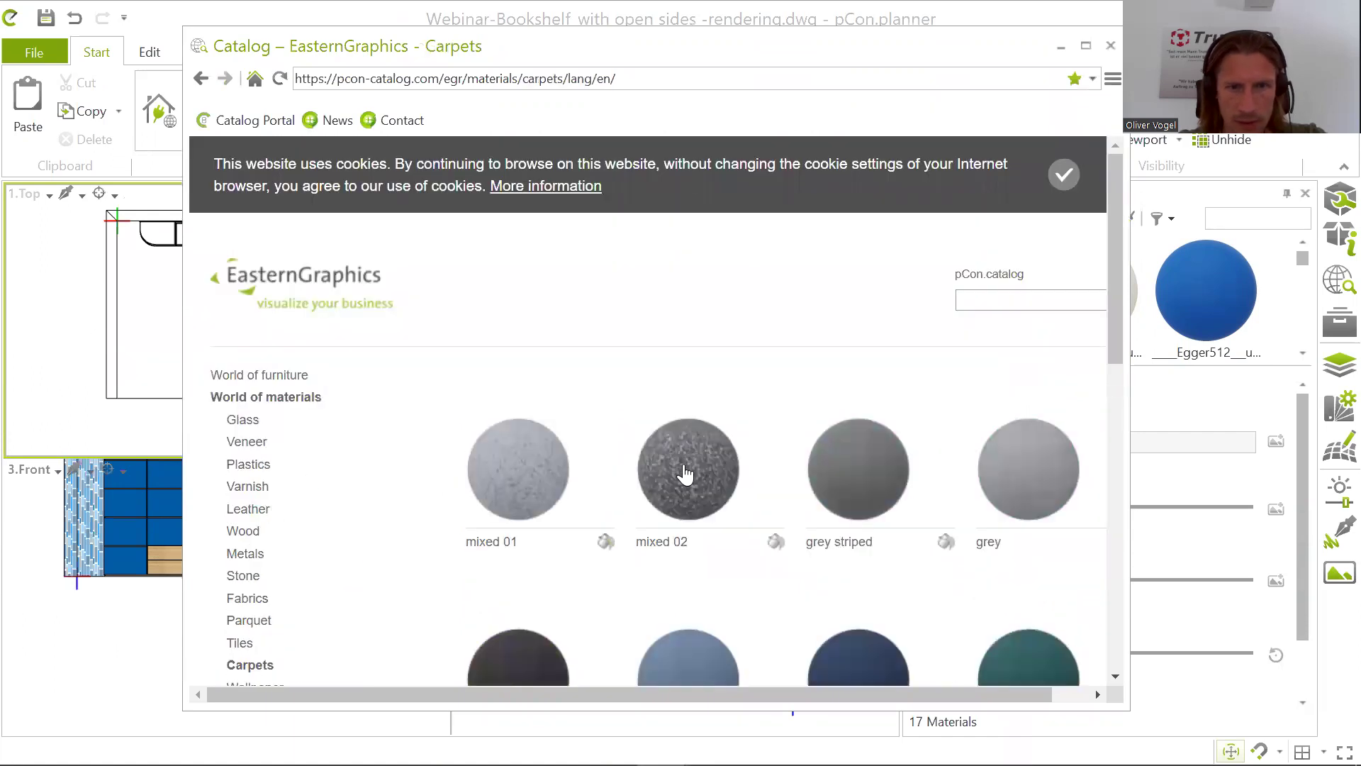
pyautogui.scroll(-5, 780, 440)
pyautogui.scroll(-4, 781, 441)
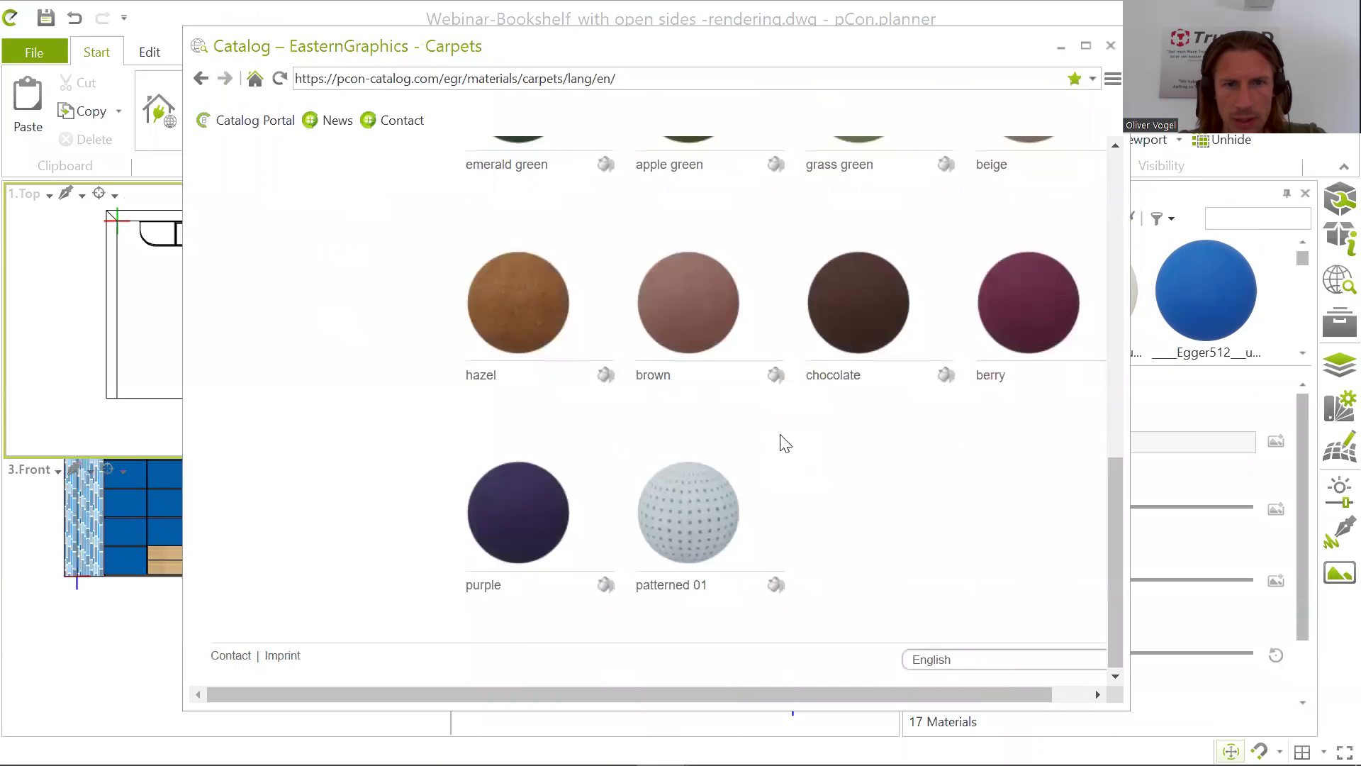
pyautogui.scroll(7, 759, 447)
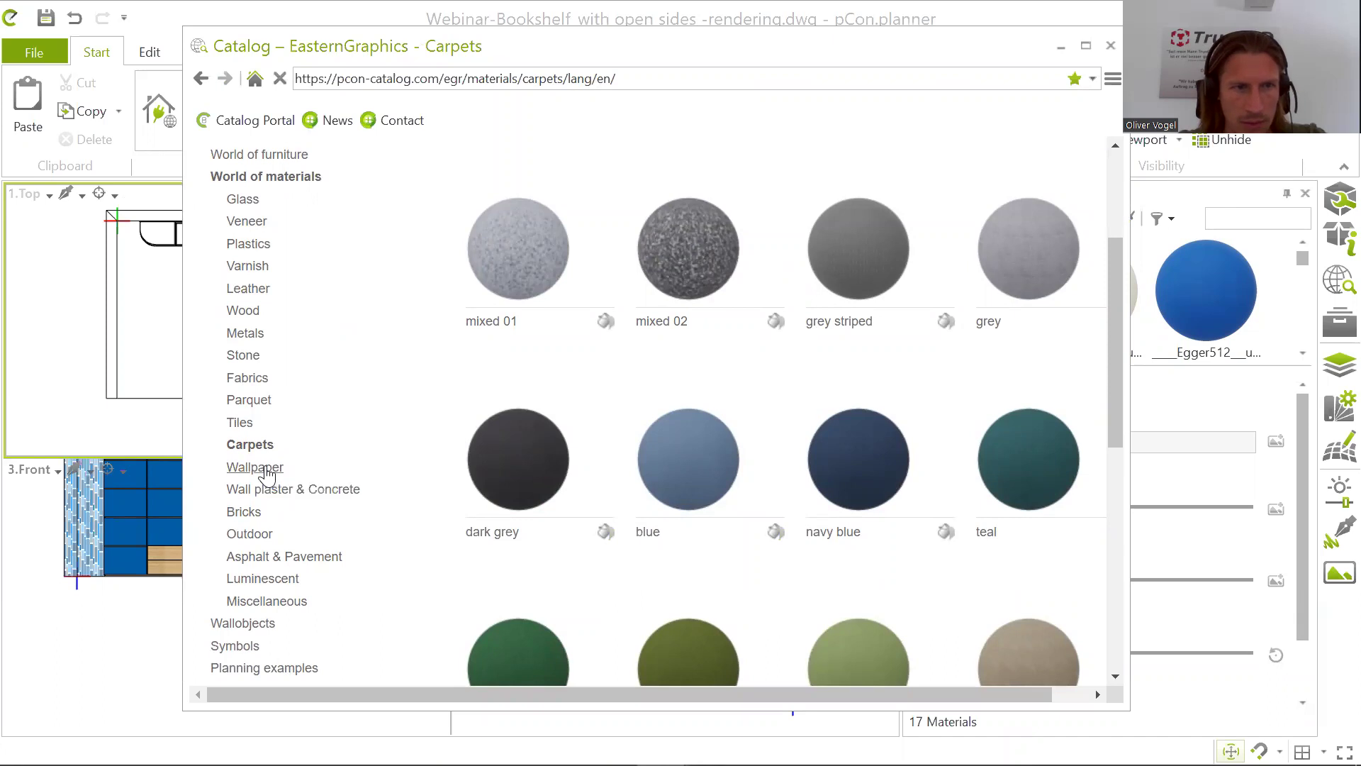
pyautogui.click(265, 469)
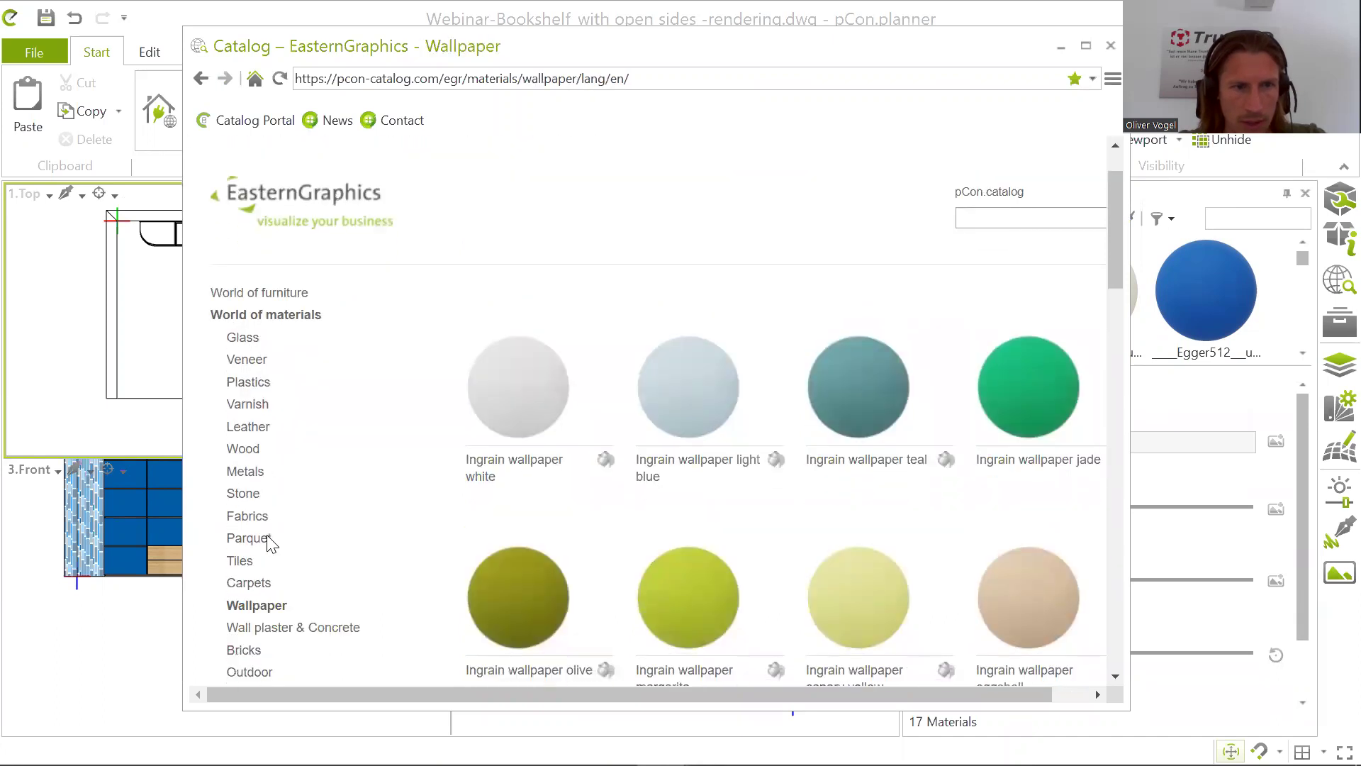
# Step: Pick Woodstrip - maple 02 from the catalog's Parquet category and try it on the floor beside the radiator
pyautogui.click(260, 542)
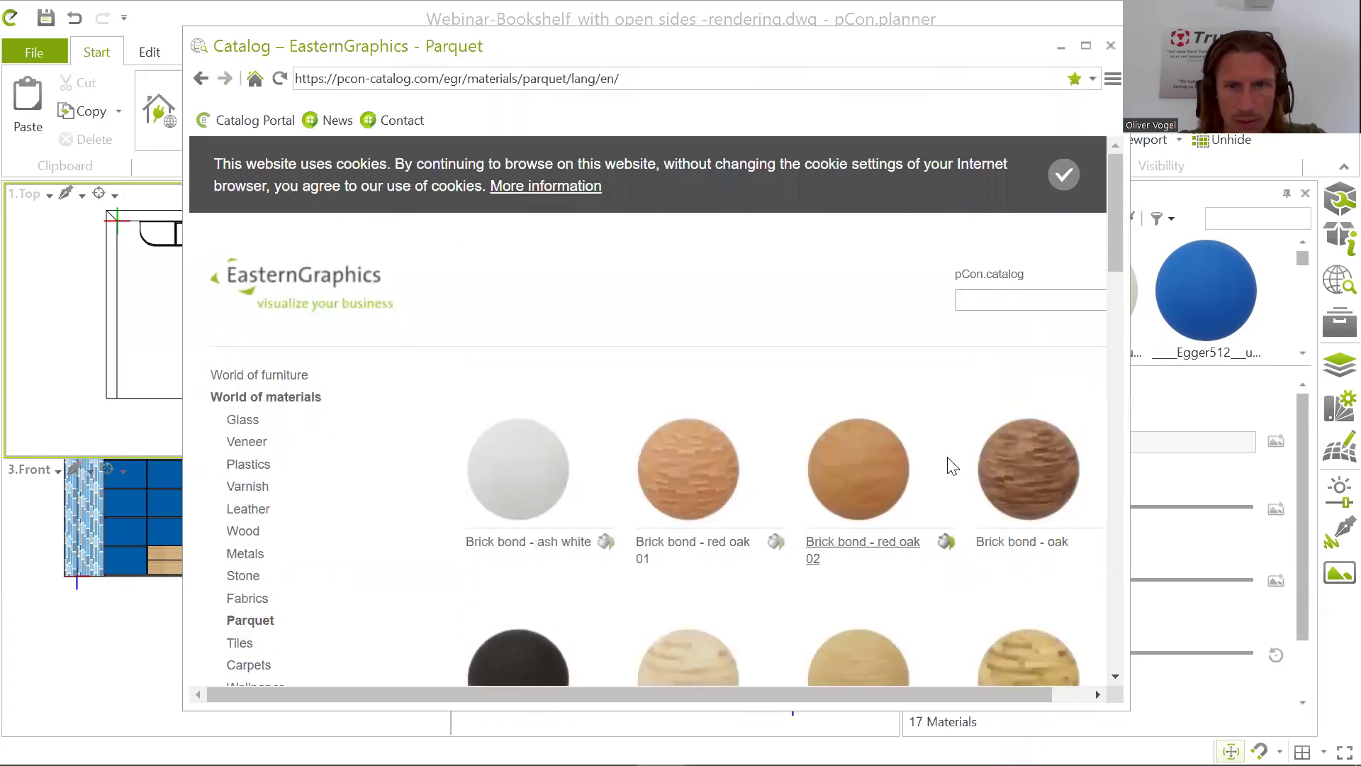
pyautogui.scroll(-3, 978, 457)
pyautogui.scroll(-2, 1004, 440)
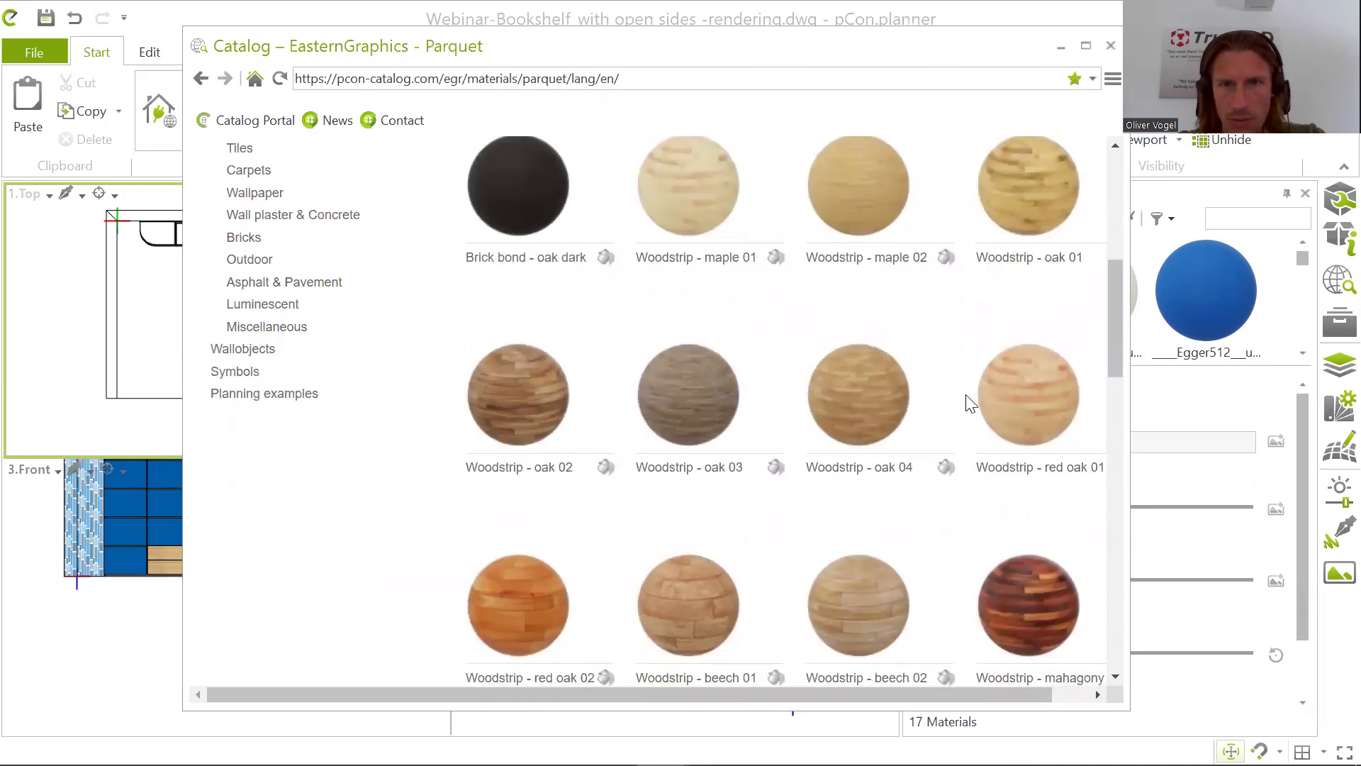
pyautogui.click(874, 211)
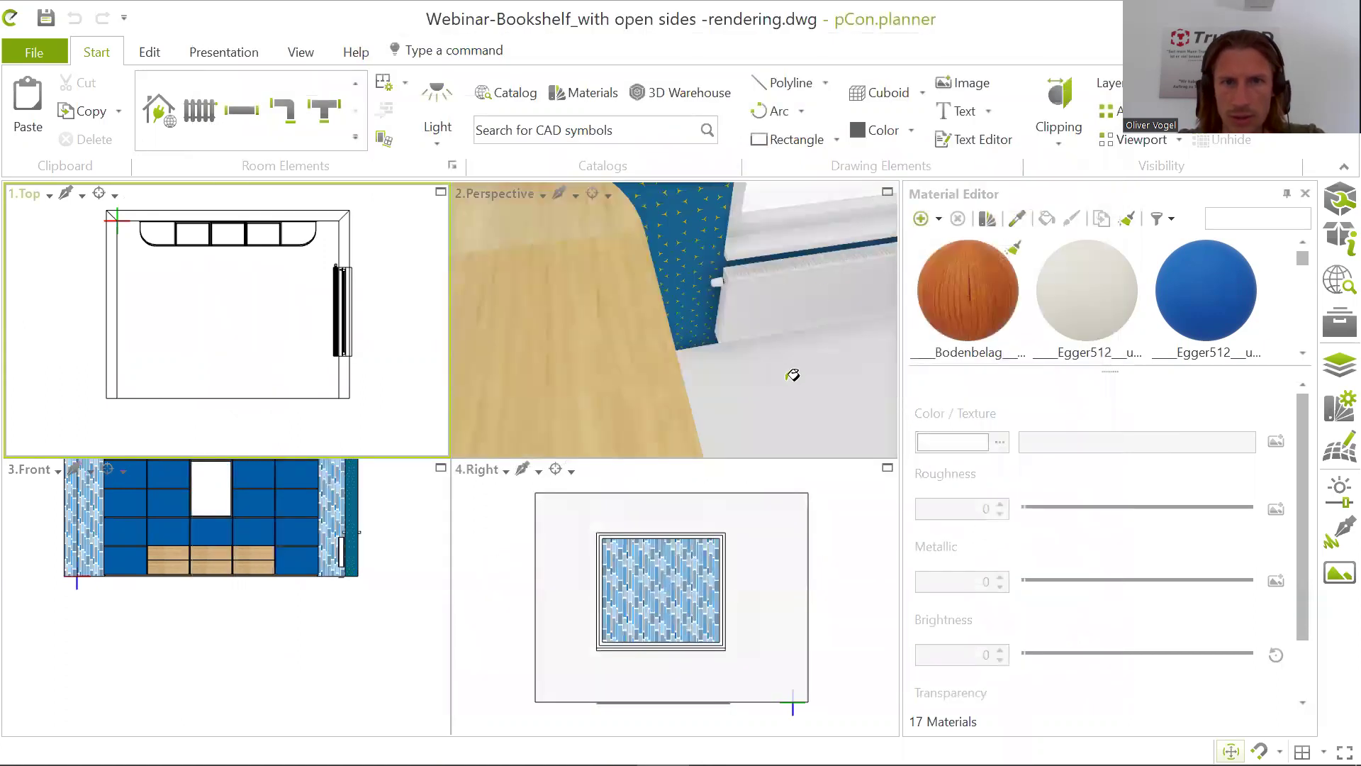
pyautogui.click(792, 377)
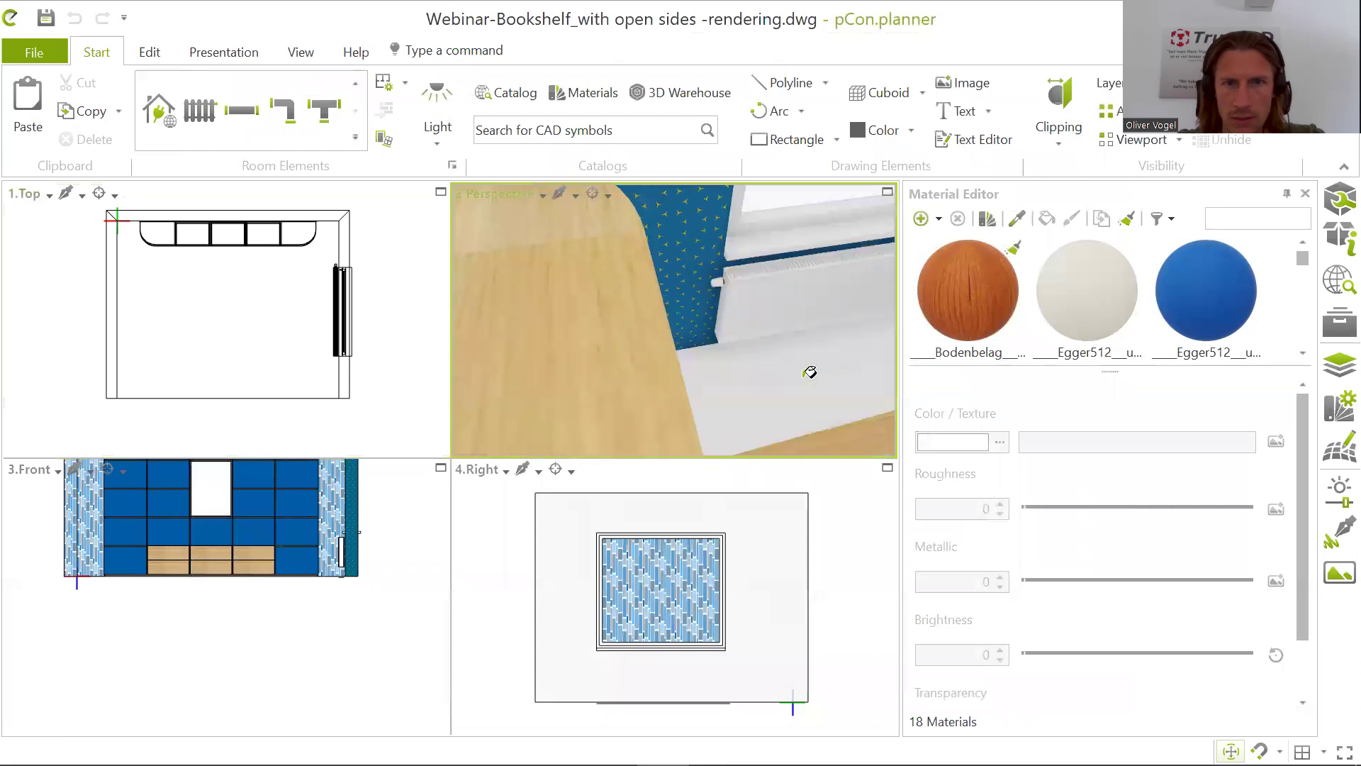
pyautogui.moveTo(813, 366); pyautogui.dragTo(751, 310, button='middle')
pyautogui.scroll(2, 802, 338)
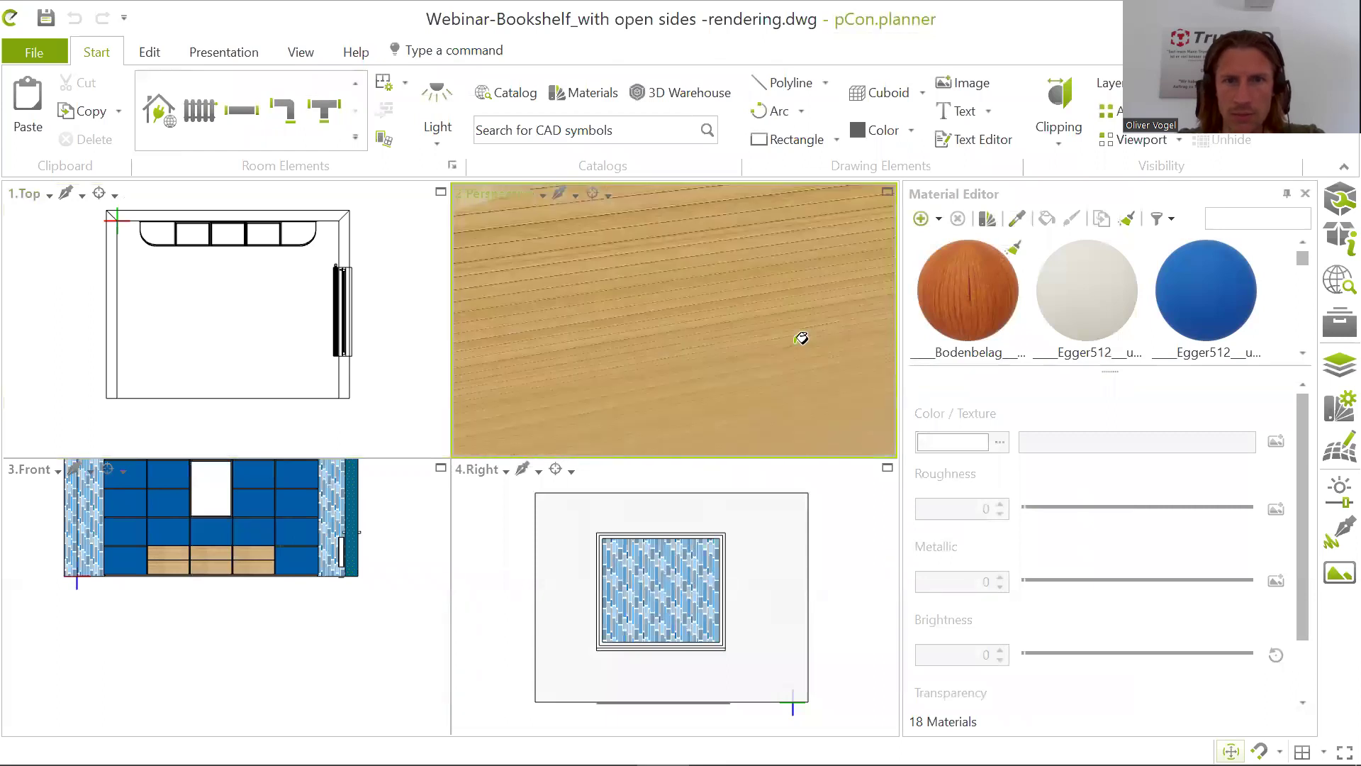
pyautogui.scroll(-4, 805, 338)
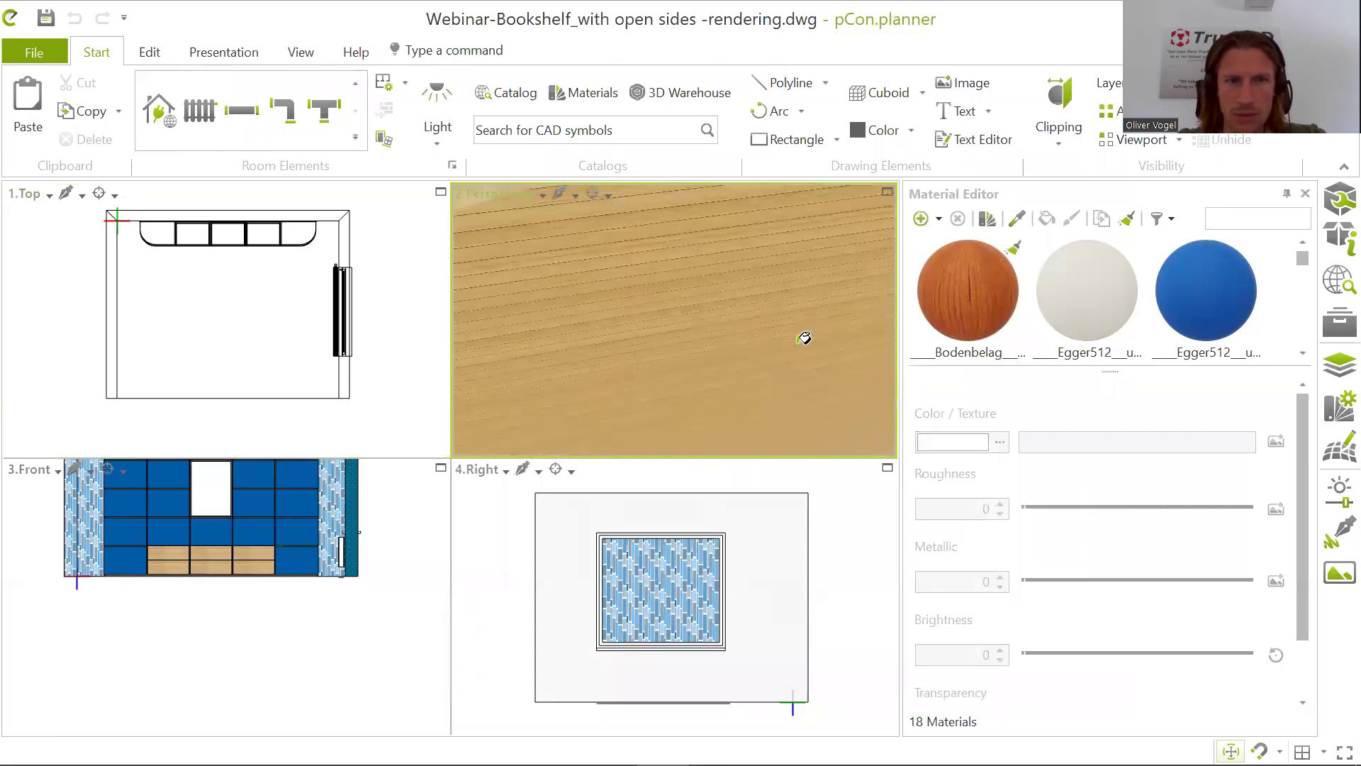
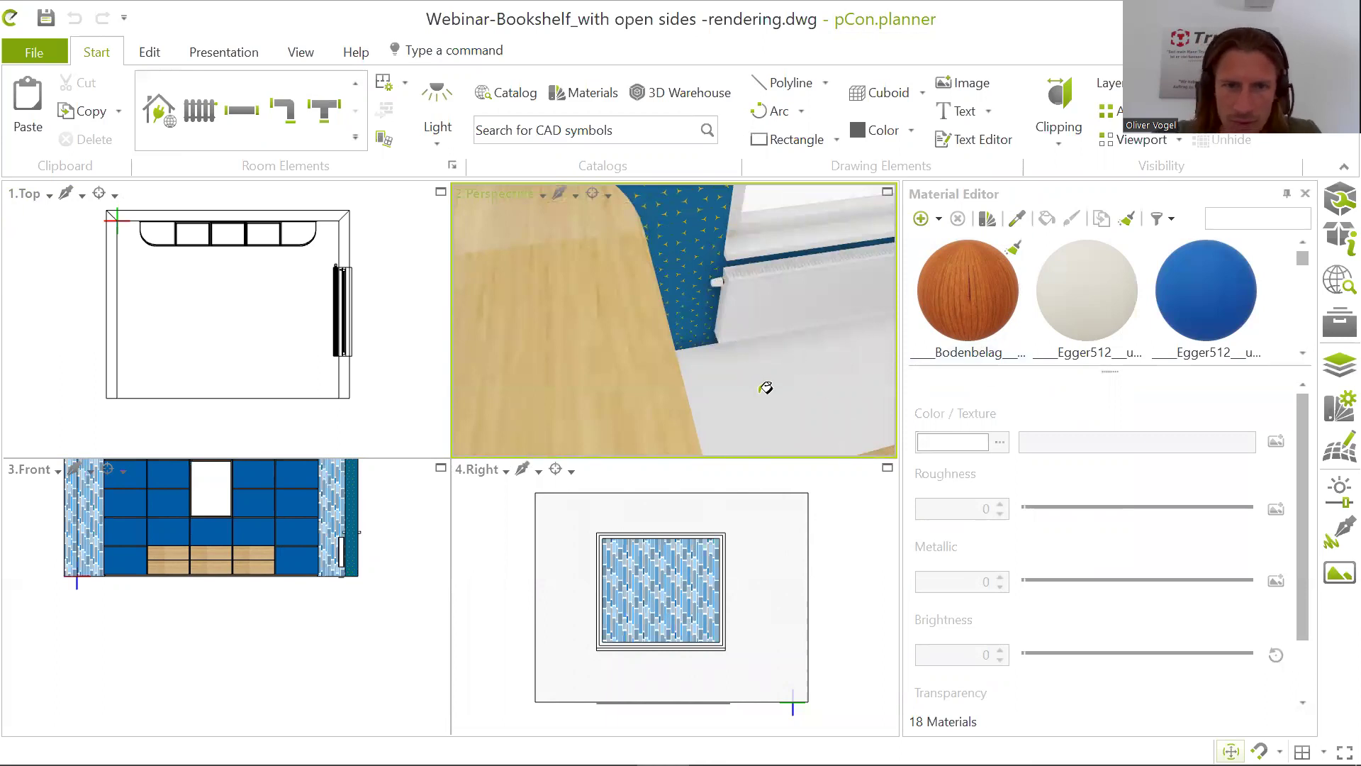
pyautogui.click(825, 367)
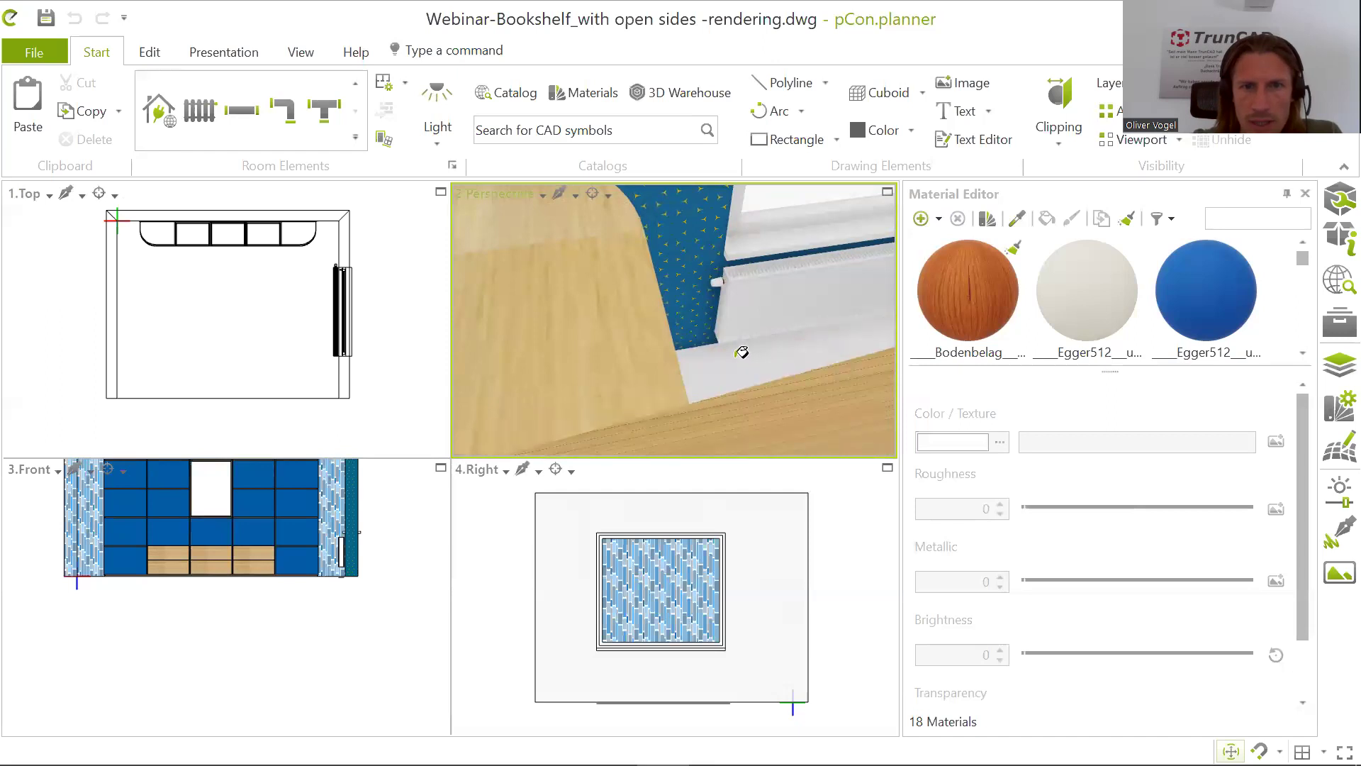
# Step: Apply the Woodstrip - maple 02 parquet to the entire room floor in front of the bookshelf
pyautogui.moveTo(733, 347)
pyautogui.mouseDown(button='middle')
pyautogui.moveTo(690, 277)
pyautogui.moveTo(648, 265)
pyautogui.moveTo(620, 340)
pyautogui.moveTo(575, 356)
pyautogui.moveTo(598, 325)
pyautogui.mouseUp(button='middle')
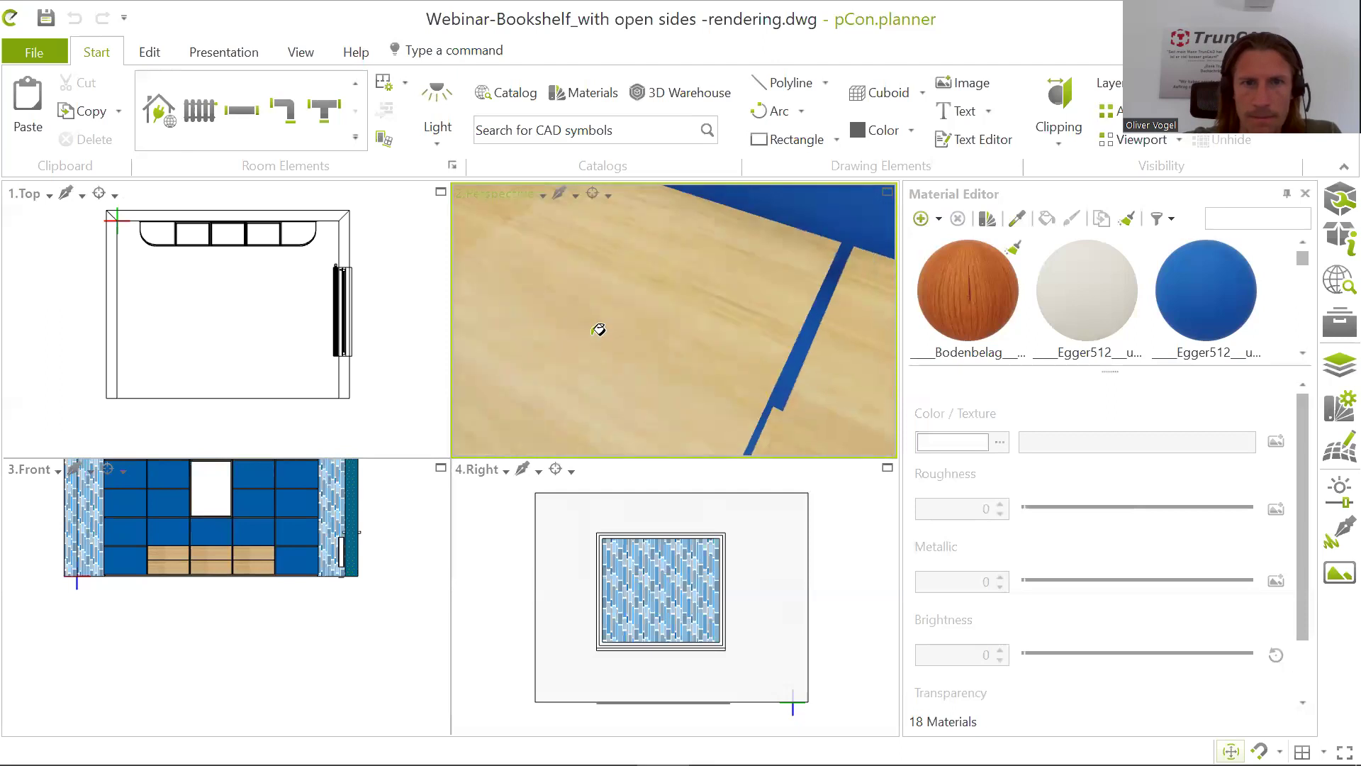
pyautogui.scroll(-10, 598, 330)
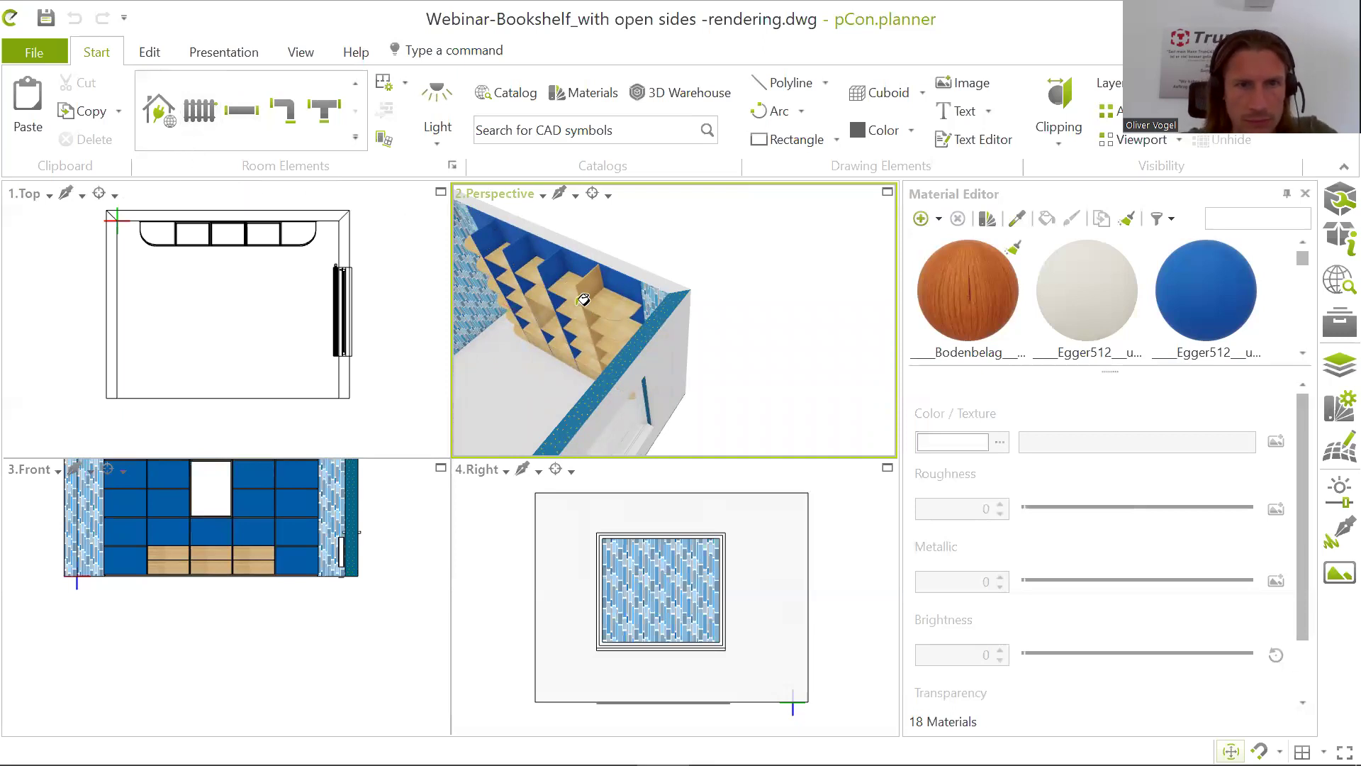
pyautogui.click(1241, 291)
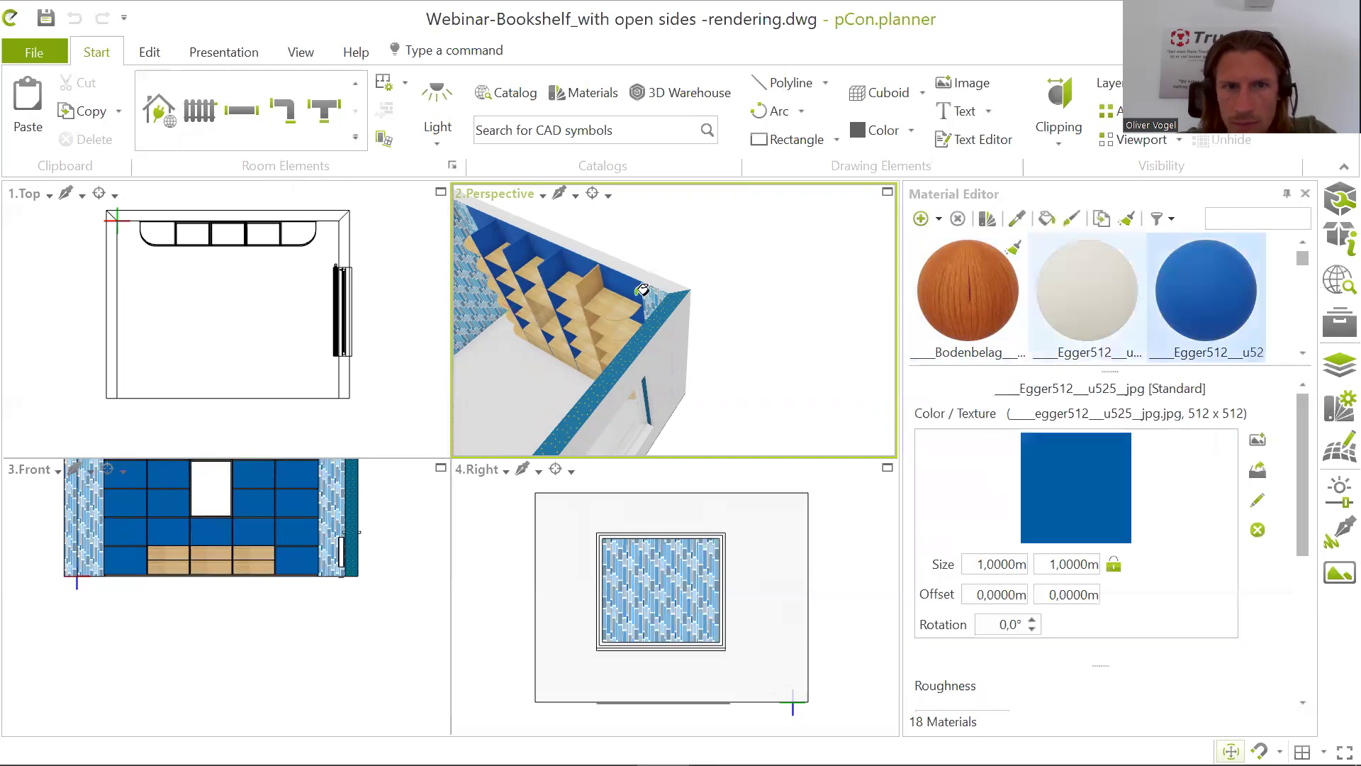
pyautogui.click(594, 282)
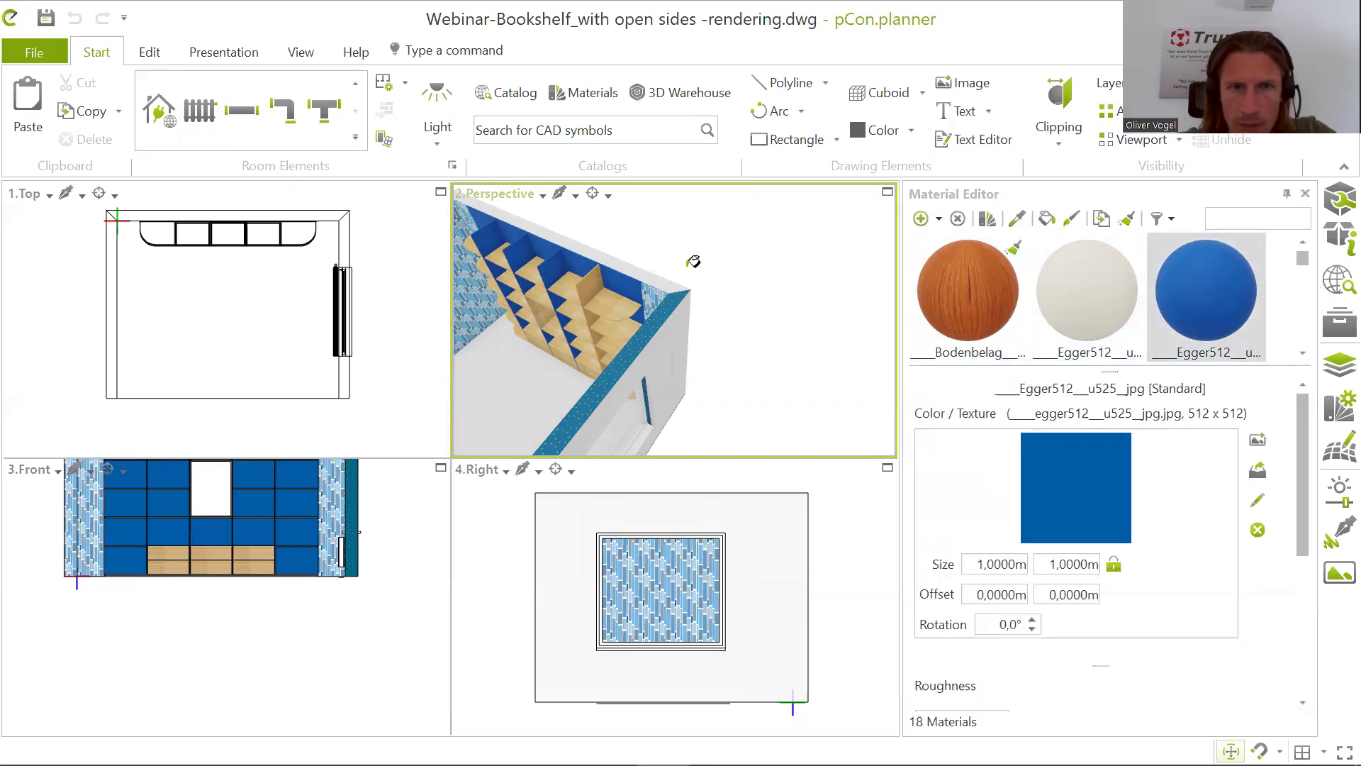
pyautogui.click(542, 388)
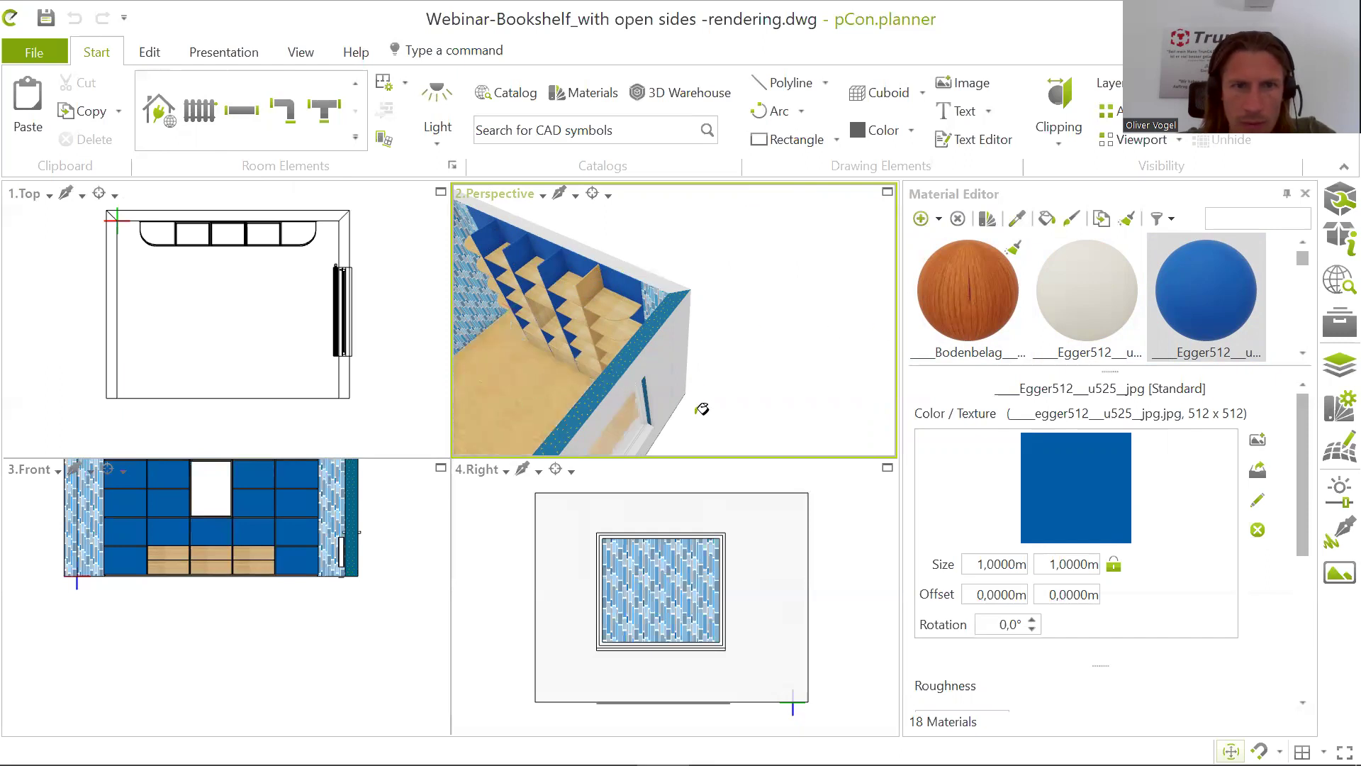
pyautogui.scroll(5, 510, 399)
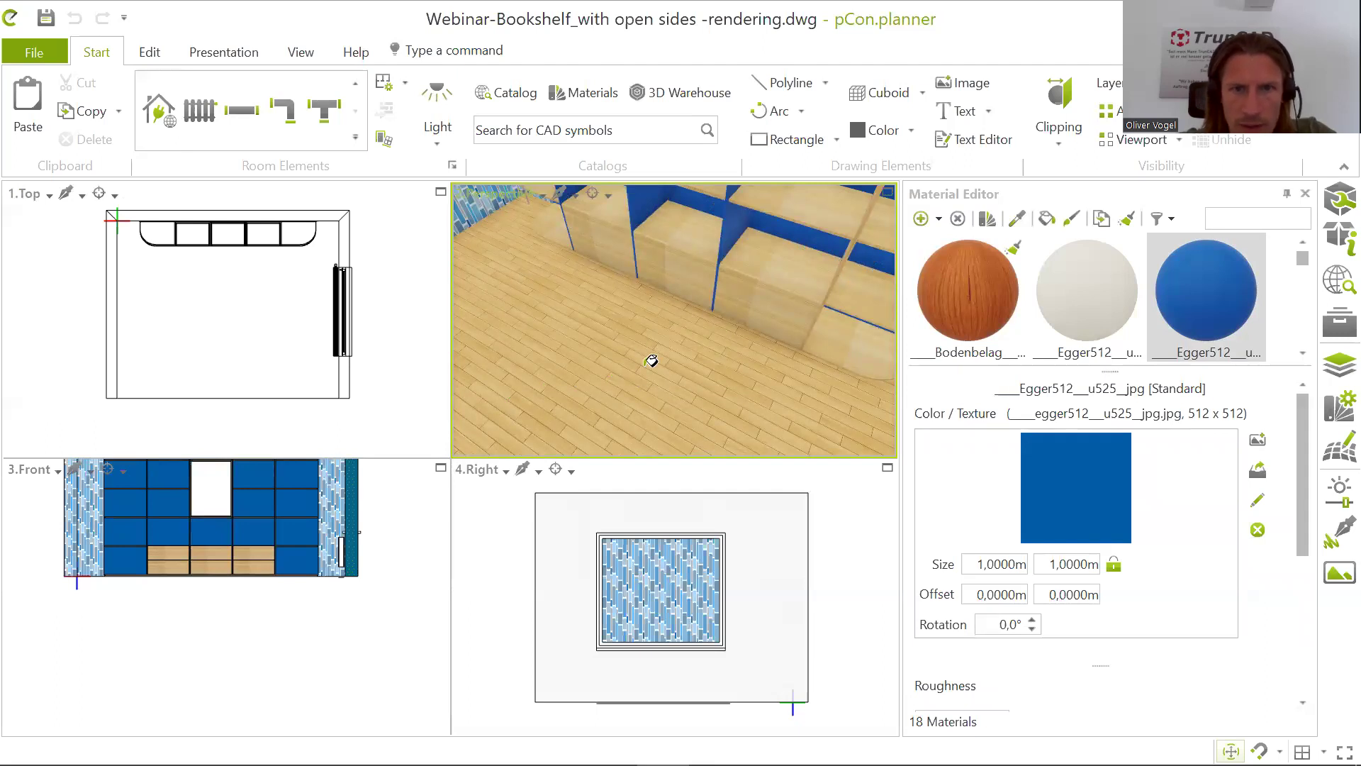
pyautogui.scroll(-5, 659, 377)
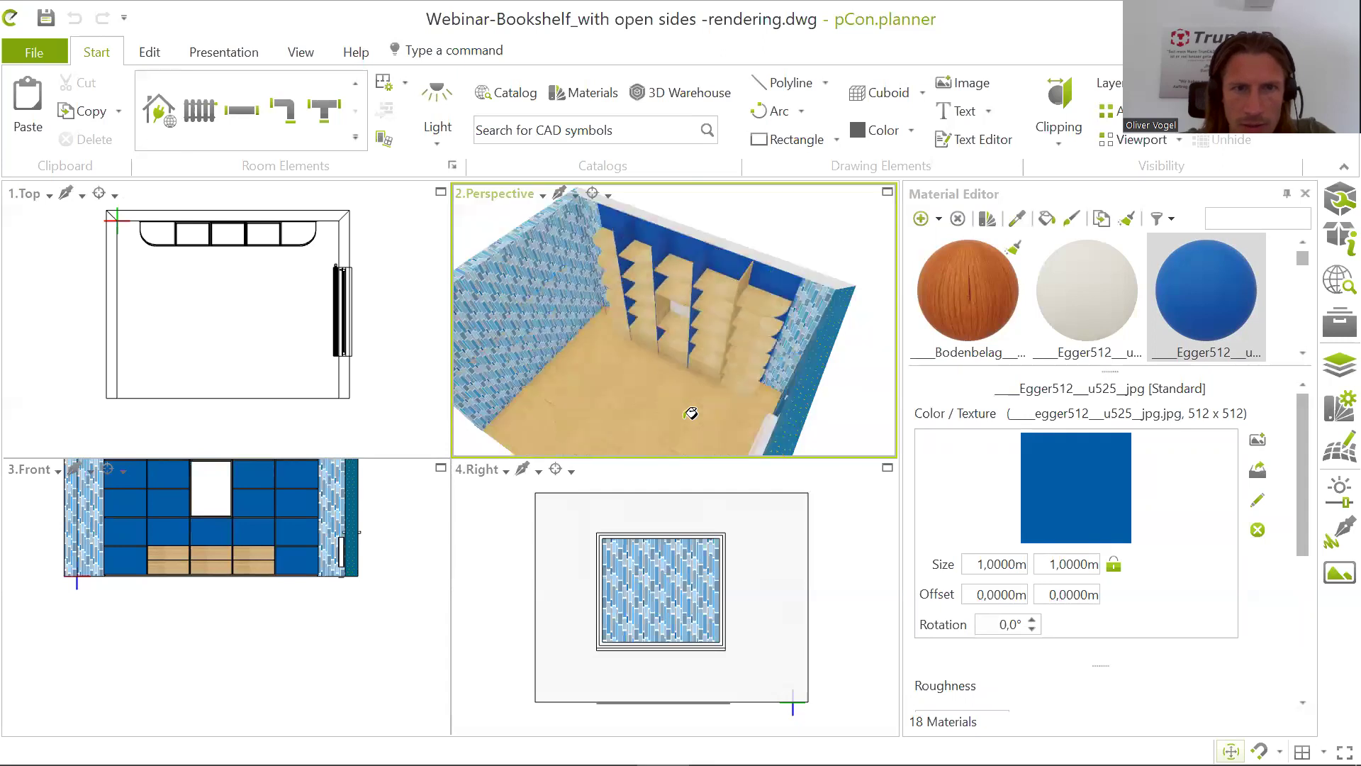
pyautogui.moveTo(680, 414); pyautogui.dragTo(734, 251, button='middle')
pyautogui.scroll(-2, 696, 234)
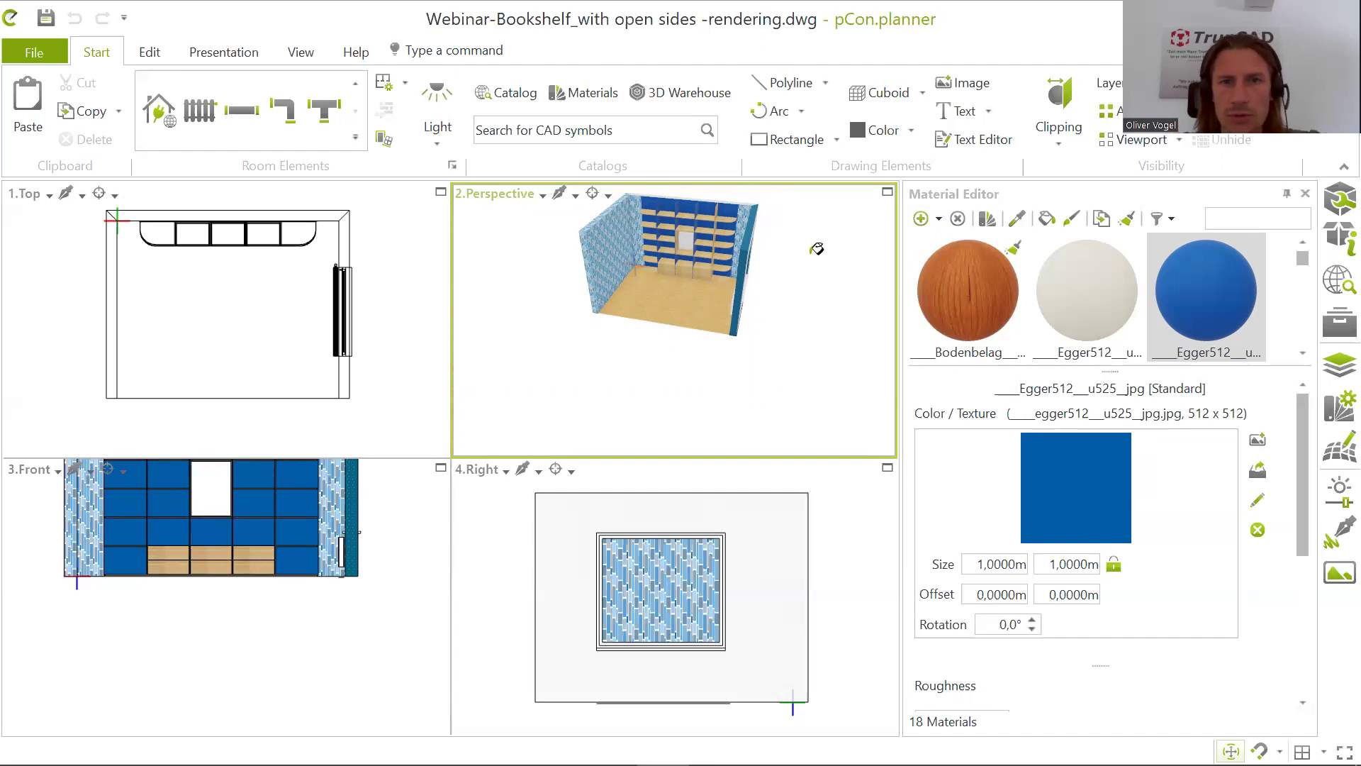
pyautogui.scroll(2, 798, 298)
pyautogui.moveTo(799, 304); pyautogui.dragTo(822, 303, button='middle')
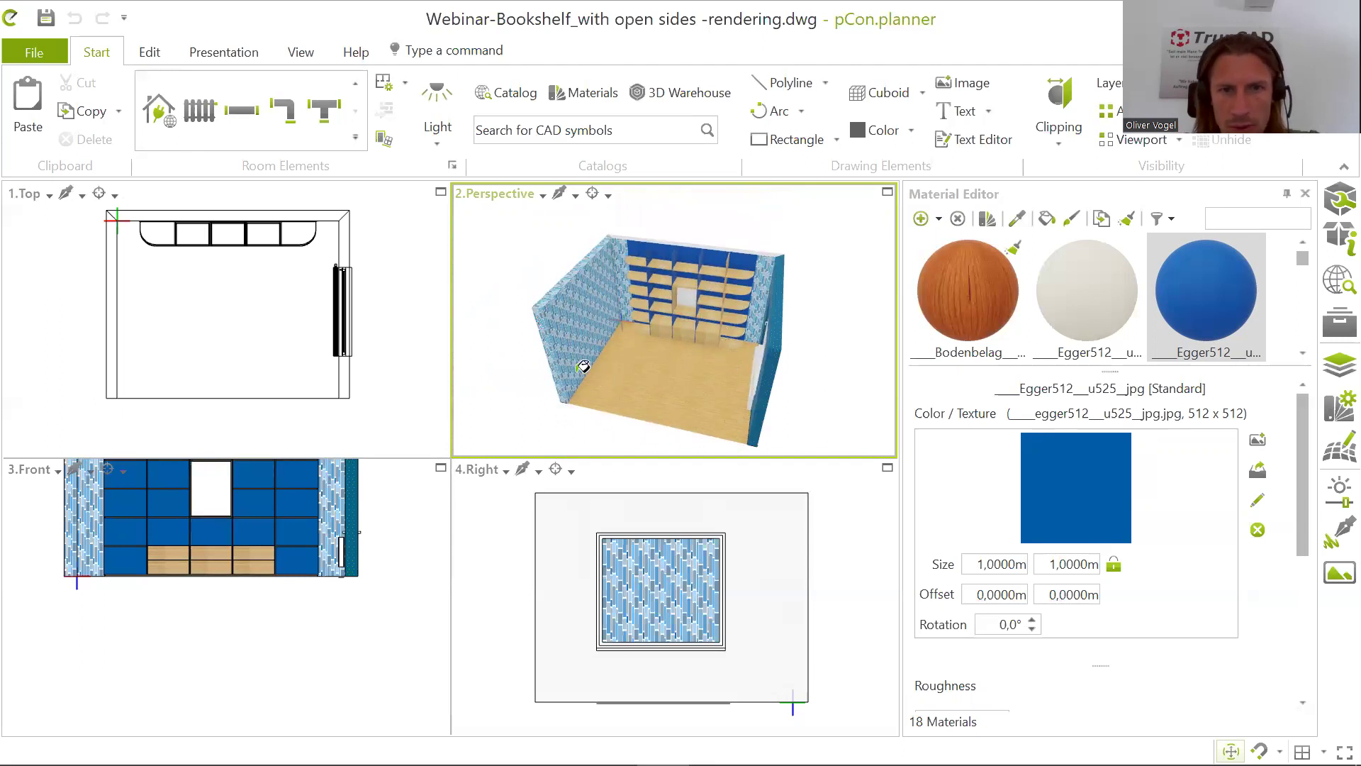
pyautogui.scroll(4, 677, 336)
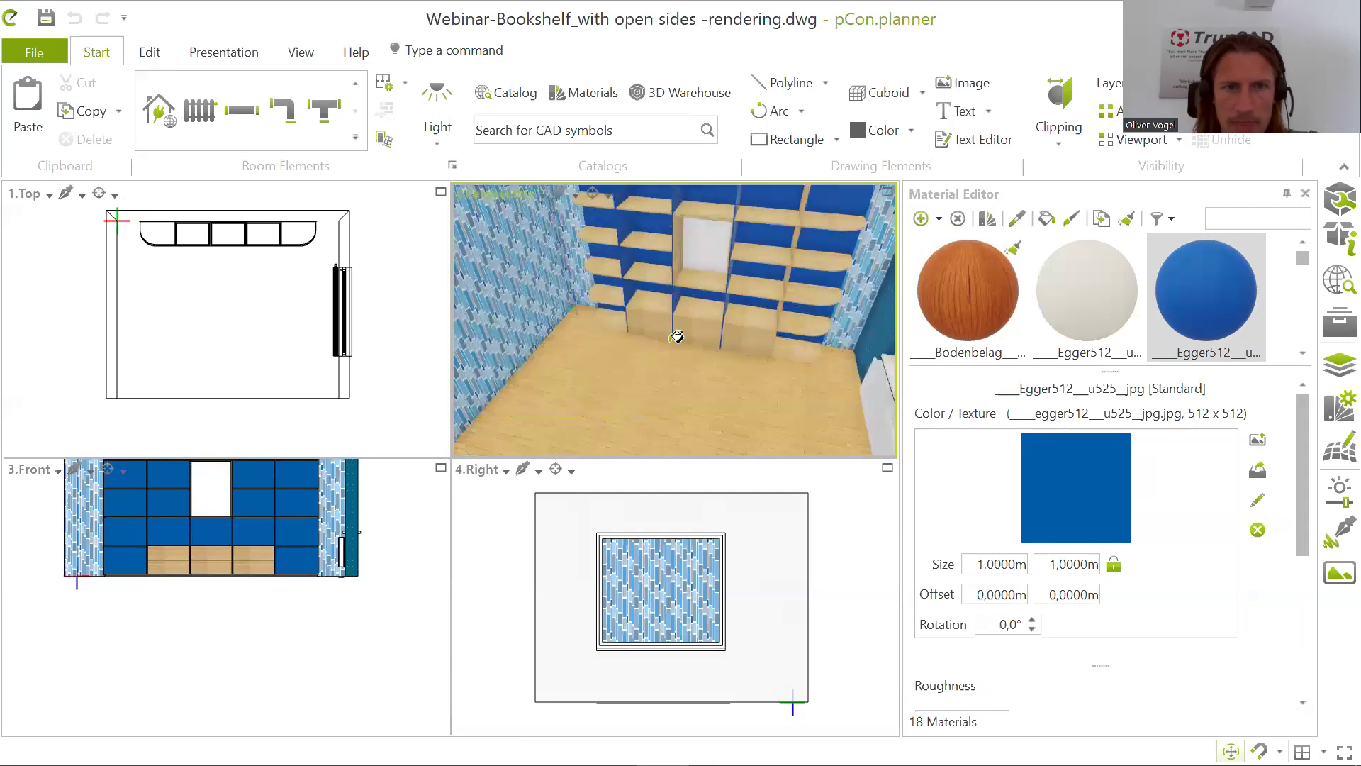
pyautogui.scroll(-5, 677, 337)
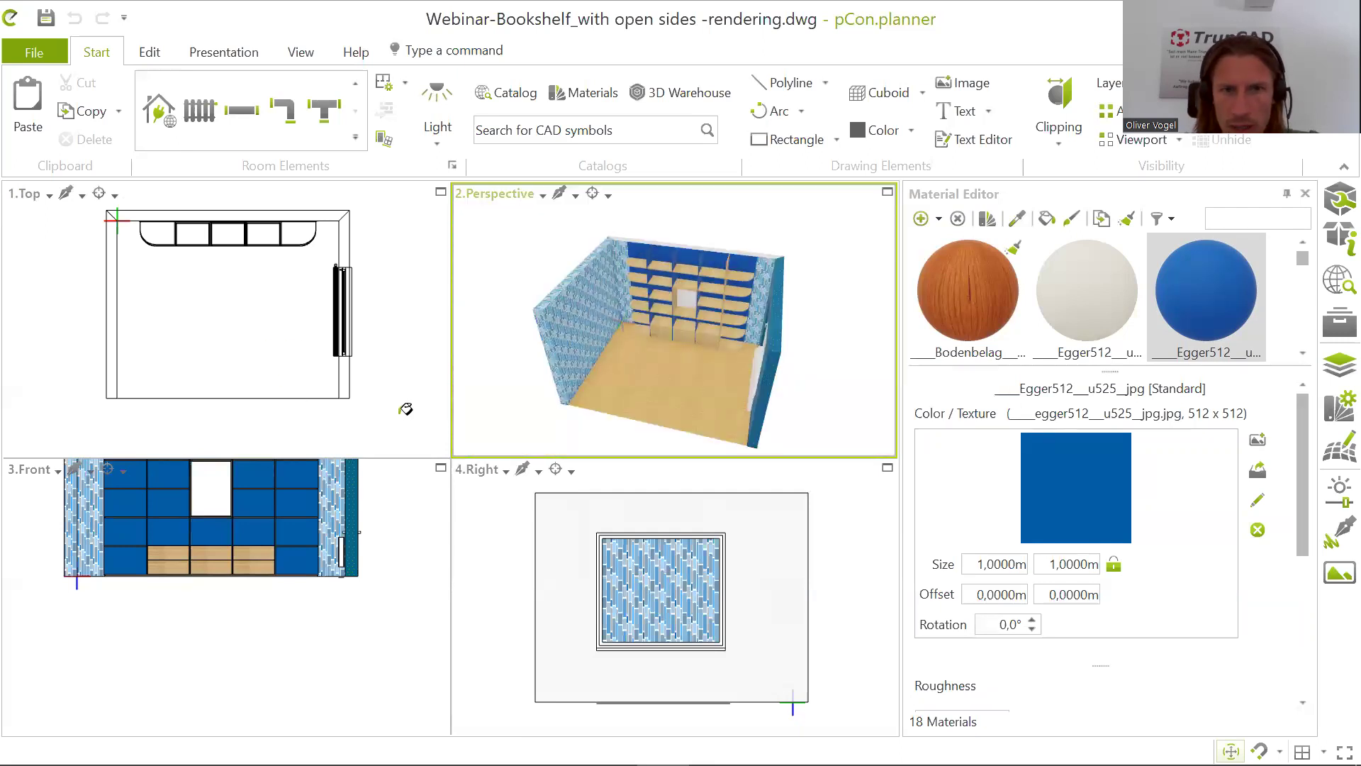
pyautogui.scroll(4, 672, 377)
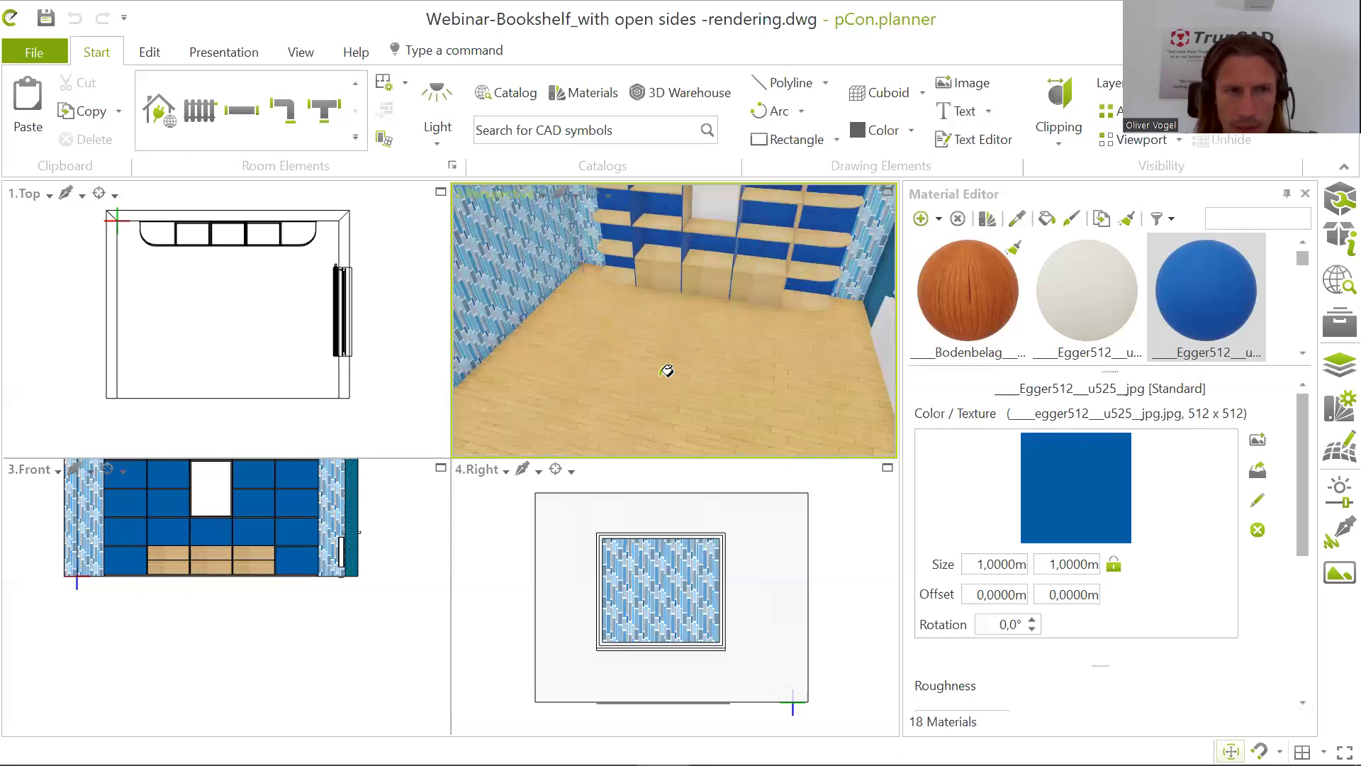
pyautogui.scroll(-3, 815, 380)
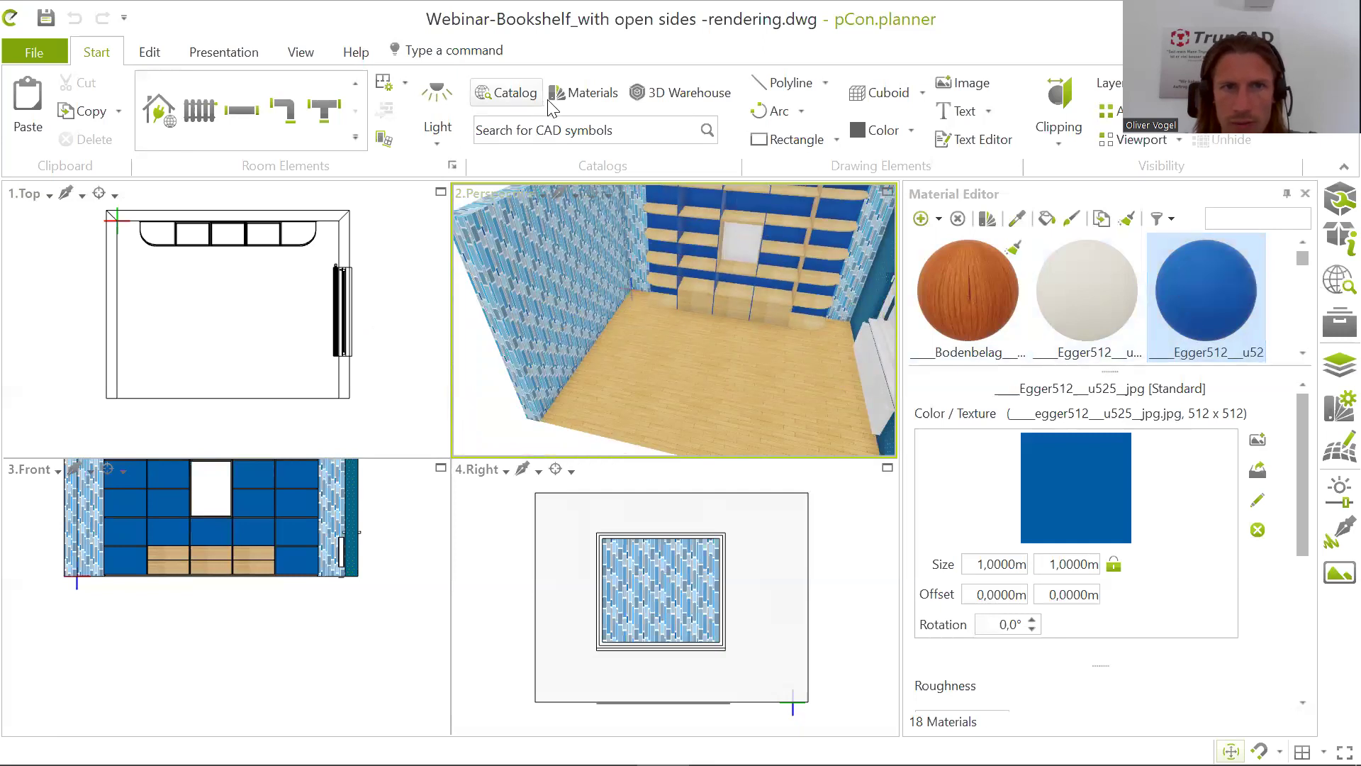
# Step: Open the 3D Warehouse catalog and search it for sofa models
pyautogui.click(590, 94)
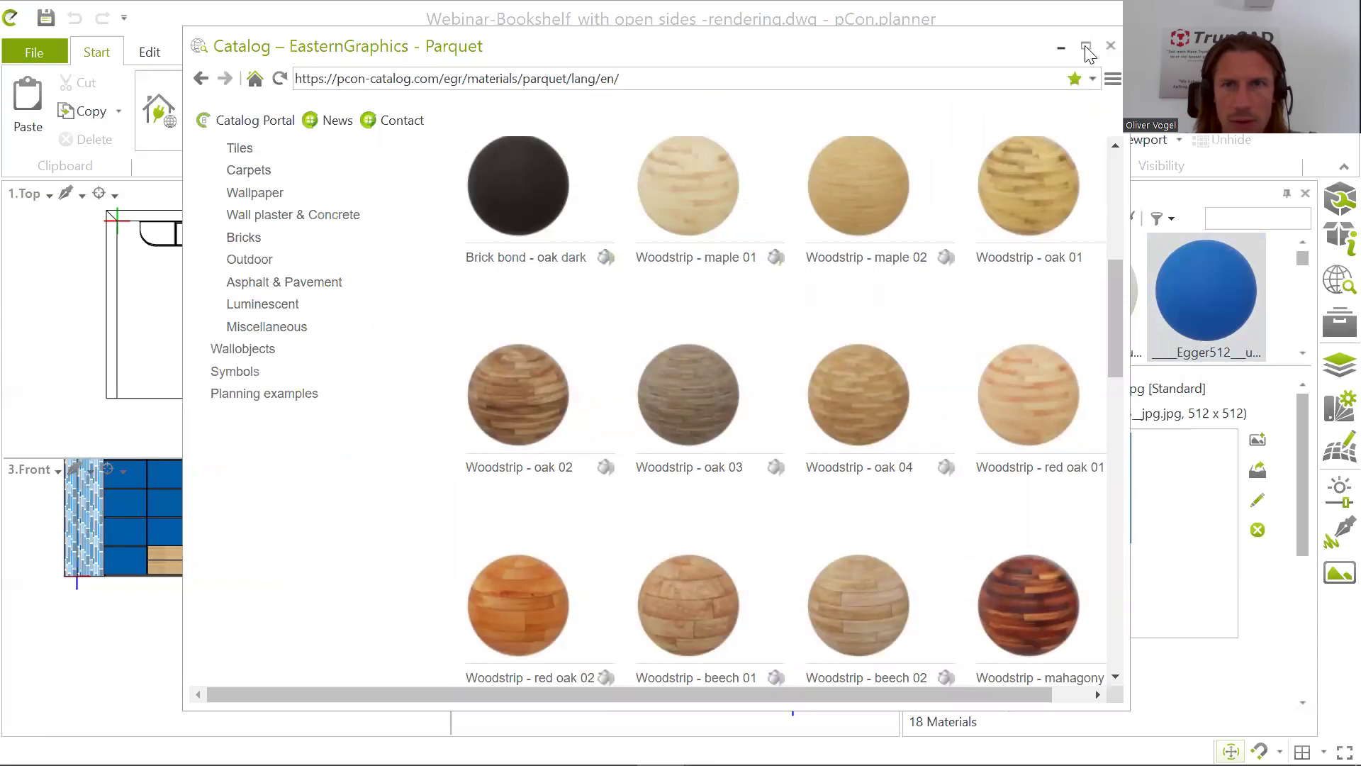
pyautogui.click(1111, 45)
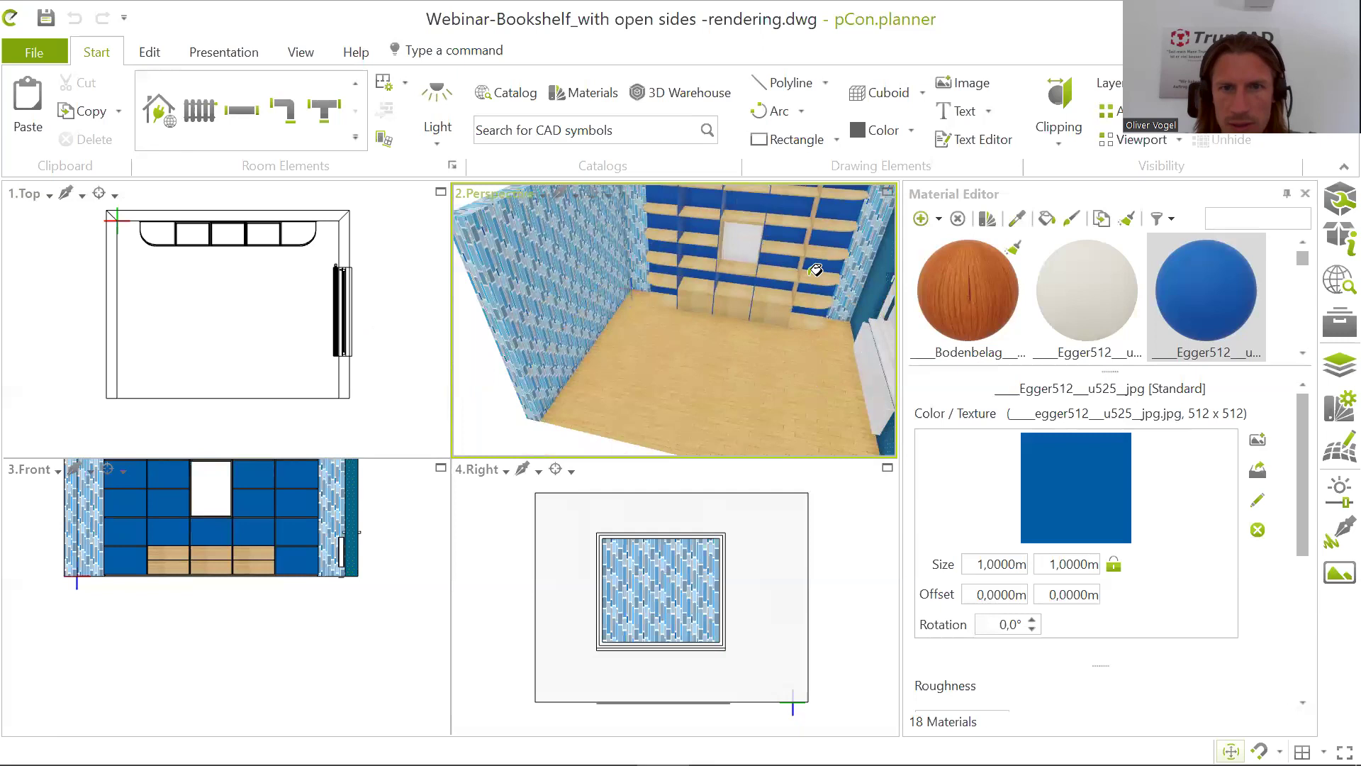
pyautogui.click(659, 103)
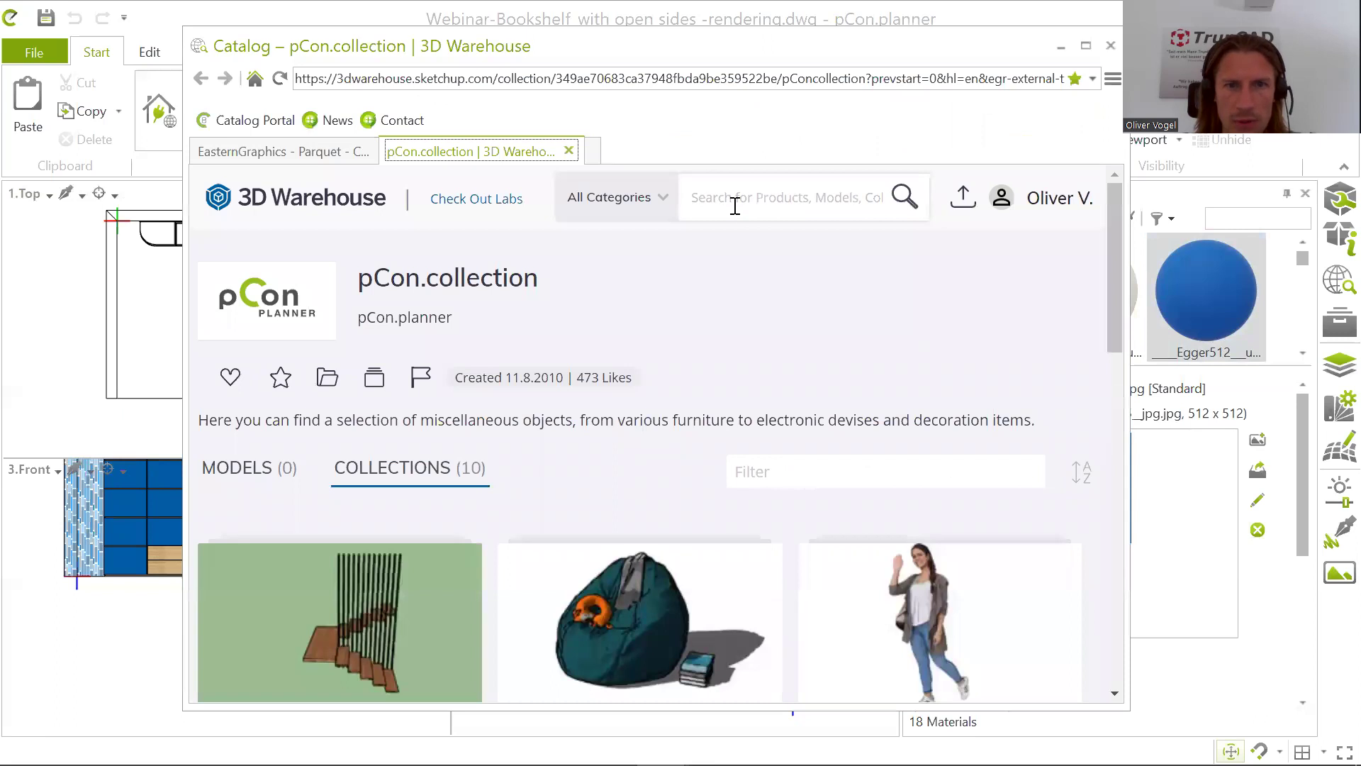
pyautogui.click(761, 203)
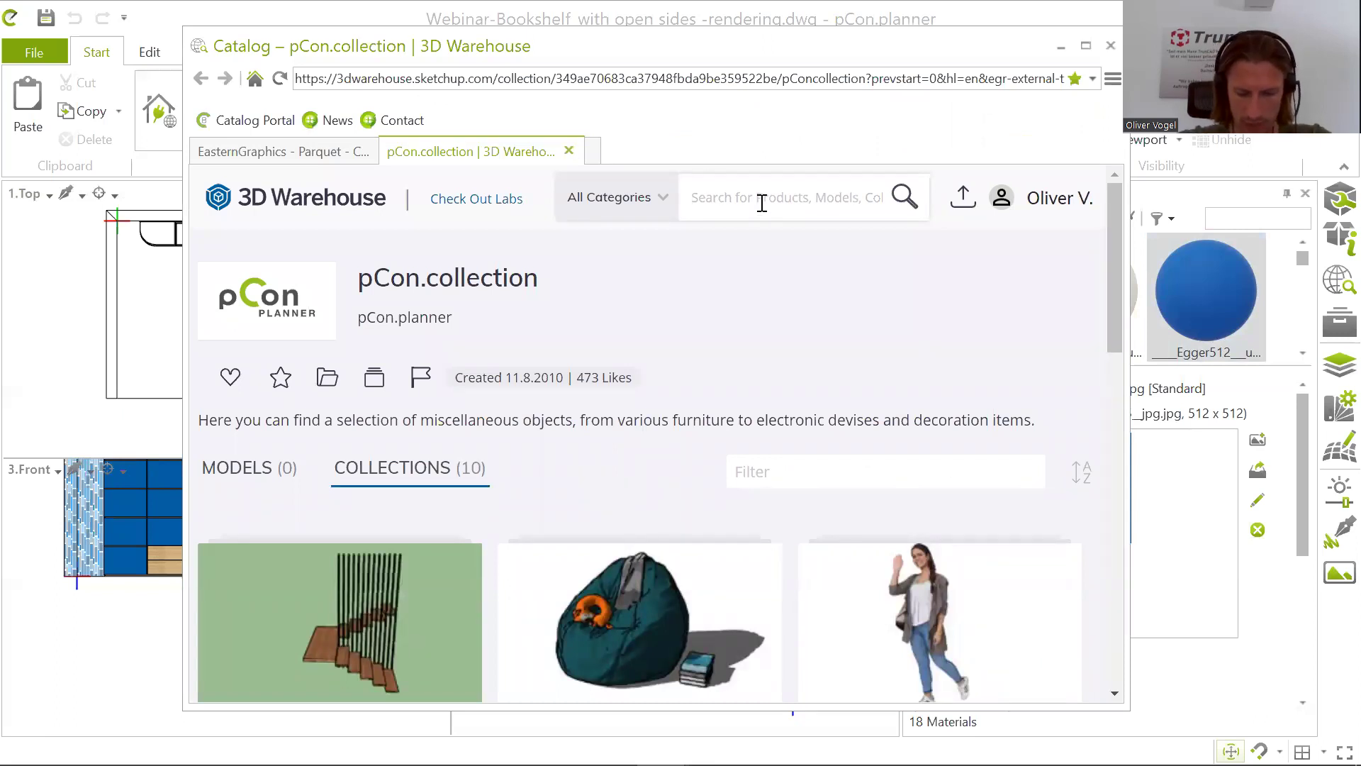
pyautogui.write('sofa')
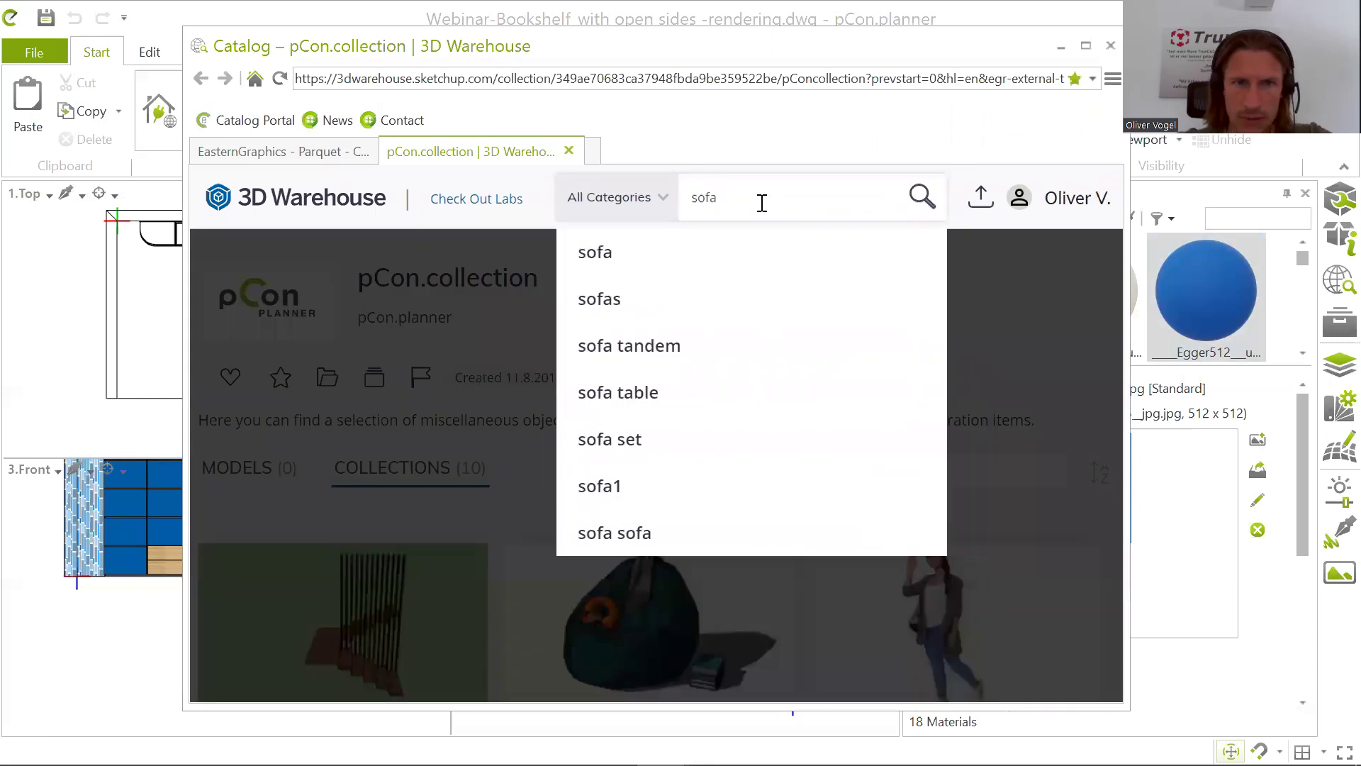
pyautogui.click(610, 262)
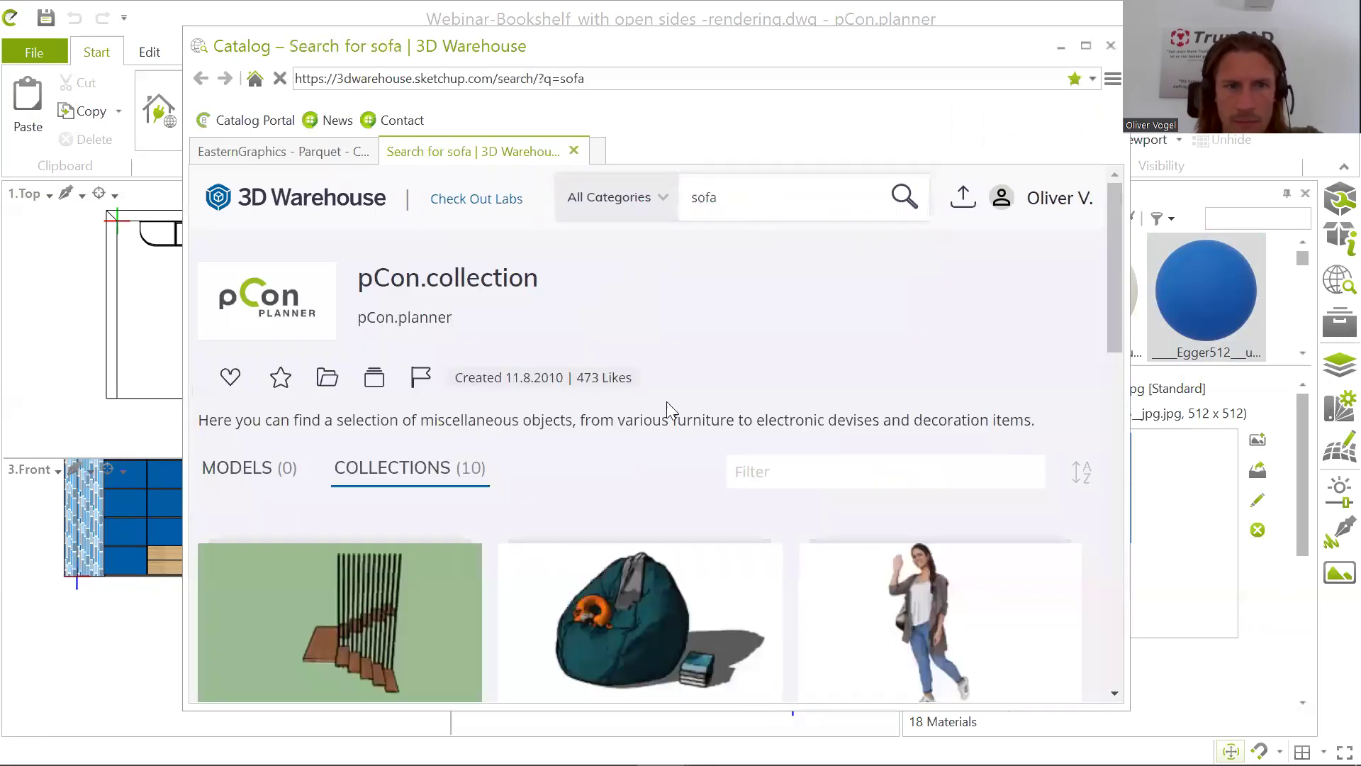
# Step: Browse the sofa search results, pick the Sofá Hassan model and download it for insertion into the room
pyautogui.scroll(-2, 832, 425)
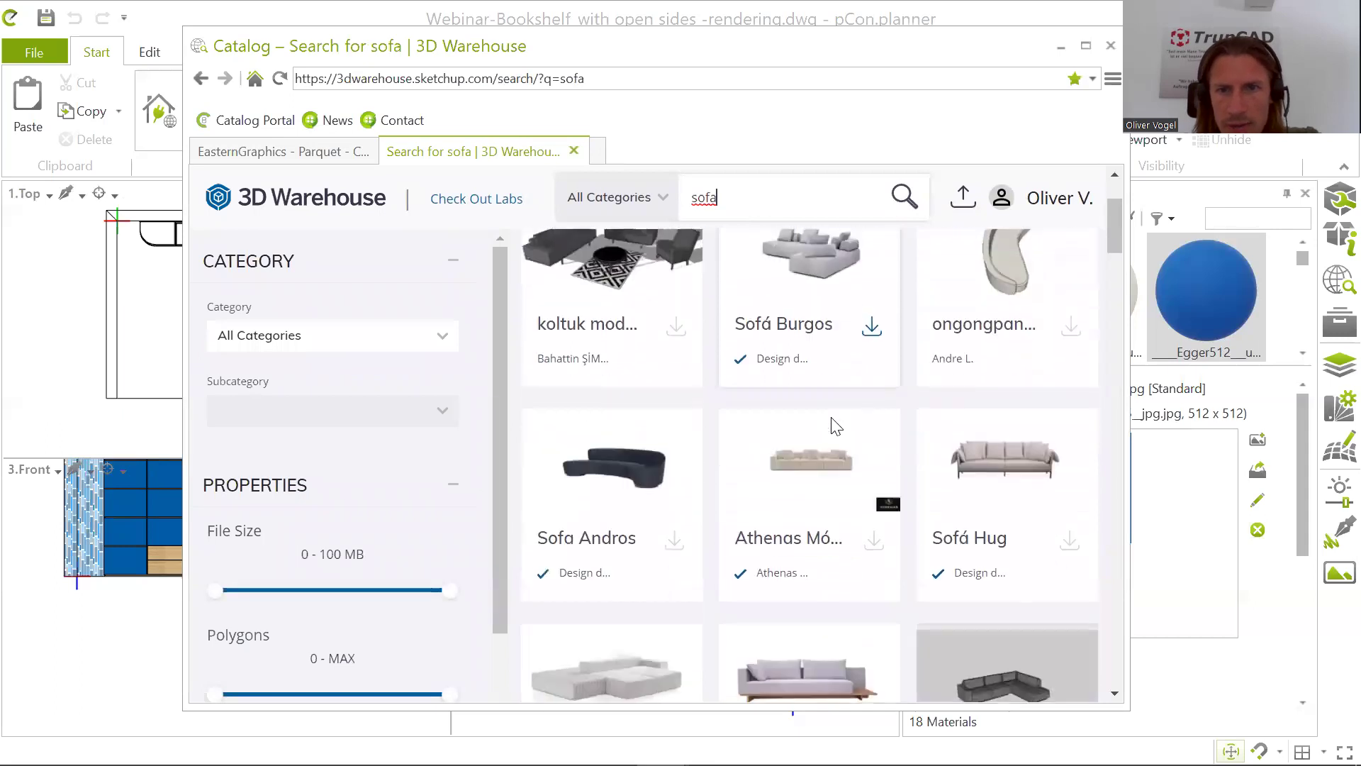
pyautogui.scroll(-3, 833, 422)
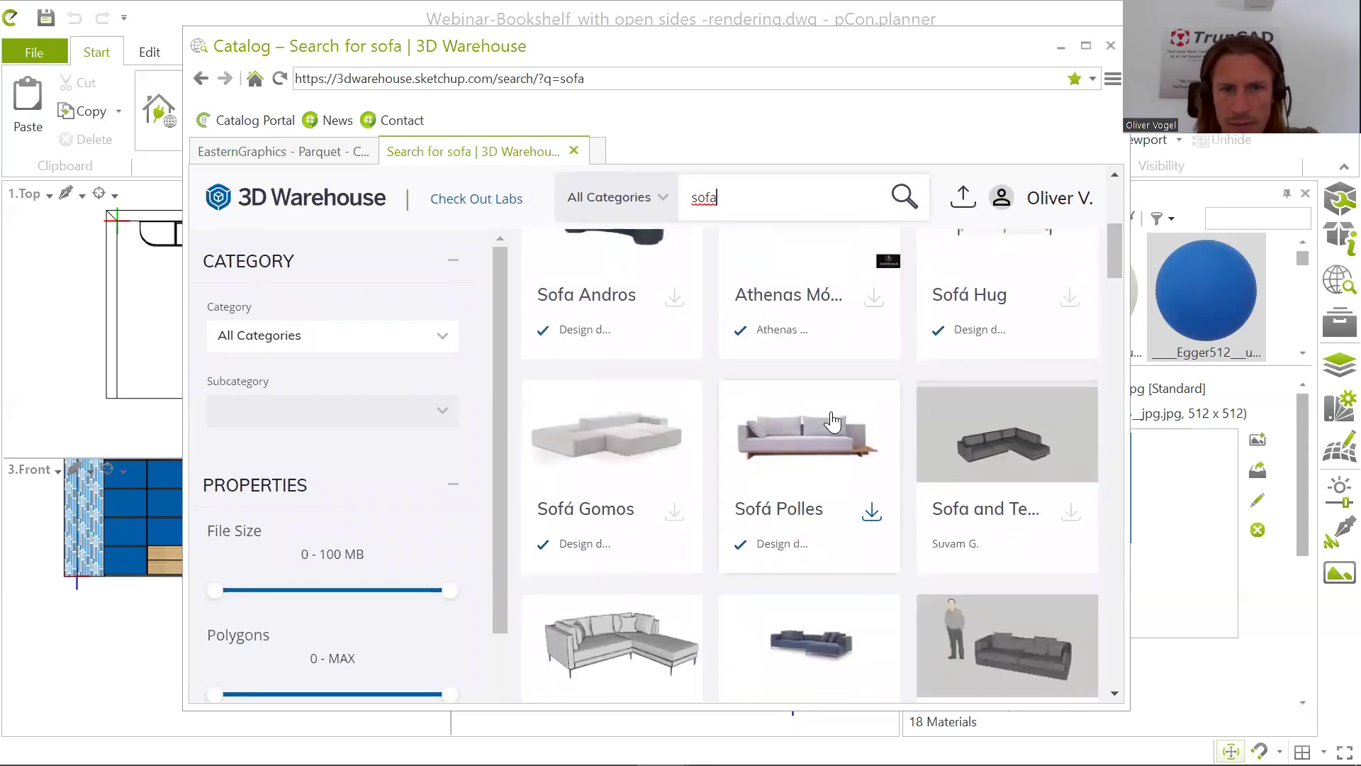
pyautogui.scroll(-4, 833, 421)
pyautogui.scroll(-3, 833, 422)
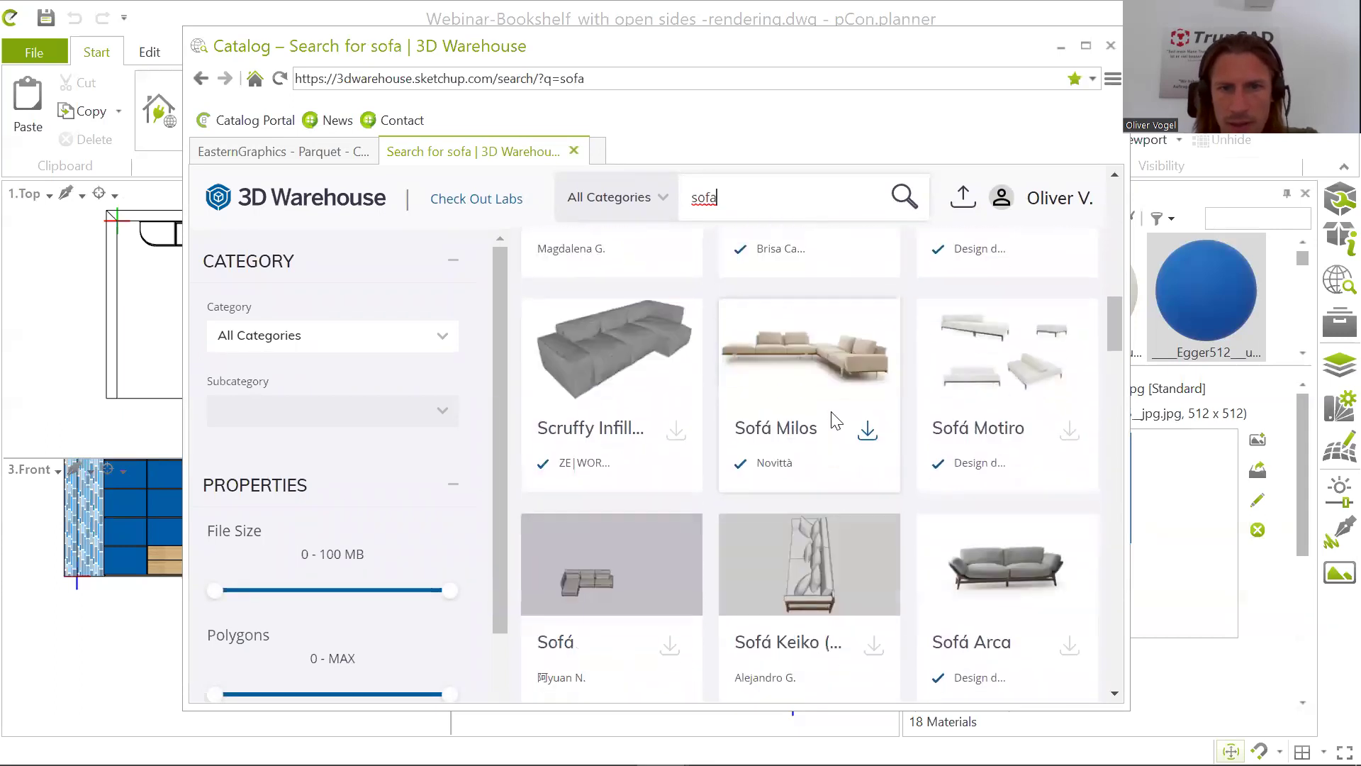
pyautogui.scroll(-4, 833, 422)
pyautogui.scroll(-7, 833, 421)
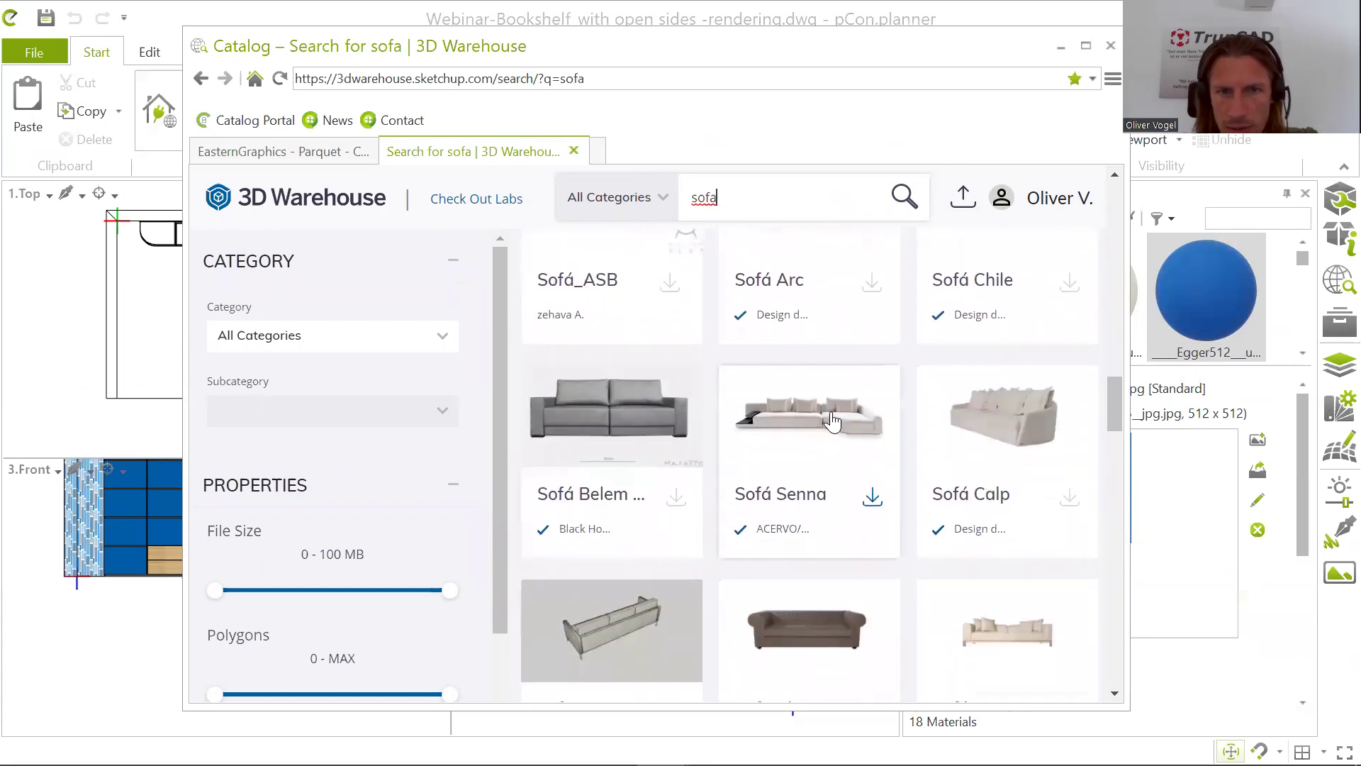
pyautogui.scroll(-6, 832, 421)
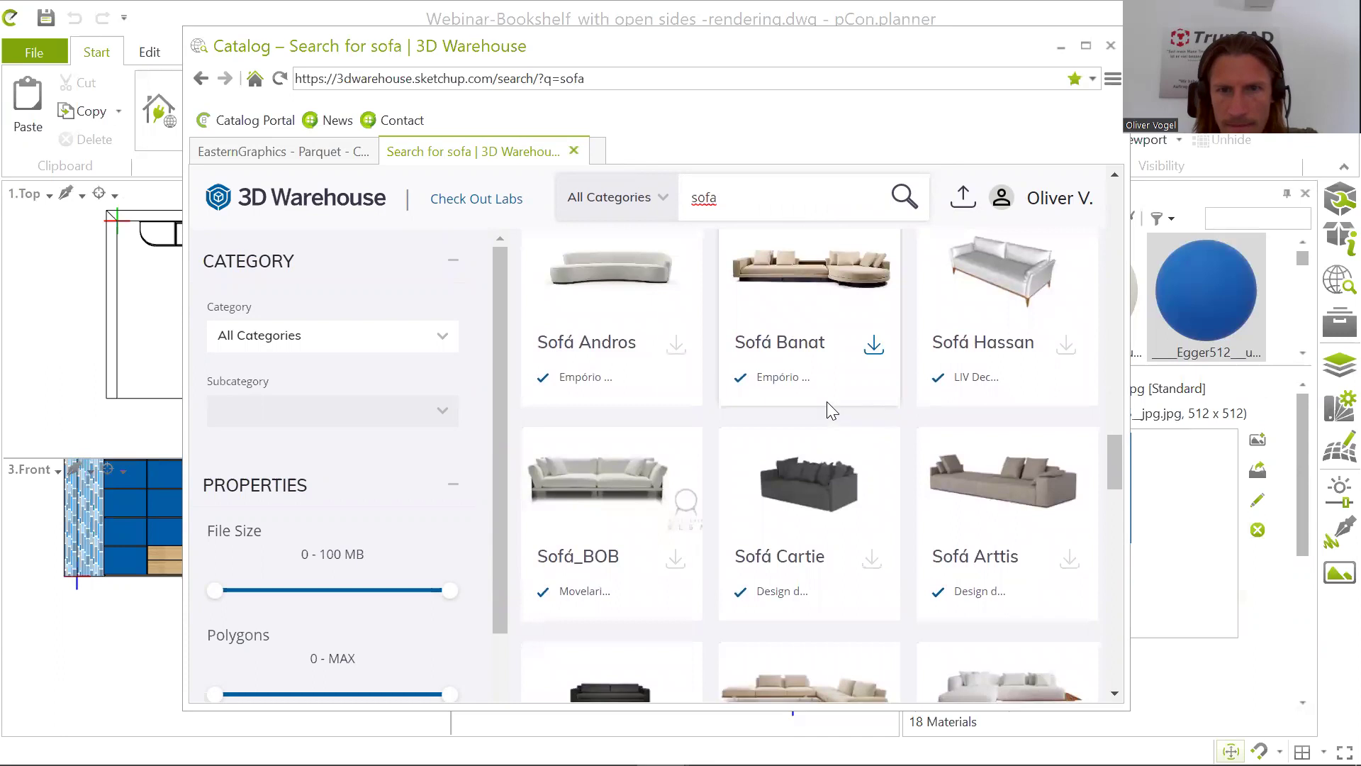
pyautogui.scroll(-5, 828, 406)
pyautogui.scroll(6, 828, 412)
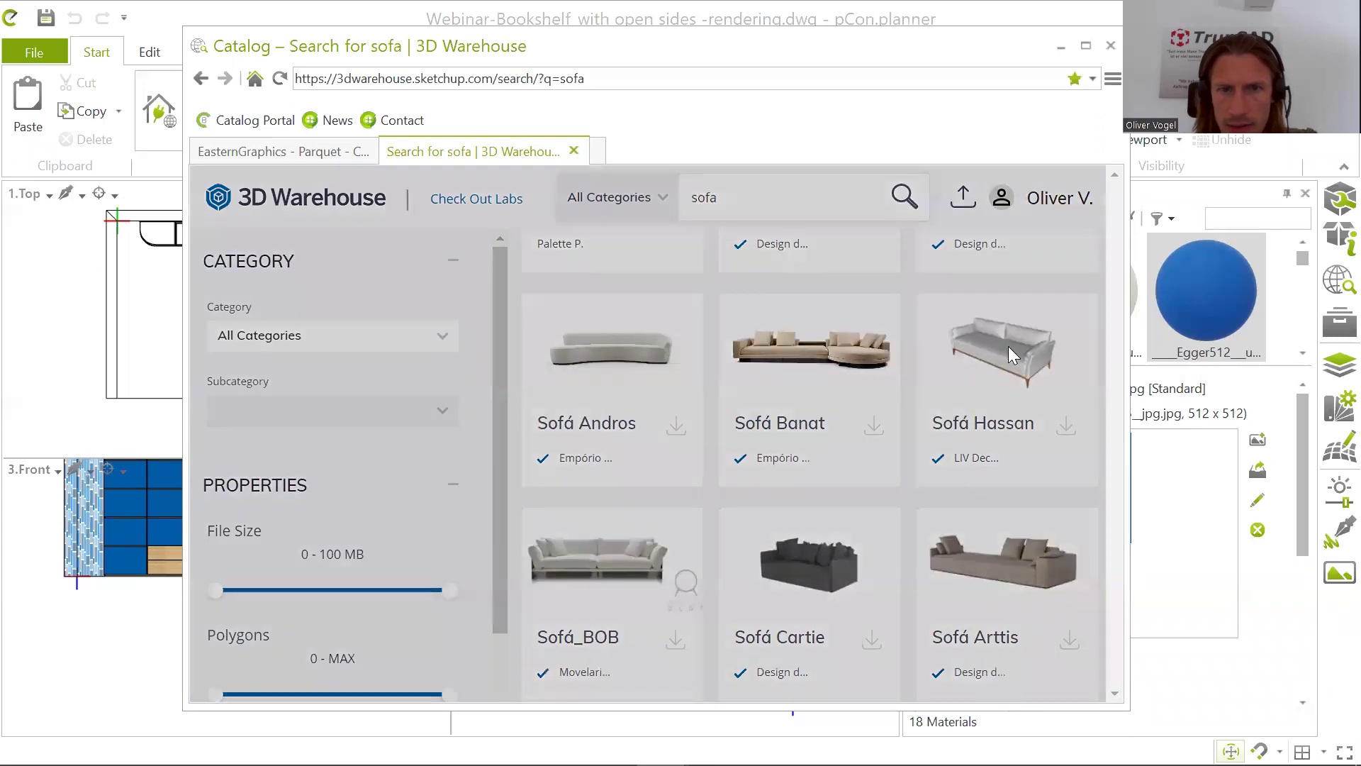
pyautogui.click(1008, 346)
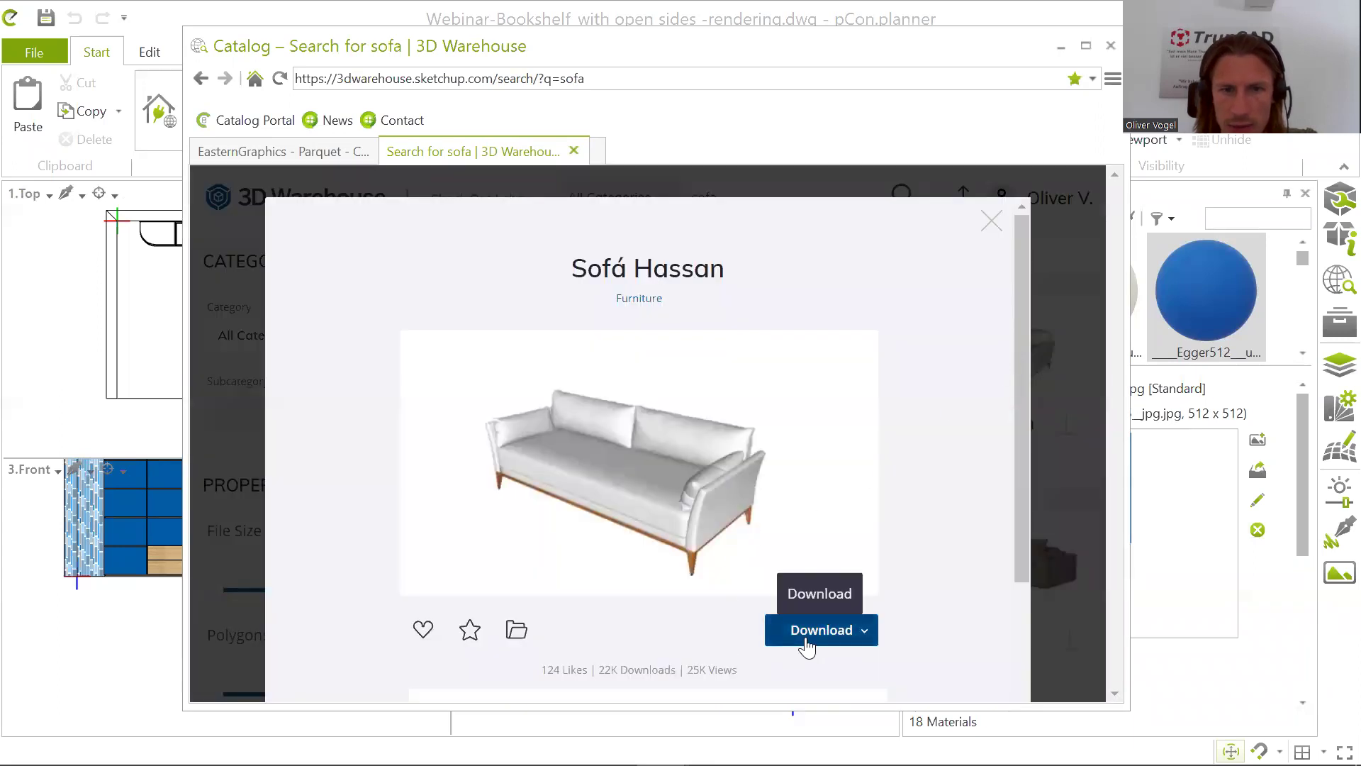
pyautogui.click(807, 641)
pyautogui.click(759, 502)
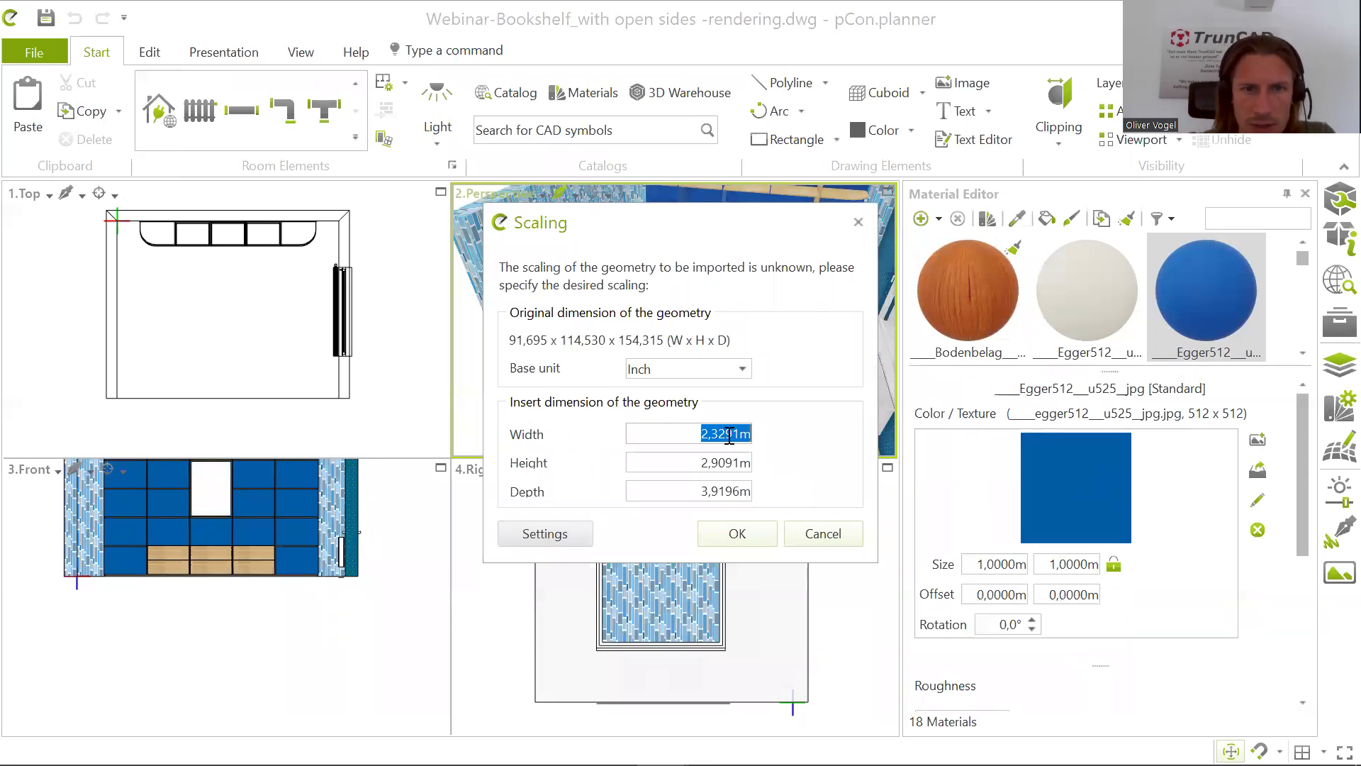
# Step: Try the Centimeter, Millimeter and Inch base units for the sofa import and compare the resulting insert dimensions
pyautogui.click(742, 370)
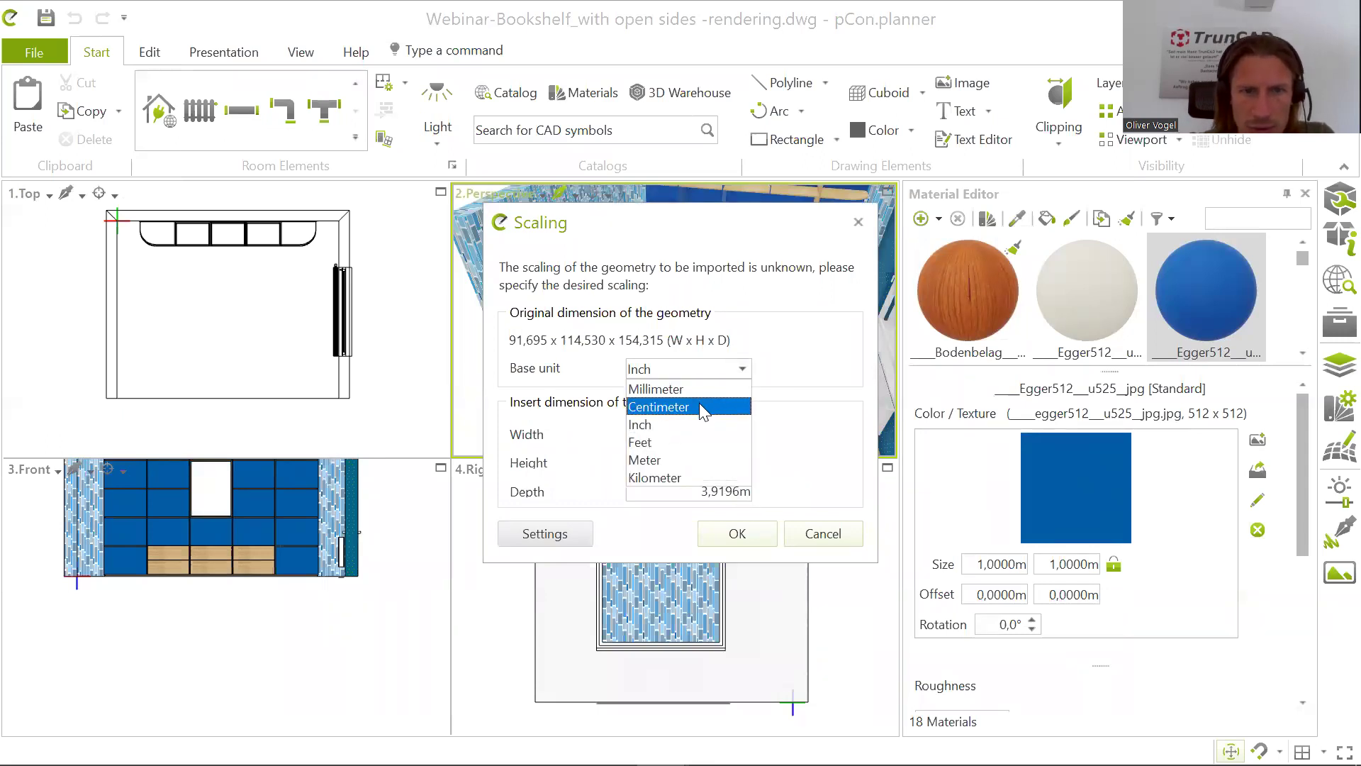
pyautogui.click(669, 409)
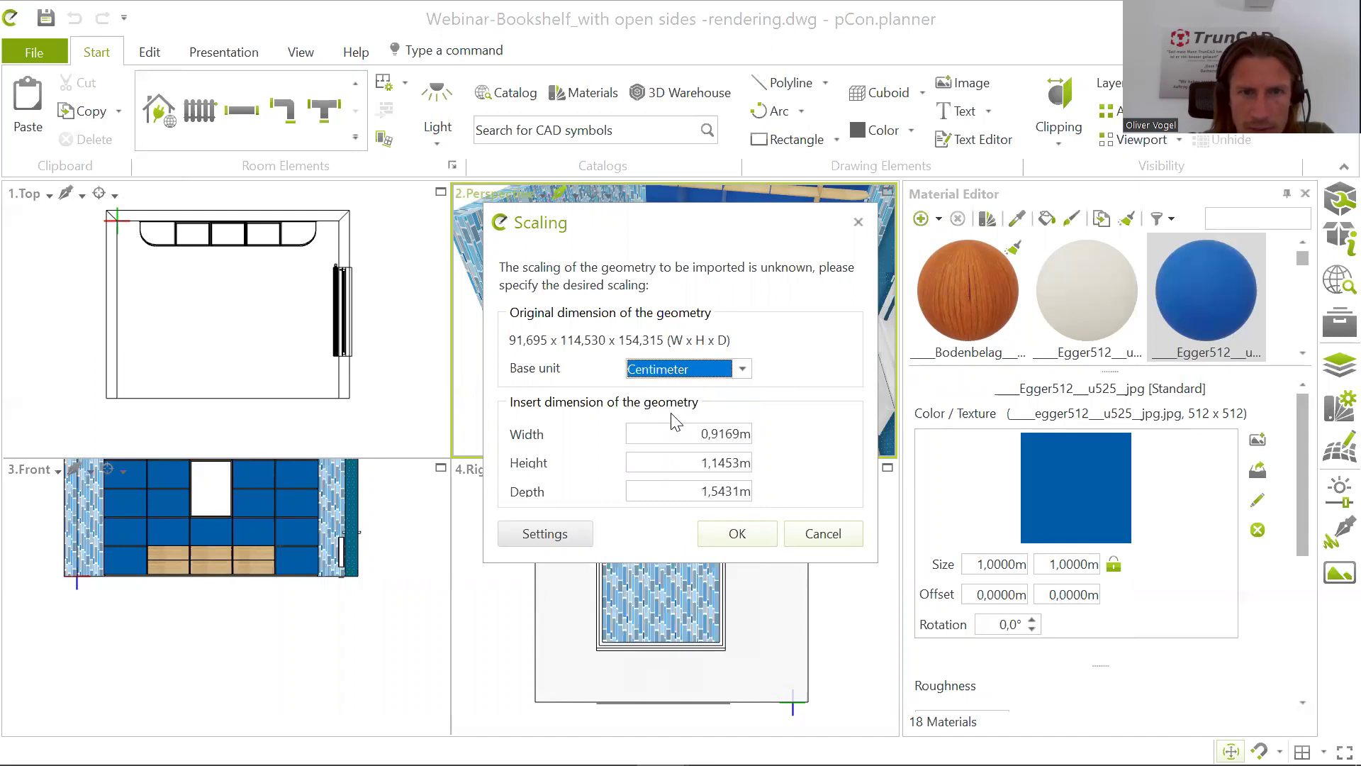
pyautogui.click(749, 376)
pyautogui.click(716, 388)
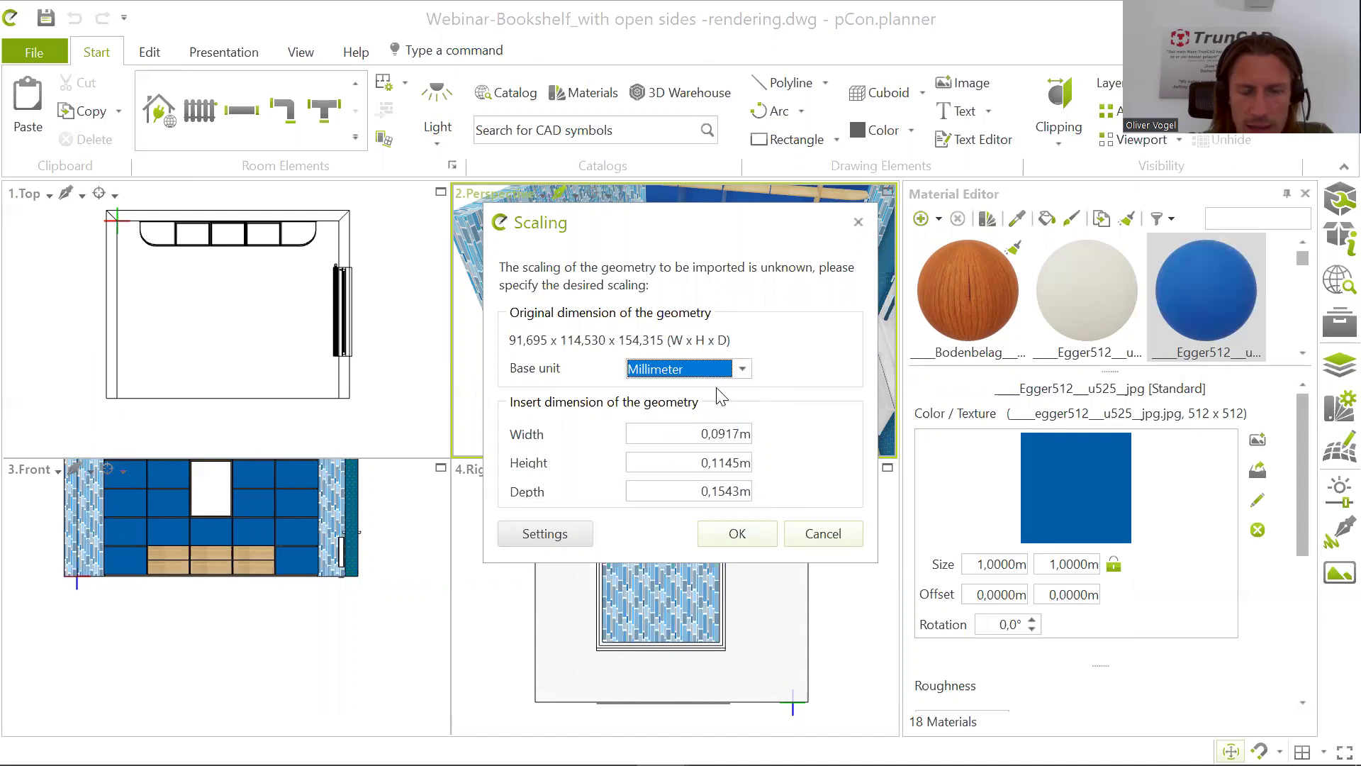
pyautogui.click(745, 371)
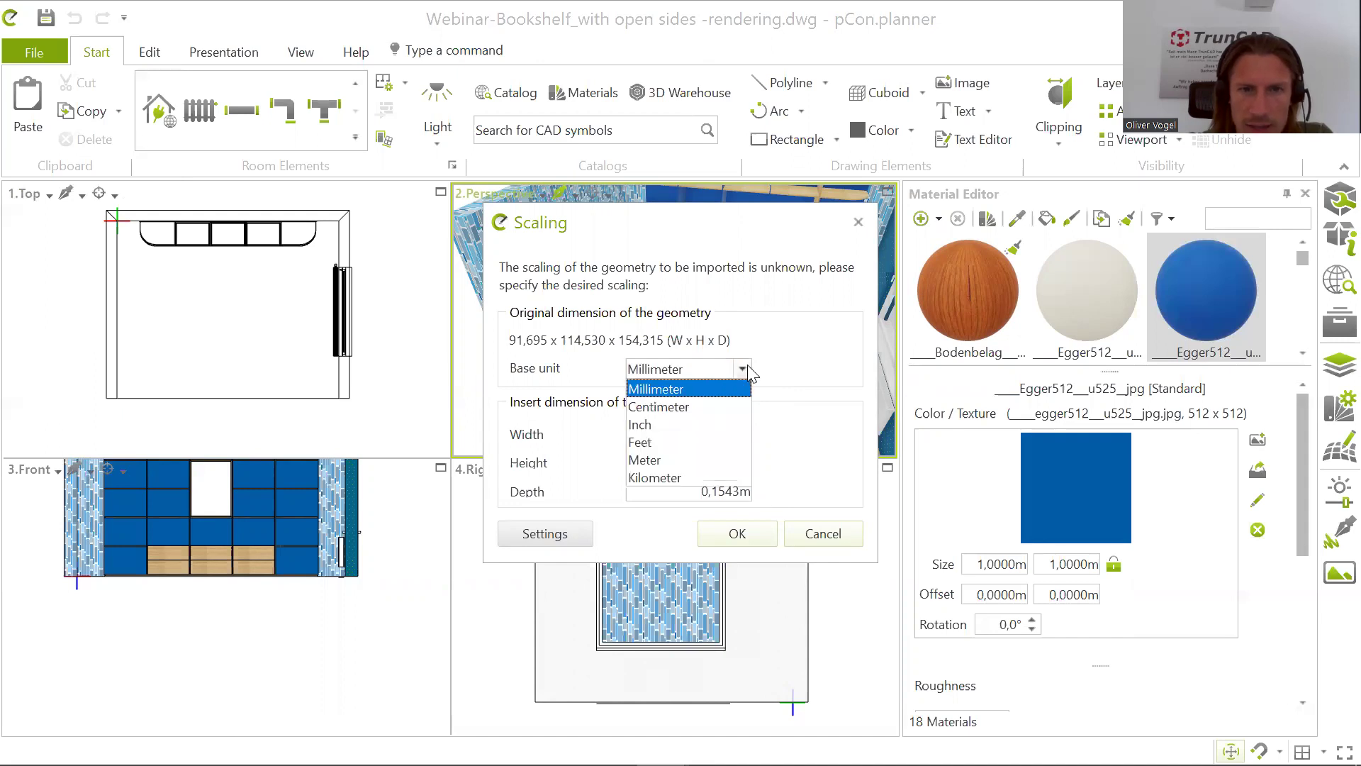
pyautogui.click(706, 405)
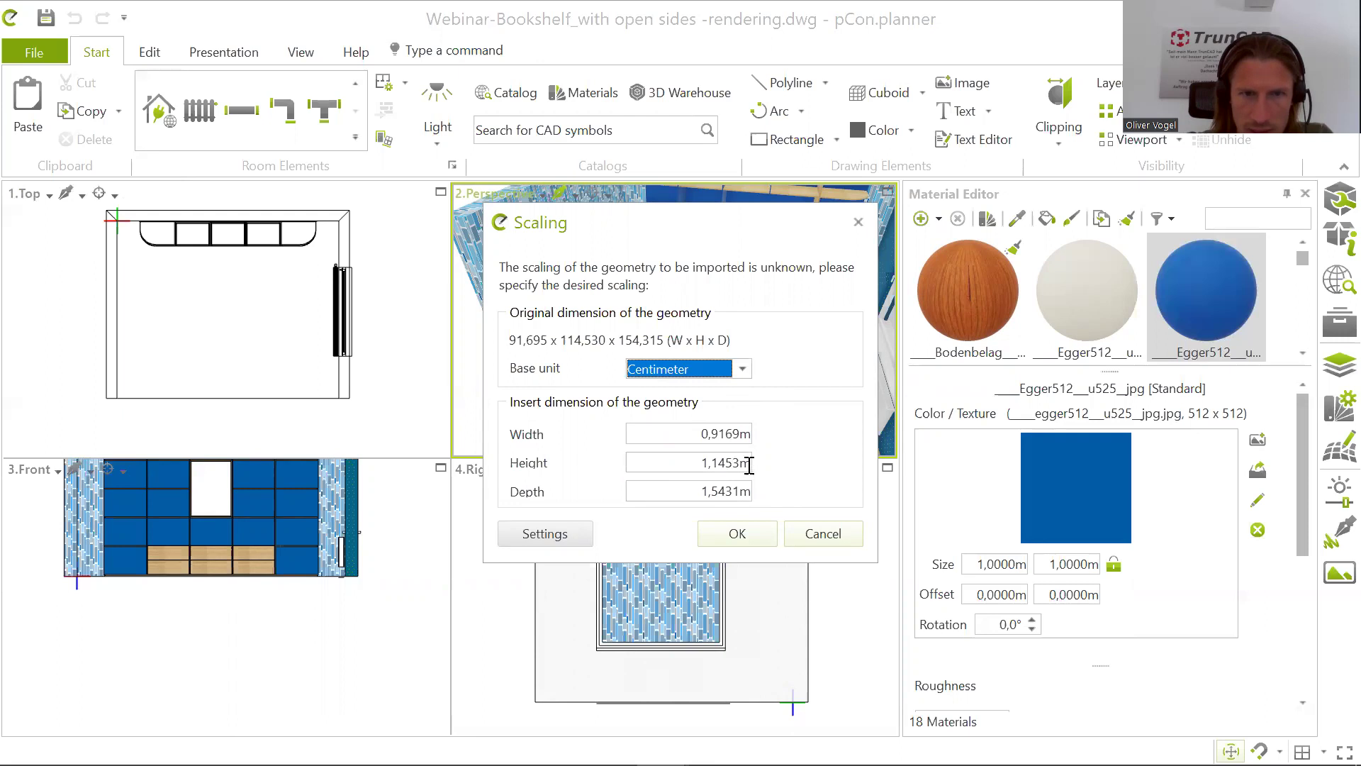
pyautogui.click(737, 369)
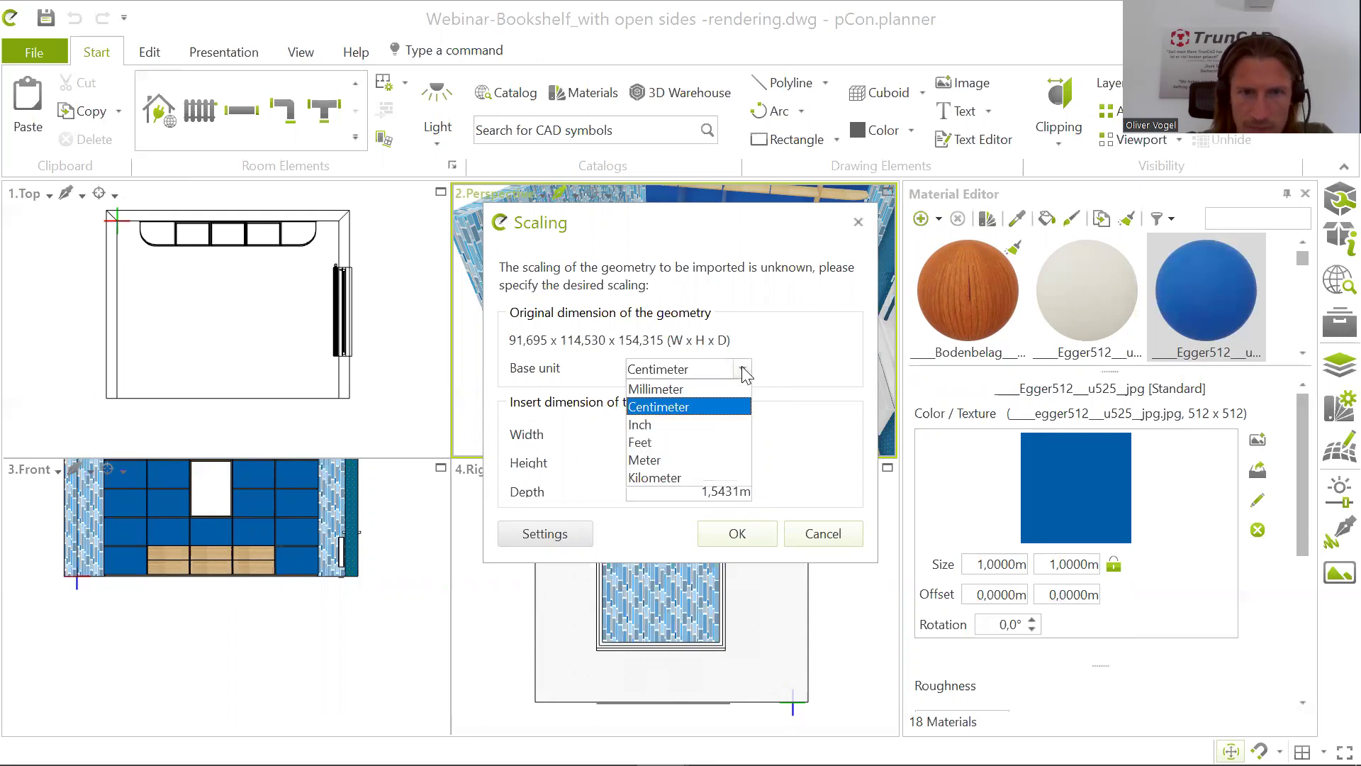
pyautogui.click(697, 420)
pyautogui.click(743, 369)
pyautogui.click(706, 387)
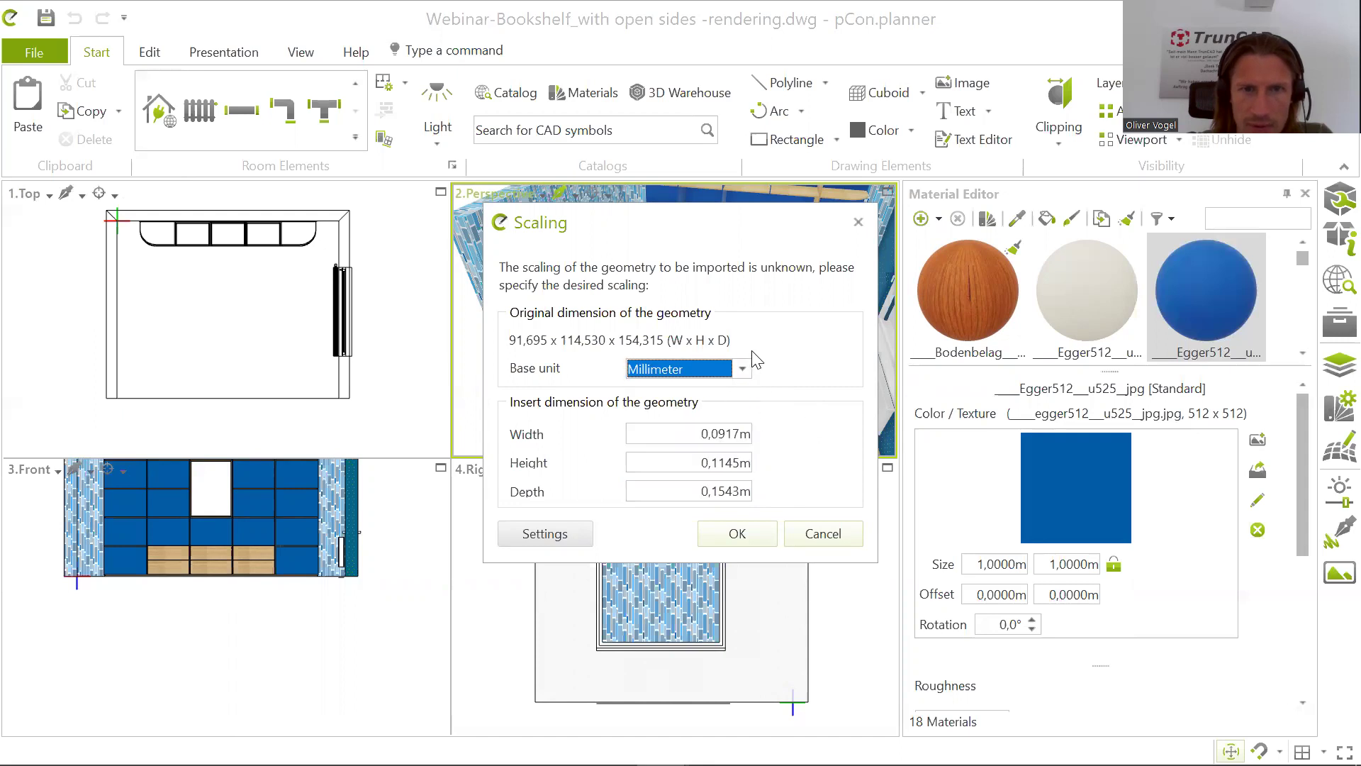
# Step: Set the base unit of the sofa import to Centimeter and accept the scaling
pyautogui.click(742, 369)
pyautogui.click(705, 399)
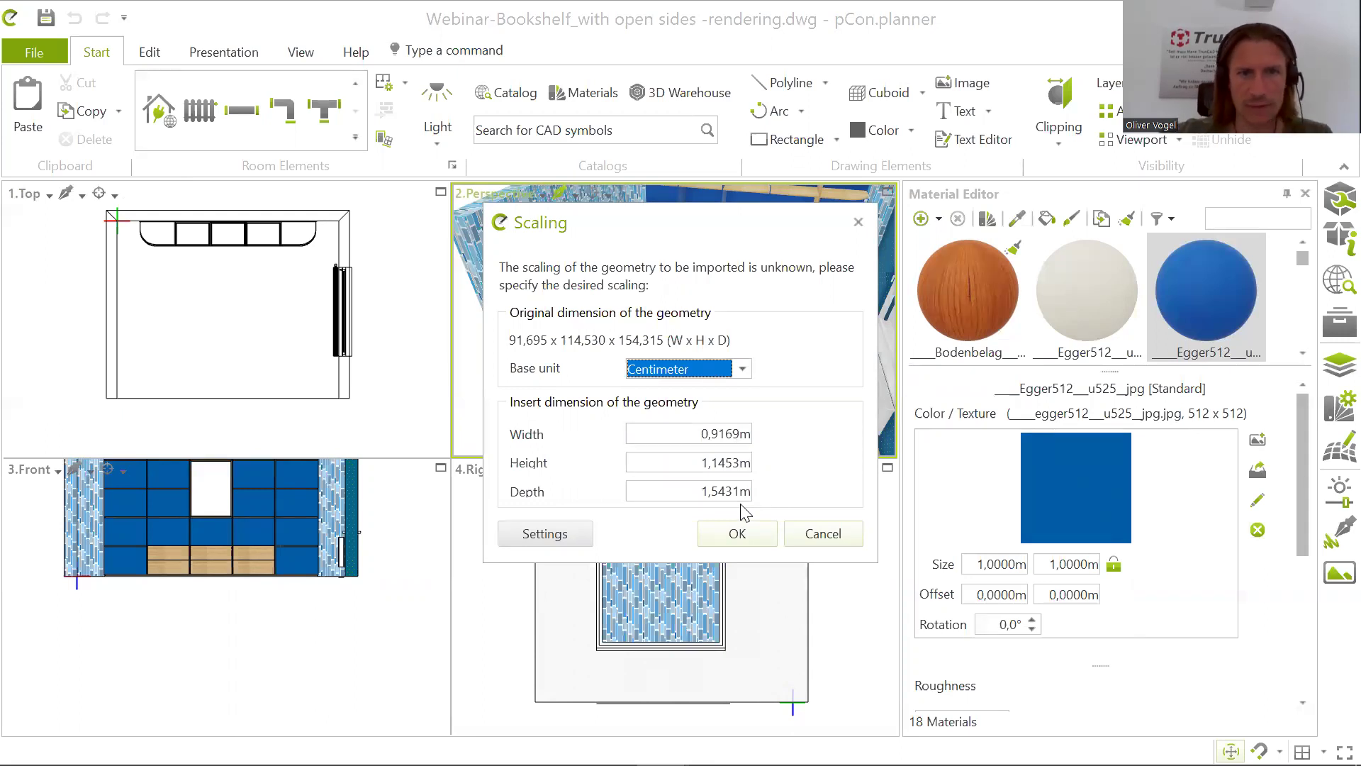
pyautogui.click(737, 533)
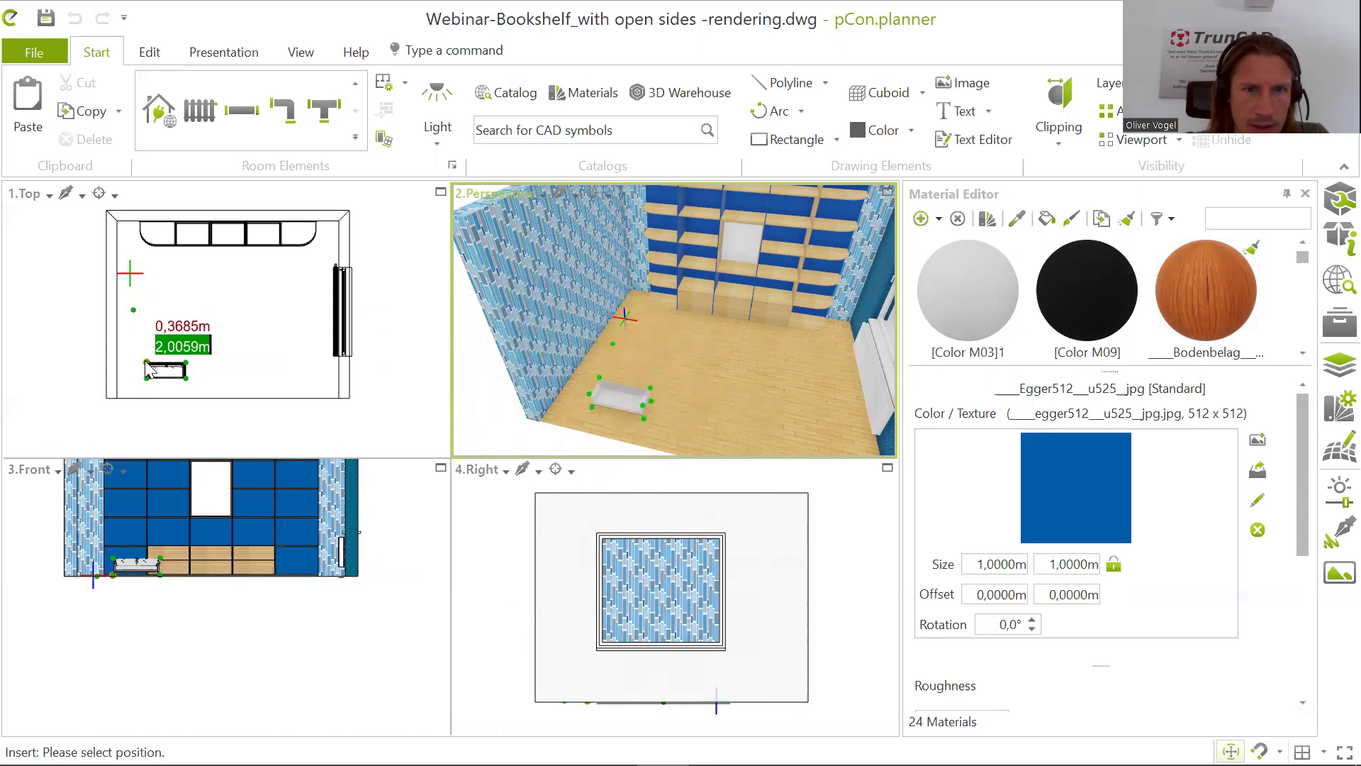
# Step: Place the sofa in the top view near the wallpapered wall opposite the radiator, rotated 90° to run along it
pyautogui.scroll(5, 145, 354)
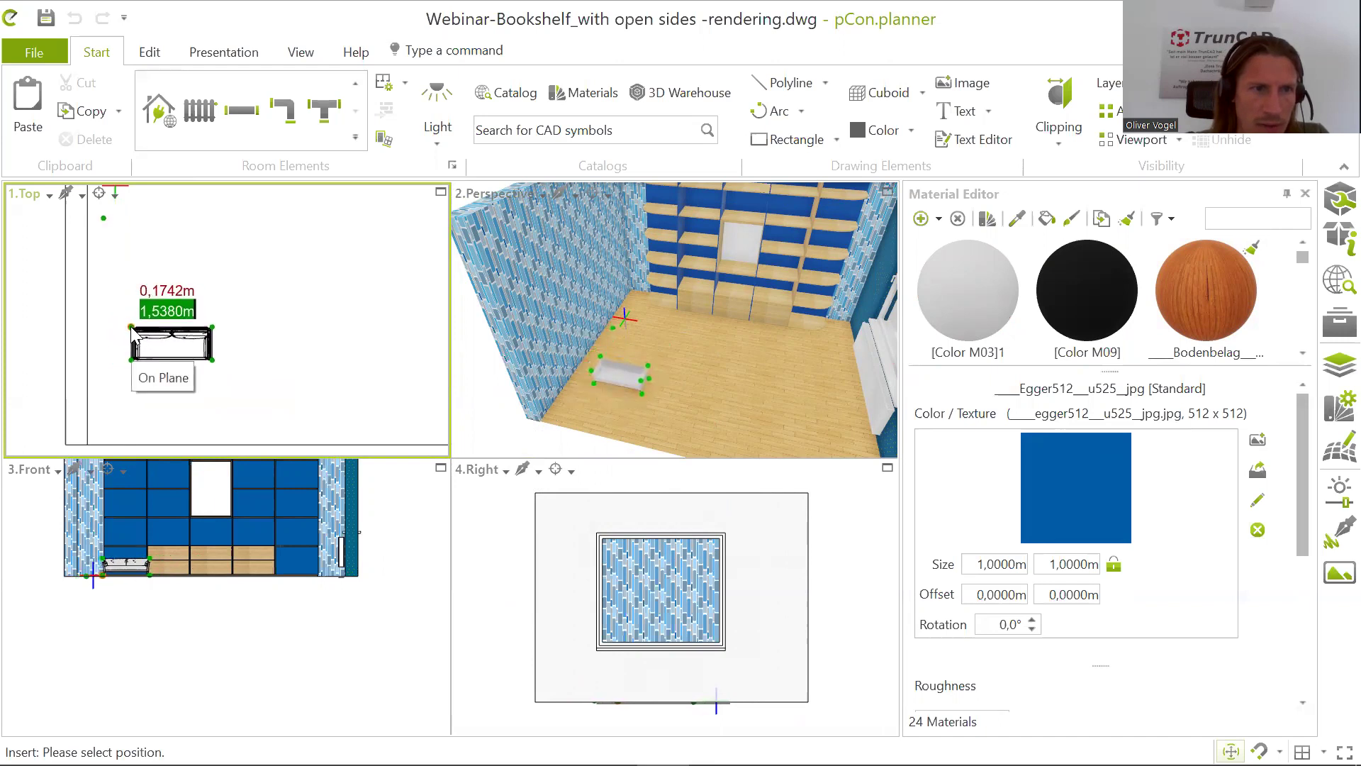
pyautogui.click(133, 328)
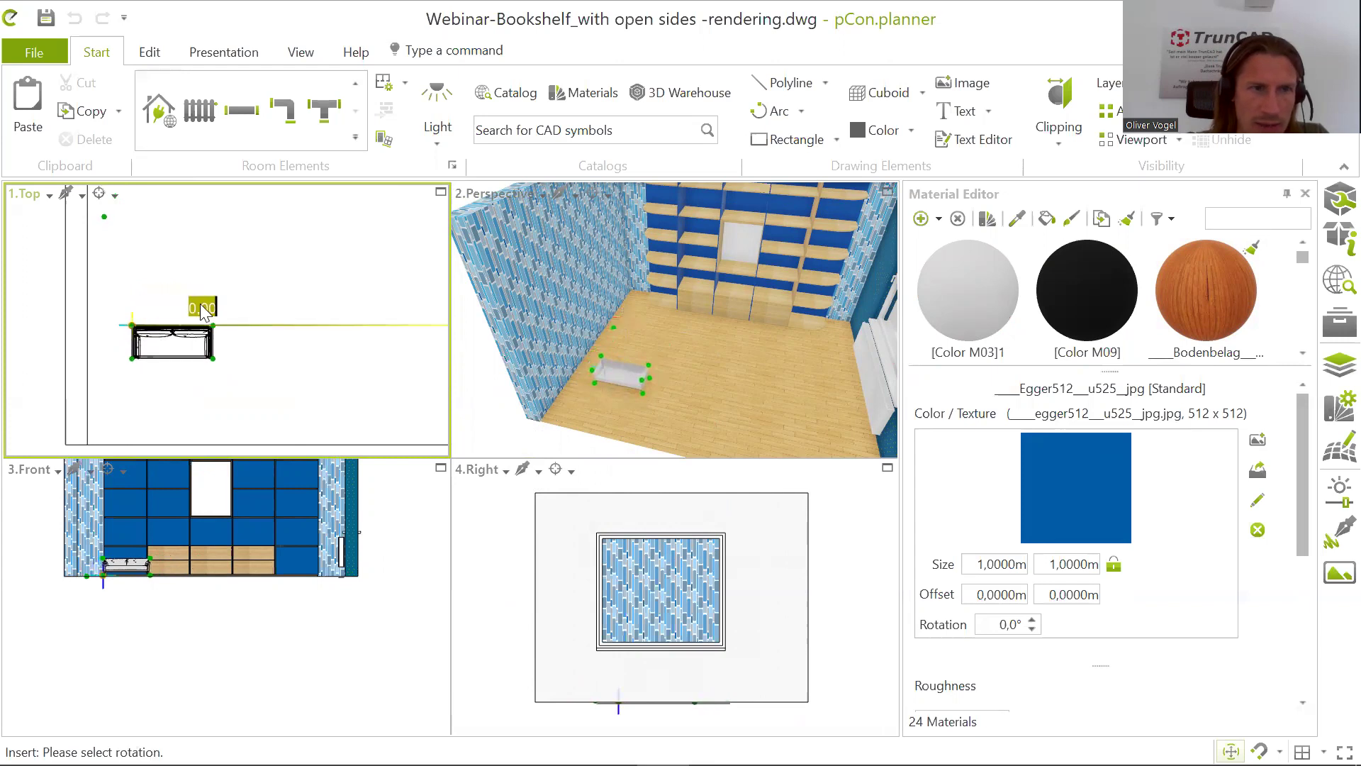
pyautogui.click(132, 208)
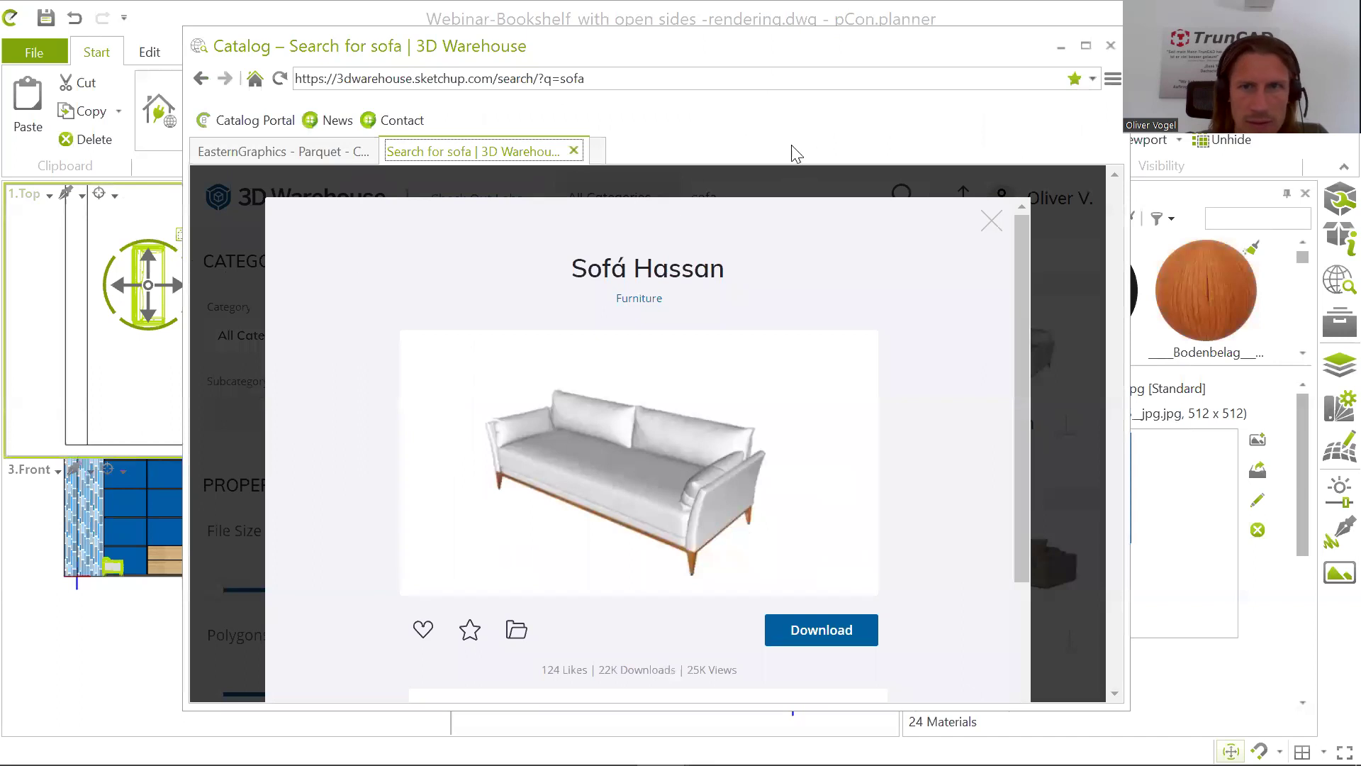
# Step: Minimize the catalog window and move the sofa horizontally up to the wallpapered wall opposite the radiator
pyautogui.click(1062, 48)
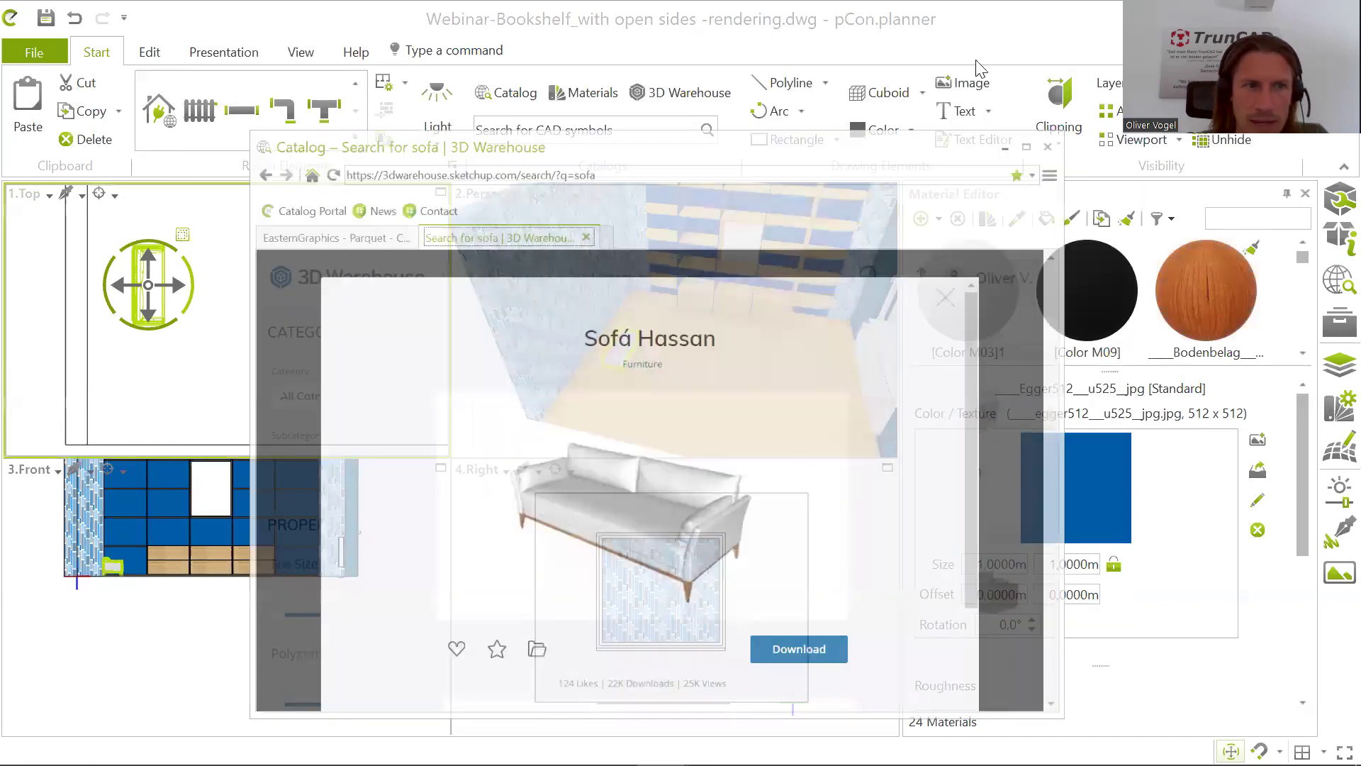
pyautogui.click(119, 293)
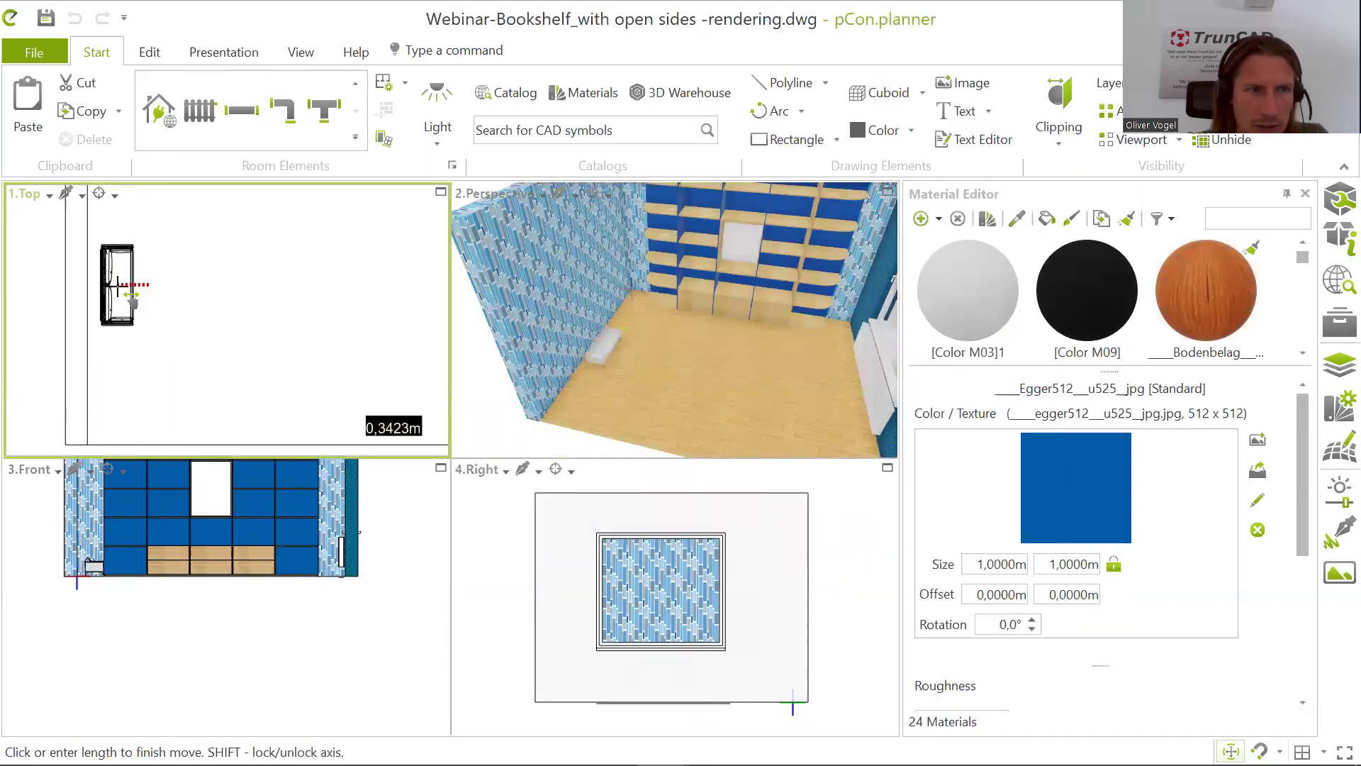
pyautogui.click(121, 301)
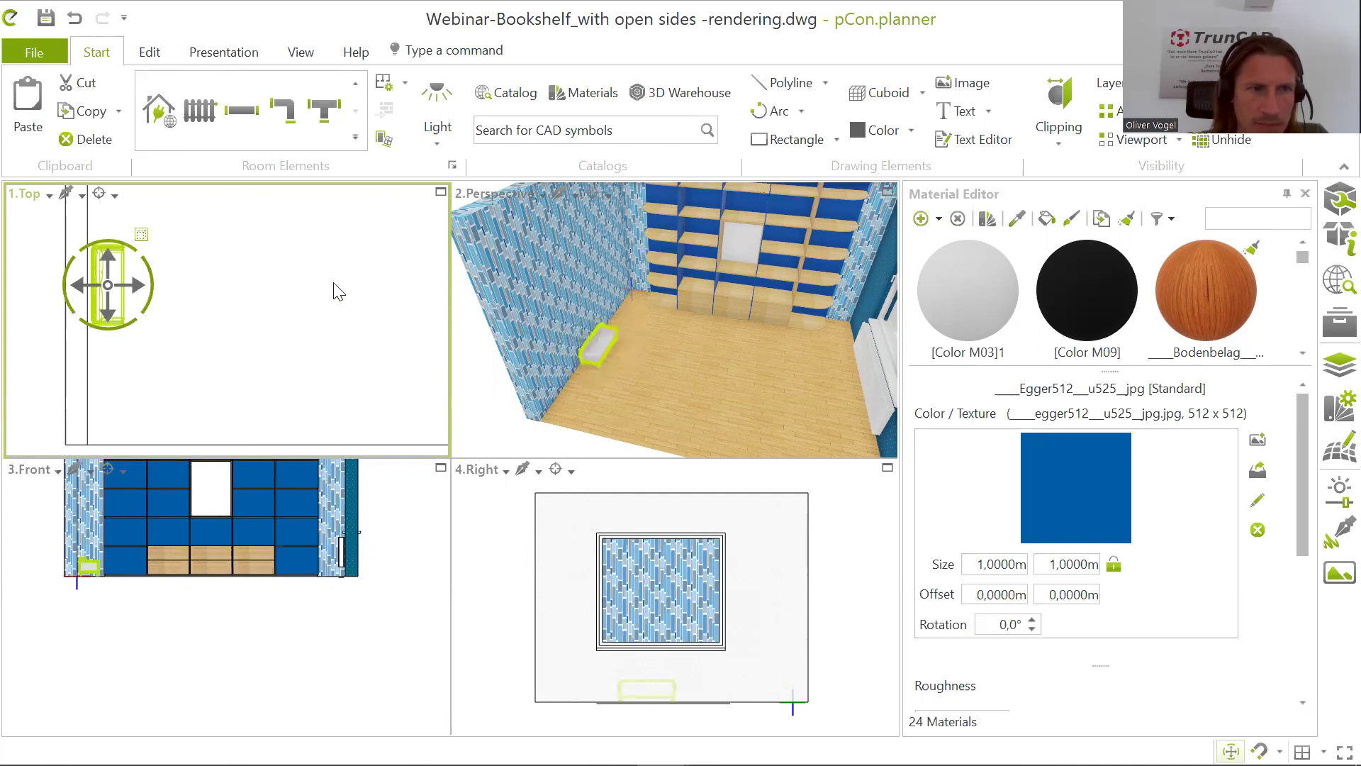
pyautogui.scroll(6, 660, 323)
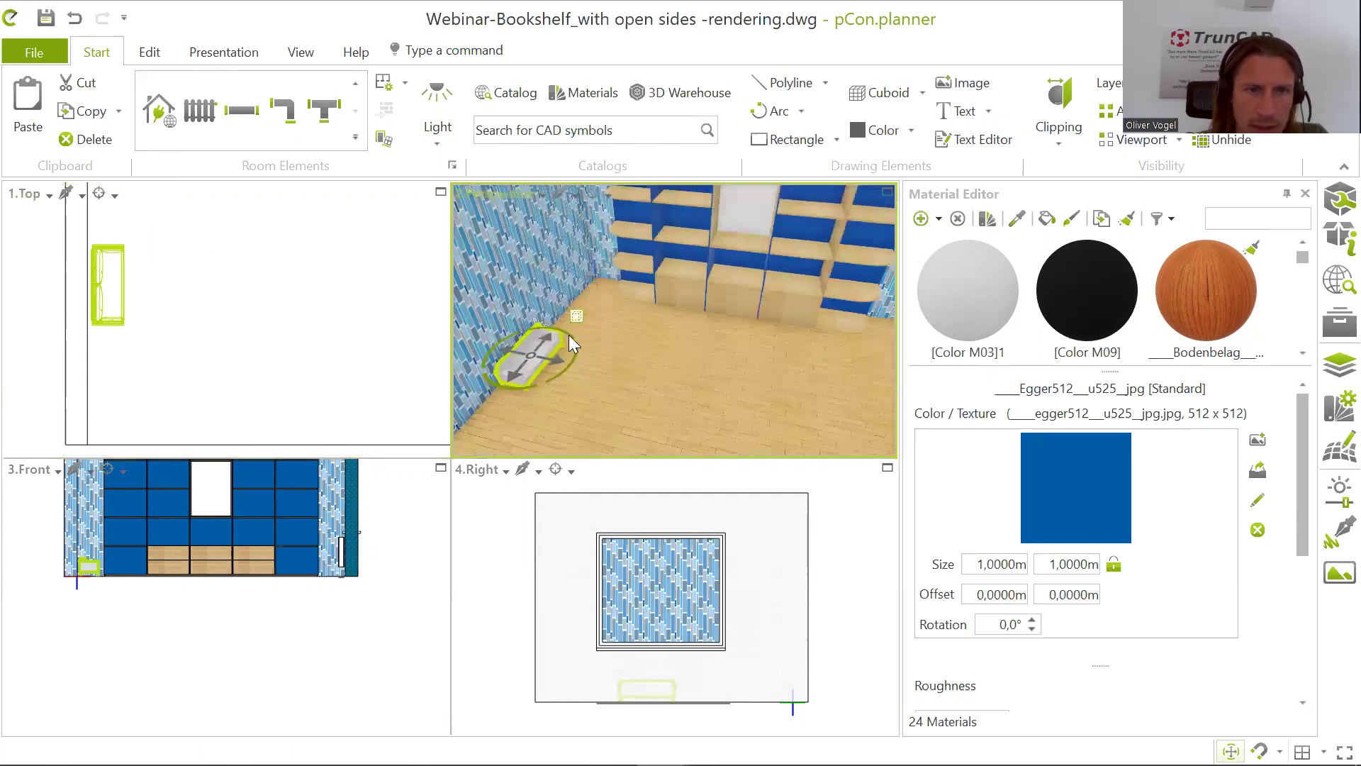
# Step: Move the sofa about 0.66 m along the wallpapered wall, away from the bookshelf
pyautogui.scroll(-5, 527, 347)
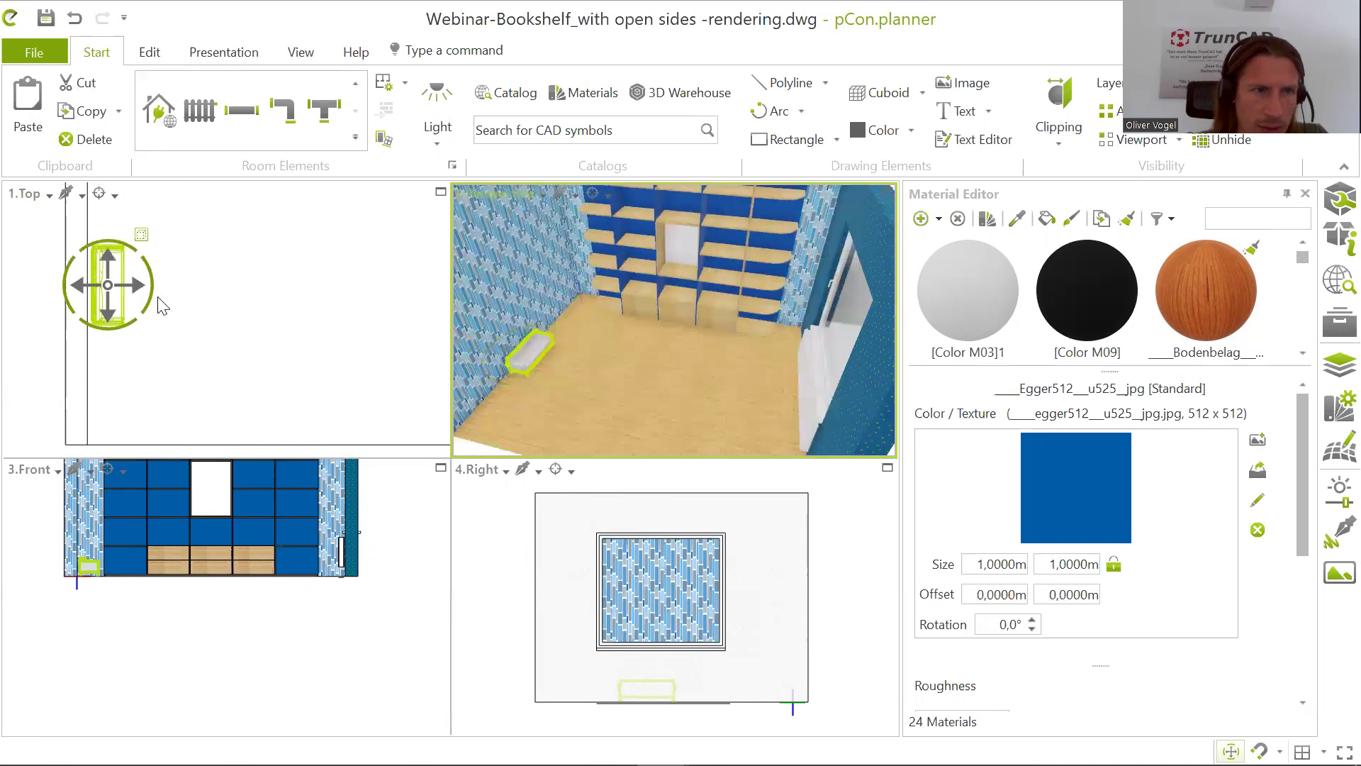
pyautogui.click(108, 312)
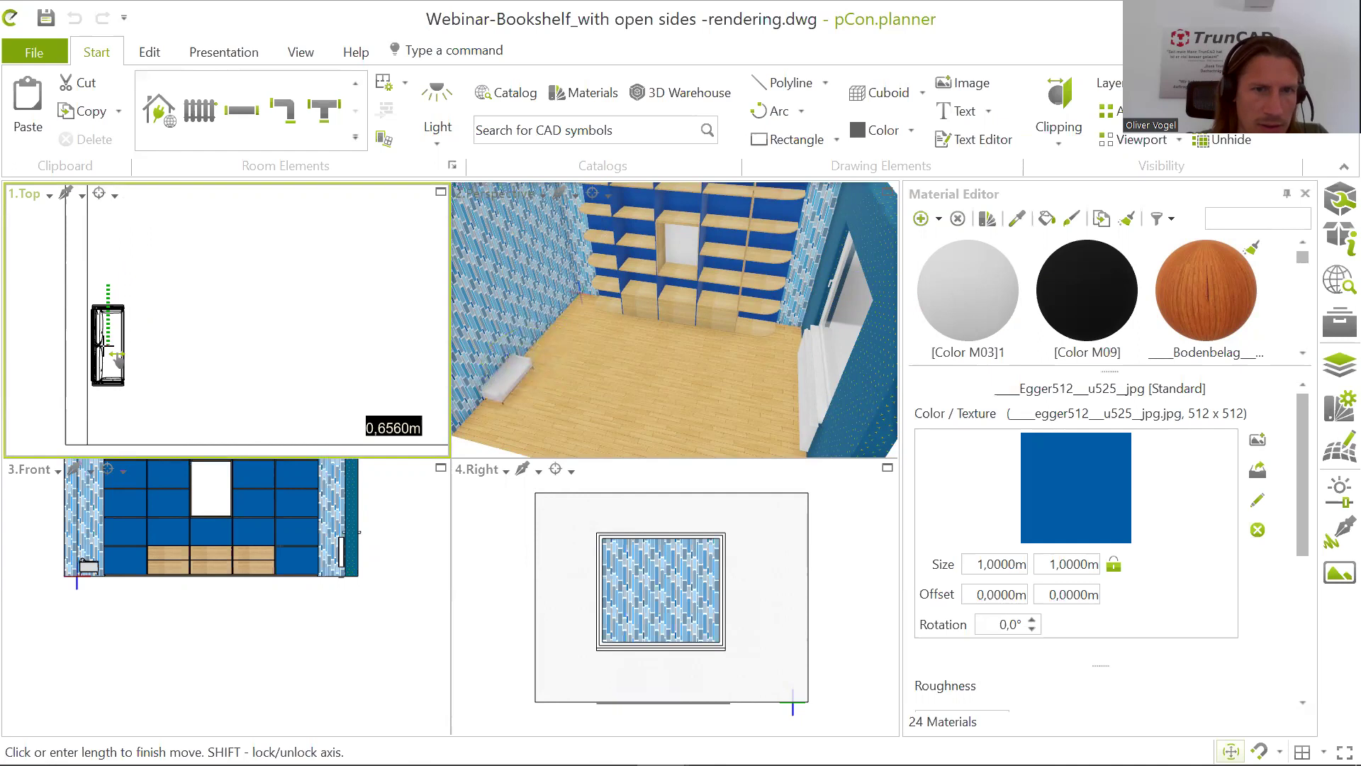
pyautogui.click(105, 350)
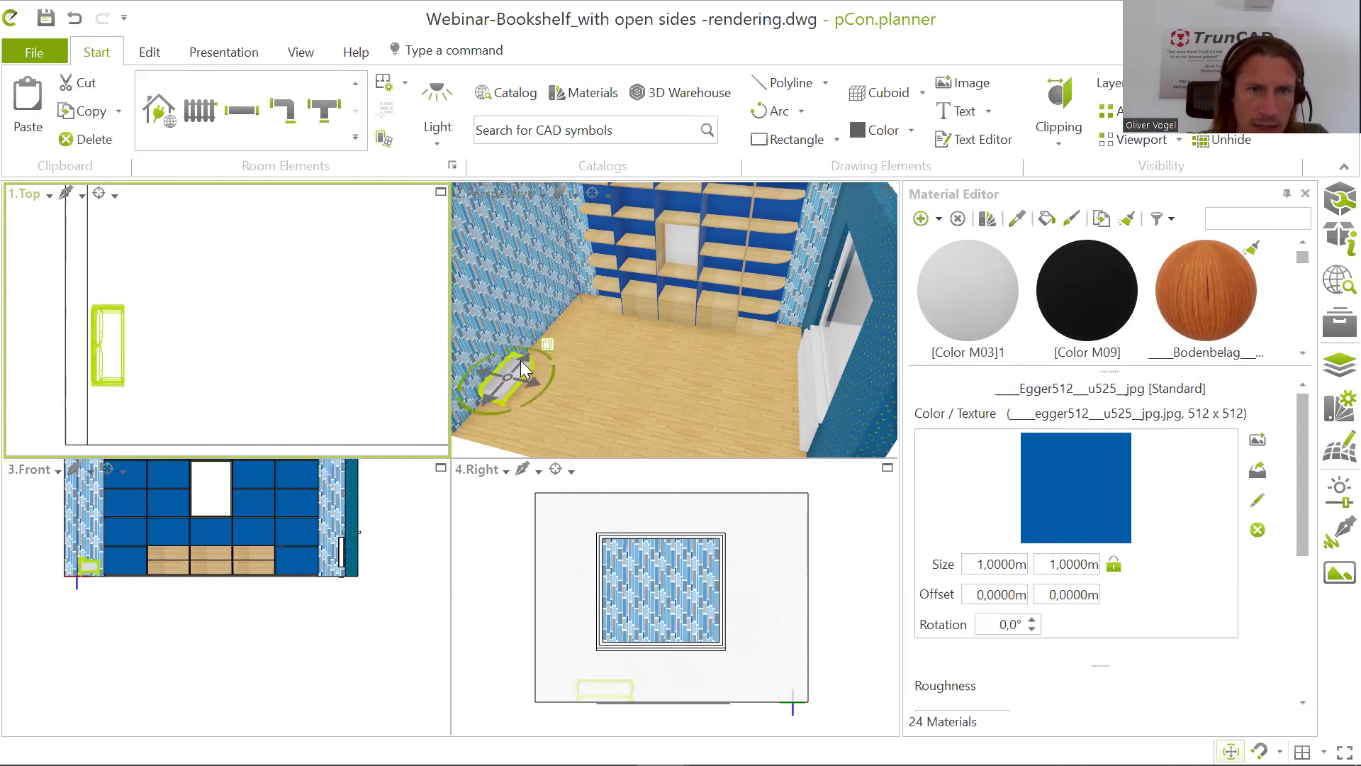
# Step: Scale the sofa up uniformly from a corner until it takes up most of the wallpapered wall's length
pyautogui.scroll(5, 525, 357)
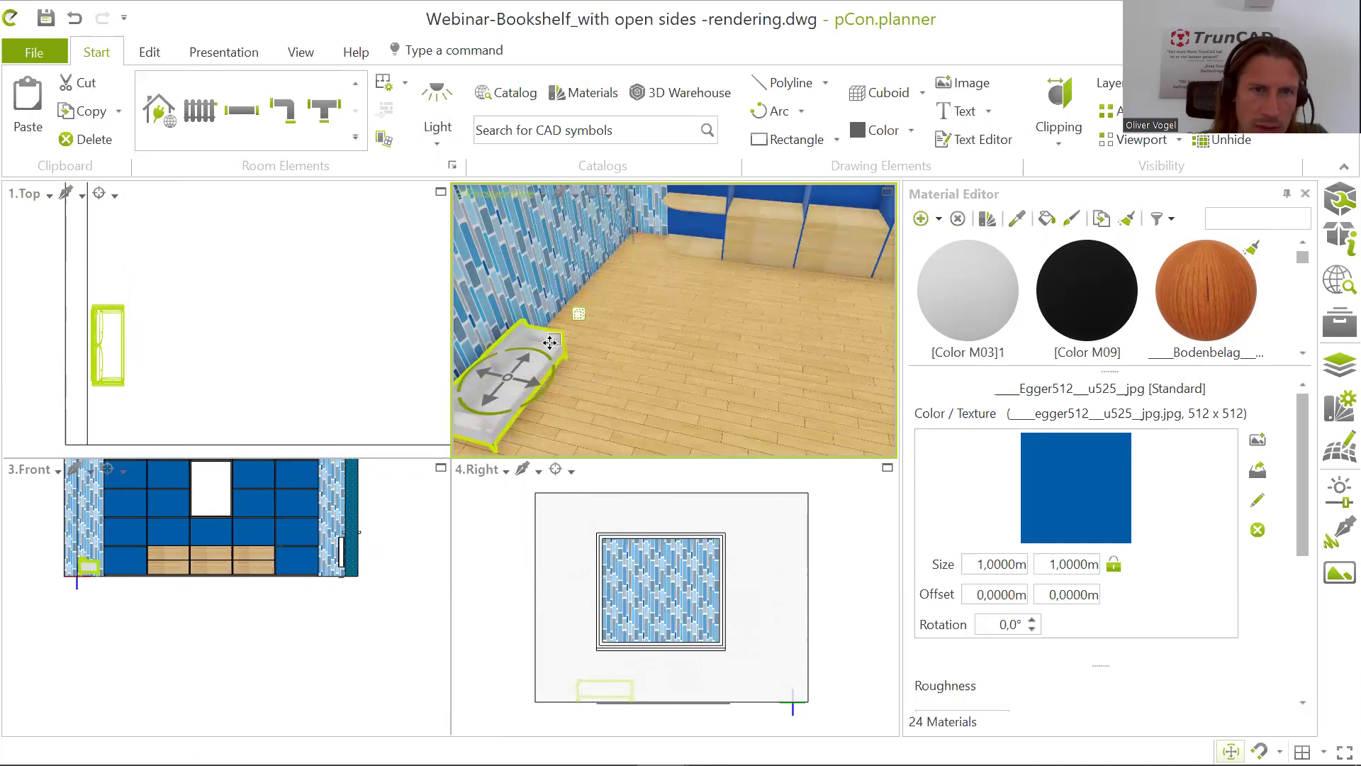
pyautogui.rightClick(551, 344)
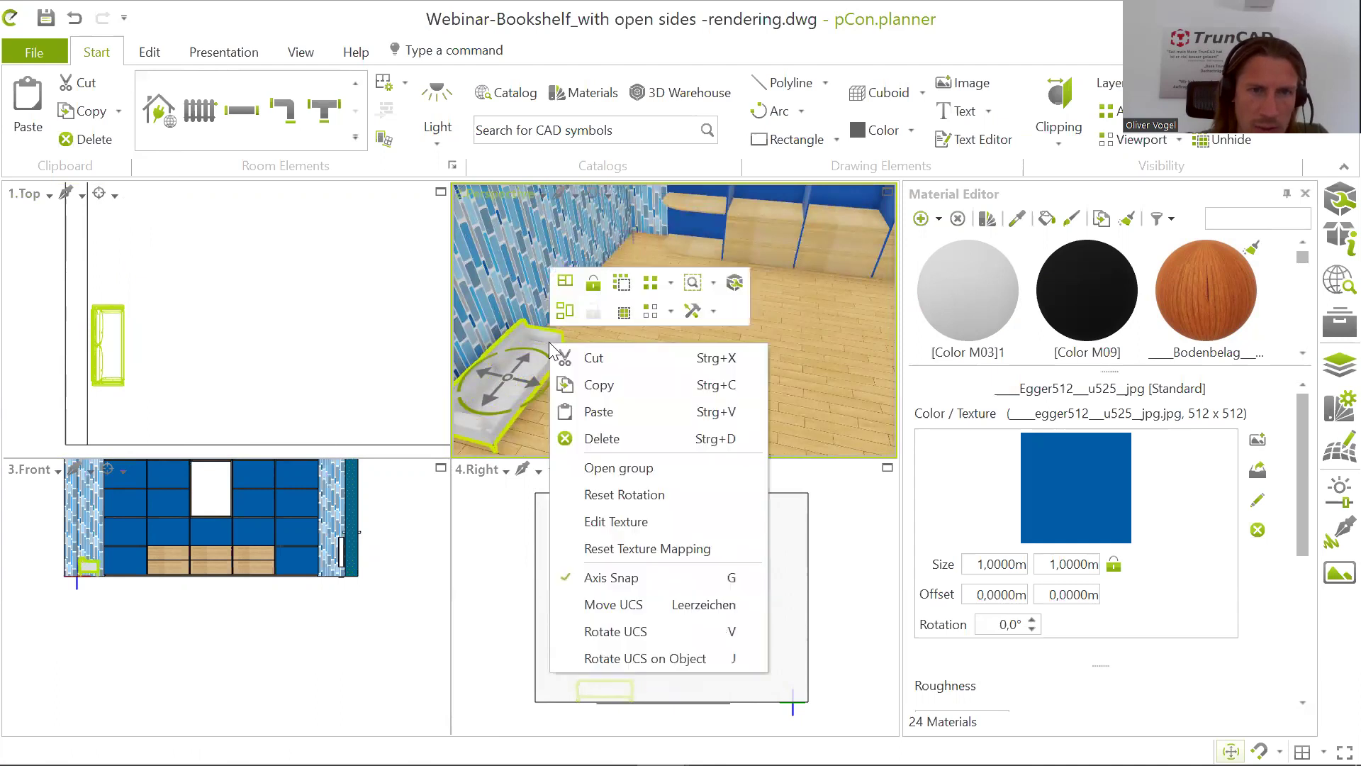
pyautogui.click(706, 316)
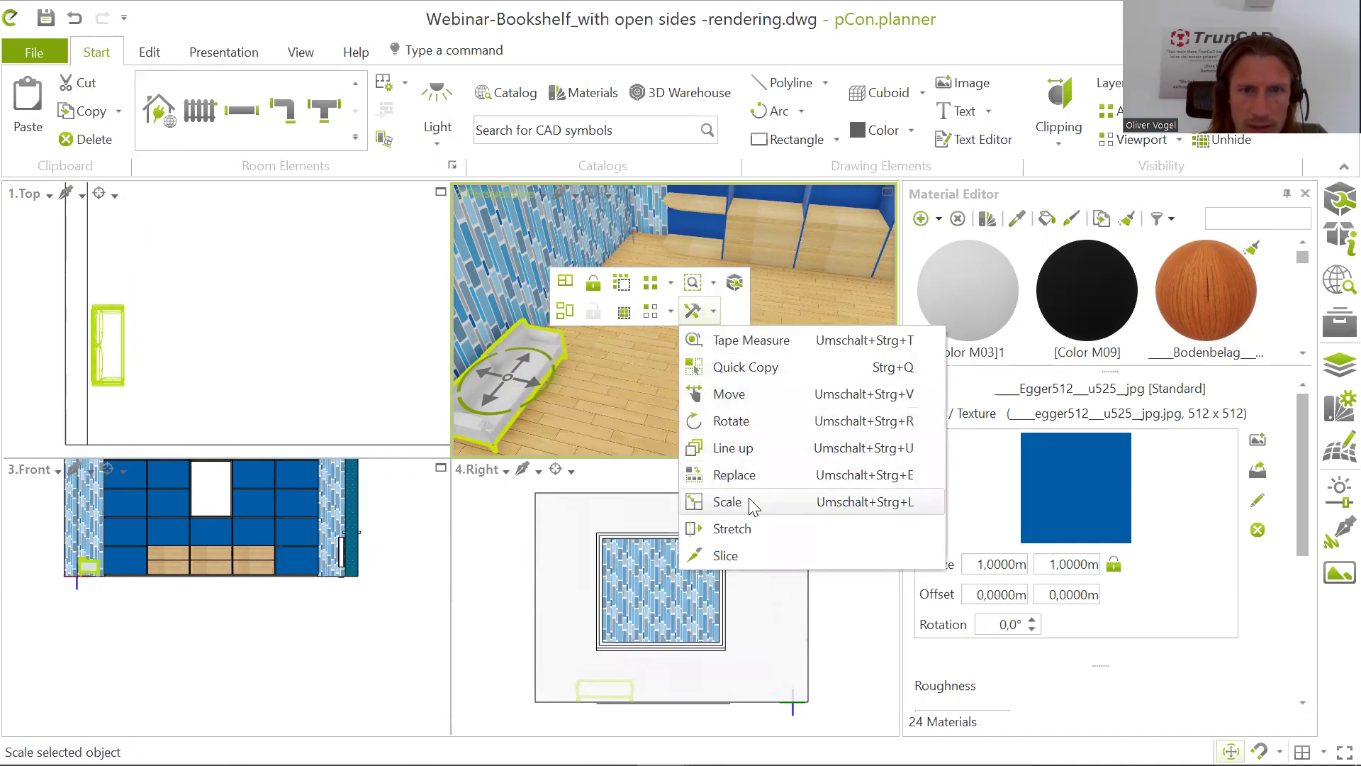
pyautogui.click(727, 502)
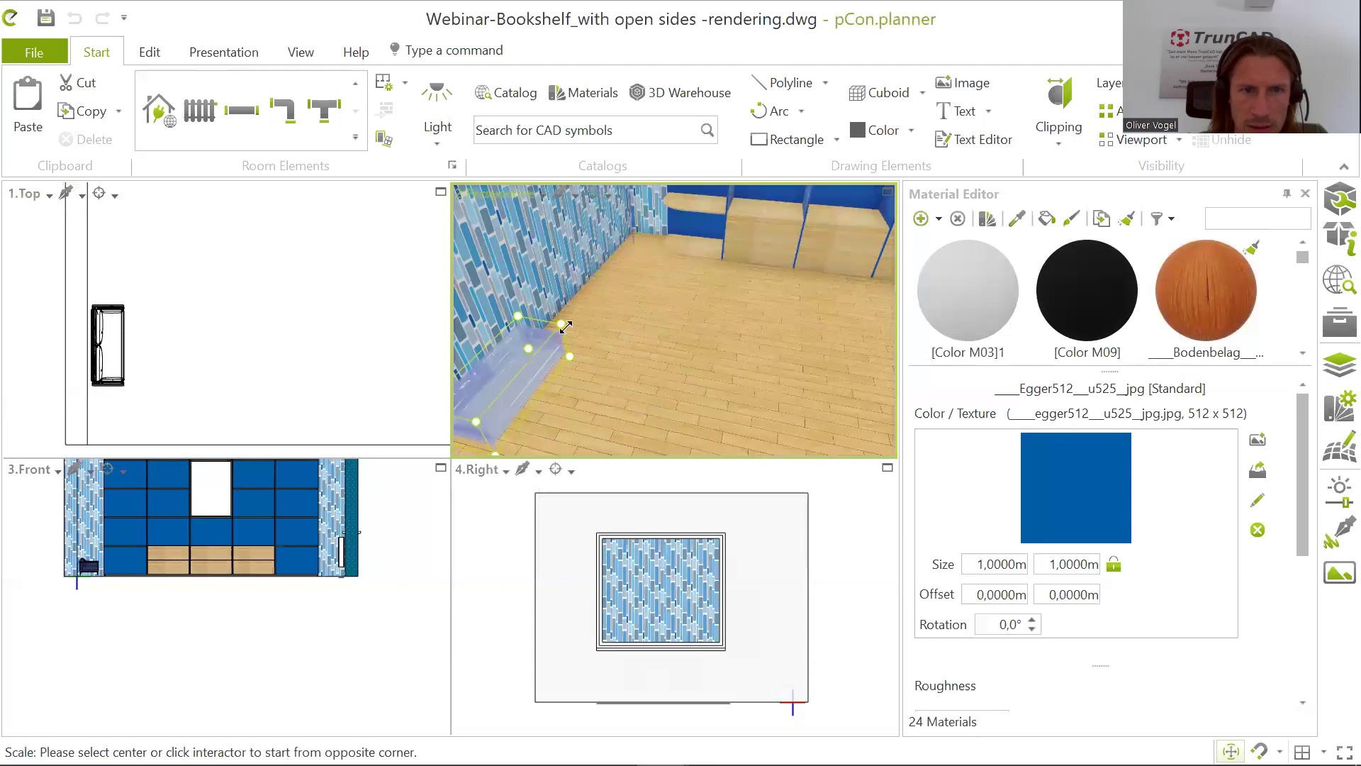
pyautogui.click(559, 323)
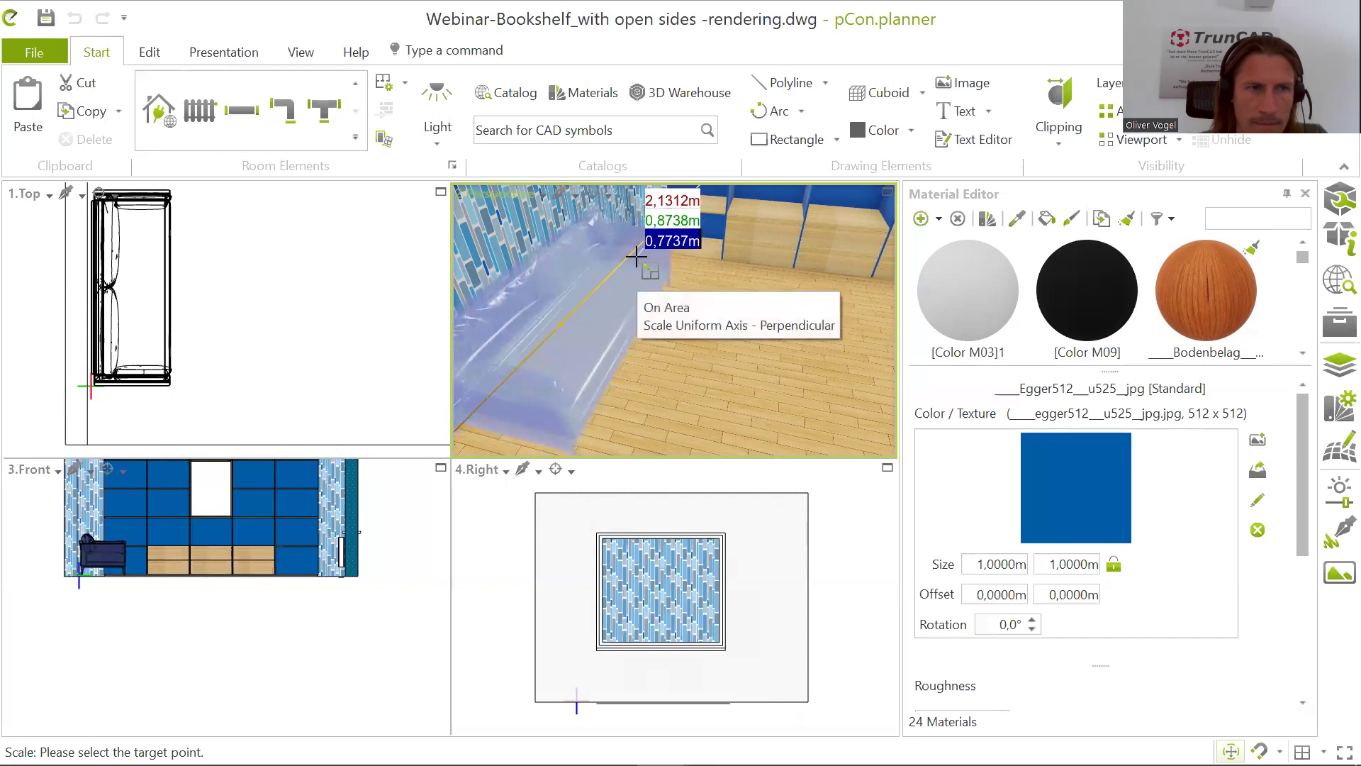
pyautogui.click(668, 222)
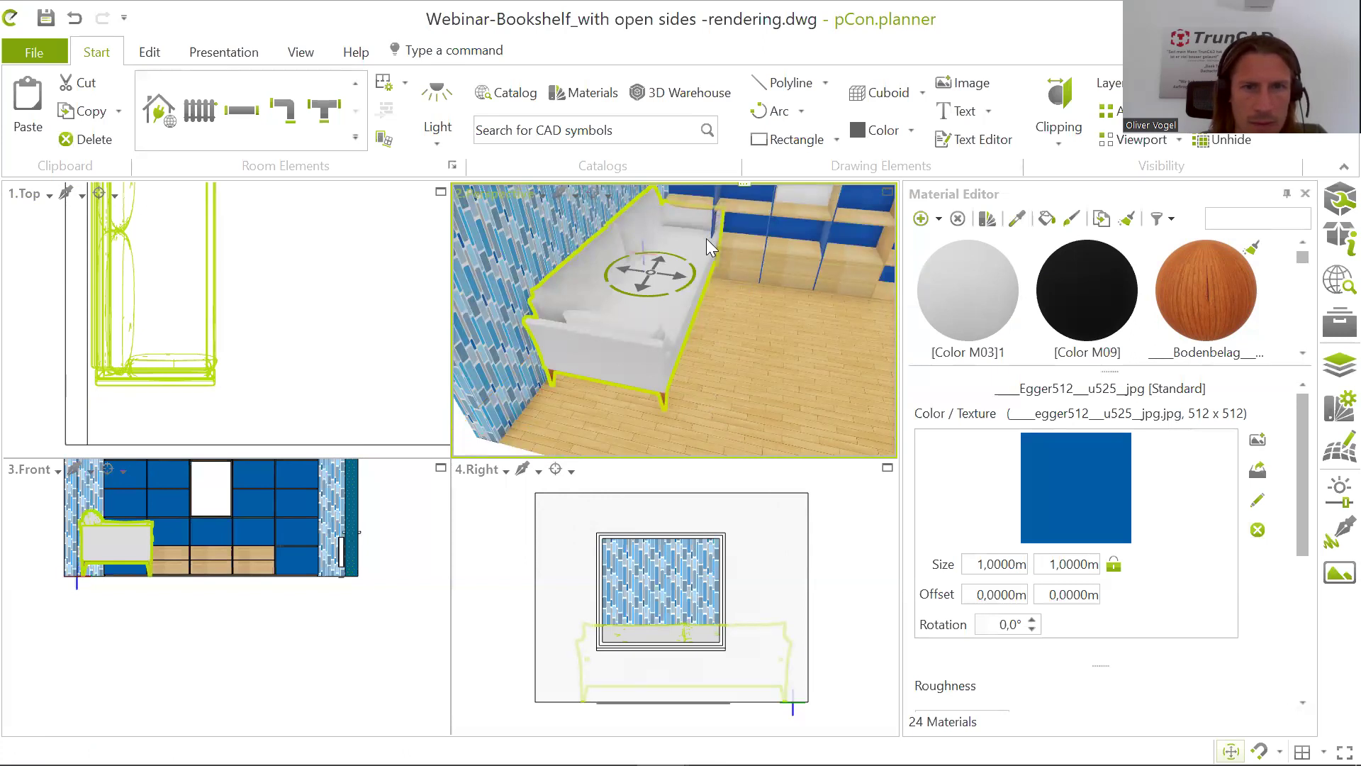
# Step: Scale the enlarged sofa along its length axis only, shortening it to about 2.18 m
pyautogui.moveTo(778, 267); pyautogui.dragTo(727, 344, button='middle')
pyautogui.scroll(2, 752, 275)
pyautogui.rightClick(644, 292)
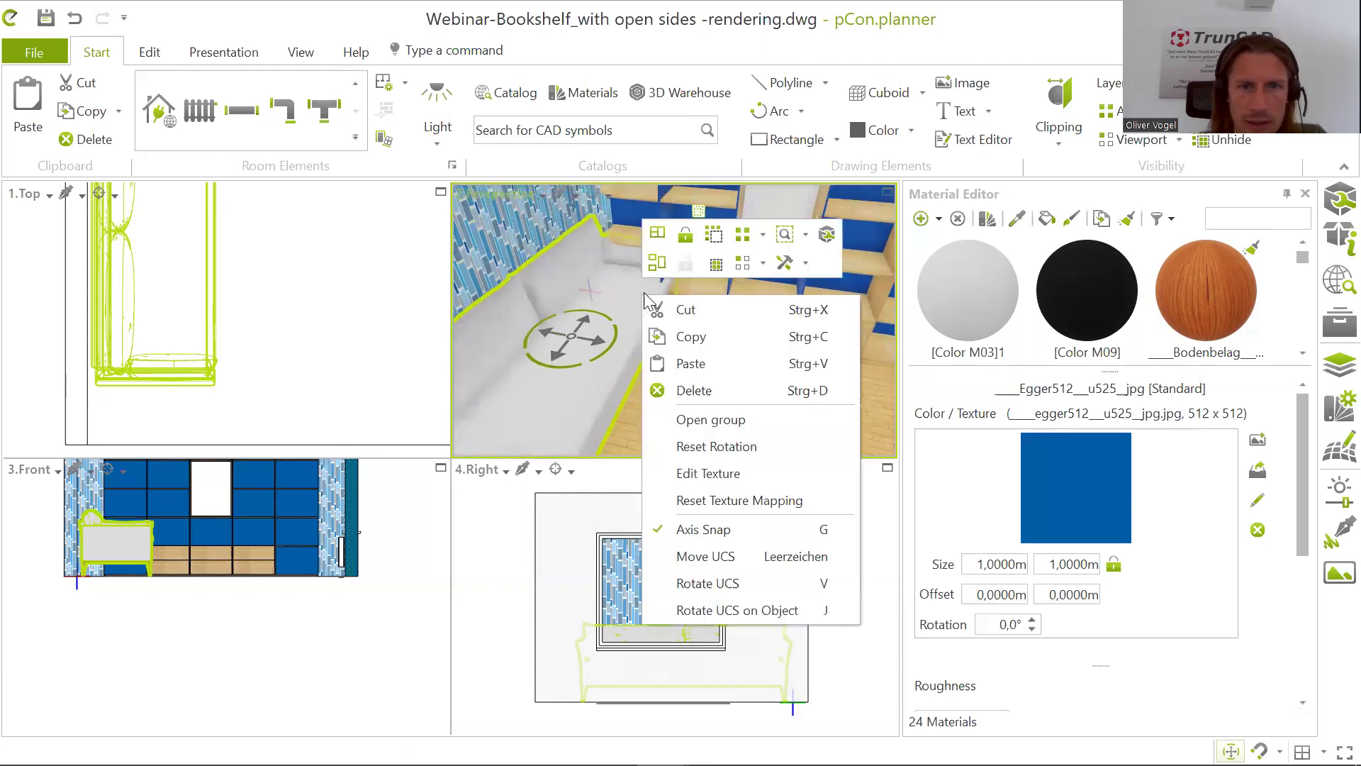
pyautogui.click(805, 263)
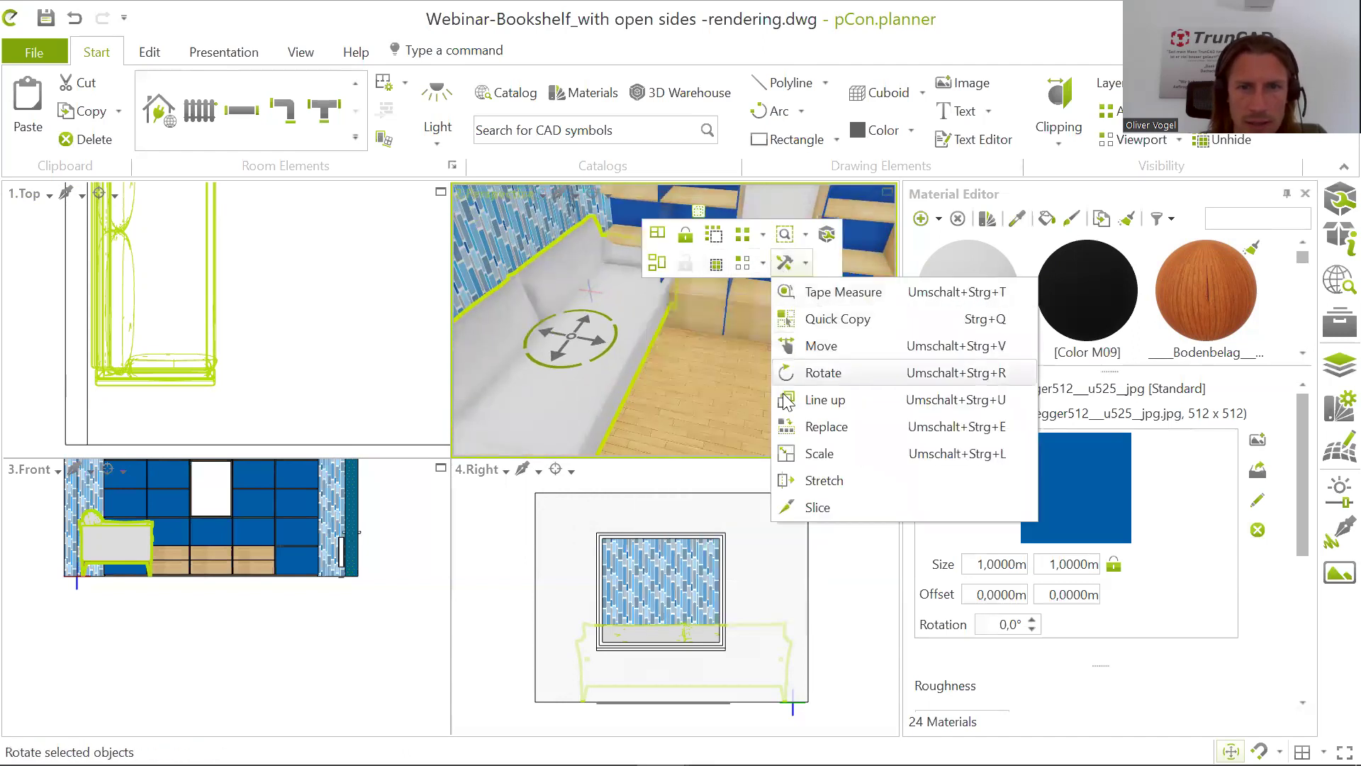
pyautogui.click(806, 234)
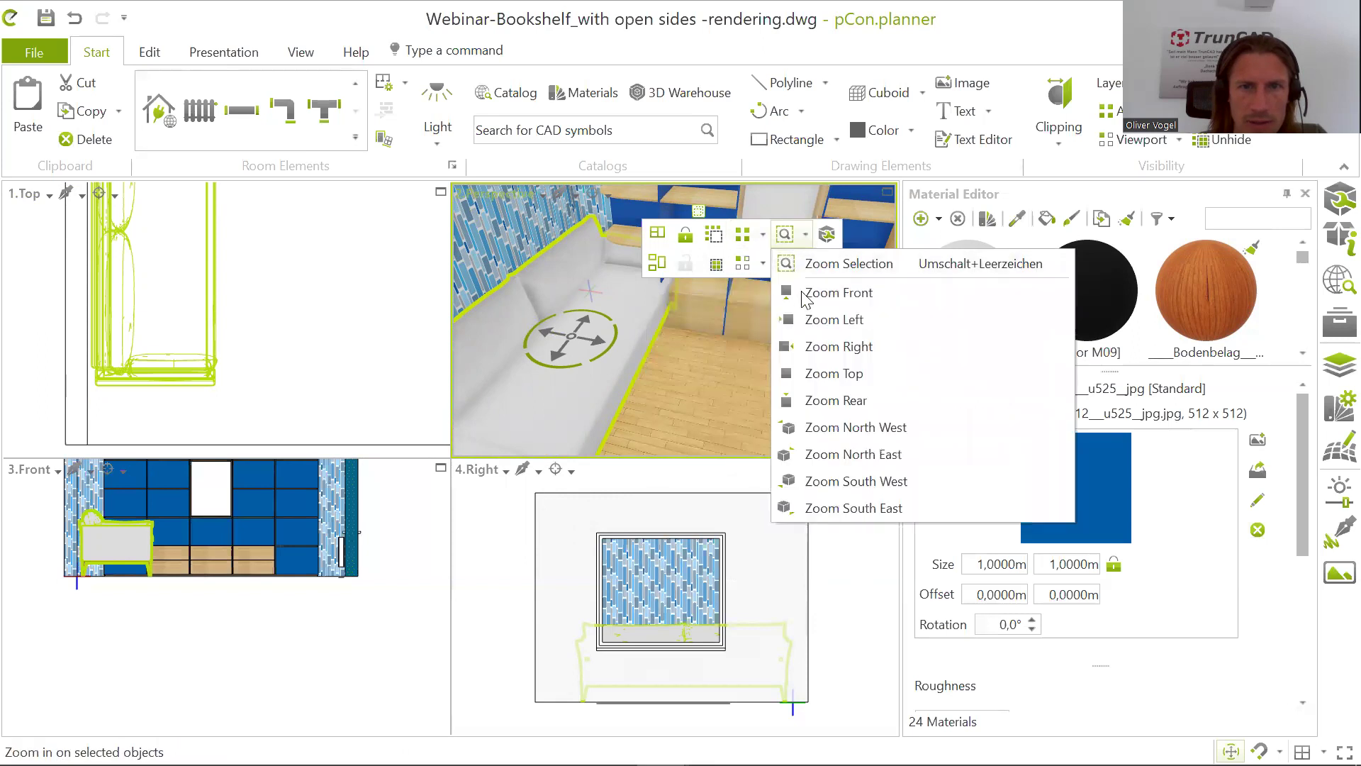
pyautogui.click(762, 264)
pyautogui.click(806, 263)
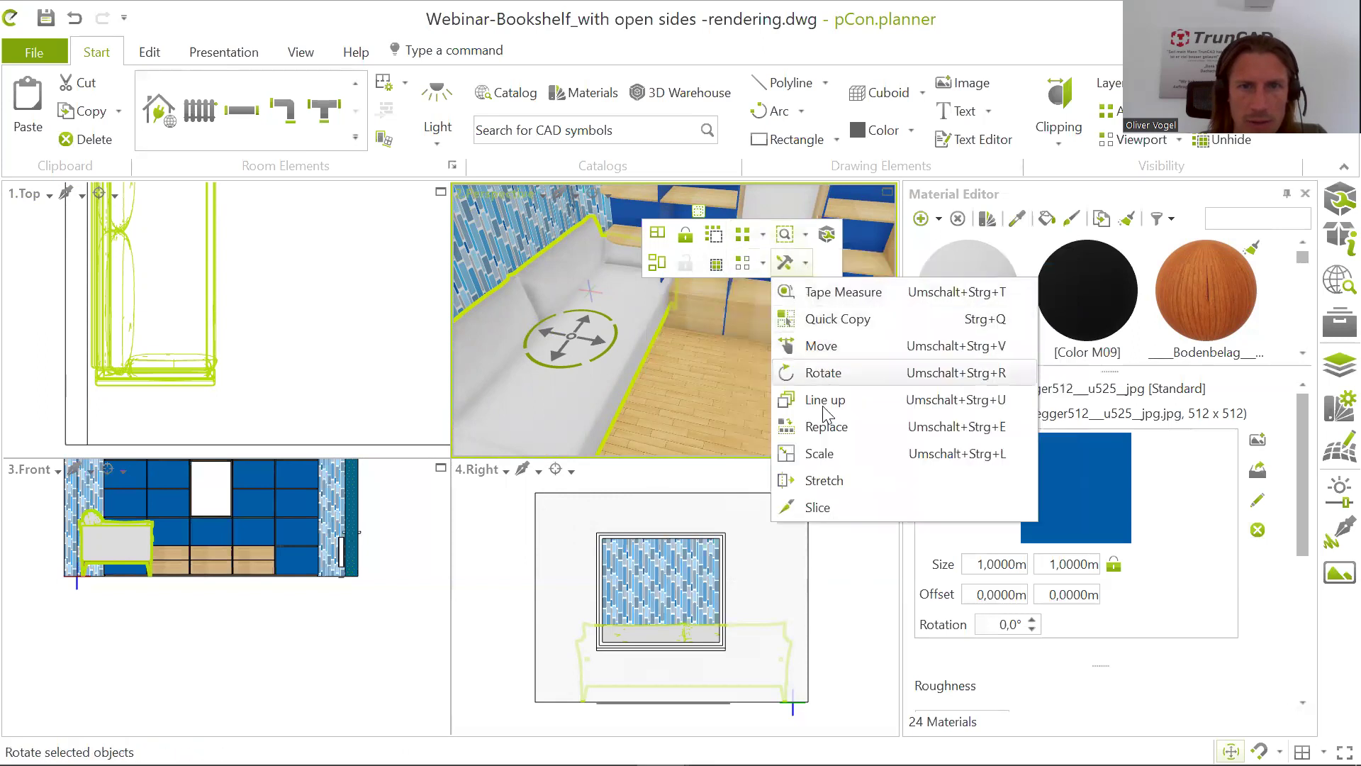
pyautogui.click(823, 454)
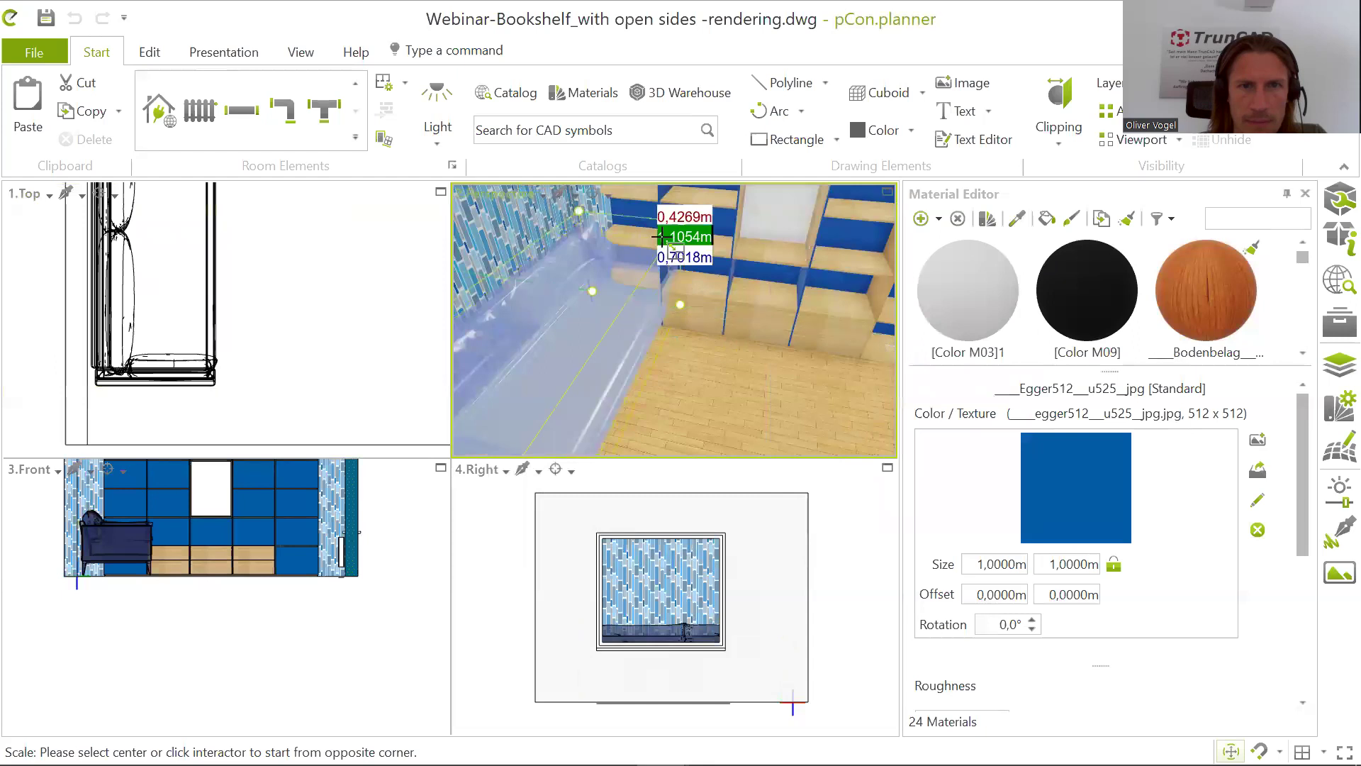
pyautogui.click(681, 220)
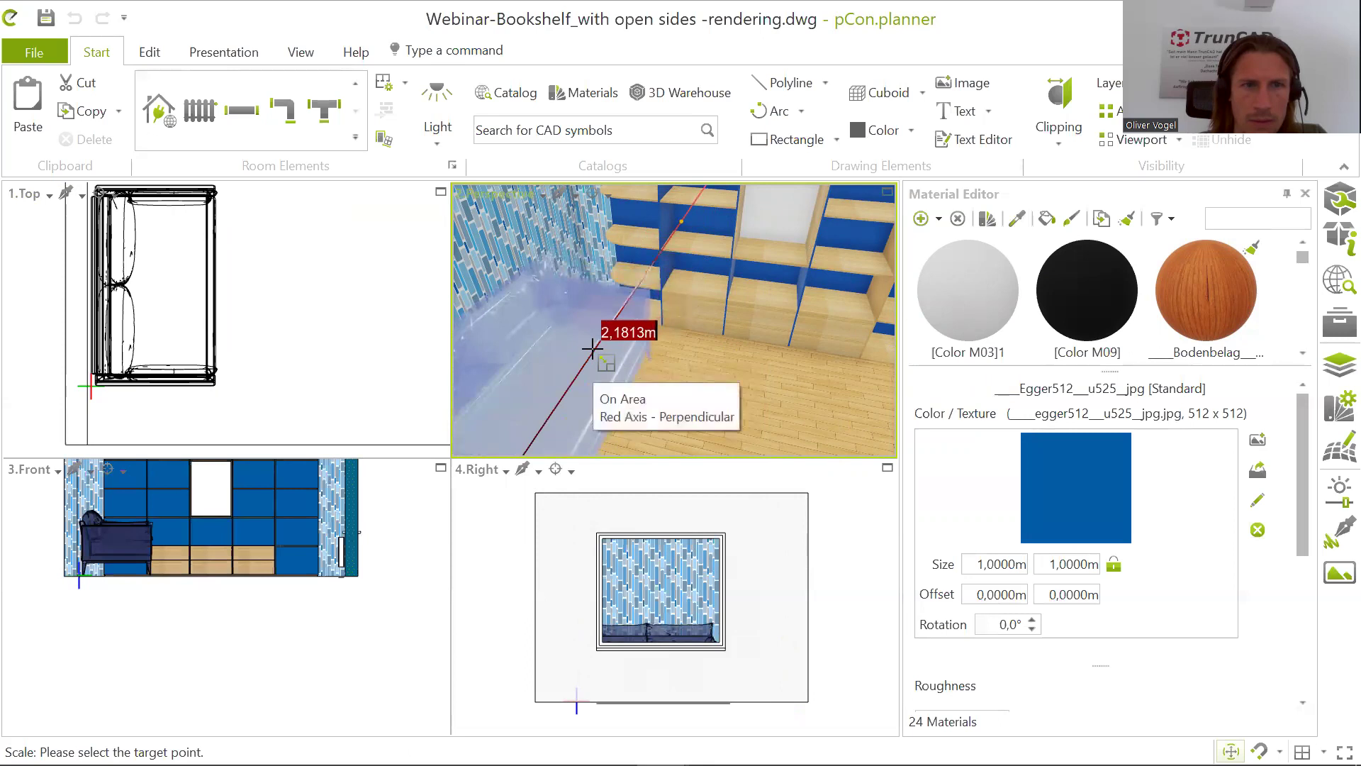
pyautogui.click(593, 347)
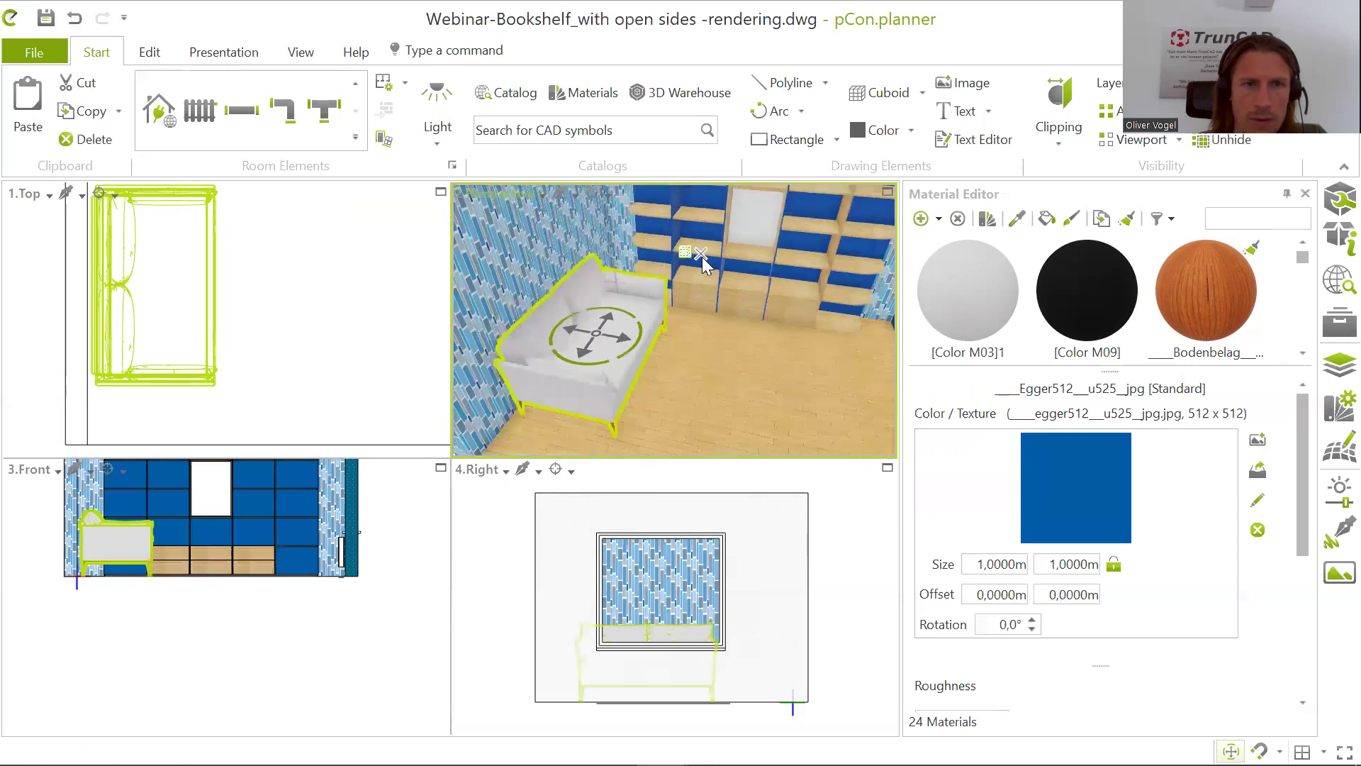
# Step: Open the materials catalog and look through the Leather materials for a sofa cover
pyautogui.scroll(-3, 708, 276)
pyautogui.moveTo(734, 318); pyautogui.dragTo(704, 326, button='middle')
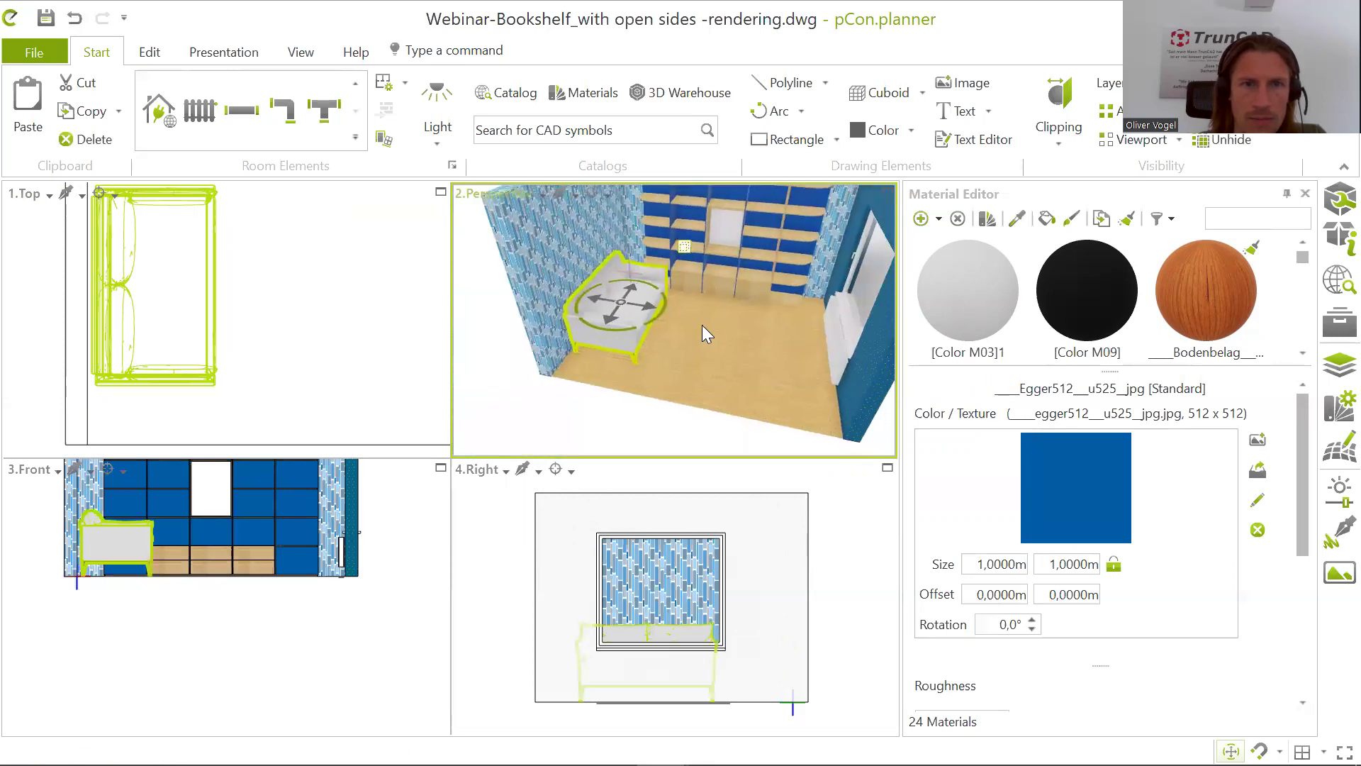
pyautogui.scroll(2, 677, 293)
pyautogui.scroll(3, 712, 292)
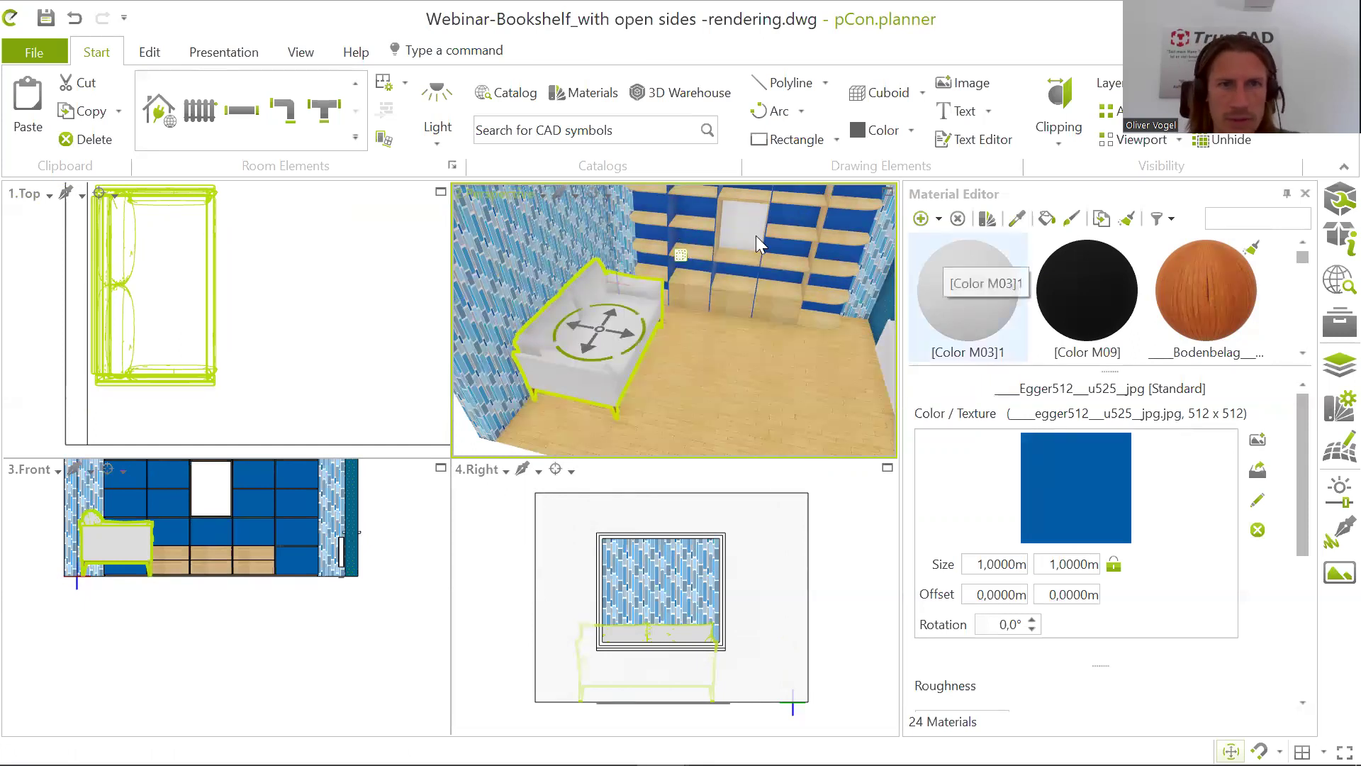
pyautogui.click(579, 93)
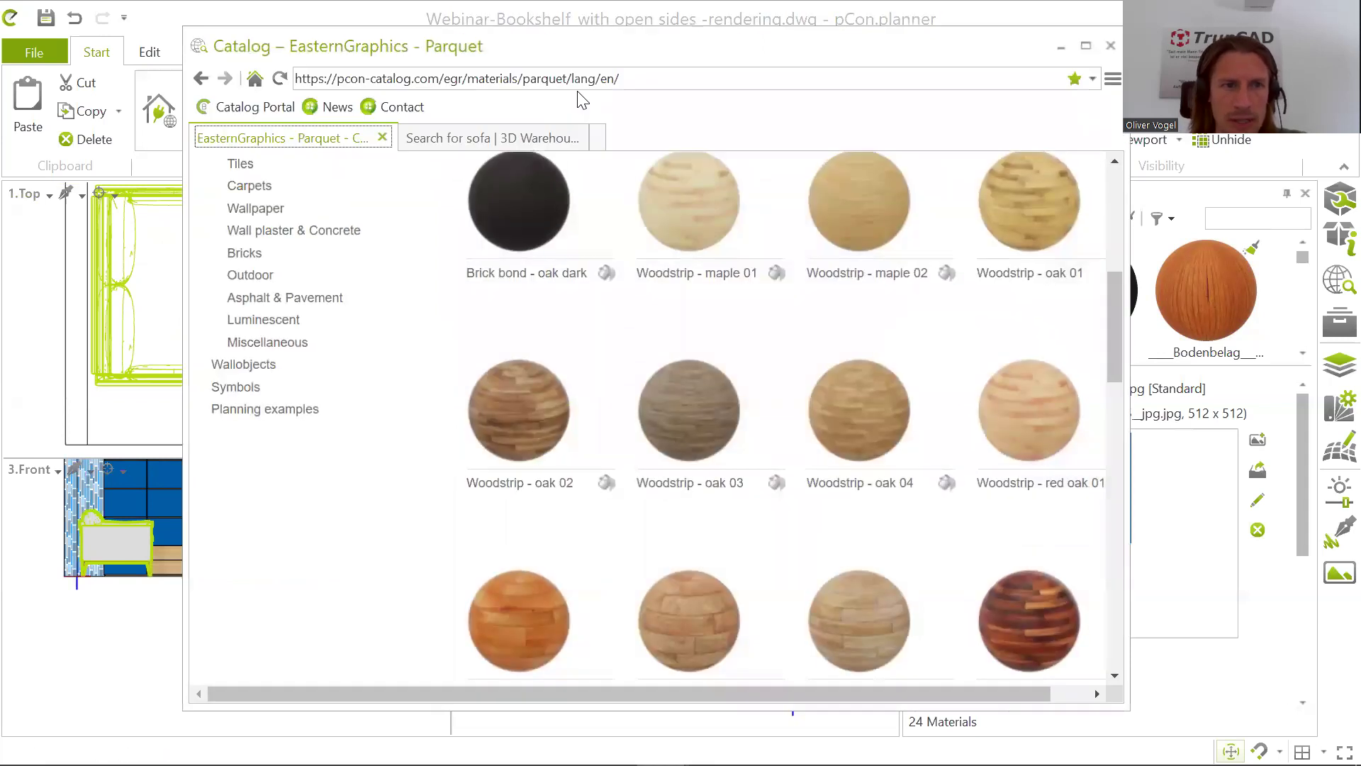
pyautogui.scroll(3, 337, 356)
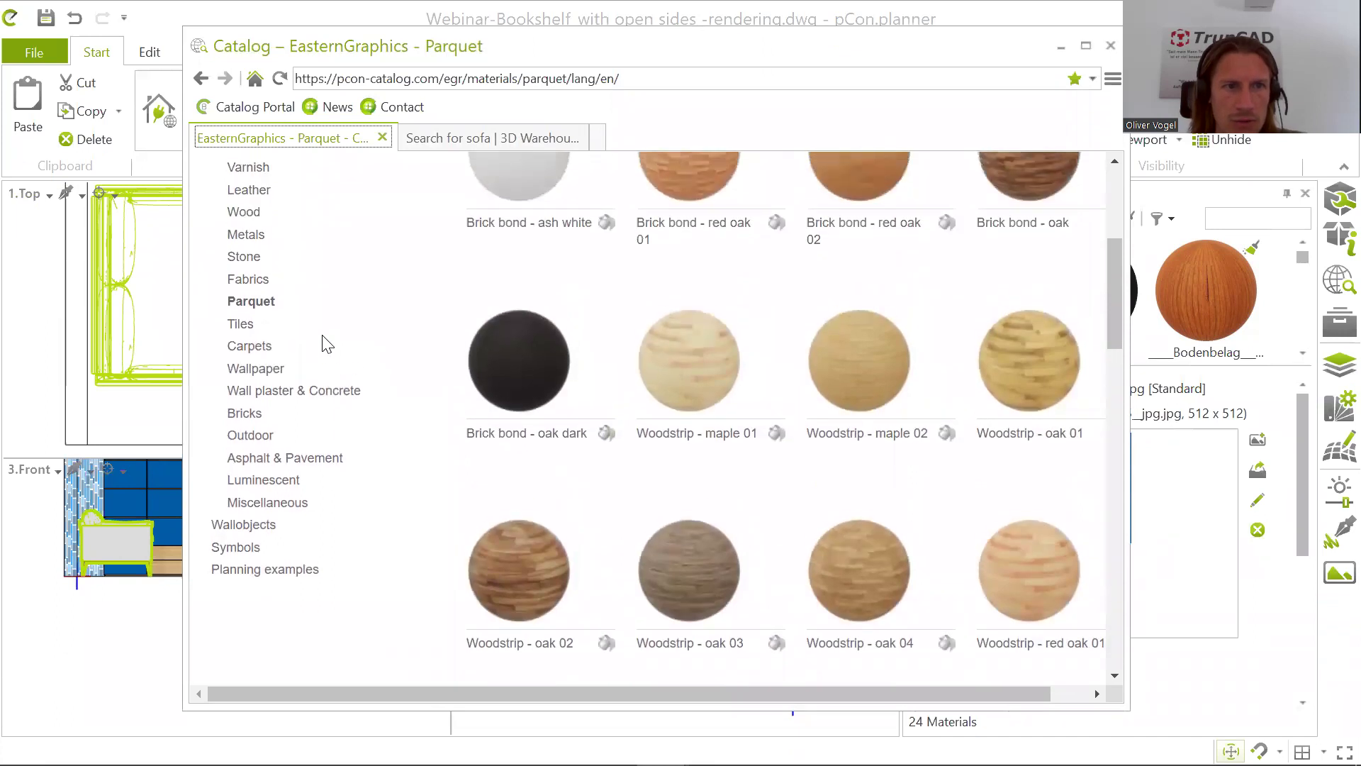
pyautogui.scroll(1, 327, 345)
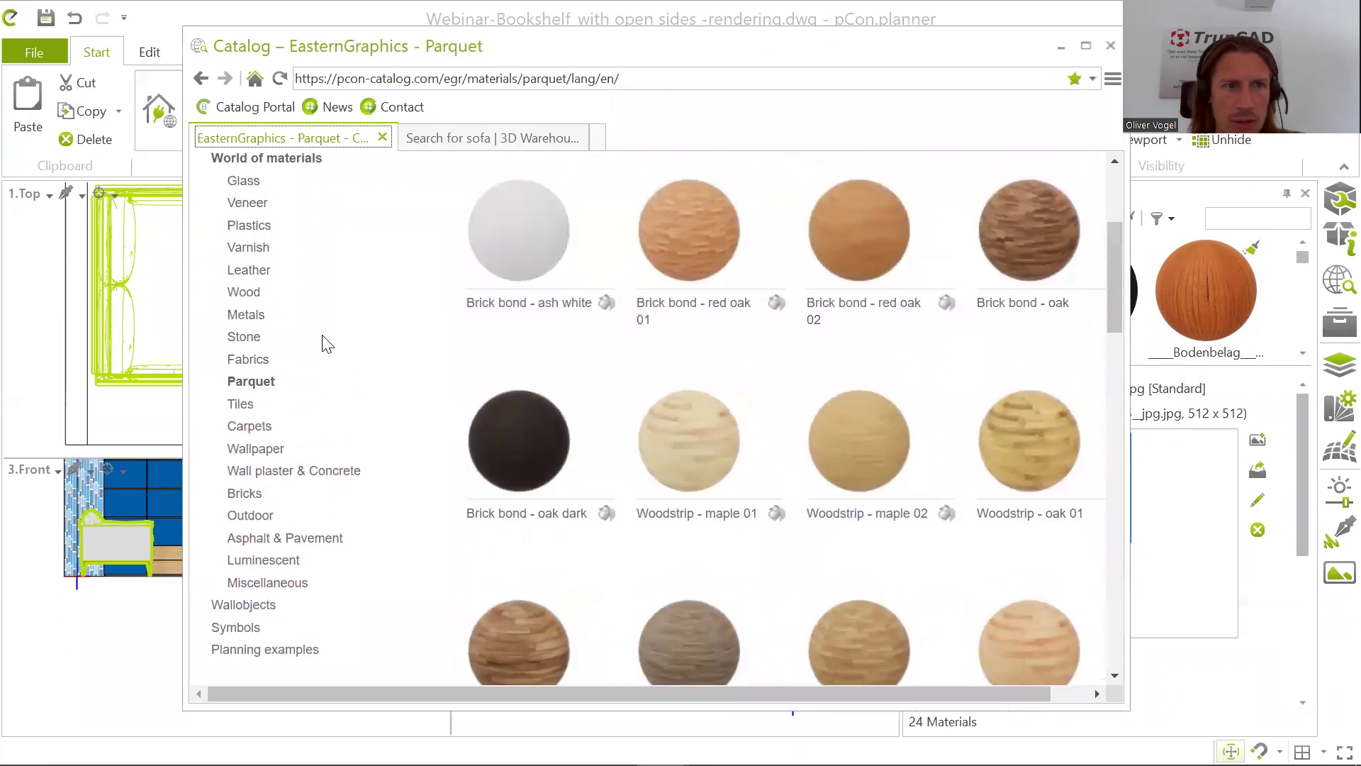
pyautogui.click(248, 270)
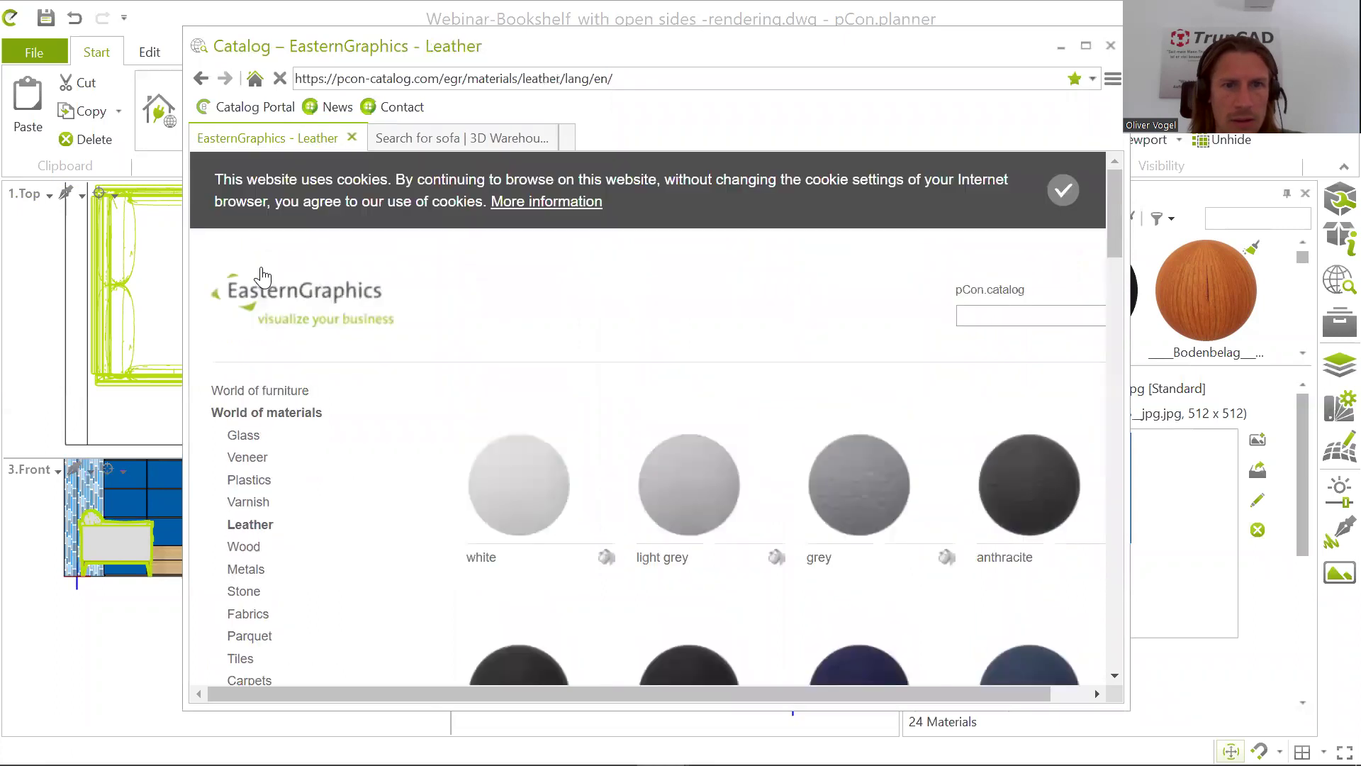
pyautogui.scroll(-3, 318, 514)
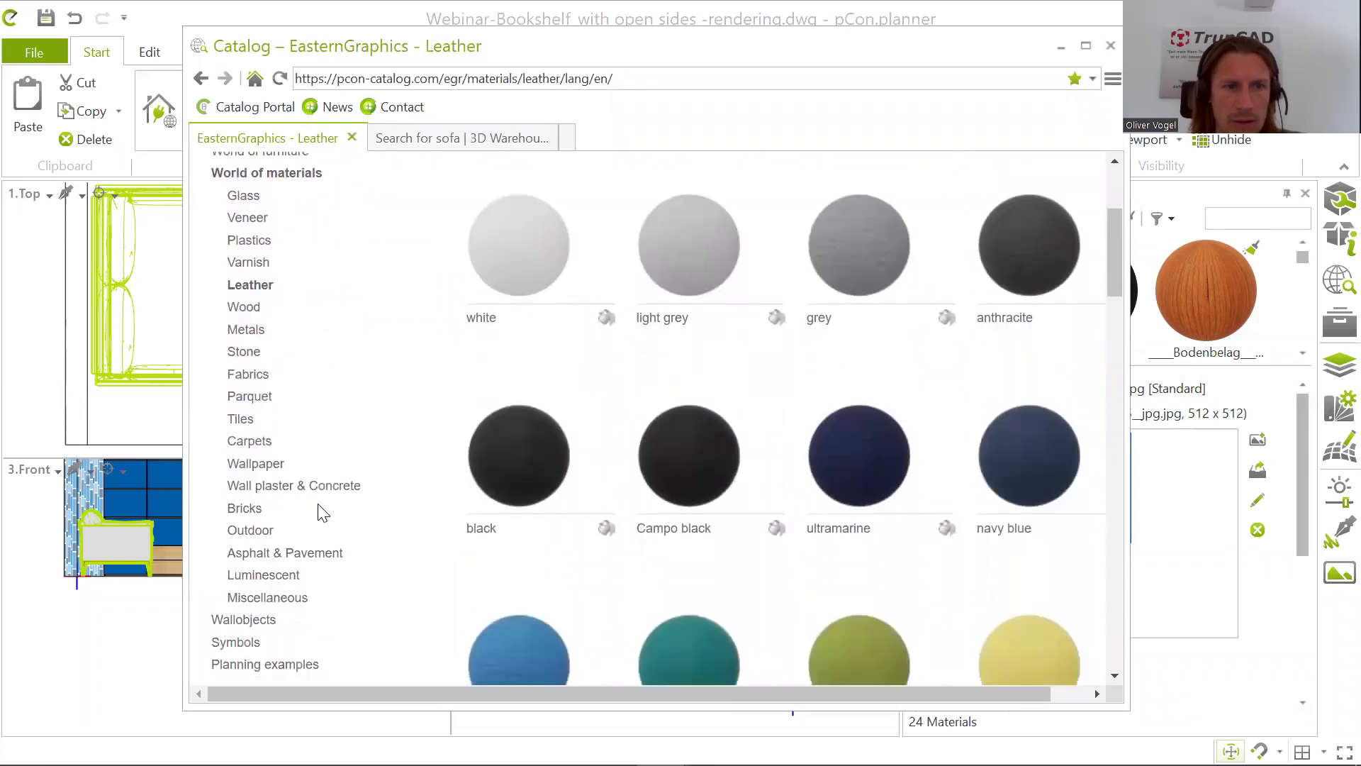
# Step: Choose the Textured fabric orange material from the Fabrics category of the materials catalog
pyautogui.click(254, 382)
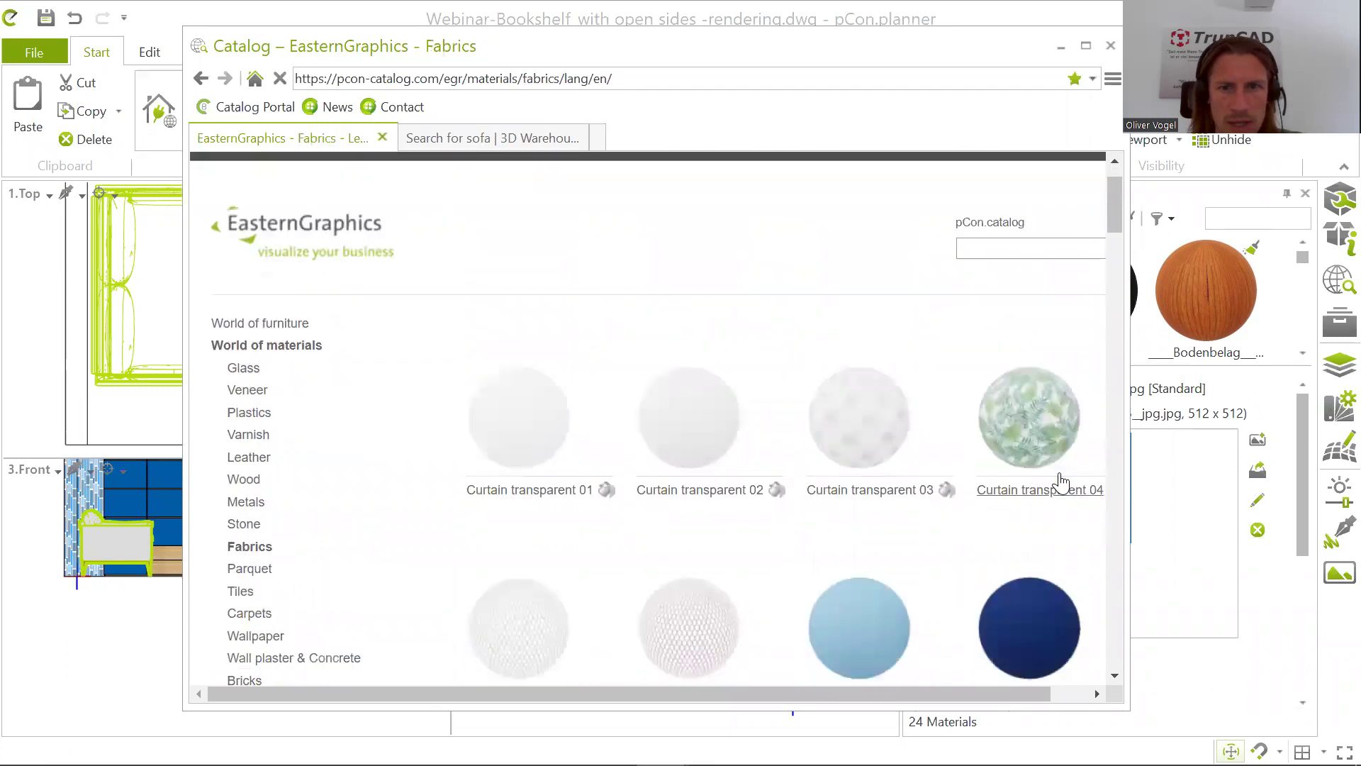
pyautogui.scroll(-3, 1057, 485)
pyautogui.scroll(-5, 1064, 482)
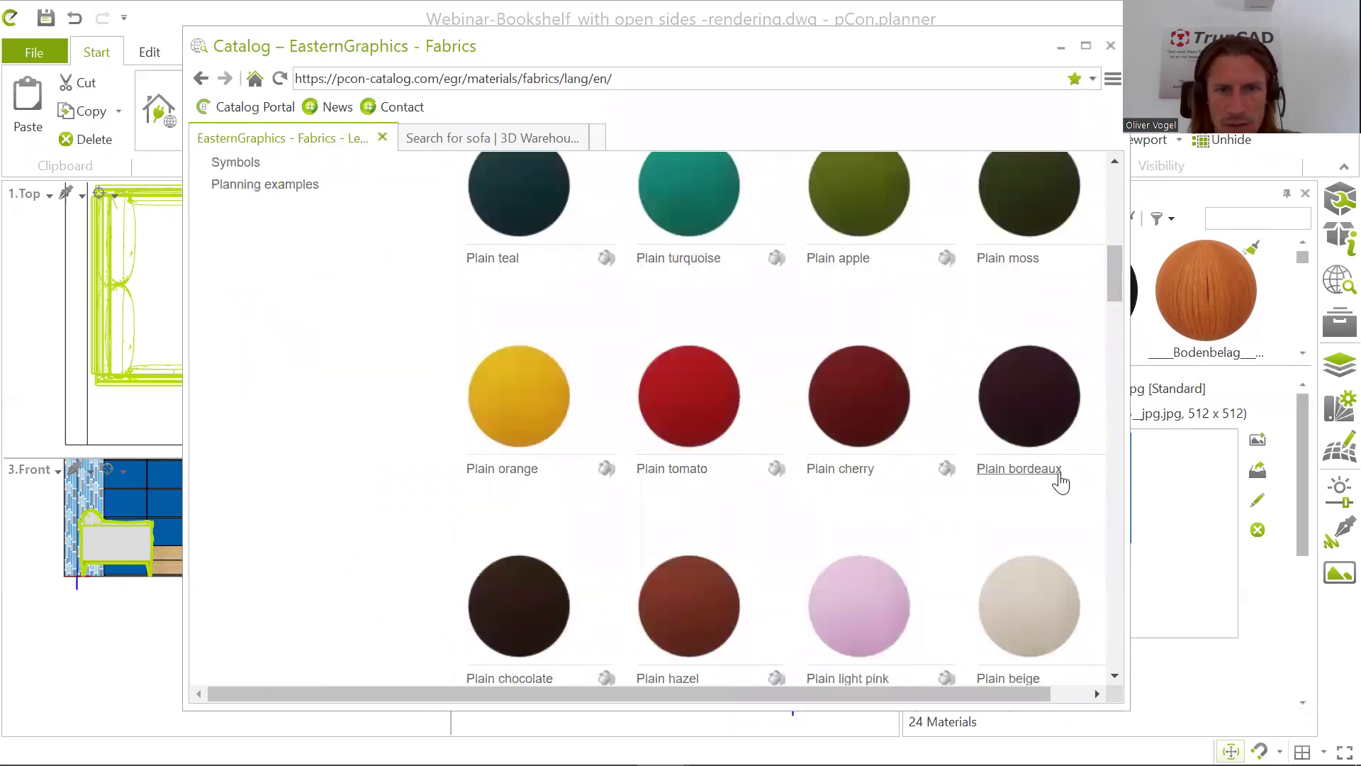
pyautogui.scroll(-2, 1064, 482)
pyautogui.scroll(-10, 1059, 482)
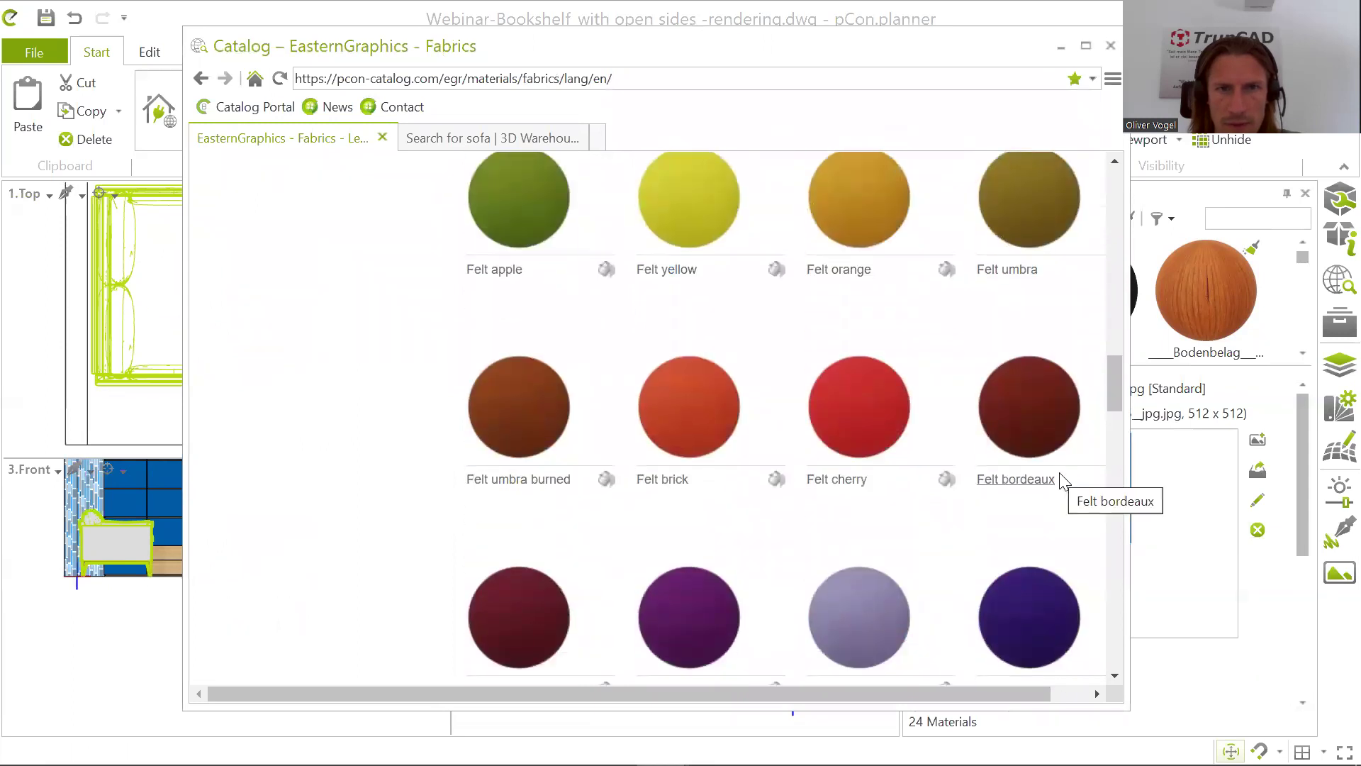
pyautogui.scroll(-3, 1060, 473)
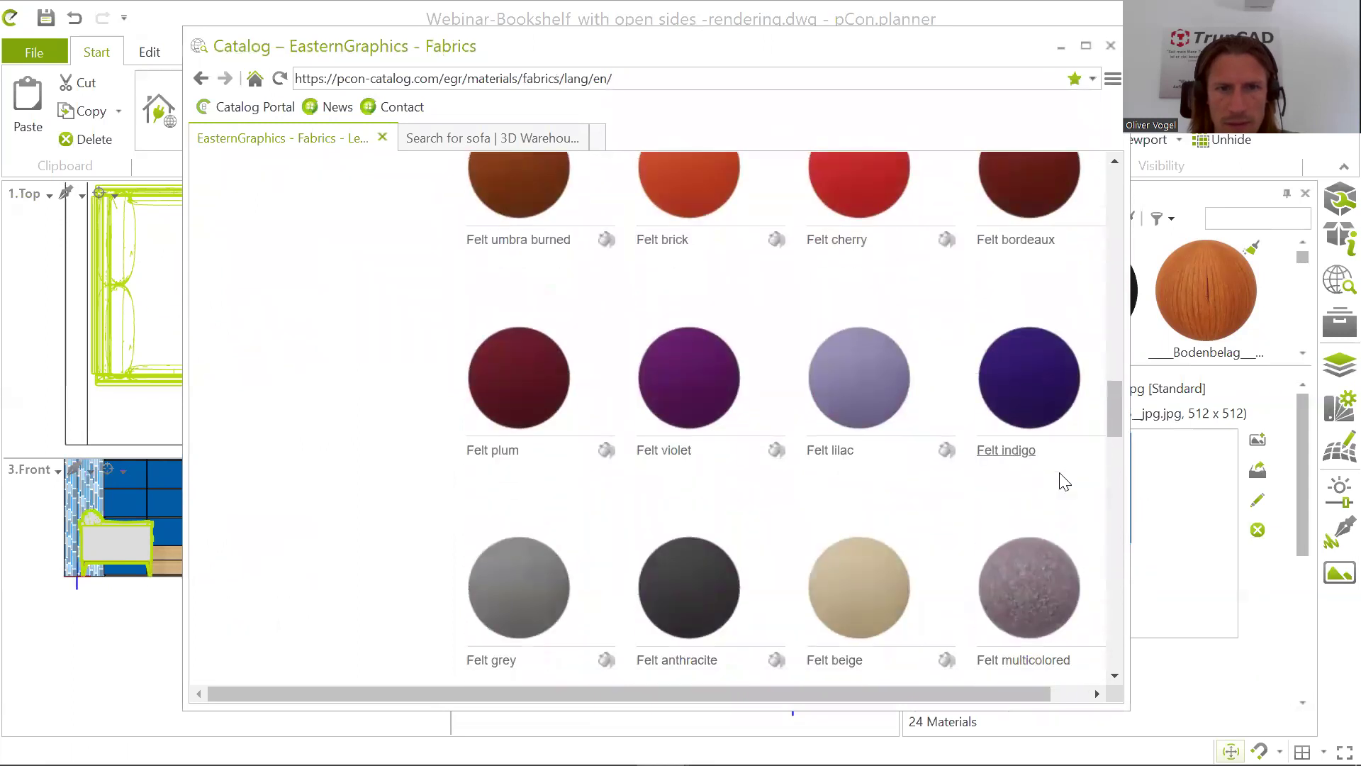
pyautogui.scroll(-7, 1064, 482)
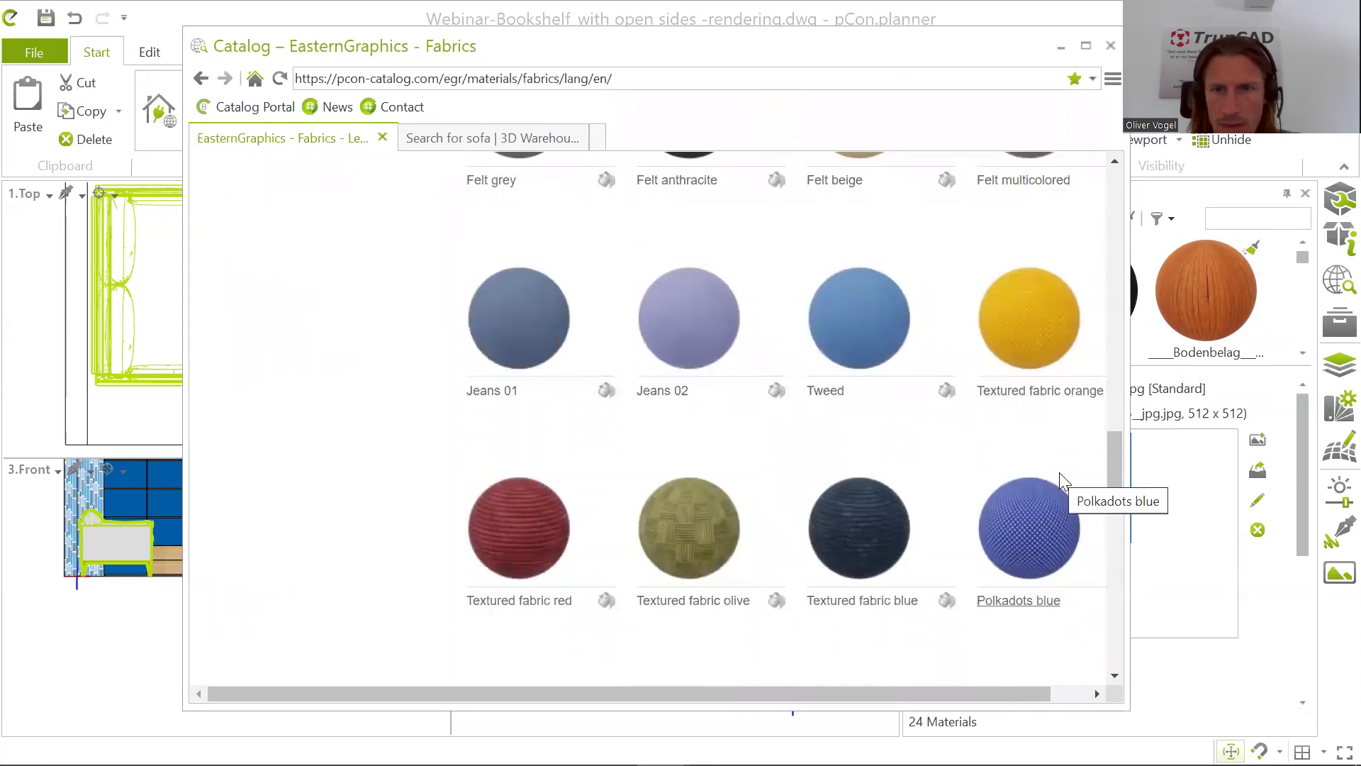
pyautogui.click(1035, 319)
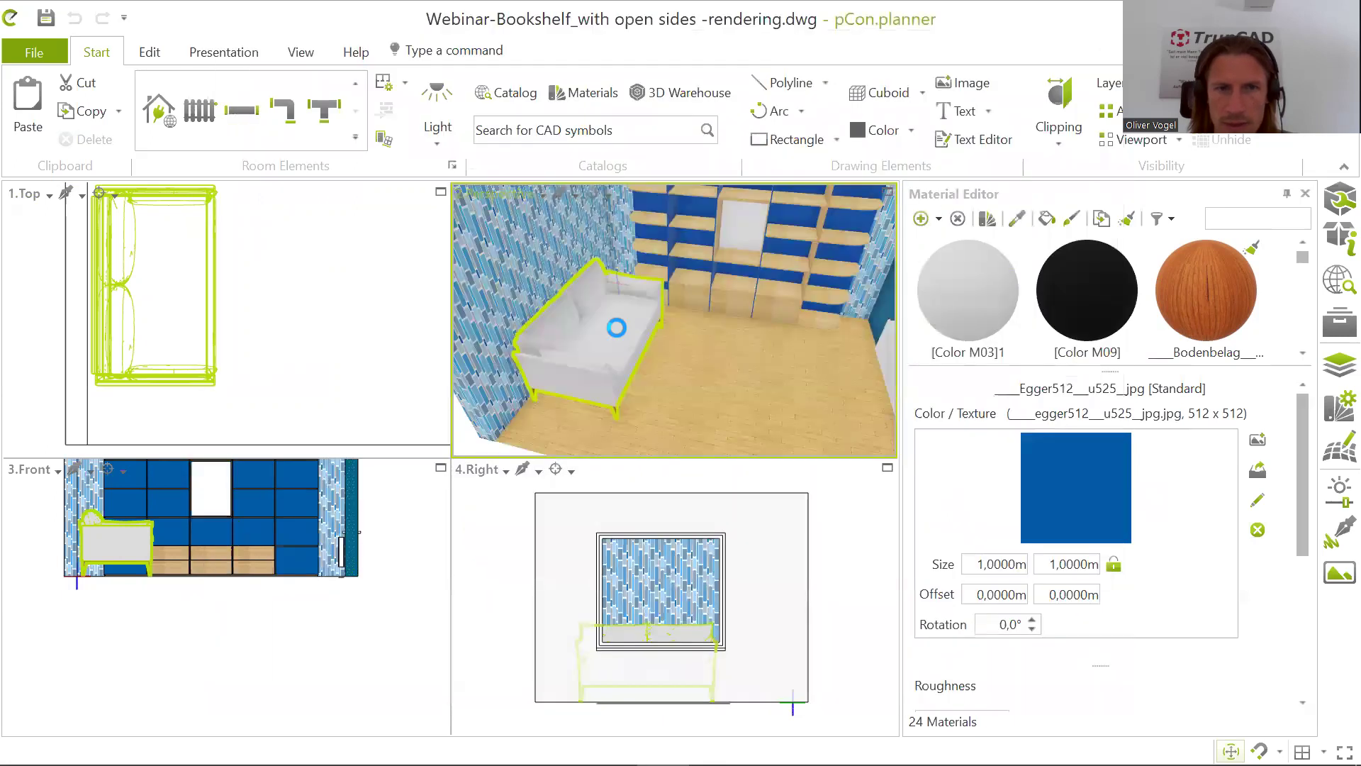
# Step: Apply the orange fabric to the sofa's seat, both back cushions and the frame with its armrests
pyautogui.click(619, 325)
pyautogui.scroll(2, 602, 299)
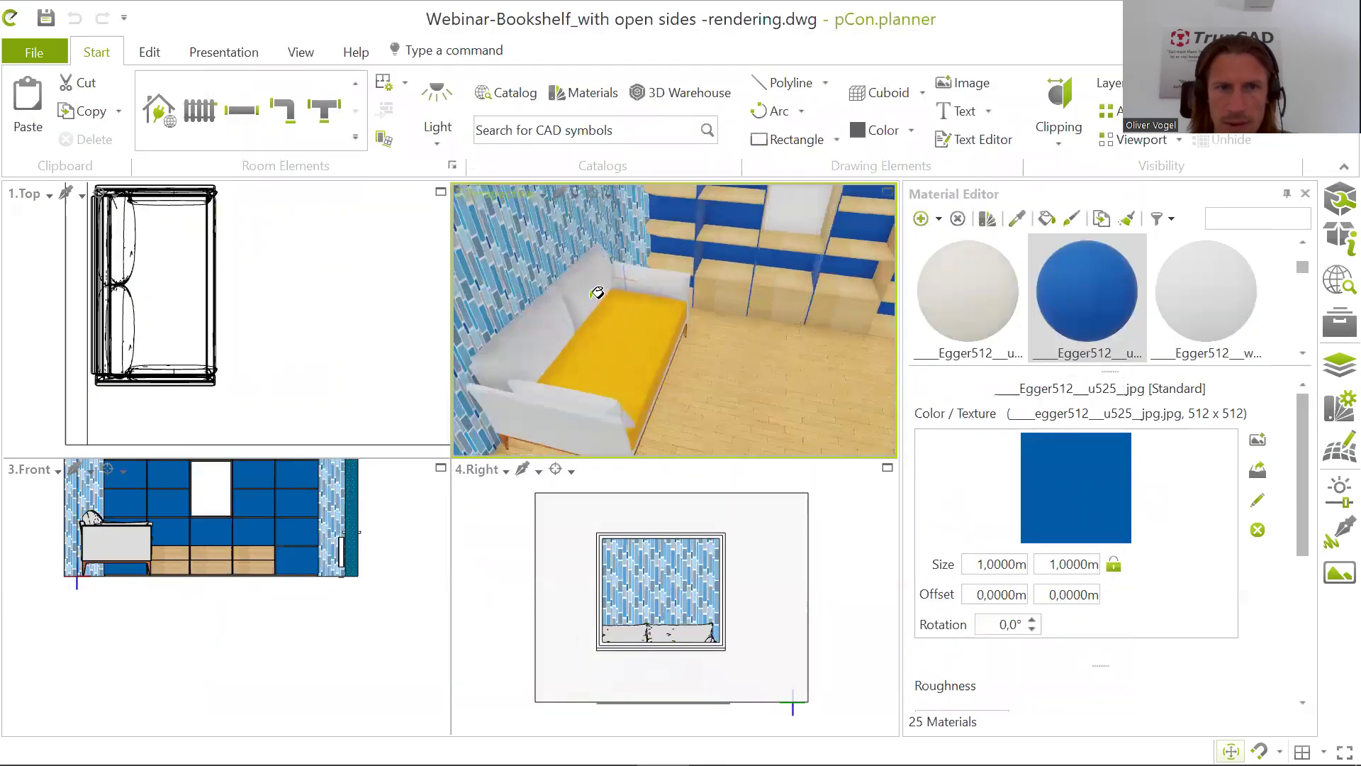
pyautogui.click(571, 301)
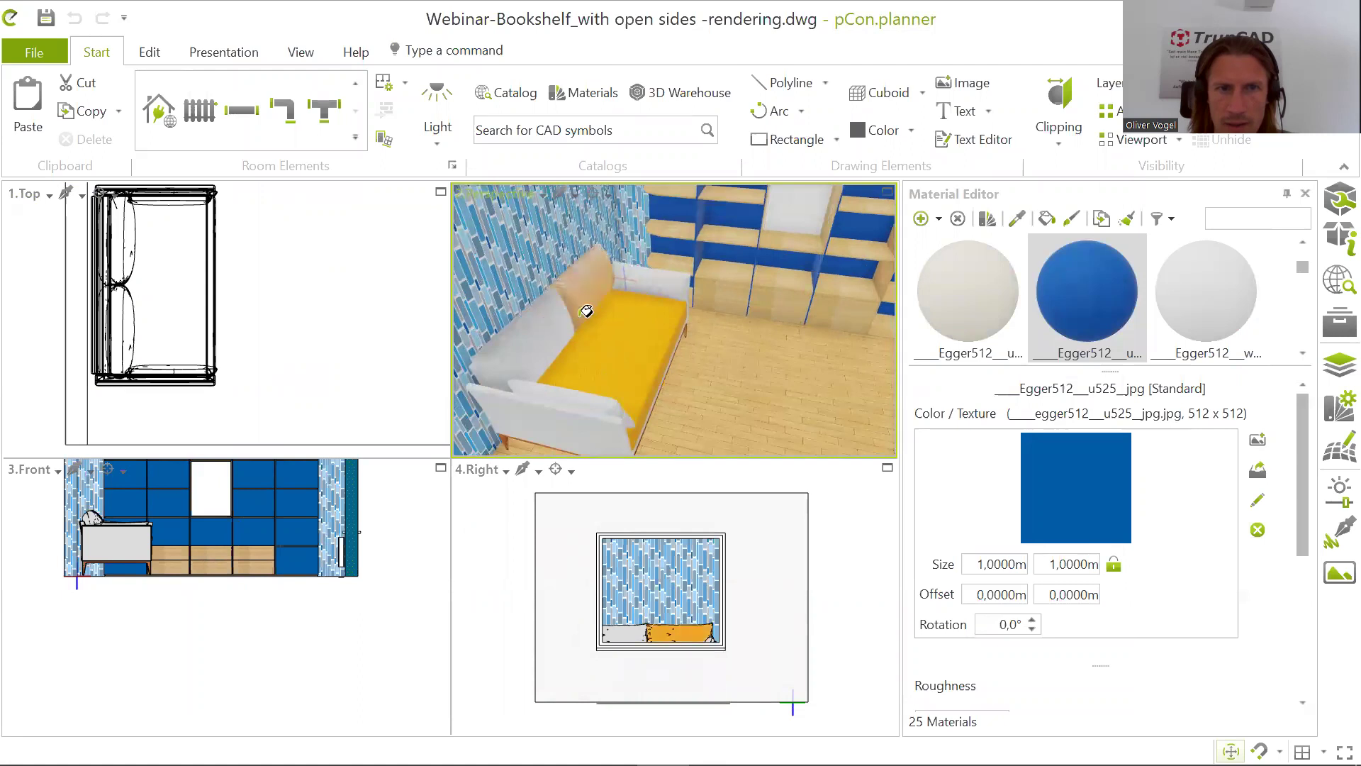
pyautogui.click(550, 325)
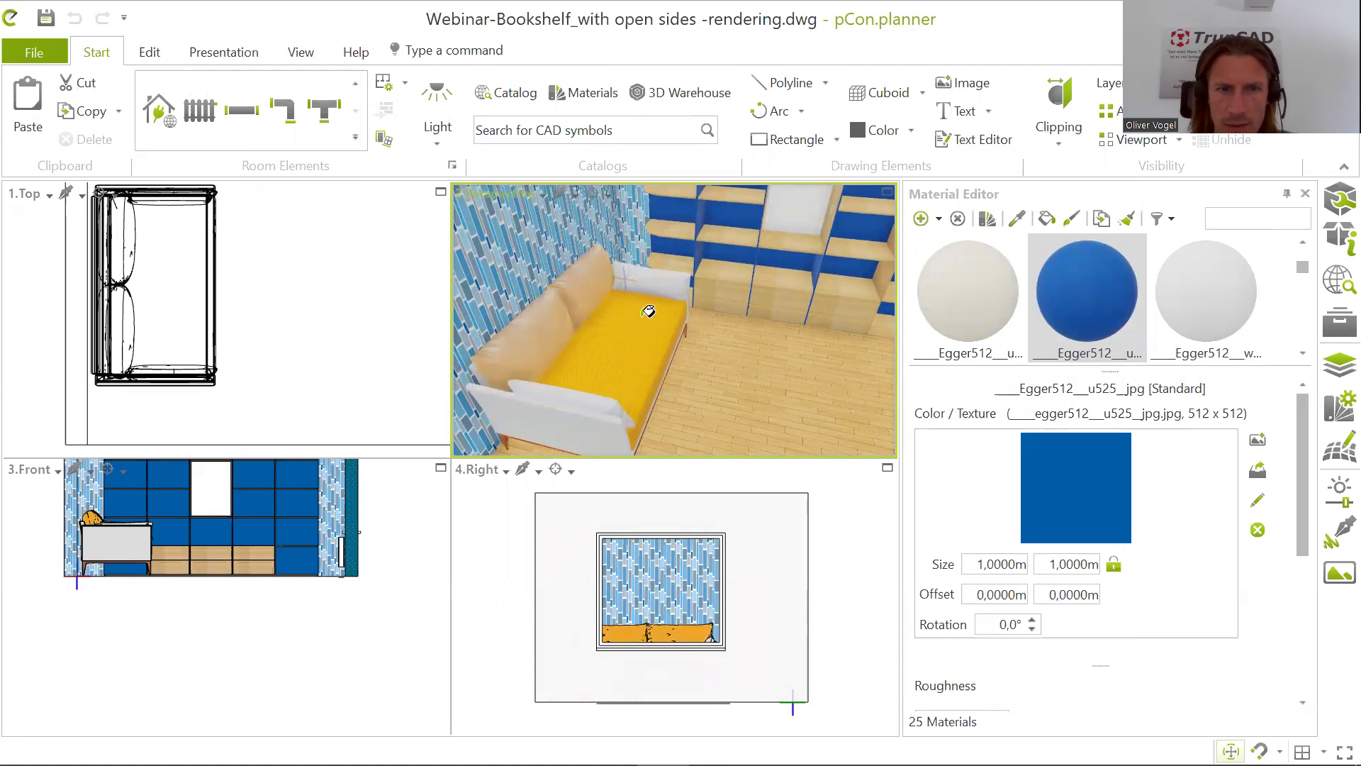
pyautogui.click(675, 276)
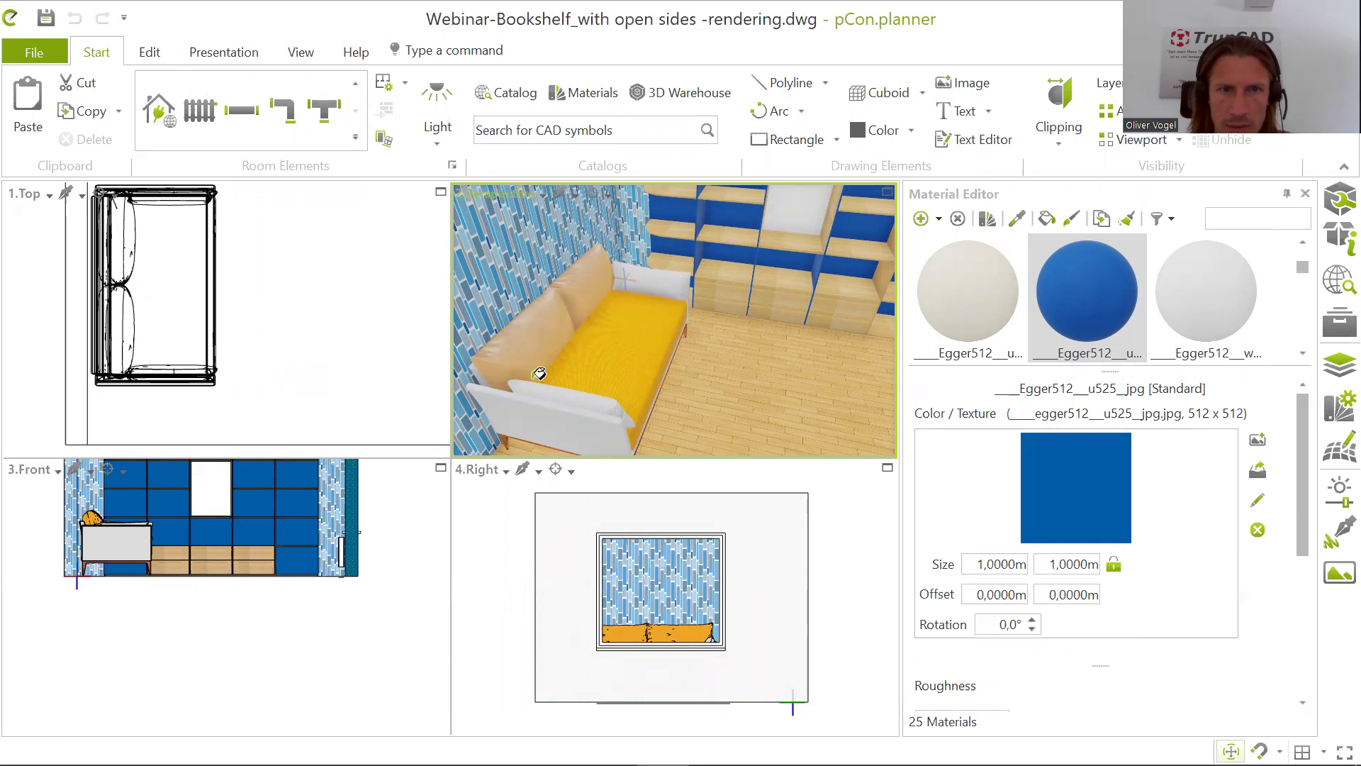
pyautogui.click(566, 410)
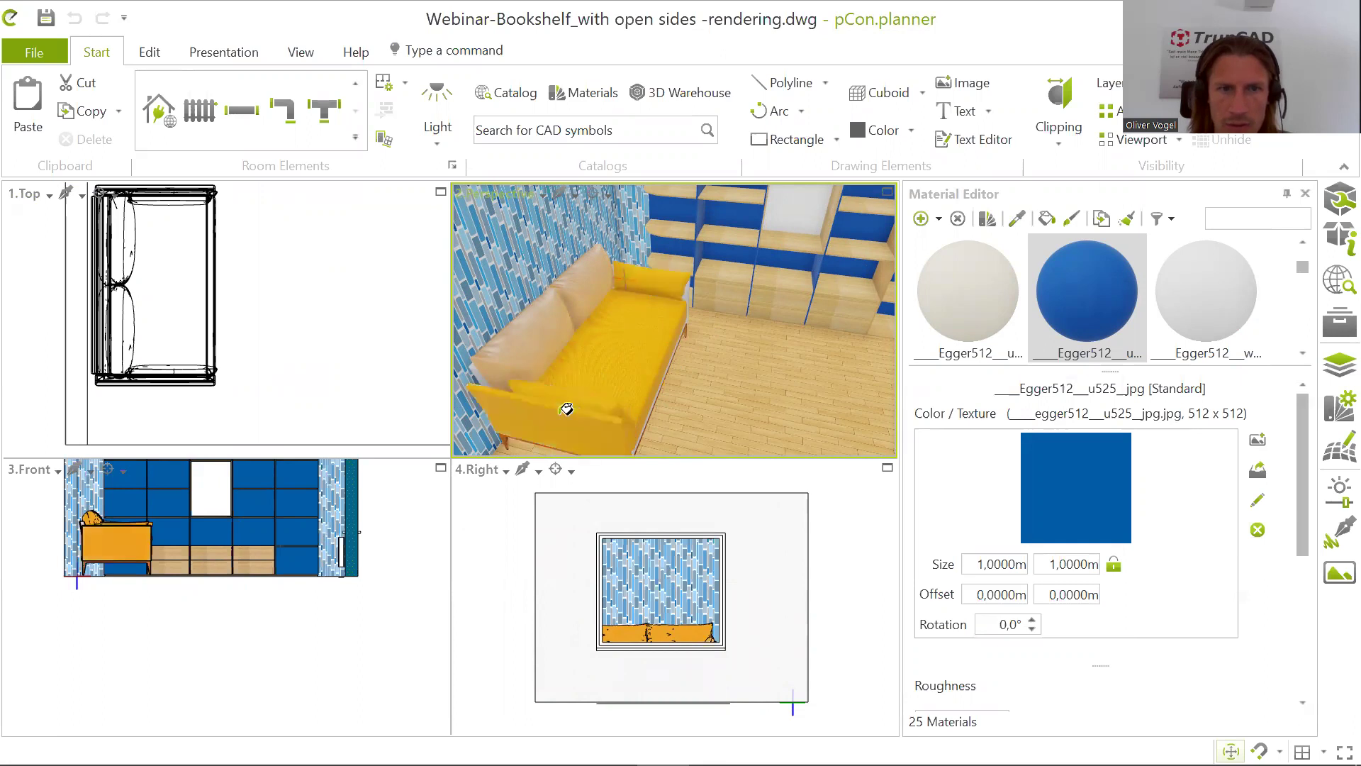
# Step: Examine the fabric texture on the sofa's armrest and back cushions up close, and the furnished room as a whole
pyautogui.scroll(3, 694, 284)
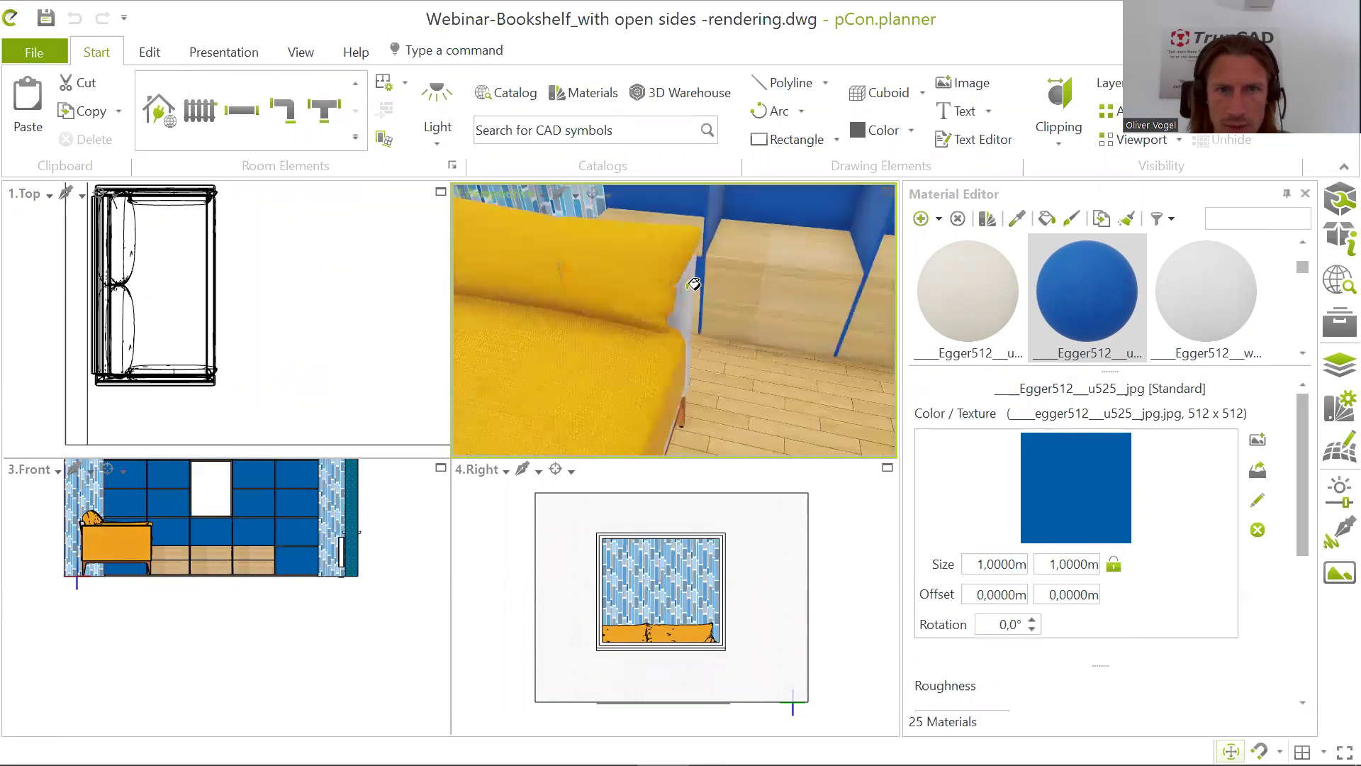
pyautogui.scroll(3, 654, 297)
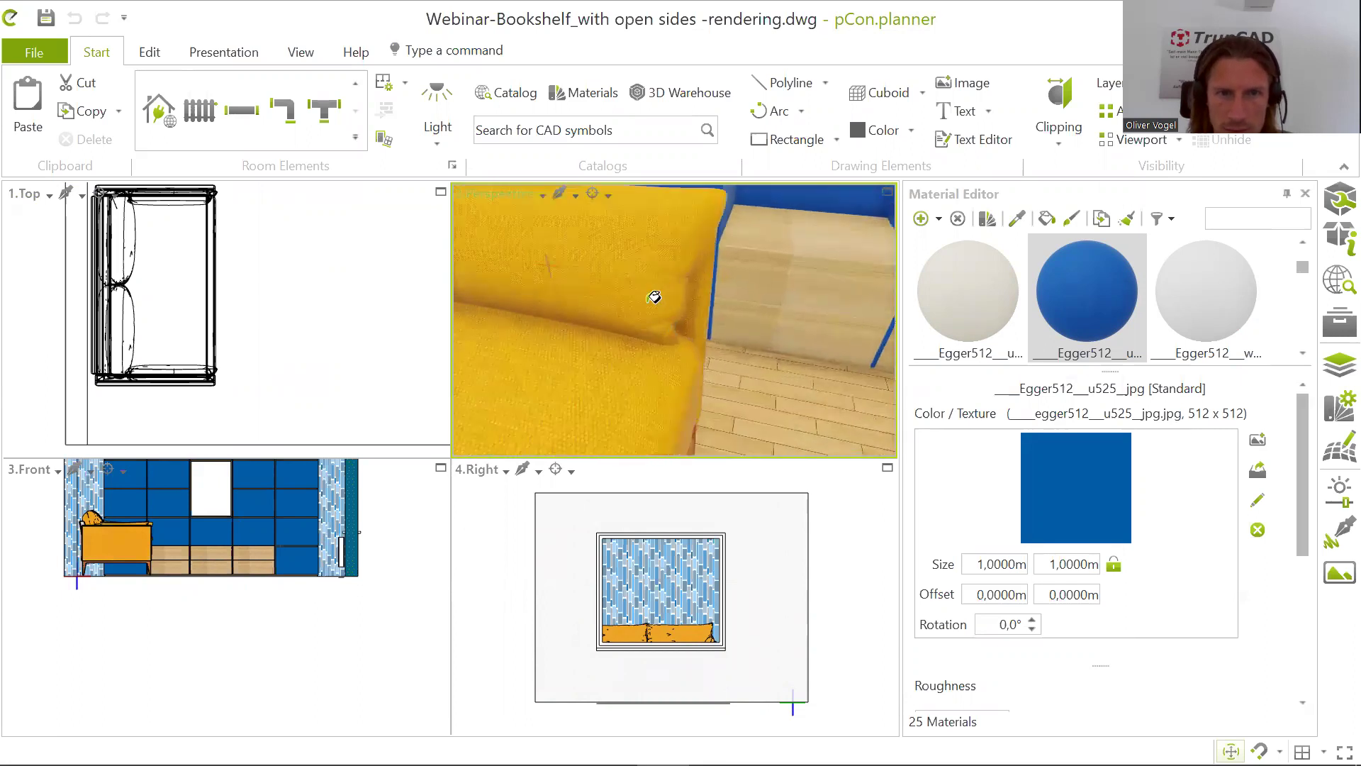
pyautogui.scroll(-6, 654, 297)
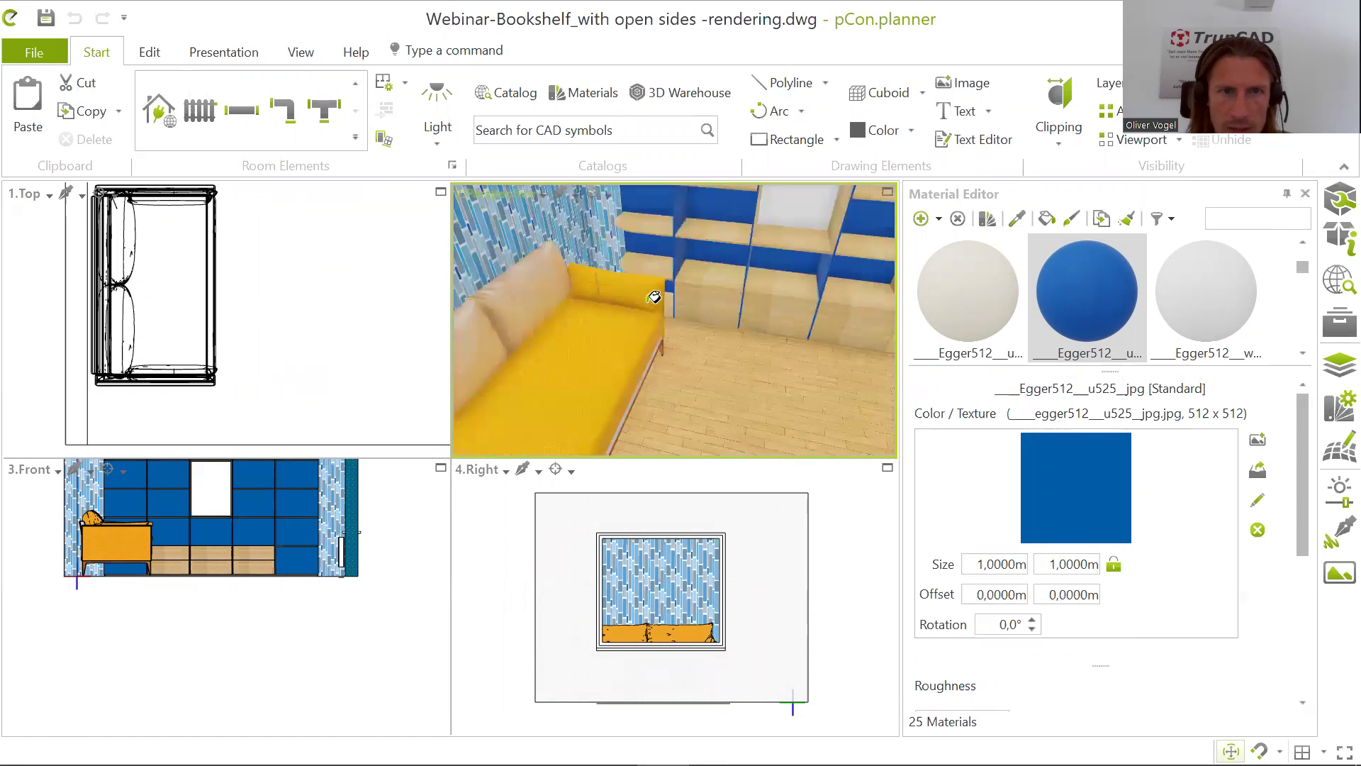
pyautogui.scroll(5, 534, 283)
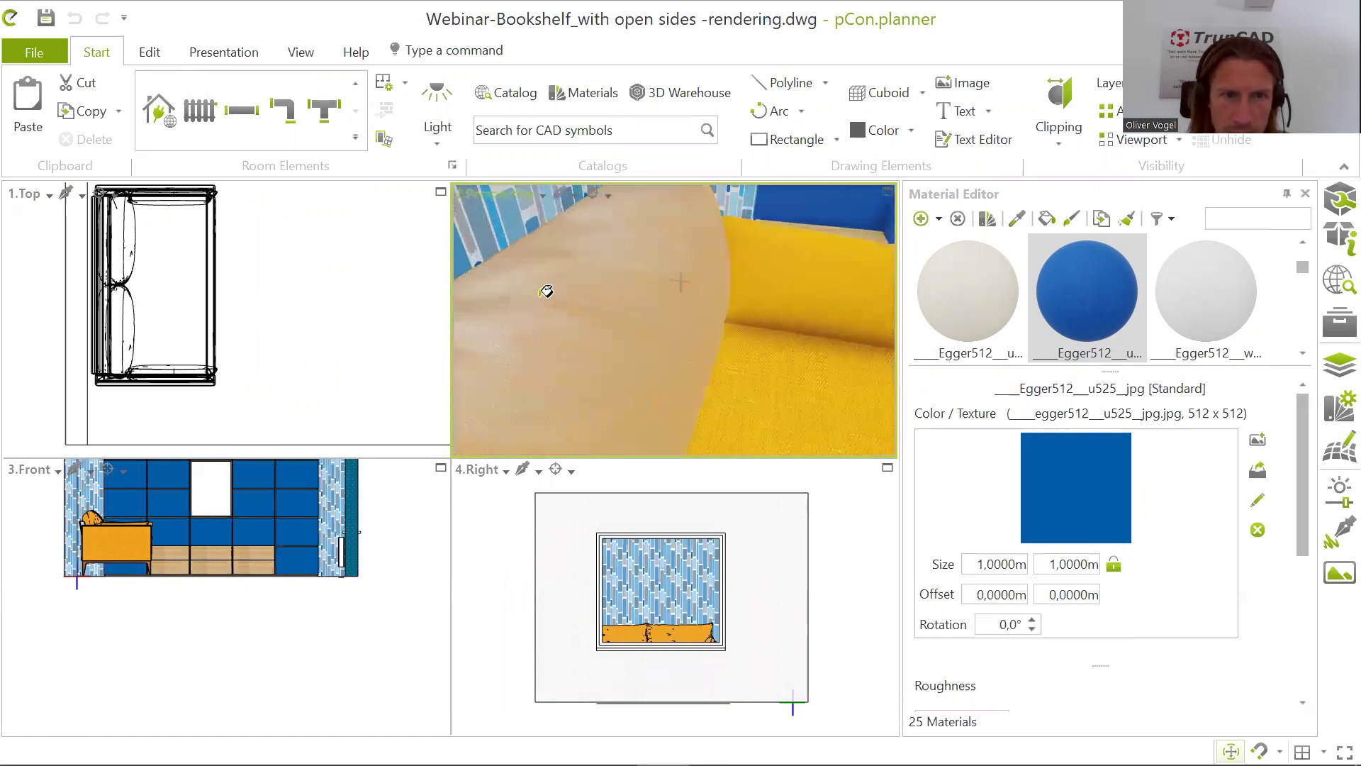
pyautogui.scroll(-5, 610, 312)
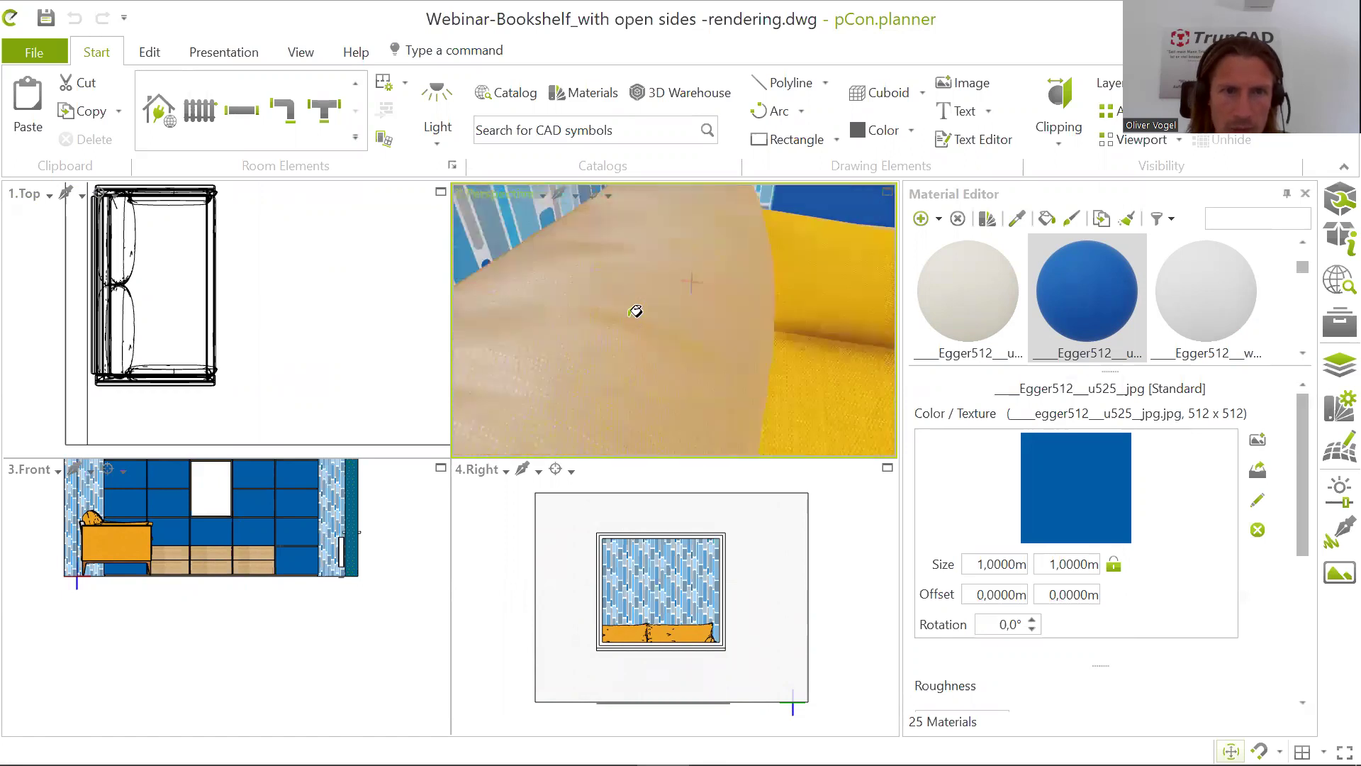
pyautogui.scroll(3, 598, 364)
pyautogui.scroll(-2, 599, 364)
pyautogui.scroll(-2, 588, 365)
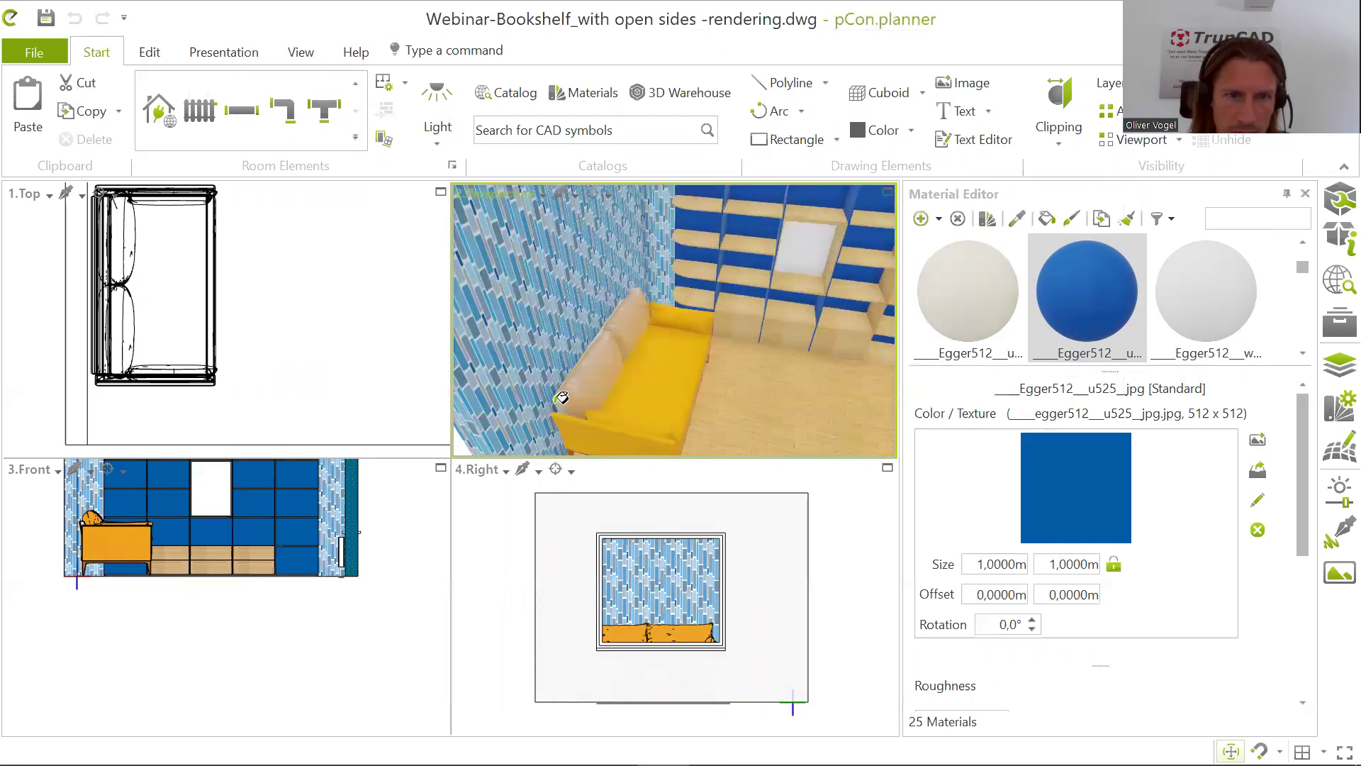
pyautogui.scroll(4, 561, 397)
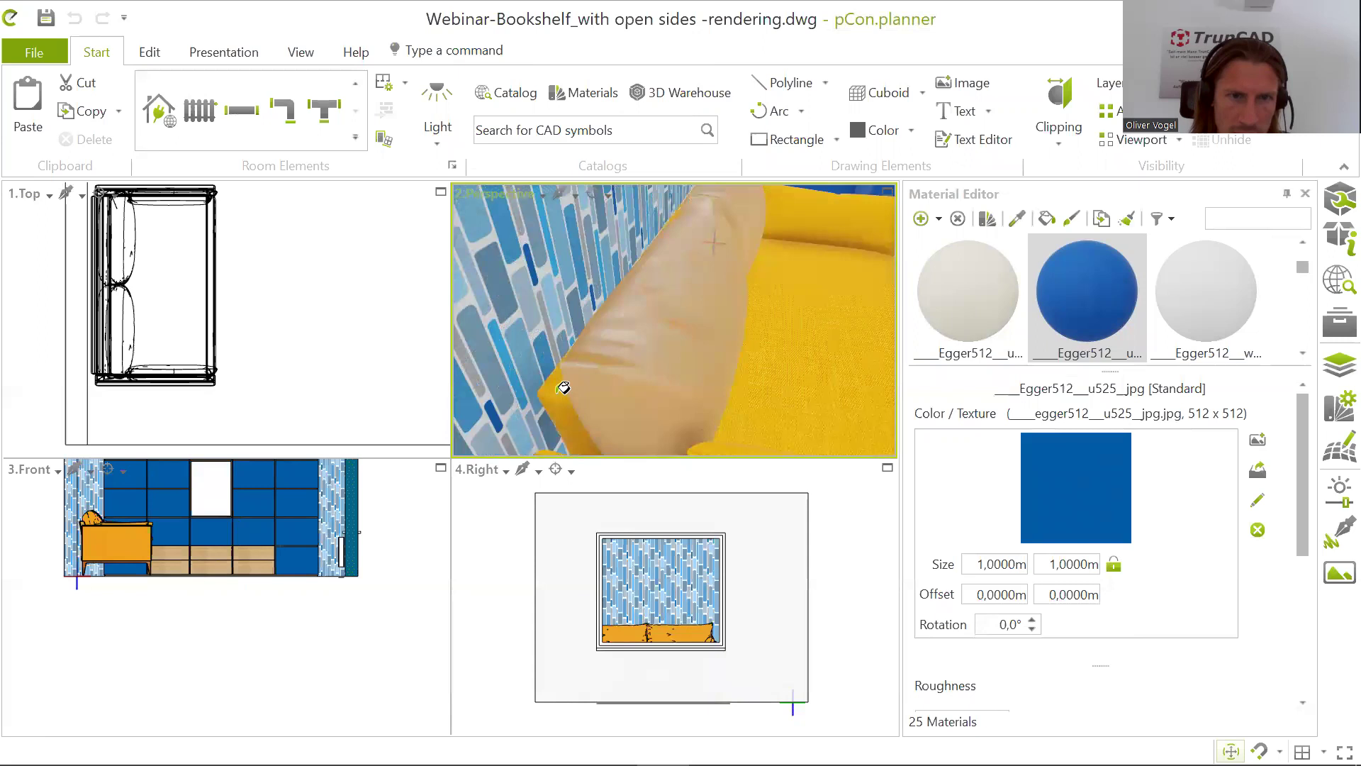
pyautogui.scroll(-3, 686, 362)
pyautogui.scroll(-3, 729, 368)
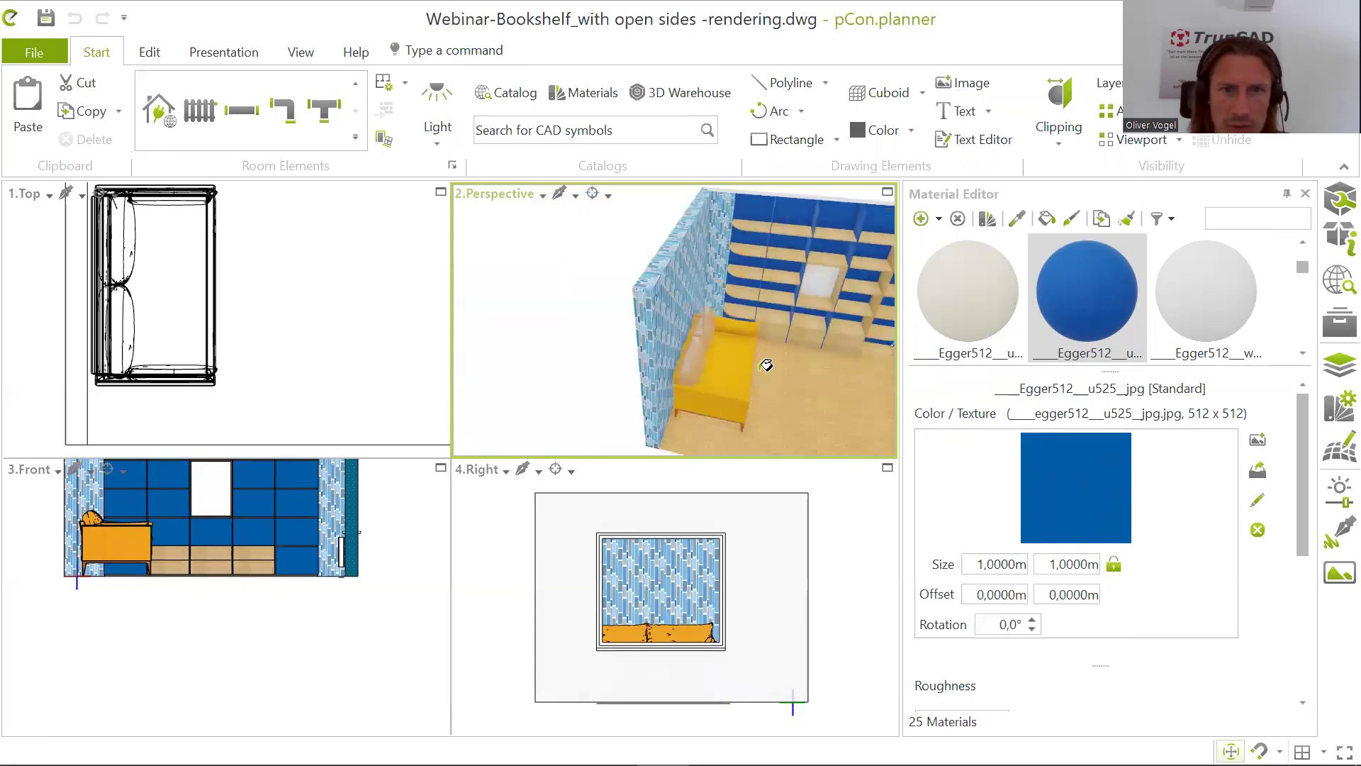
pyautogui.moveTo(751, 372); pyautogui.dragTo(671, 349, button='middle')
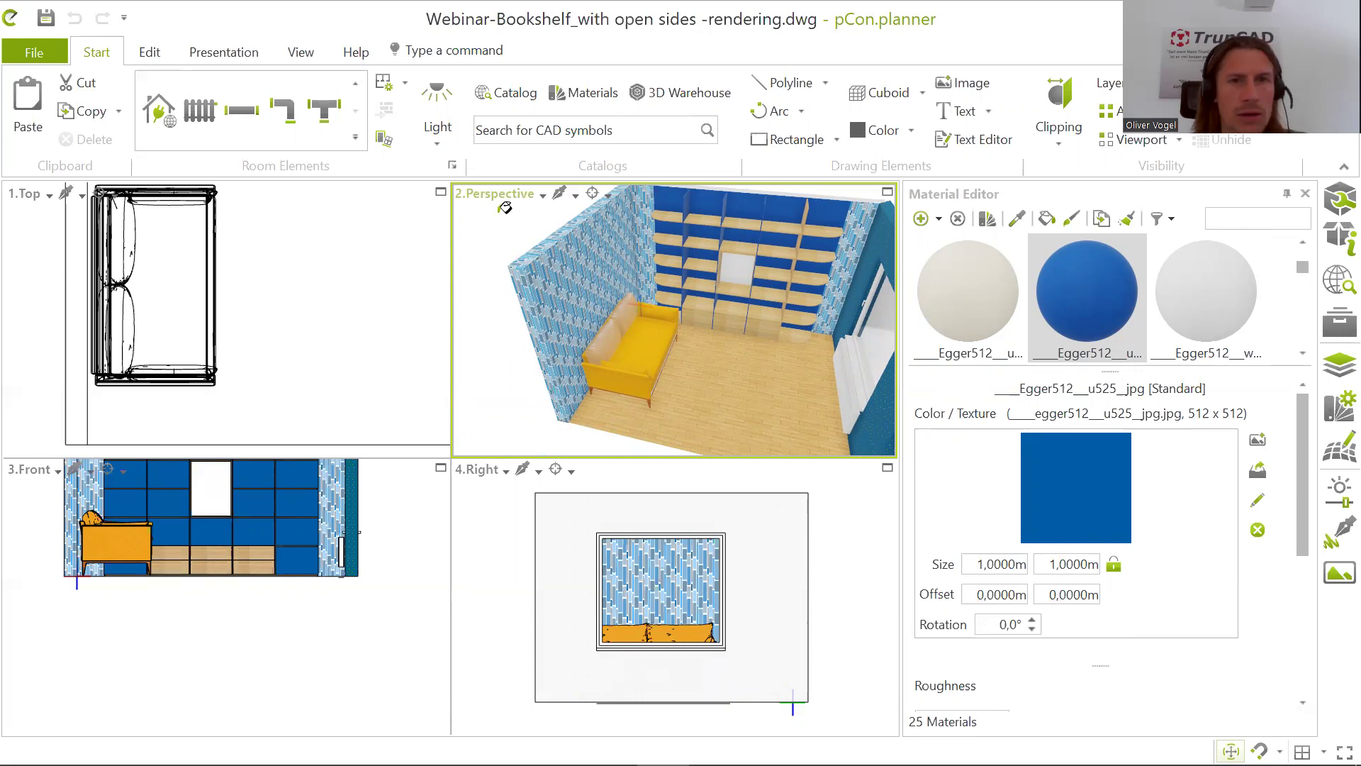
# Step: Search 3D Warehouse for "carpet"
pyautogui.click(677, 96)
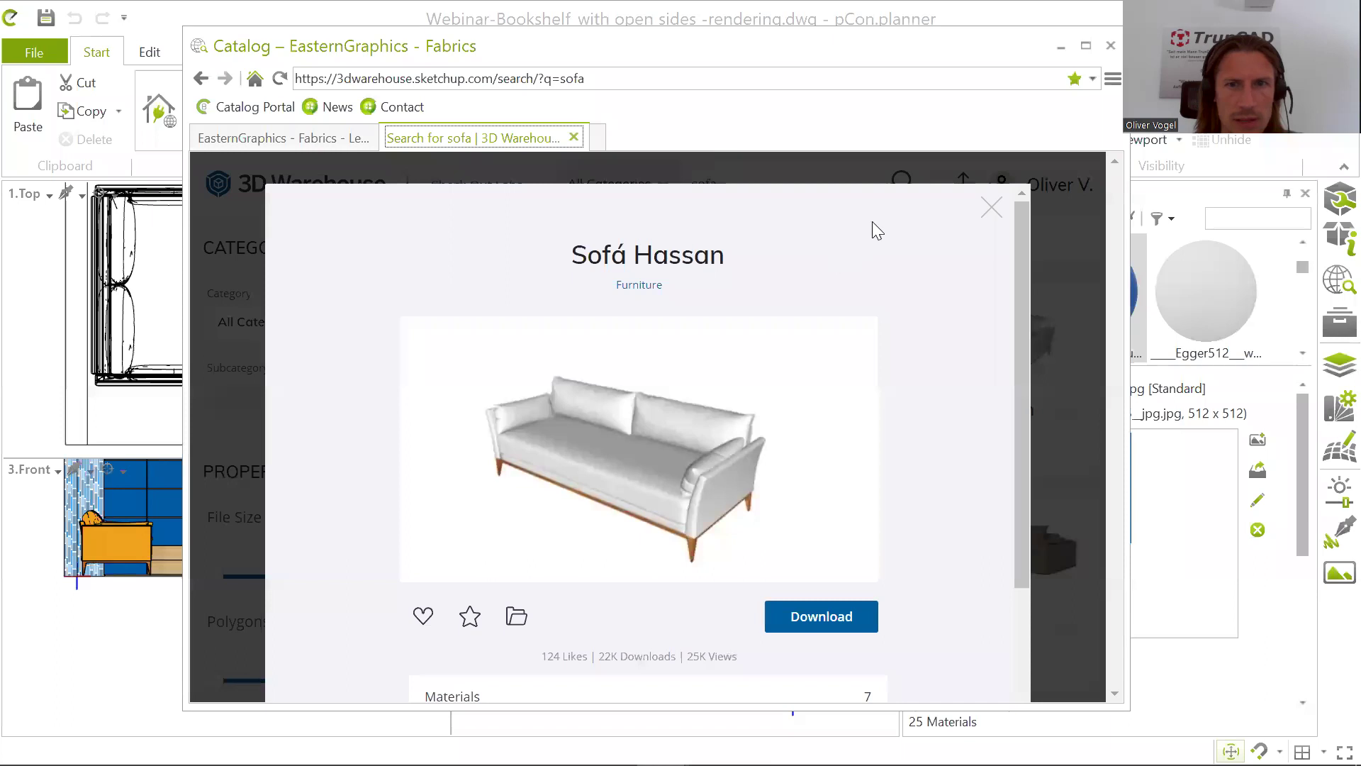
pyautogui.click(992, 207)
pyautogui.click(755, 187)
pyautogui.moveTo(755, 187); pyautogui.dragTo(565, 188)
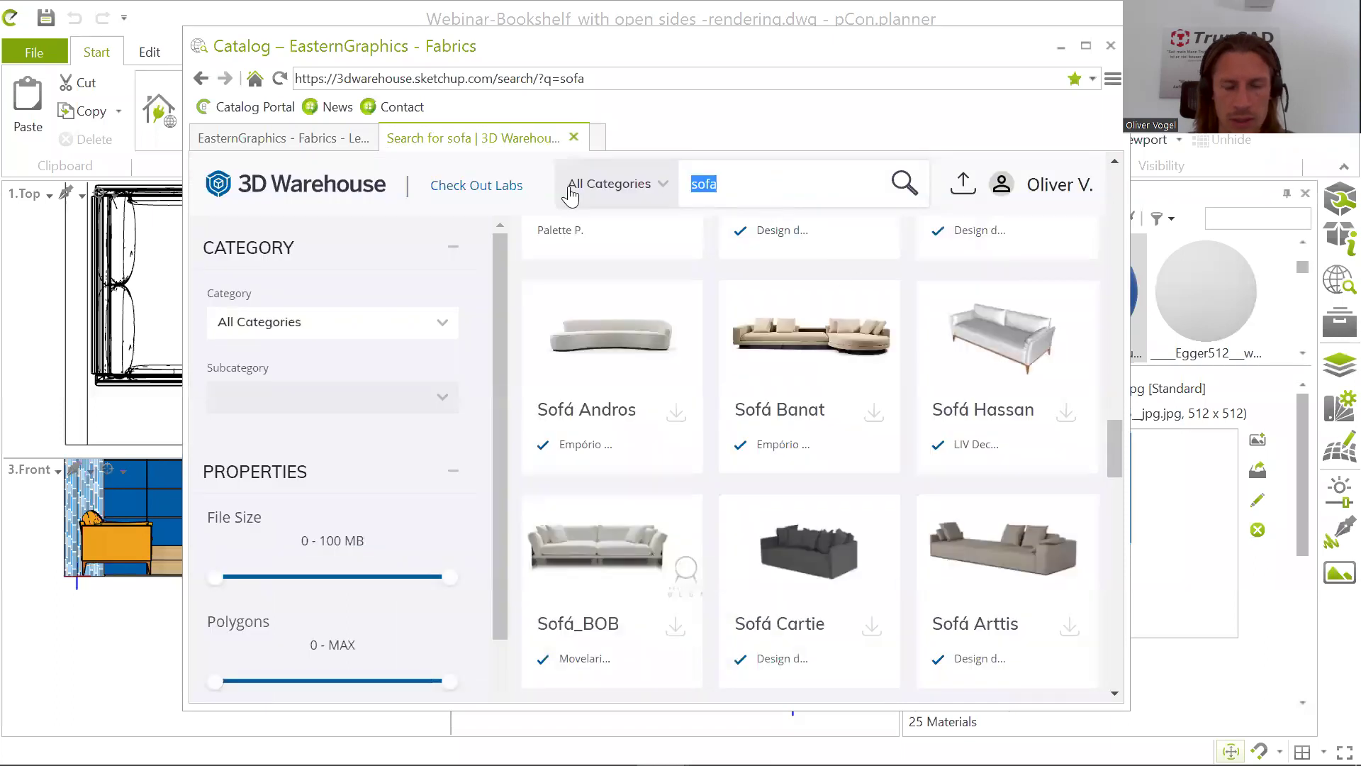
pyautogui.write('carpet')
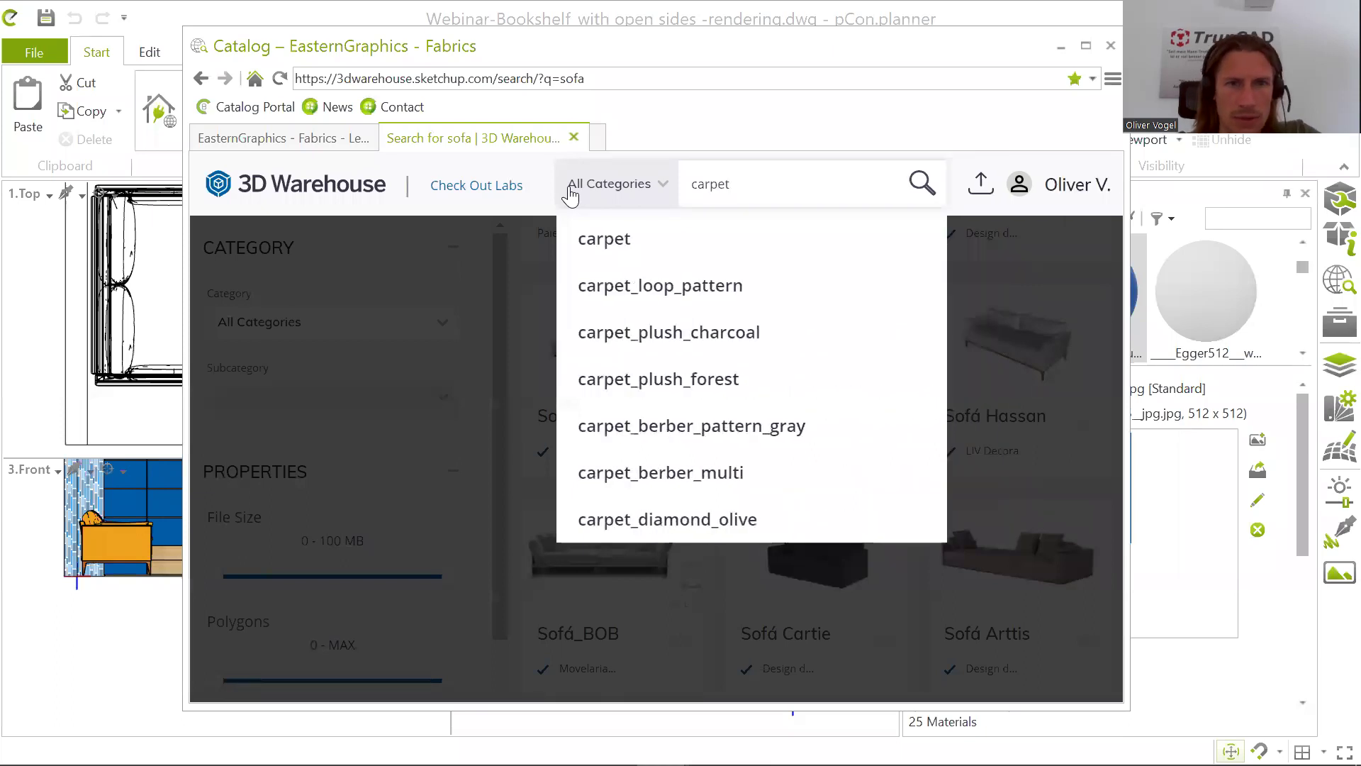
pyautogui.click(606, 244)
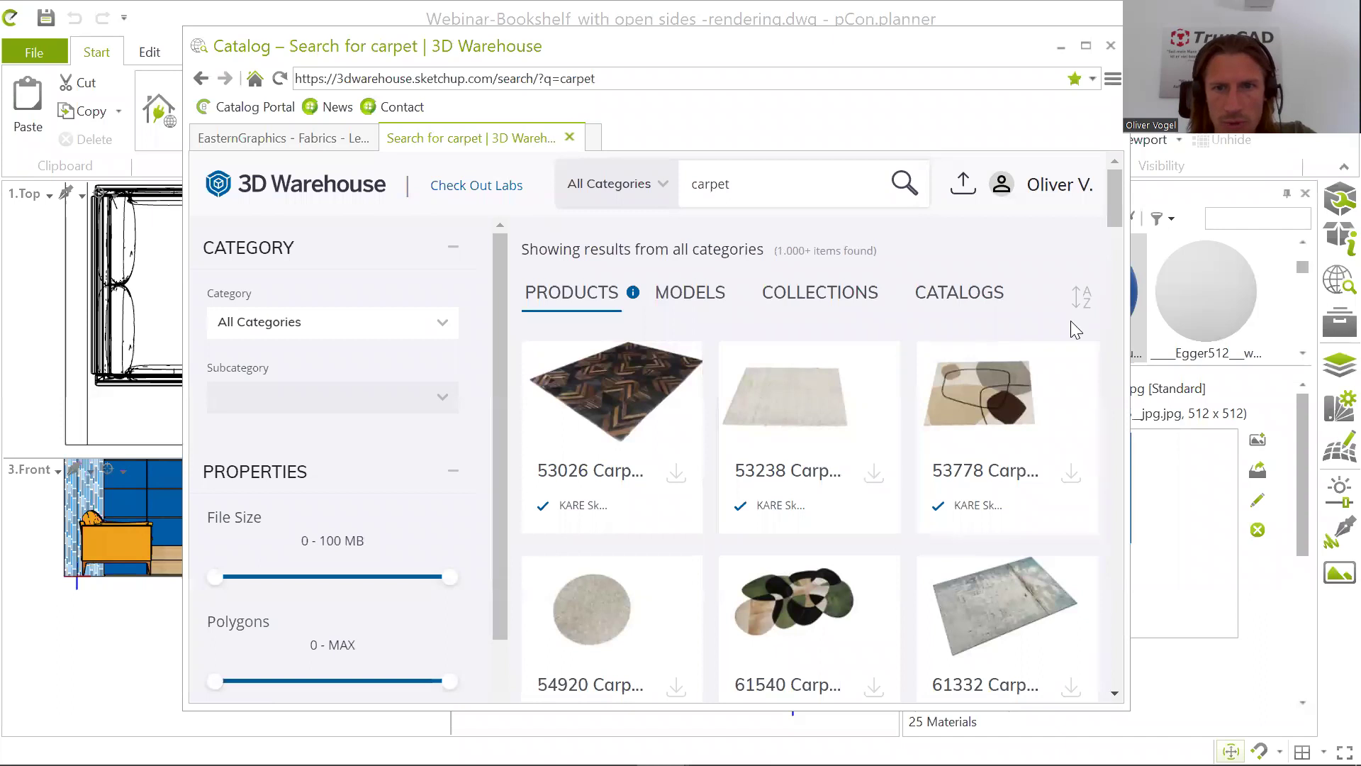
# Step: Download the 53778 Carpet Stone Multi 170x240 model into the drawing, with Inch as base unit and 2.4 m width
pyautogui.click(993, 412)
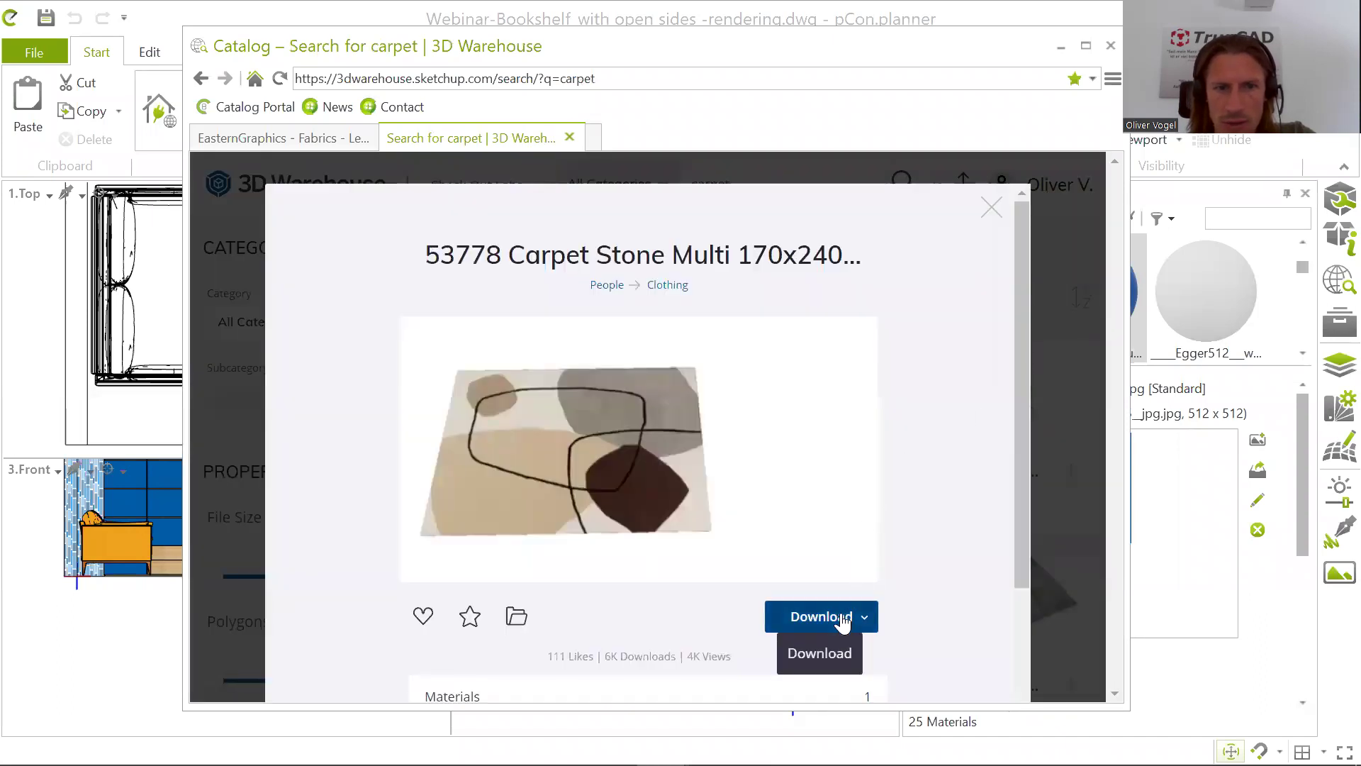
pyautogui.click(842, 614)
pyautogui.click(812, 486)
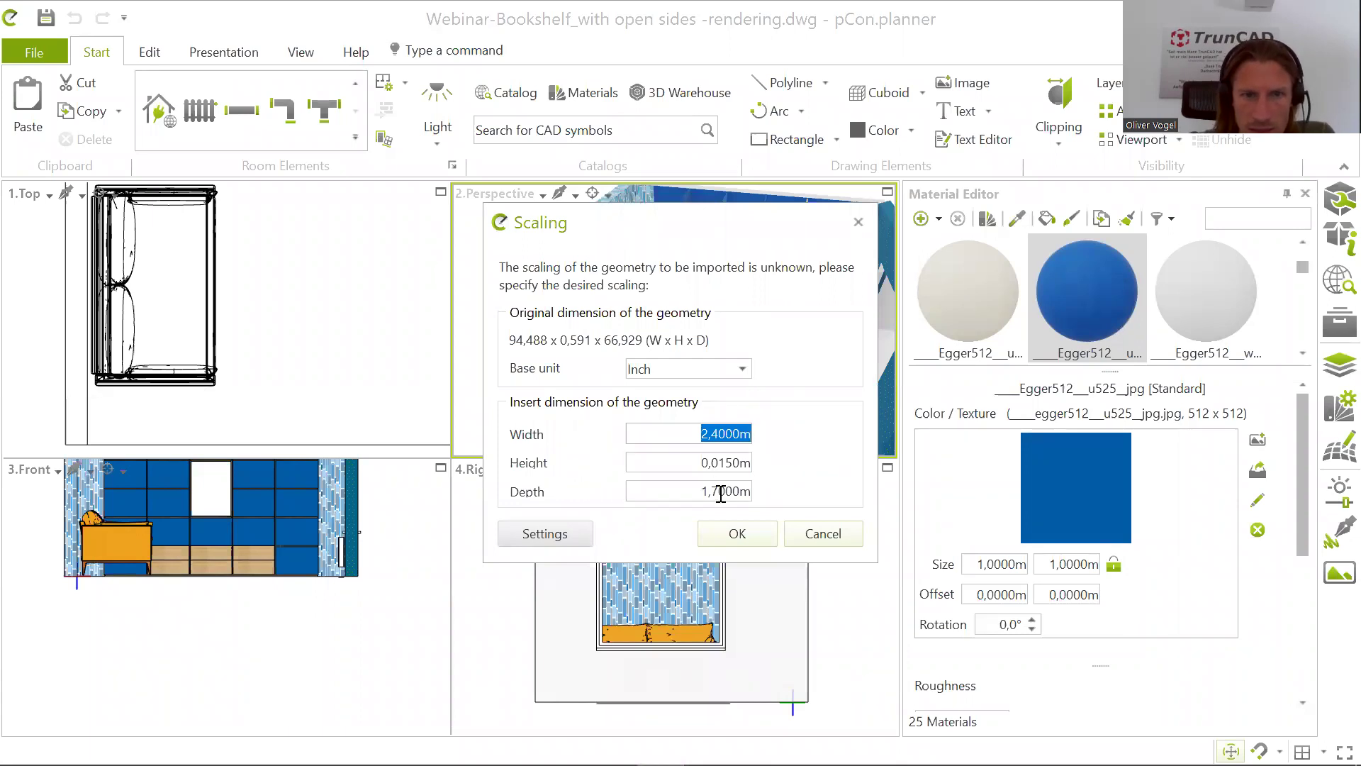
pyautogui.click(737, 535)
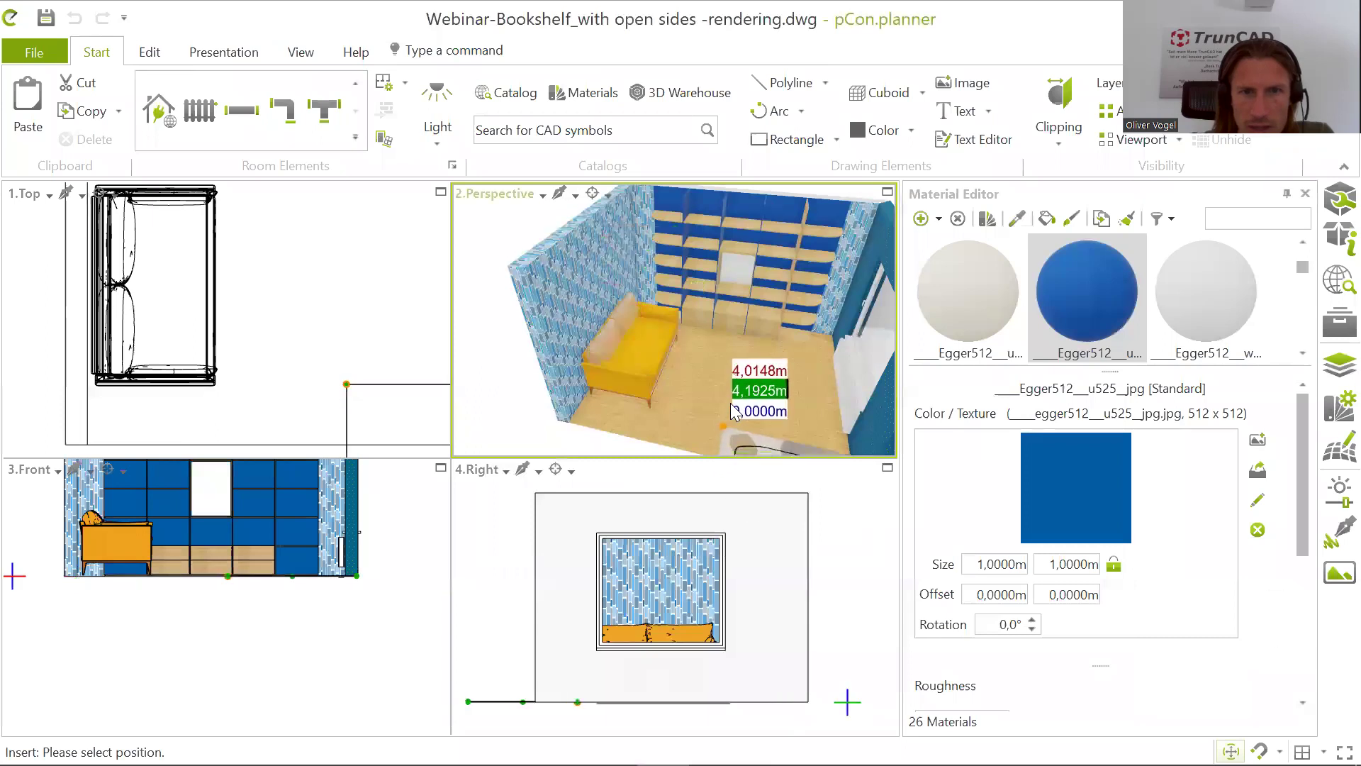
# Step: Place the carpet unrotated on the floor between the sofa and the window wall
pyautogui.scroll(-3, 312, 248)
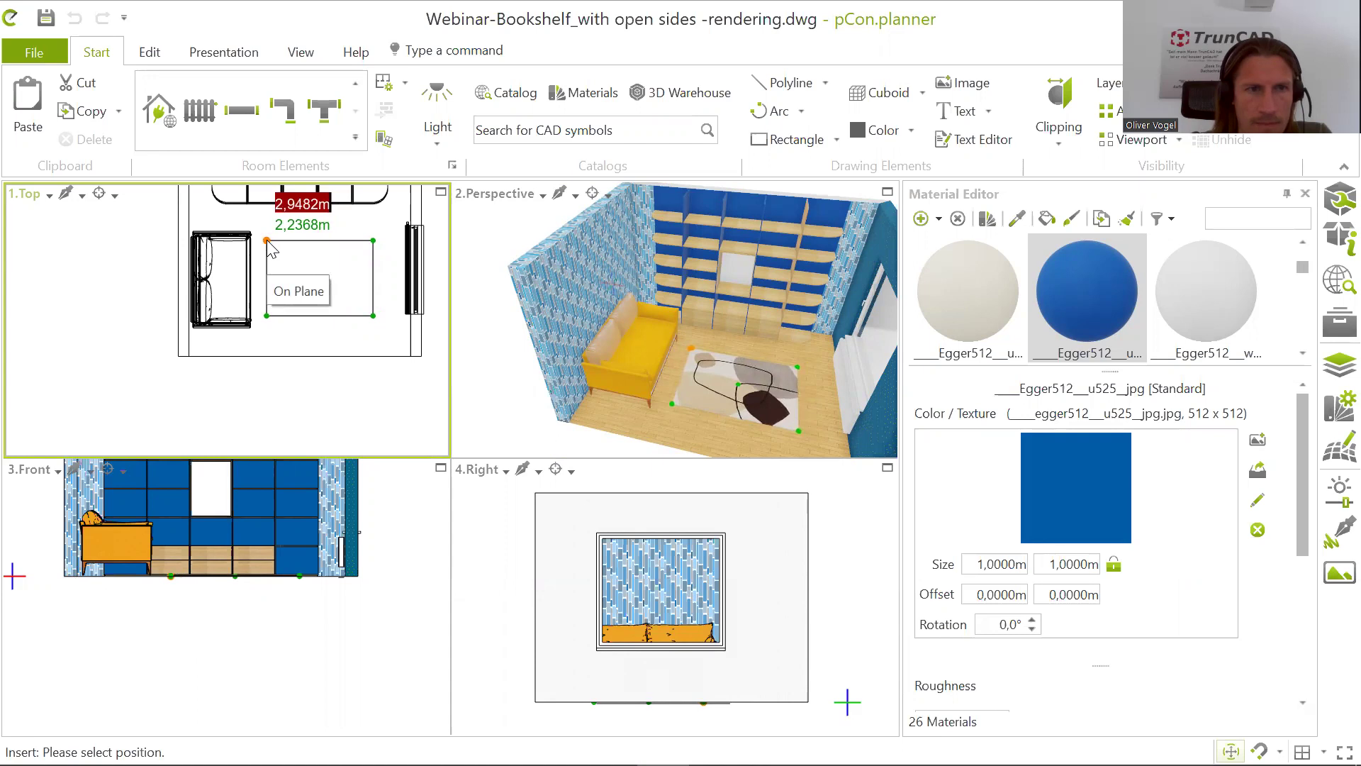
pyautogui.click(267, 240)
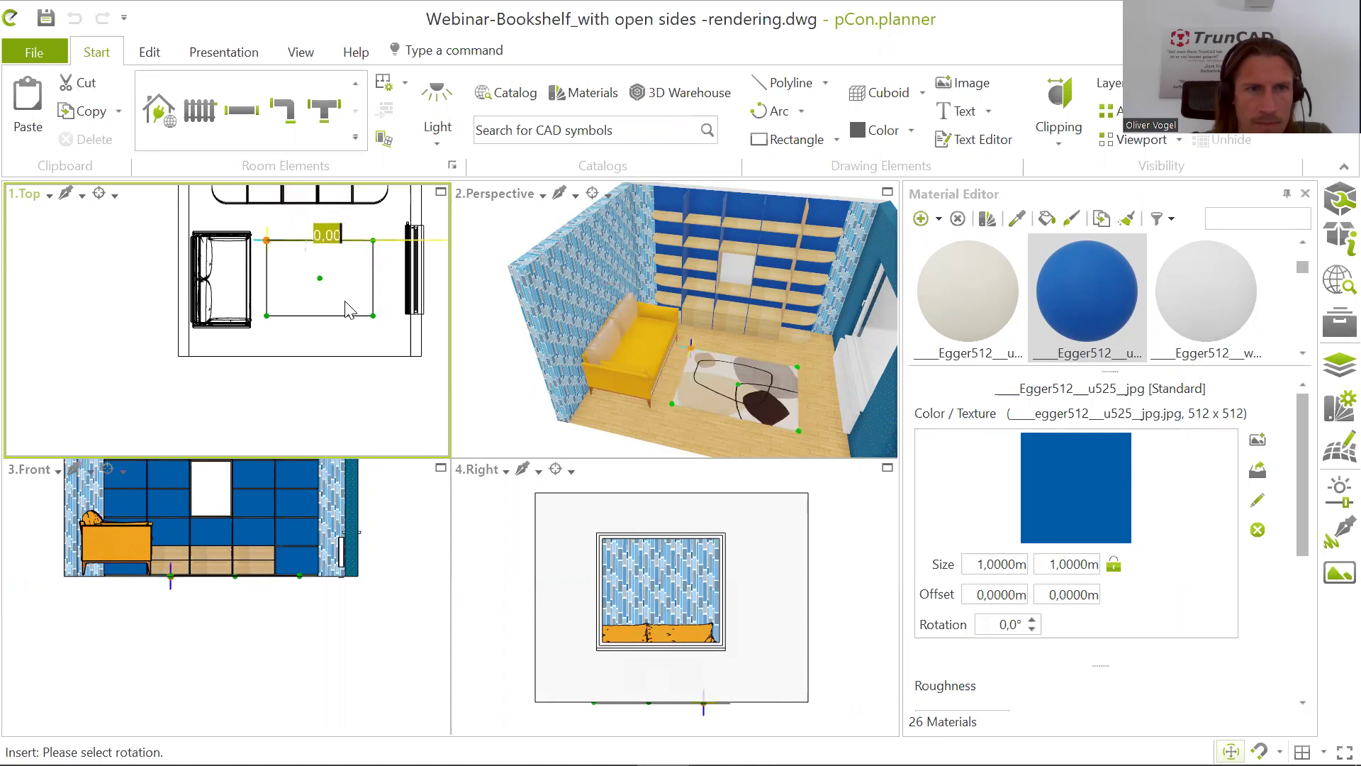
pyautogui.click(355, 255)
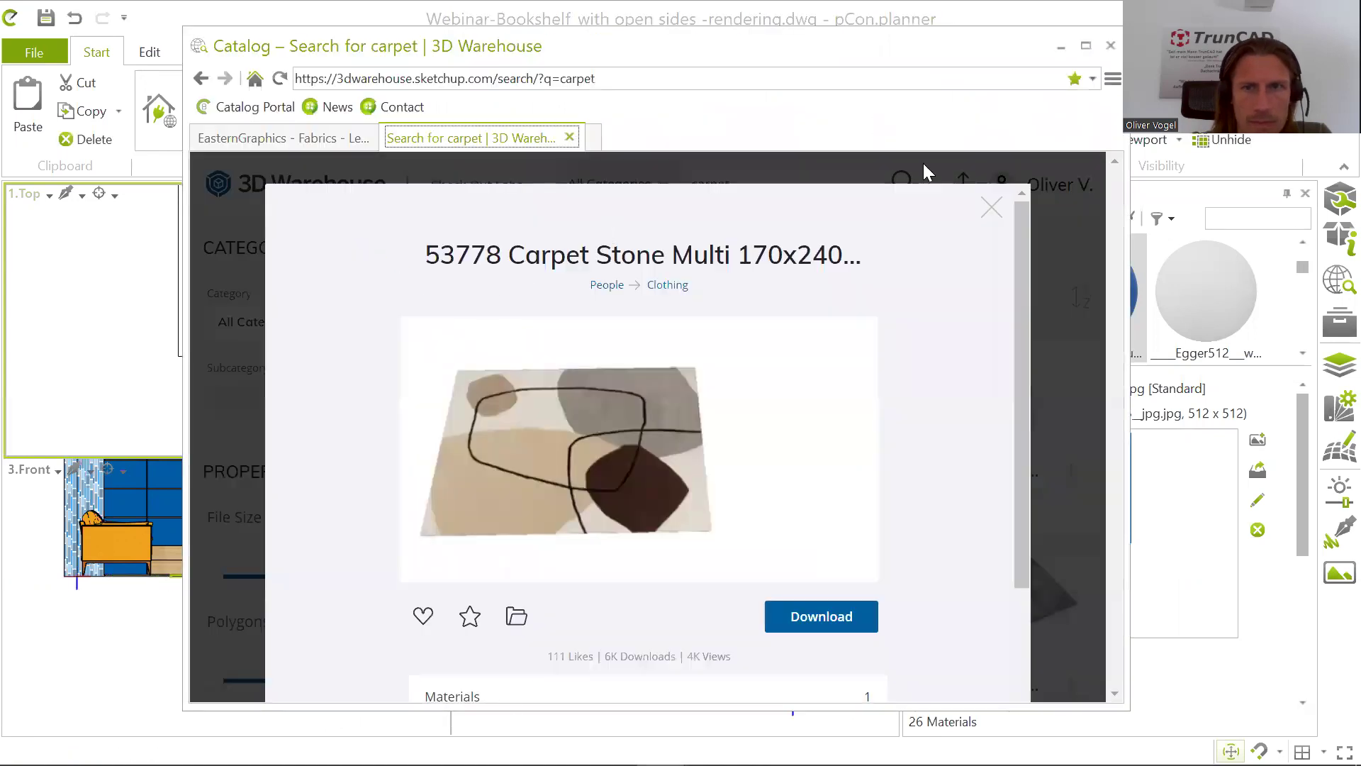
pyautogui.click(1062, 47)
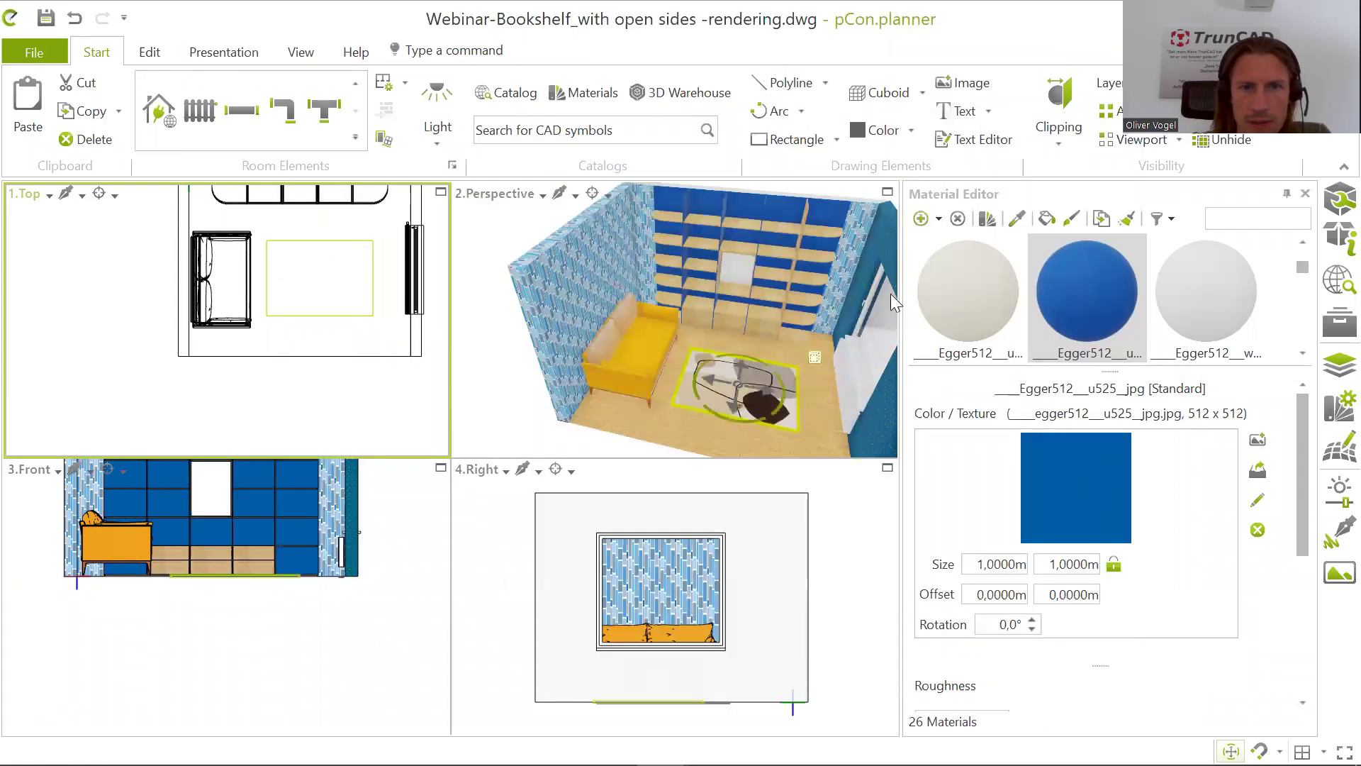
pyautogui.scroll(3, 766, 364)
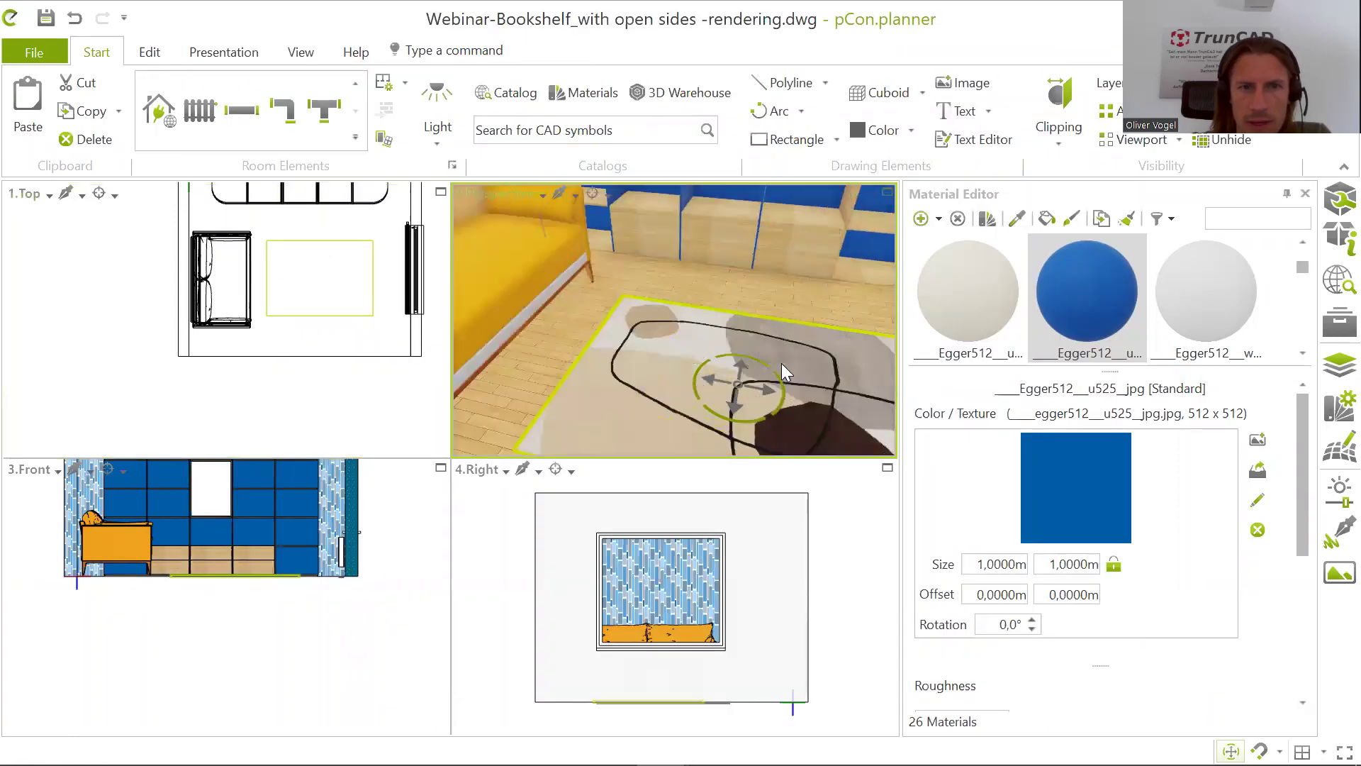
pyautogui.scroll(-3, 781, 363)
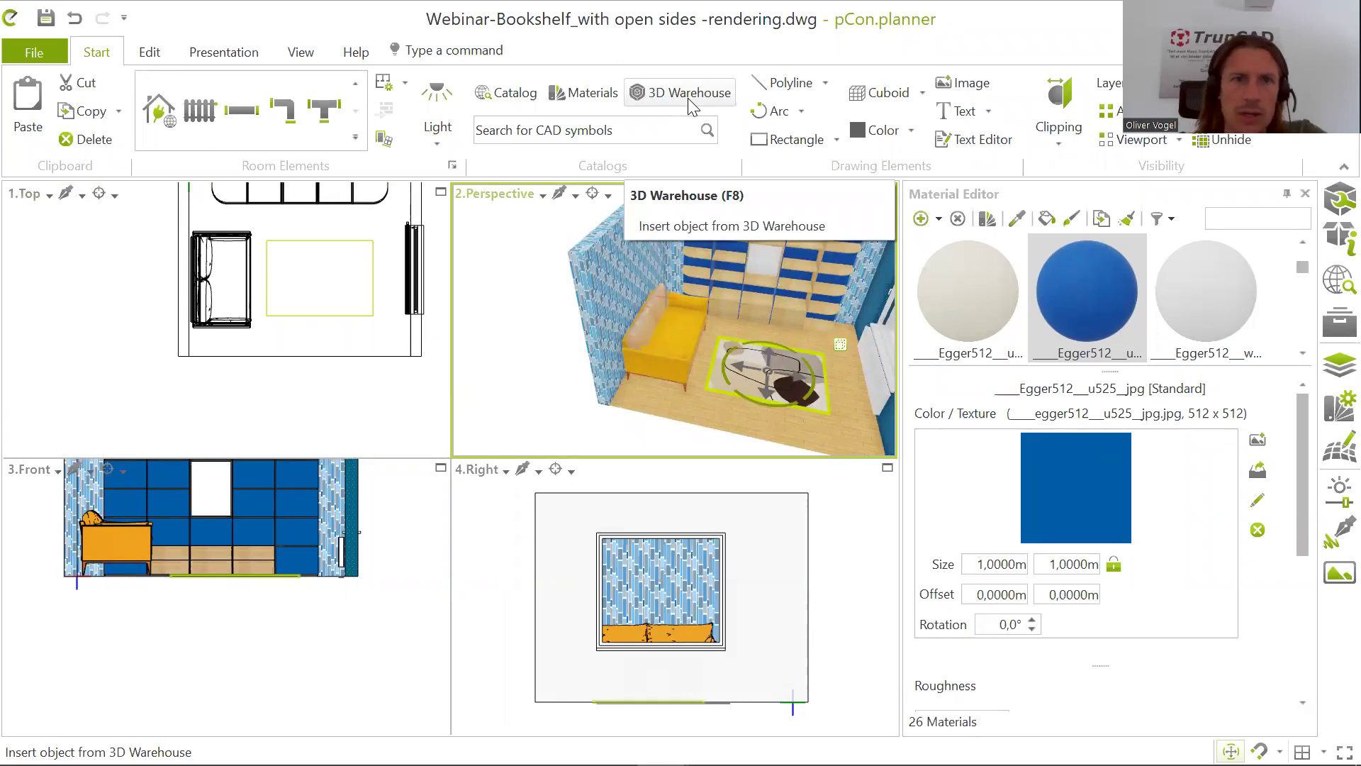
# Step: Search 3D Warehouse for "sofa table"
pyautogui.click(688, 98)
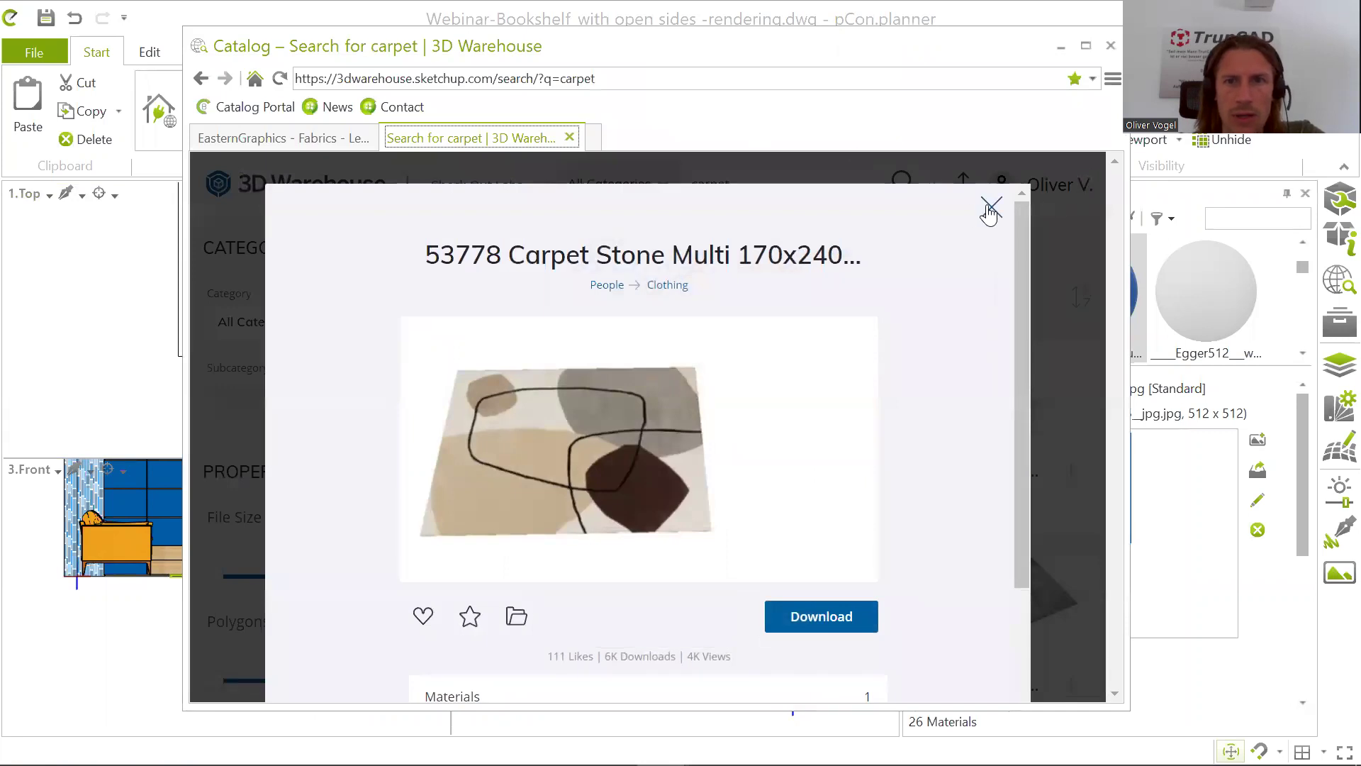
pyautogui.click(990, 209)
pyautogui.click(662, 186)
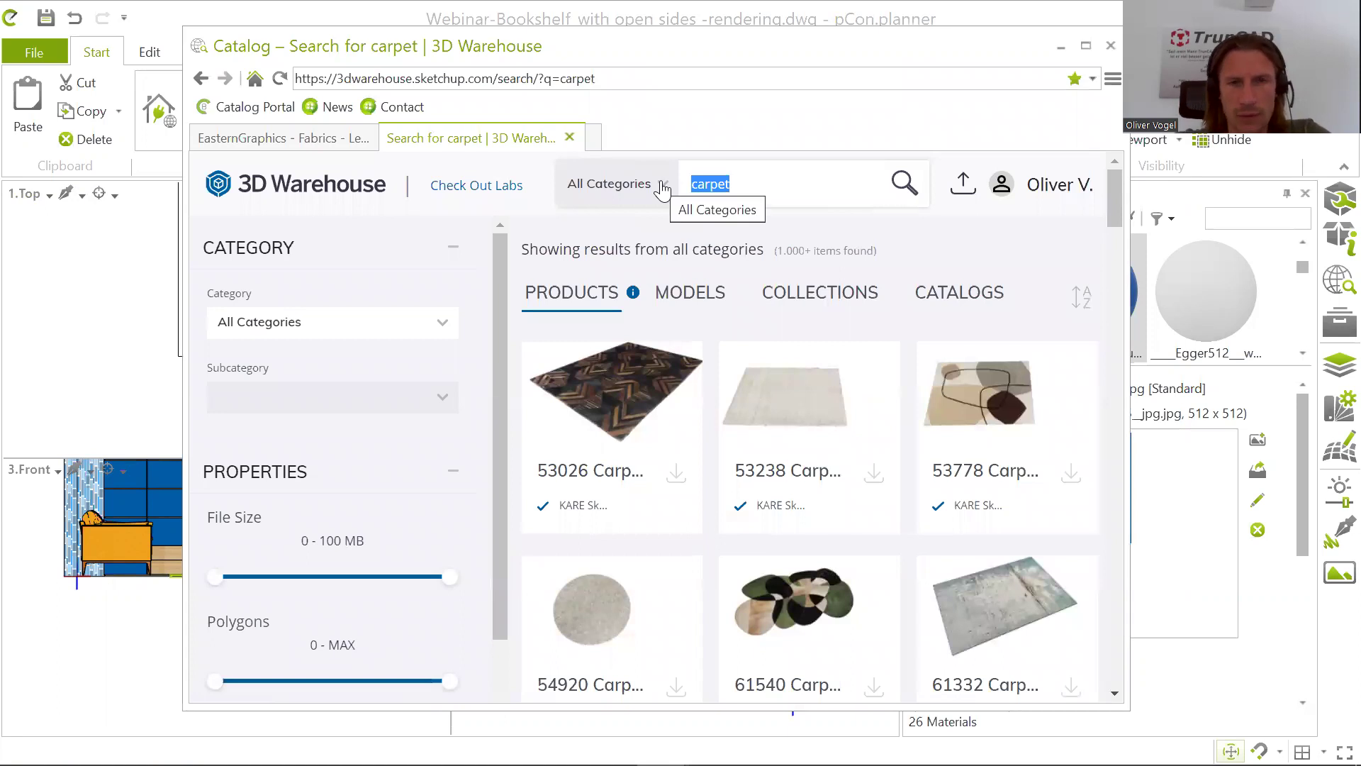
pyautogui.write('sofa t')
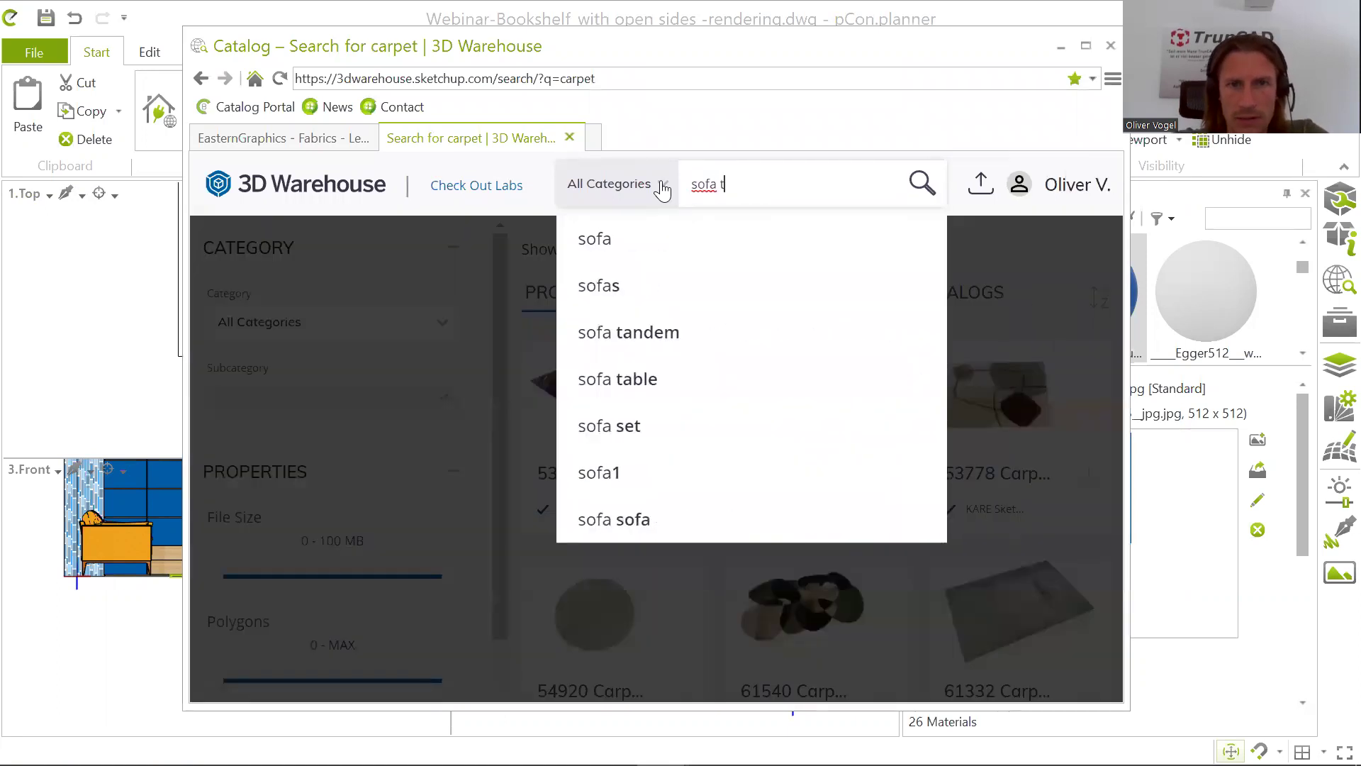
pyautogui.write('able')
pyautogui.press('Return')
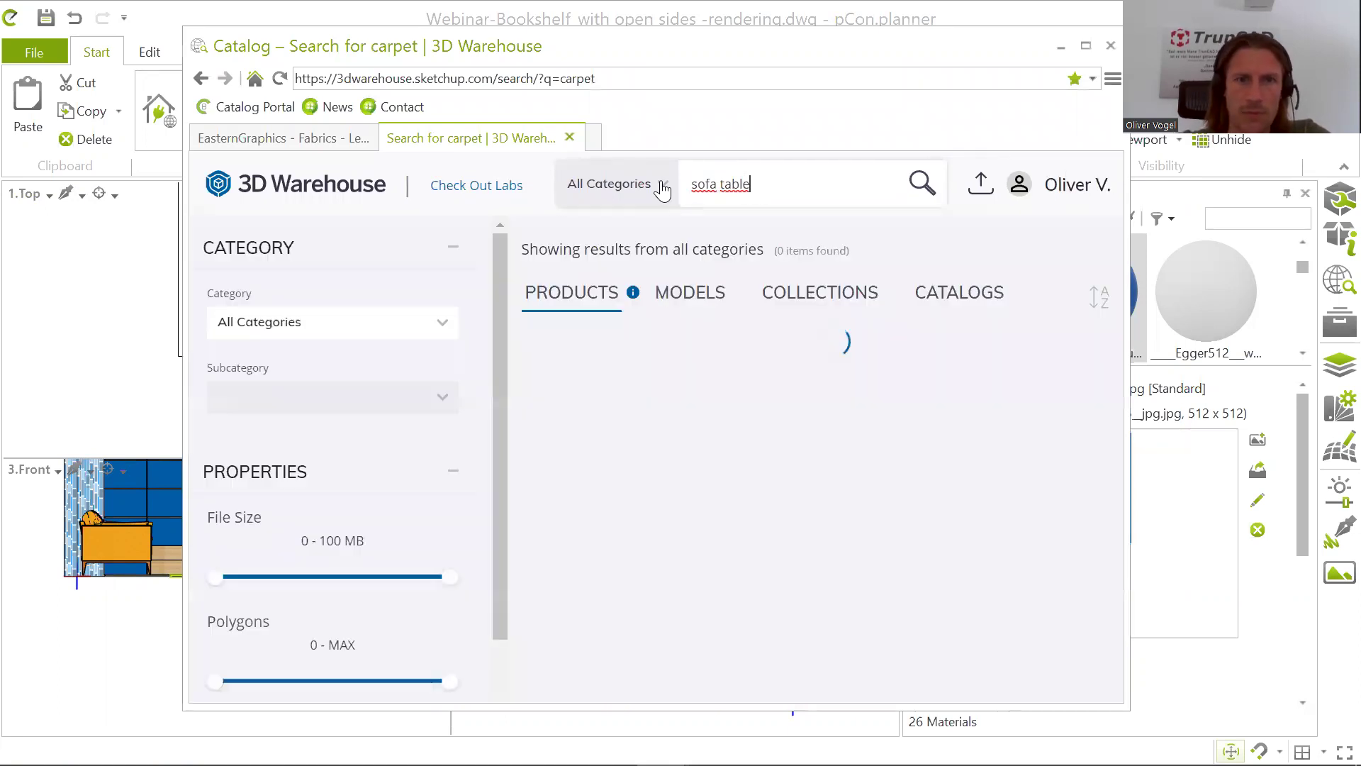
# Step: Look through the sofa table models for one that suits the carpet in front of the sofa
pyautogui.scroll(-1, 817, 369)
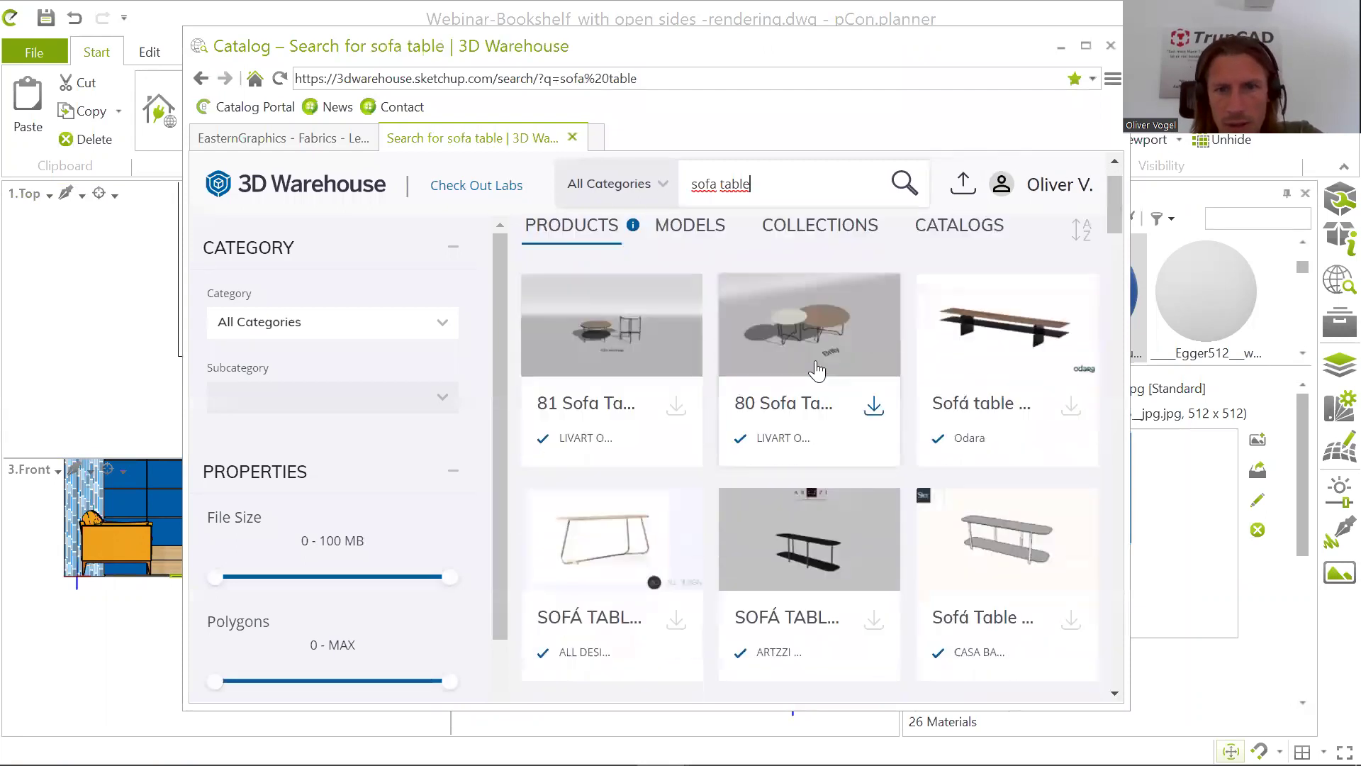
pyautogui.scroll(-3, 817, 369)
pyautogui.scroll(-10, 825, 360)
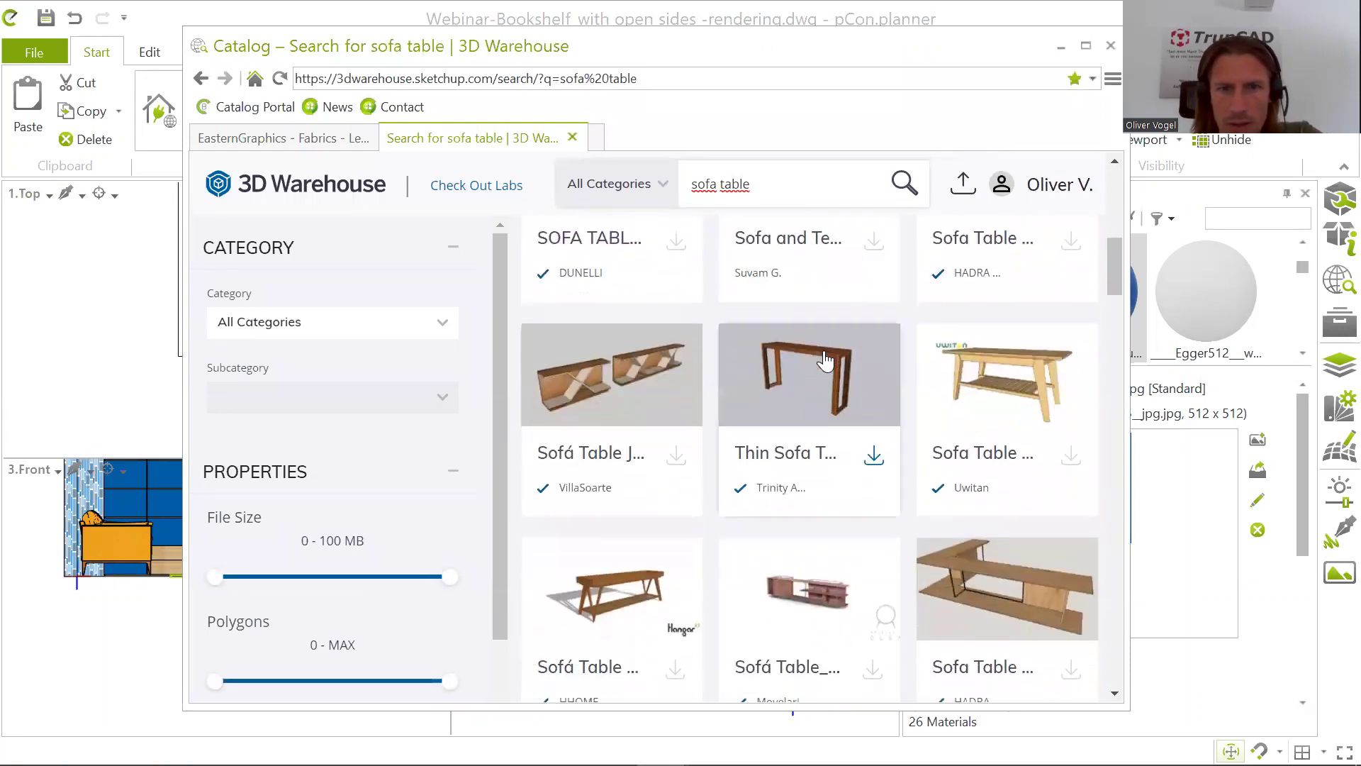
pyautogui.scroll(-4, 825, 360)
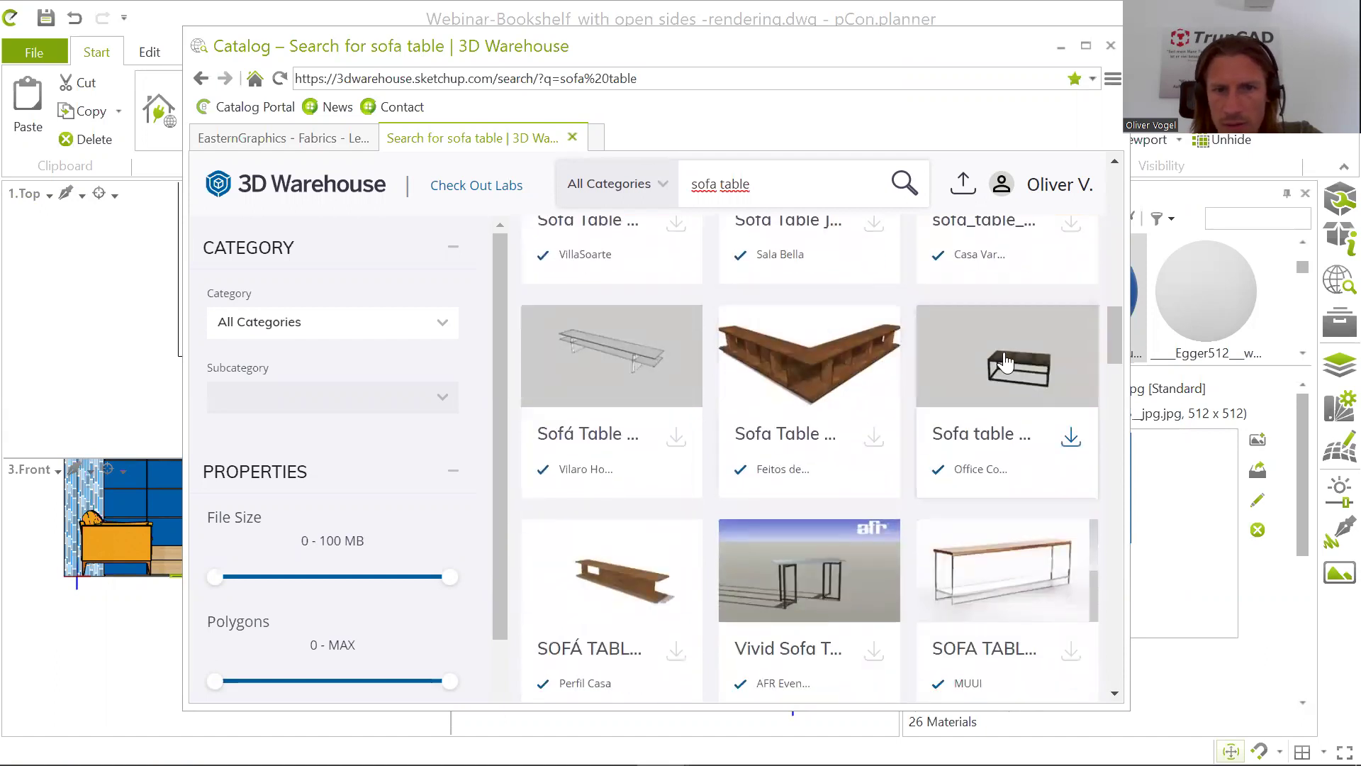
pyautogui.scroll(-7, 1010, 363)
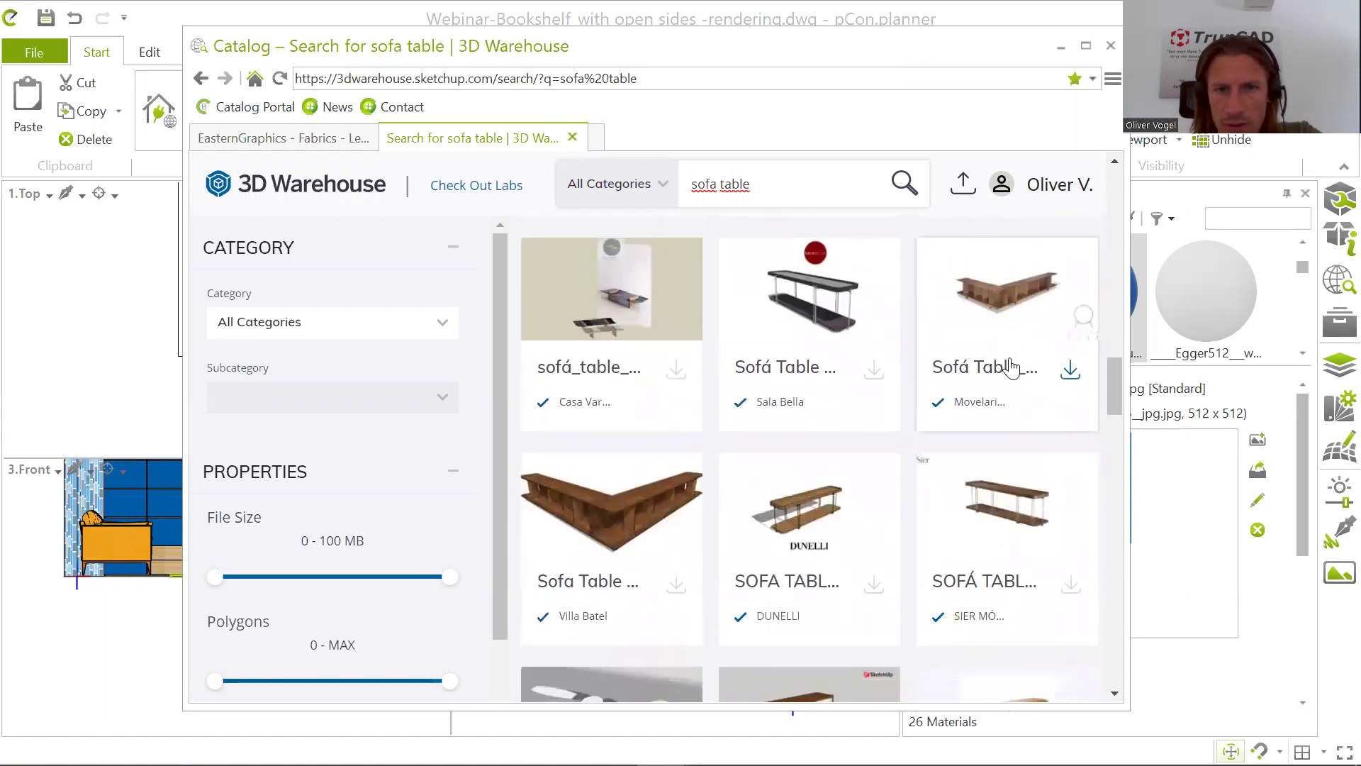
pyautogui.scroll(-5, 1010, 367)
pyautogui.scroll(-5, 1011, 367)
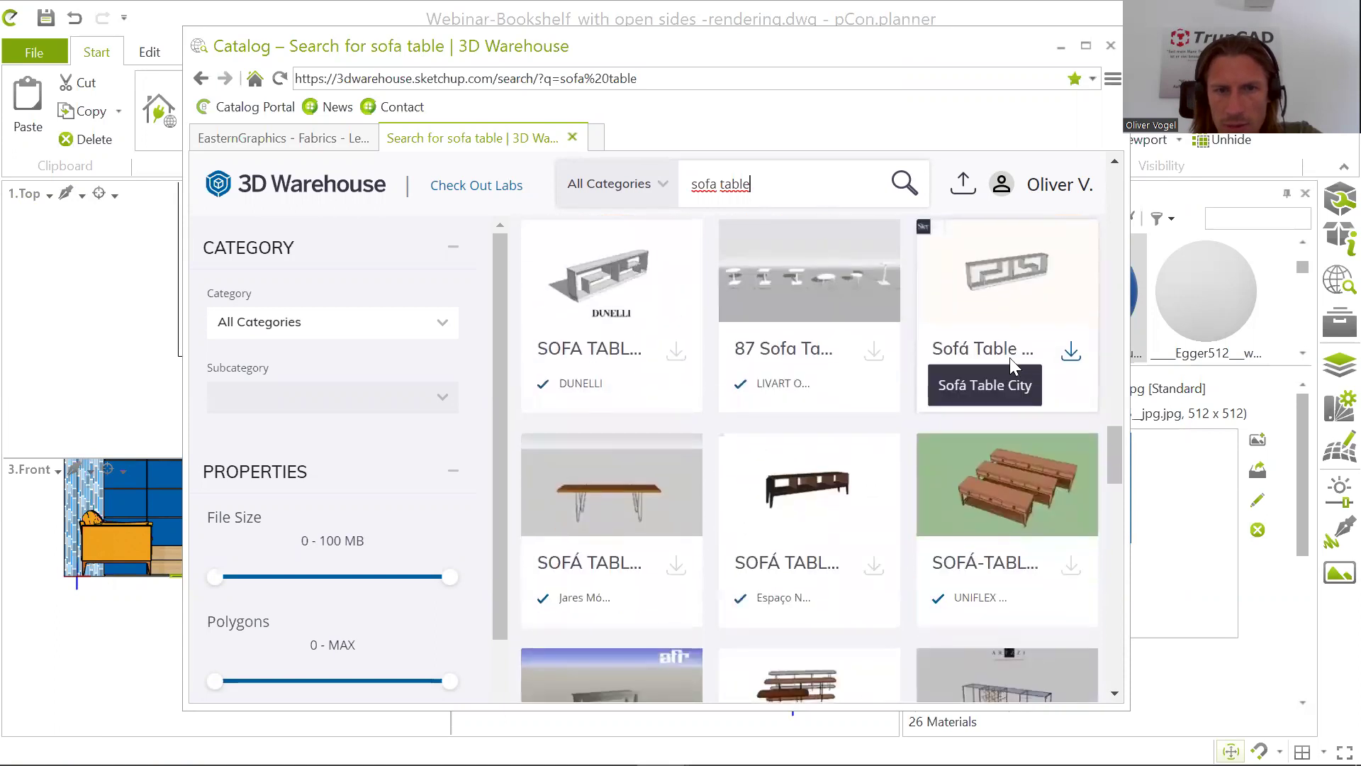
pyautogui.scroll(-5, 1011, 367)
pyautogui.scroll(-5, 1011, 367)
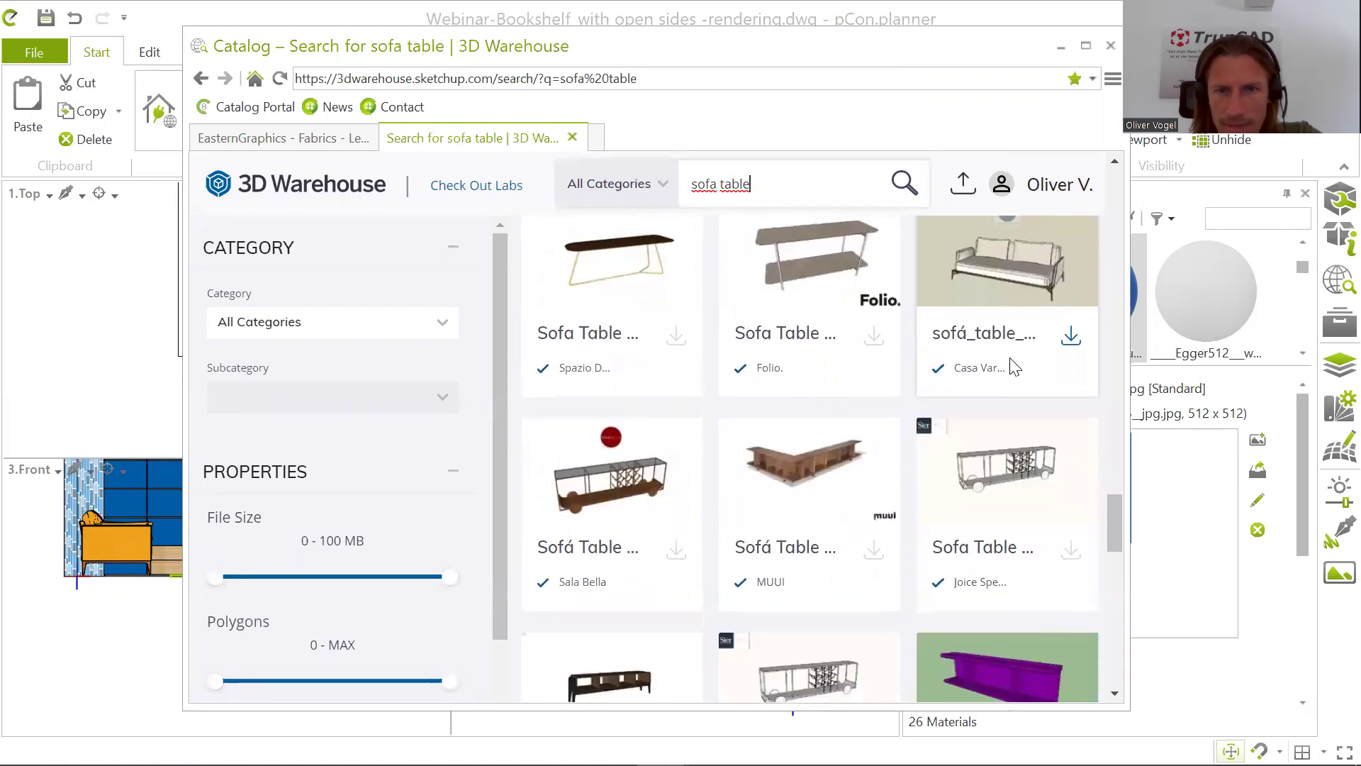
pyautogui.scroll(-5, 1011, 367)
pyautogui.scroll(-5, 1011, 367)
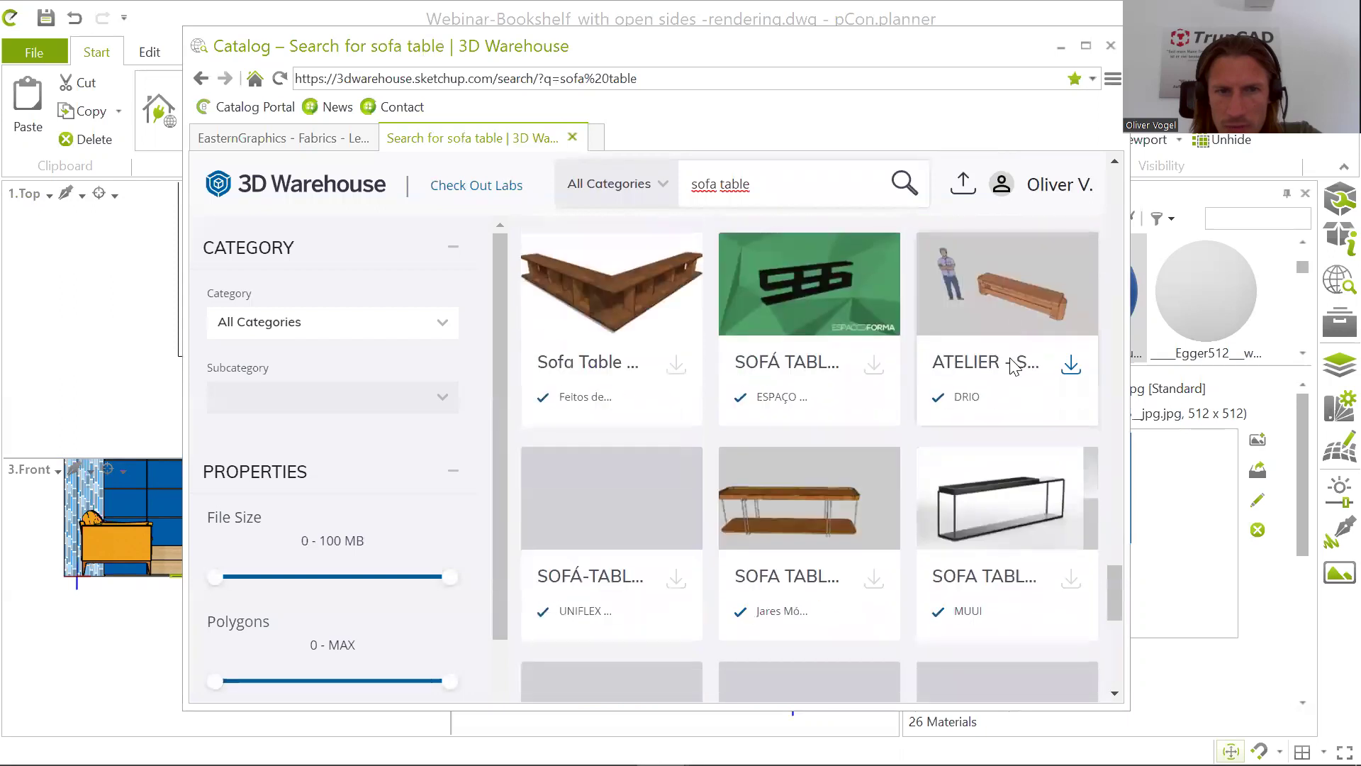
pyautogui.scroll(-5, 1012, 369)
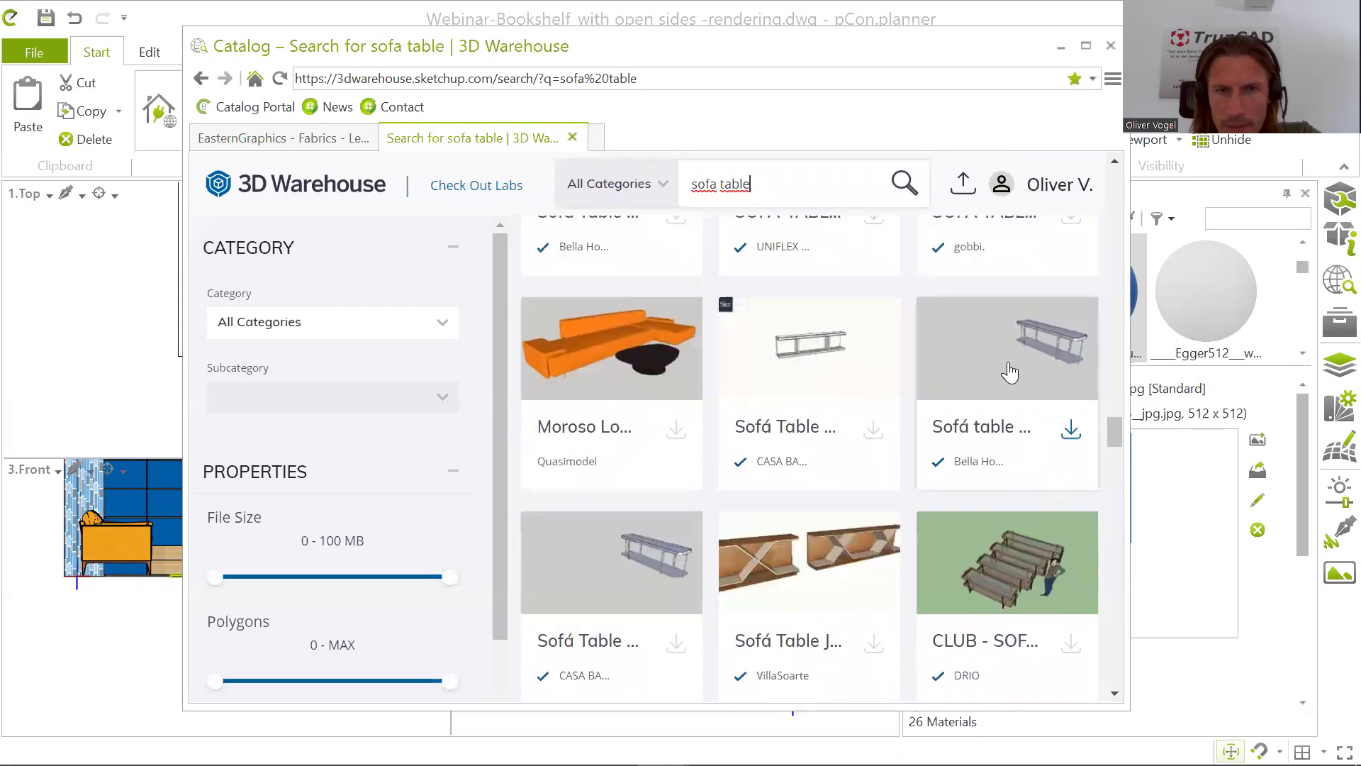
# Step: Examine the 3D Warehouse results for "sofa table" to find a suitable table model
pyautogui.scroll(-3, 975, 404)
pyautogui.scroll(-5, 978, 408)
pyautogui.scroll(-6, 1048, 487)
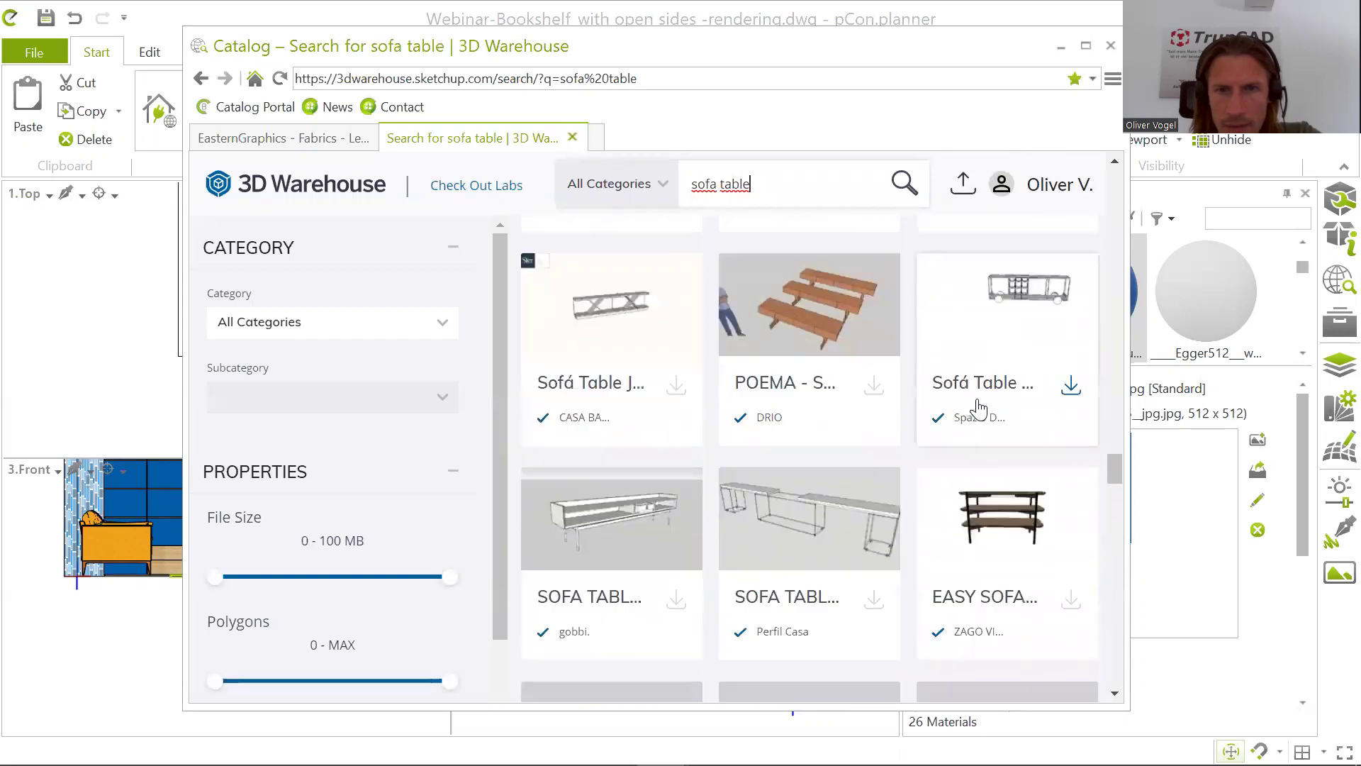
pyautogui.scroll(-4, 898, 492)
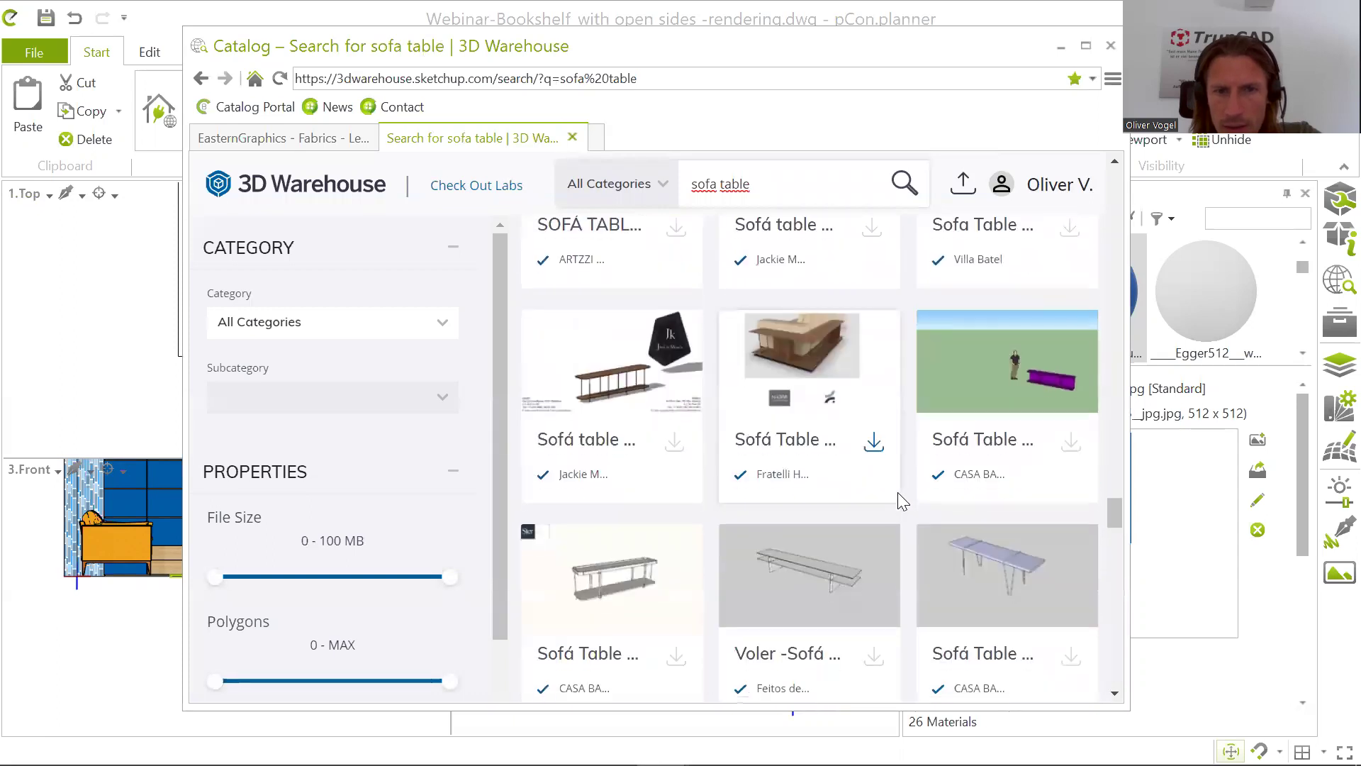
pyautogui.scroll(-6, 898, 492)
pyautogui.scroll(-6, 902, 496)
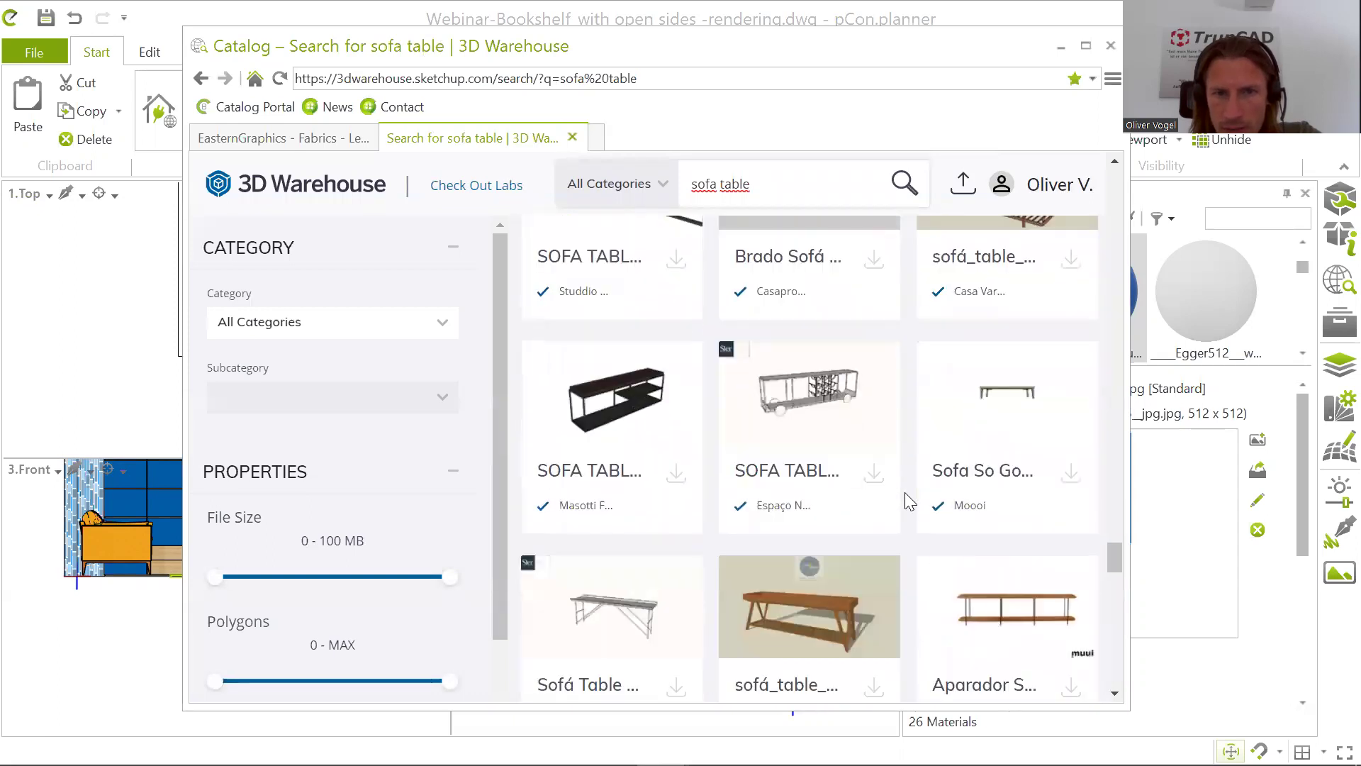
pyautogui.moveTo(1115, 555); pyautogui.dragTo(1115, 173)
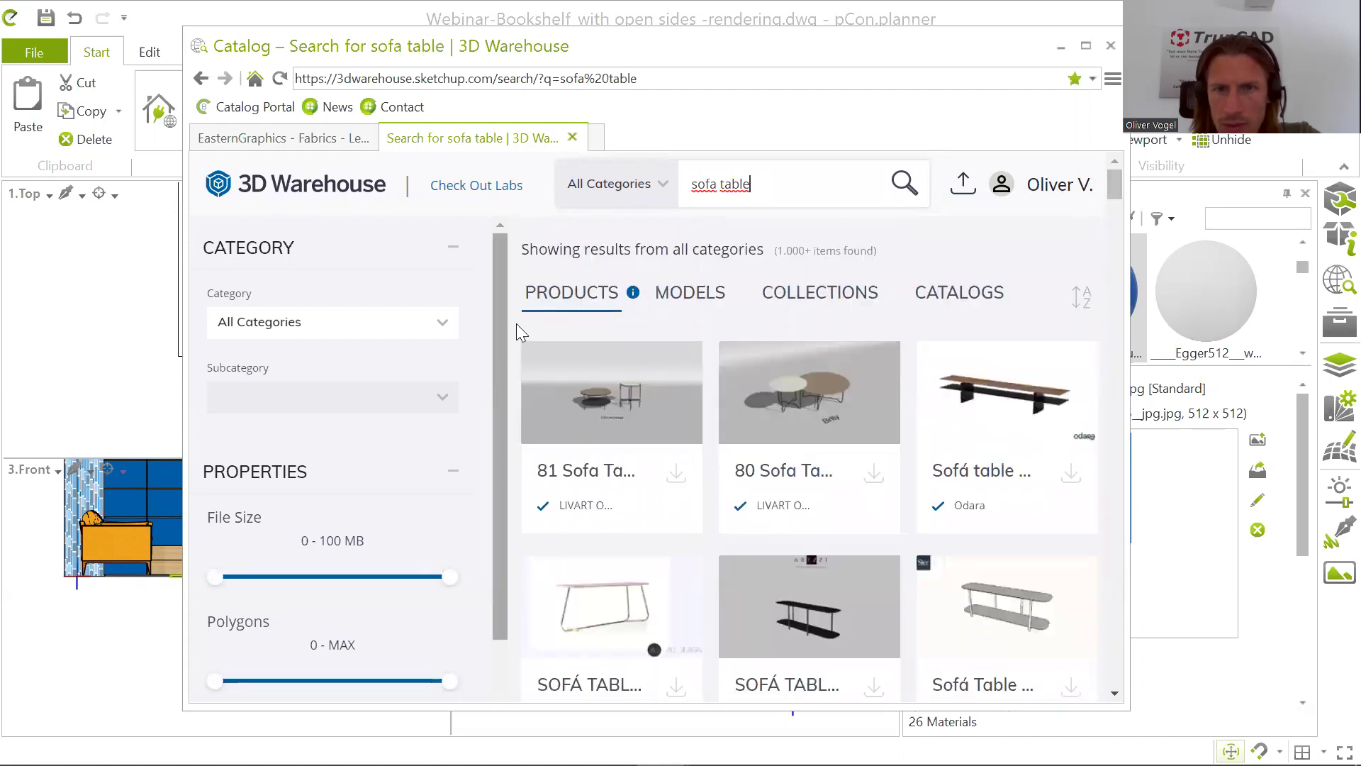
pyautogui.scroll(-3, 942, 460)
pyautogui.scroll(-12, 942, 460)
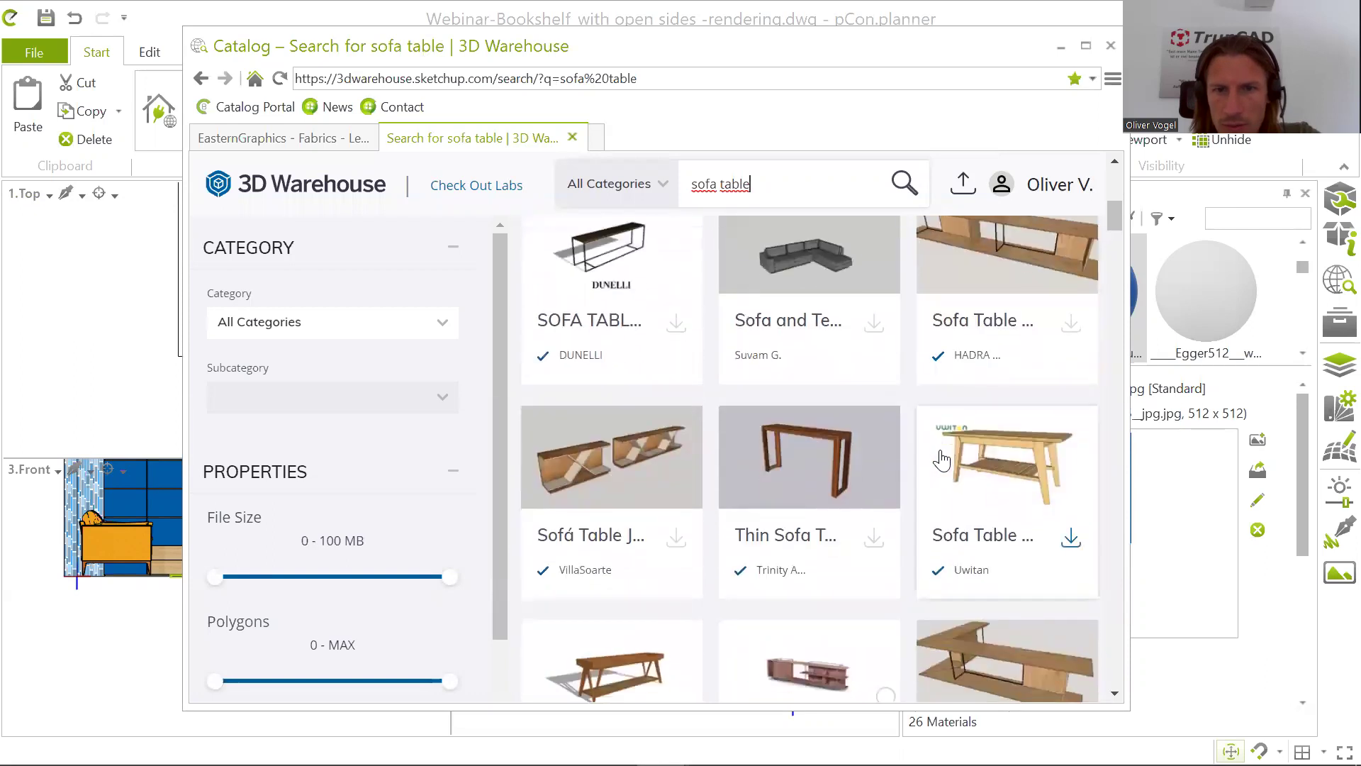
pyautogui.scroll(-3, 941, 459)
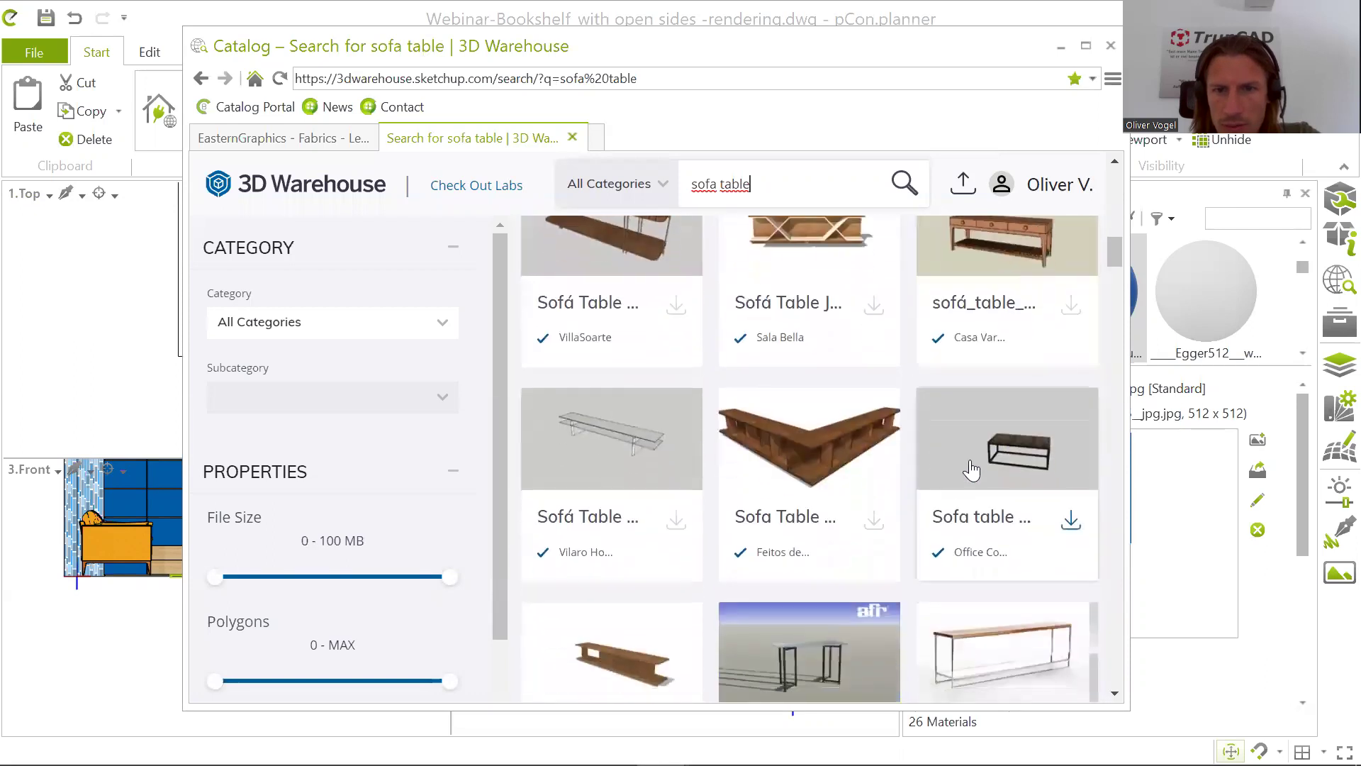
# Step: Download the "Sofa table Block" model and import it with Centimeter as the base unit
pyautogui.click(977, 450)
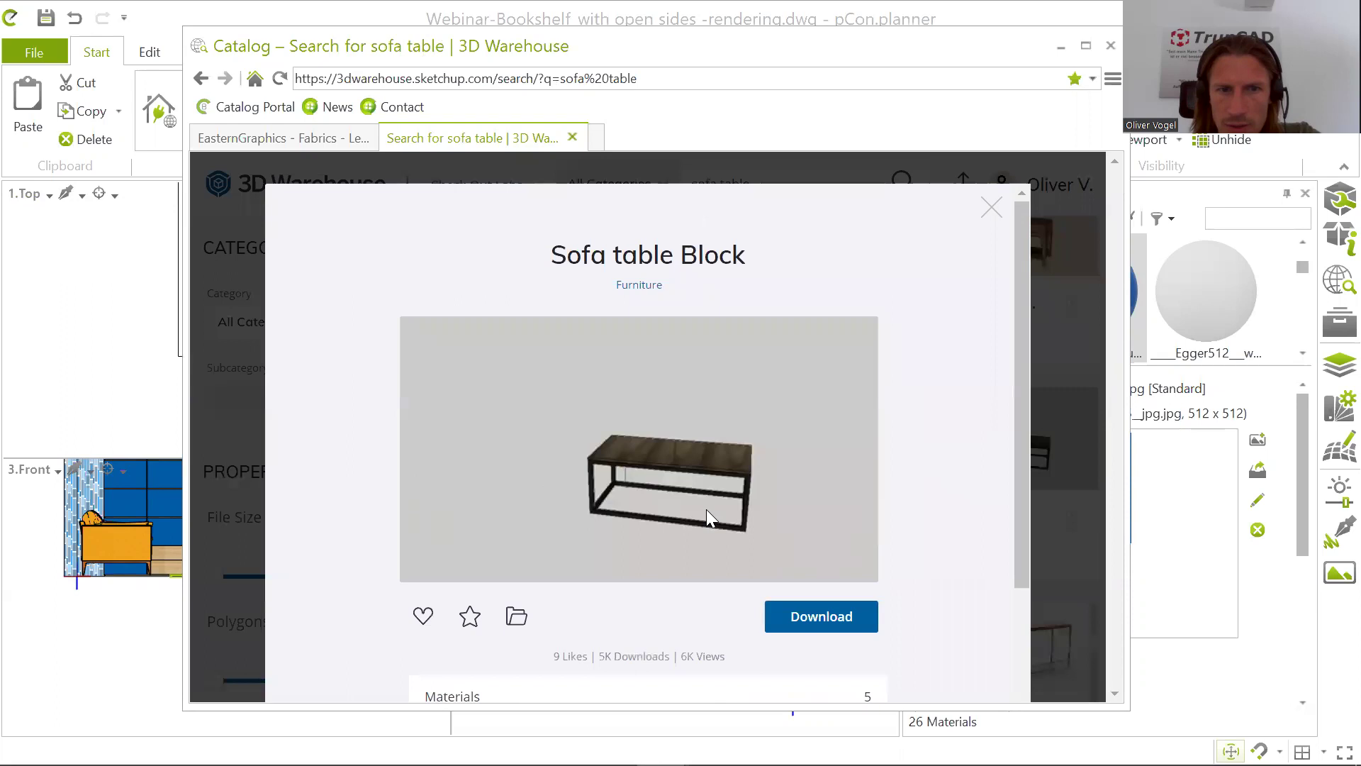
pyautogui.click(820, 627)
pyautogui.click(807, 481)
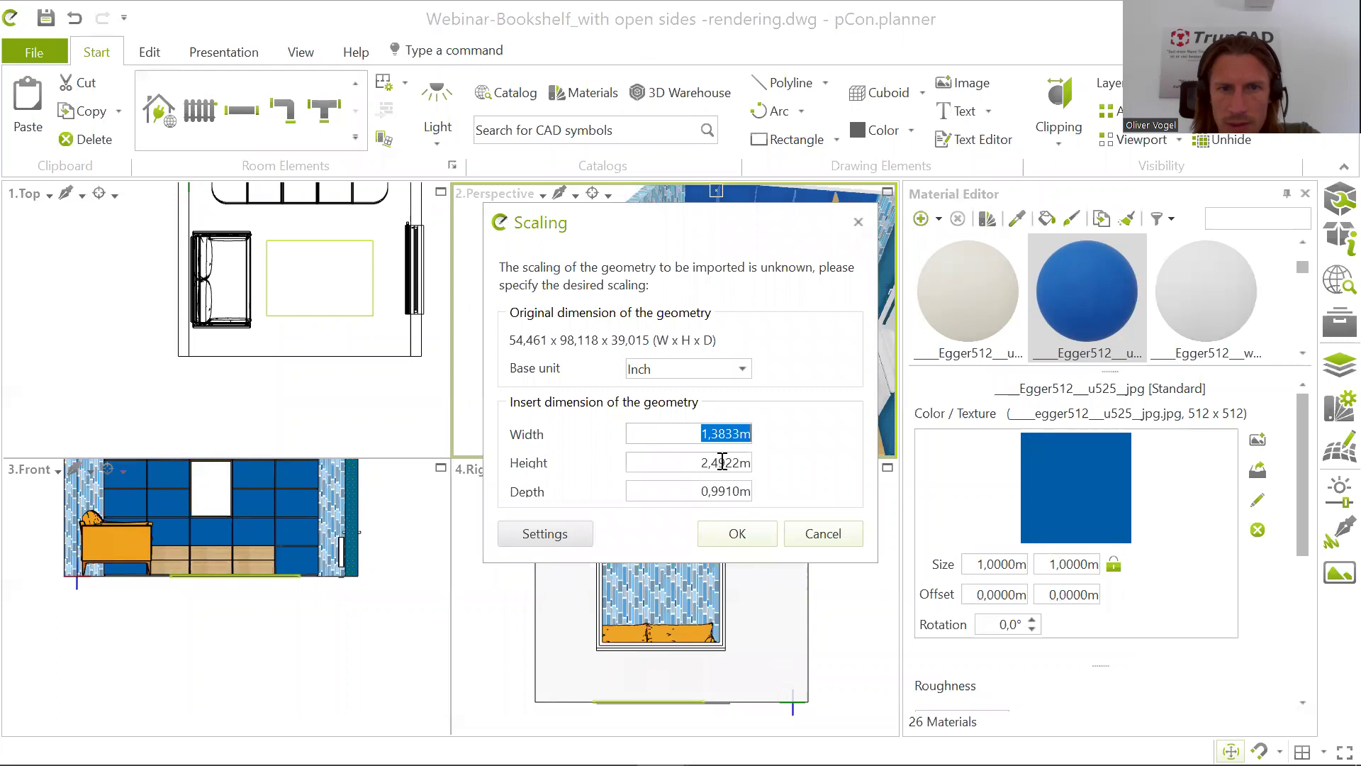
pyautogui.click(743, 369)
pyautogui.click(688, 406)
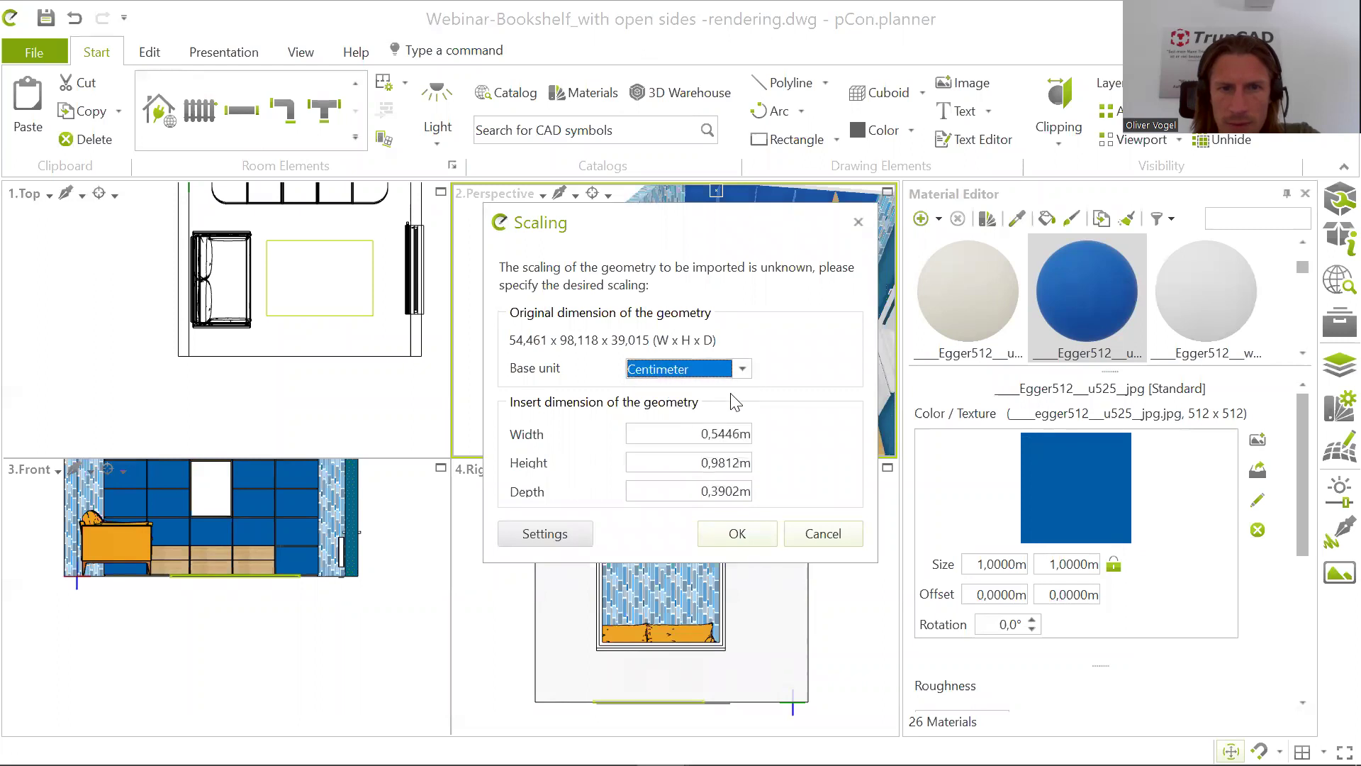
pyautogui.click(738, 531)
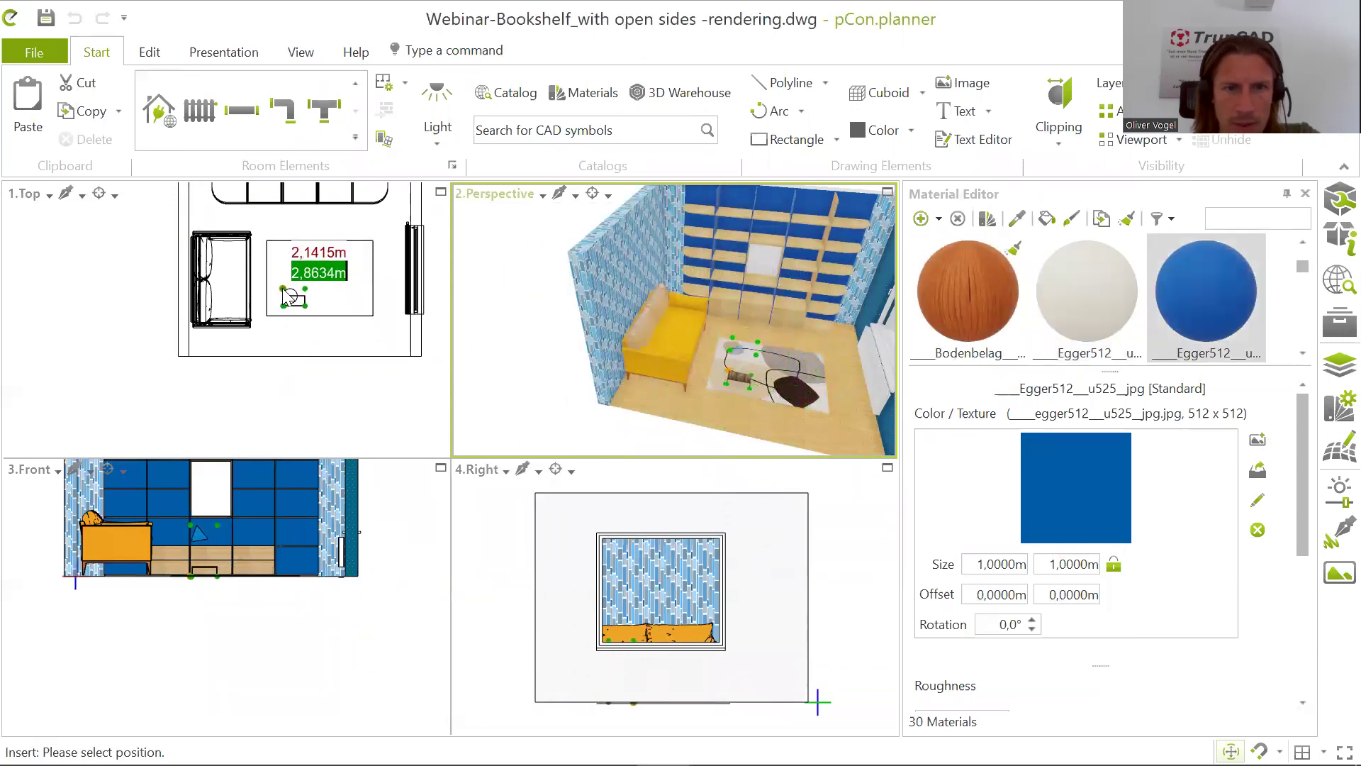
# Step: Place the table on the rug in front of the sofa, rotated a quarter turn parallel to it, and minimize the catalog
pyautogui.scroll(4, 277, 296)
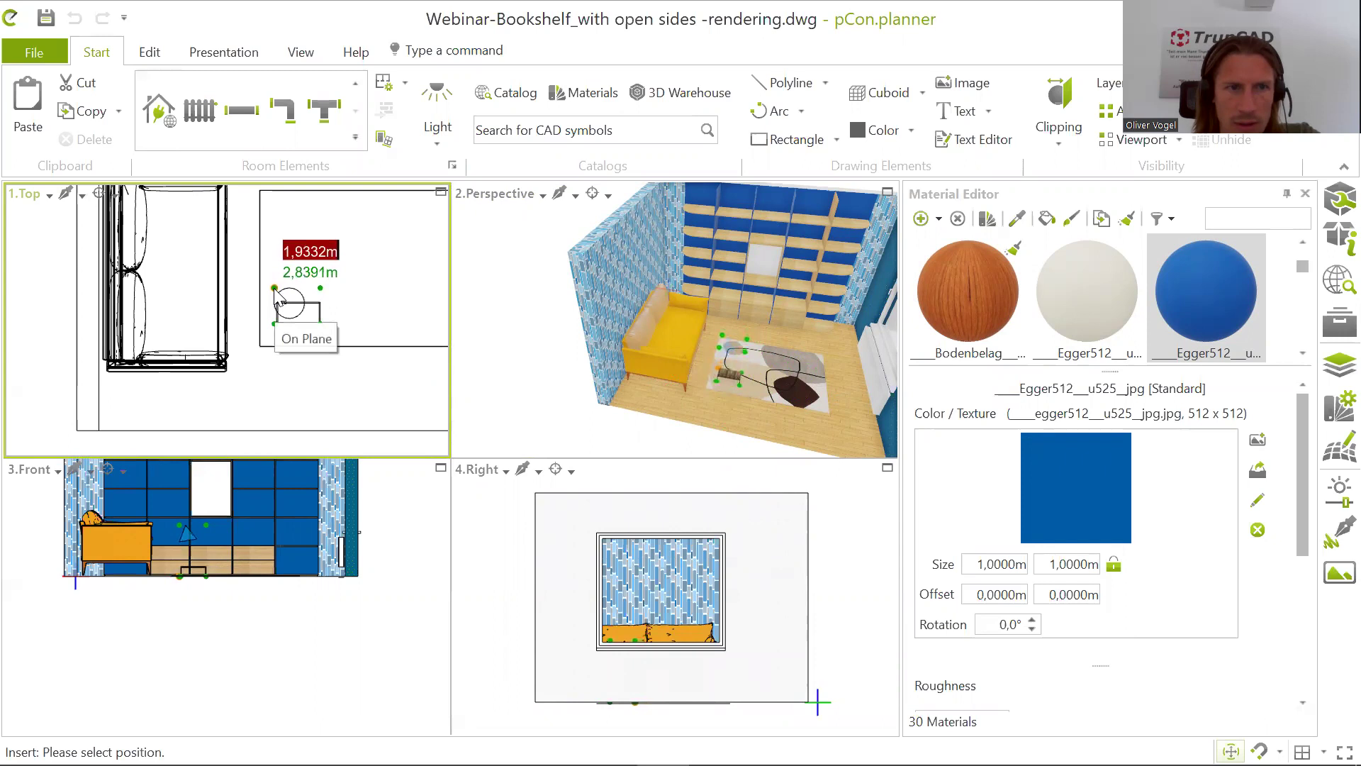
pyautogui.click(276, 289)
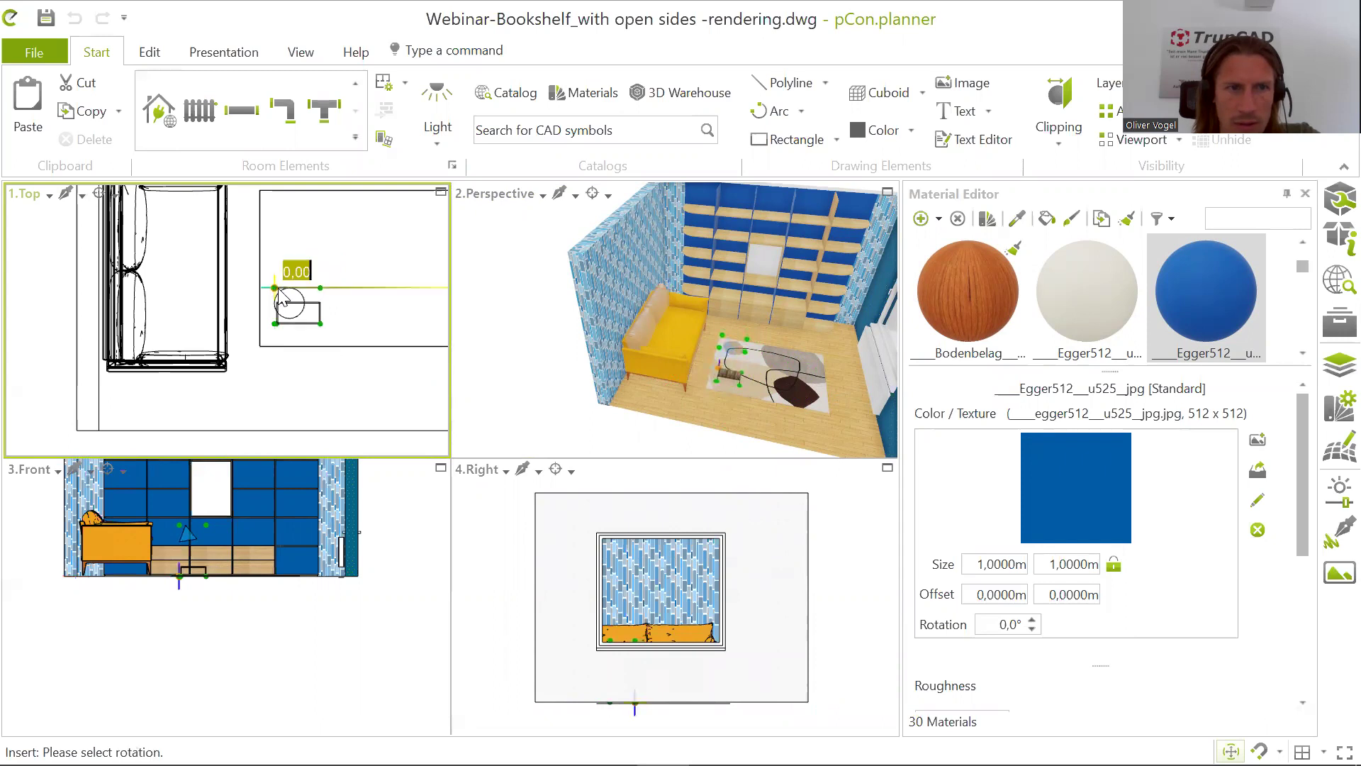
pyautogui.click(281, 231)
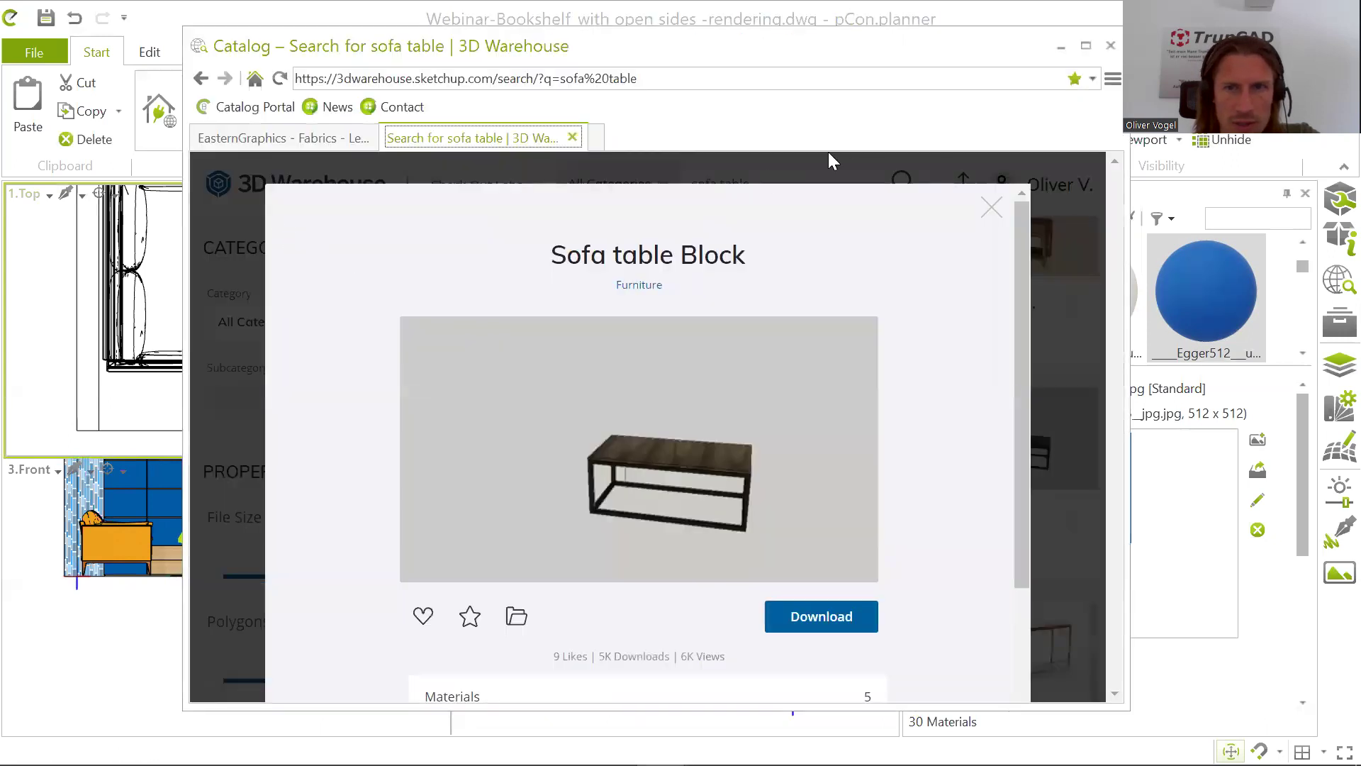
pyautogui.click(1062, 48)
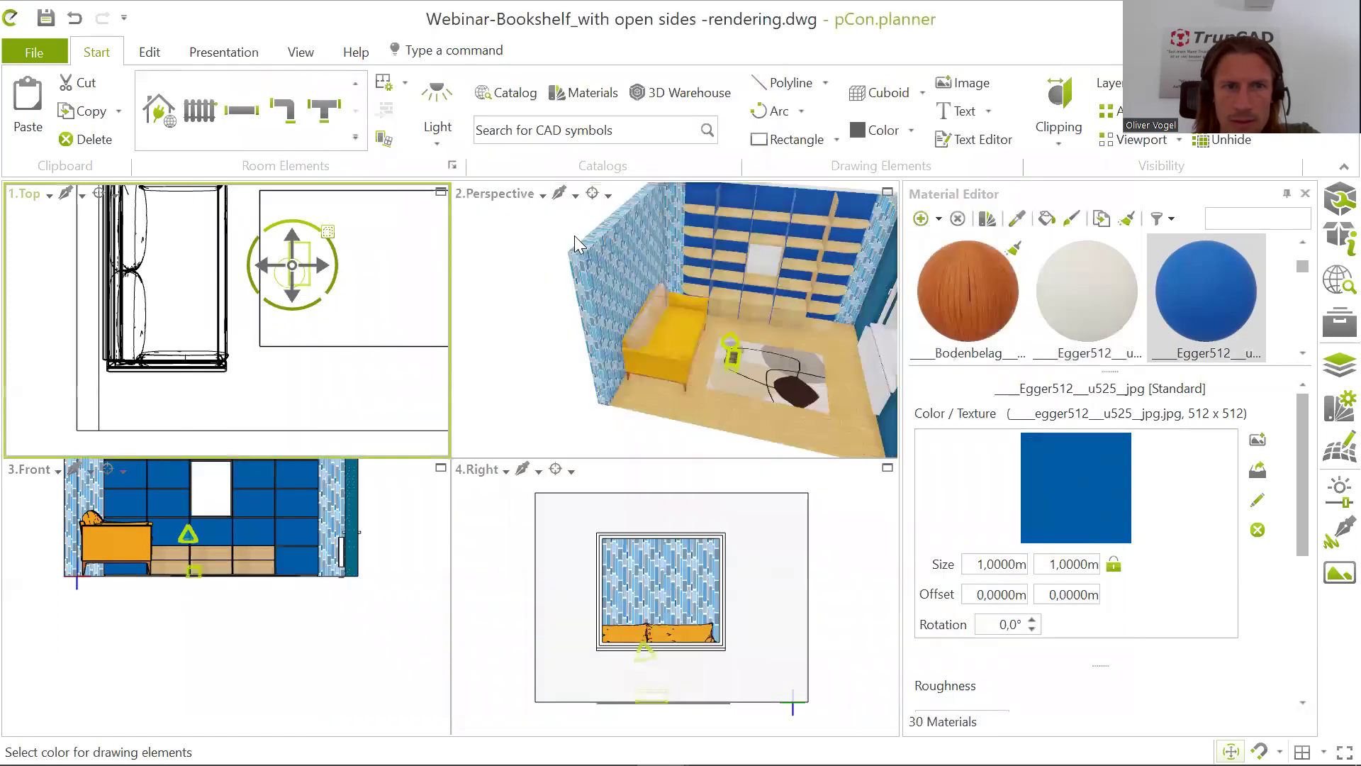
# Step: Move the table lengthwise along the sofa toward the rug's near edge in the Top view
pyautogui.click(756, 363)
pyautogui.scroll(5, 756, 363)
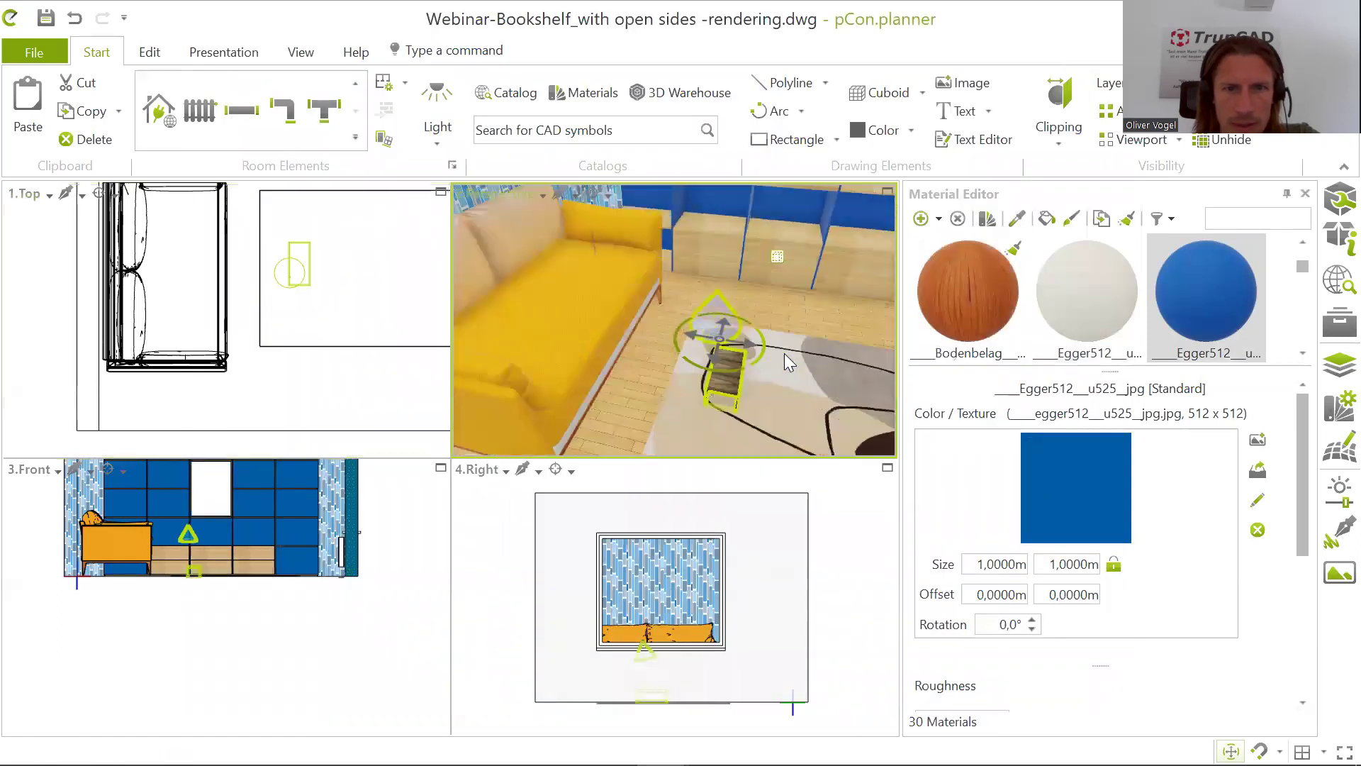
pyautogui.moveTo(763, 401); pyautogui.dragTo(694, 361, button='middle')
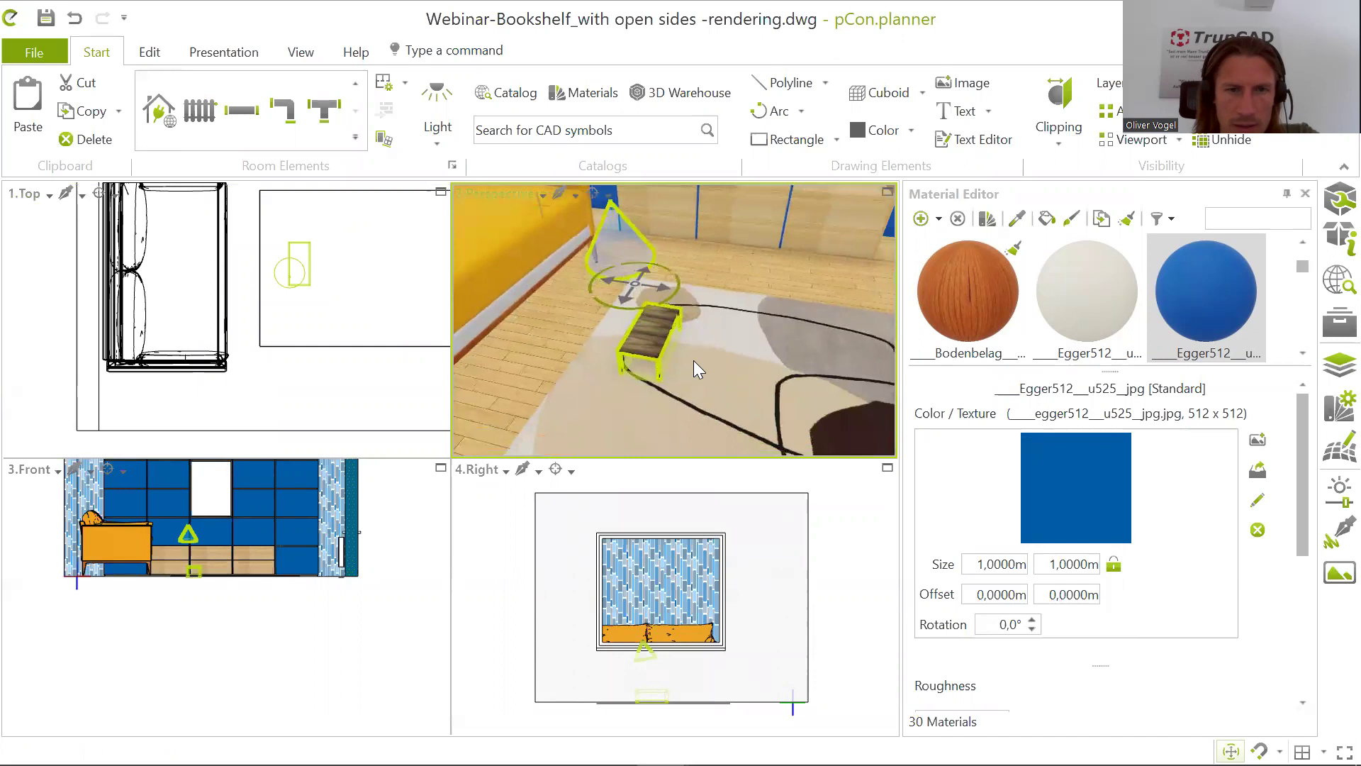
pyautogui.click(291, 282)
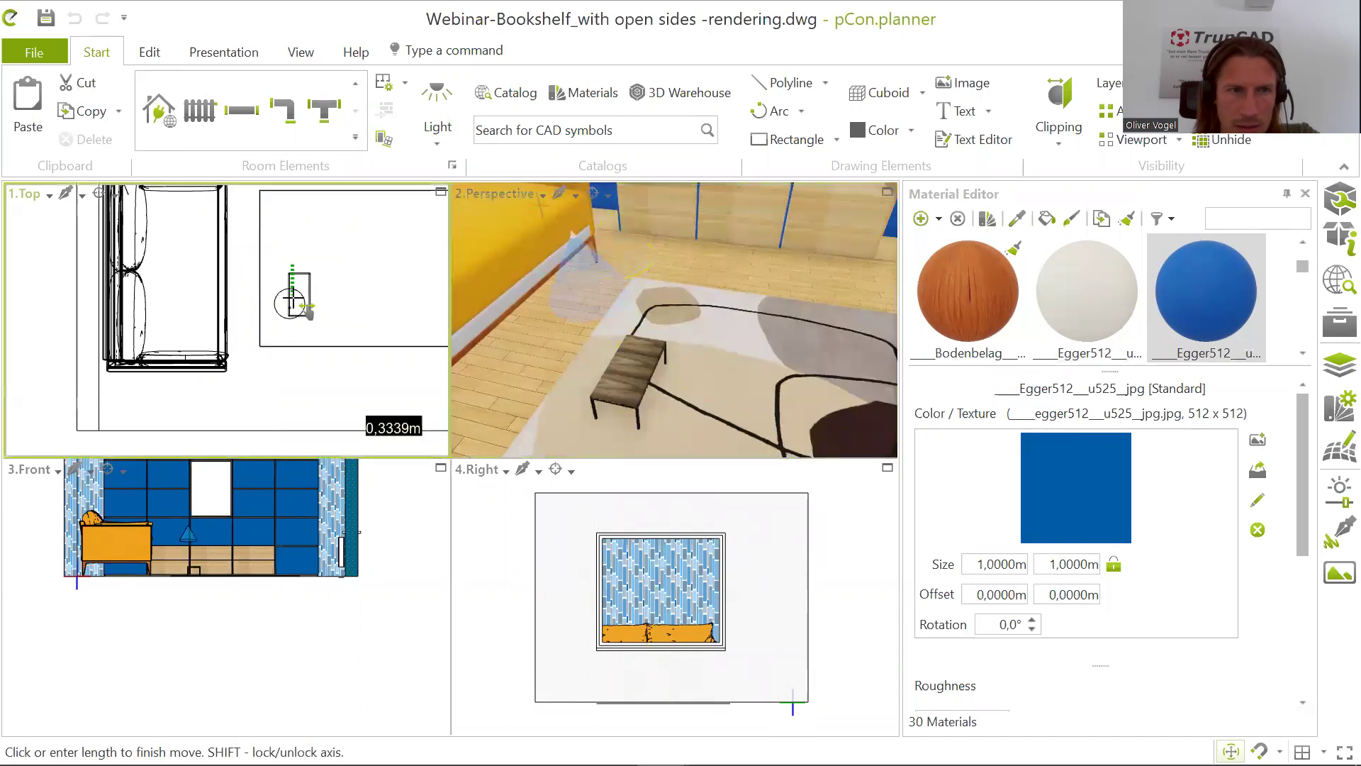
pyautogui.click(302, 332)
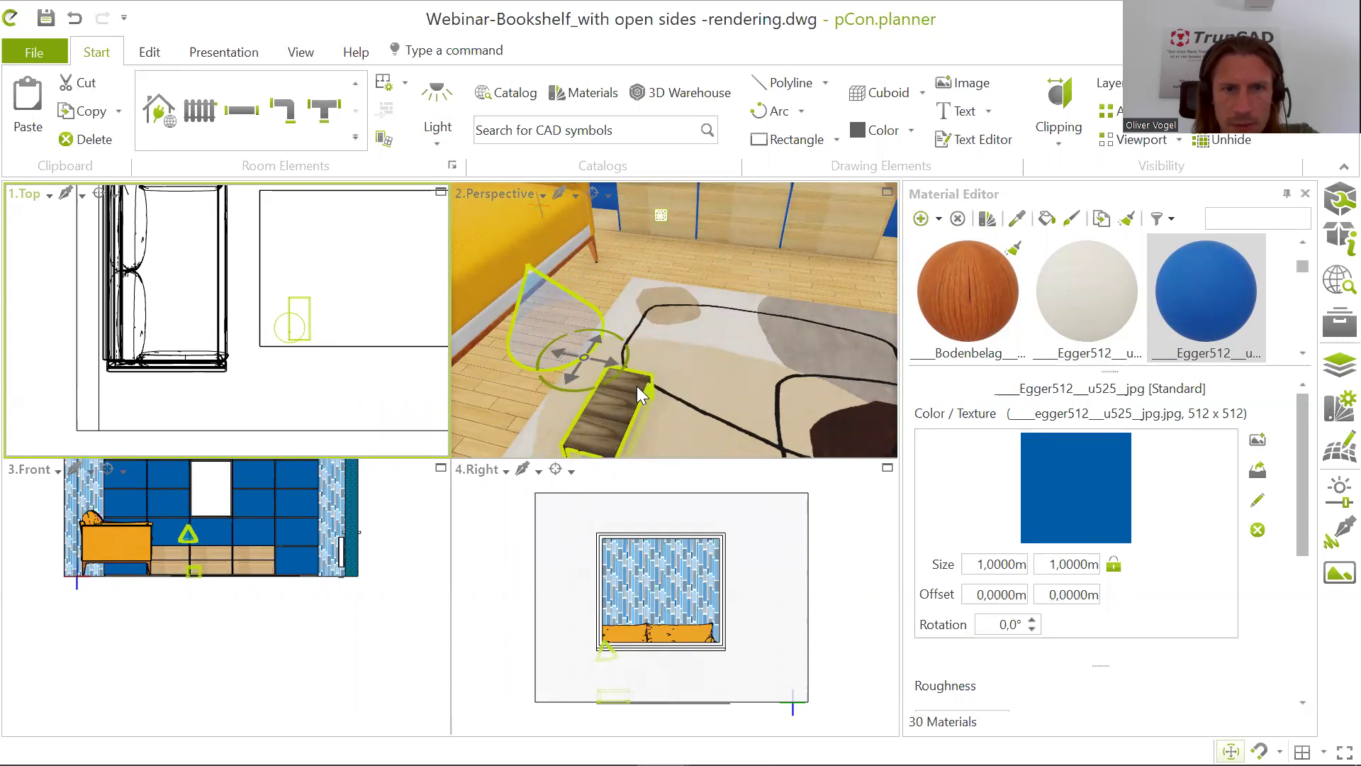
# Step: Try to enlarge the table from one of its corner points with the Scale tool
pyautogui.scroll(-3, 639, 386)
pyautogui.scroll(3, 636, 393)
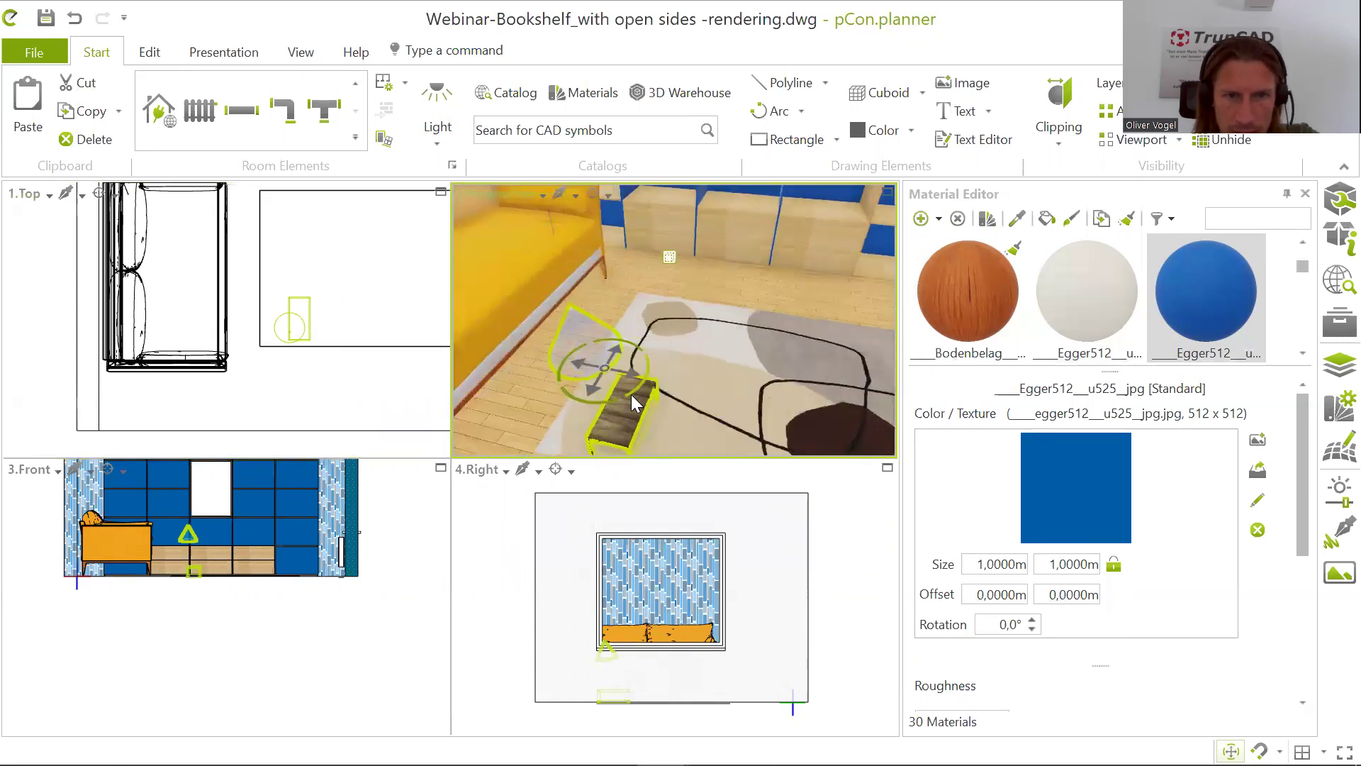
pyautogui.rightClick(630, 408)
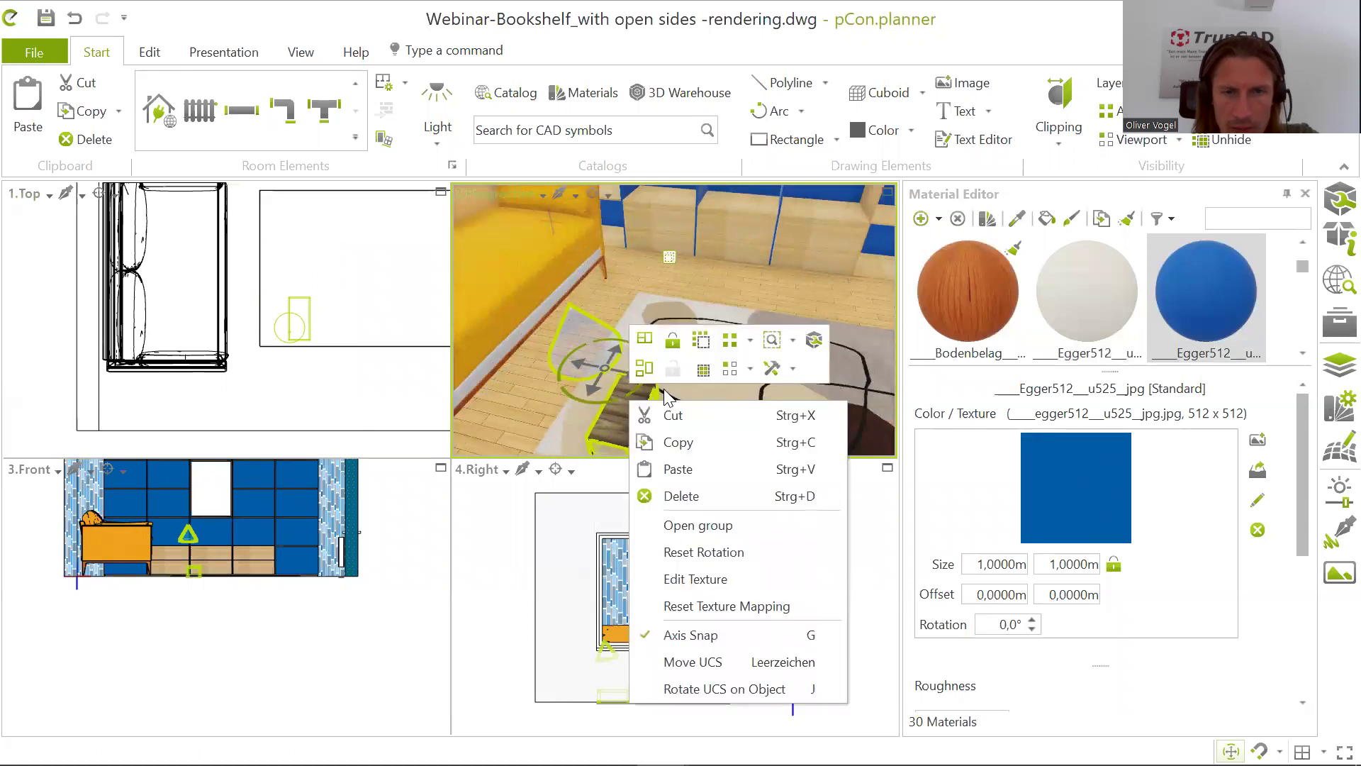
pyautogui.click(780, 370)
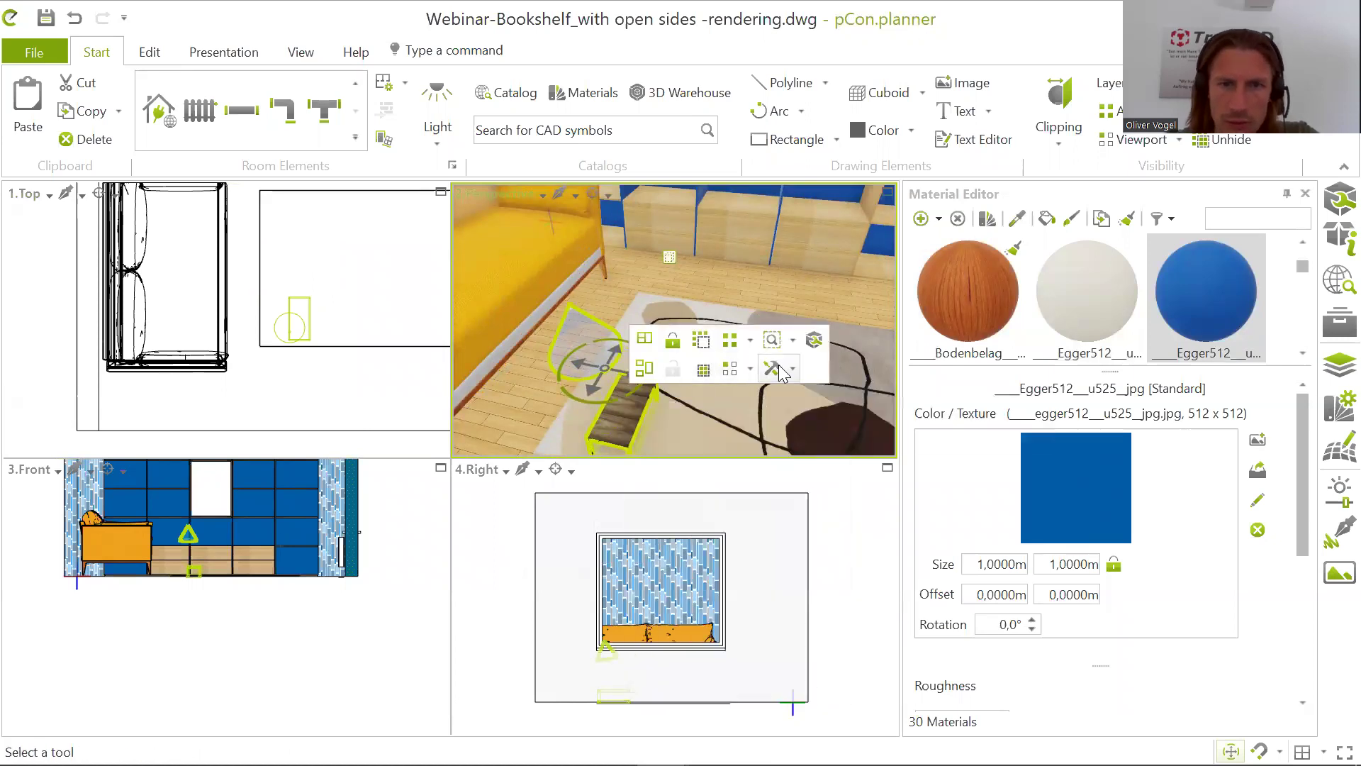
pyautogui.click(780, 370)
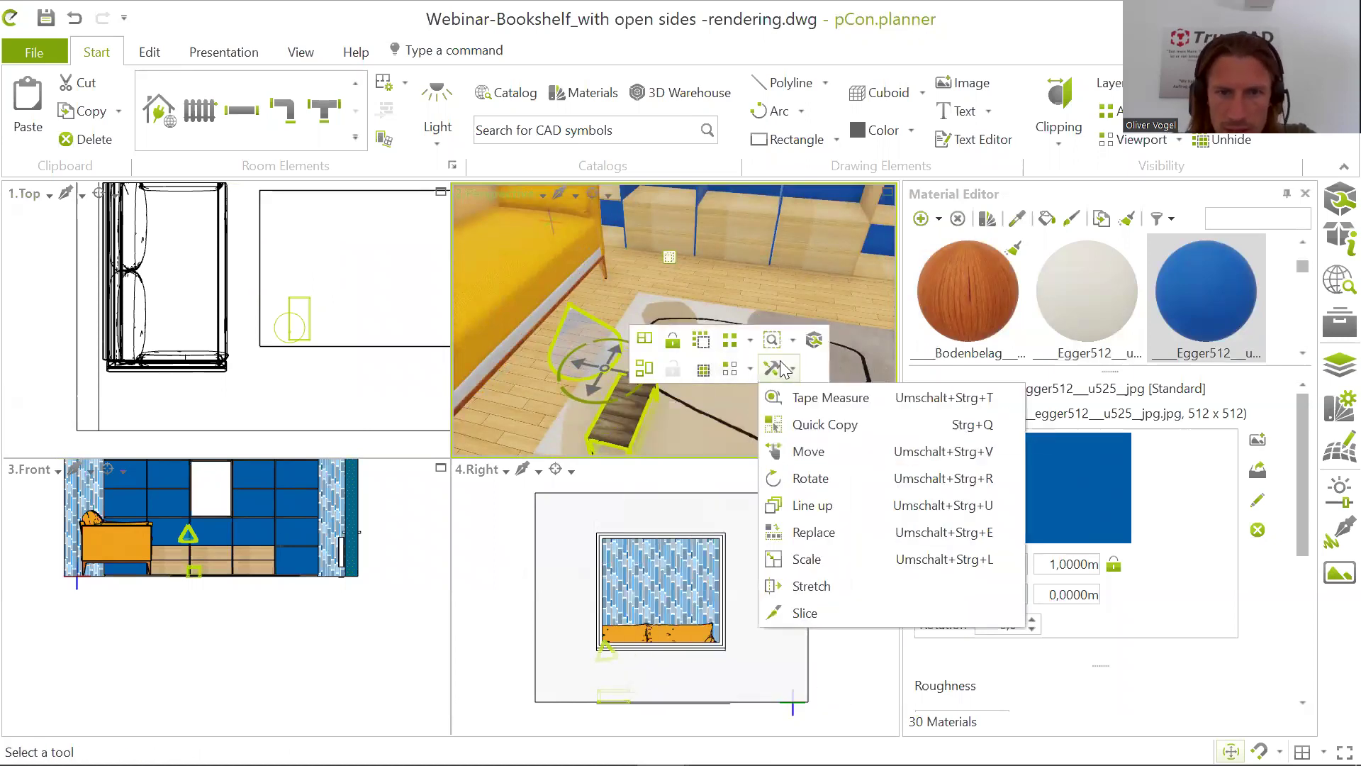
pyautogui.click(835, 561)
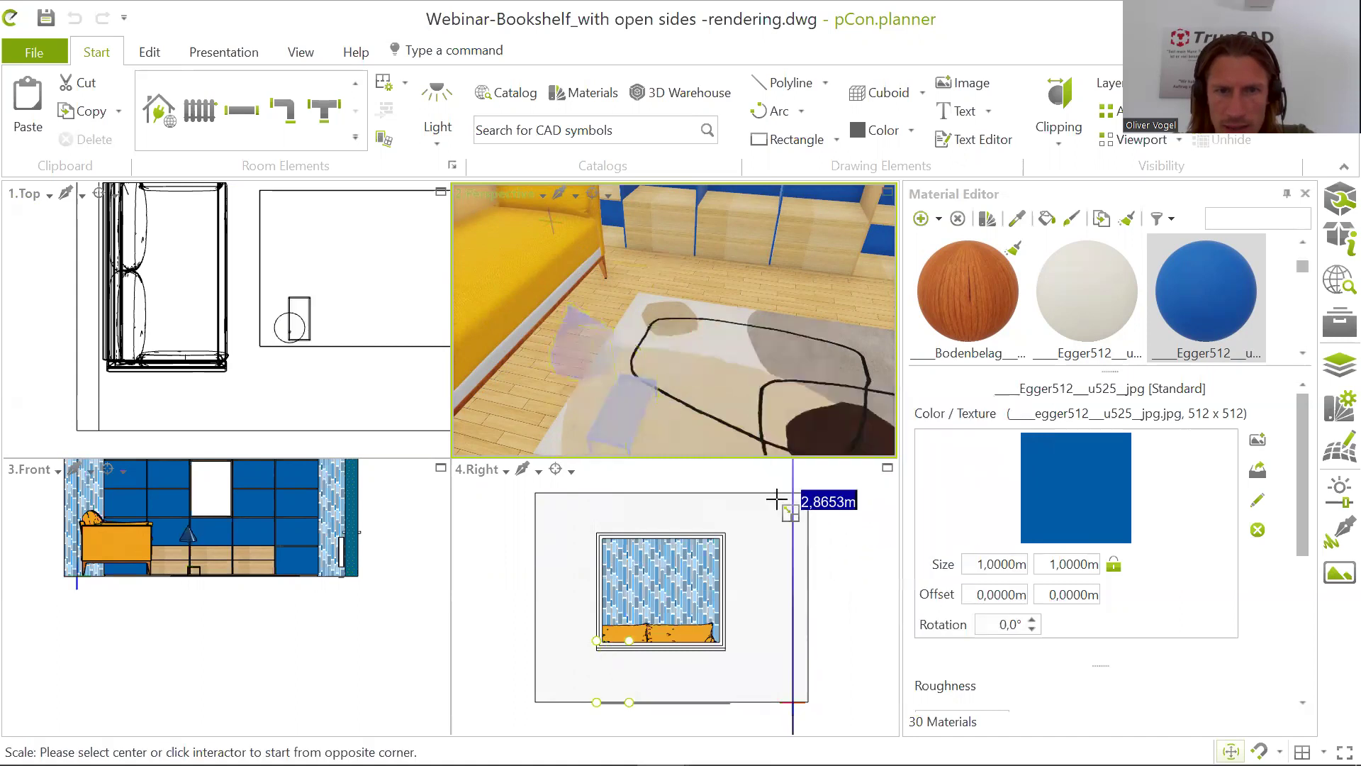
pyautogui.click(652, 269)
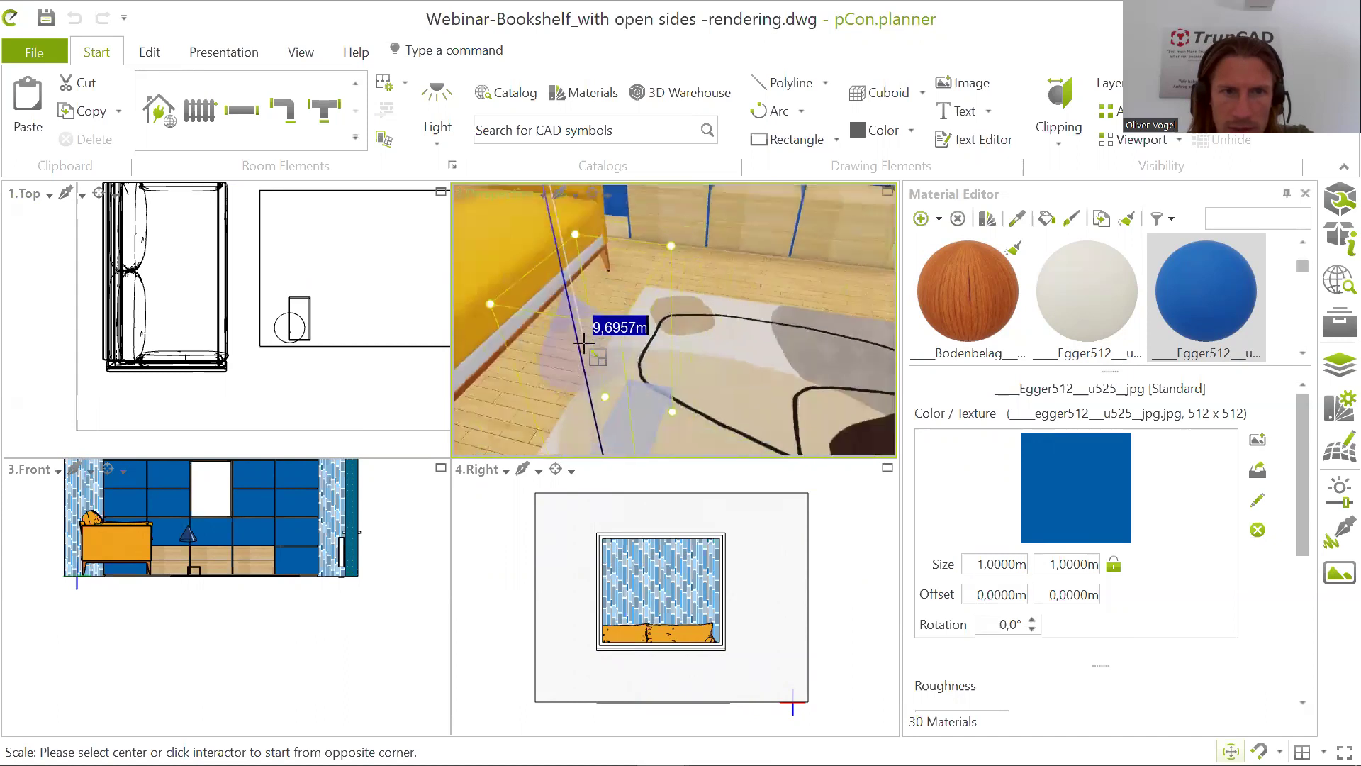
pyautogui.click(574, 321)
pyautogui.scroll(2, 574, 319)
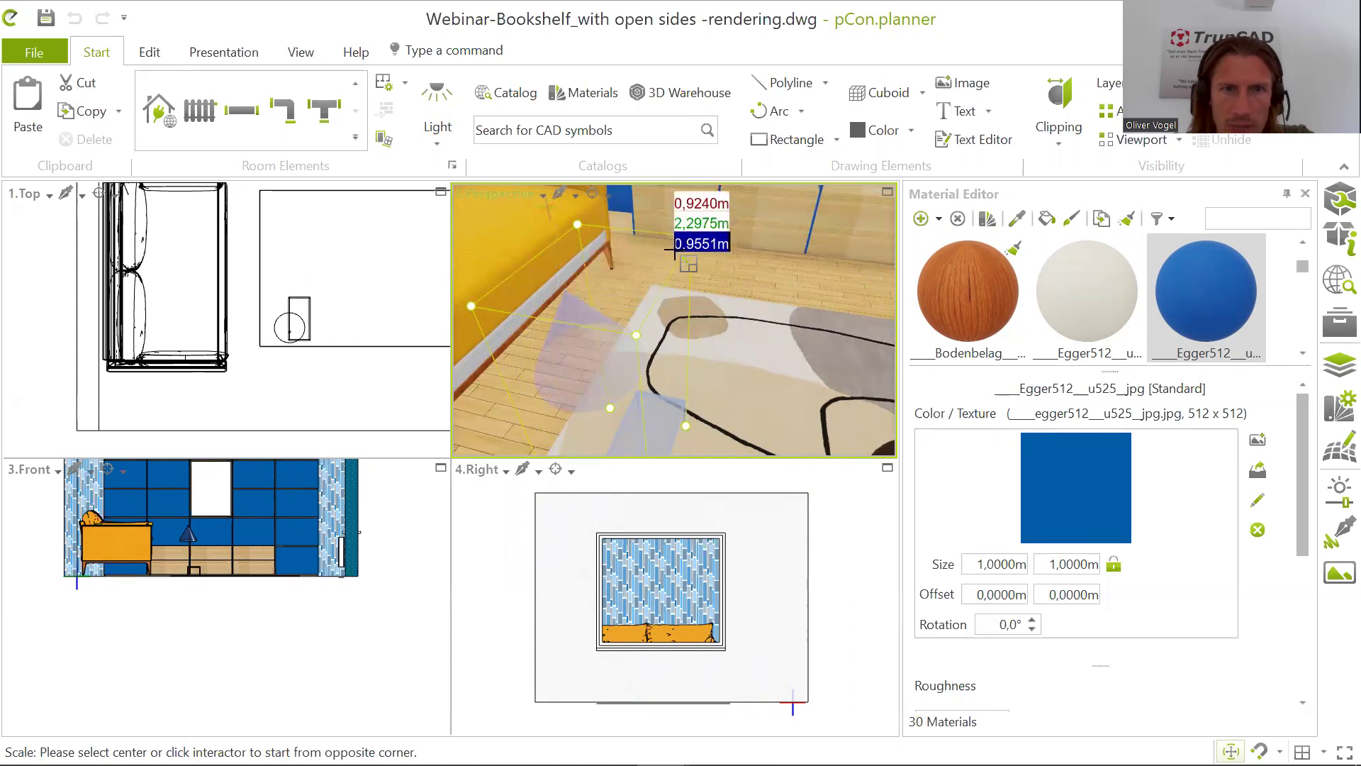
pyautogui.click(688, 239)
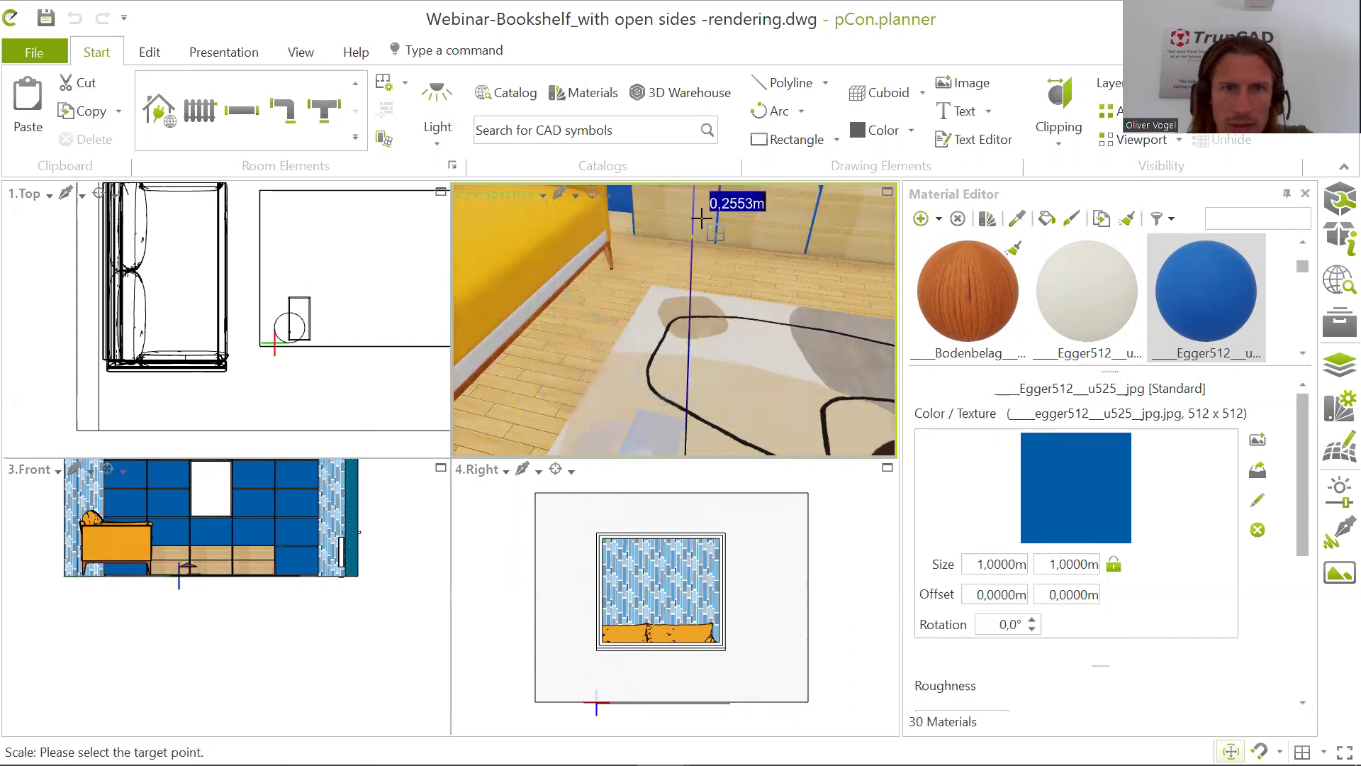
pyautogui.scroll(-3, 700, 252)
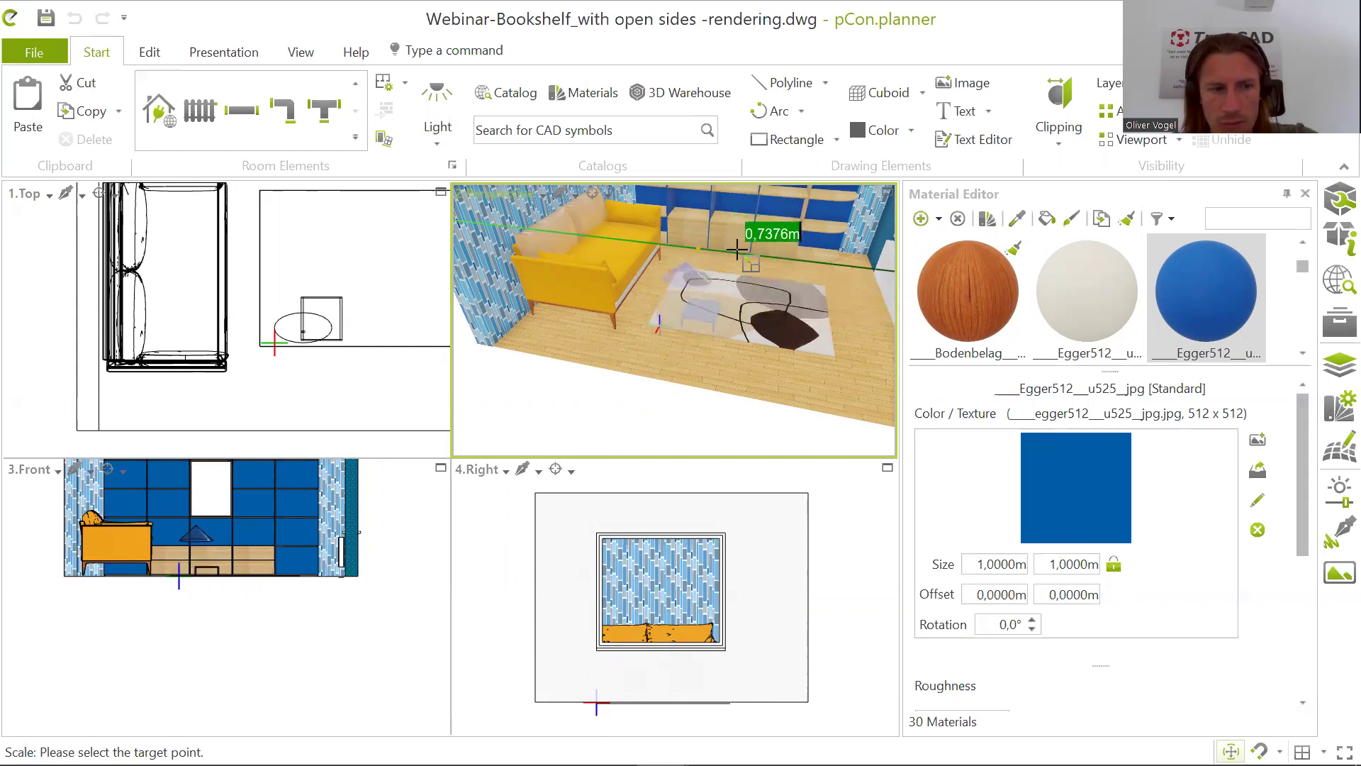
pyautogui.click(735, 248)
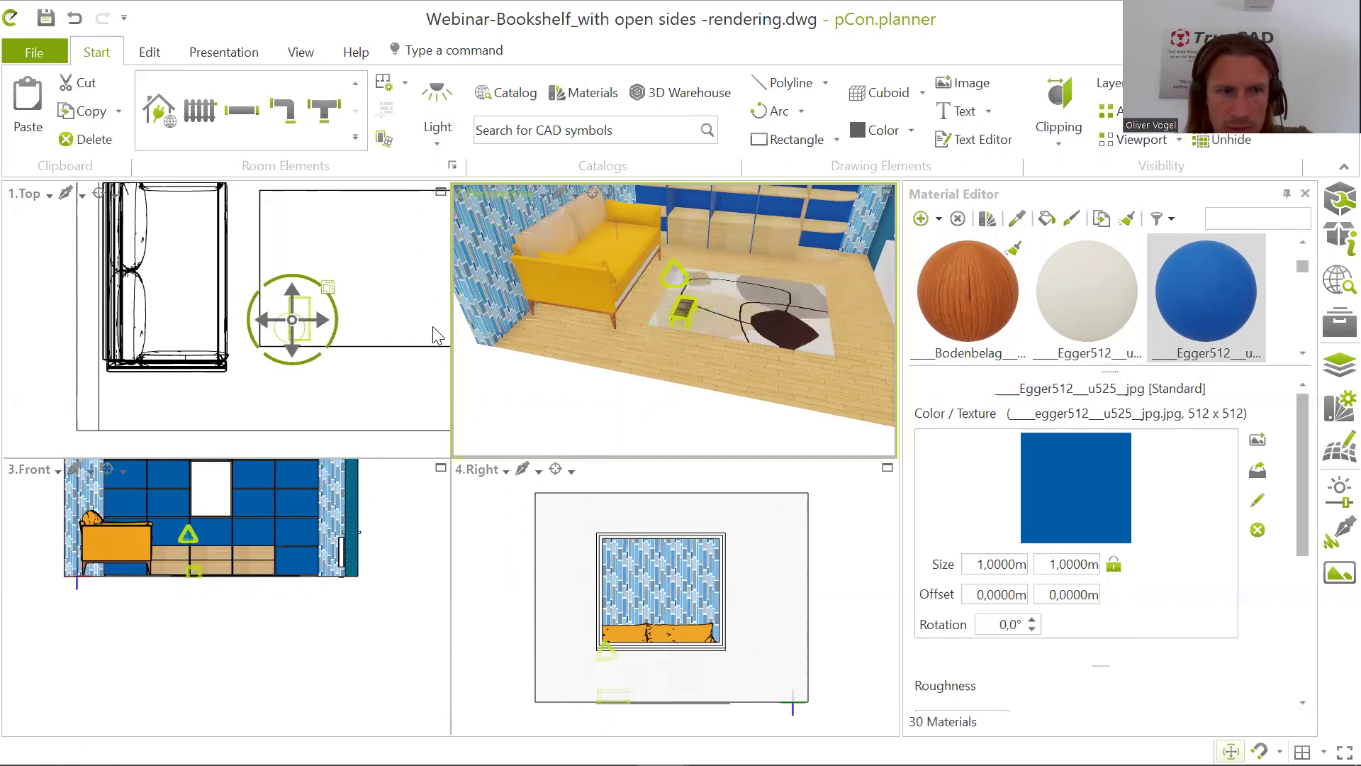
# Step: Delete the imported sofa table from the rug
pyautogui.scroll(5, 682, 317)
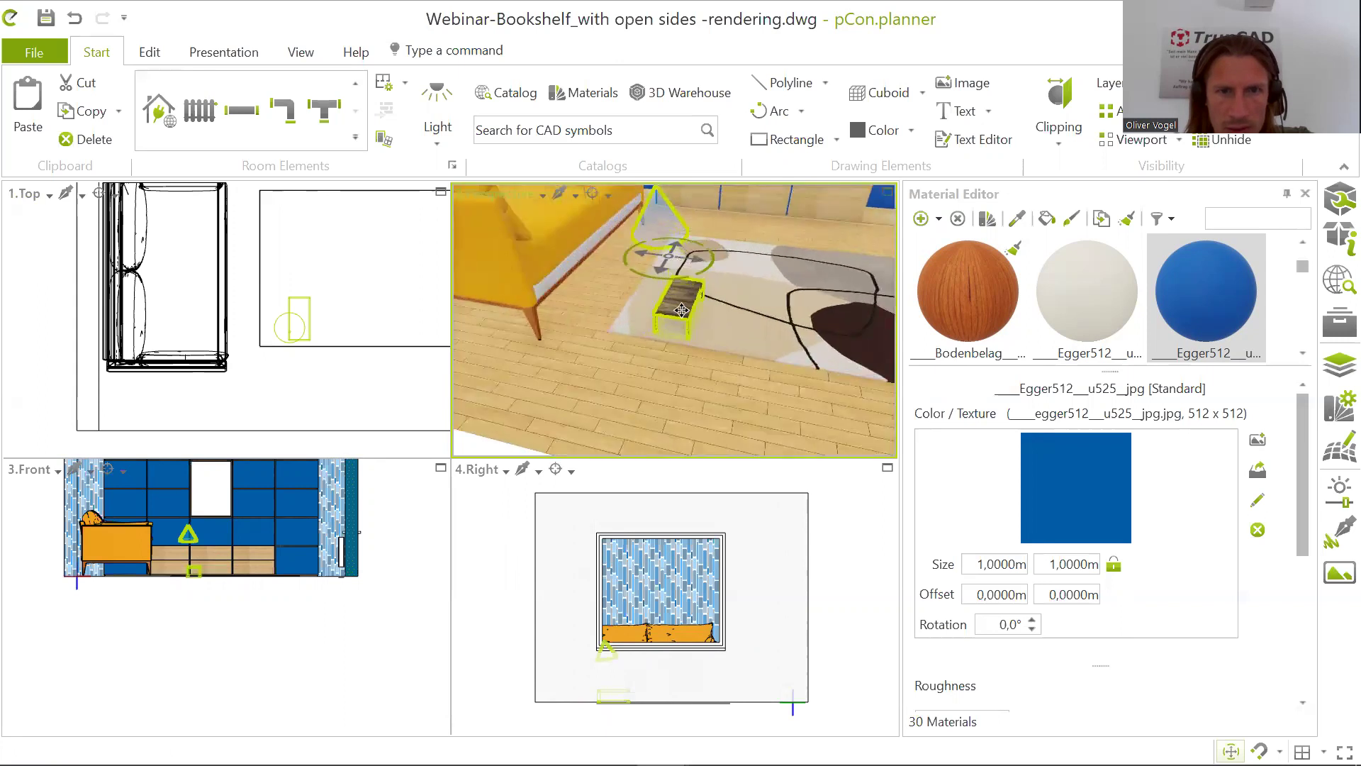
pyautogui.rightClick(682, 309)
pyautogui.click(734, 405)
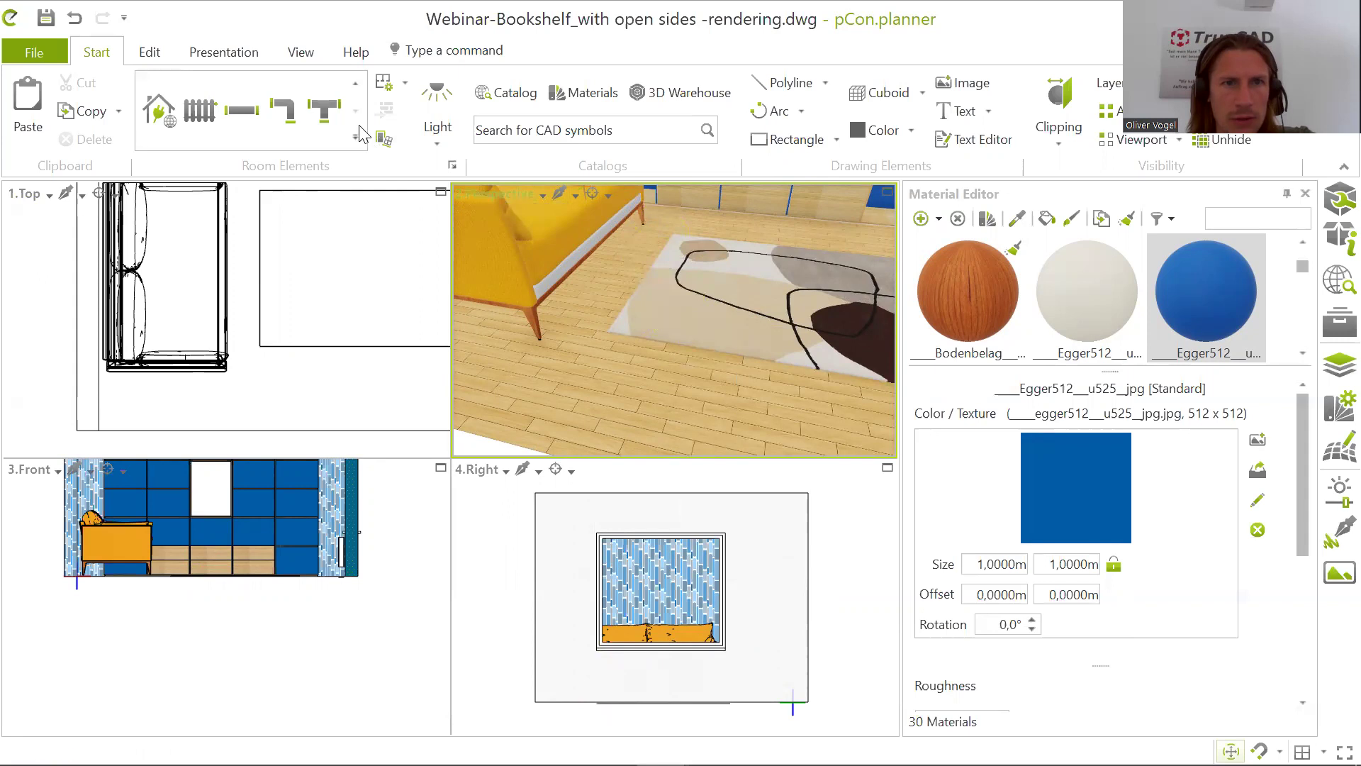
# Step: Reopen the 3D Warehouse catalog, close the displayed table's details and browse the sofa table results for another model
pyautogui.click(666, 92)
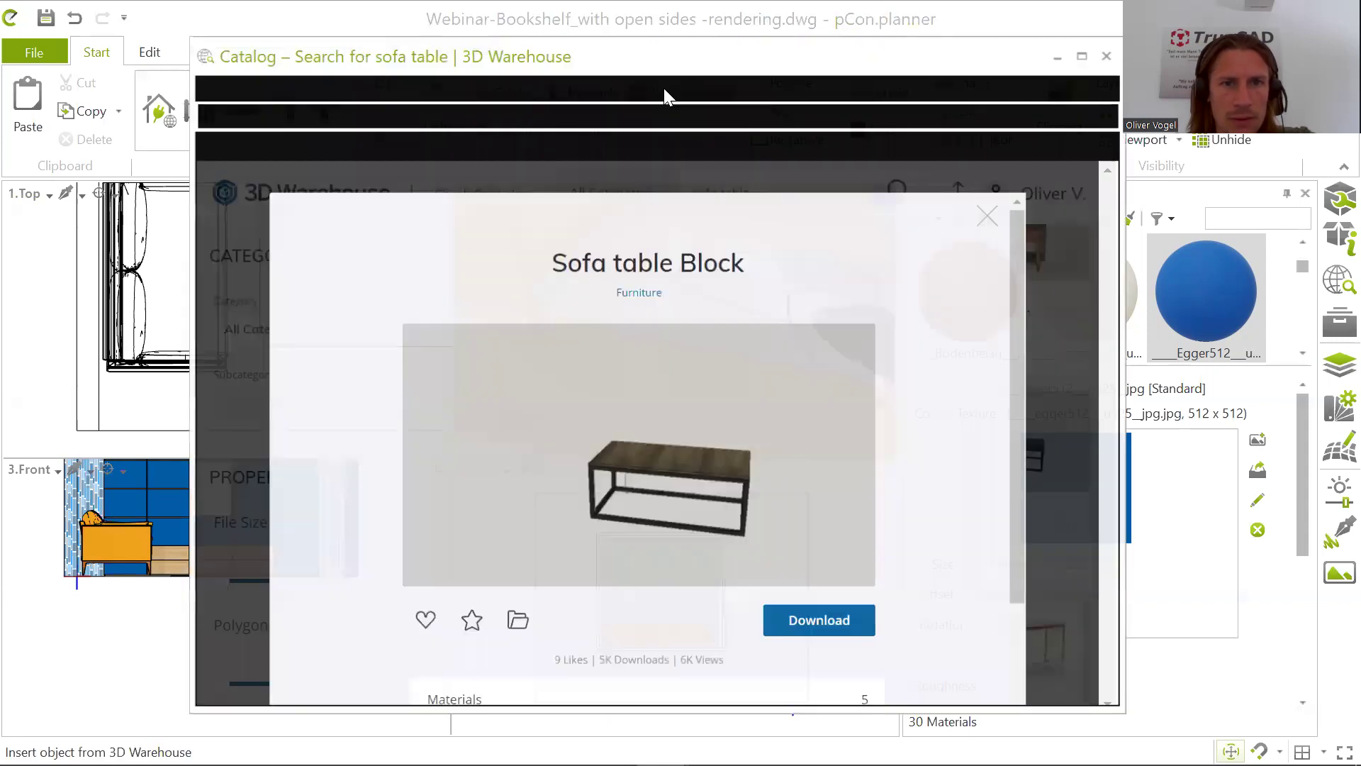
pyautogui.click(976, 209)
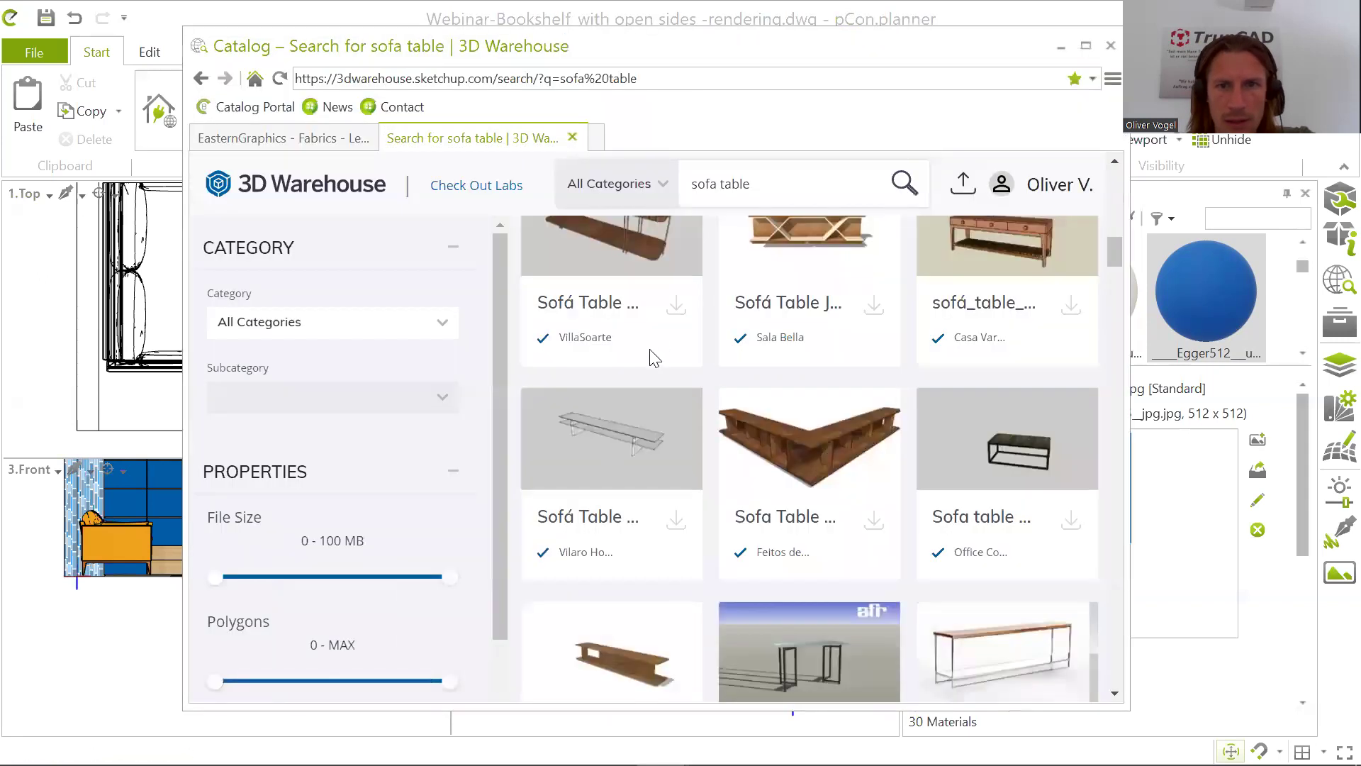
pyautogui.scroll(-3, 959, 357)
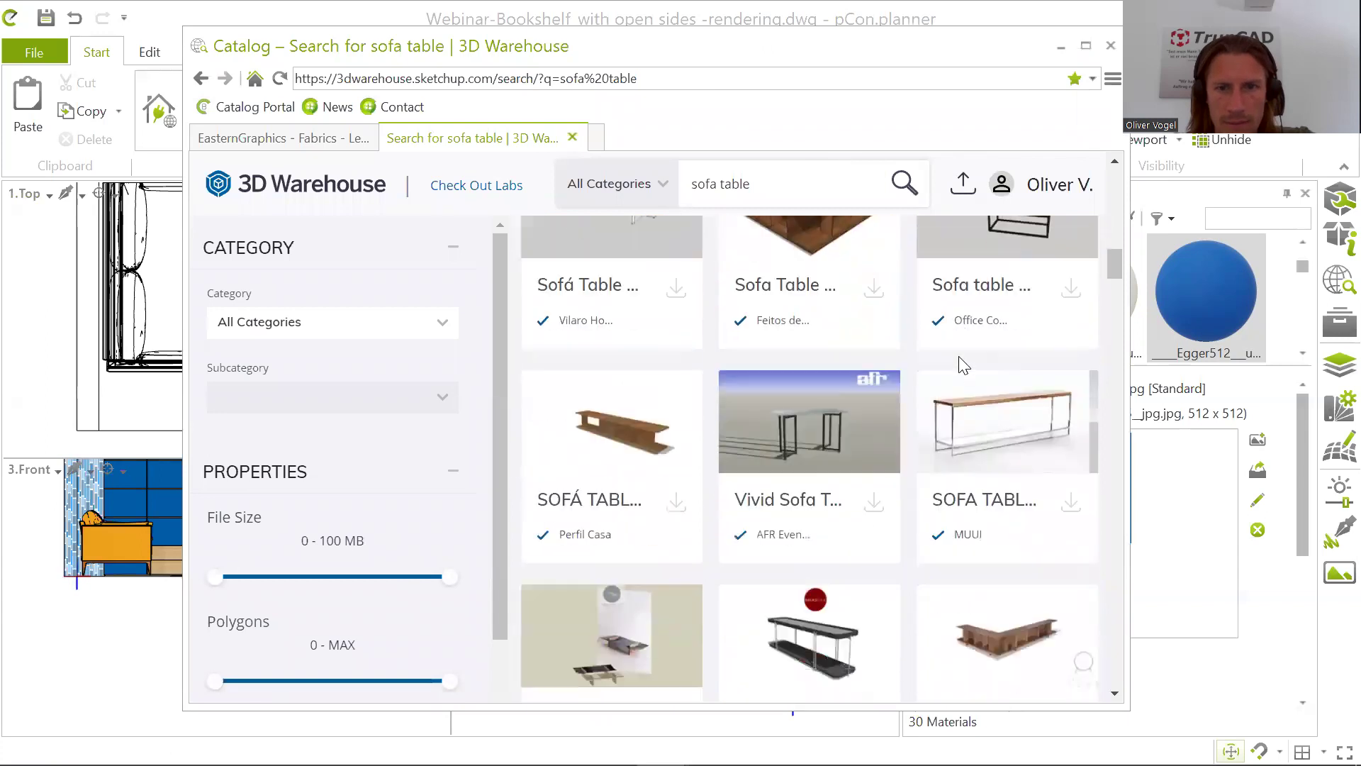
pyautogui.scroll(-4, 889, 387)
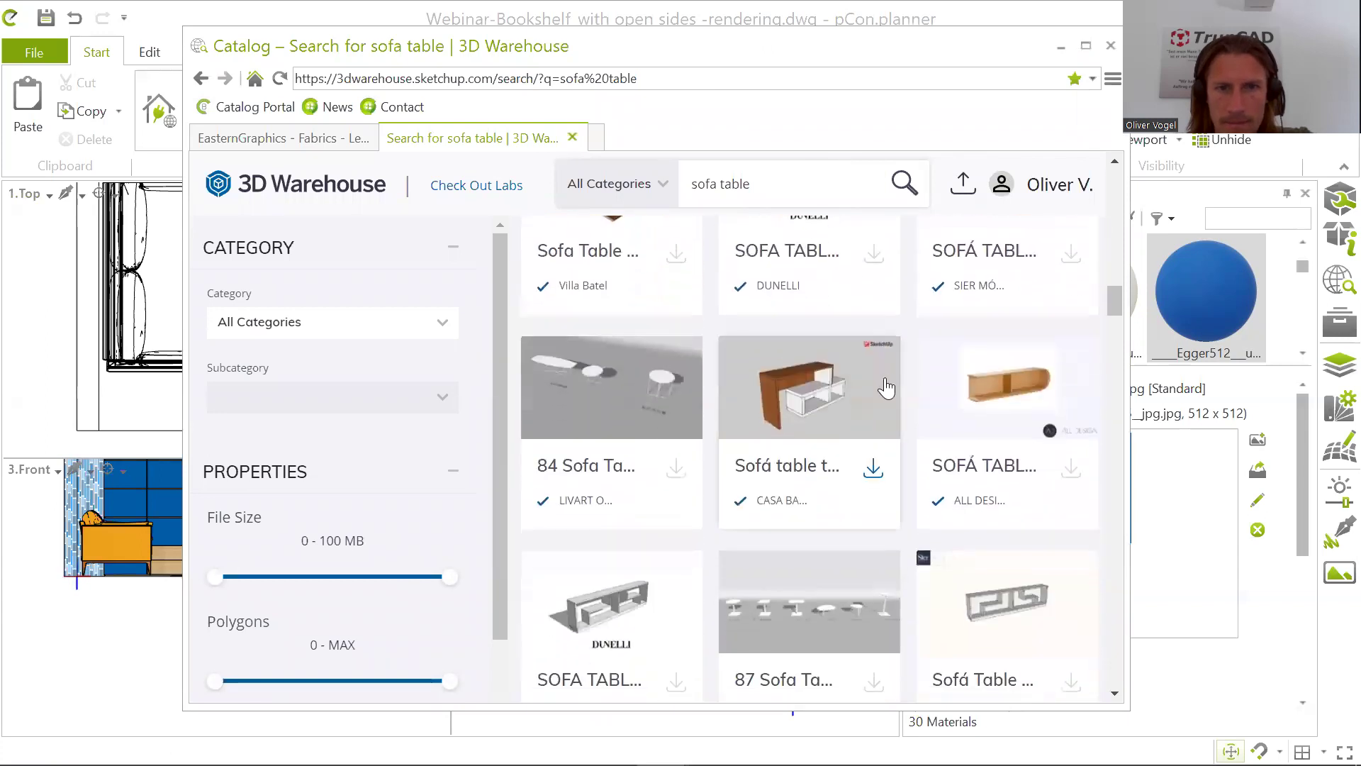
pyautogui.scroll(-3, 888, 387)
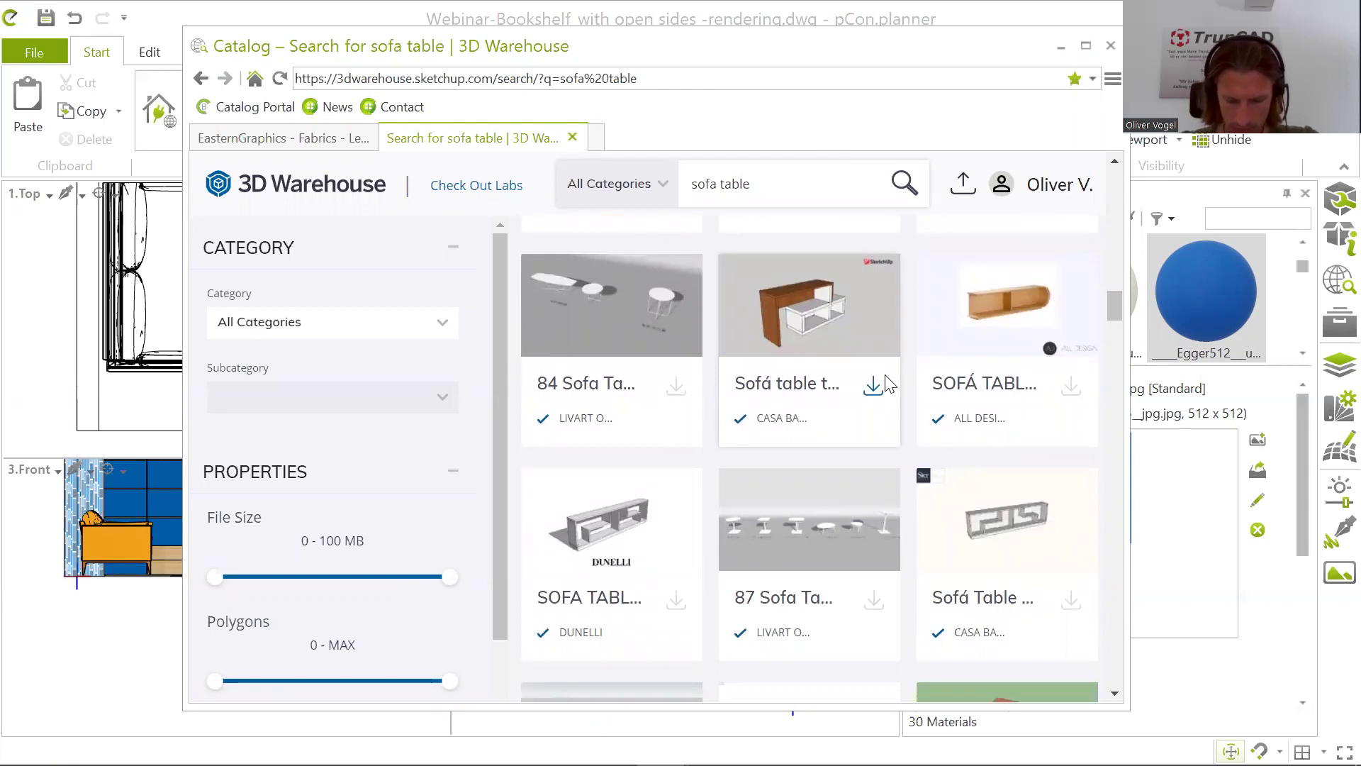
pyautogui.scroll(-13, 880, 509)
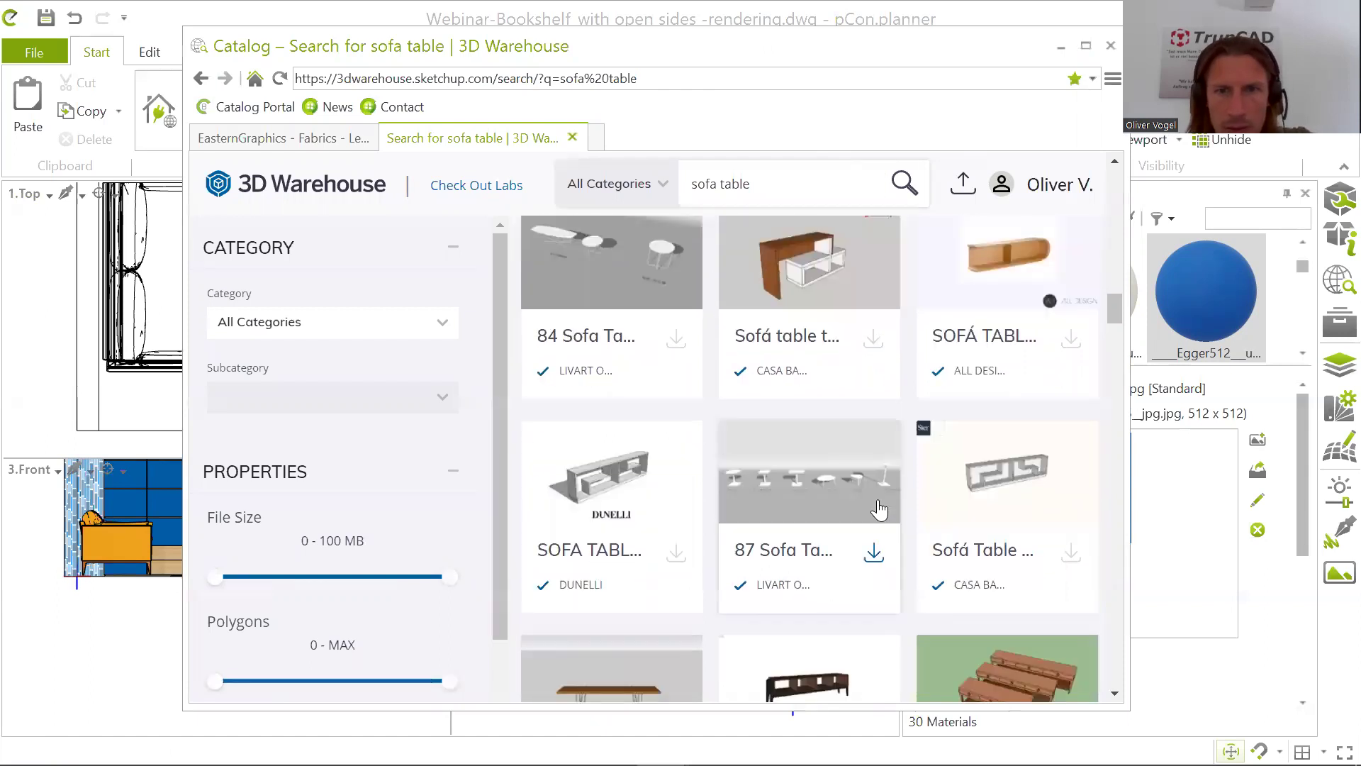
pyautogui.scroll(-12, 879, 509)
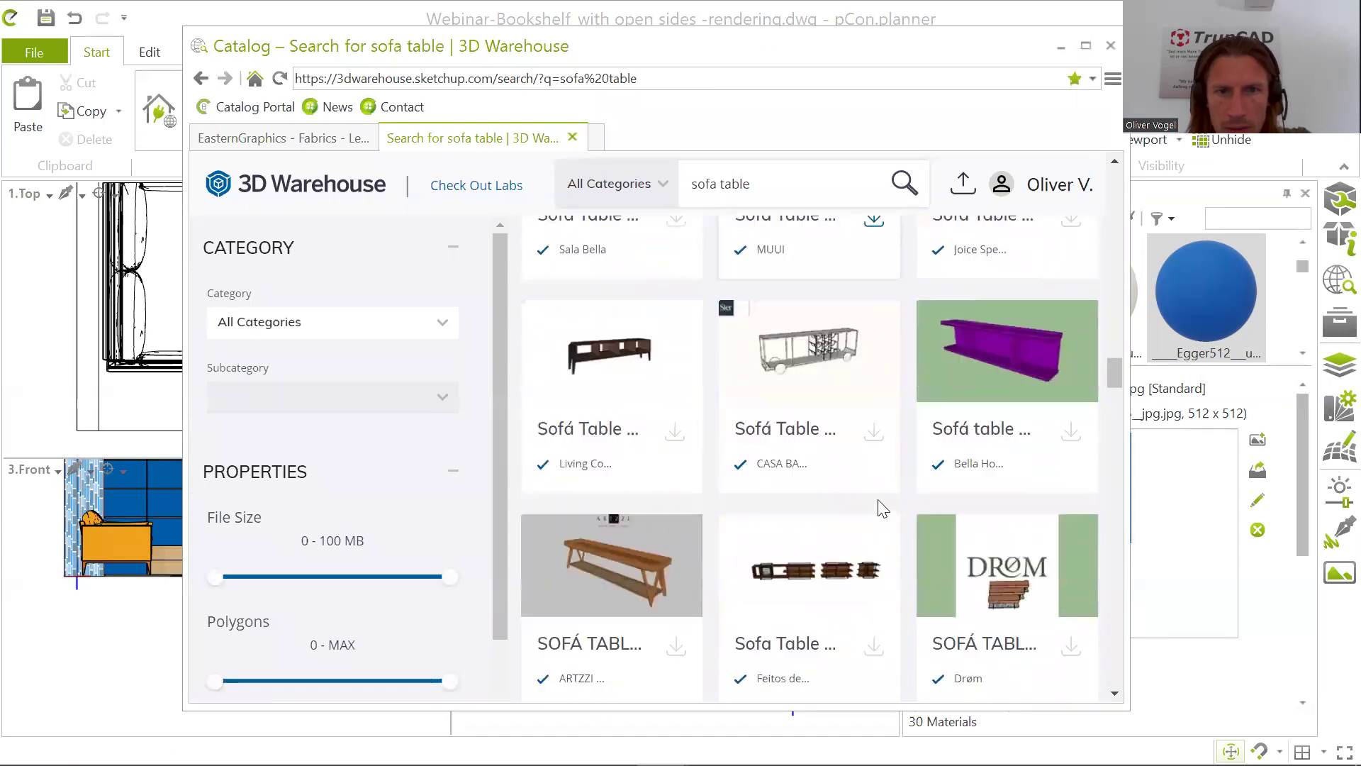
pyautogui.scroll(-12, 879, 509)
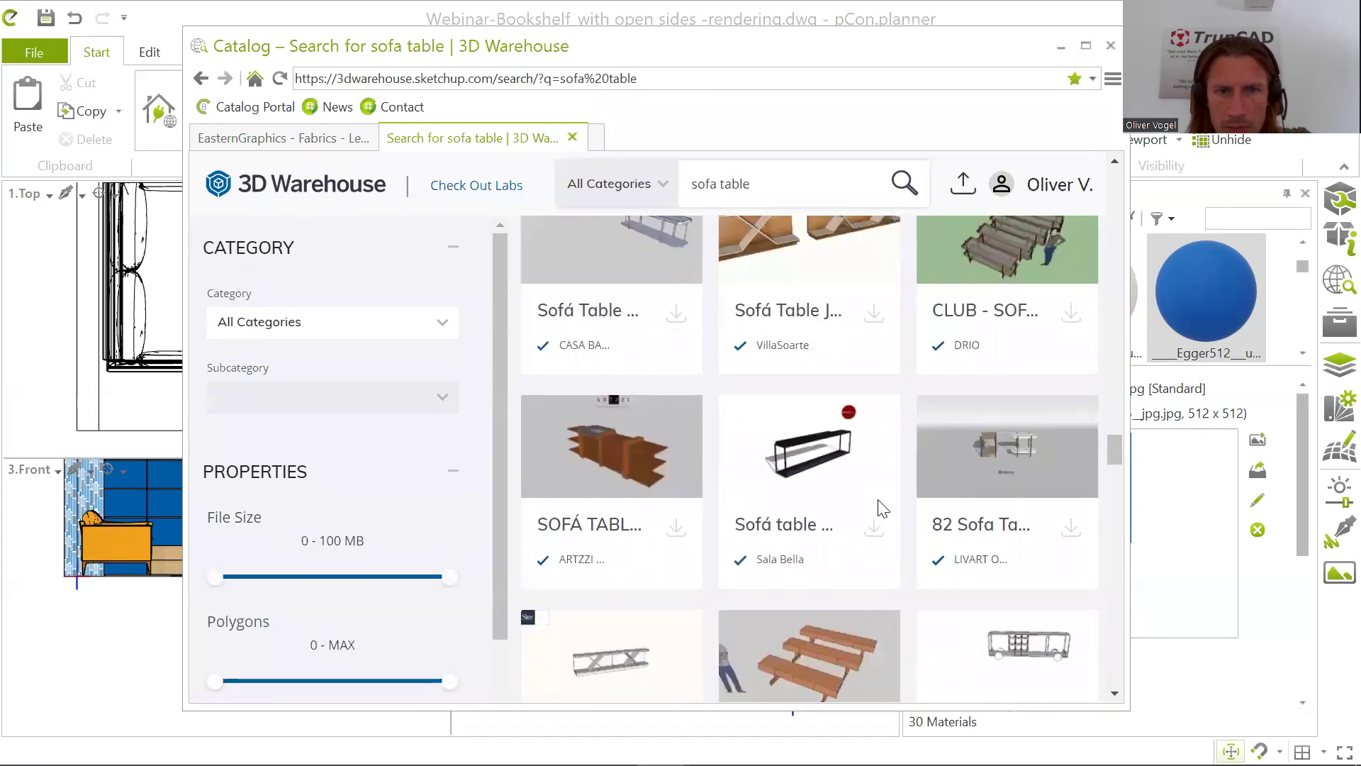
pyautogui.scroll(-12, 880, 509)
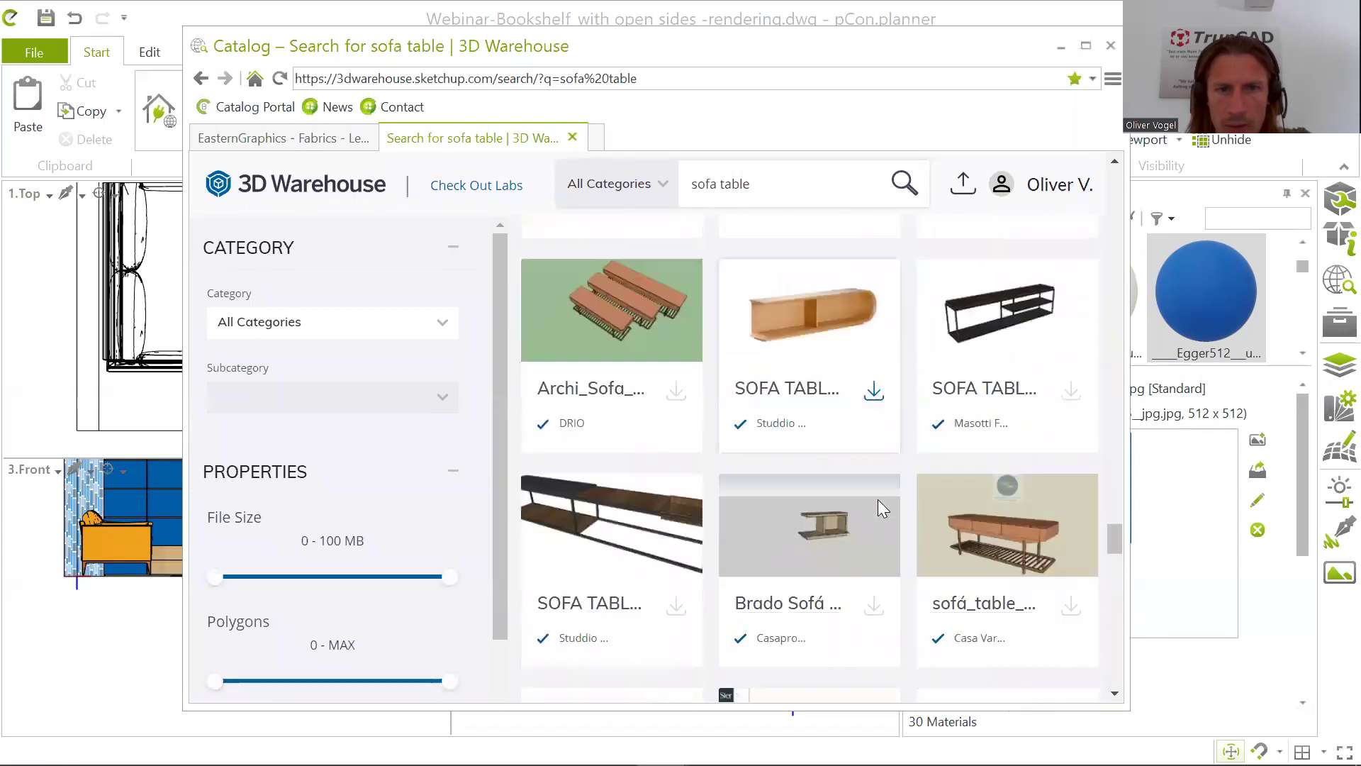
pyautogui.scroll(-12, 879, 509)
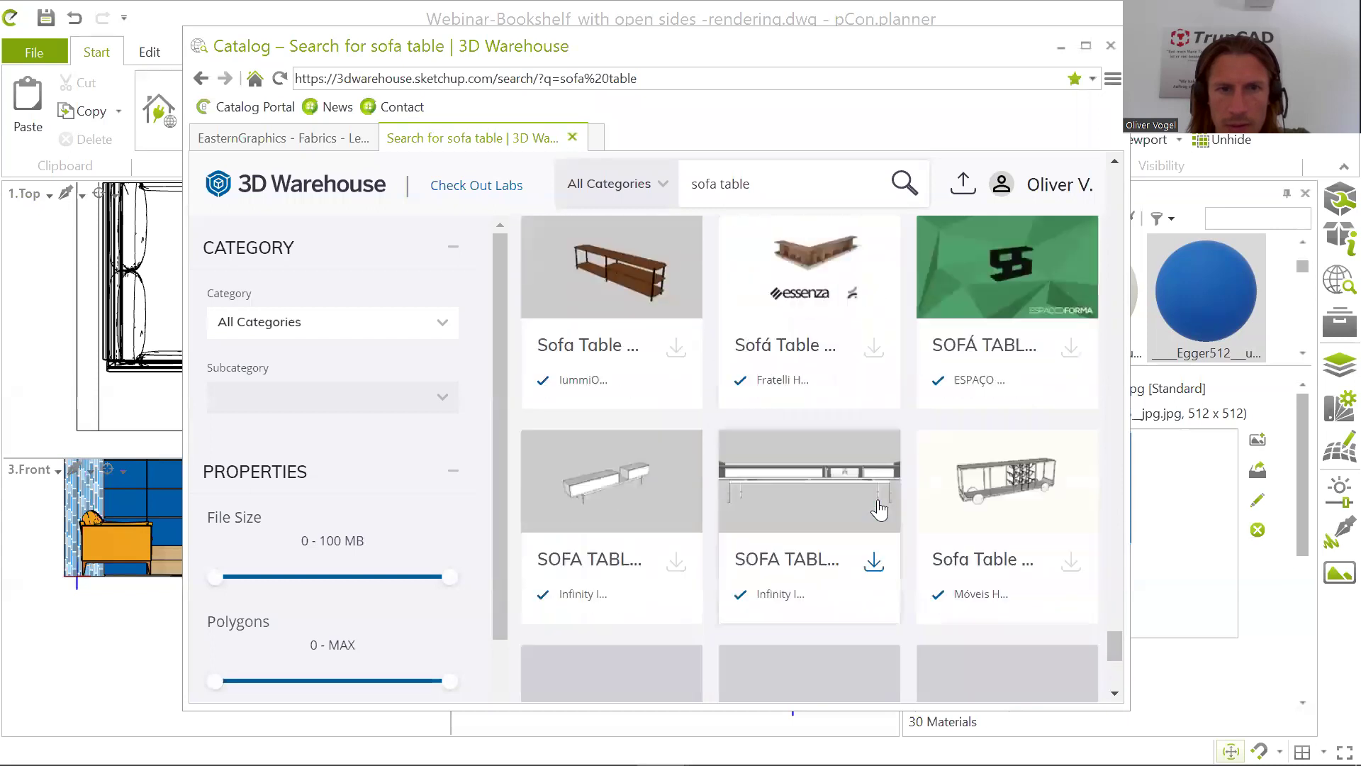
pyautogui.scroll(-12, 879, 509)
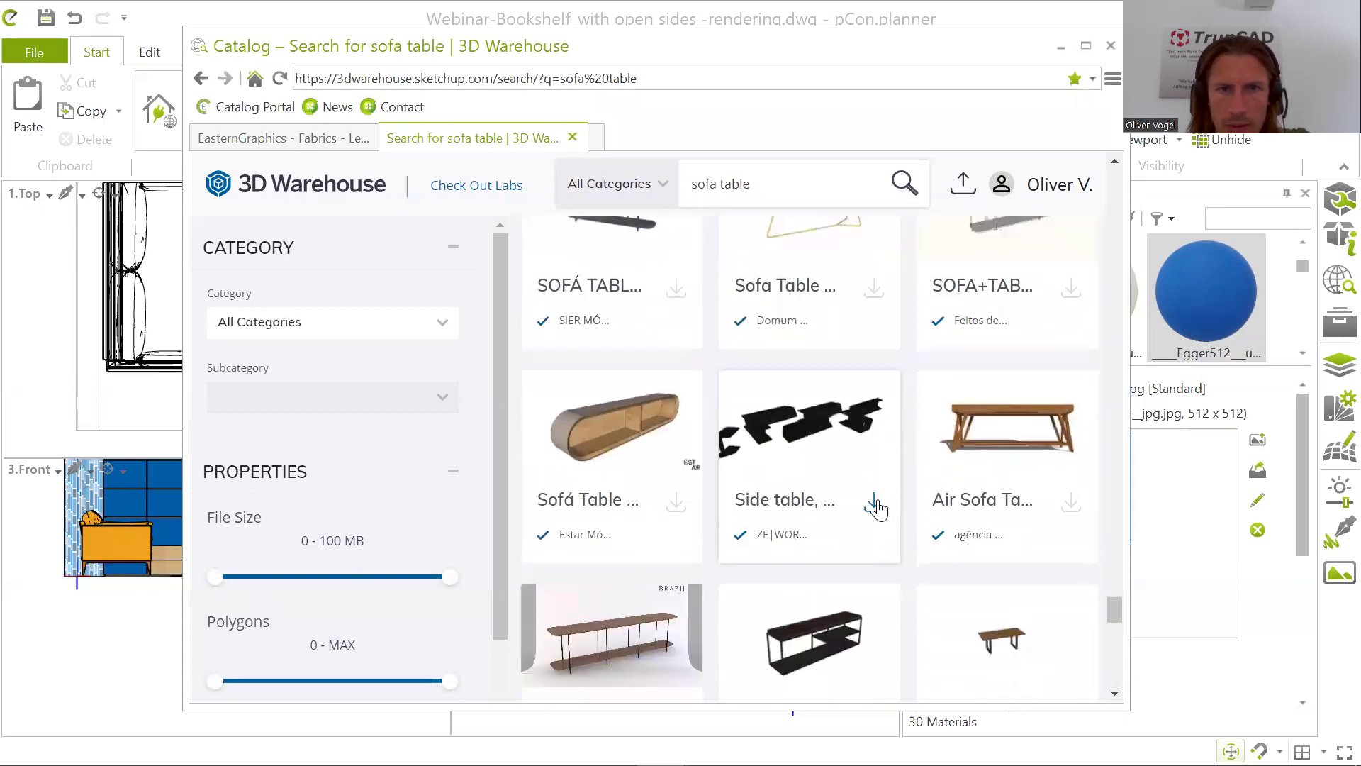
pyautogui.scroll(-5, 879, 509)
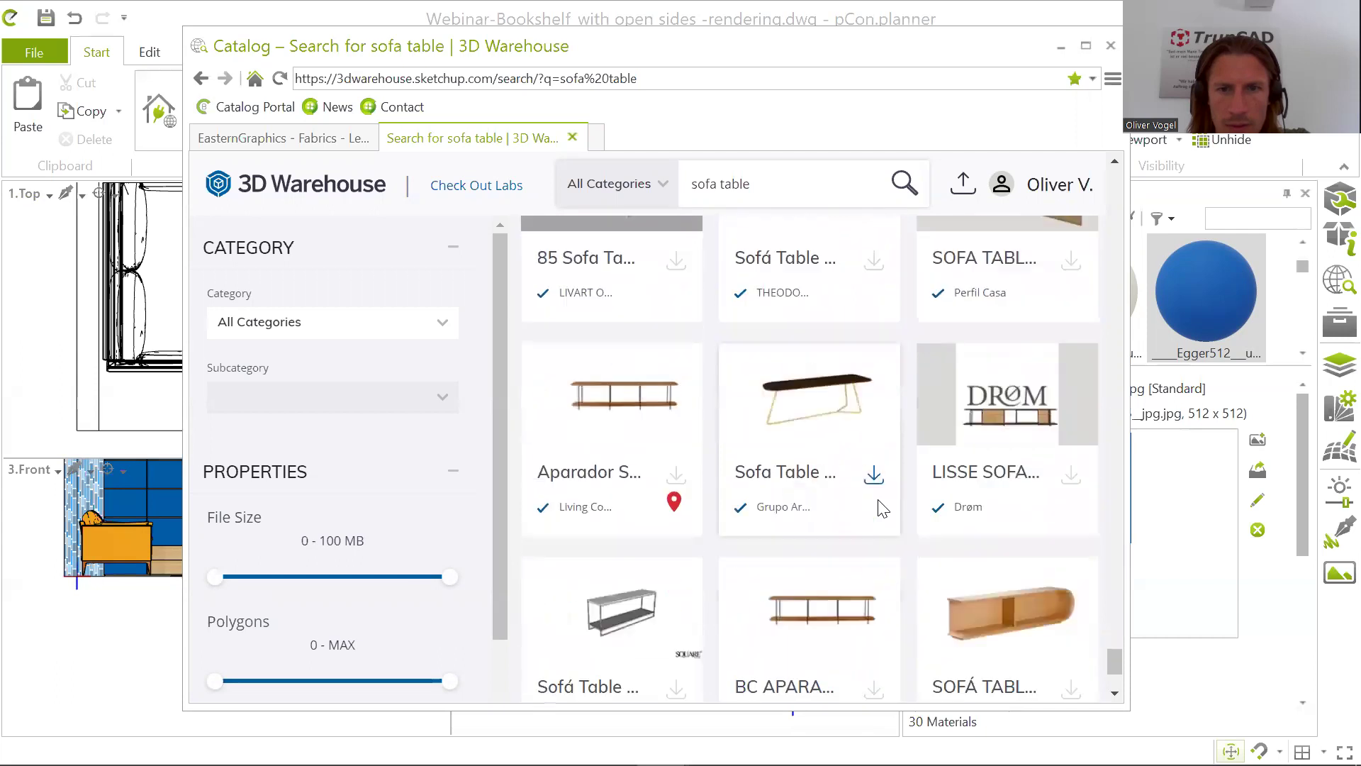
pyautogui.scroll(-1, 705, 556)
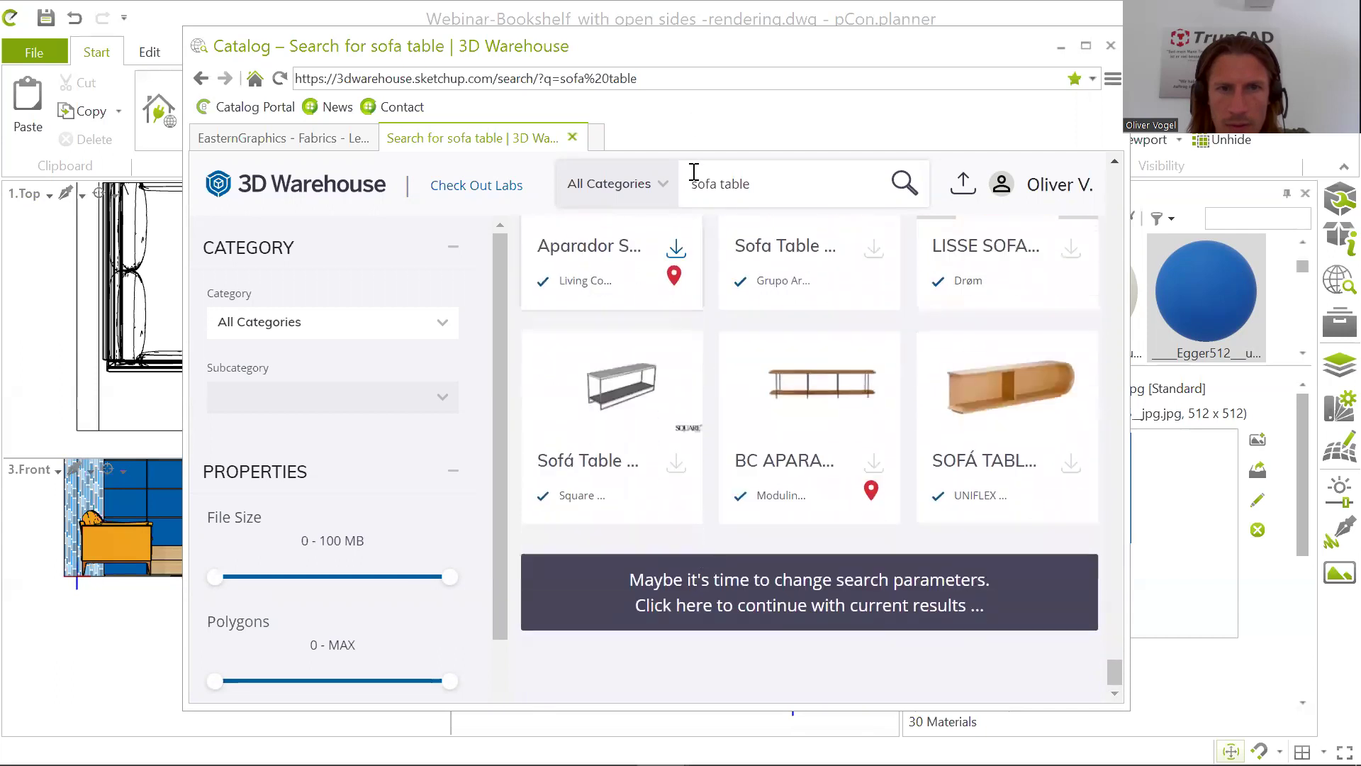
# Step: Search 3D Warehouse for "couch table" and look through the results for a suitable table
pyautogui.write('co')
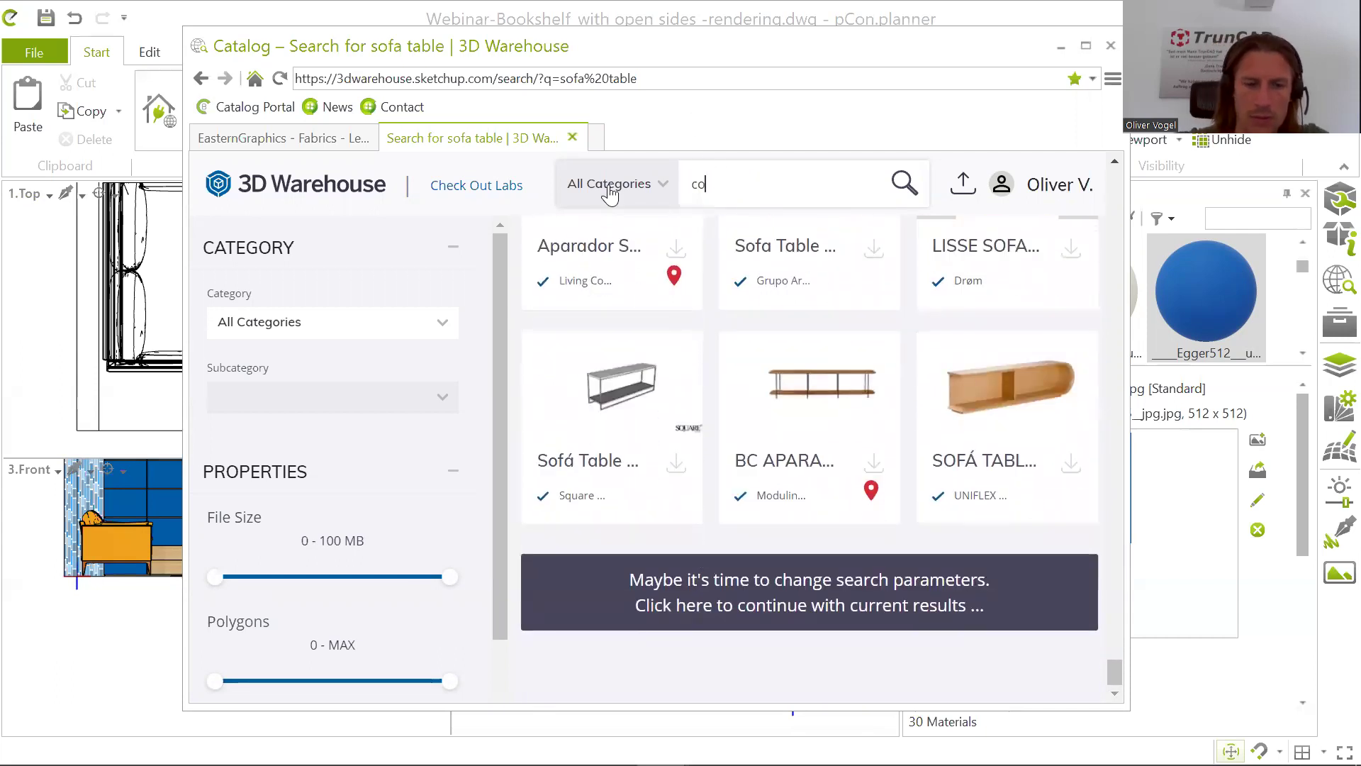
pyautogui.write('uch ta')
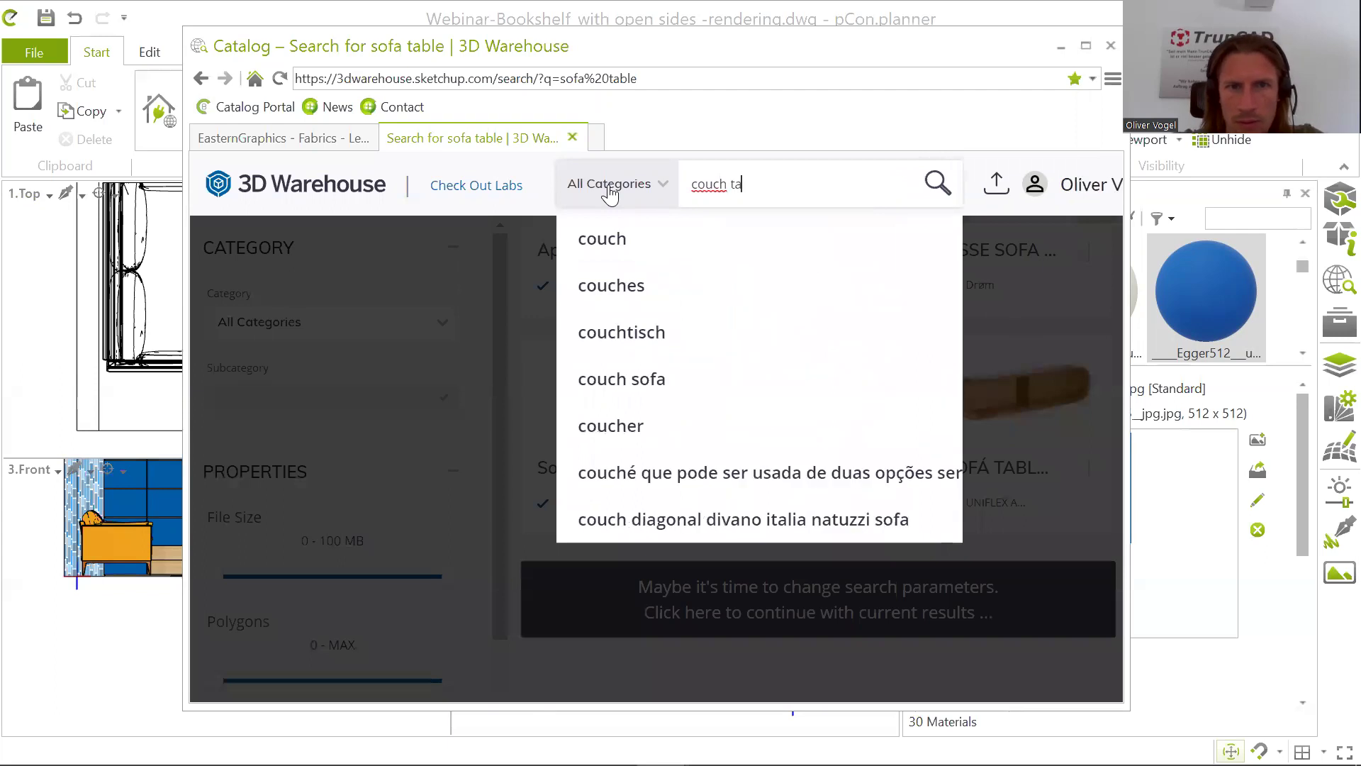
pyautogui.write('ble')
pyautogui.press('Return')
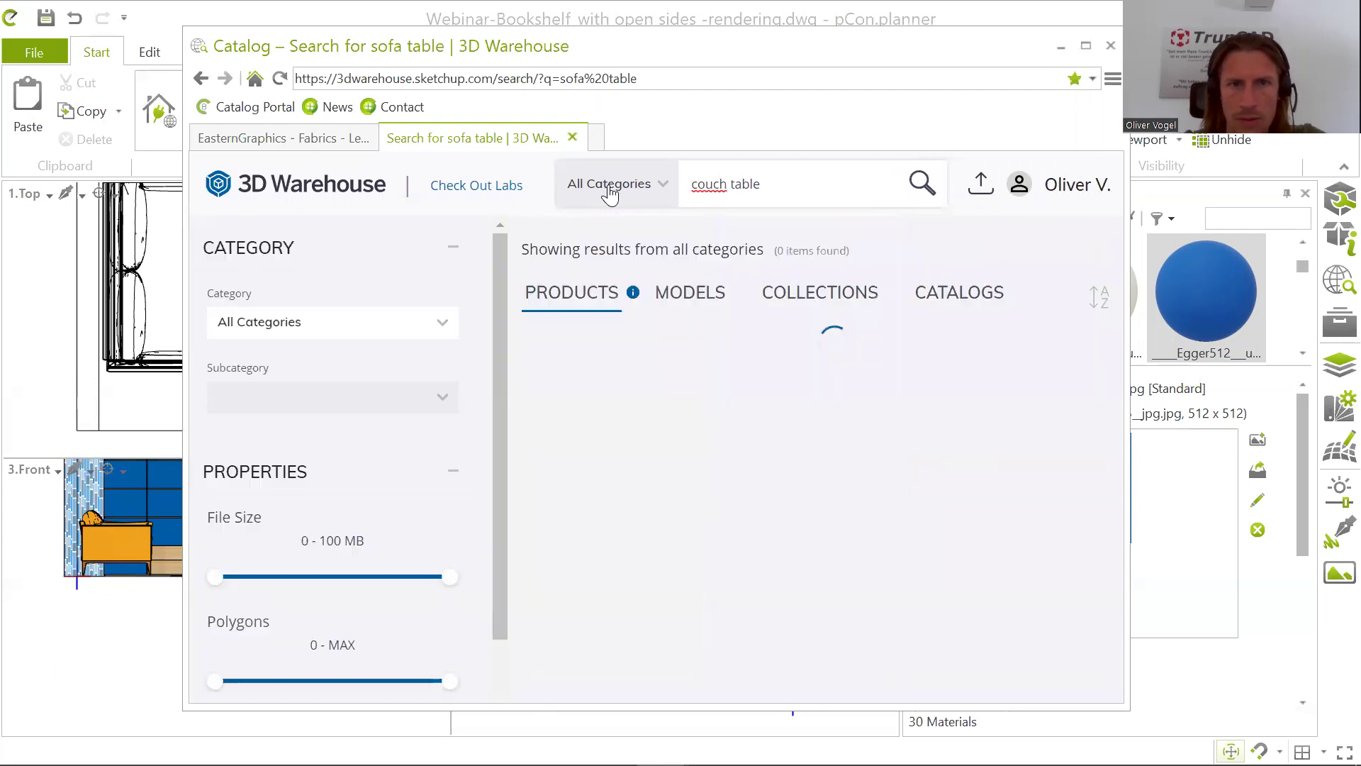
pyautogui.scroll(-10, 926, 510)
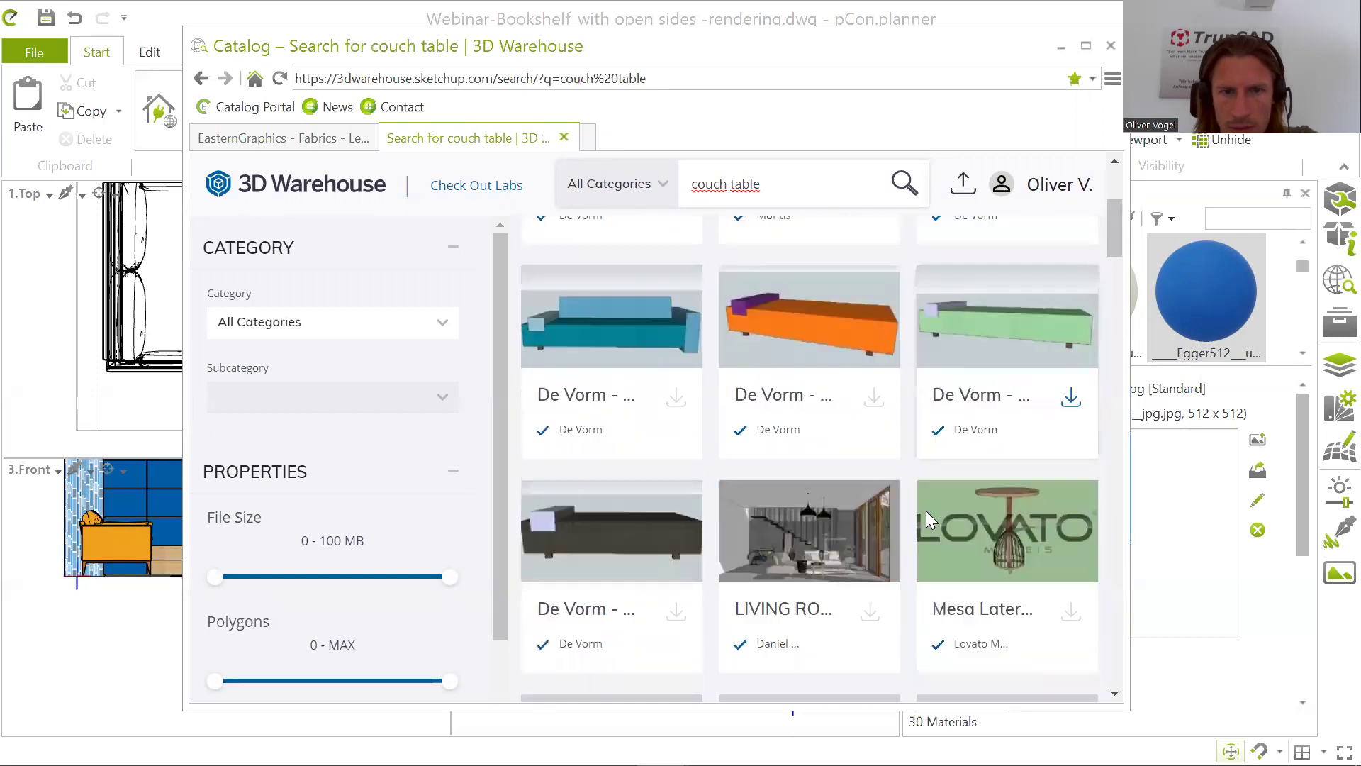
pyautogui.scroll(5, 926, 521)
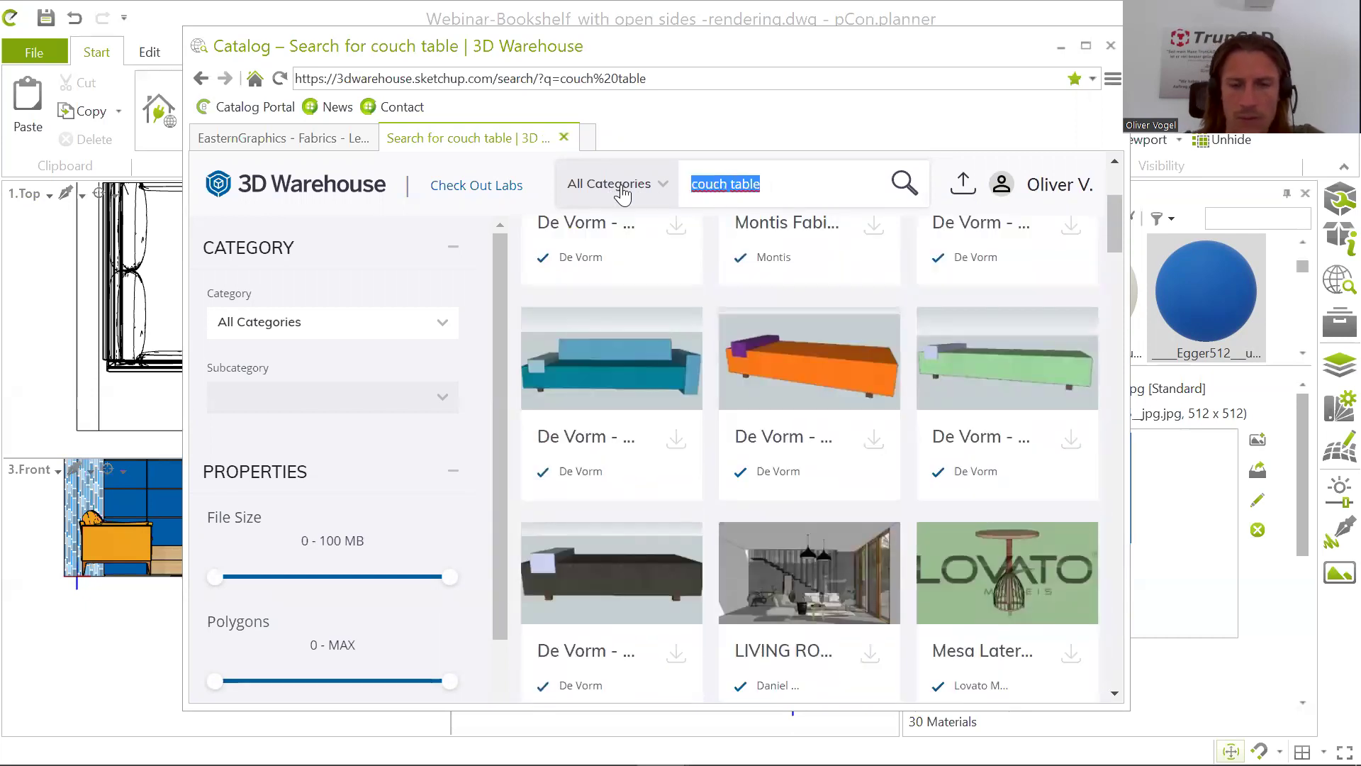
# Step: Search 3D Warehouse for "sofa tables" and look through the product results for a suitable table
pyautogui.write('sofa ta')
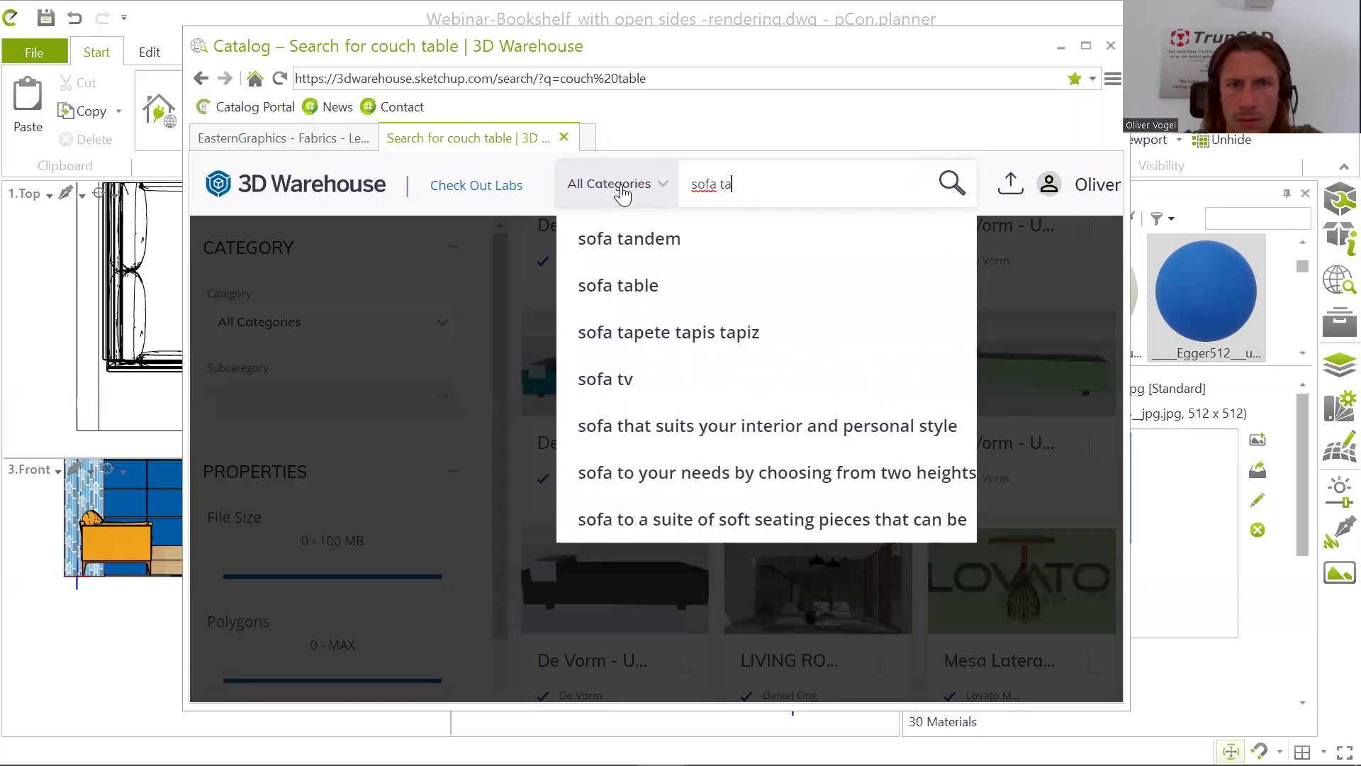
pyautogui.write('ble')
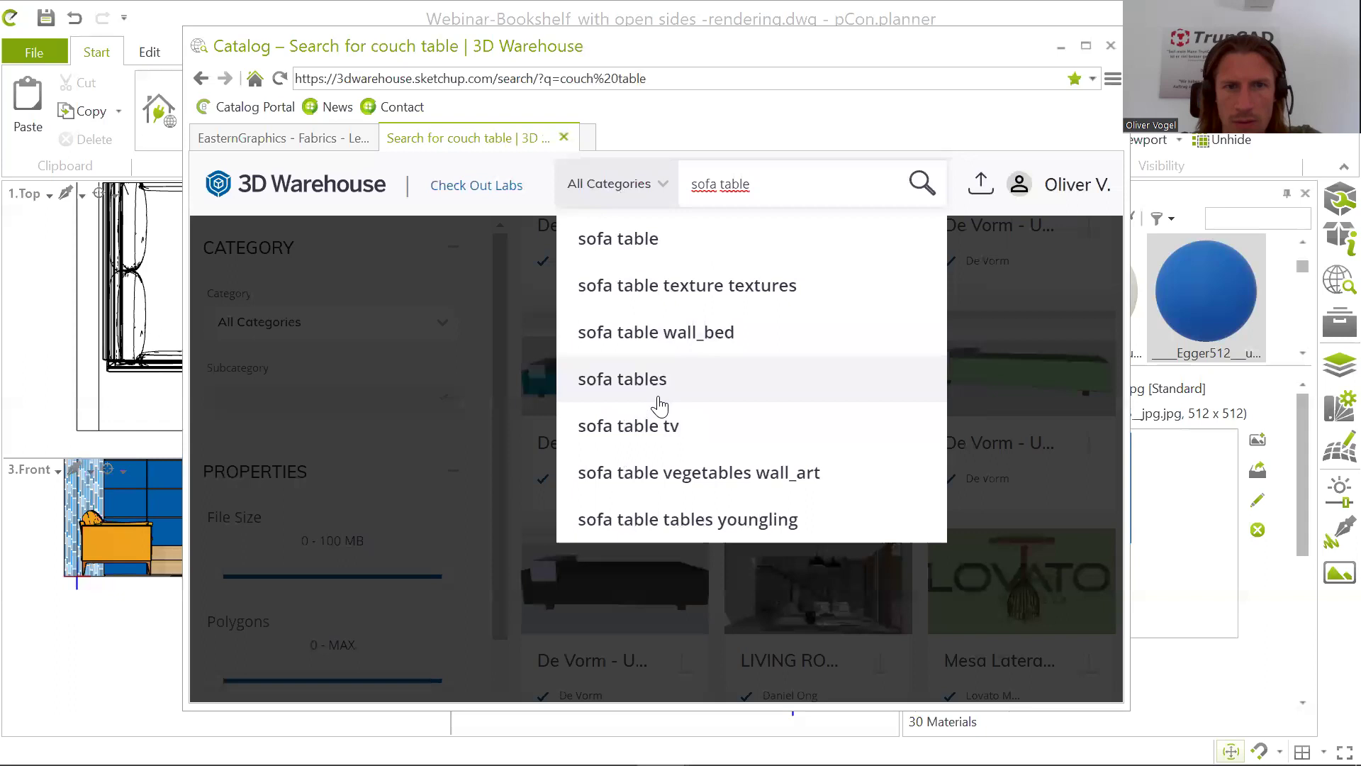
pyautogui.press('Return')
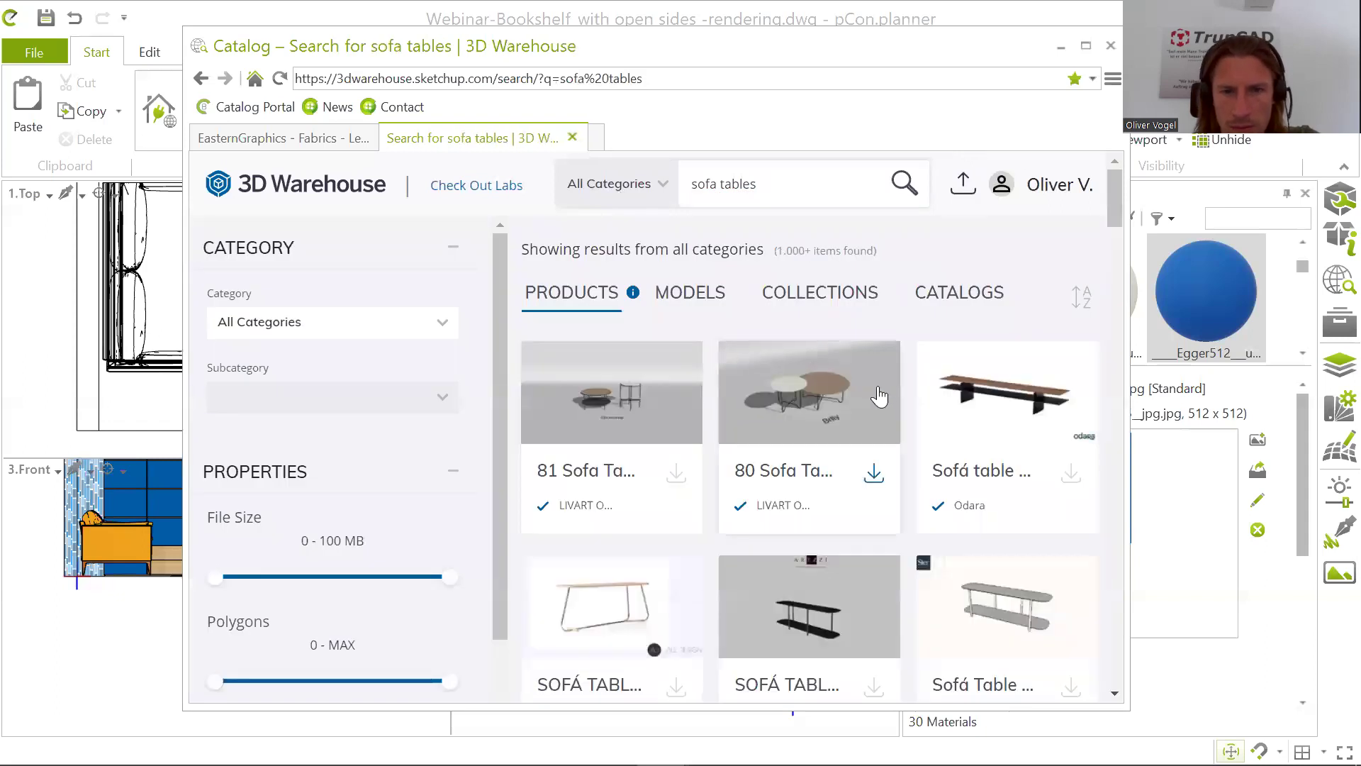
pyautogui.scroll(-6, 866, 380)
pyautogui.scroll(-10, 877, 399)
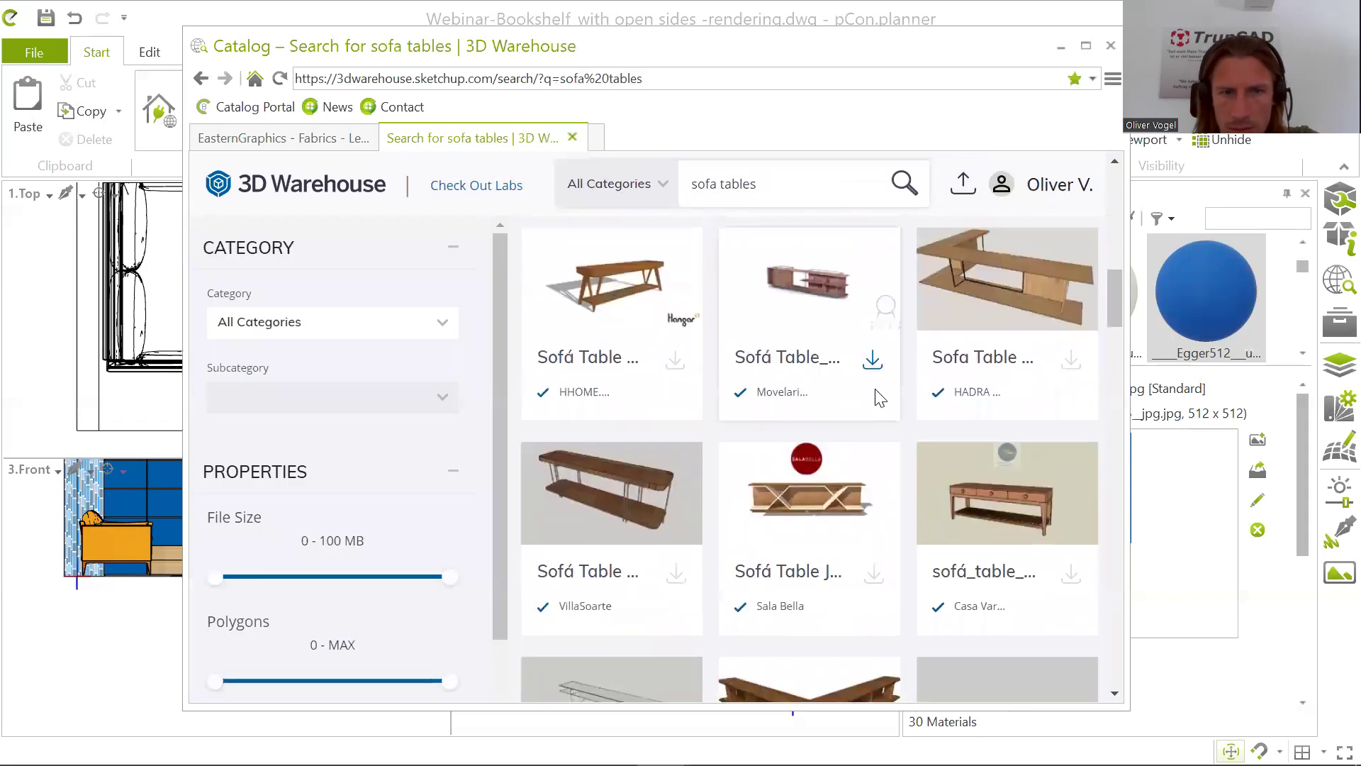
pyautogui.scroll(-13, 876, 399)
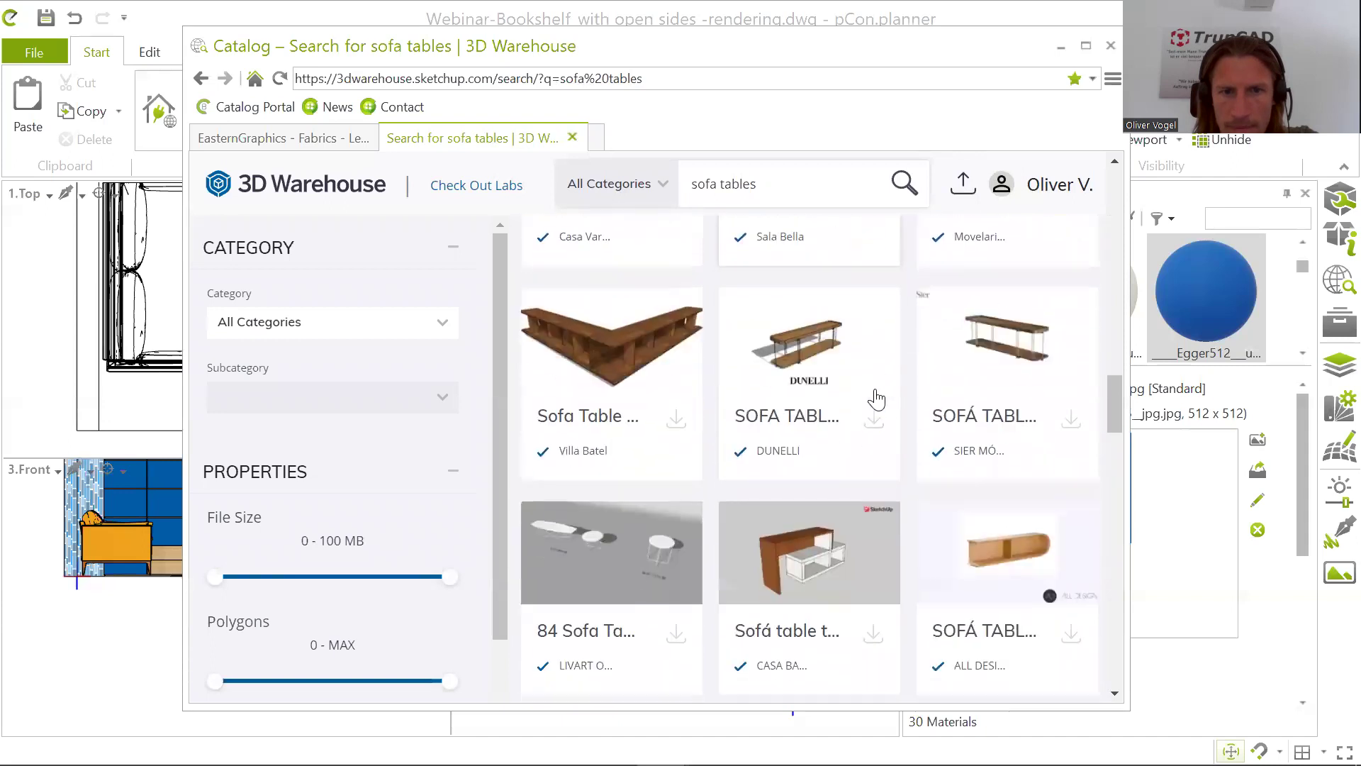
pyautogui.scroll(-12, 876, 399)
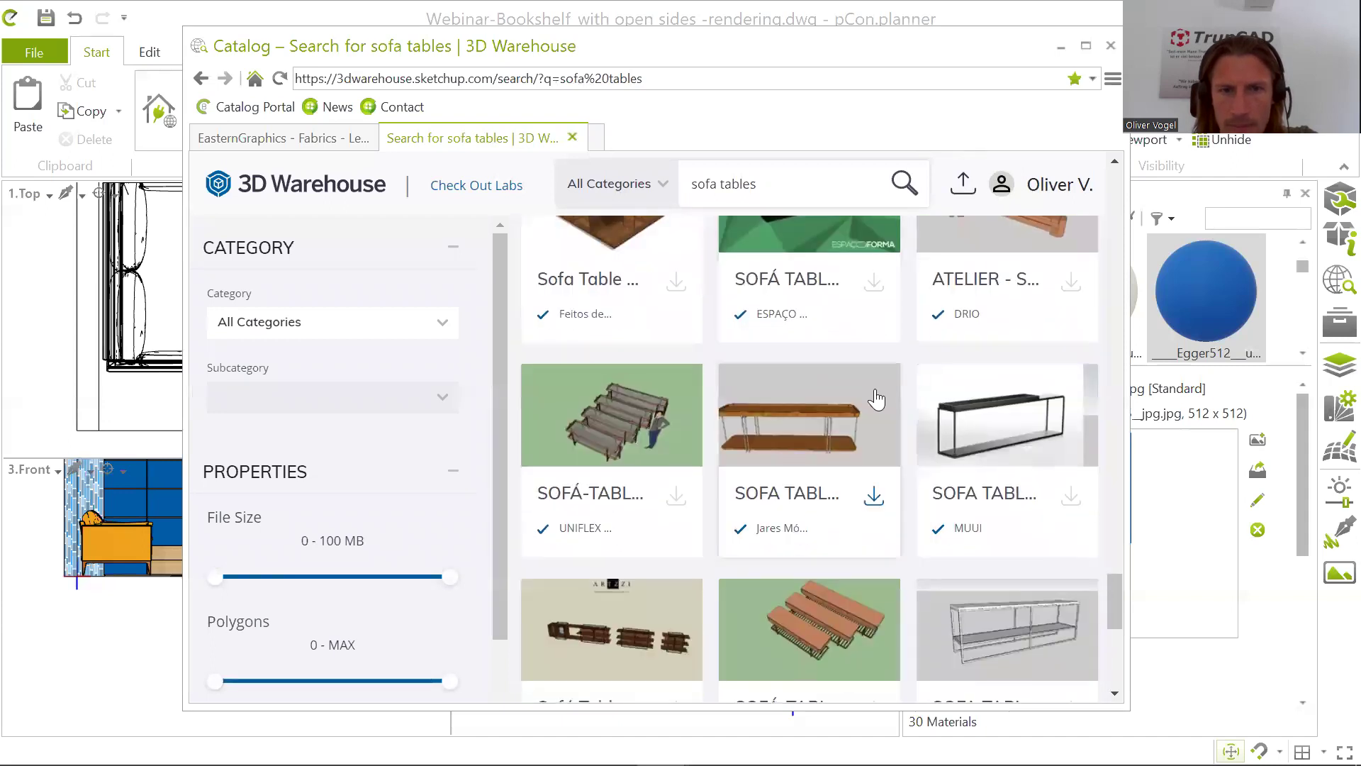
pyautogui.scroll(-8, 877, 398)
pyautogui.scroll(-2, 877, 400)
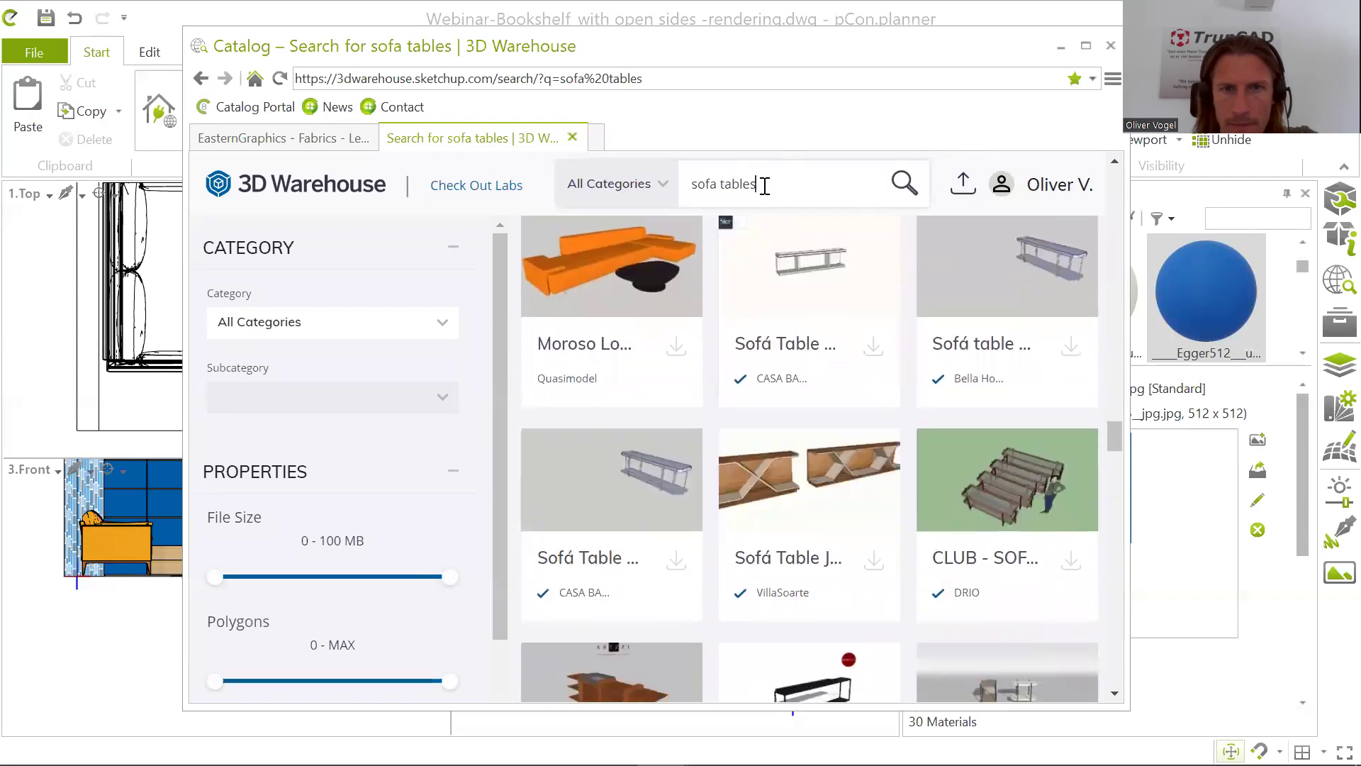
# Step: Search 3D Warehouse for "sofa table tv" and browse the product results for a suitable coffee table
pyautogui.press('BackSpace')
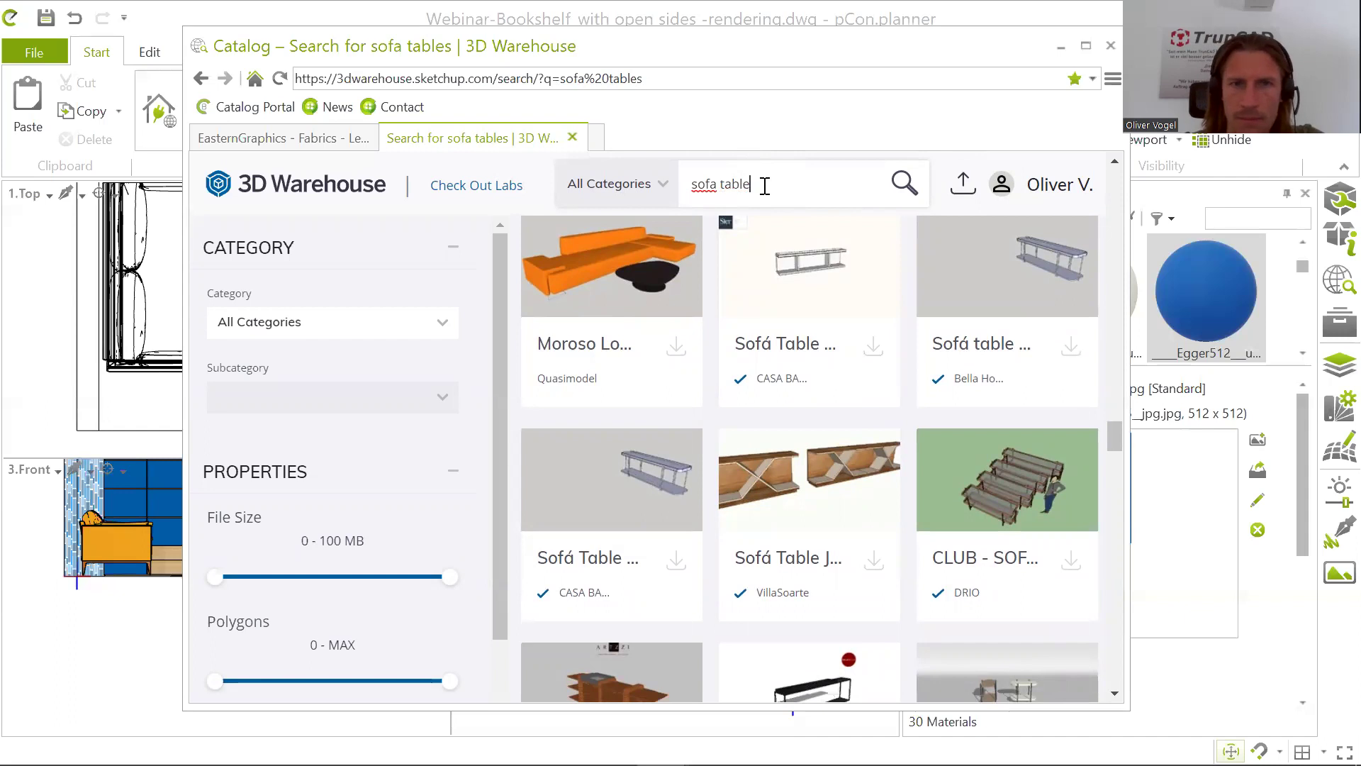
pyautogui.press('BackSpace')
pyautogui.press('BackSpace')
pyautogui.press('BackSpace')
pyautogui.press('BackSpace')
pyautogui.press('BackSpace')
pyautogui.write('sofa table')
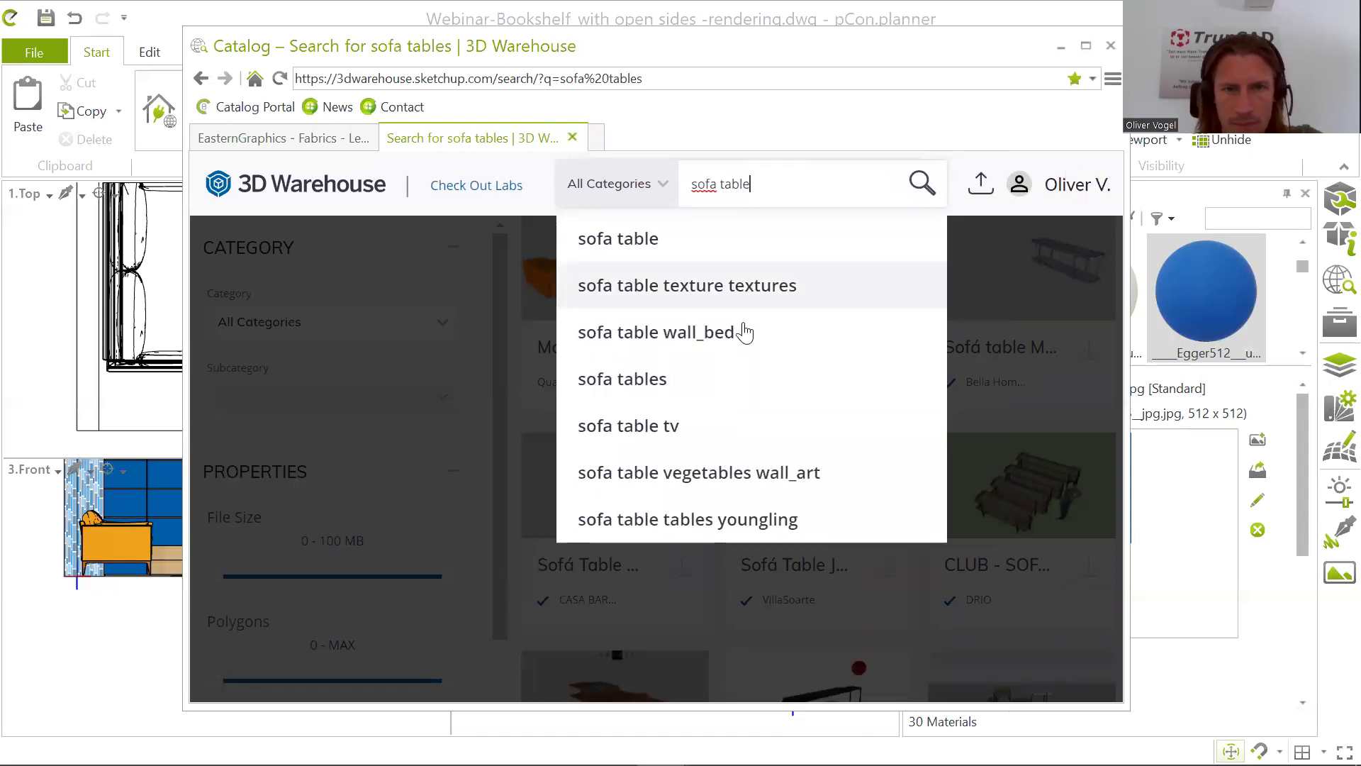
pyautogui.press('Return')
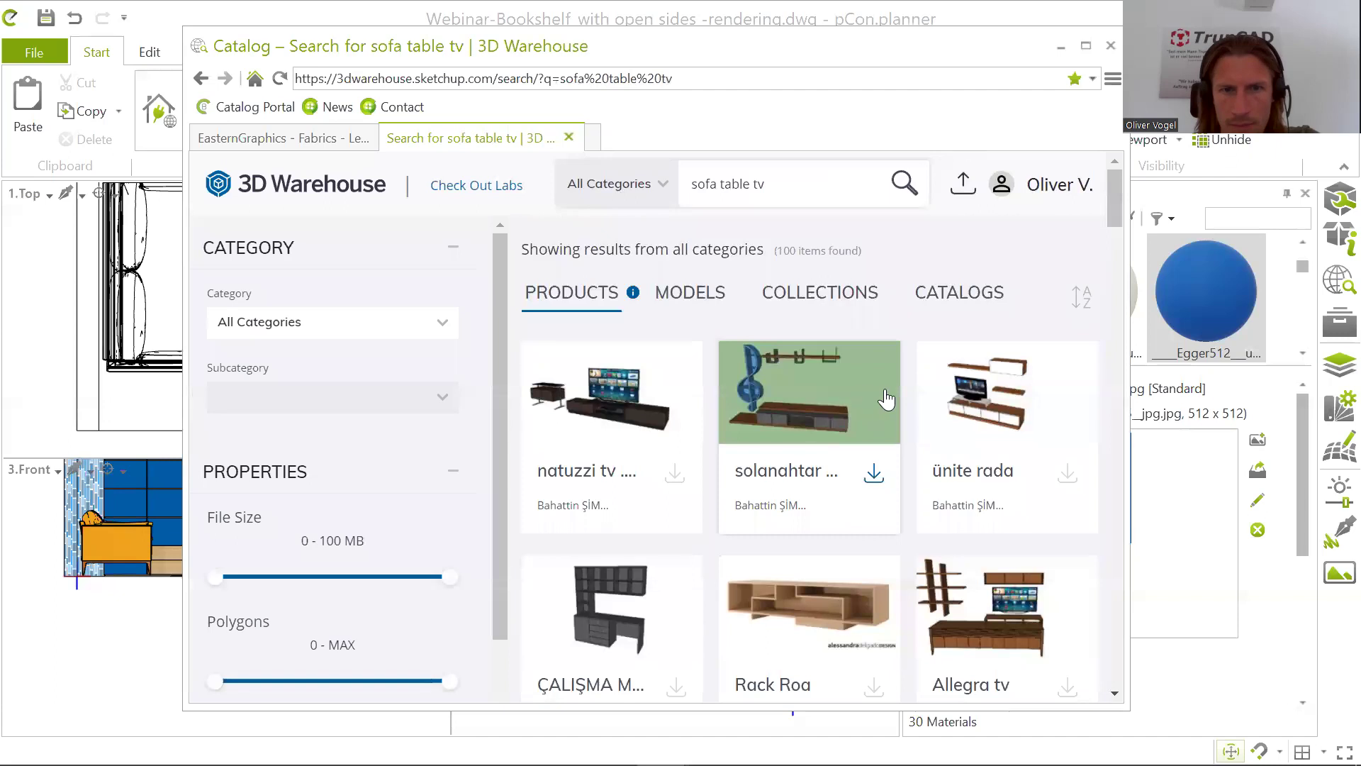
pyautogui.scroll(-8, 863, 529)
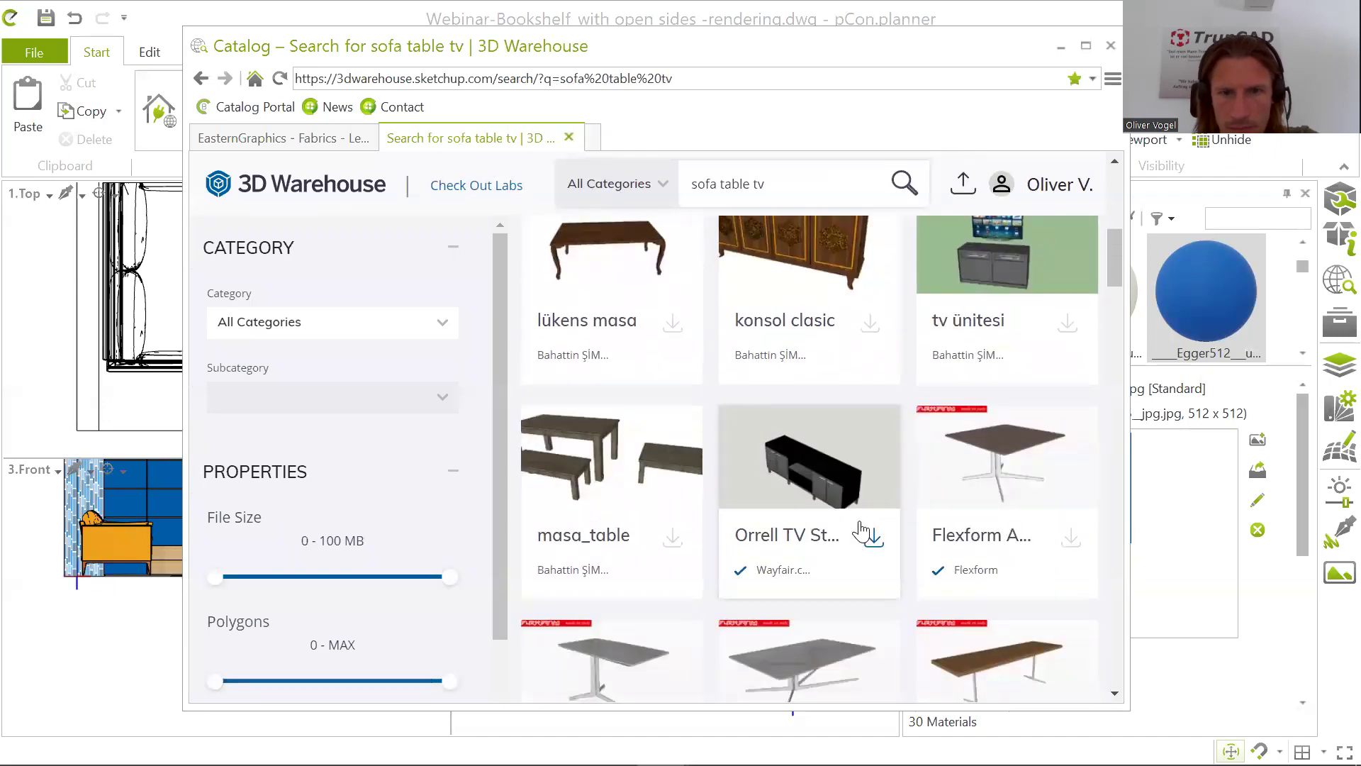
pyautogui.scroll(-6, 864, 532)
pyautogui.scroll(-12, 864, 529)
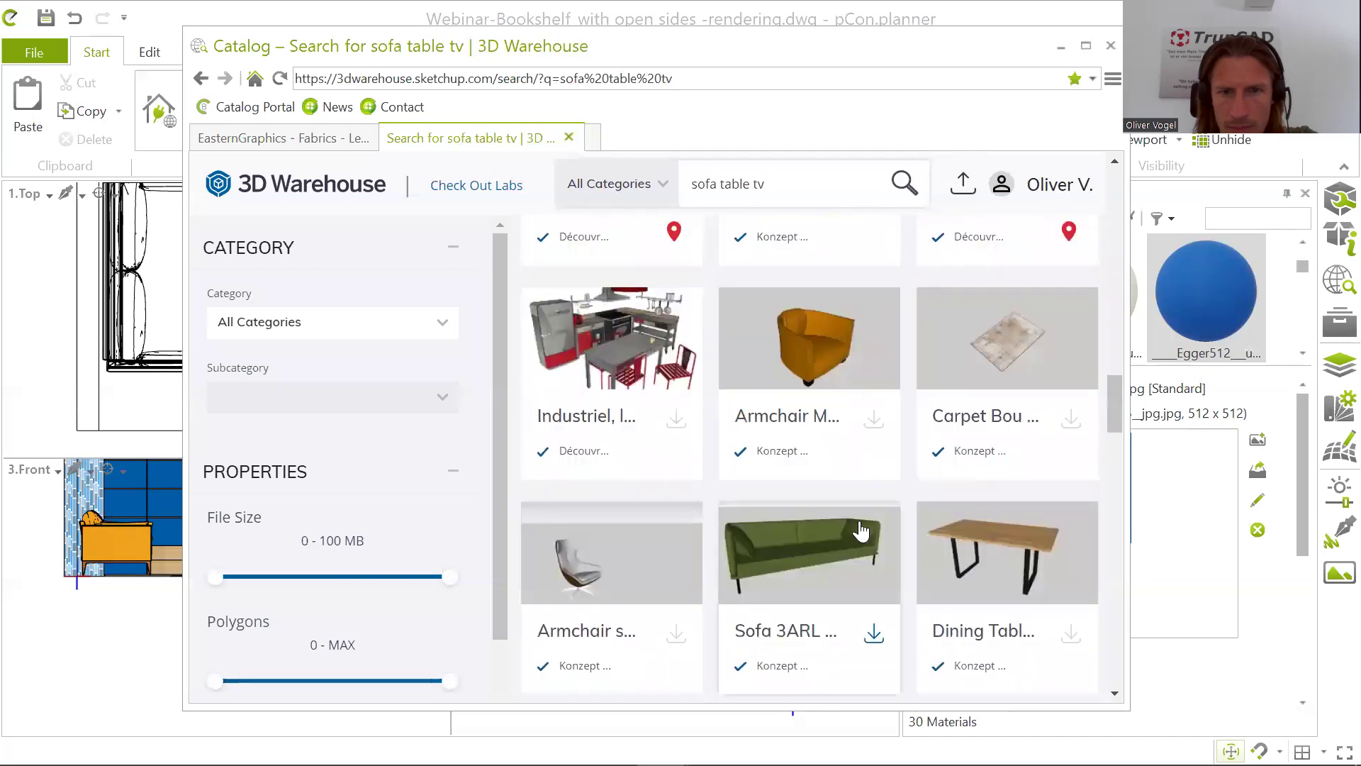
pyautogui.scroll(-15, 860, 529)
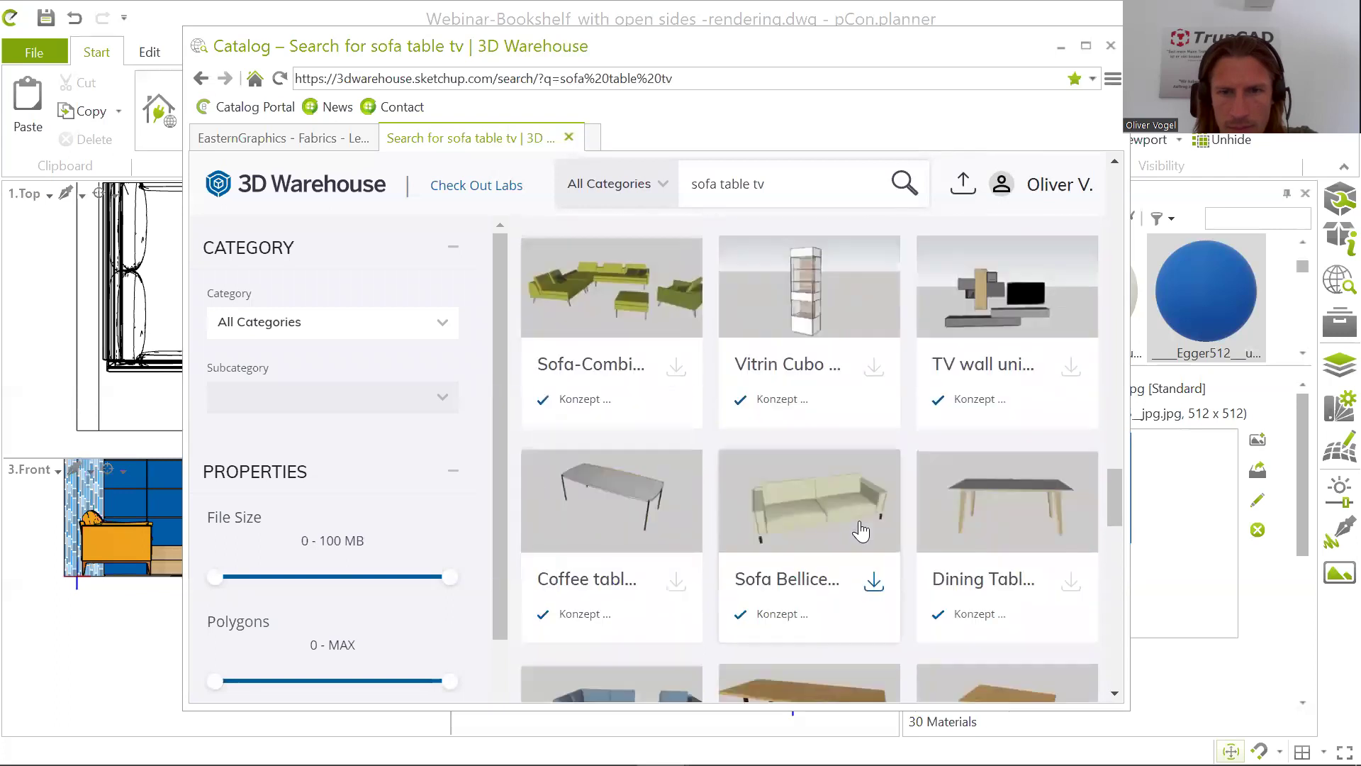
pyautogui.scroll(-3, 861, 530)
pyautogui.scroll(-5, 861, 531)
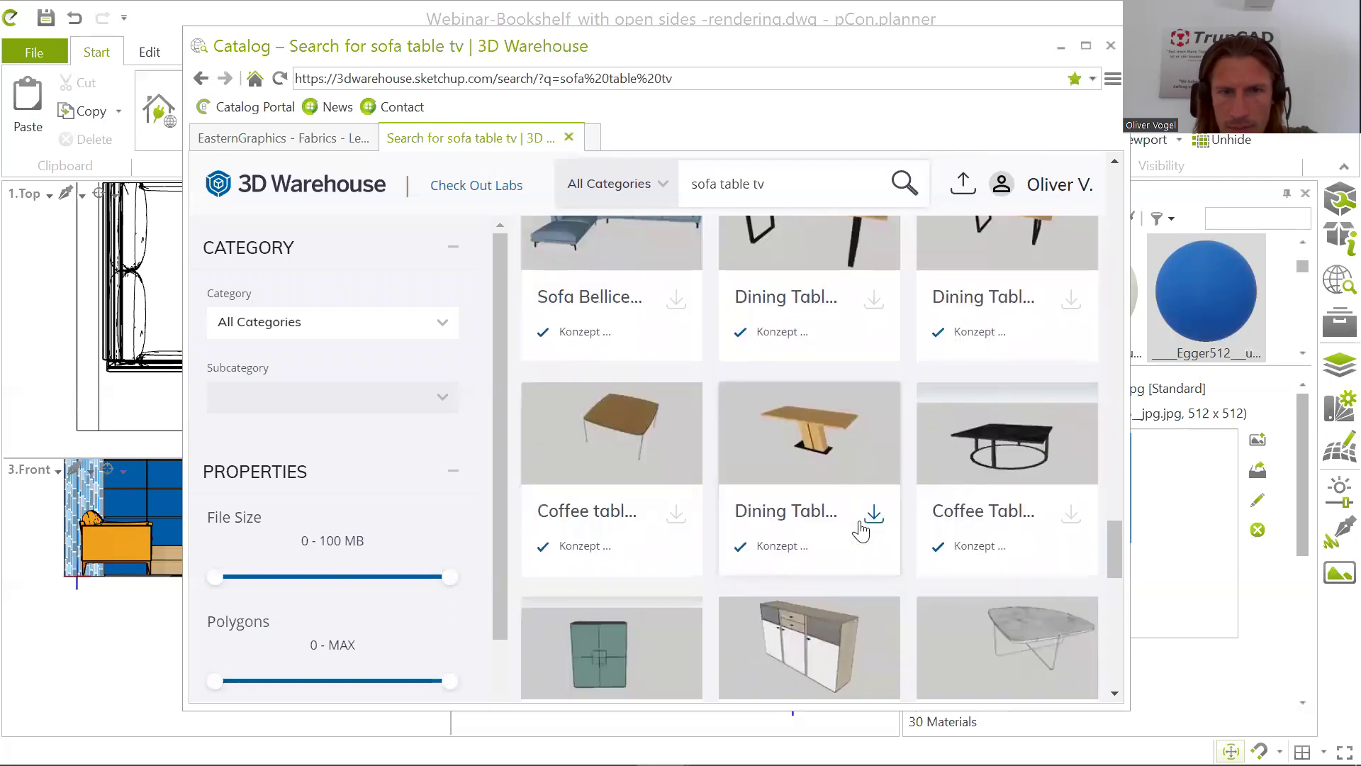
# Step: Download the square Coffee table Rio 4942.1776 and import it in inches at 0.83 m wide, 0.42 m high and 0.83 m deep
pyautogui.click(628, 440)
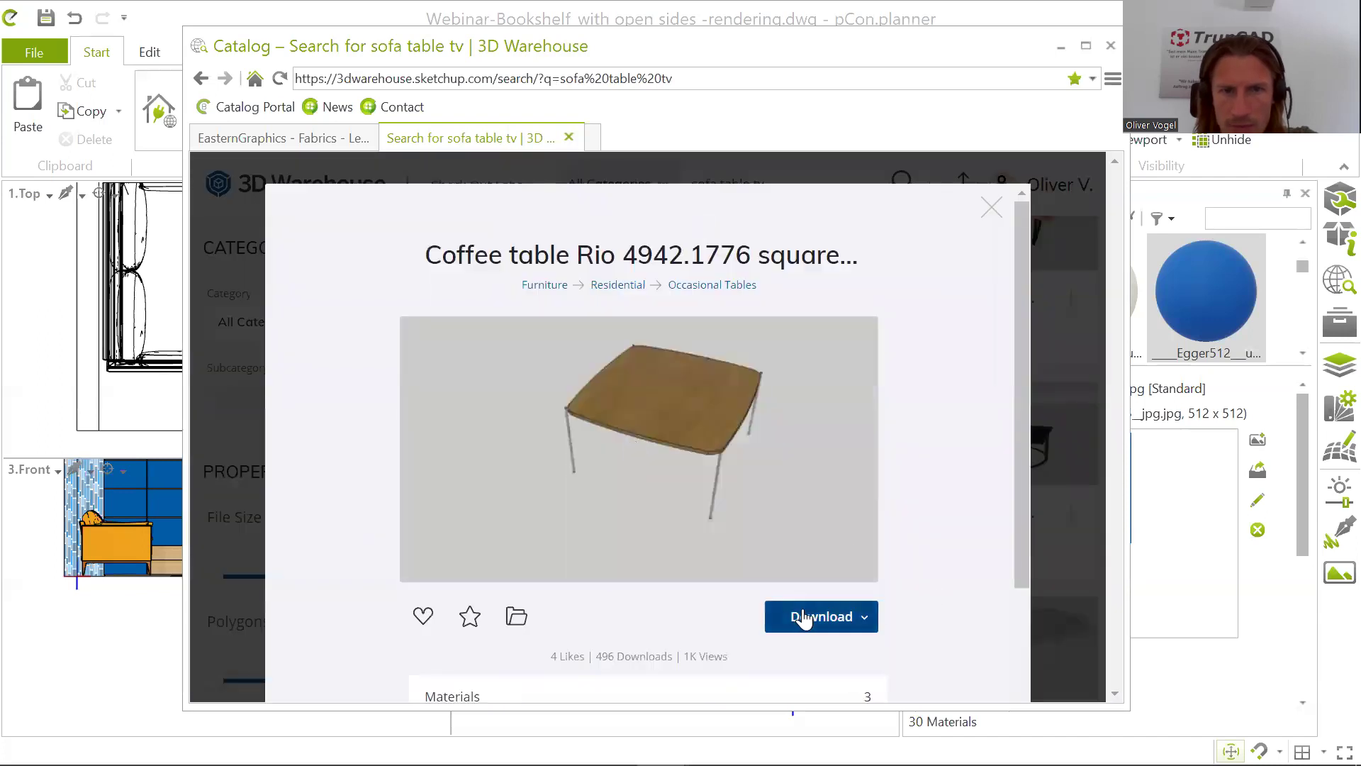
pyautogui.click(805, 619)
pyautogui.click(785, 480)
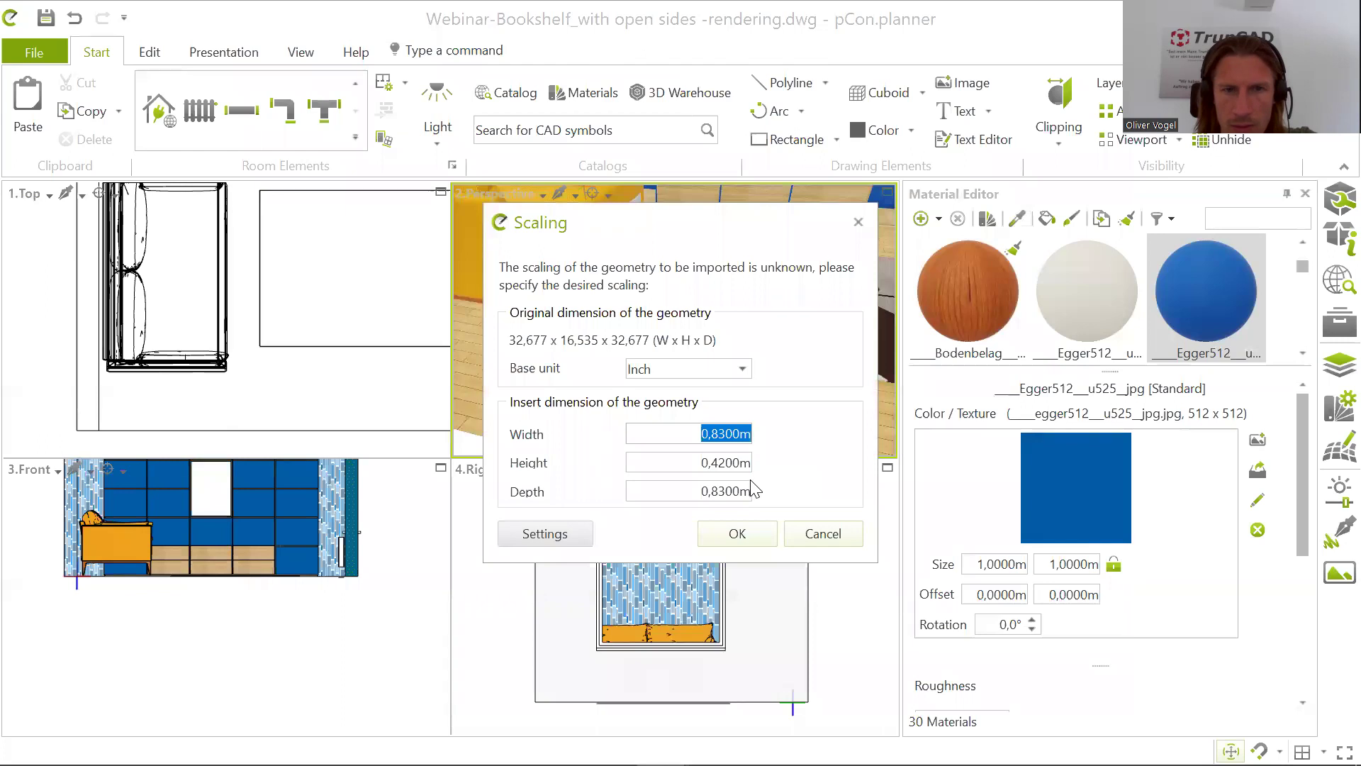
pyautogui.click(738, 534)
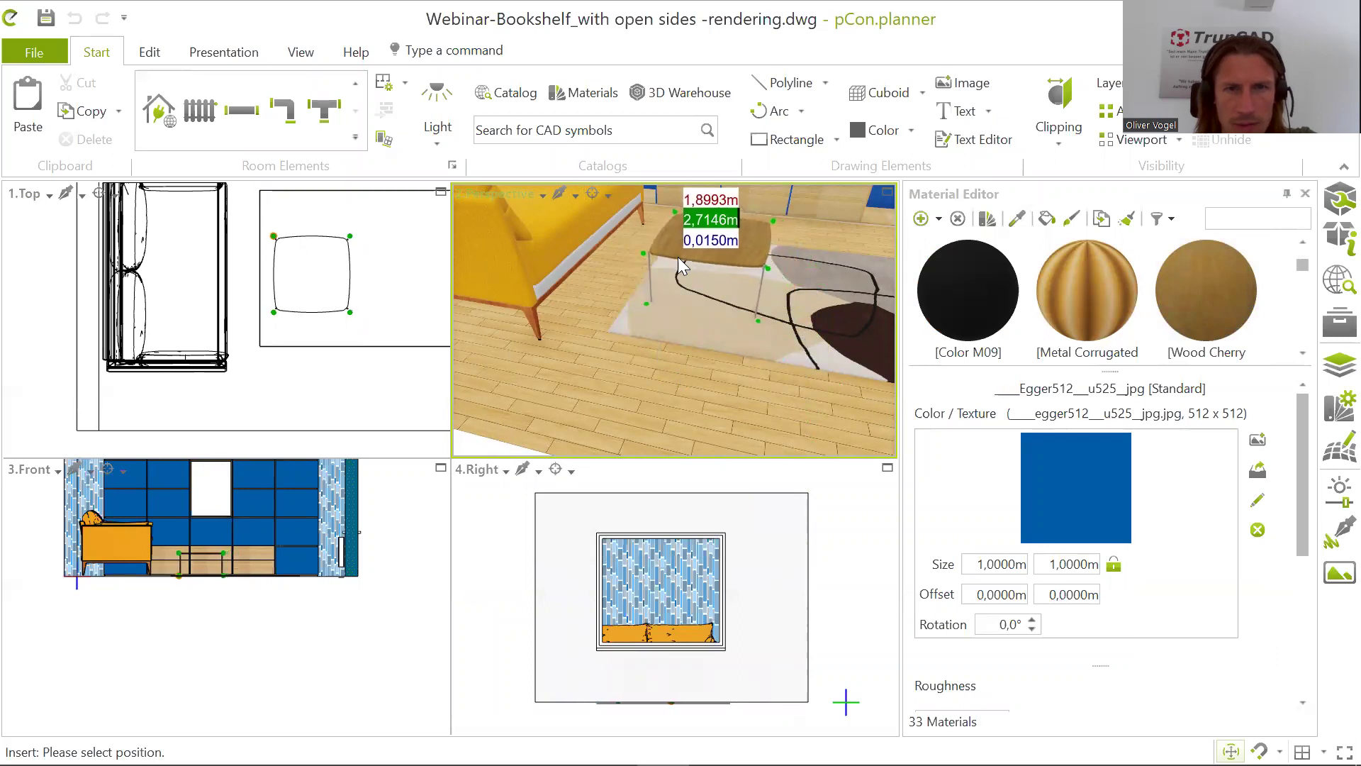
# Step: Place the coffee table on the rug in front of the sofa with a rotation of 0°
pyautogui.click(683, 260)
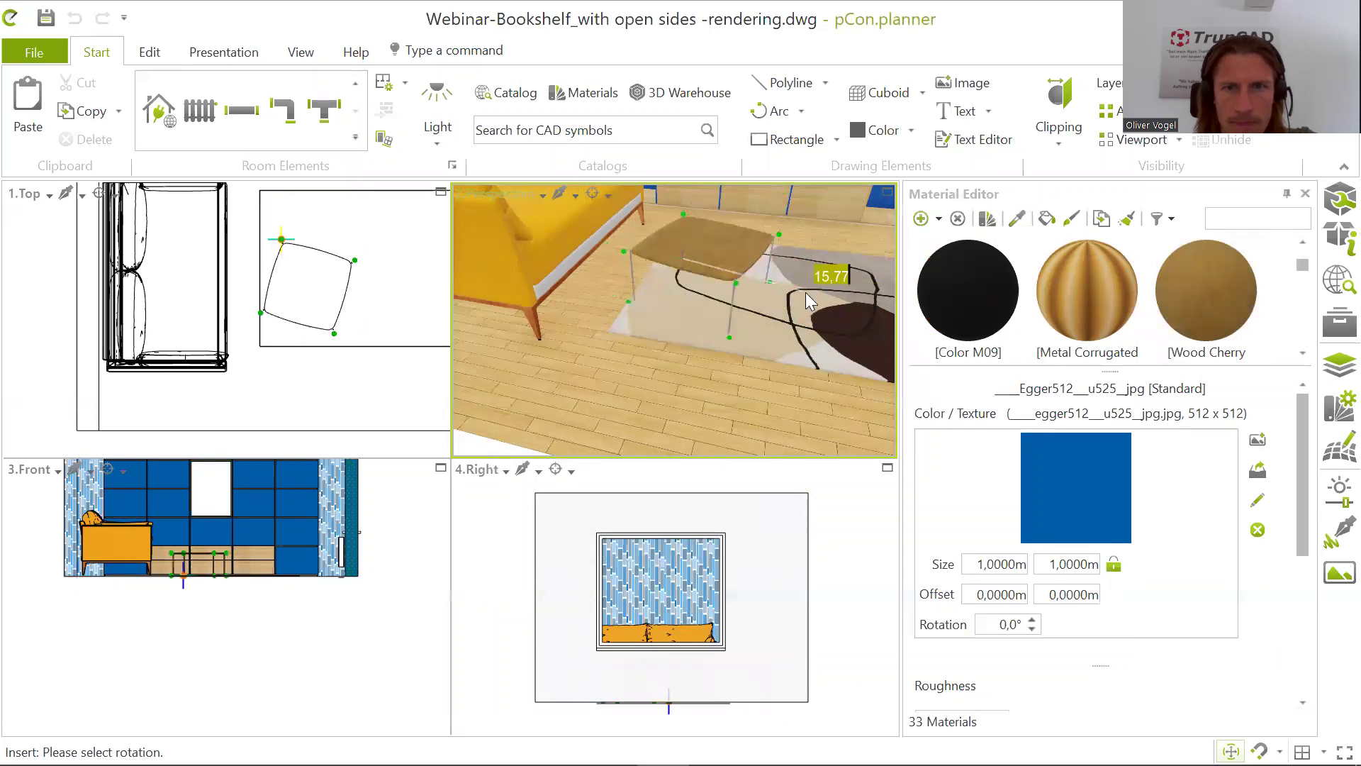
pyautogui.click(791, 269)
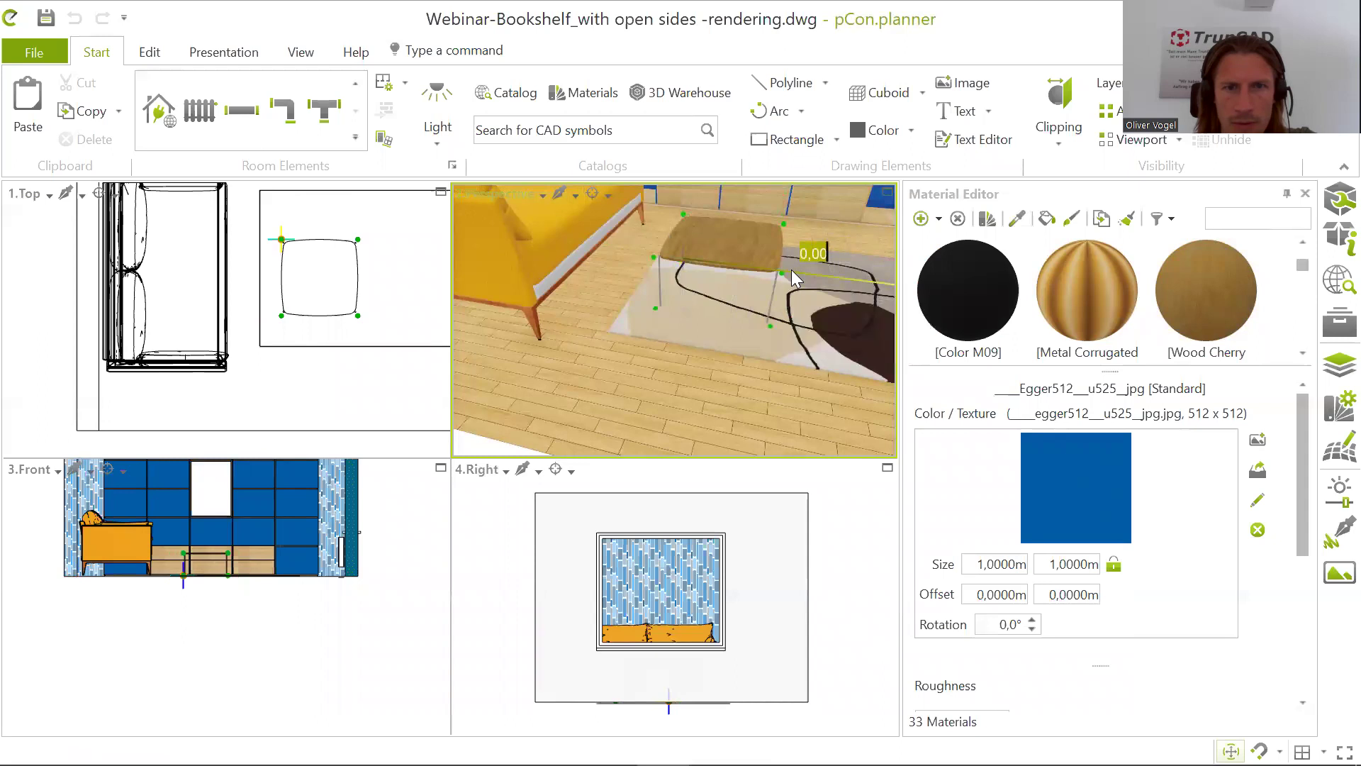
pyautogui.click(1063, 46)
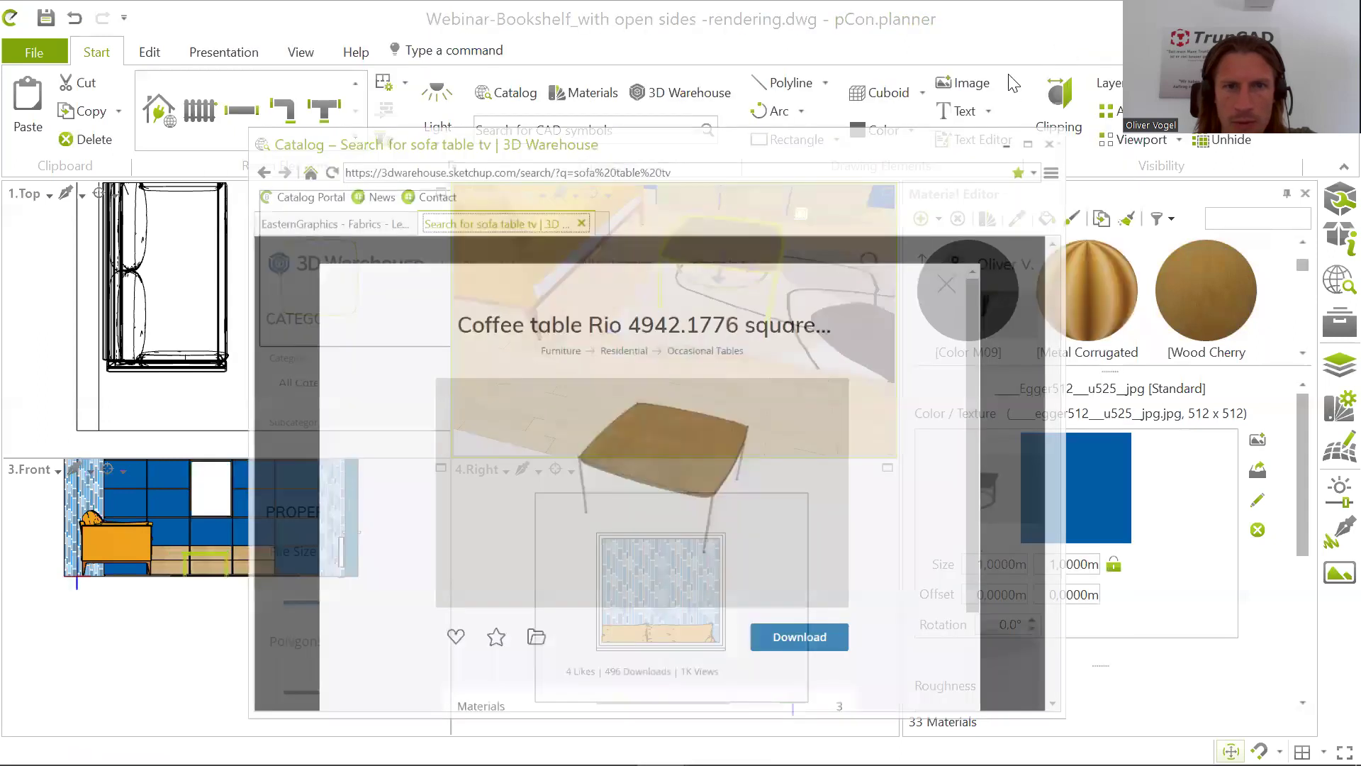
# Step: Apply the Textured fabric orange material from the EasternGraphics fabrics catalog to the light grey strip along the sofa's base
pyautogui.scroll(3, 532, 266)
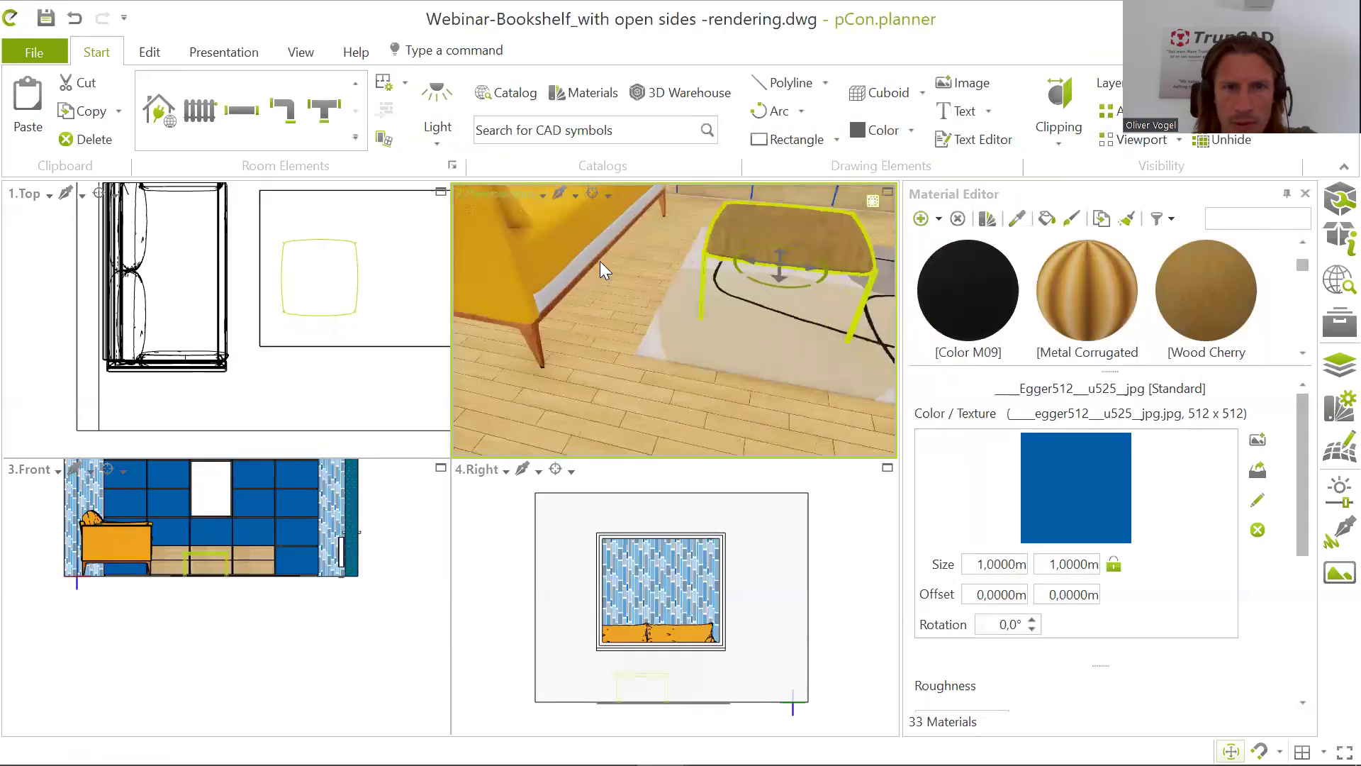
pyautogui.scroll(2, 606, 255)
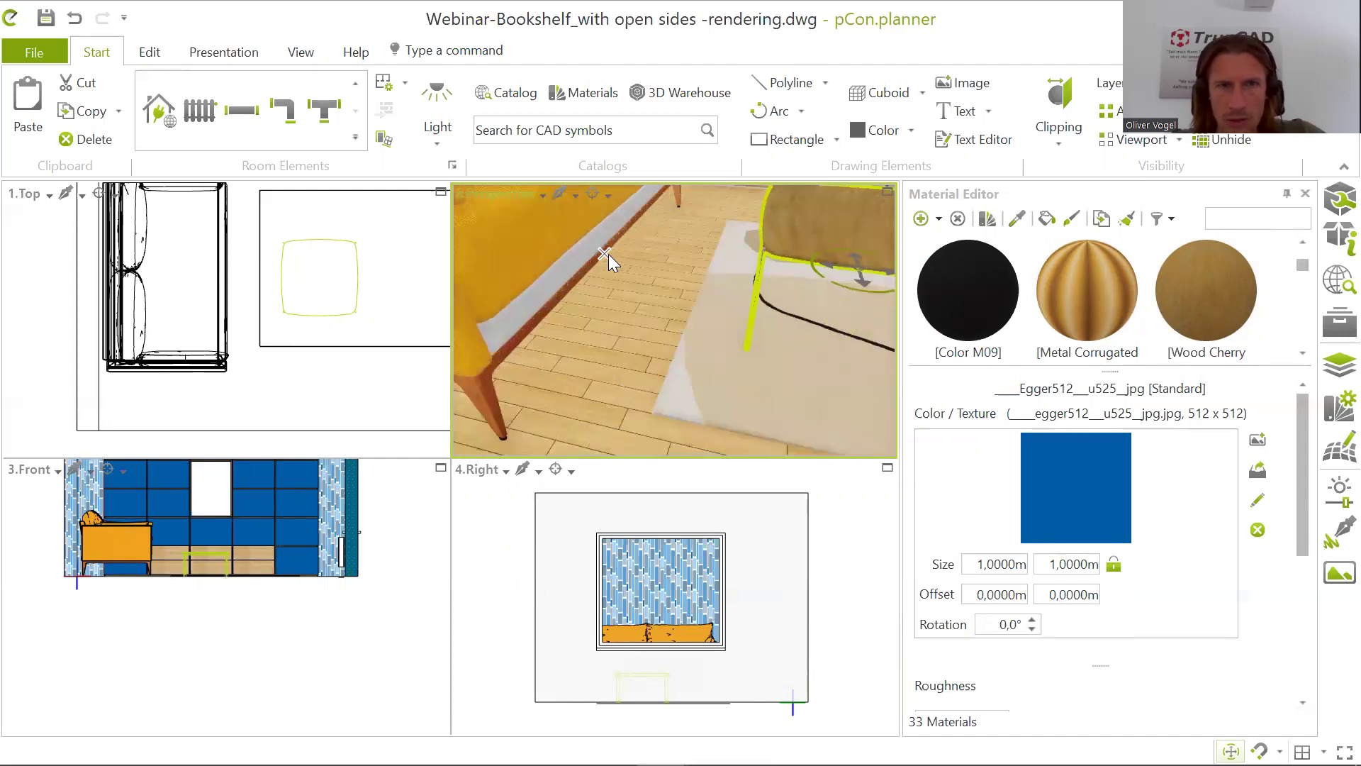
pyautogui.scroll(2, 501, 316)
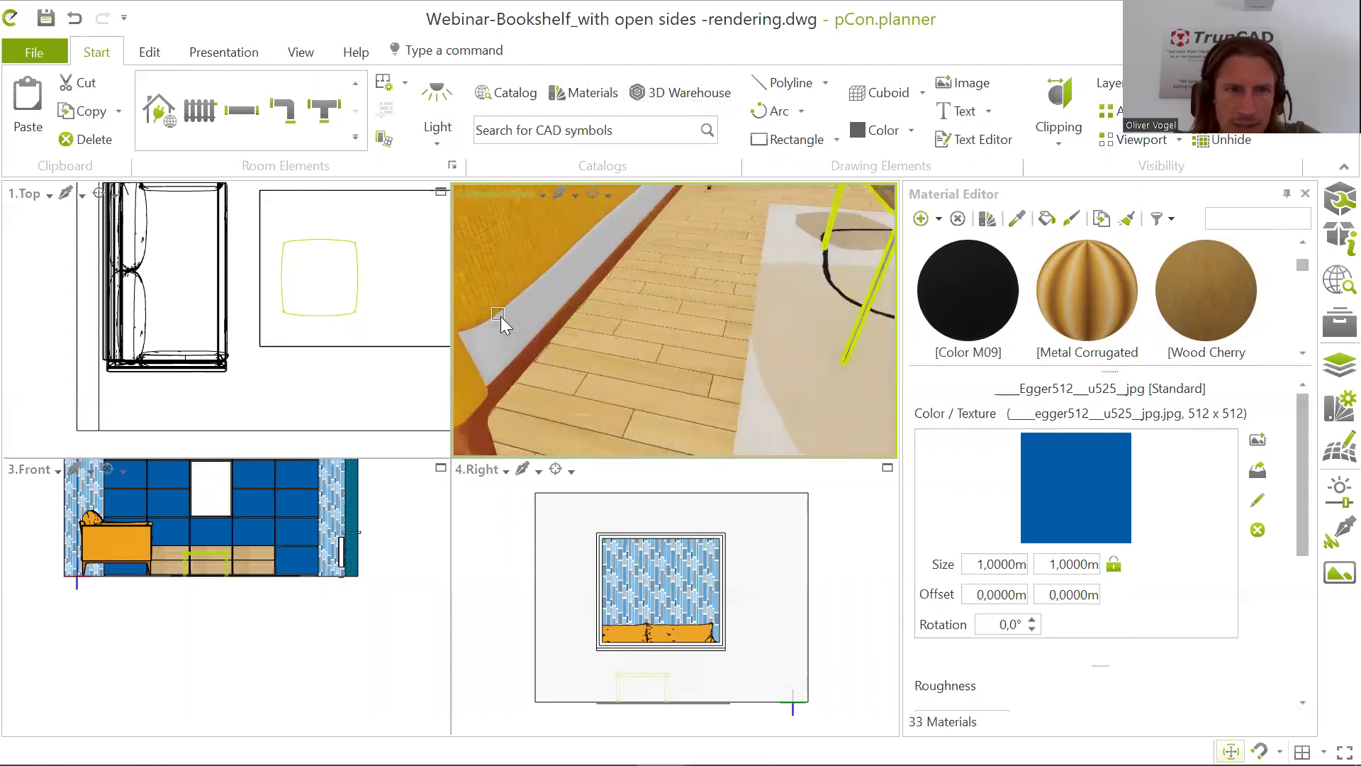
pyautogui.scroll(1, 495, 344)
pyautogui.scroll(-3, 495, 343)
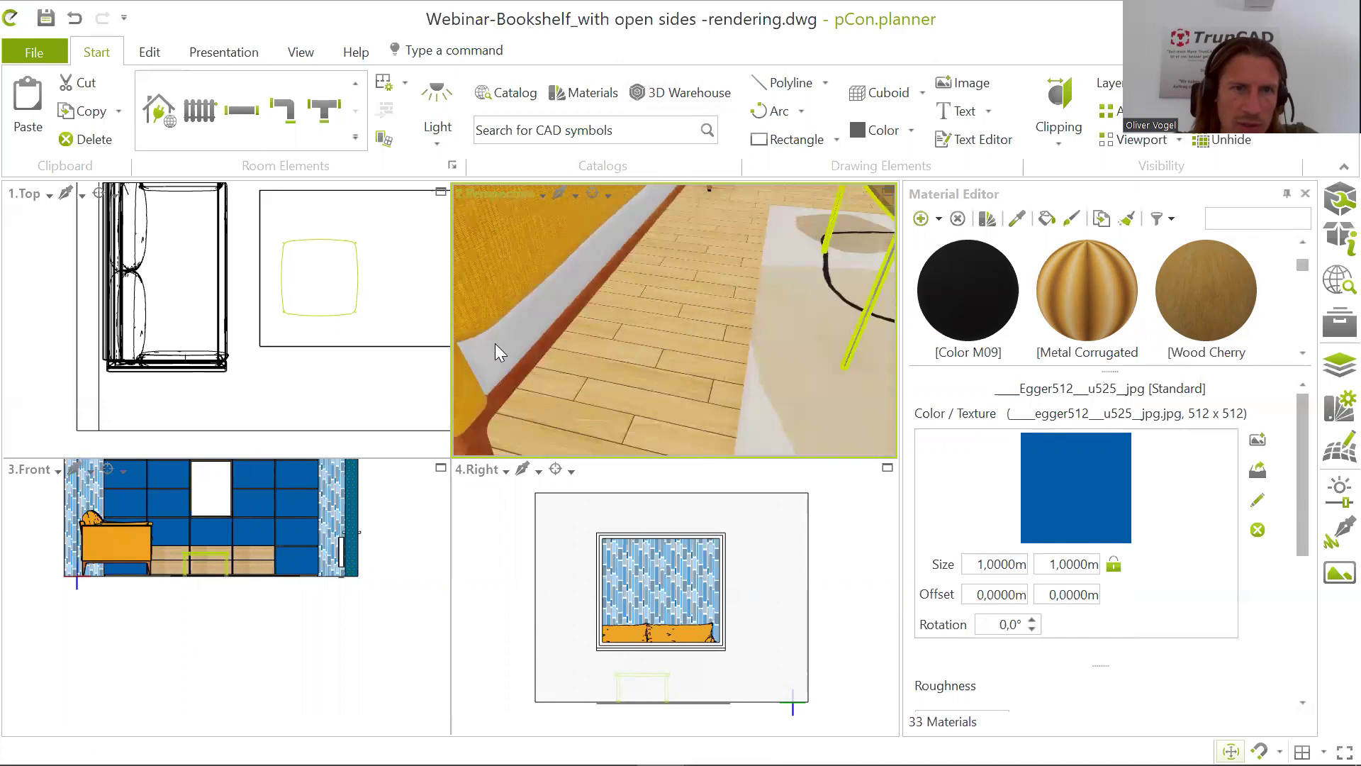
pyautogui.click(596, 93)
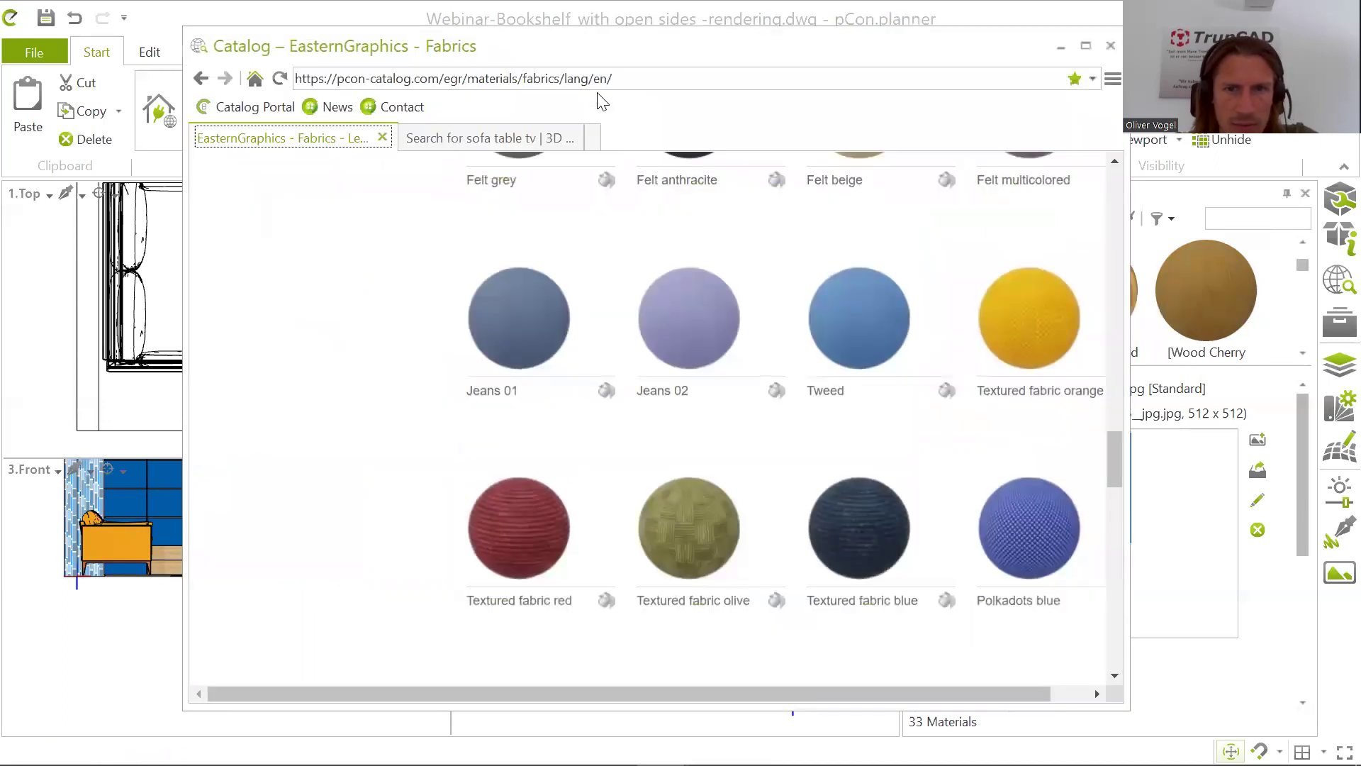
pyautogui.moveTo(1018, 342); pyautogui.dragTo(573, 291)
pyautogui.scroll(-5, 592, 297)
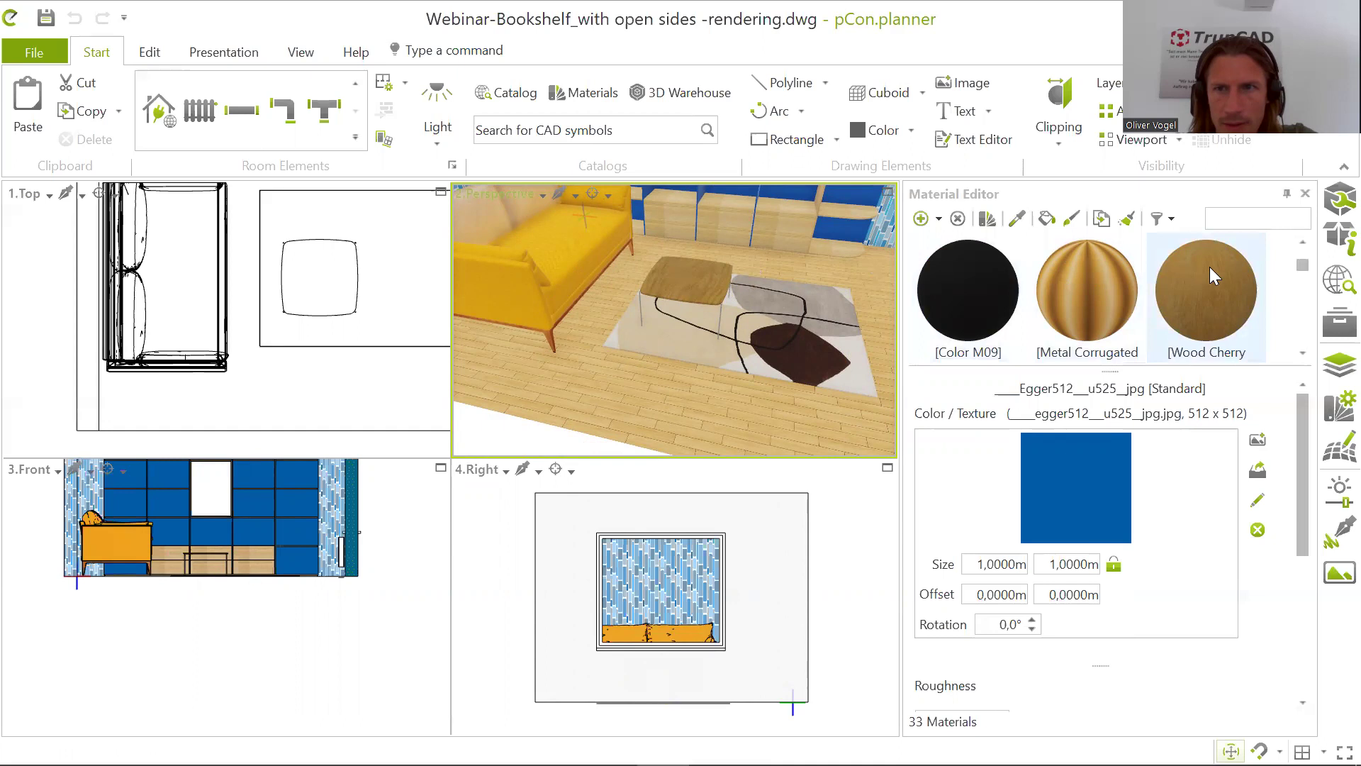
pyautogui.scroll(1, 1186, 295)
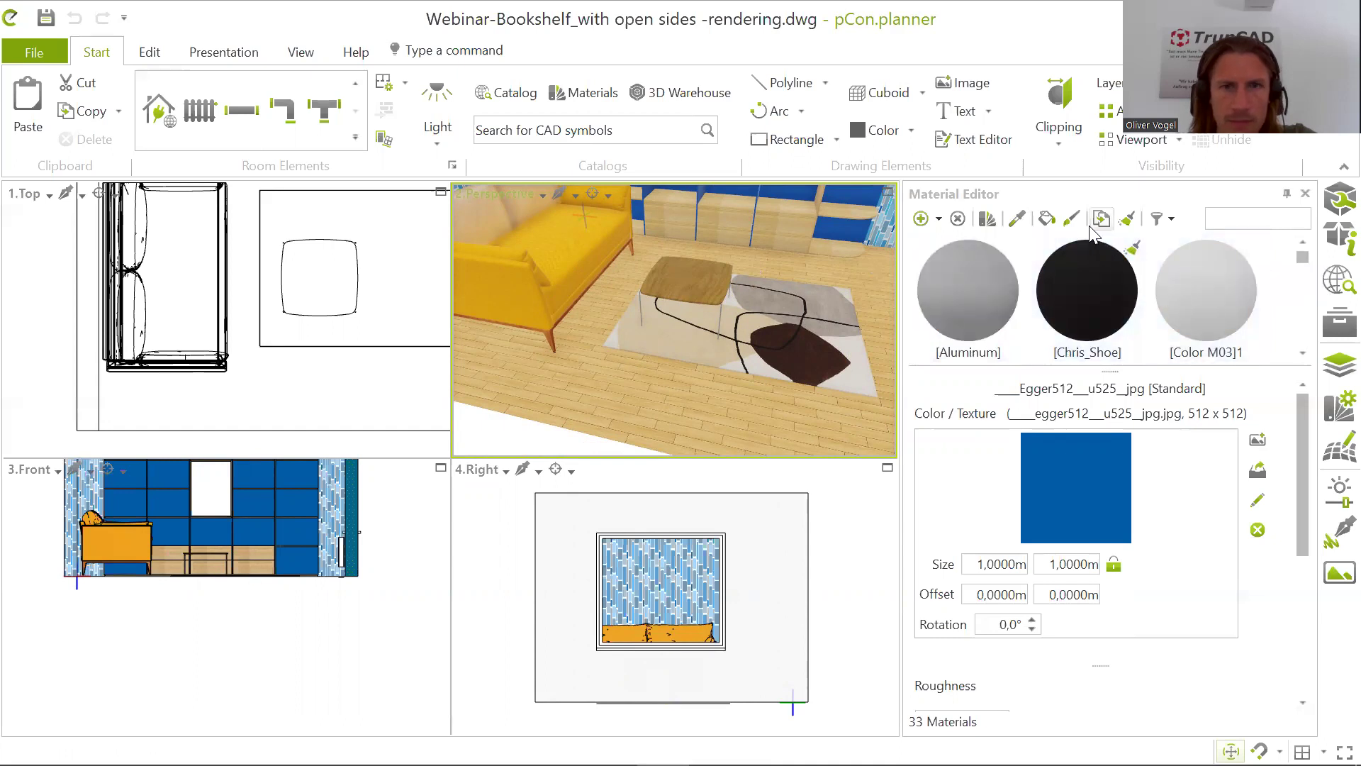
pyautogui.click(989, 220)
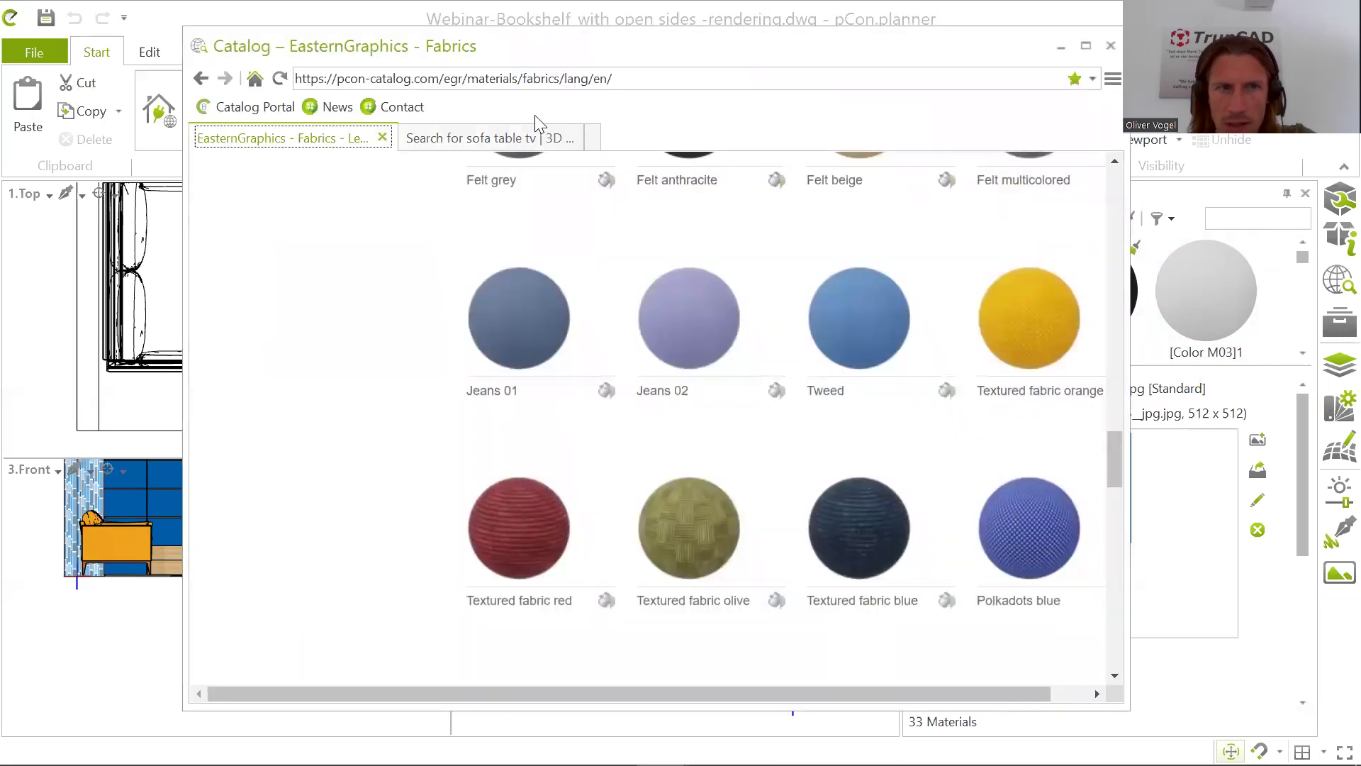
pyautogui.click(1062, 48)
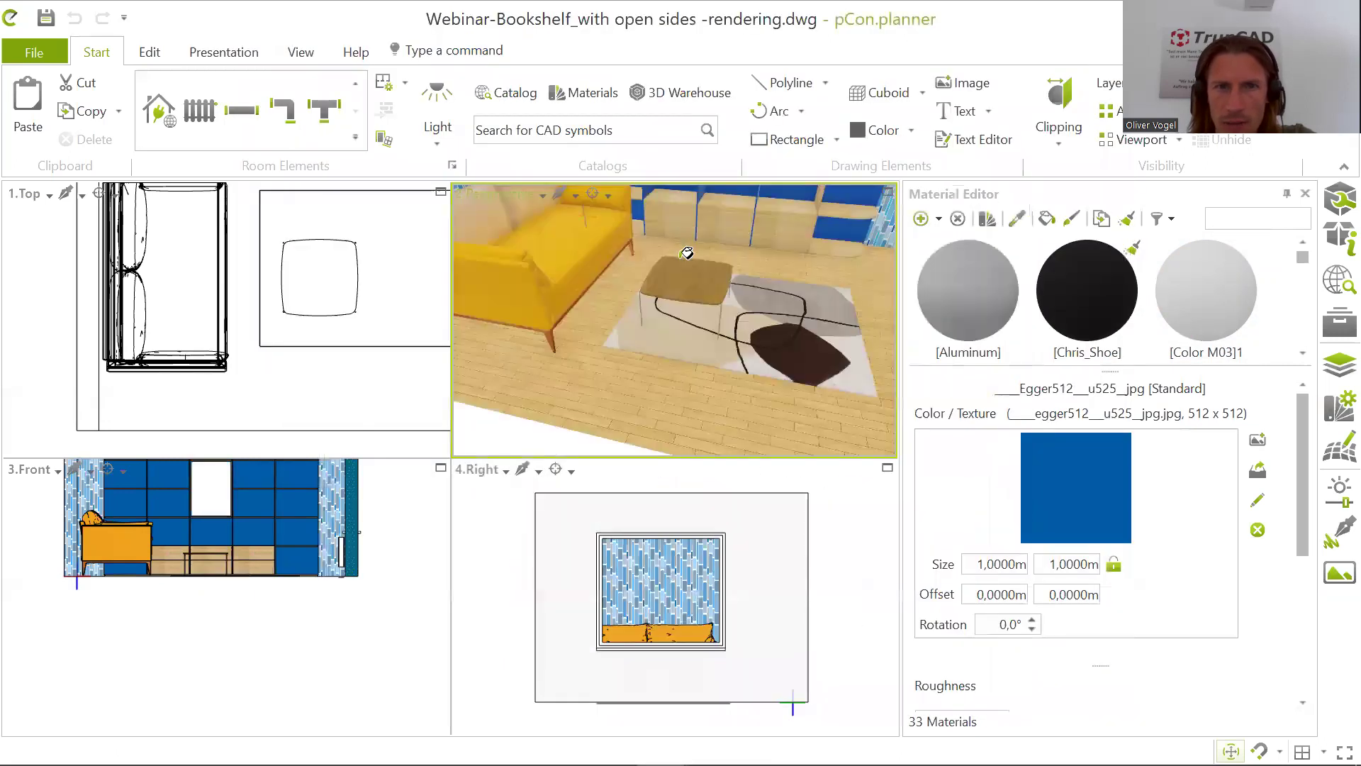
# Step: Filter the scene's materials by "oak" for use on the coffee table
pyautogui.scroll(3, 692, 250)
pyautogui.scroll(-3, 555, 239)
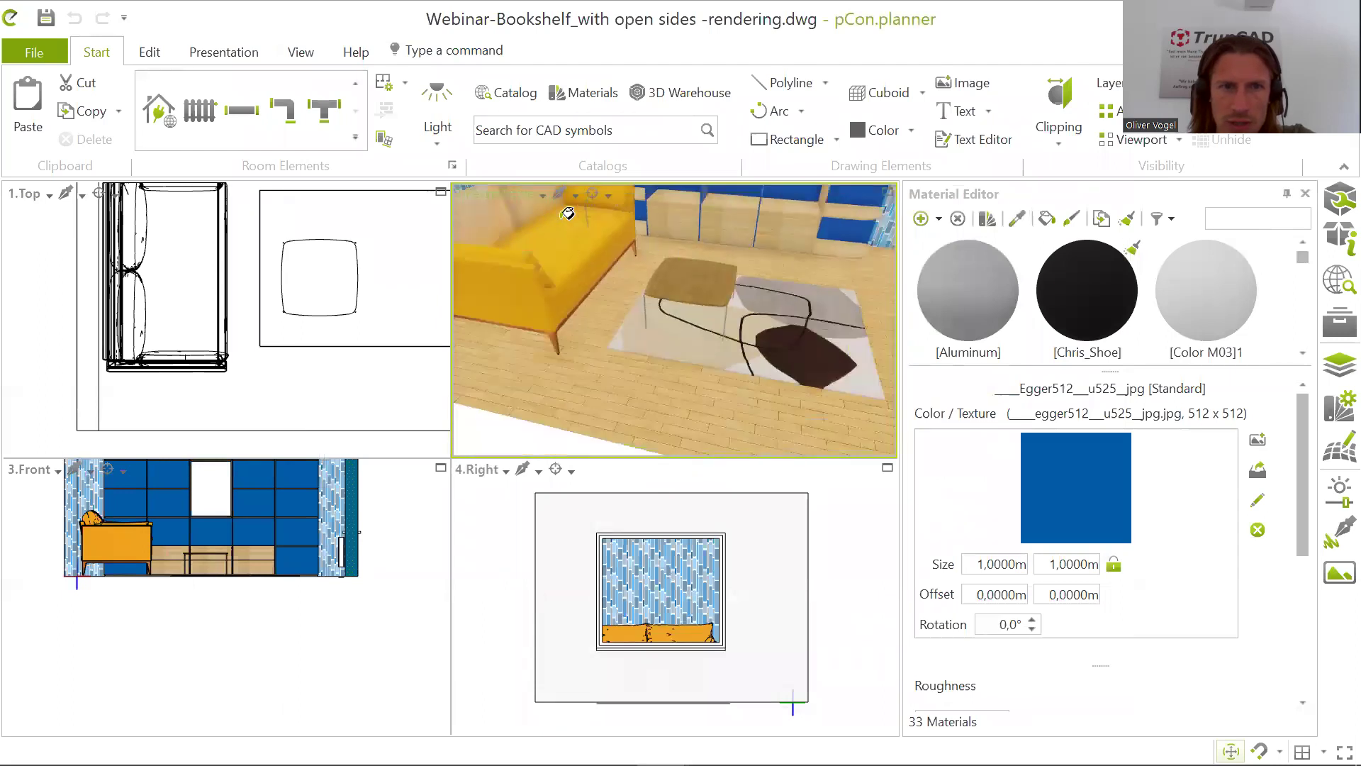
pyautogui.scroll(3, 694, 272)
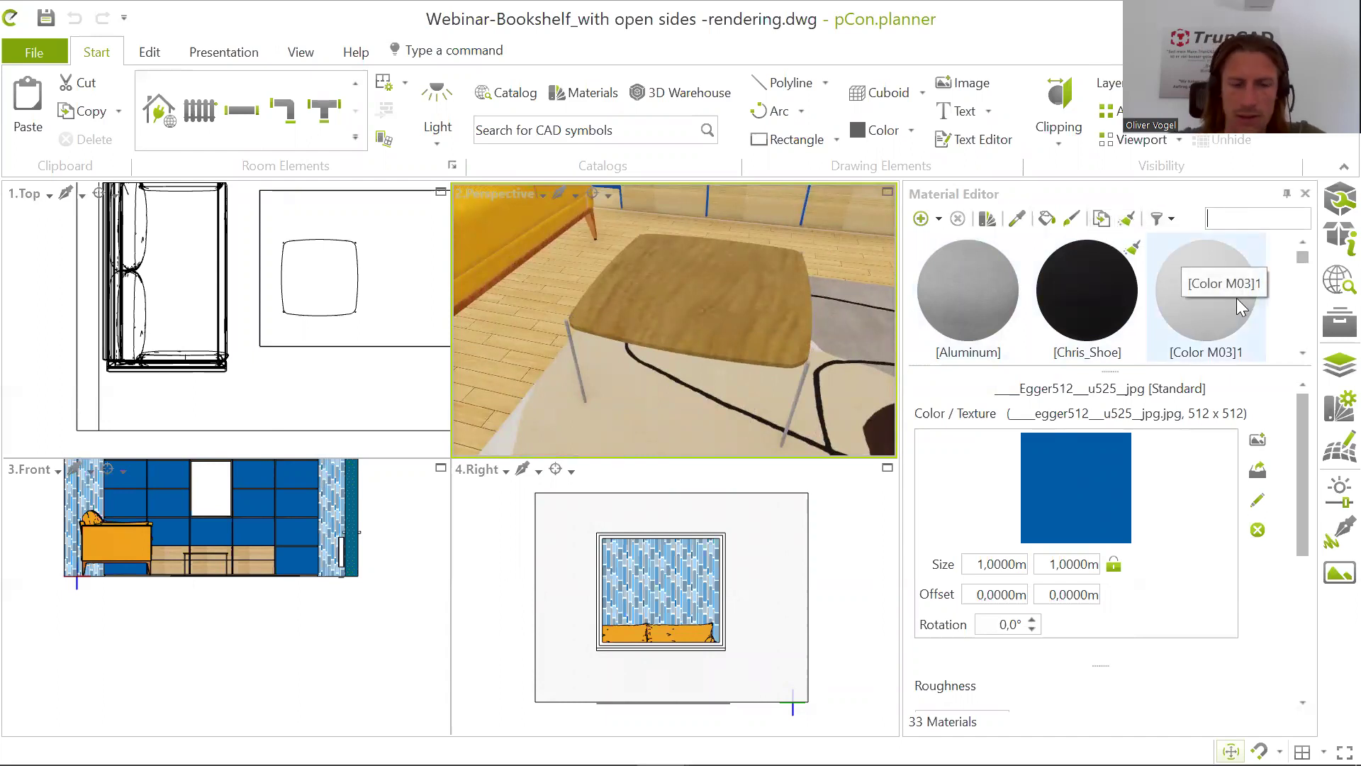
pyautogui.write('ok')
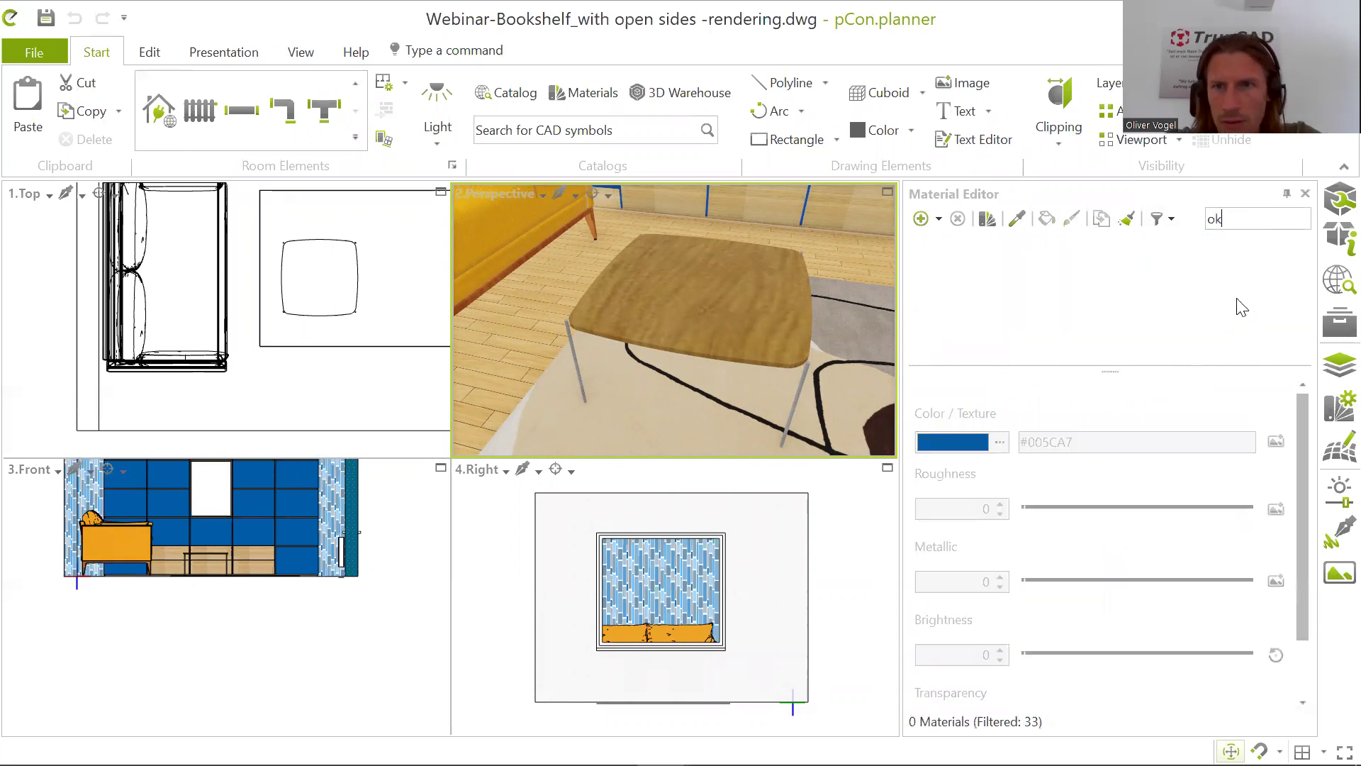
pyautogui.press('BackSpace')
pyautogui.write('ak')
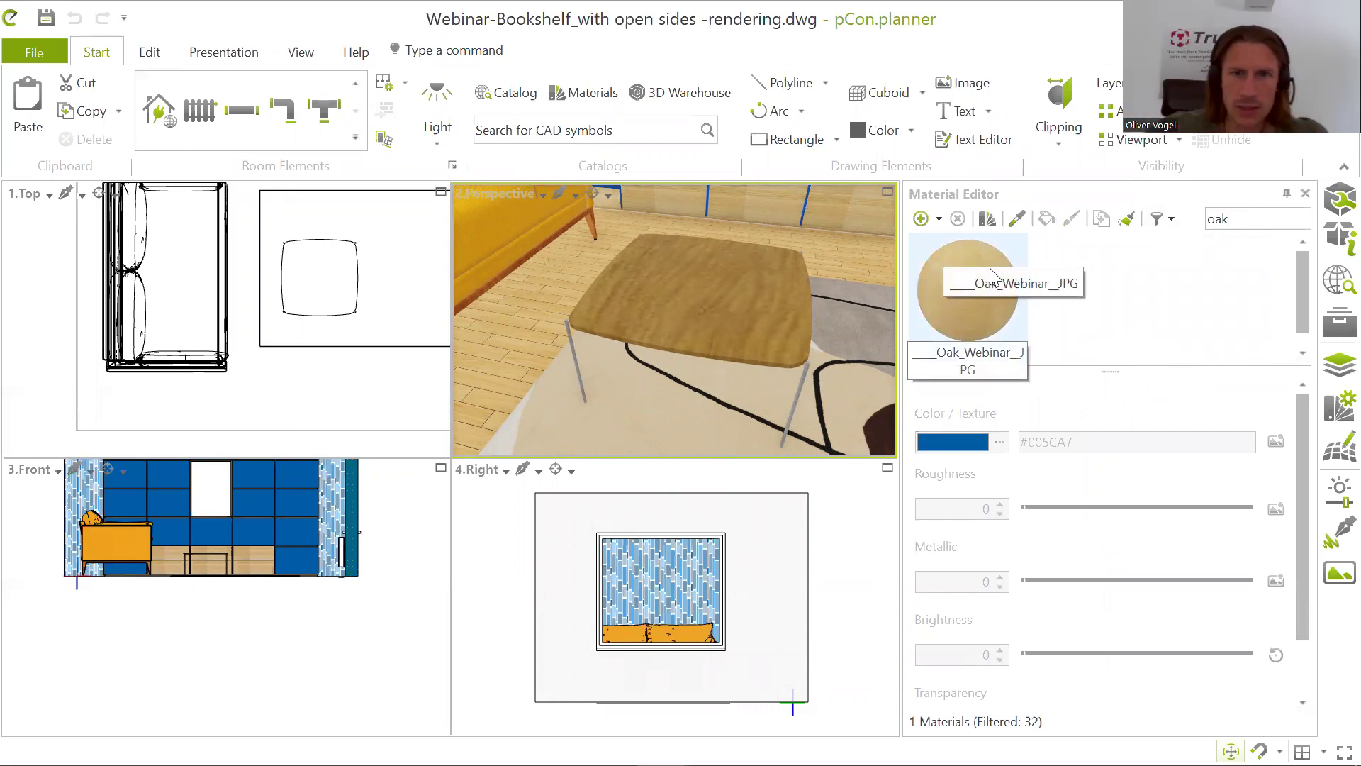
# Step: Apply the ____Oak_Webinar__JPG material to the coffee table's top
pyautogui.moveTo(986, 261); pyautogui.dragTo(627, 231)
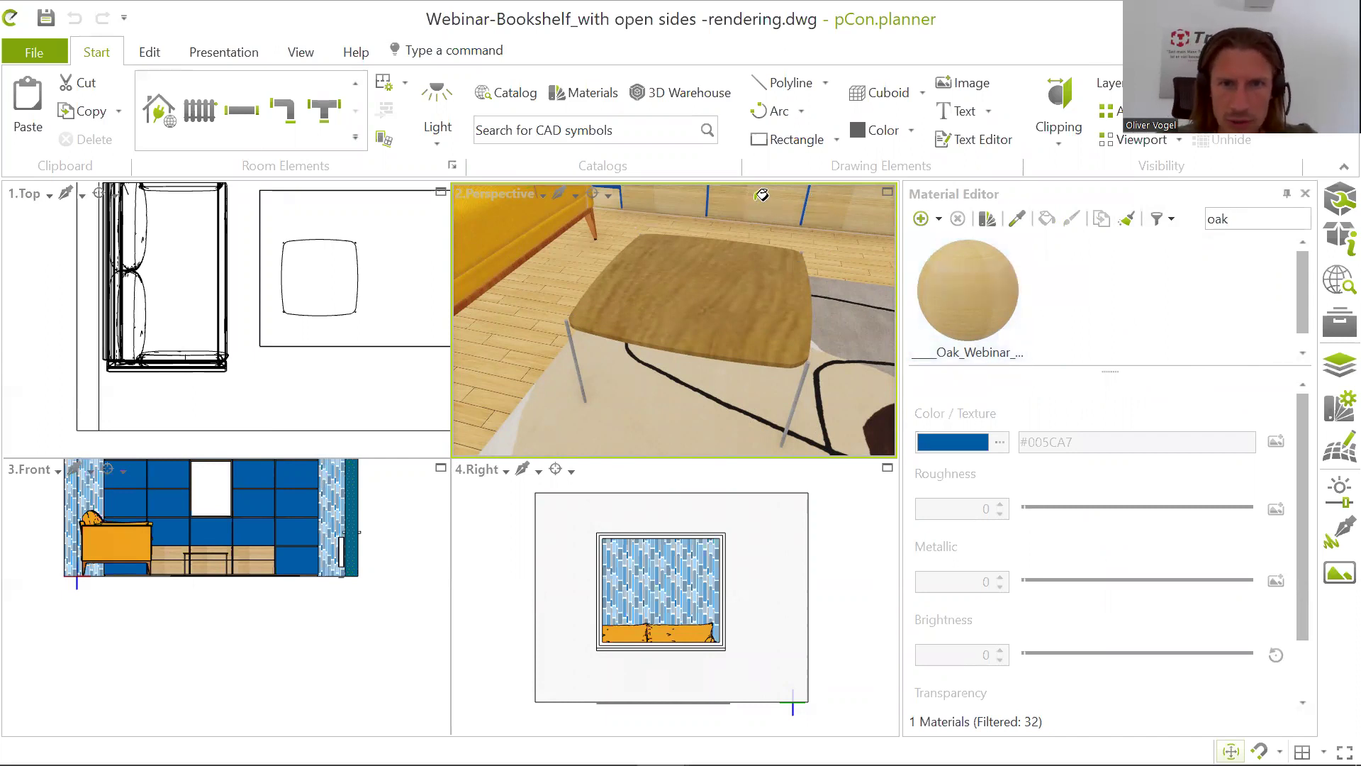
pyautogui.scroll(4, 768, 196)
pyautogui.scroll(-4, 769, 196)
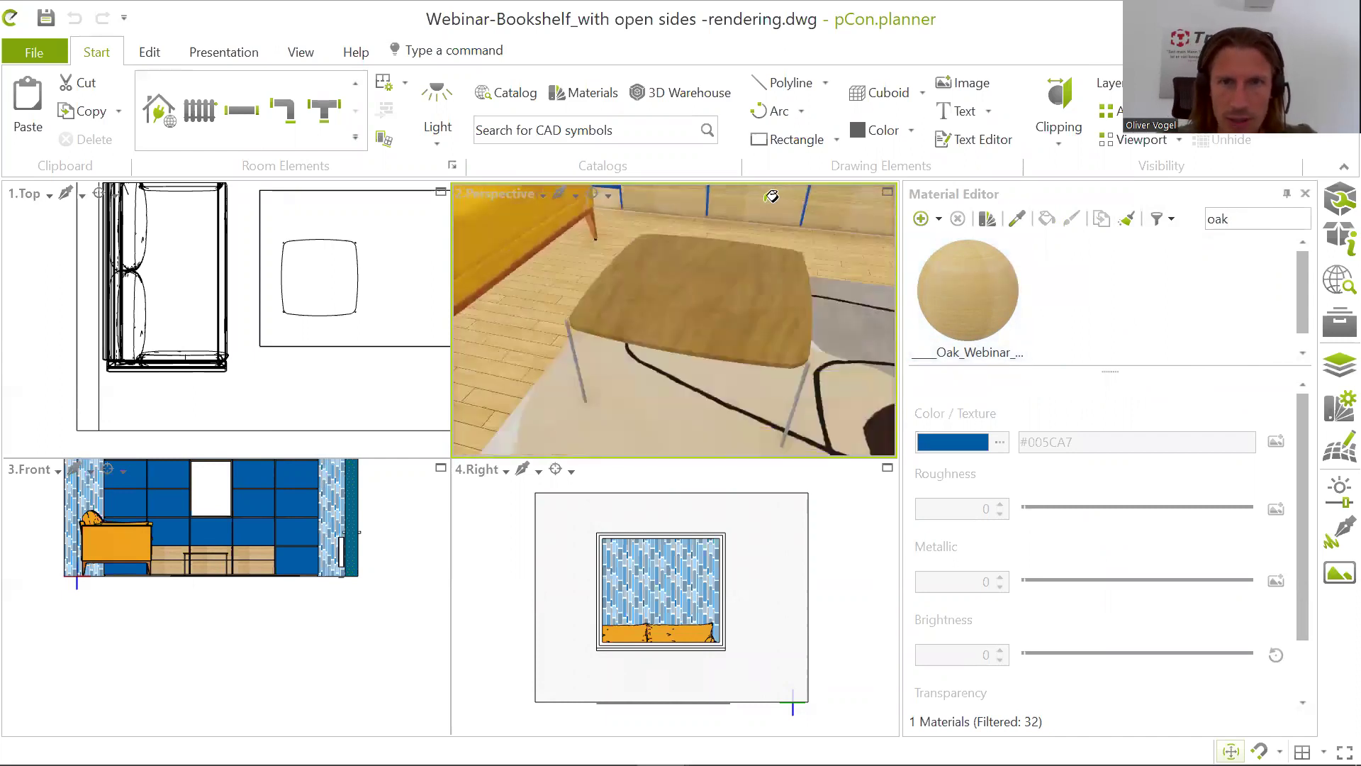
pyautogui.click(981, 296)
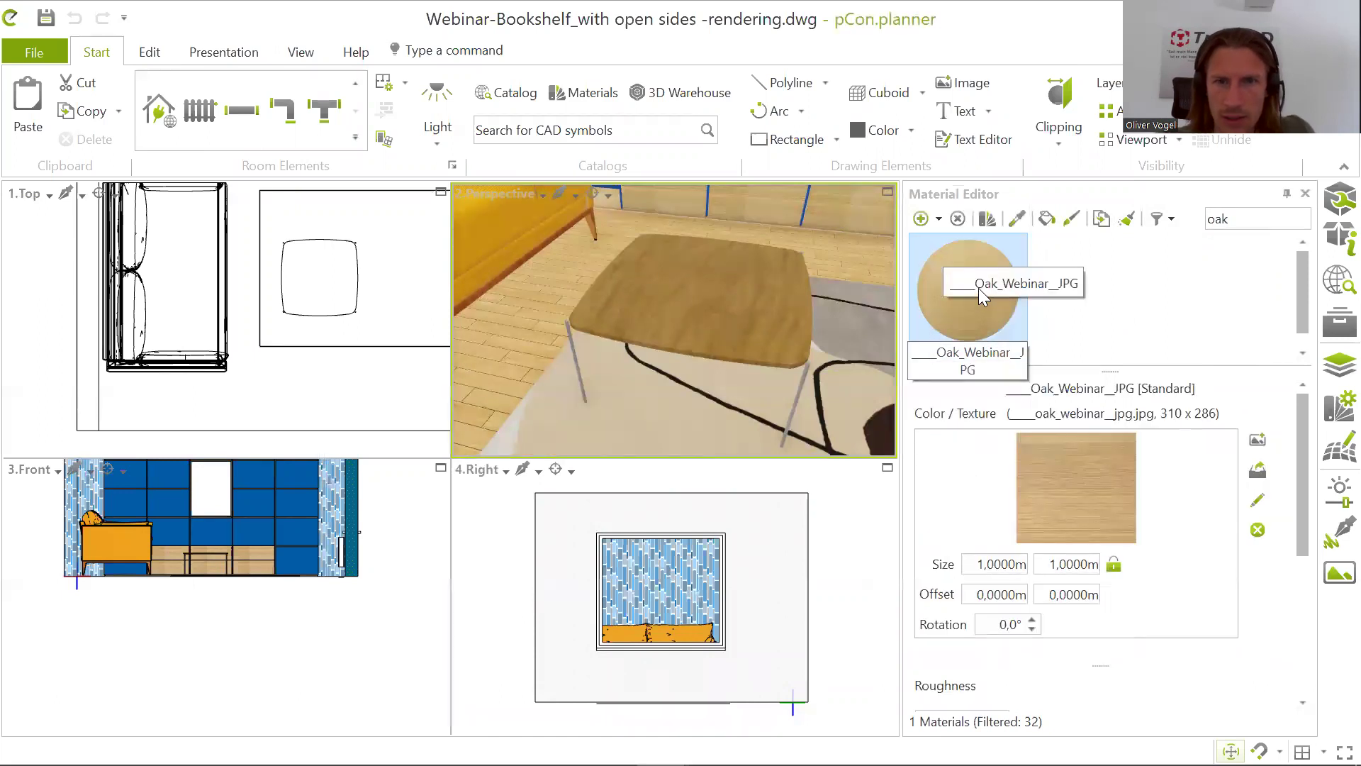
pyautogui.moveTo(980, 296); pyautogui.dragTo(854, 283)
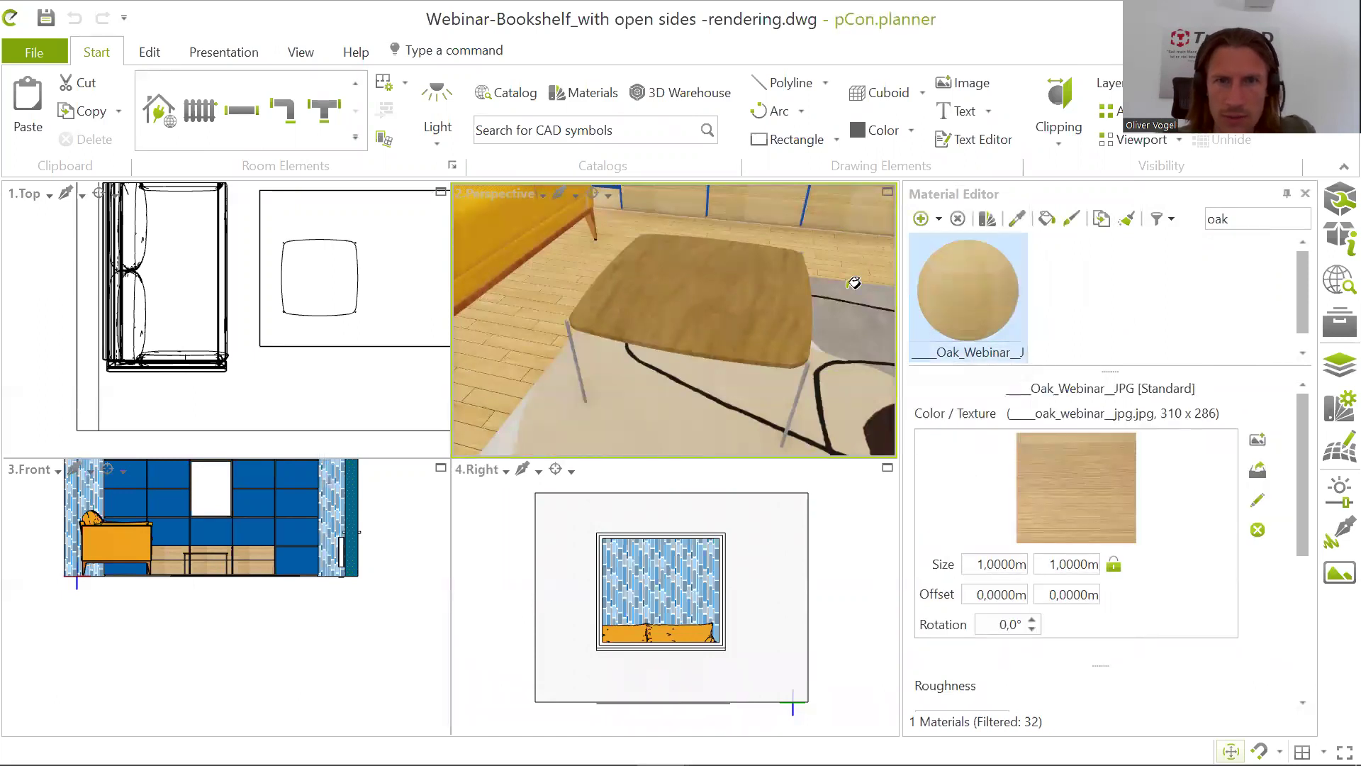
pyautogui.click(778, 283)
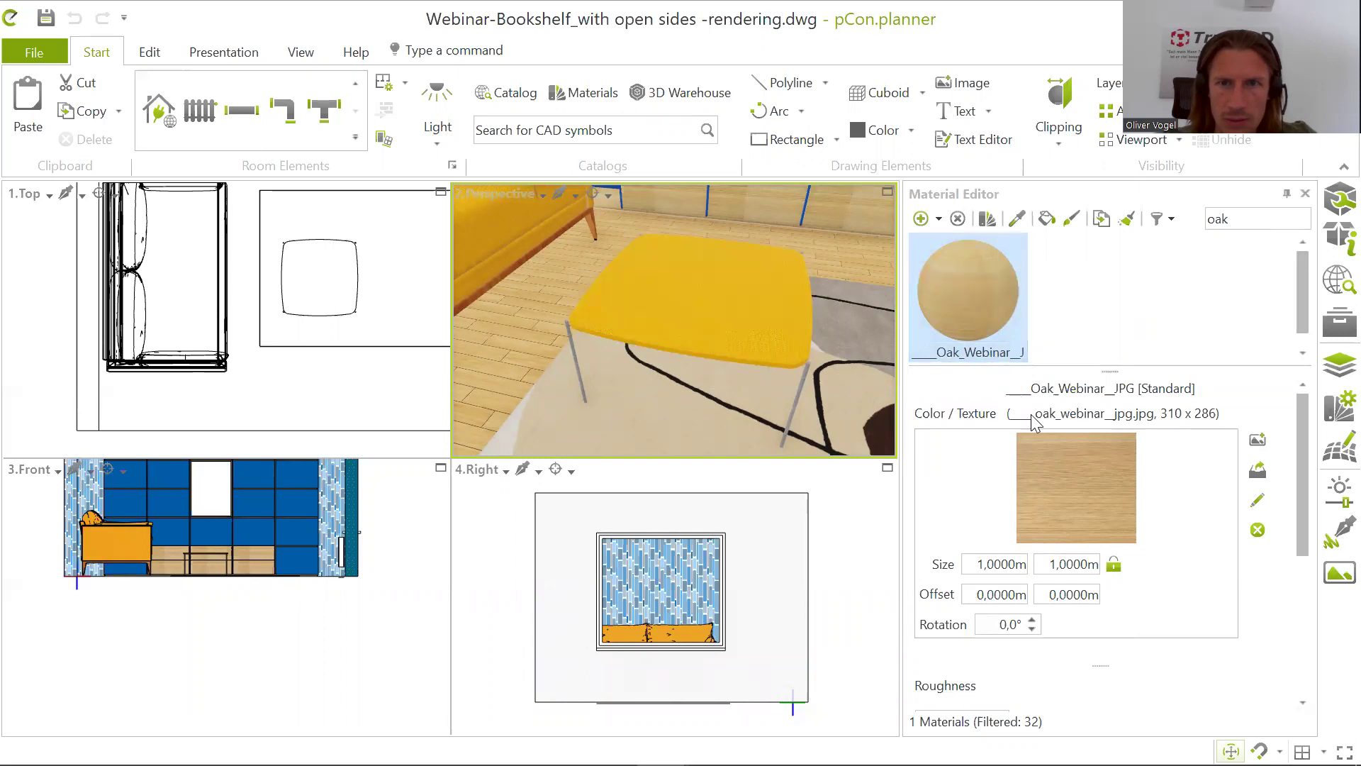
pyautogui.click(1047, 219)
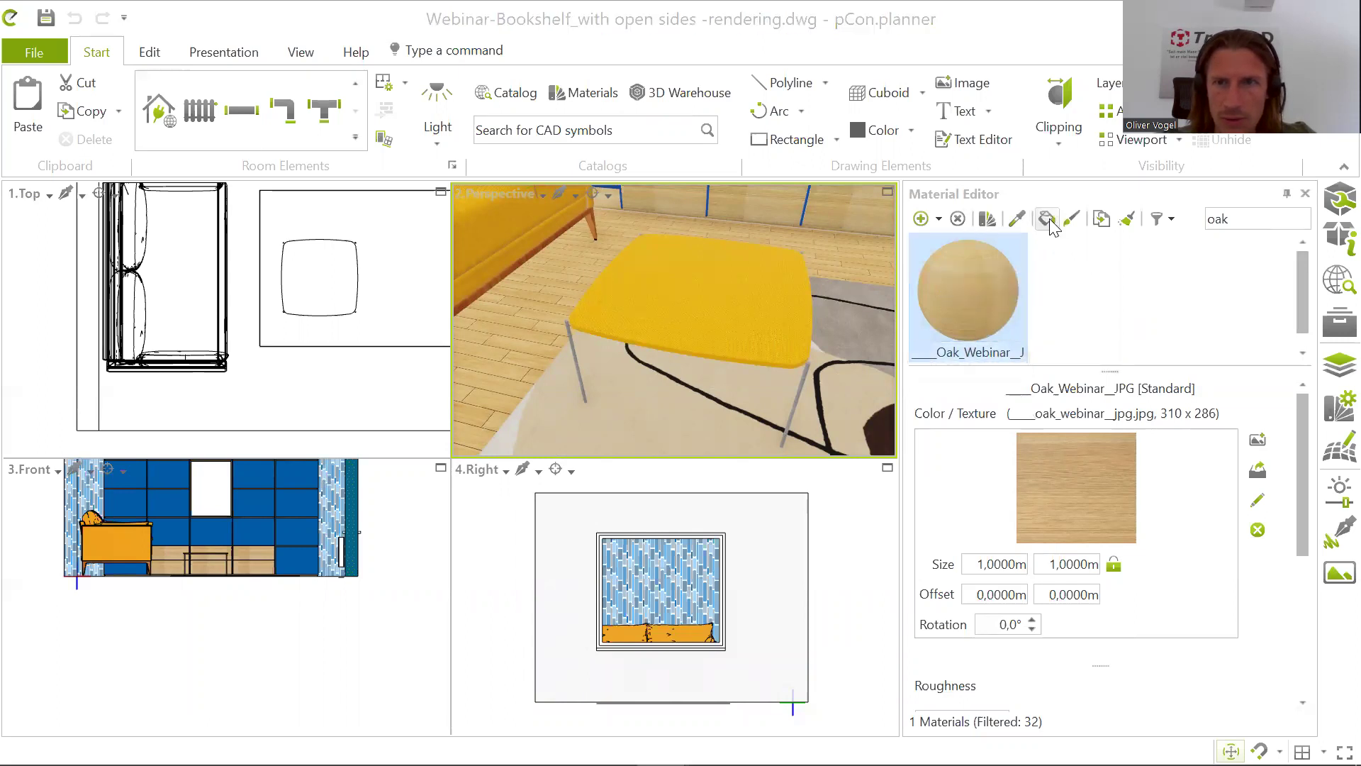
pyautogui.click(695, 274)
# Step: Apply the same ____Oak_Webinar__JPG material to the sofa's wooden frame and legs
pyautogui.click(1003, 261)
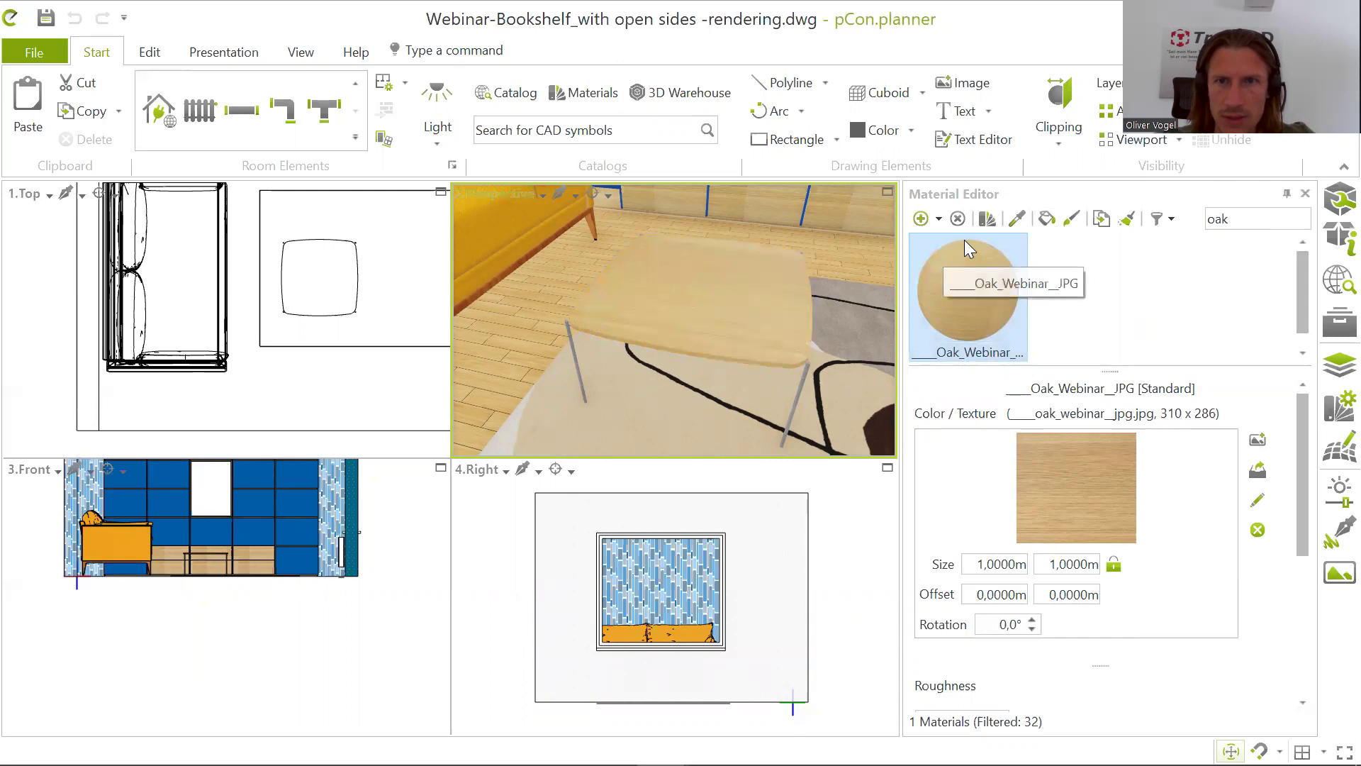
pyautogui.click(1048, 219)
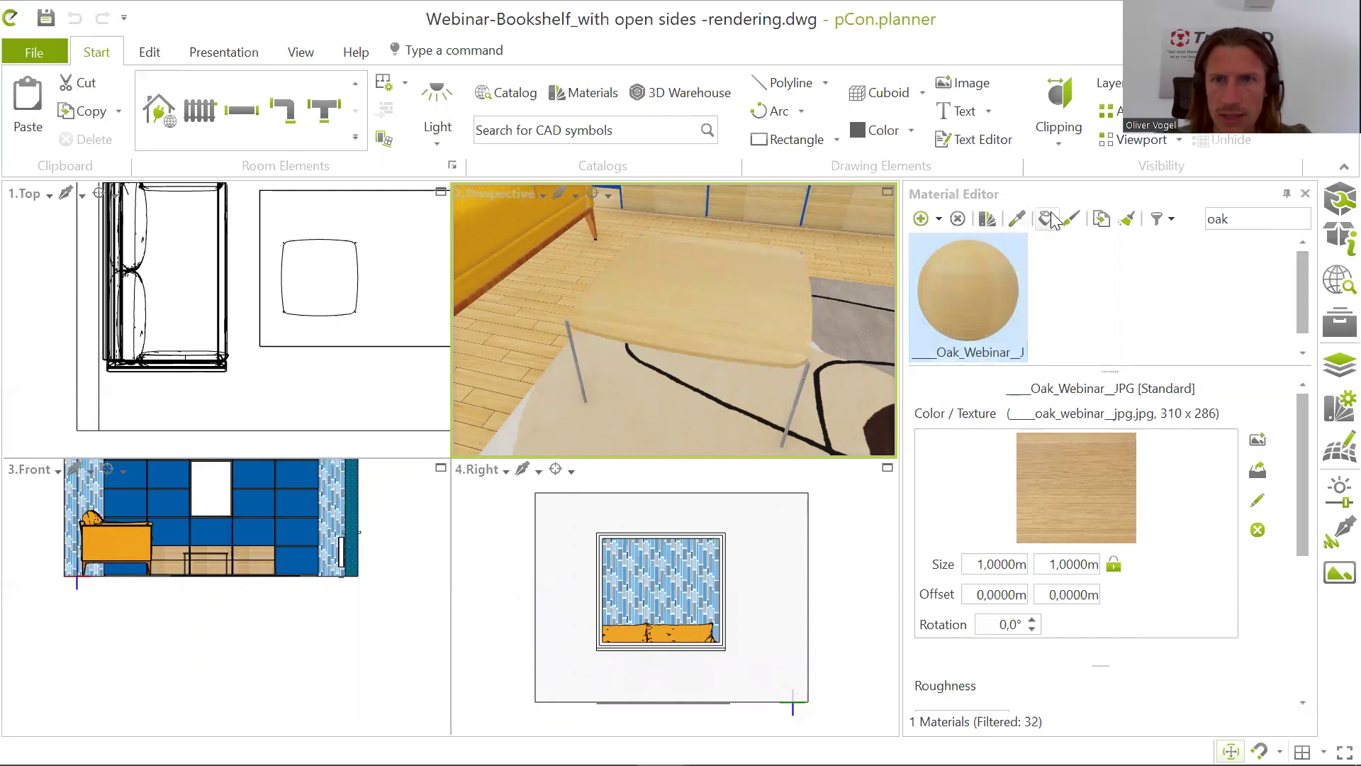
pyautogui.scroll(2, 523, 250)
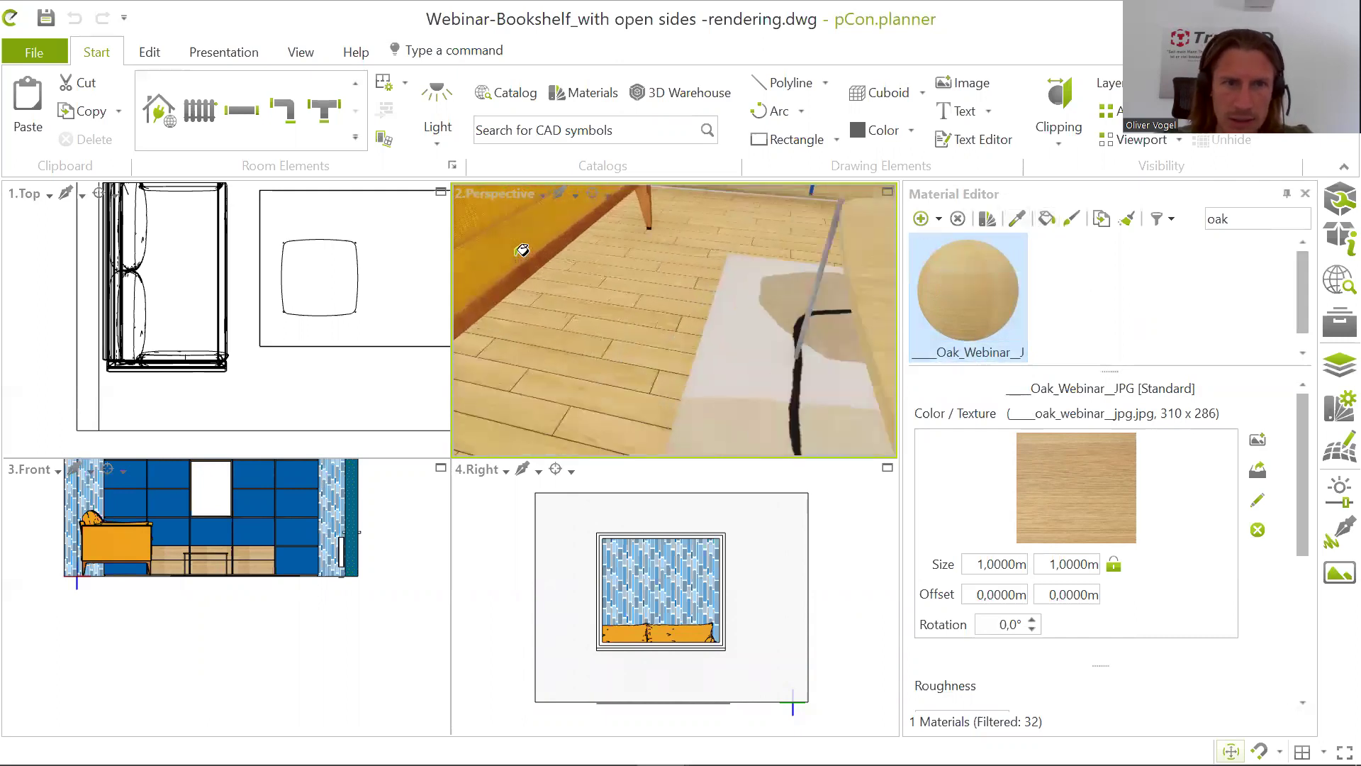
pyautogui.click(527, 278)
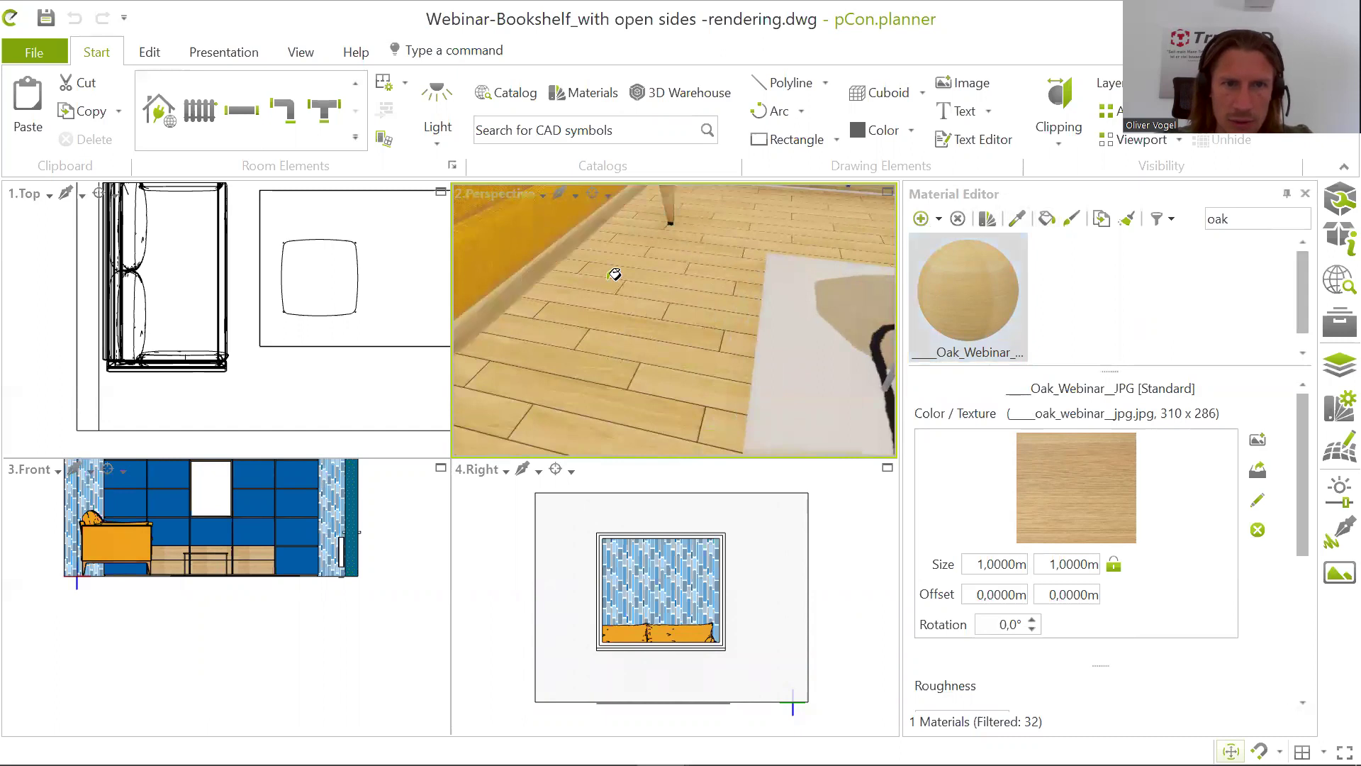
# Step: Examine the materials on the bookshelf's upright panels, shelves and rounded open side
pyautogui.scroll(-2, 600, 274)
pyautogui.scroll(-2, 736, 300)
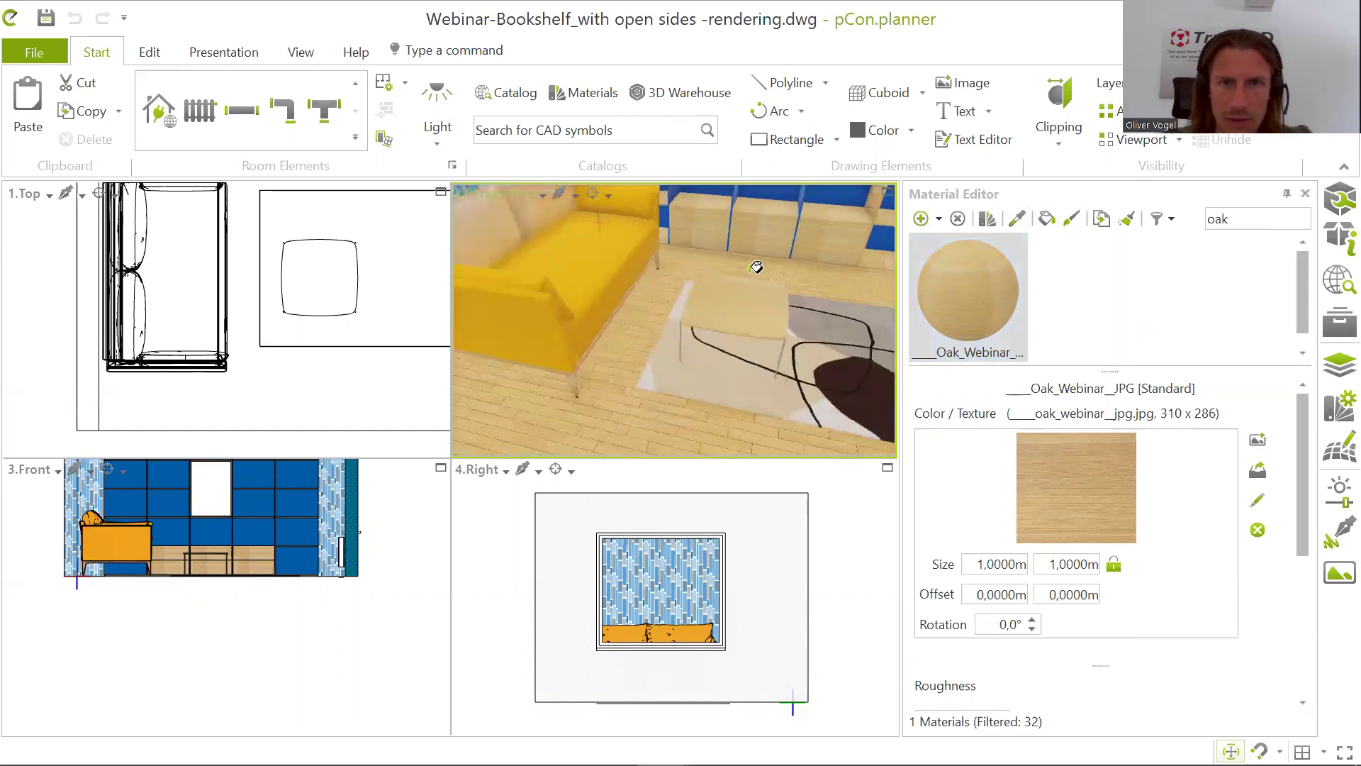
pyautogui.scroll(3, 795, 239)
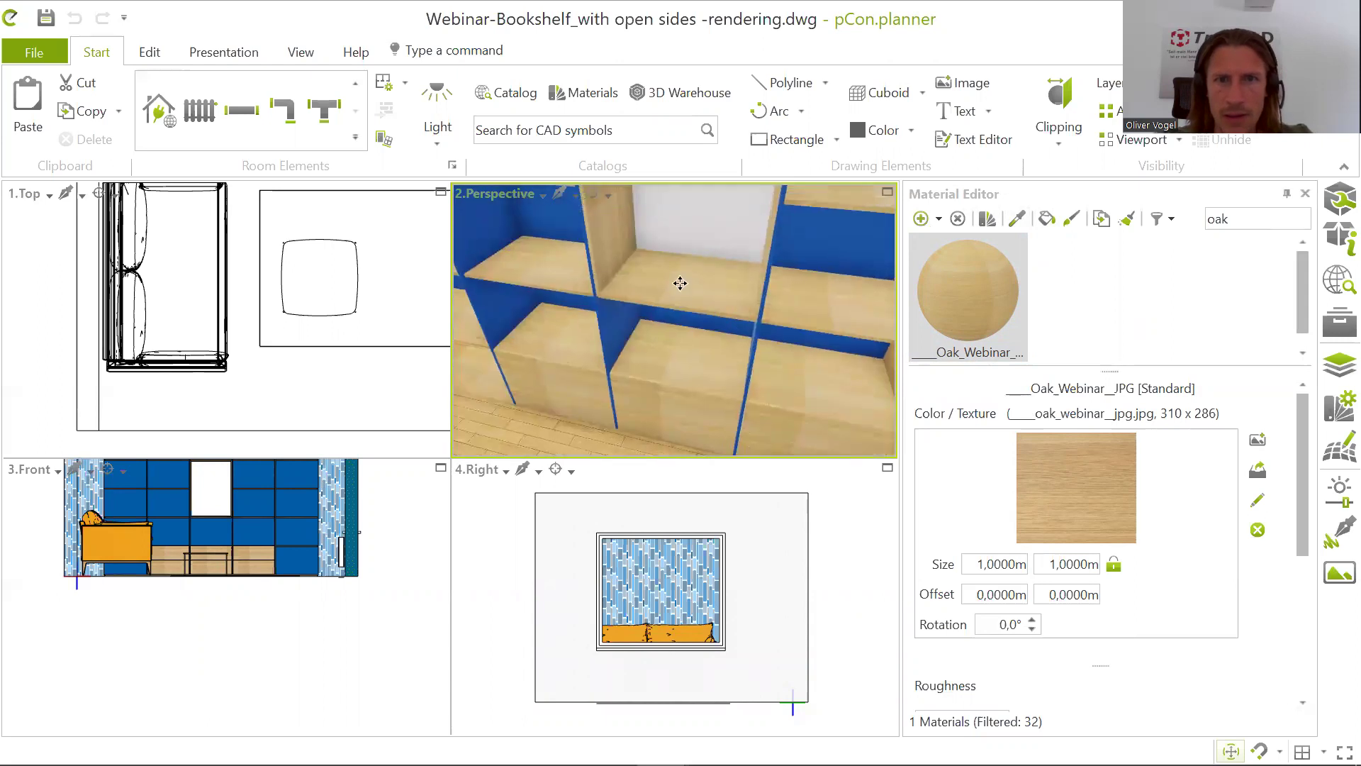
pyautogui.moveTo(680, 283); pyautogui.dragTo(416, 281, button='right')
pyautogui.moveTo(745, 287); pyautogui.dragTo(685, 286, button='right')
pyautogui.scroll(2, 668, 237)
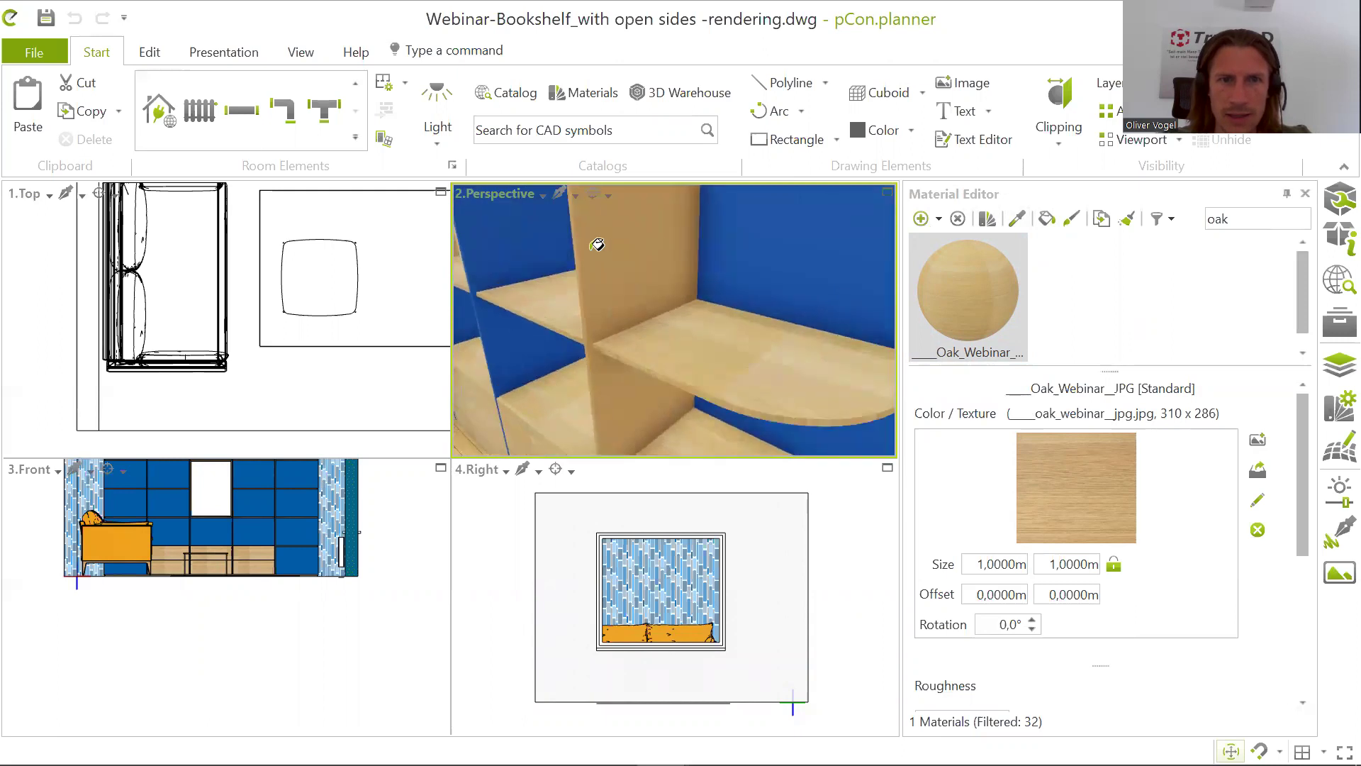
pyautogui.scroll(1, 624, 239)
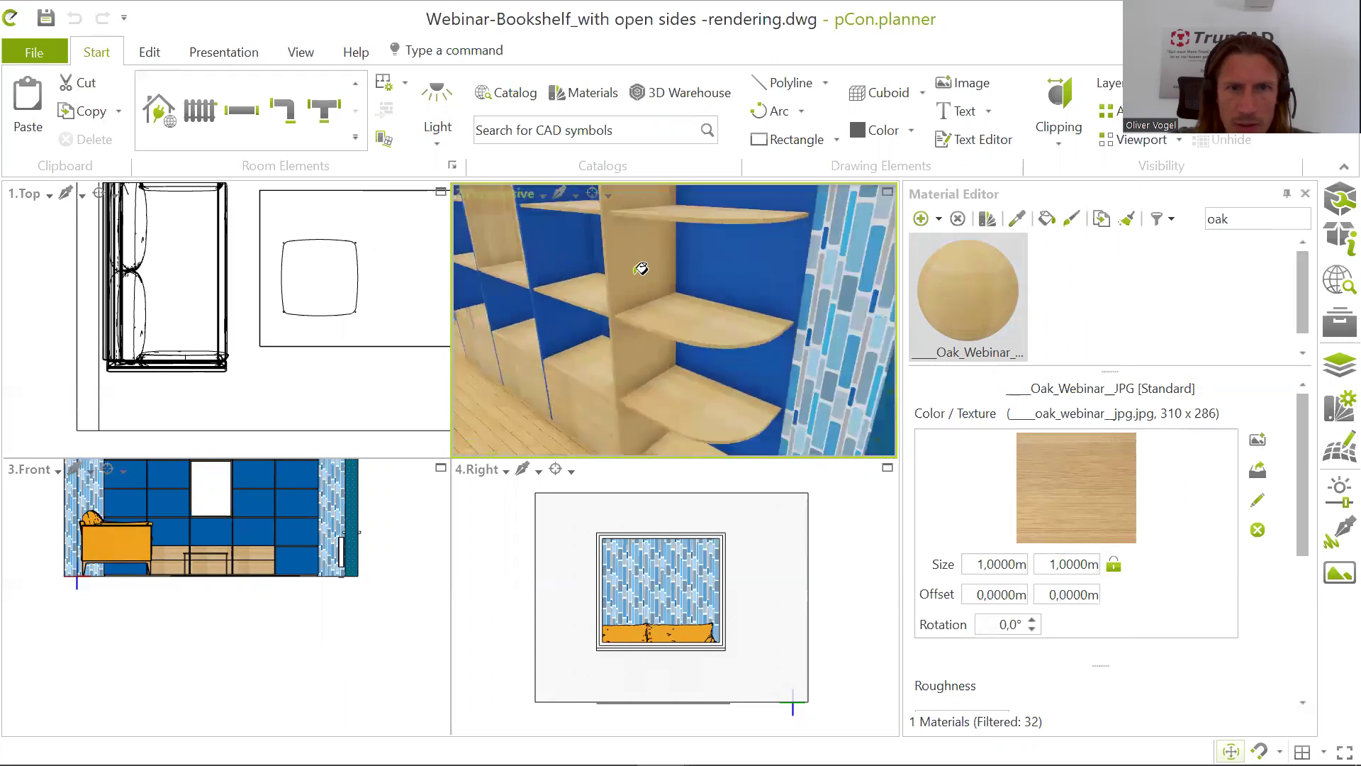
pyautogui.scroll(3, 627, 259)
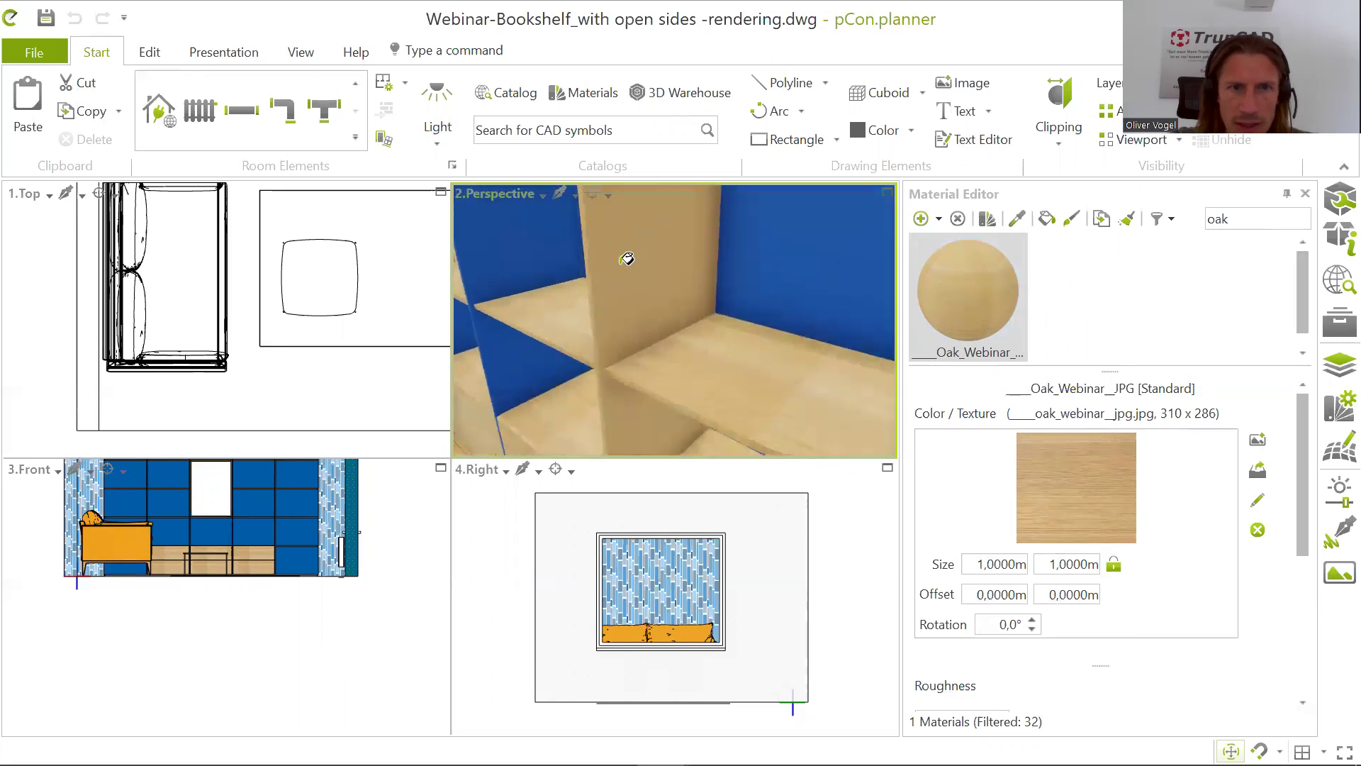
pyautogui.scroll(-3, 638, 256)
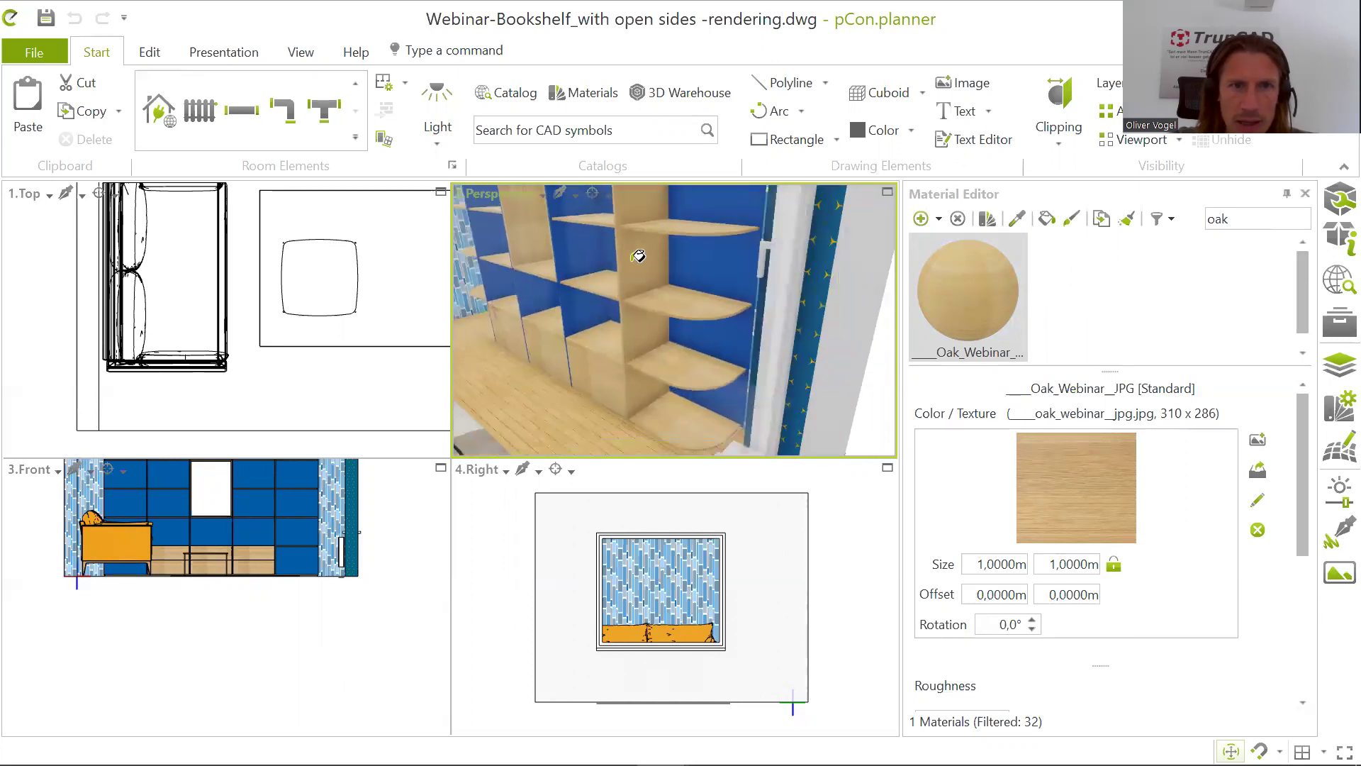
# Step: Filter the scene's materials by "eg" in place of the current filter term
pyautogui.doubleClick(1246, 216)
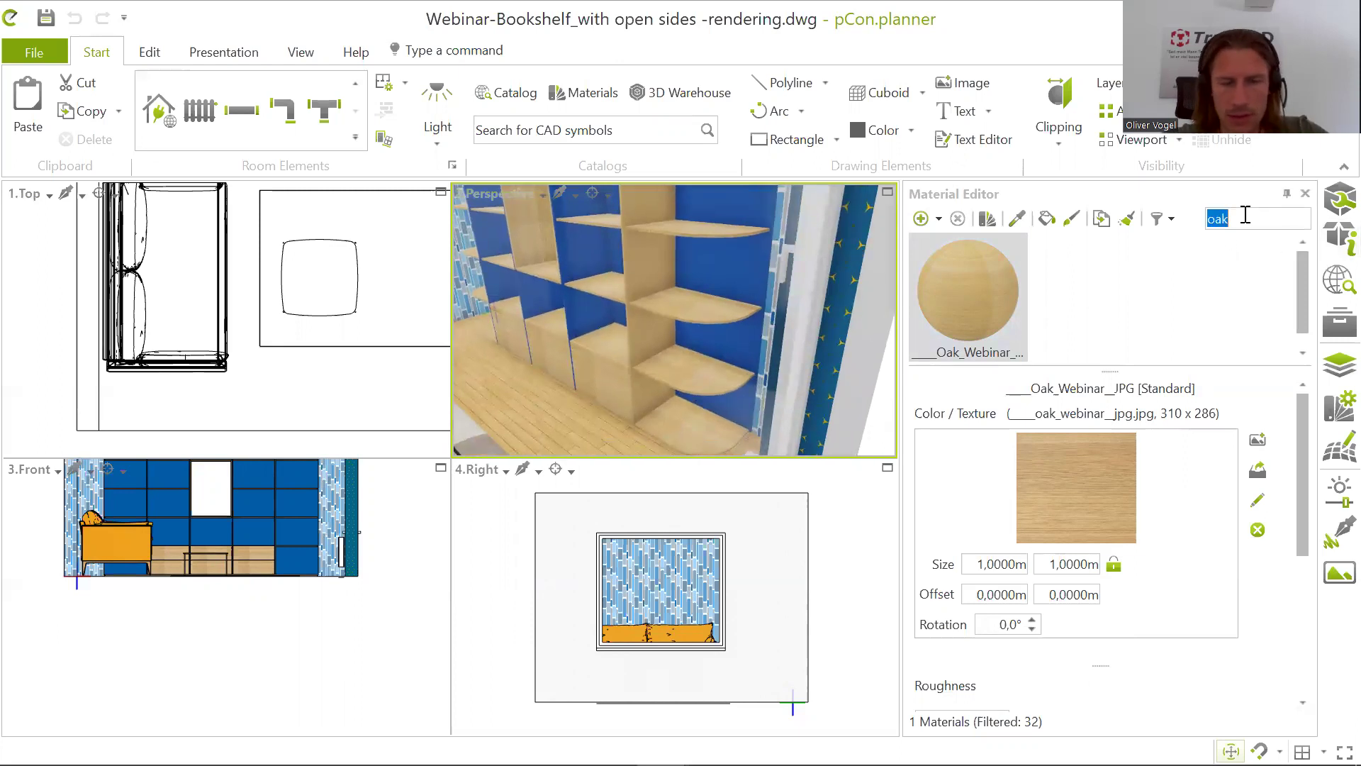
pyautogui.write('oak')
pyautogui.press('BackSpace')
pyautogui.press('BackSpace')
pyautogui.press('BackSpace')
pyautogui.write('e')
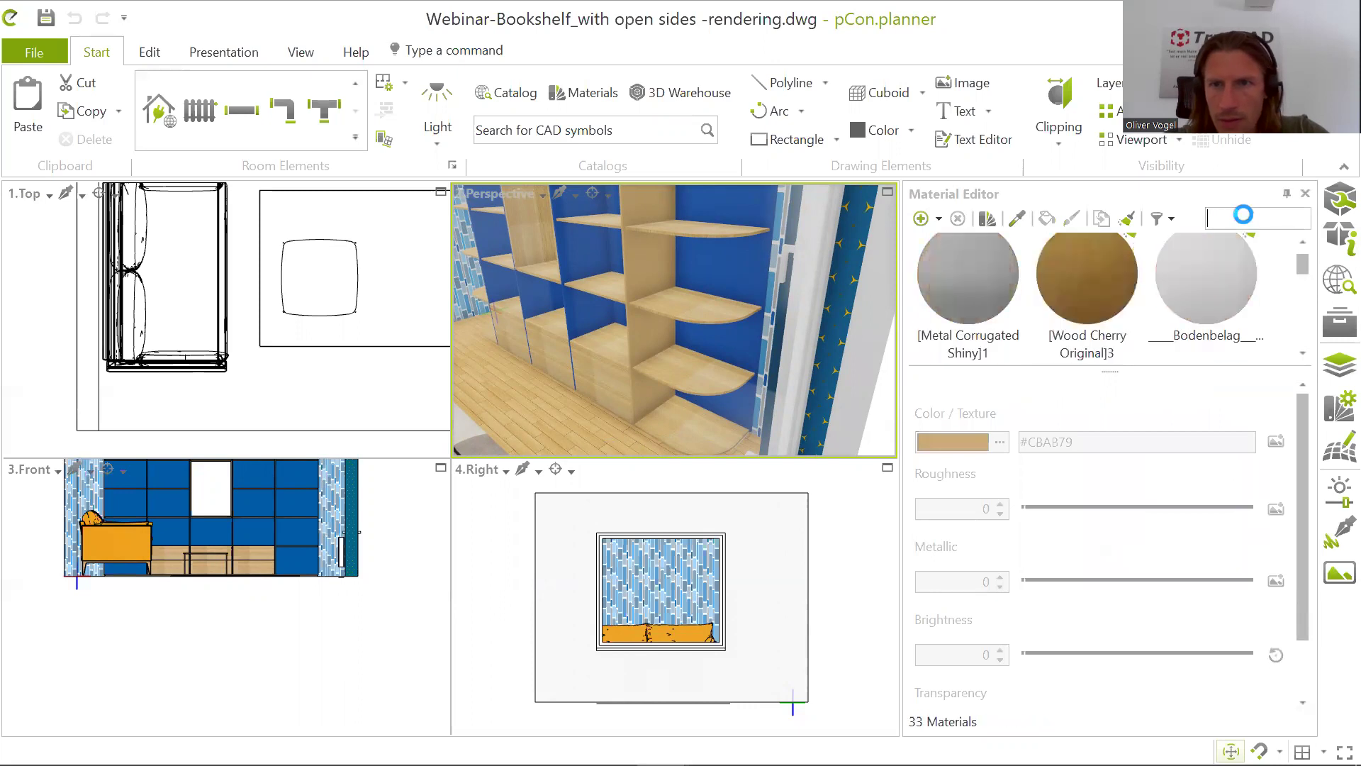
pyautogui.write('ga')
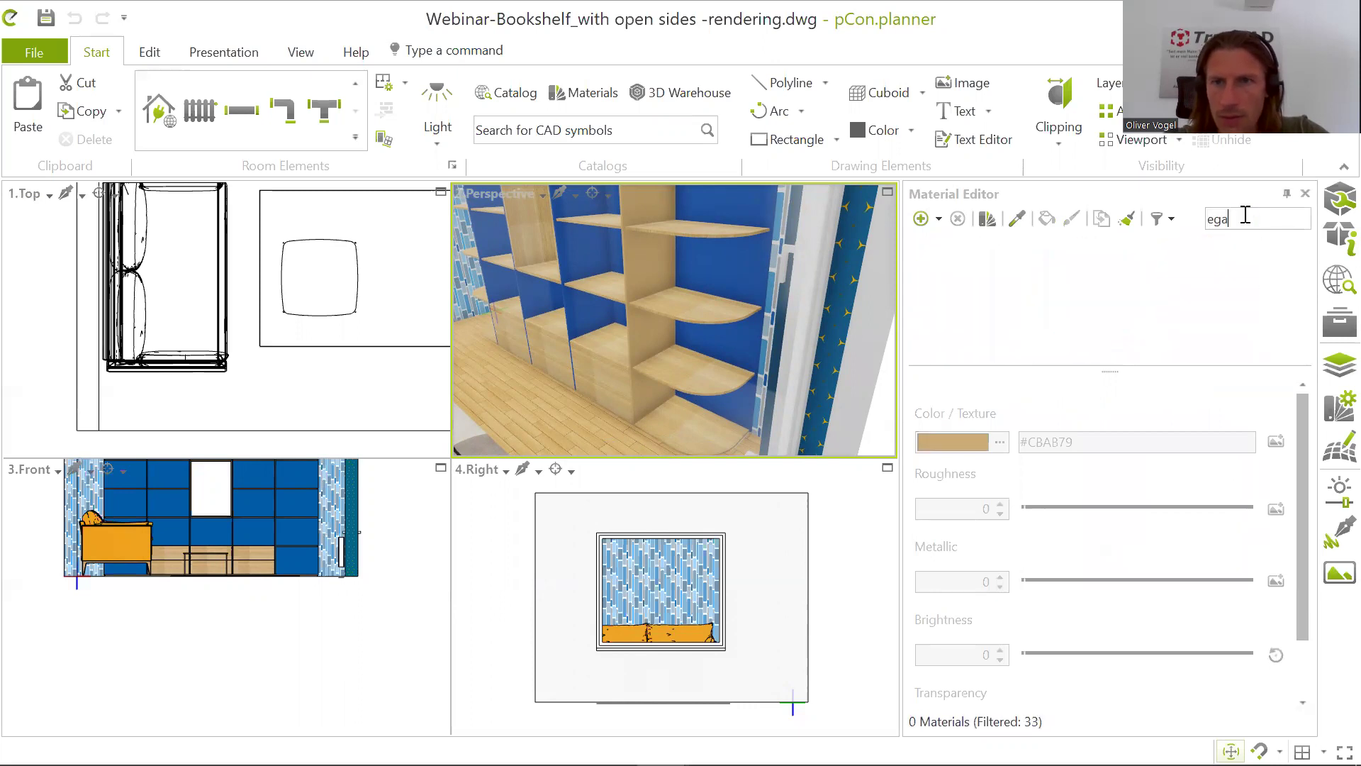
pyautogui.press('BackSpace')
pyautogui.press('BackSpace')
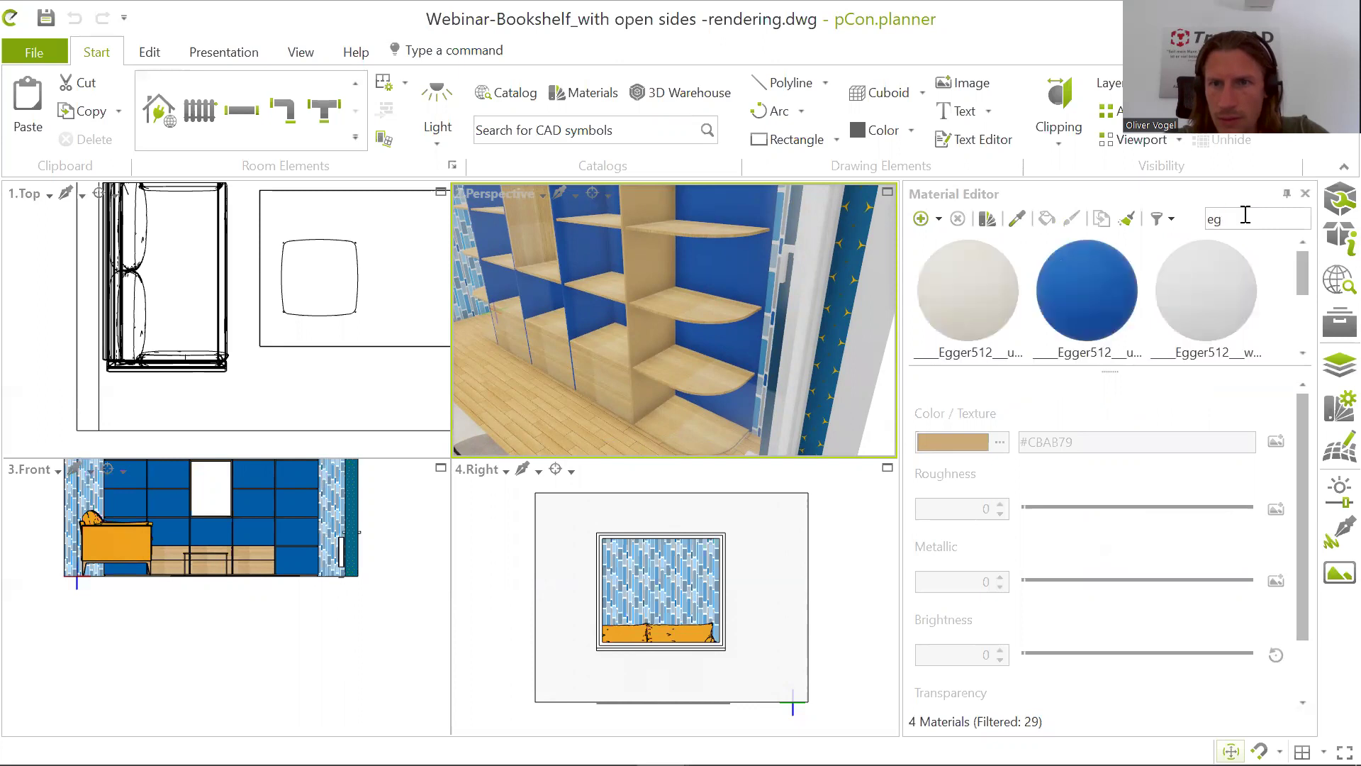
# Step: Apply the ____Egger512__u525__jpg material to the bookshelf's upright panels, and end material application
pyautogui.click(1089, 296)
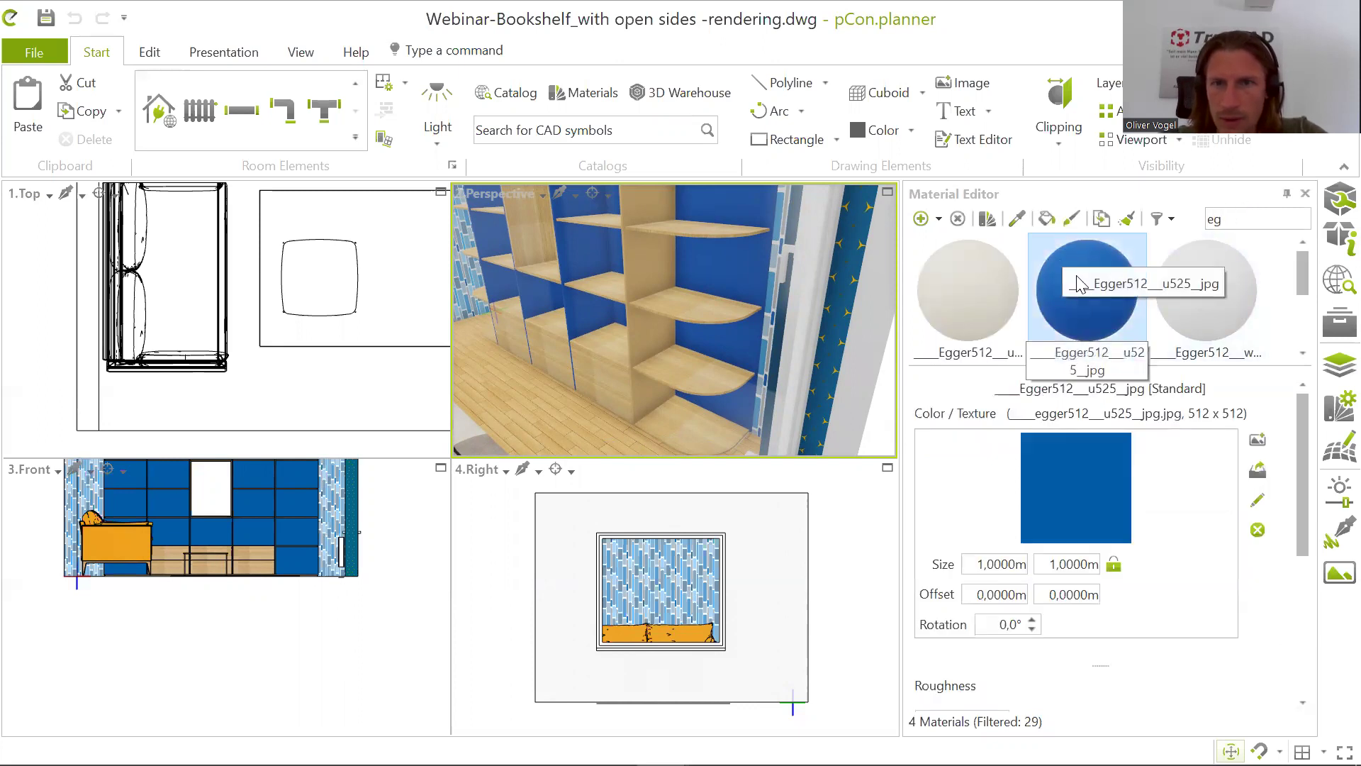
pyautogui.click(1053, 218)
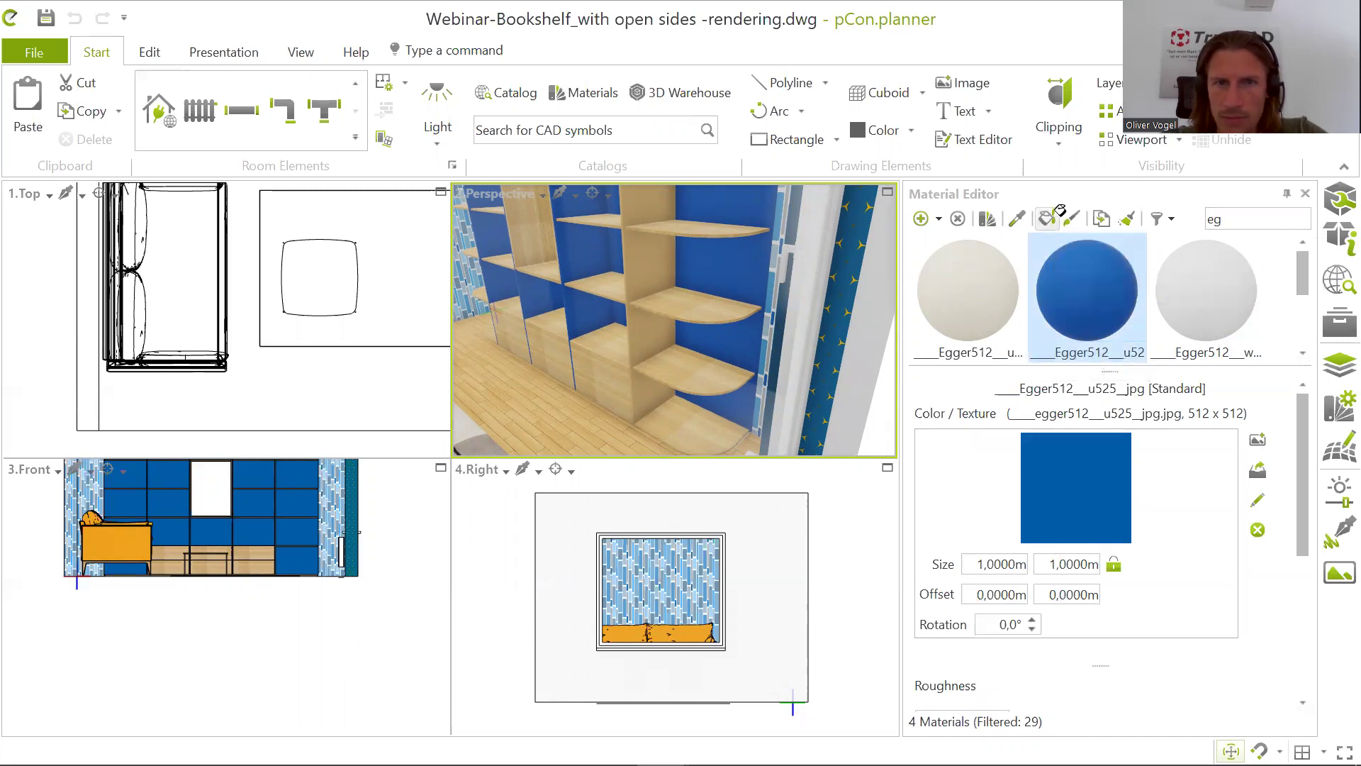
pyautogui.click(656, 259)
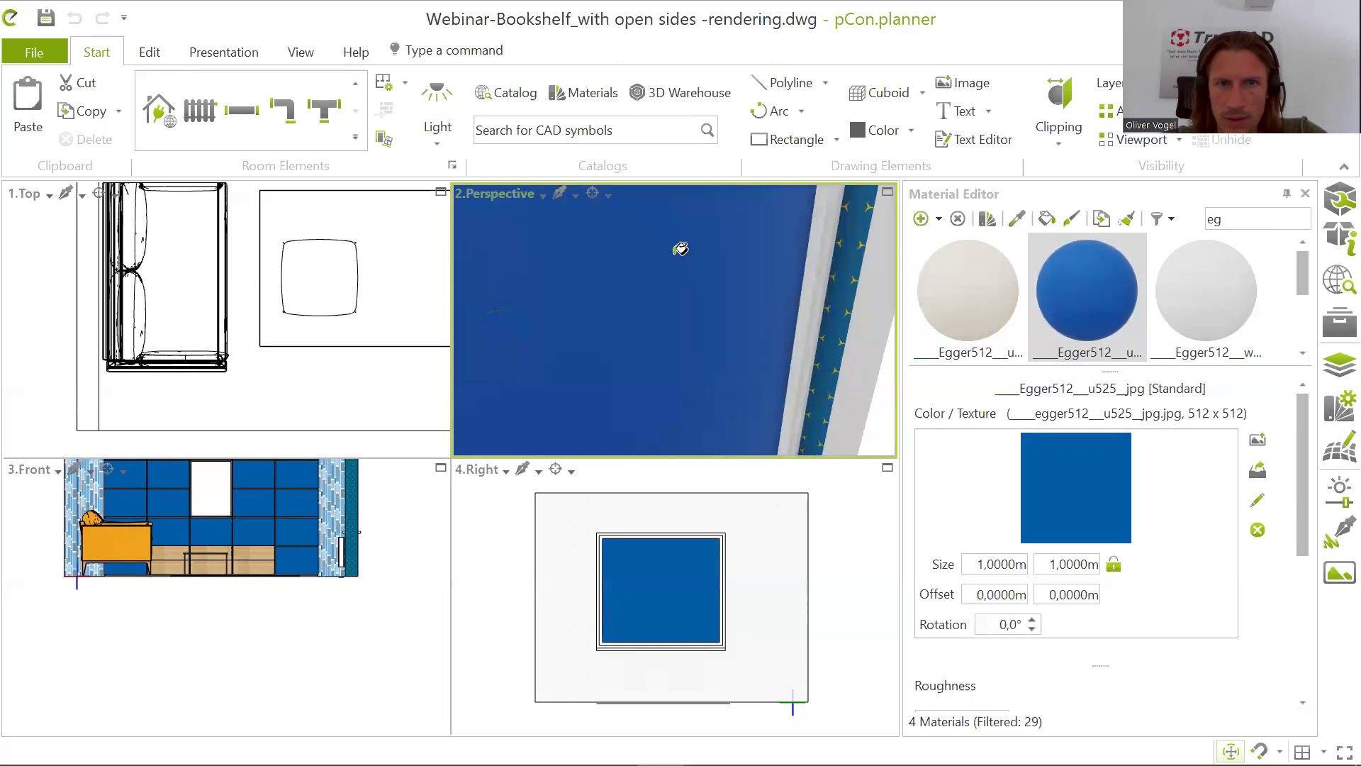
pyautogui.scroll(-2, 690, 247)
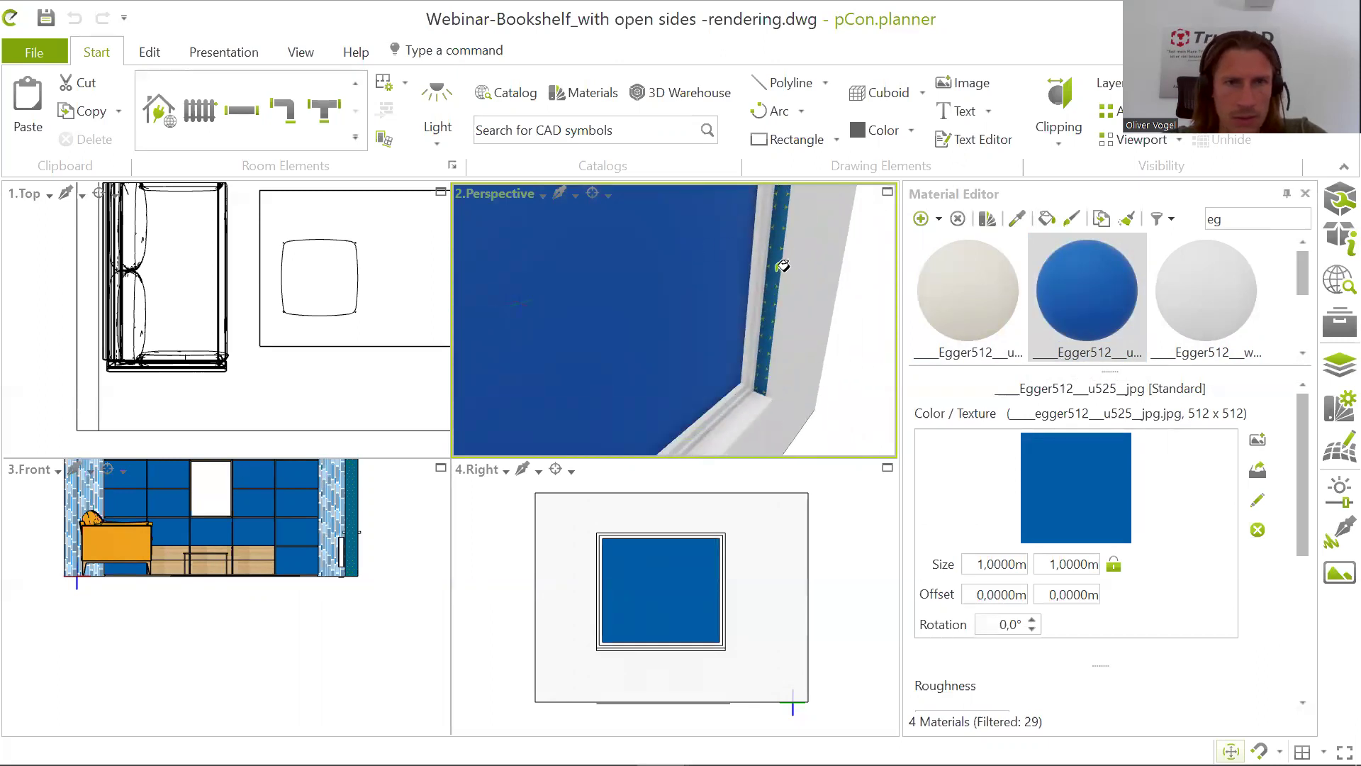
pyautogui.scroll(-3, 783, 266)
pyautogui.scroll(5, 605, 311)
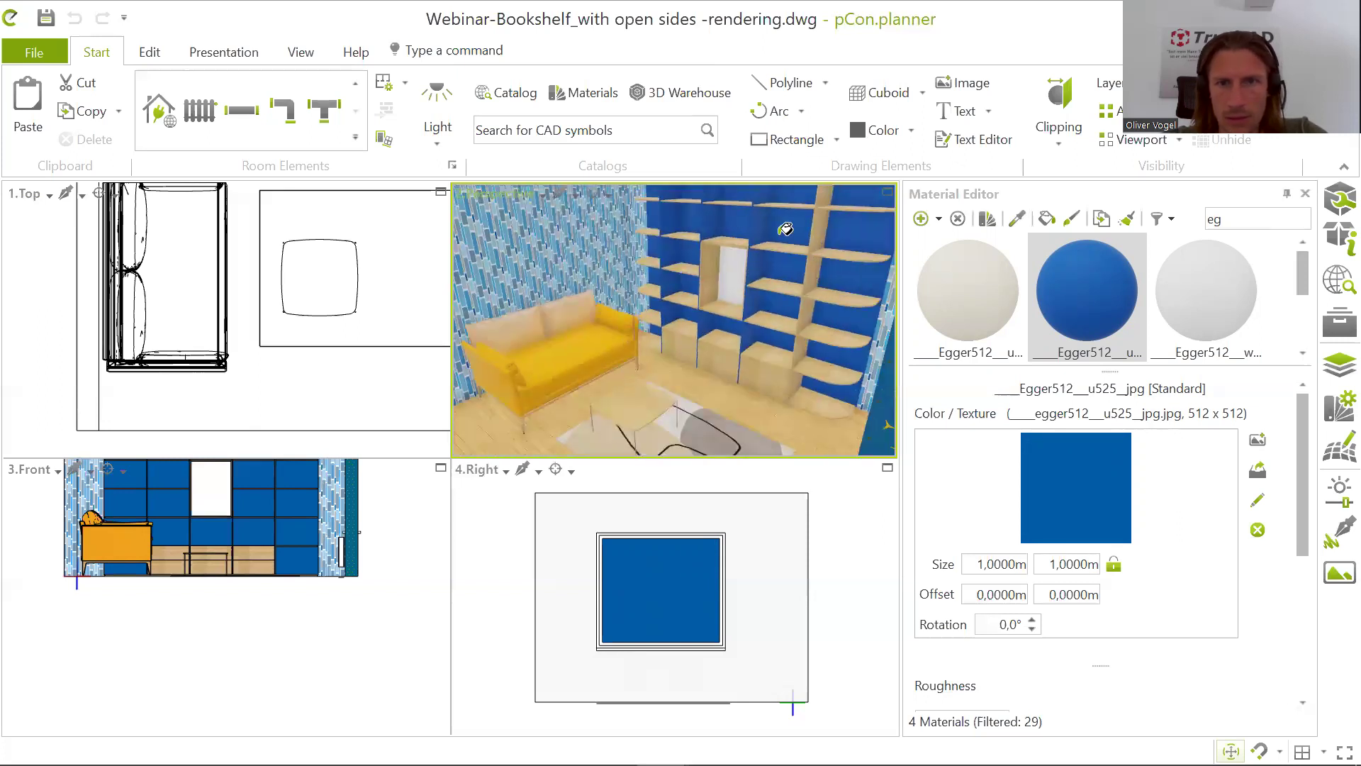
pyautogui.scroll(4, 798, 248)
pyautogui.click(802, 284)
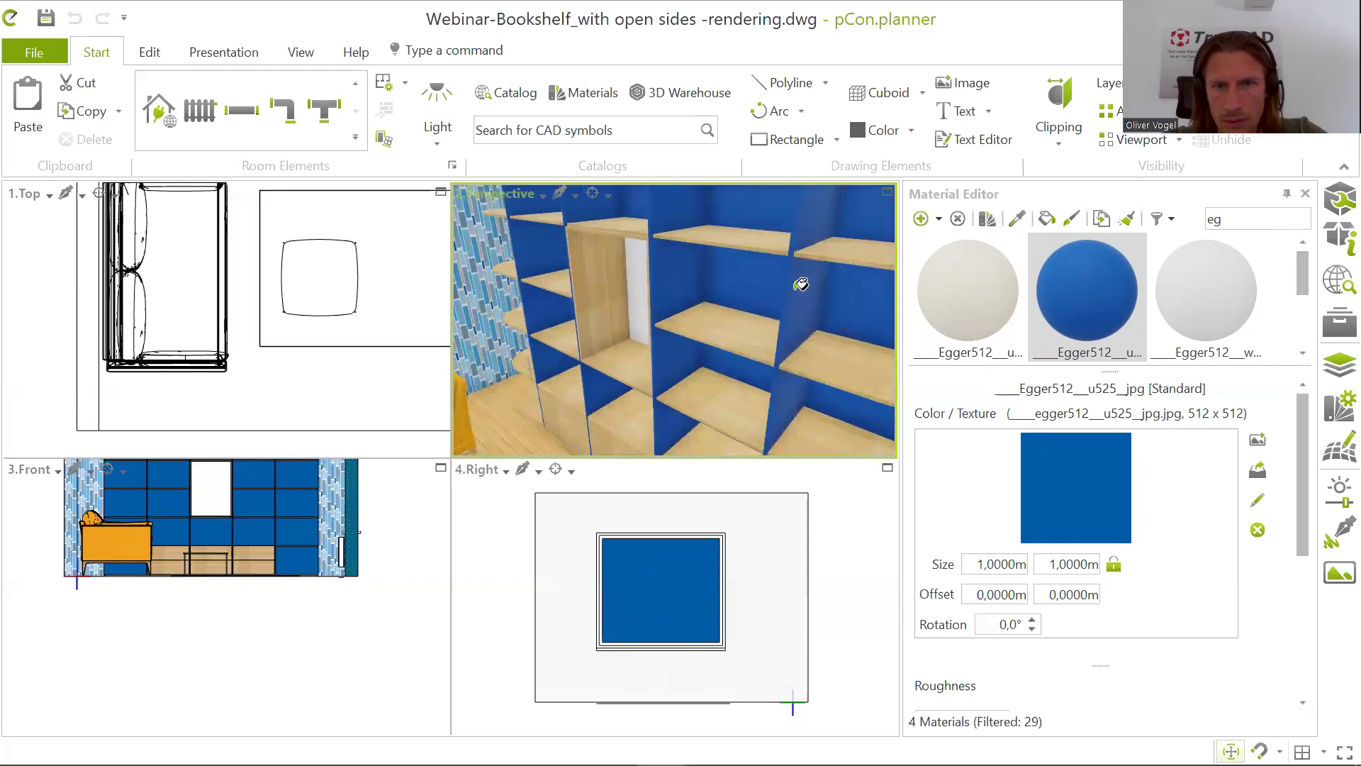
pyautogui.scroll(-5, 802, 277)
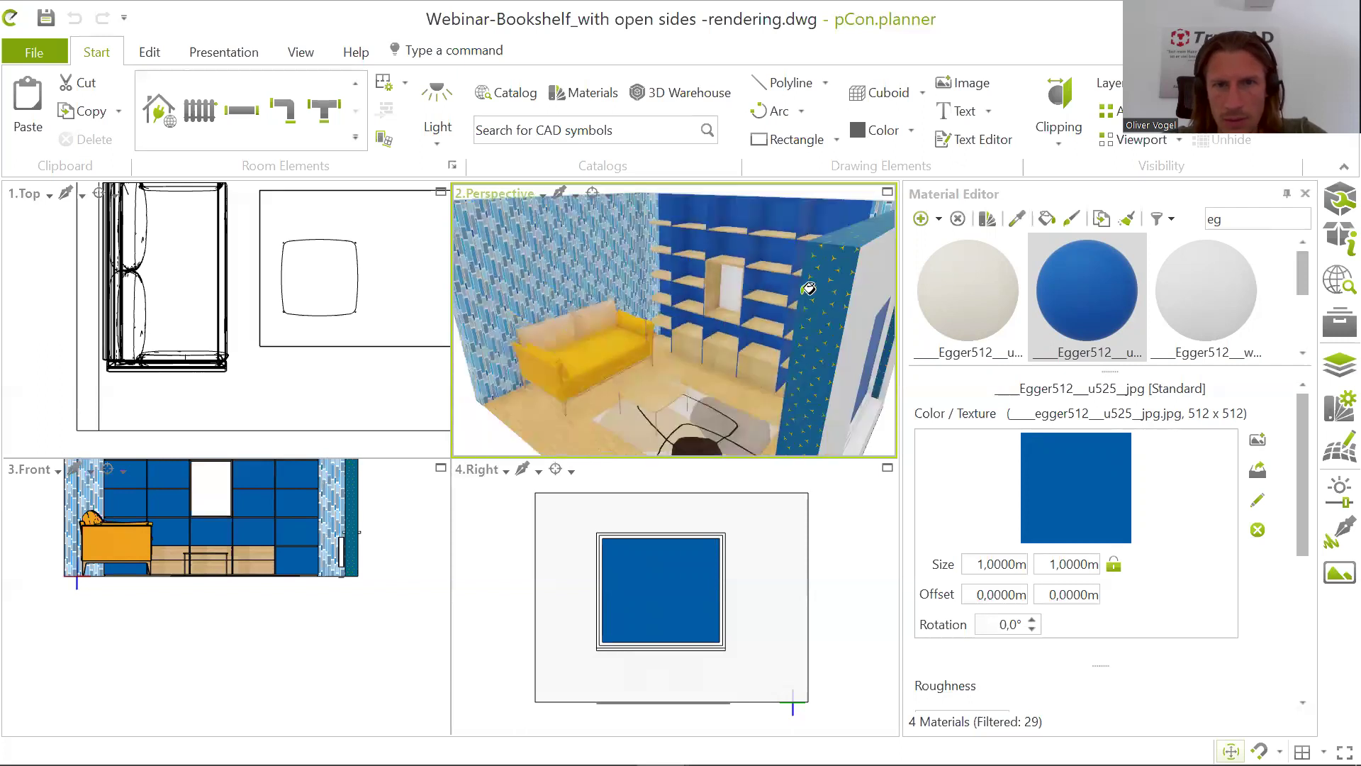
pyautogui.moveTo(754, 308)
pyautogui.mouseDown(button='right')
pyautogui.moveTo(851, 296)
pyautogui.moveTo(715, 311)
pyautogui.moveTo(797, 310)
pyautogui.mouseUp(button='right')
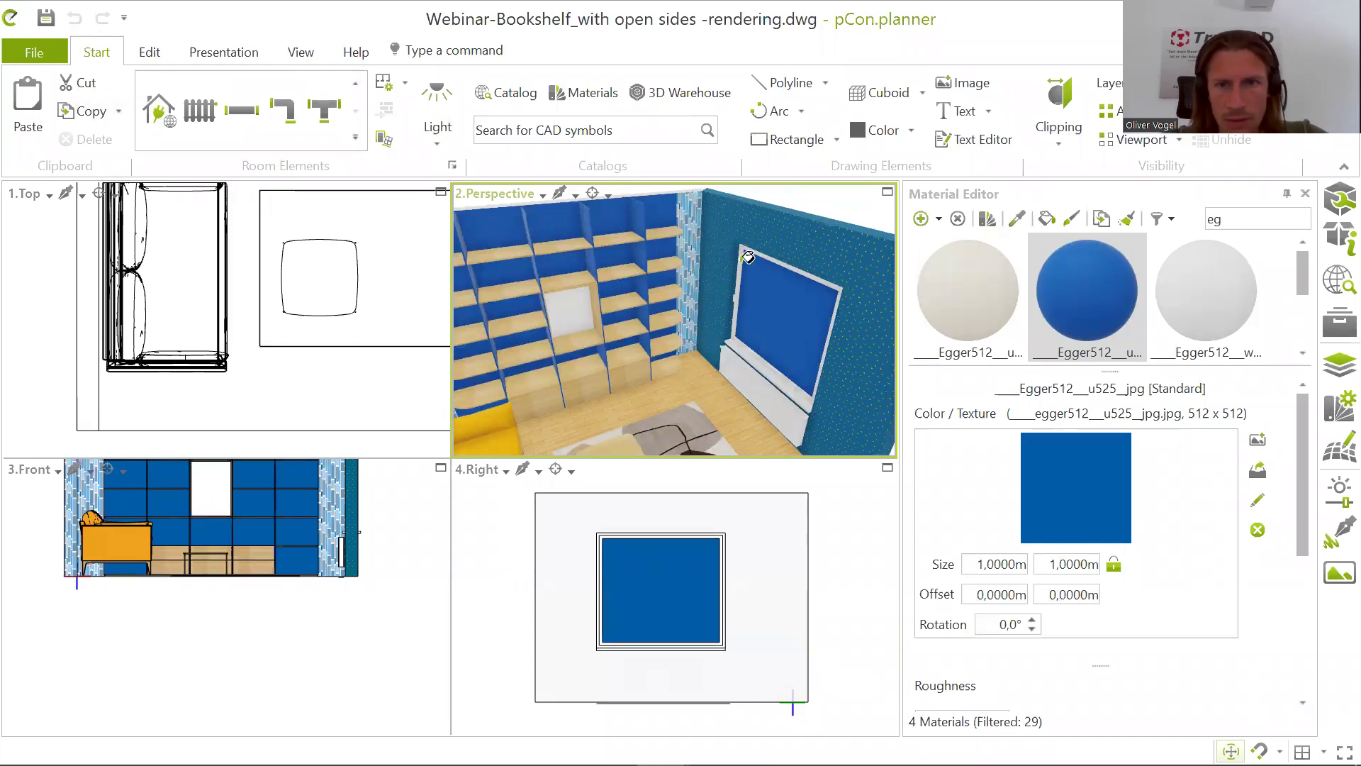
pyautogui.click(802, 322)
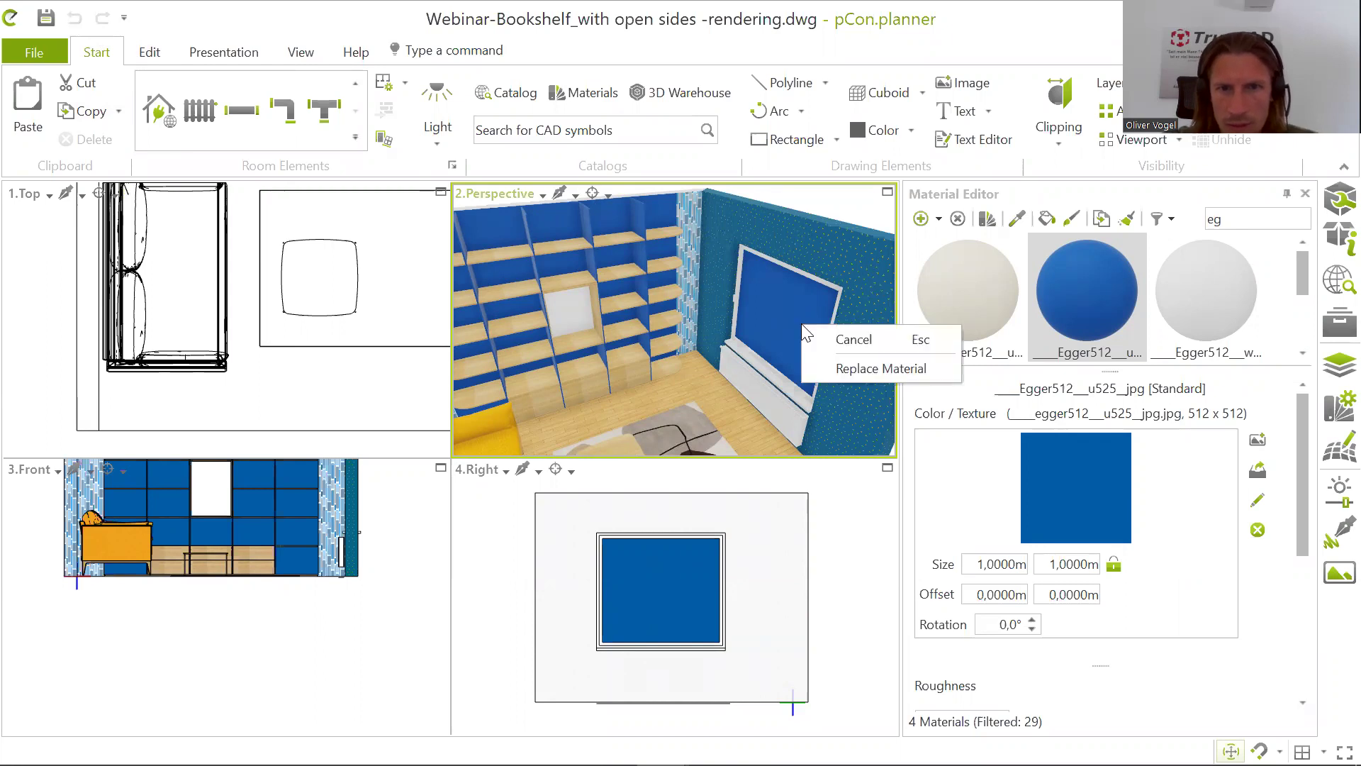
pyautogui.click(891, 340)
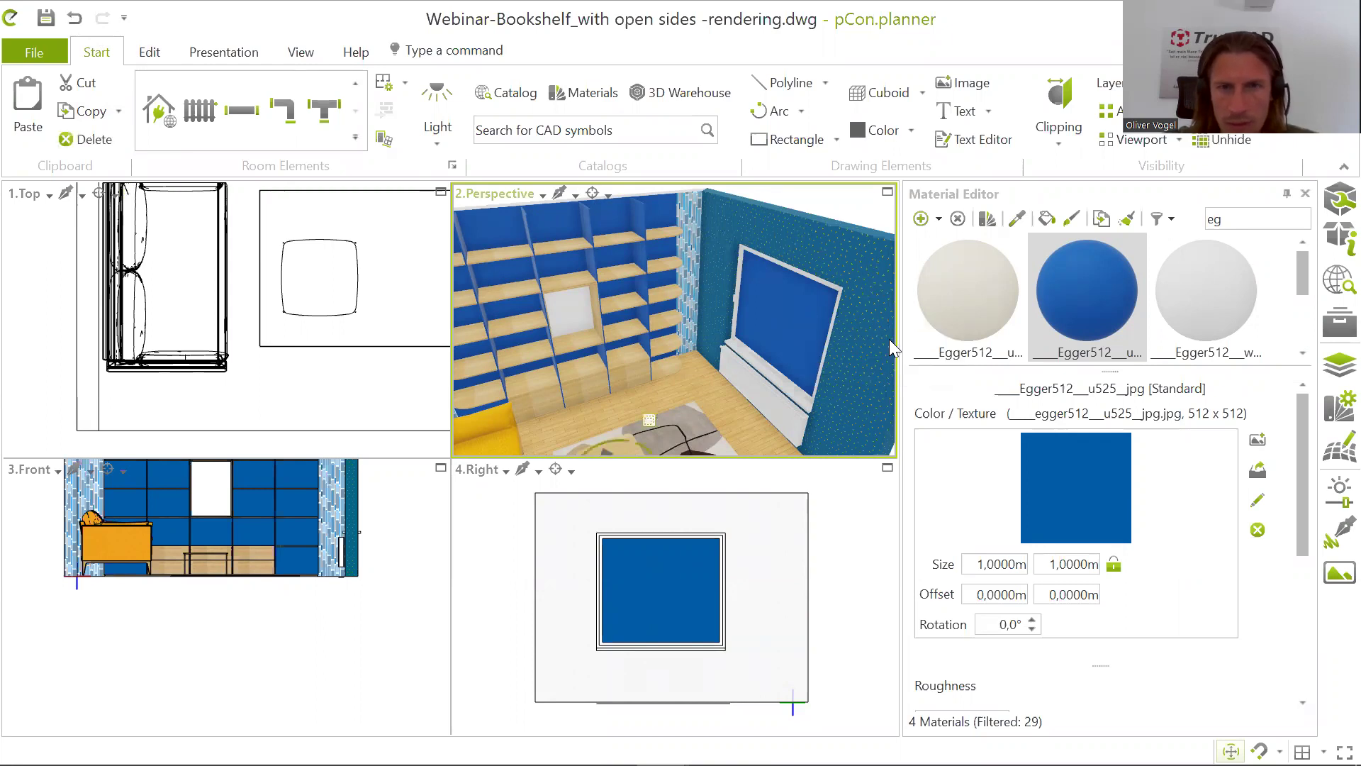
# Step: Cut the window with the blue pane out of the wall above the radiator
pyautogui.rightClick(768, 327)
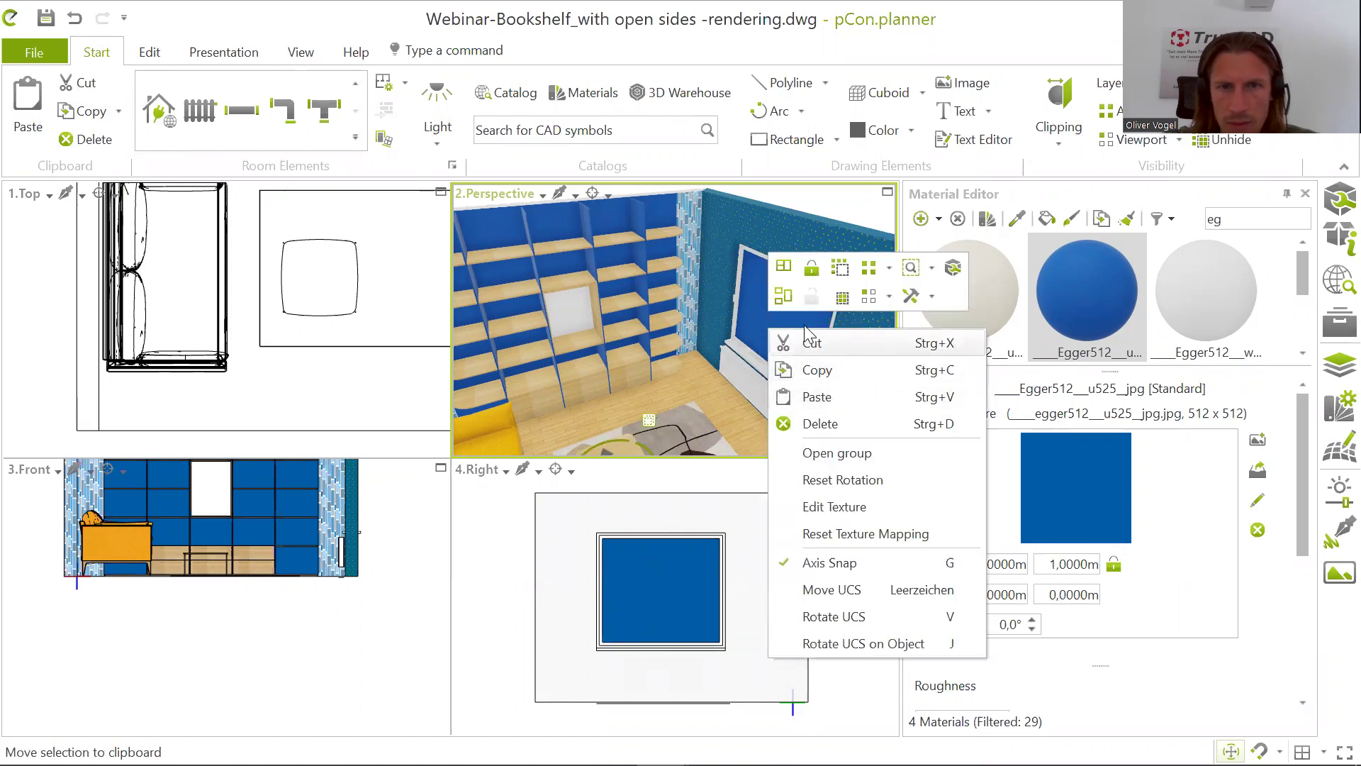
pyautogui.click(769, 310)
pyautogui.click(768, 309)
pyautogui.rightClick(773, 308)
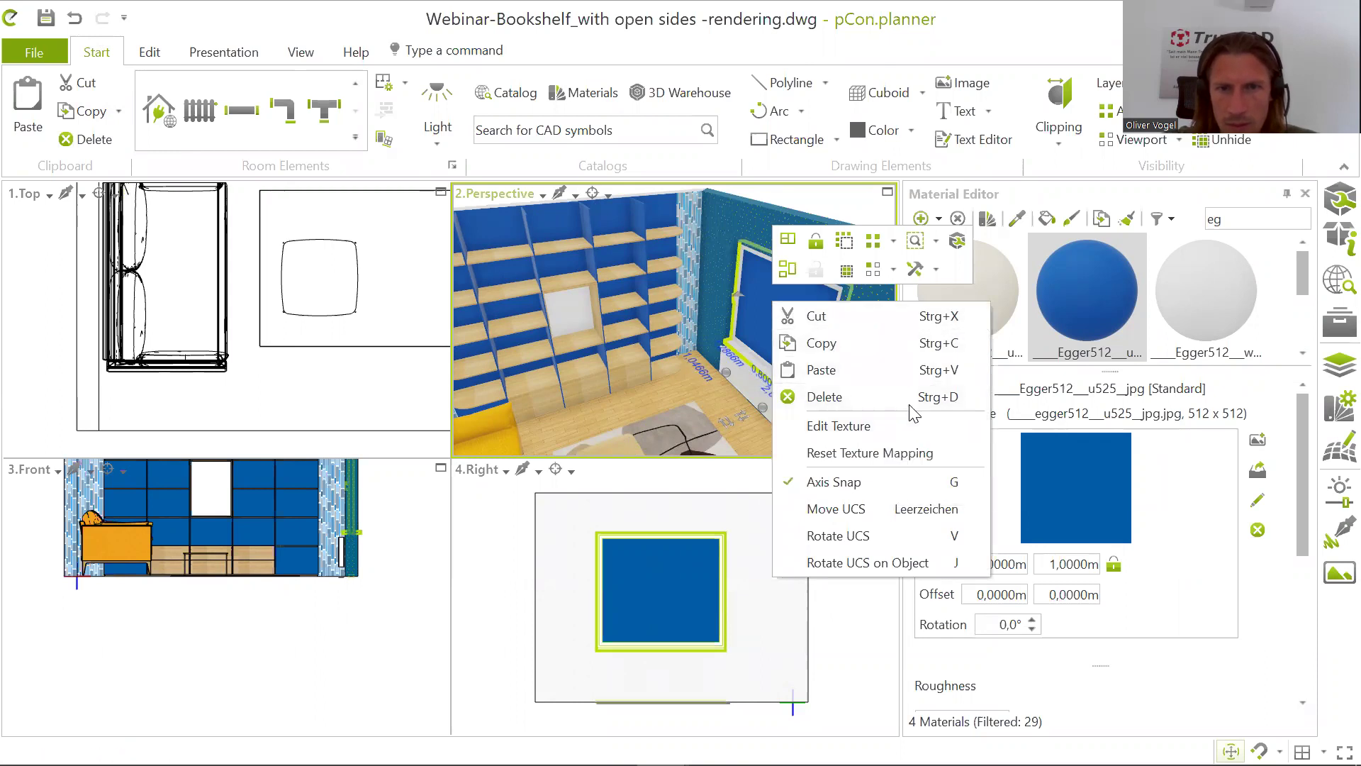
pyautogui.click(733, 319)
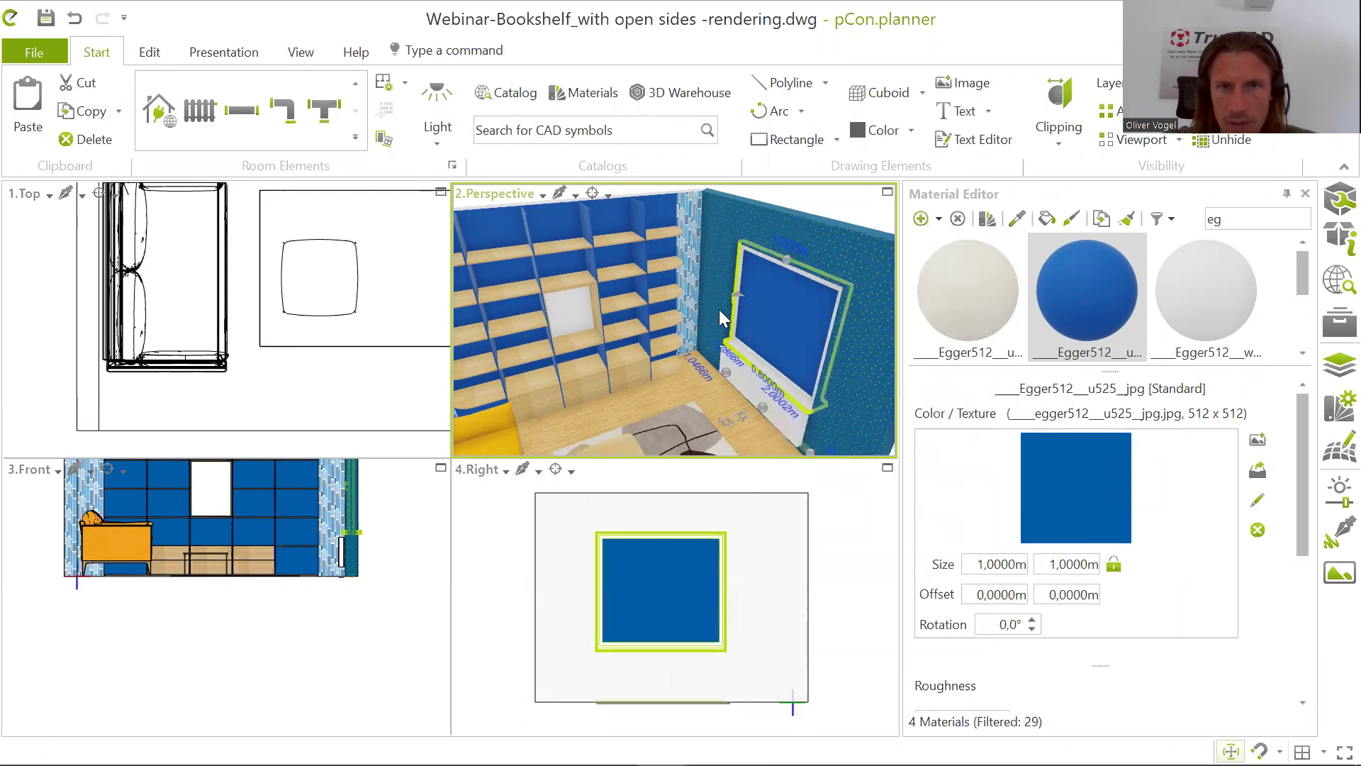
pyautogui.rightClick(796, 326)
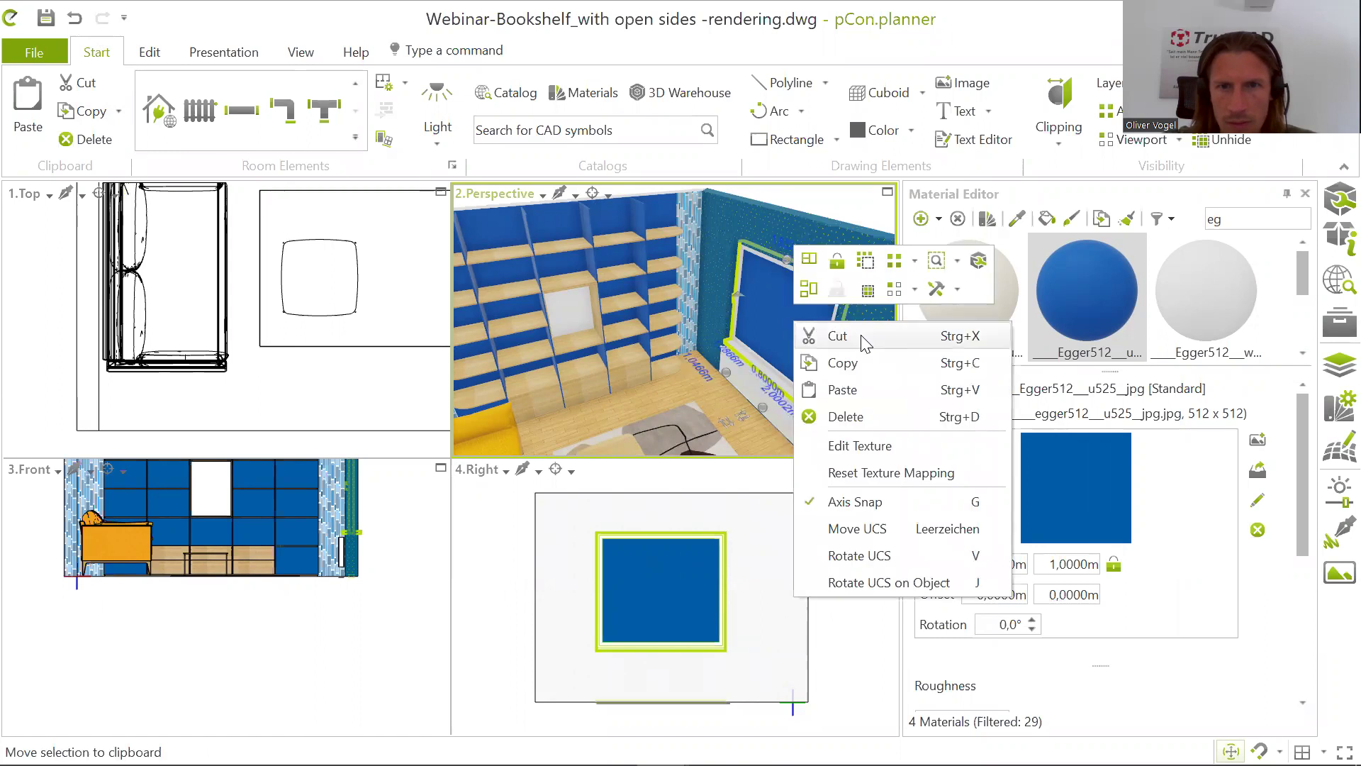
pyautogui.click(838, 336)
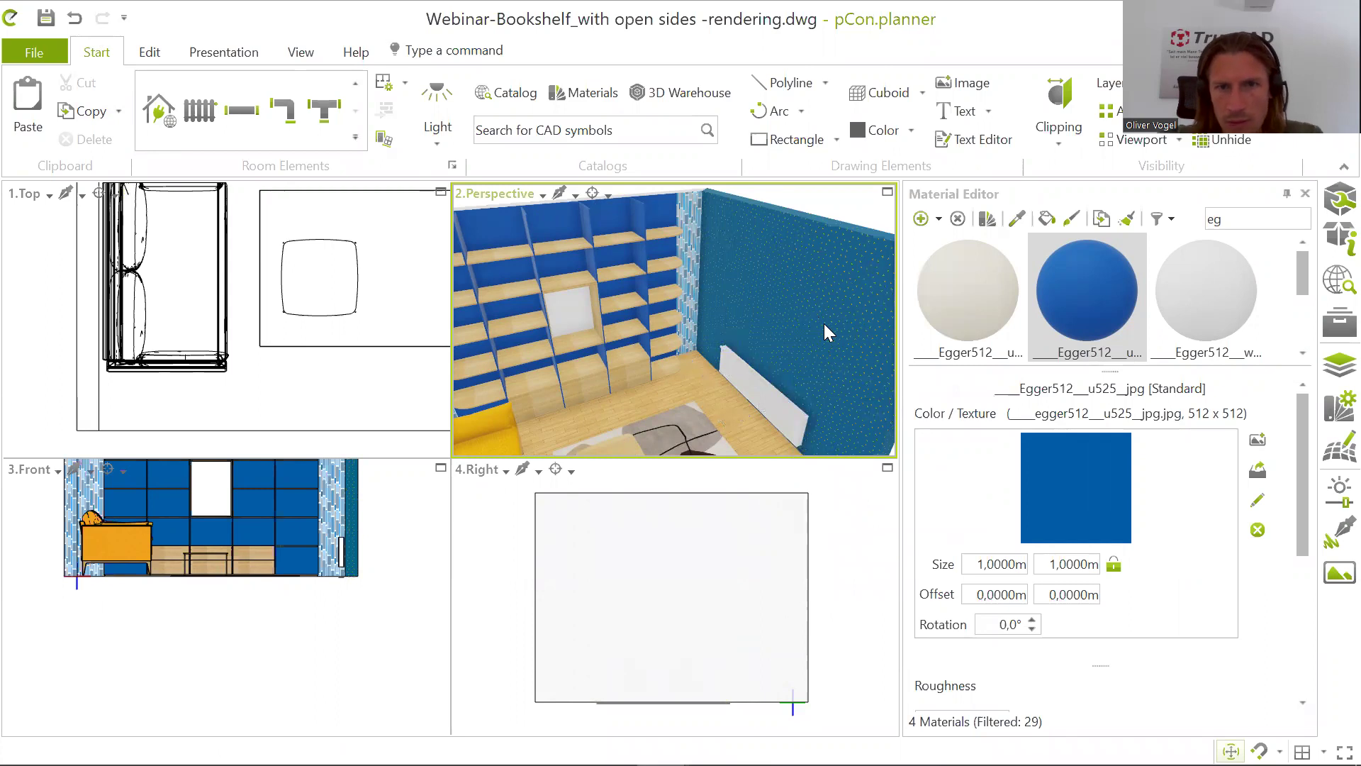
# Step: Insert a new rectangular window 1.2 m wide into the patterned teal wall near the radiator's end
pyautogui.click(355, 84)
pyautogui.click(354, 84)
pyautogui.click(355, 84)
pyautogui.click(355, 110)
pyautogui.click(160, 110)
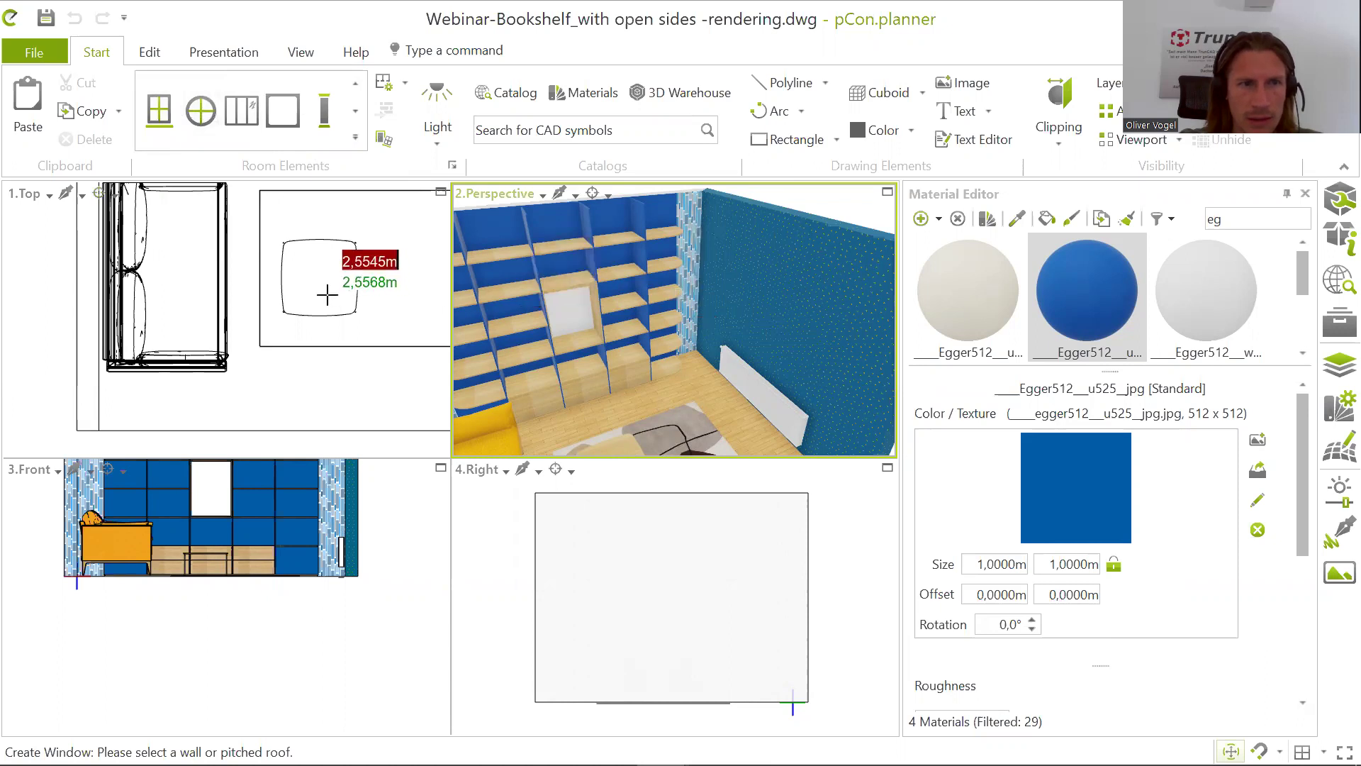
pyautogui.scroll(-4, 419, 292)
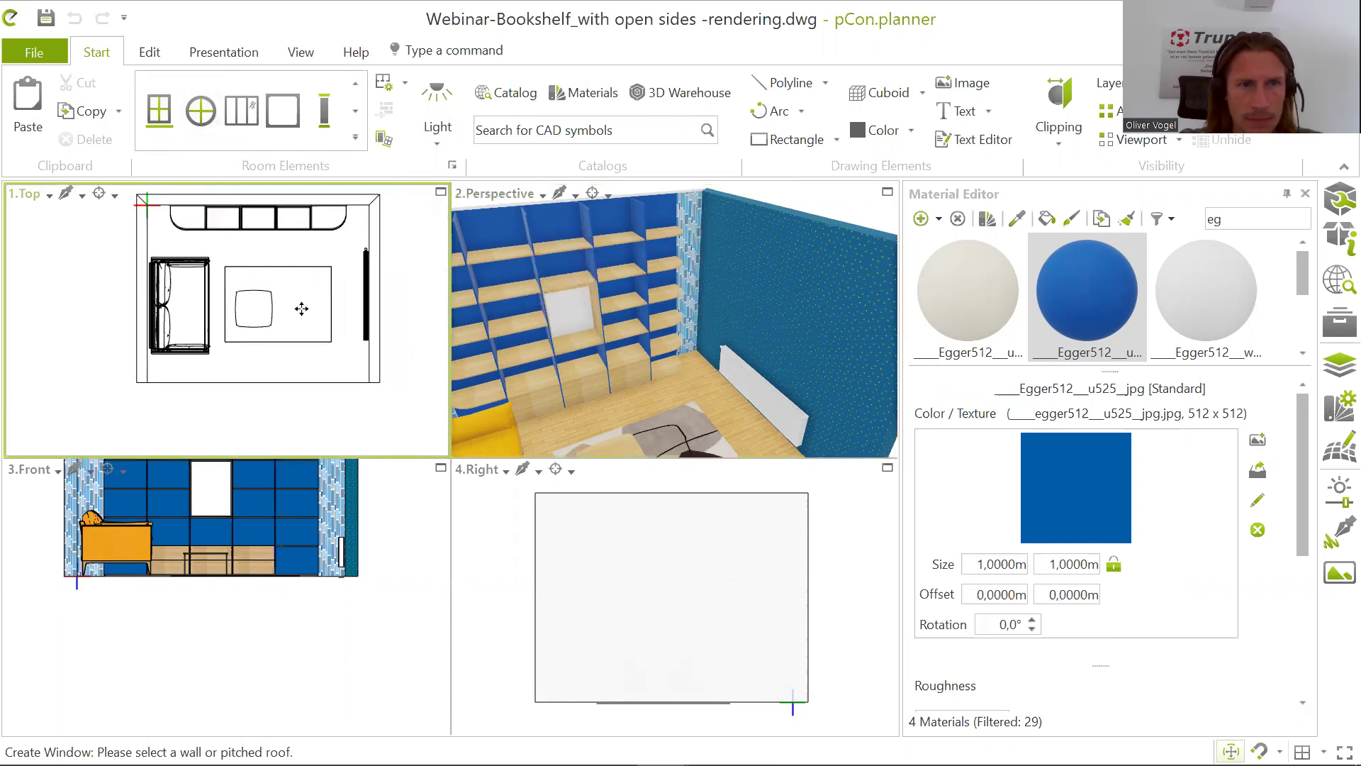
pyautogui.scroll(3, 370, 258)
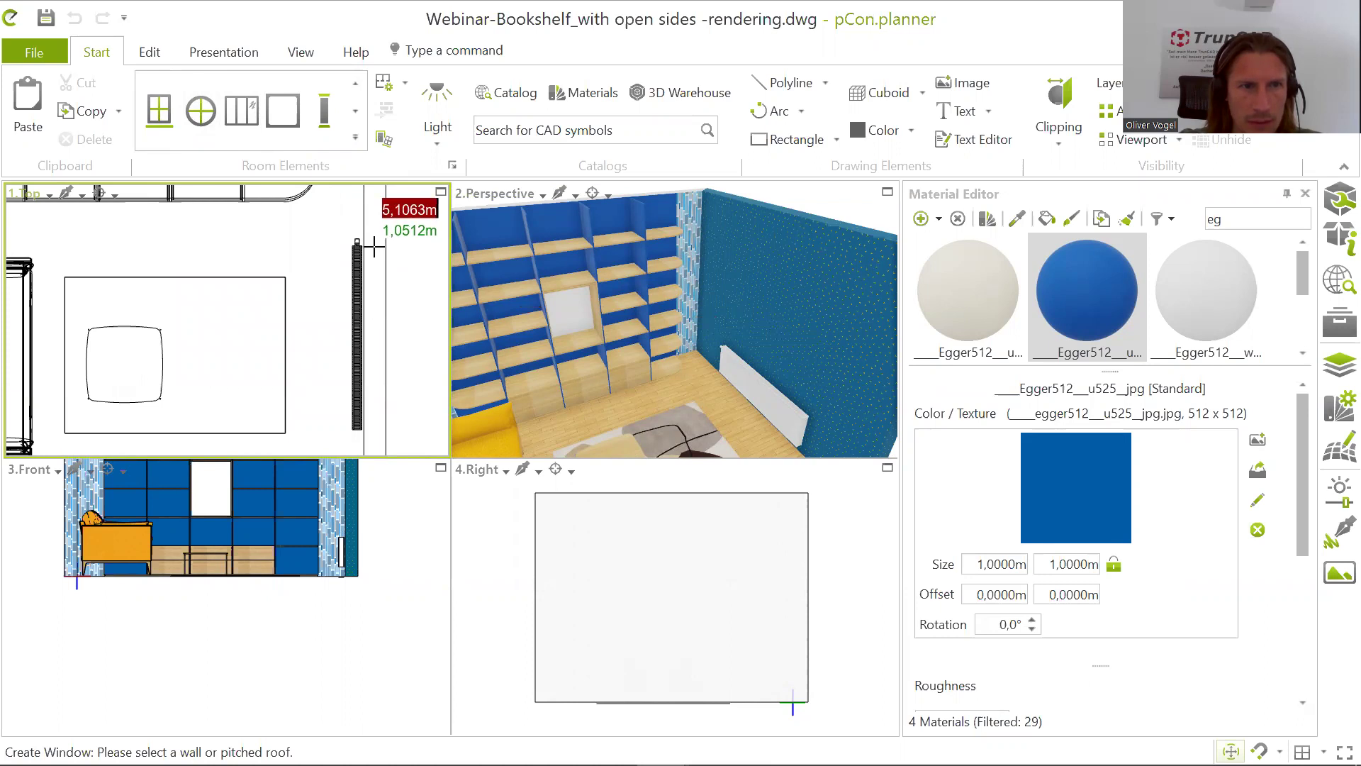
pyautogui.click(373, 246)
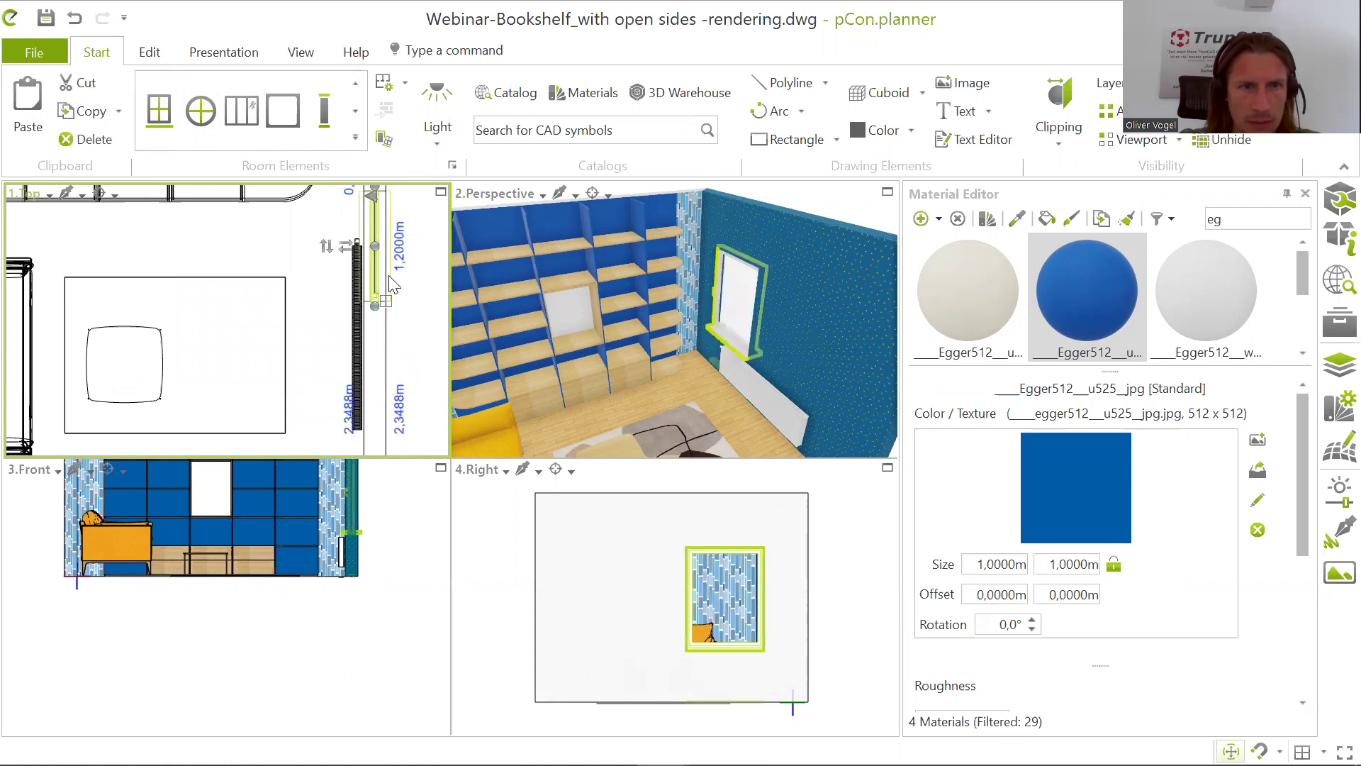
# Step: Move the new window along the wall to line up with the radiator's end, and widen it to about 2.02 m
pyautogui.click(375, 284)
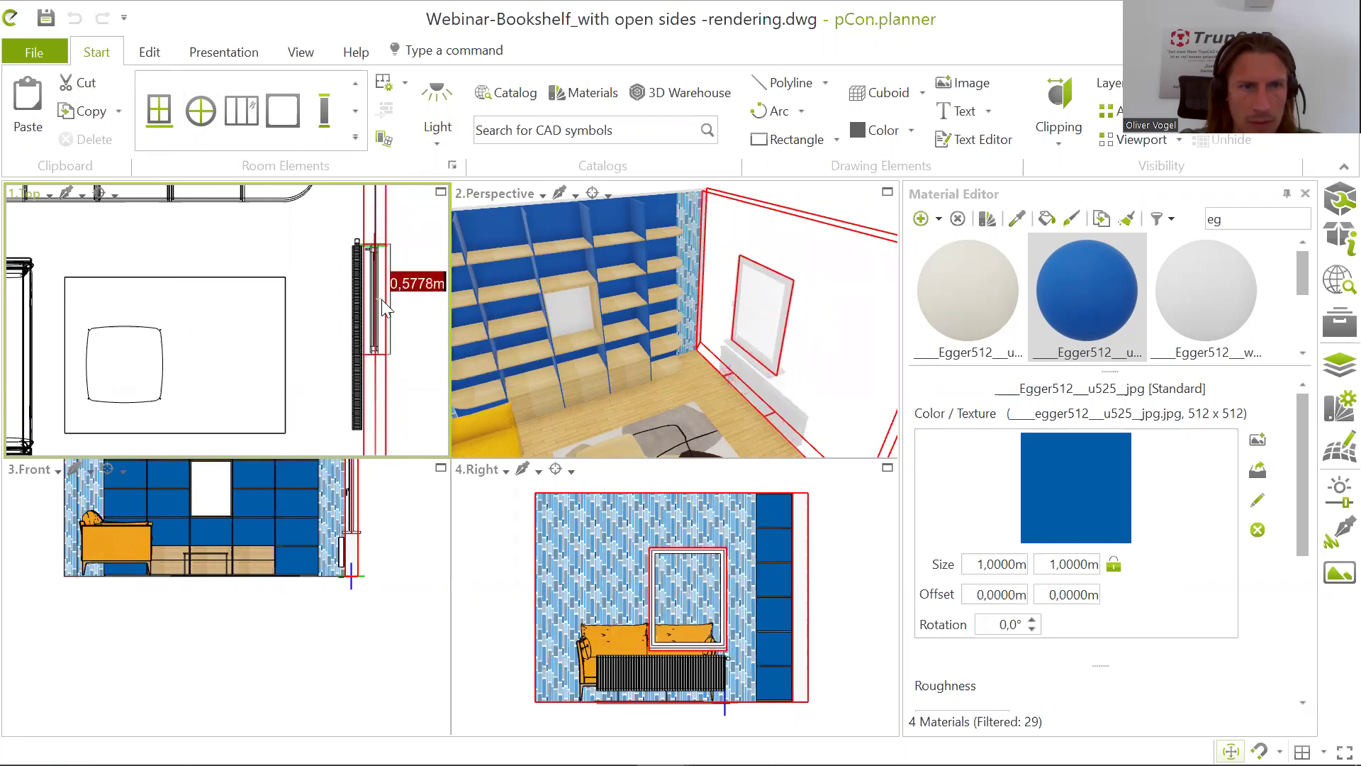
pyautogui.click(383, 328)
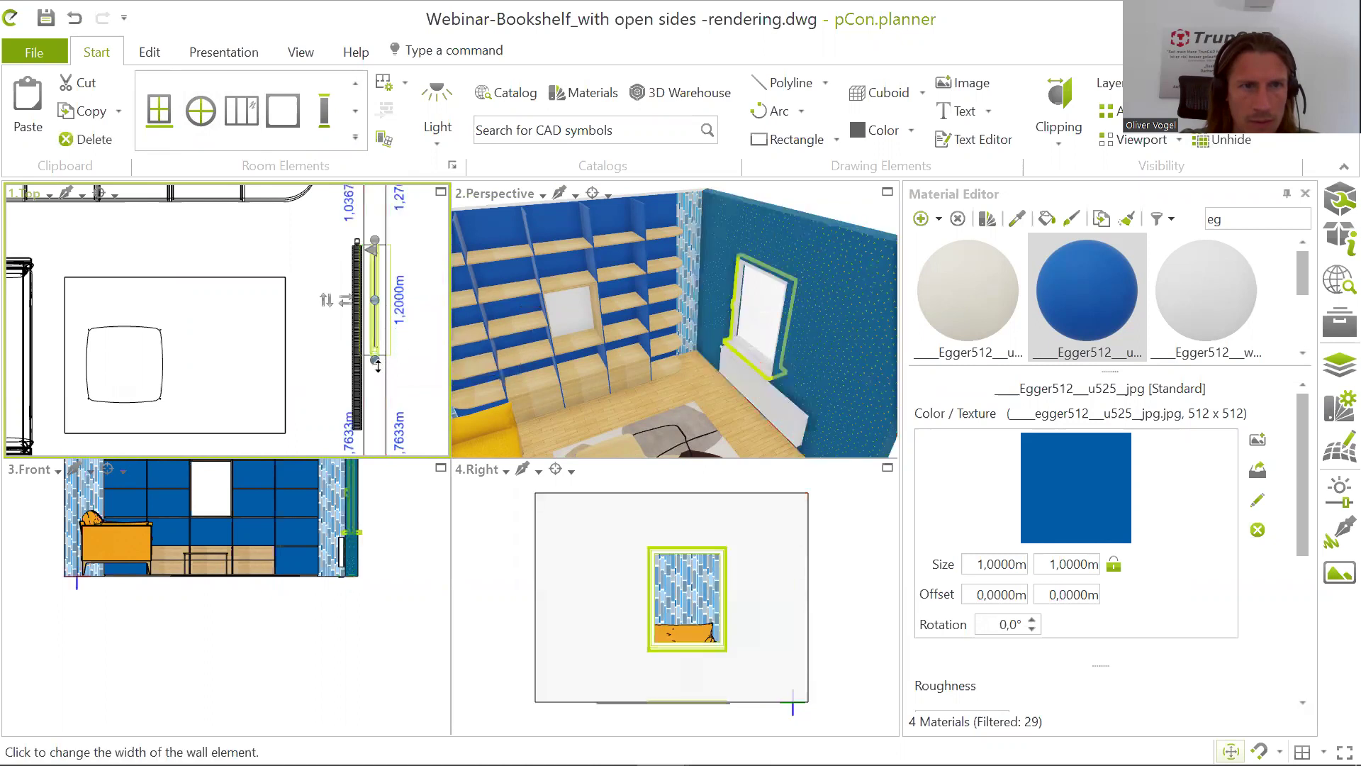
pyautogui.click(375, 362)
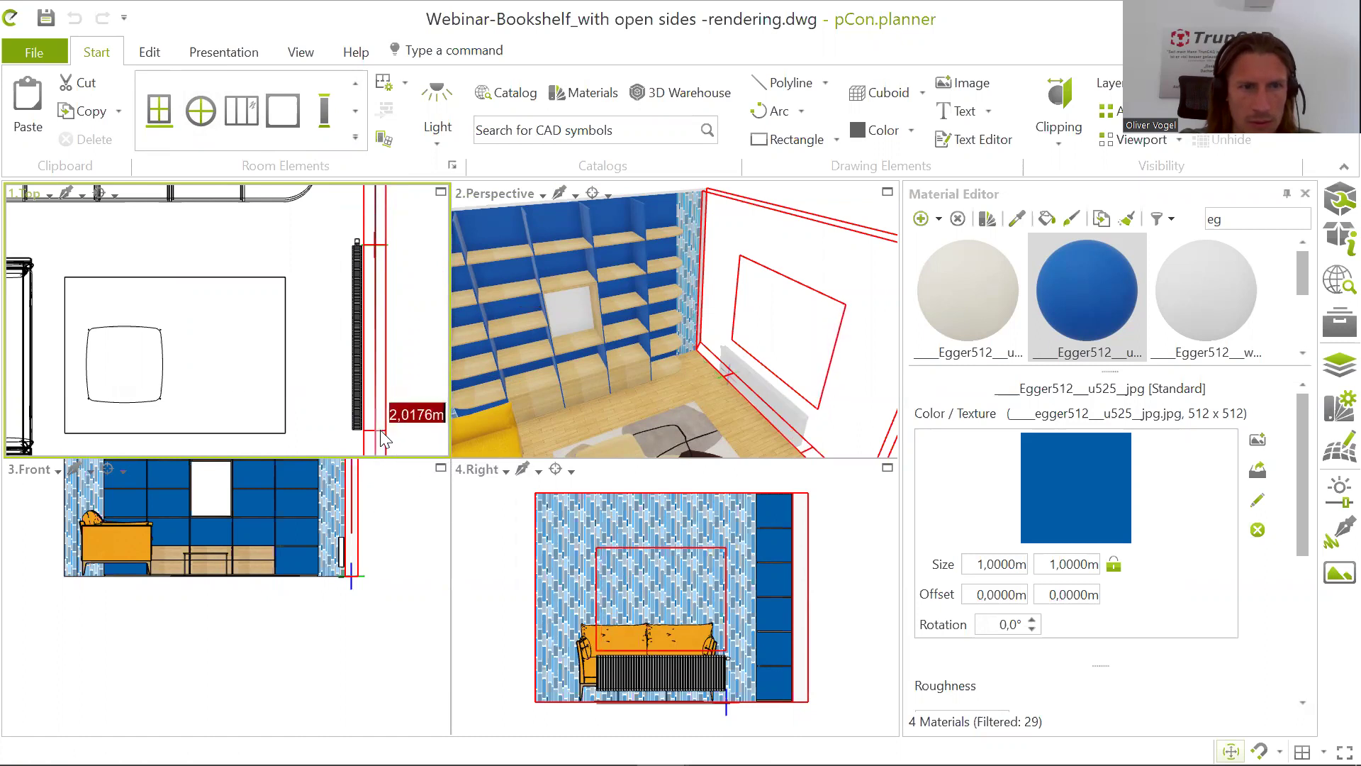
pyautogui.click(383, 439)
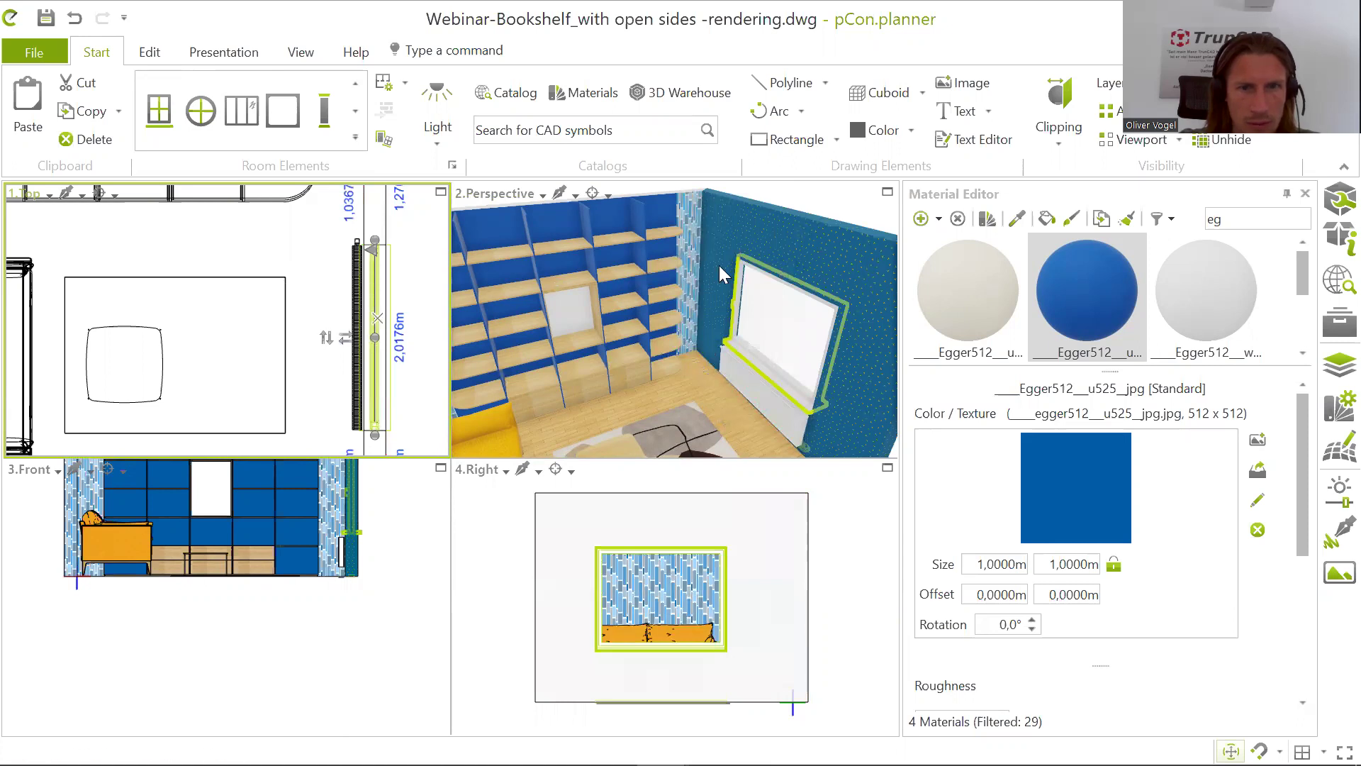
pyautogui.scroll(5, 721, 331)
pyautogui.scroll(-8, 794, 333)
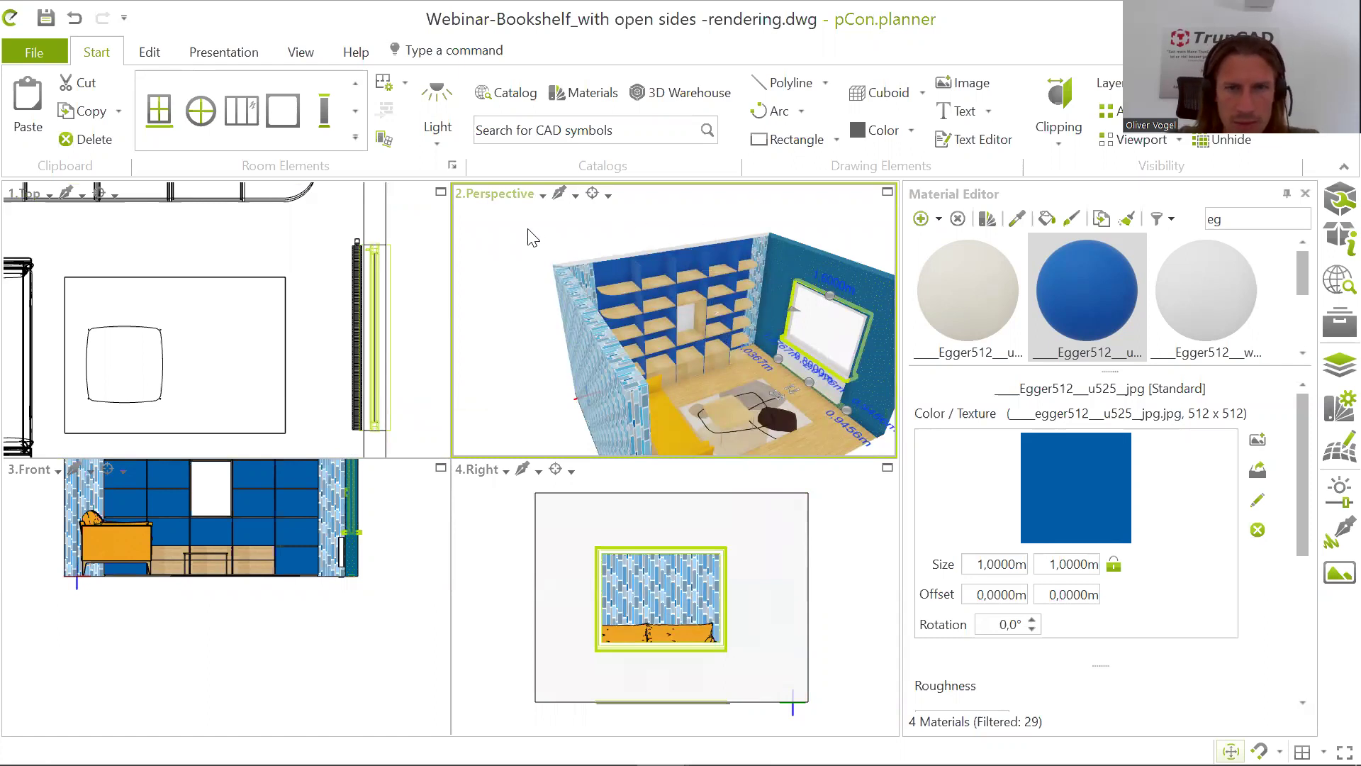
# Step: Close the coffee table's details in the 3D Warehouse catalog and search all categories for "books"
pyautogui.click(665, 99)
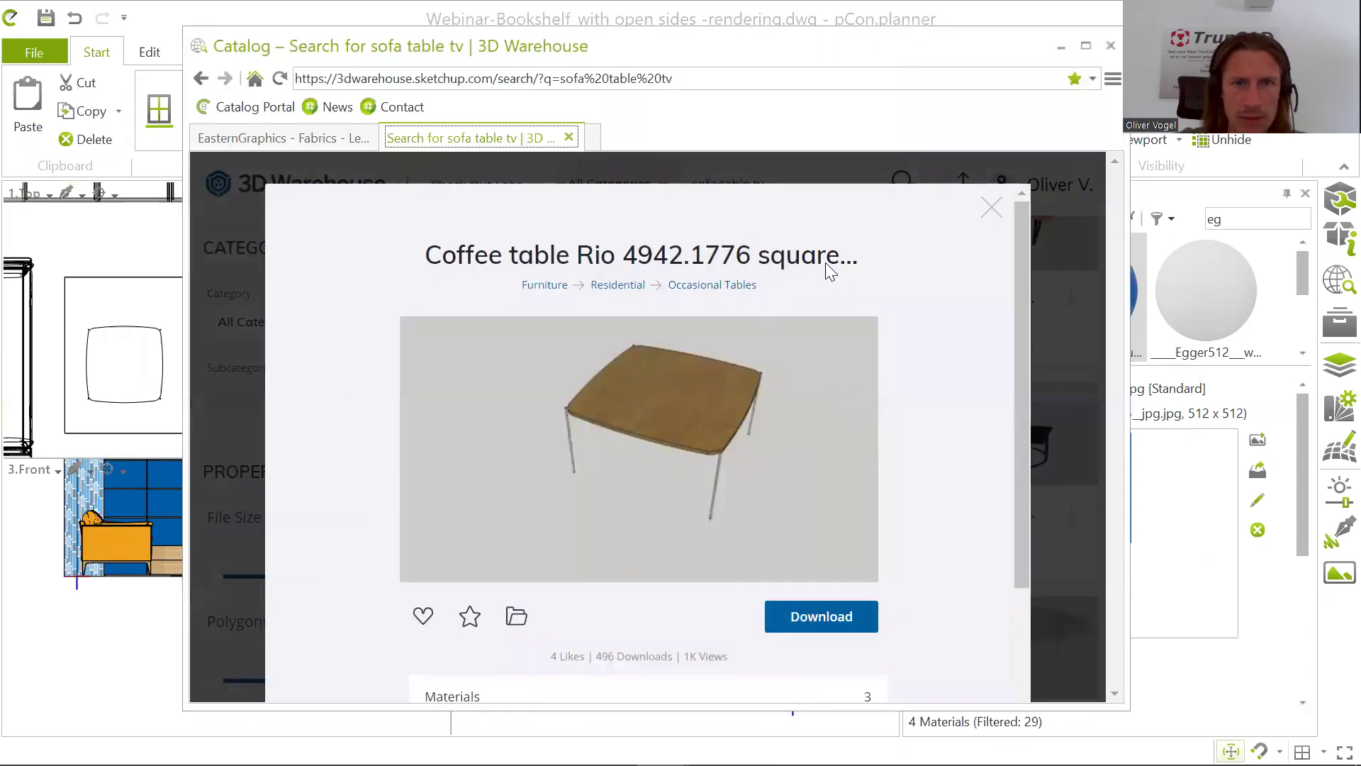
pyautogui.click(1000, 205)
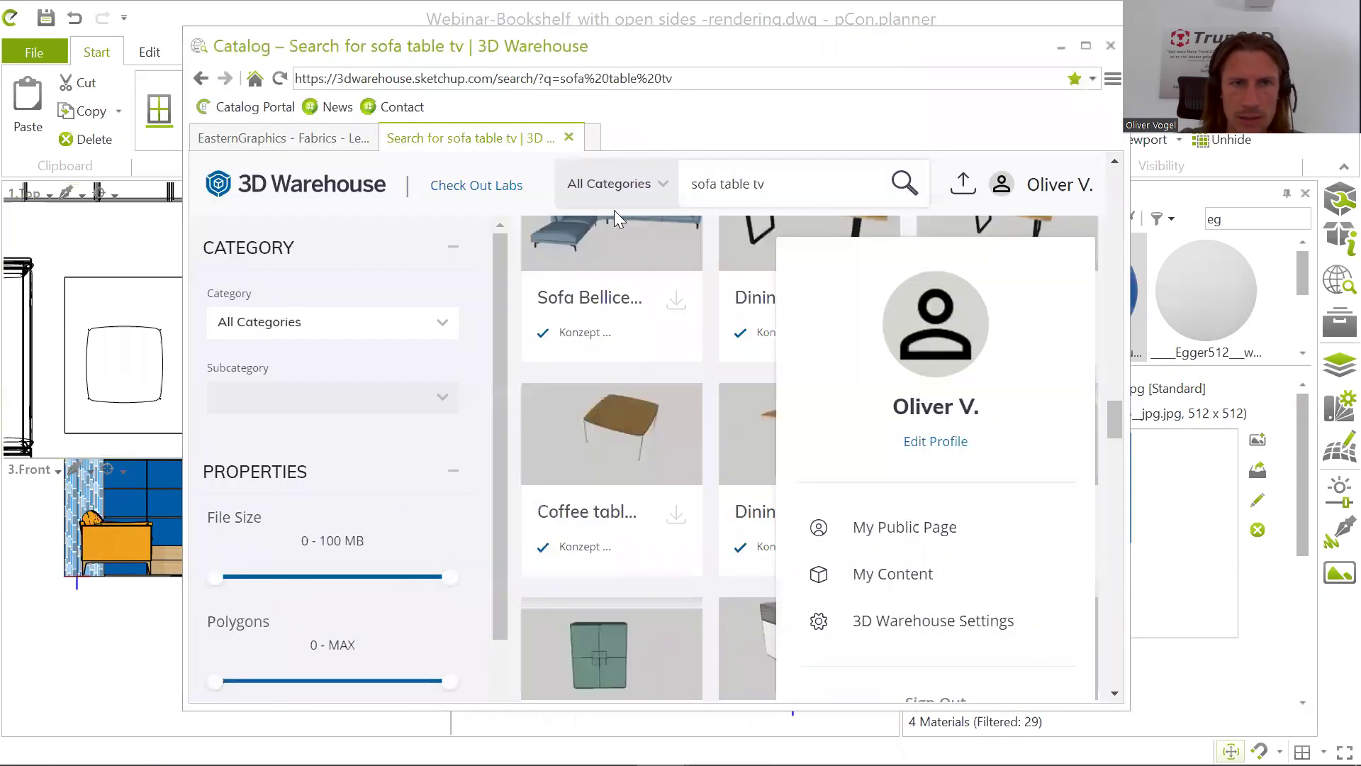
pyautogui.click(786, 185)
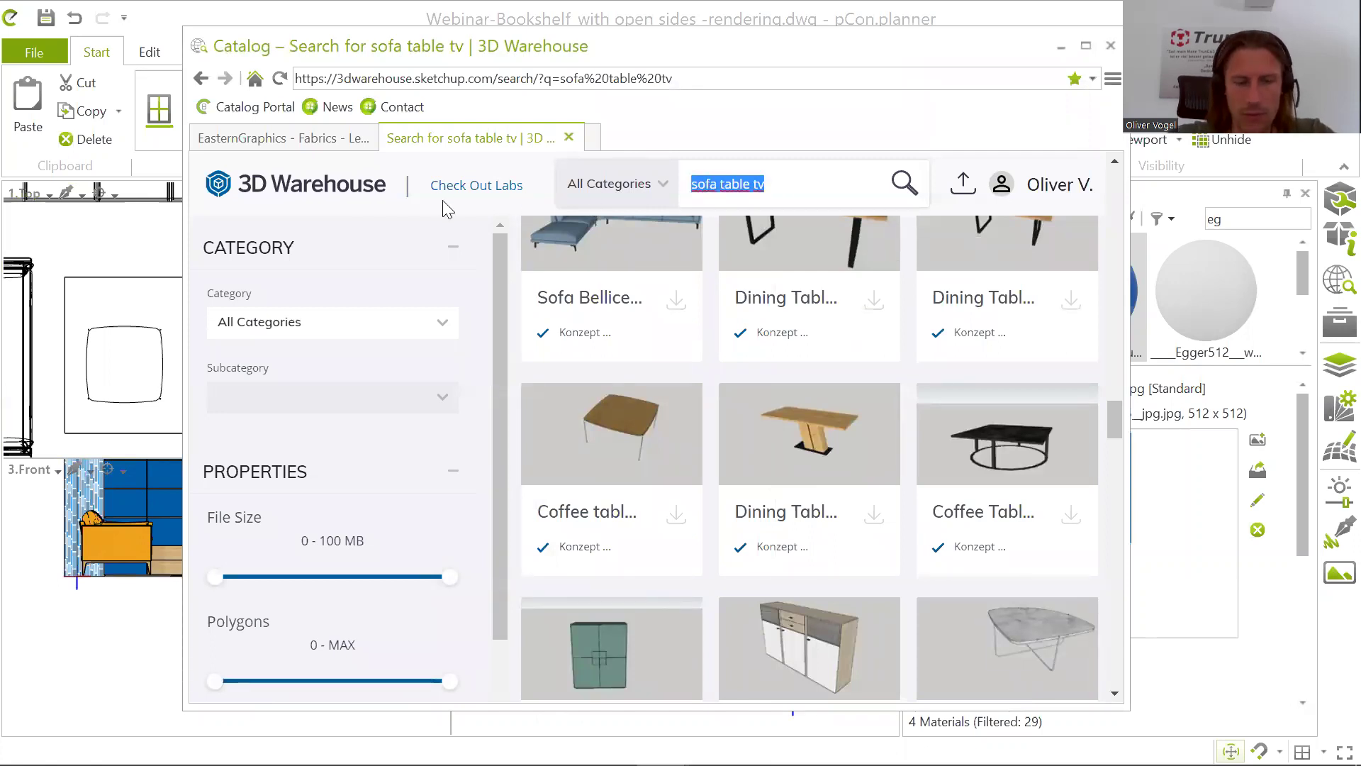
pyautogui.write('books')
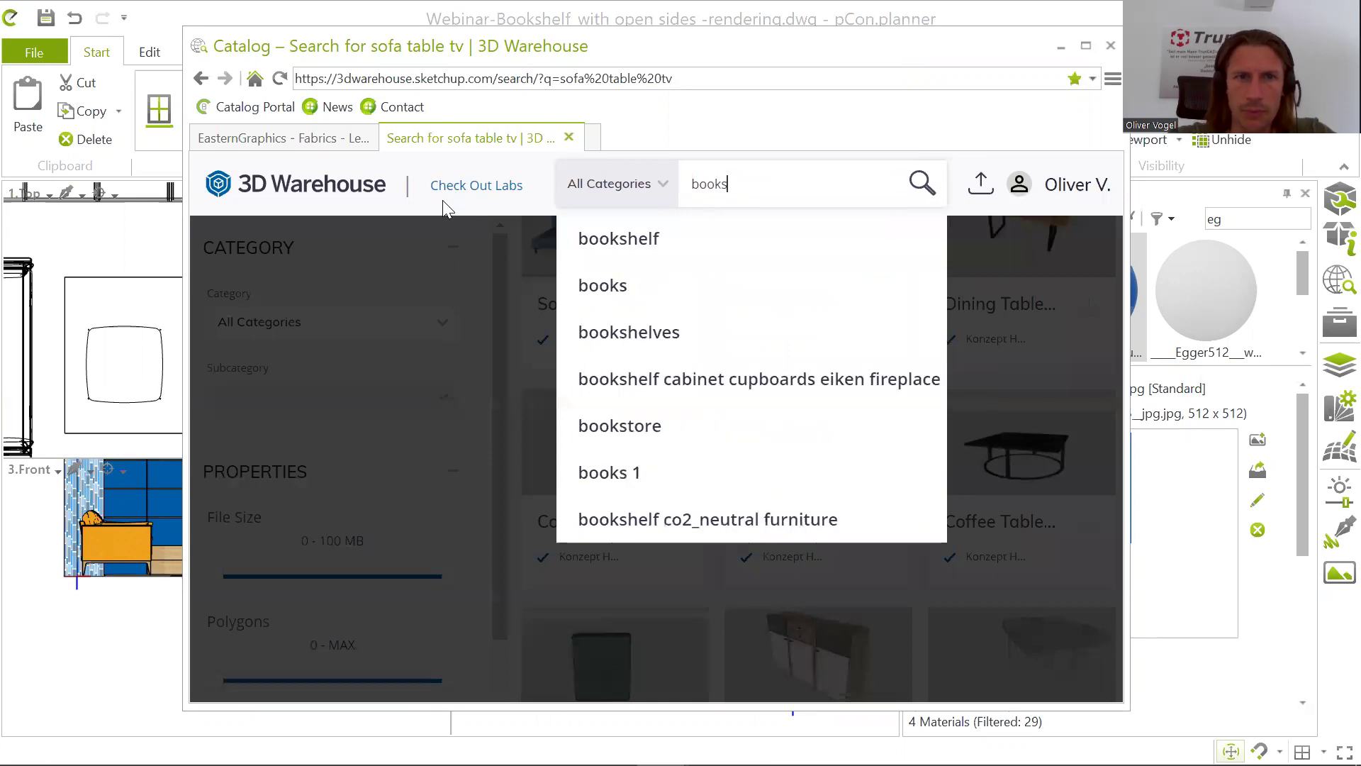
pyautogui.click(586, 285)
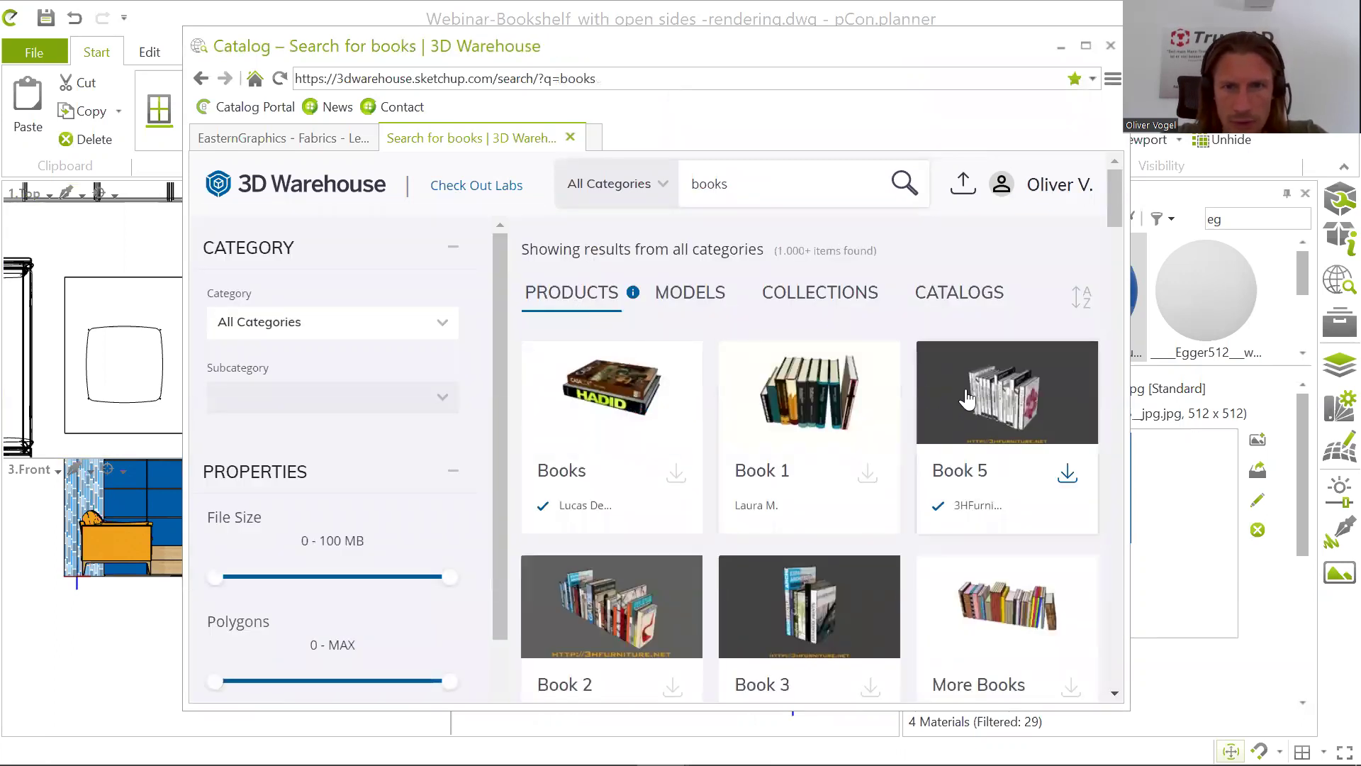
# Step: Download the Book 1 product as a SketchUp 2020 Model for import into the scene
pyautogui.click(831, 393)
pyautogui.click(822, 588)
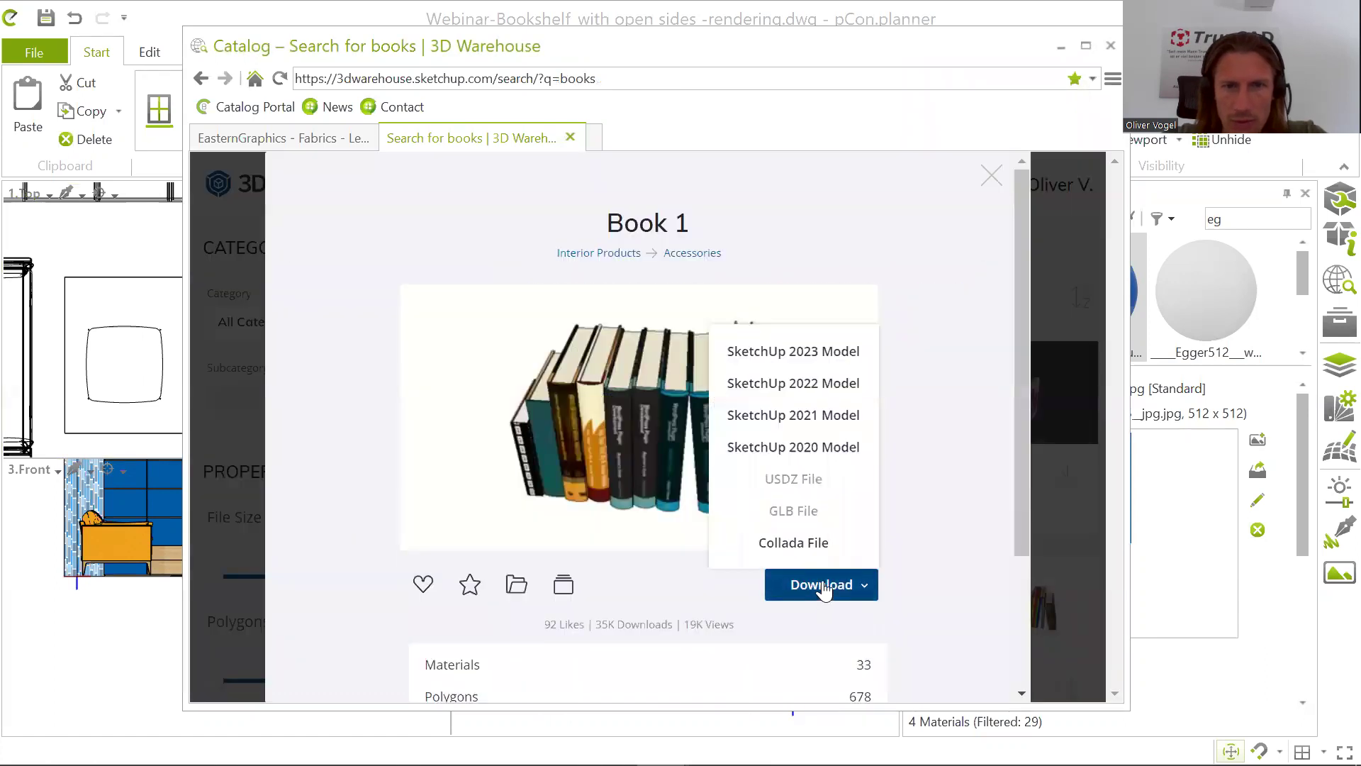
pyautogui.click(813, 456)
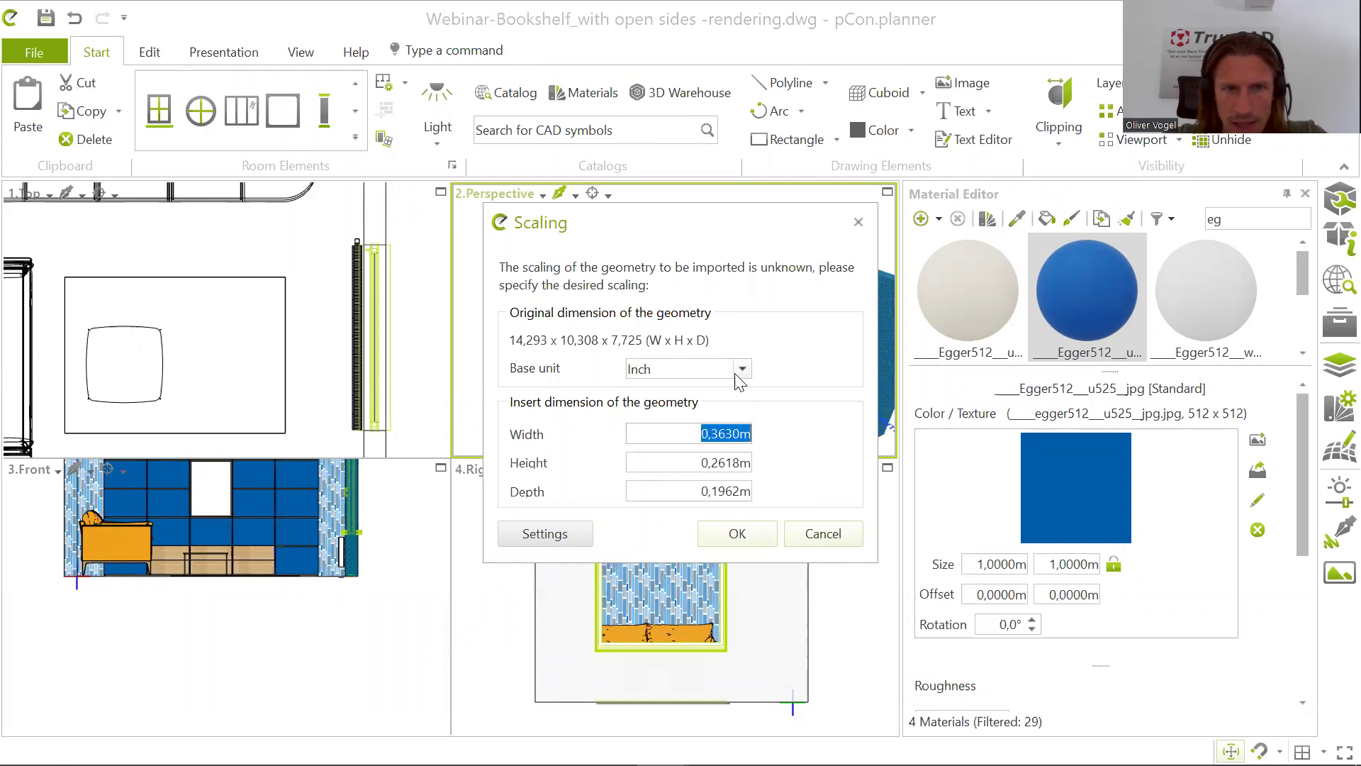
# Step: Import the Book 1 model with Inch as base unit and place it on the shelf beside the white-backed niche at 0° rotation
pyautogui.click(737, 535)
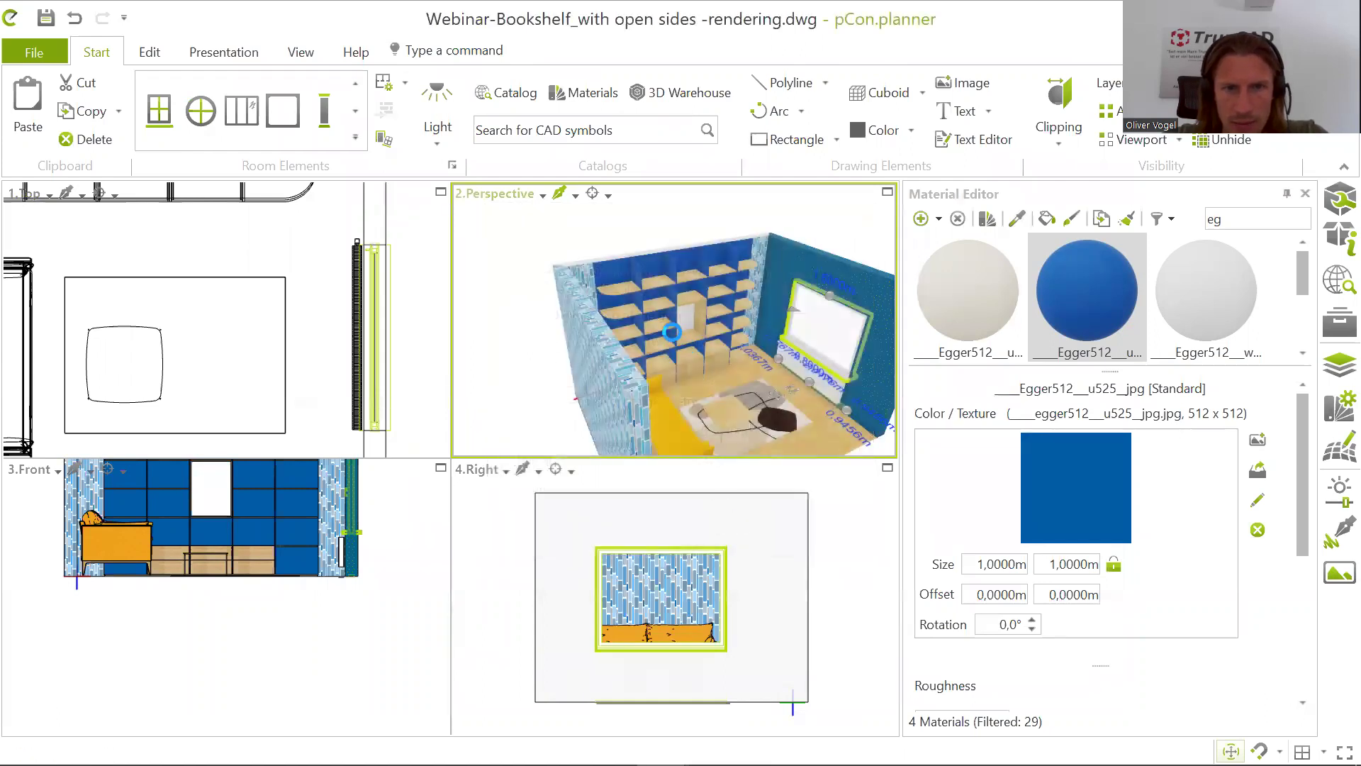
pyautogui.scroll(3, 669, 326)
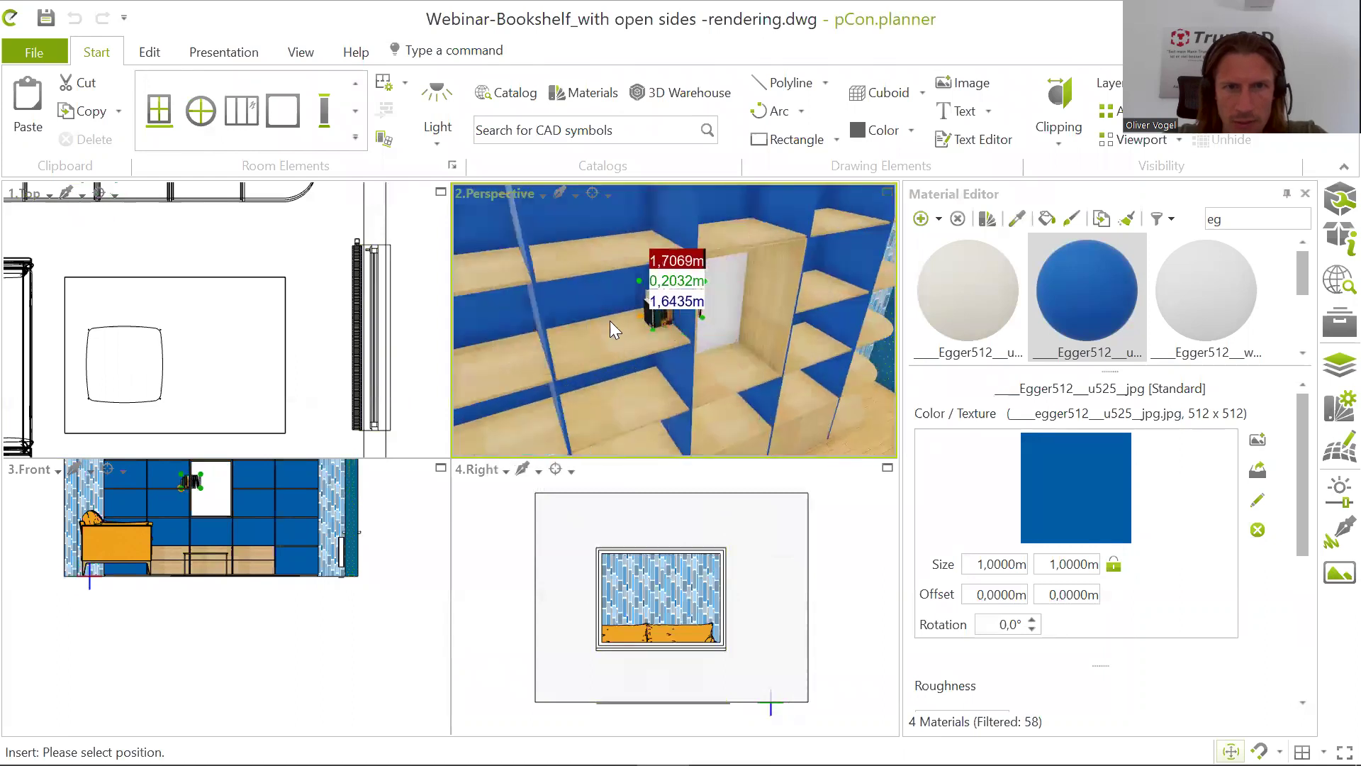
pyautogui.scroll(1, 581, 342)
pyautogui.scroll(2, 580, 342)
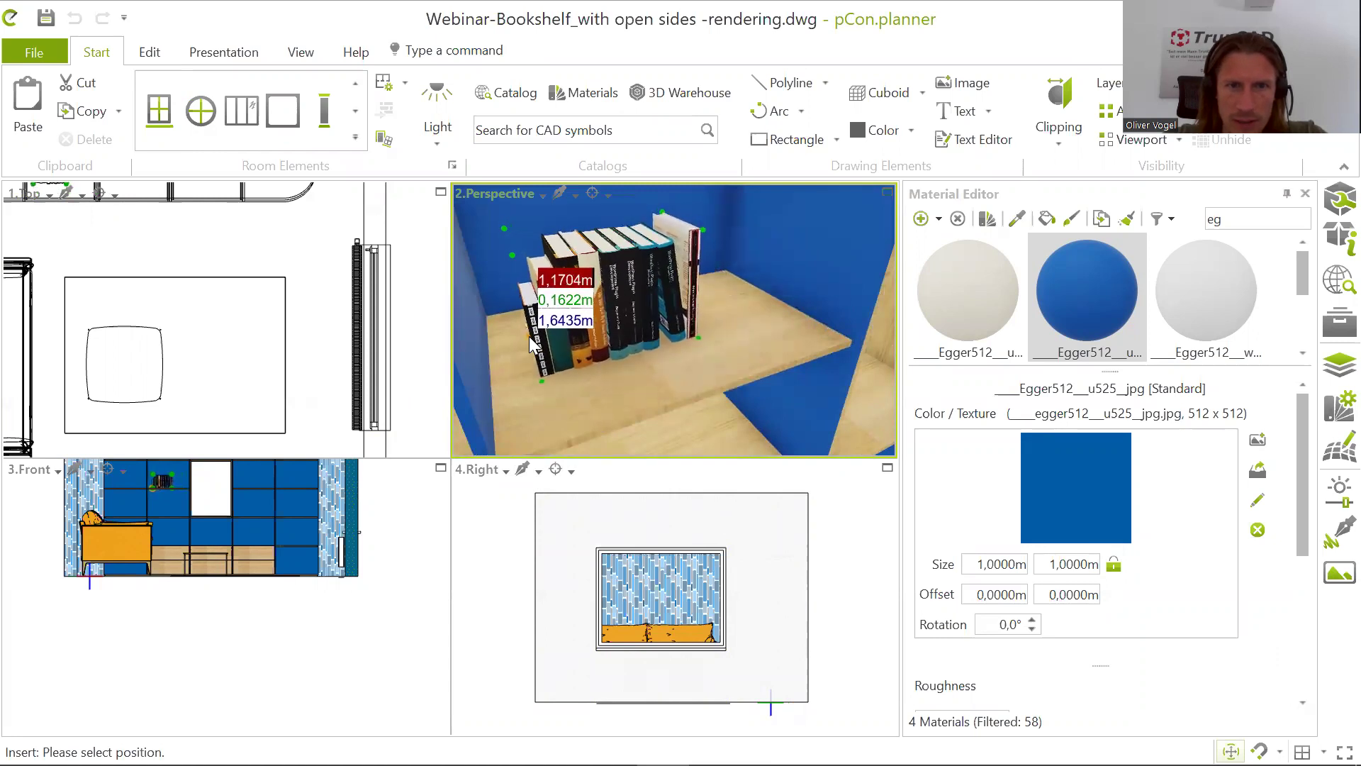
pyautogui.click(528, 347)
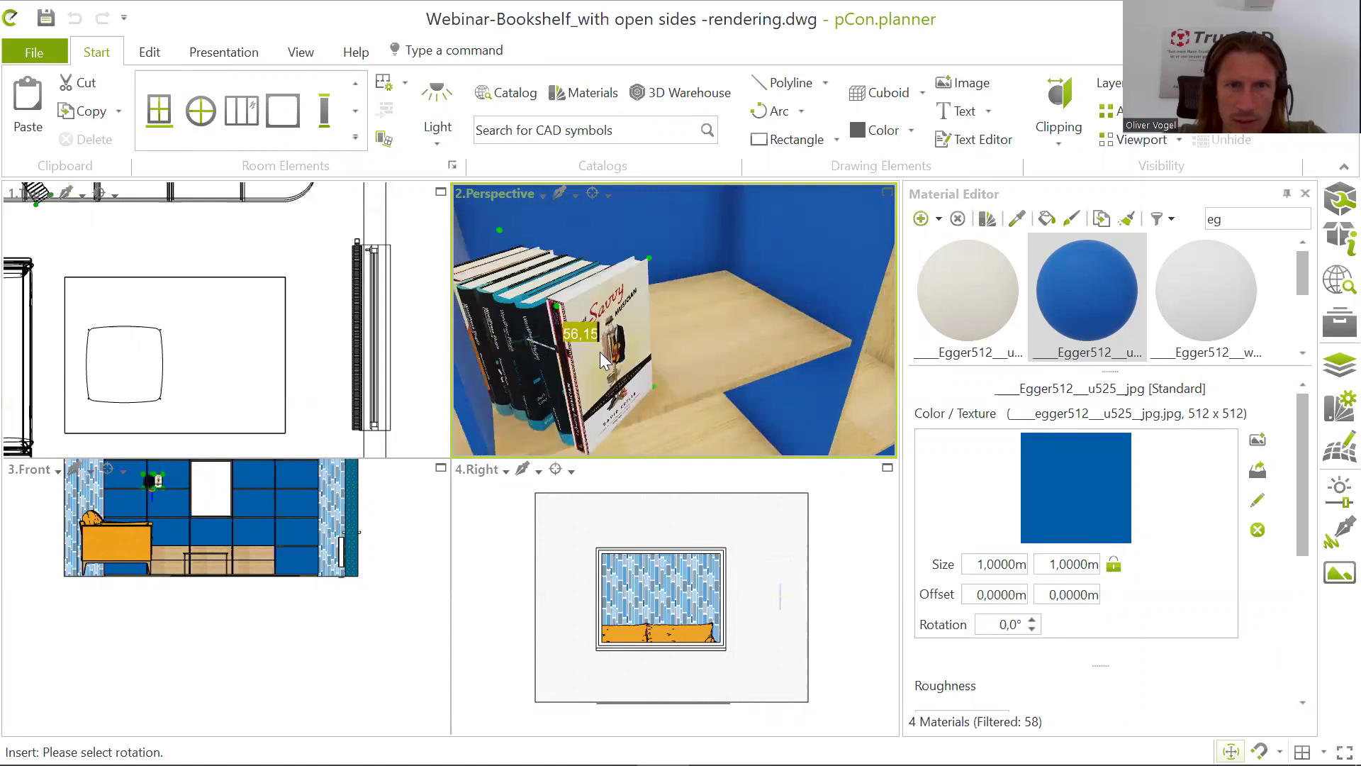
pyautogui.click(718, 300)
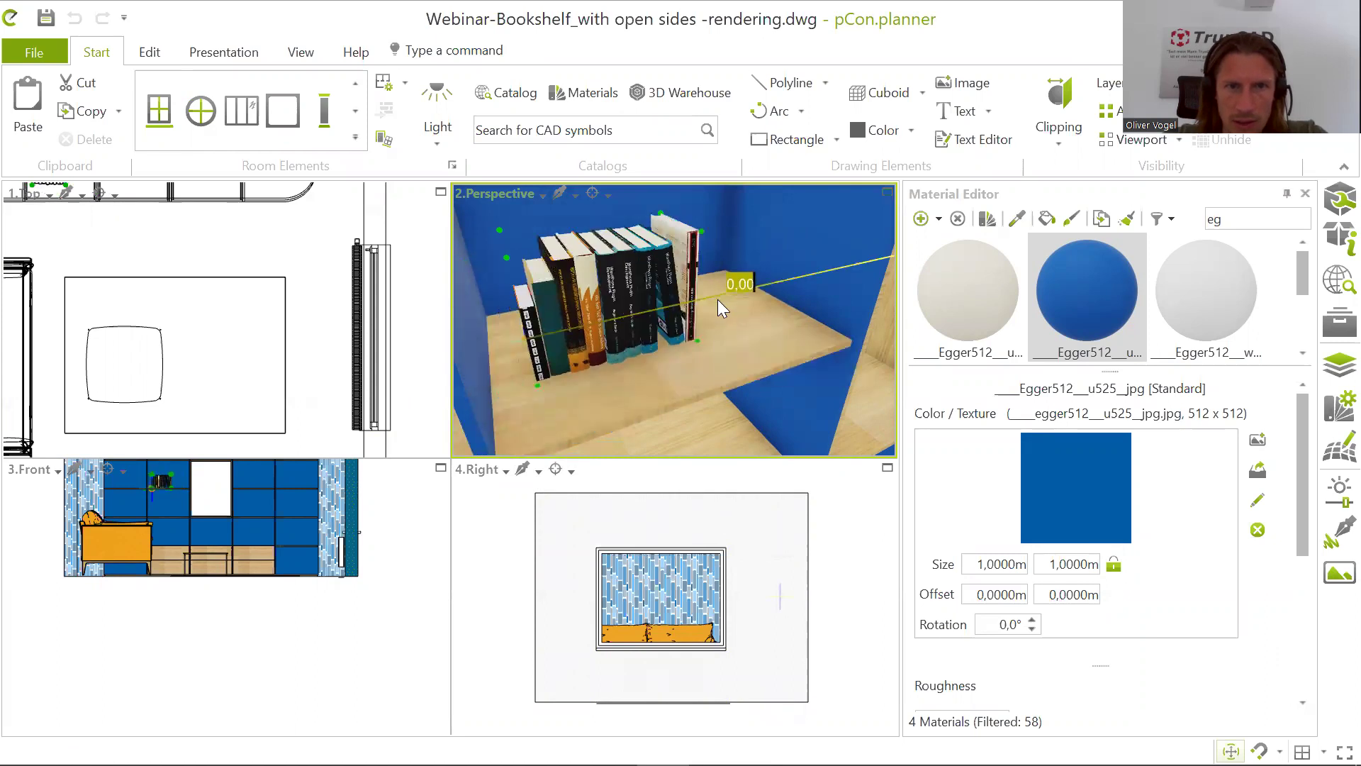
pyautogui.click(1061, 47)
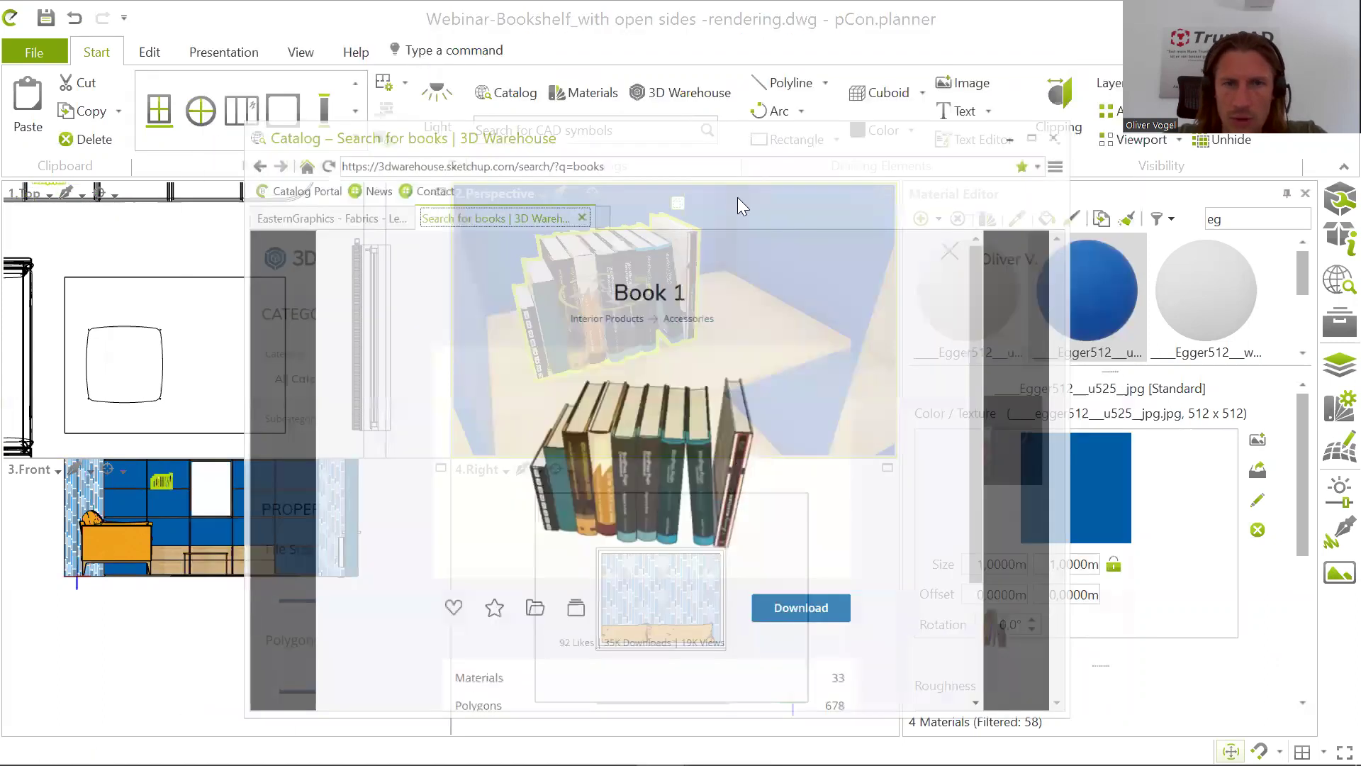
# Step: Scale the row of books up from the opposite corner to about 0.50 m high so it fills its shelf compartment
pyautogui.rightClick(685, 248)
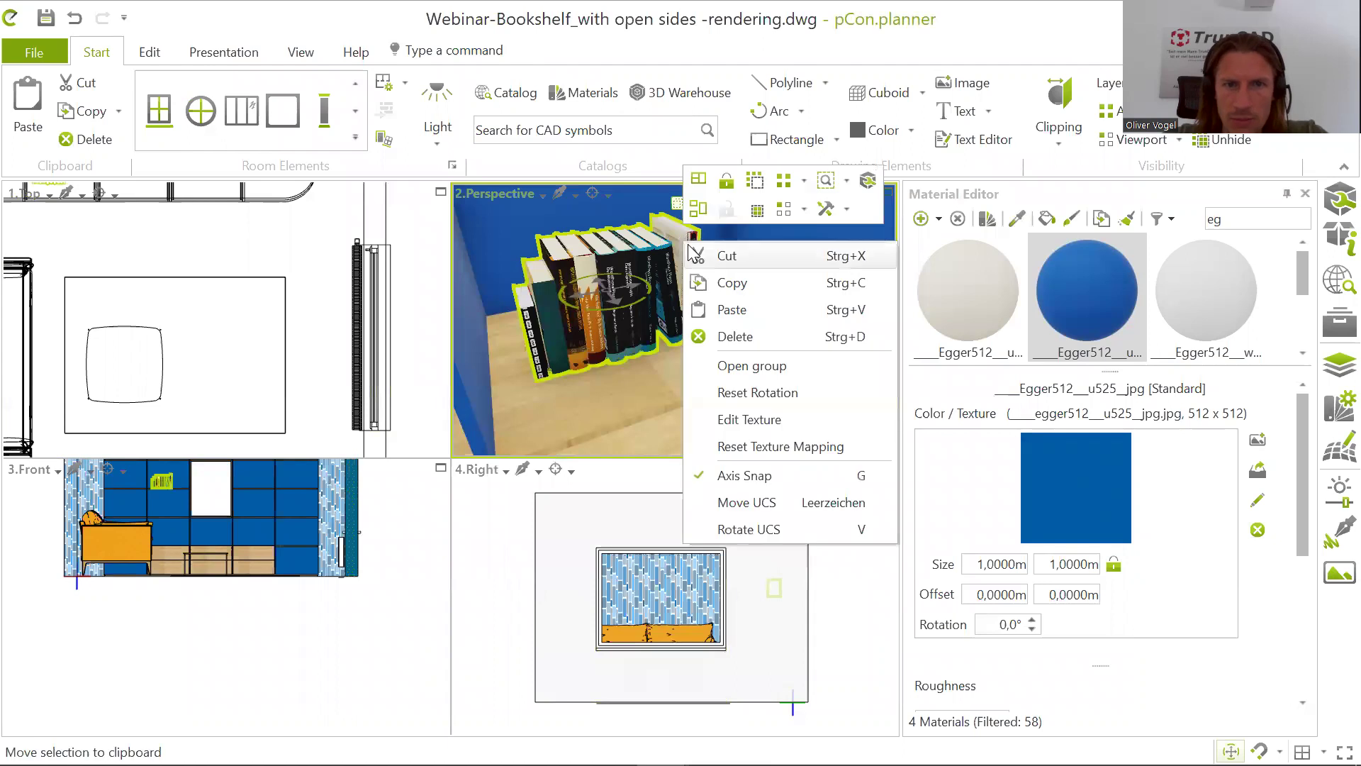
pyautogui.click(839, 213)
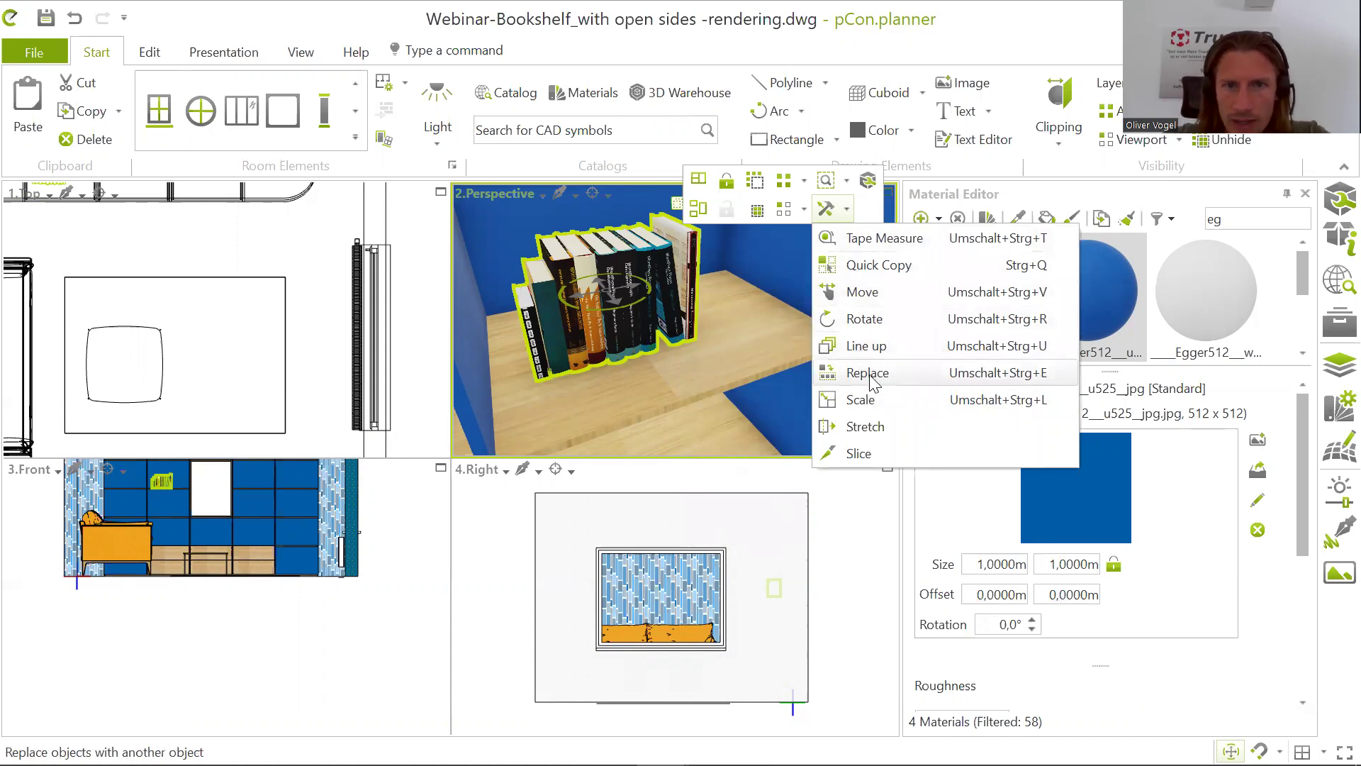
pyautogui.click(872, 399)
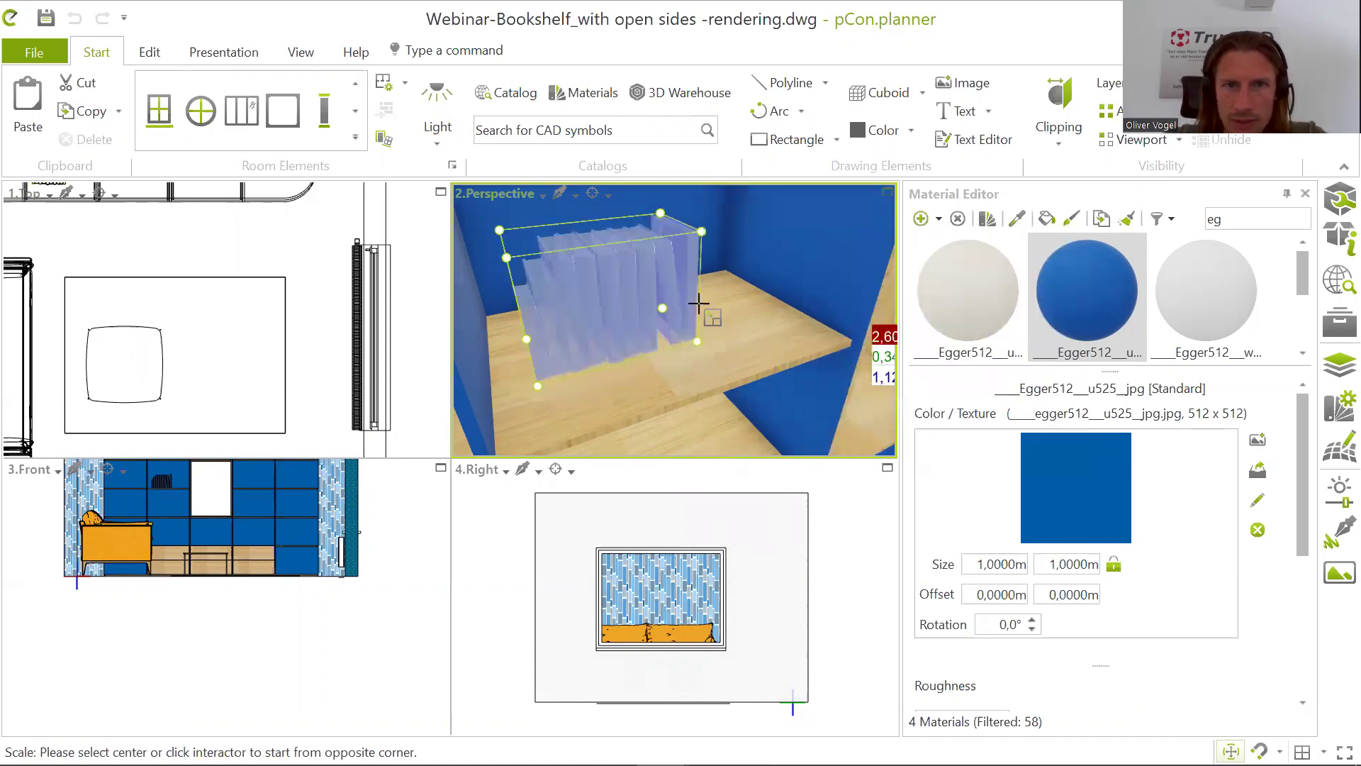
pyautogui.click(702, 231)
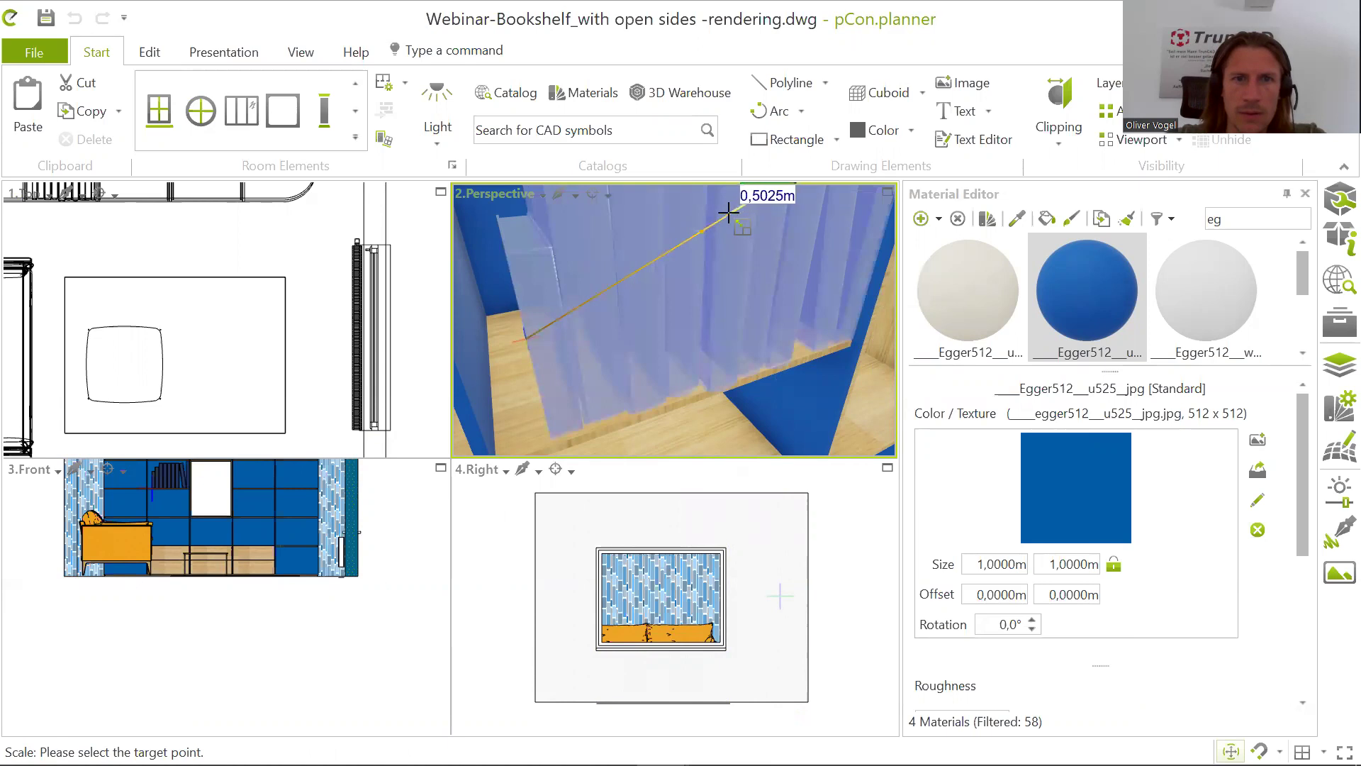
pyautogui.scroll(4, 730, 216)
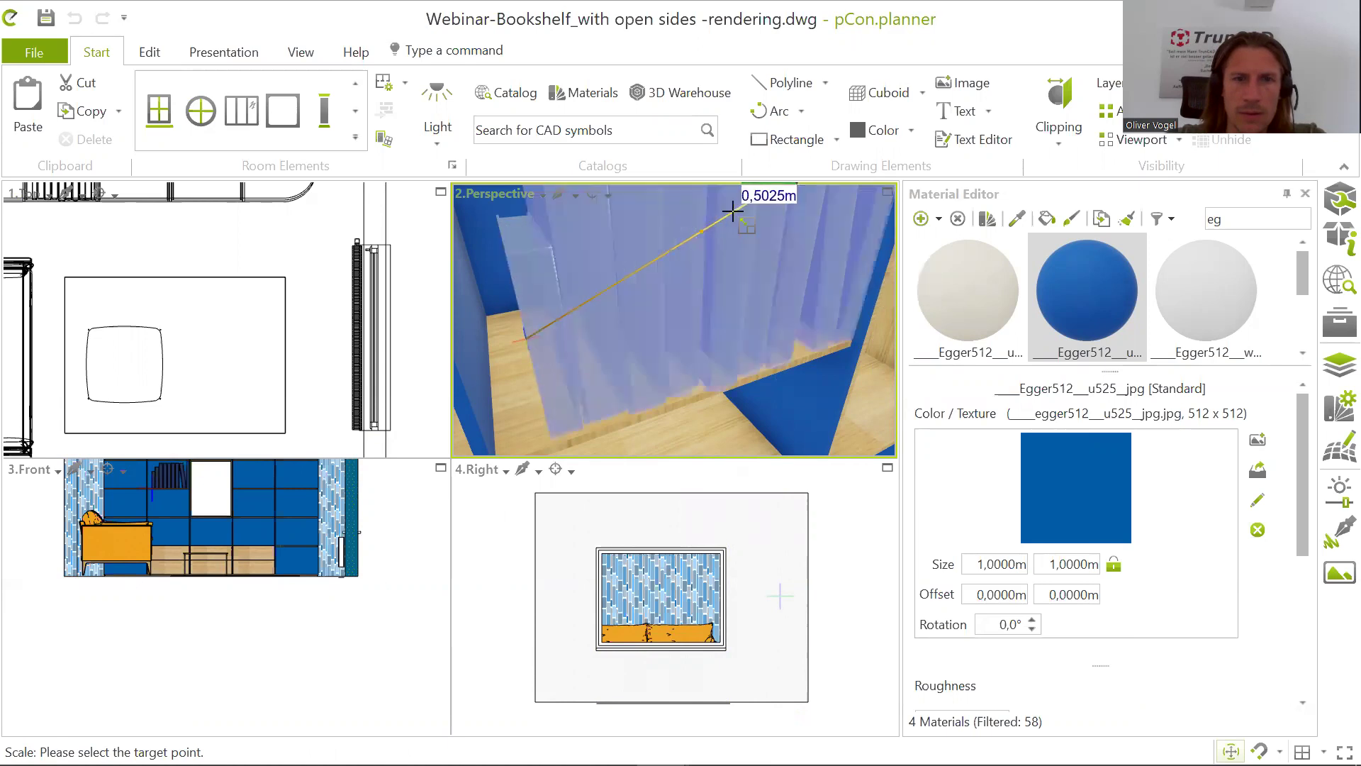
pyautogui.click(733, 211)
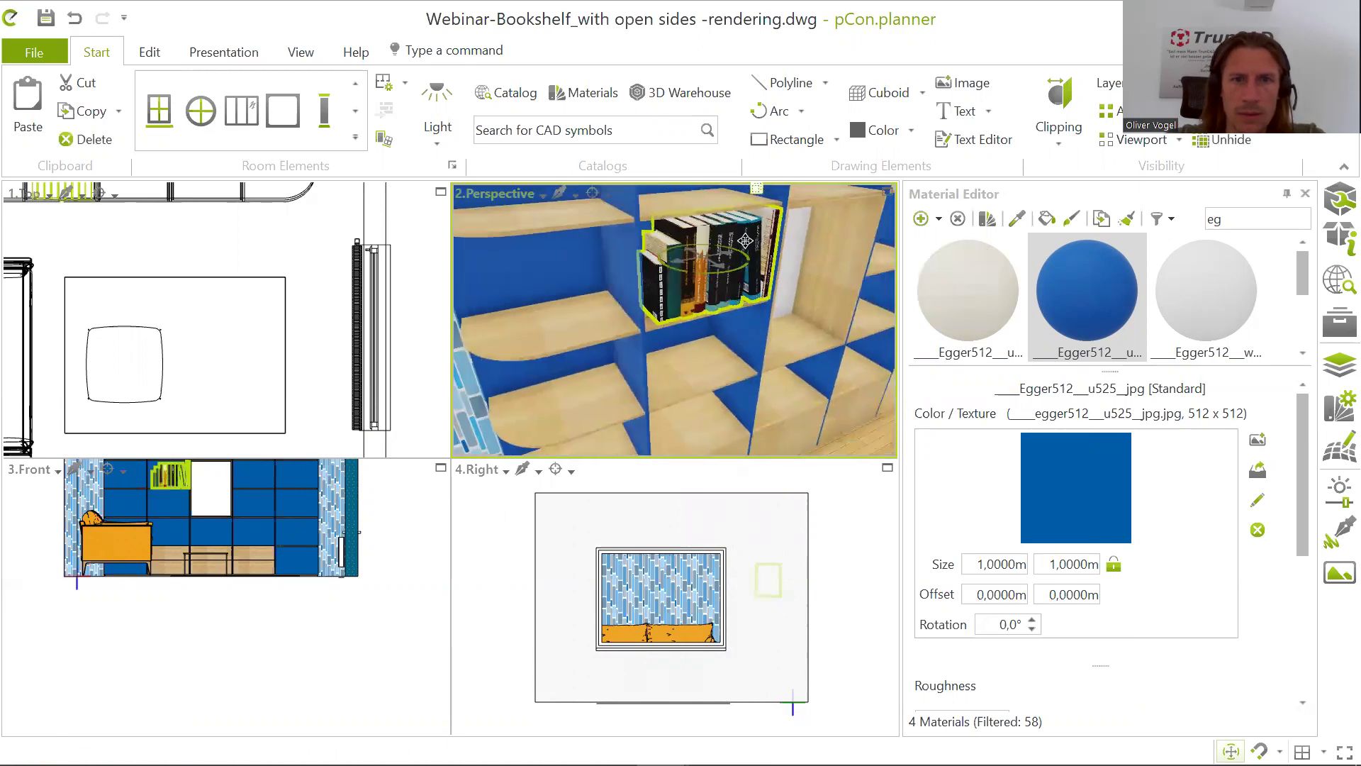
pyautogui.moveTo(698, 304); pyautogui.dragTo(655, 322, button='middle')
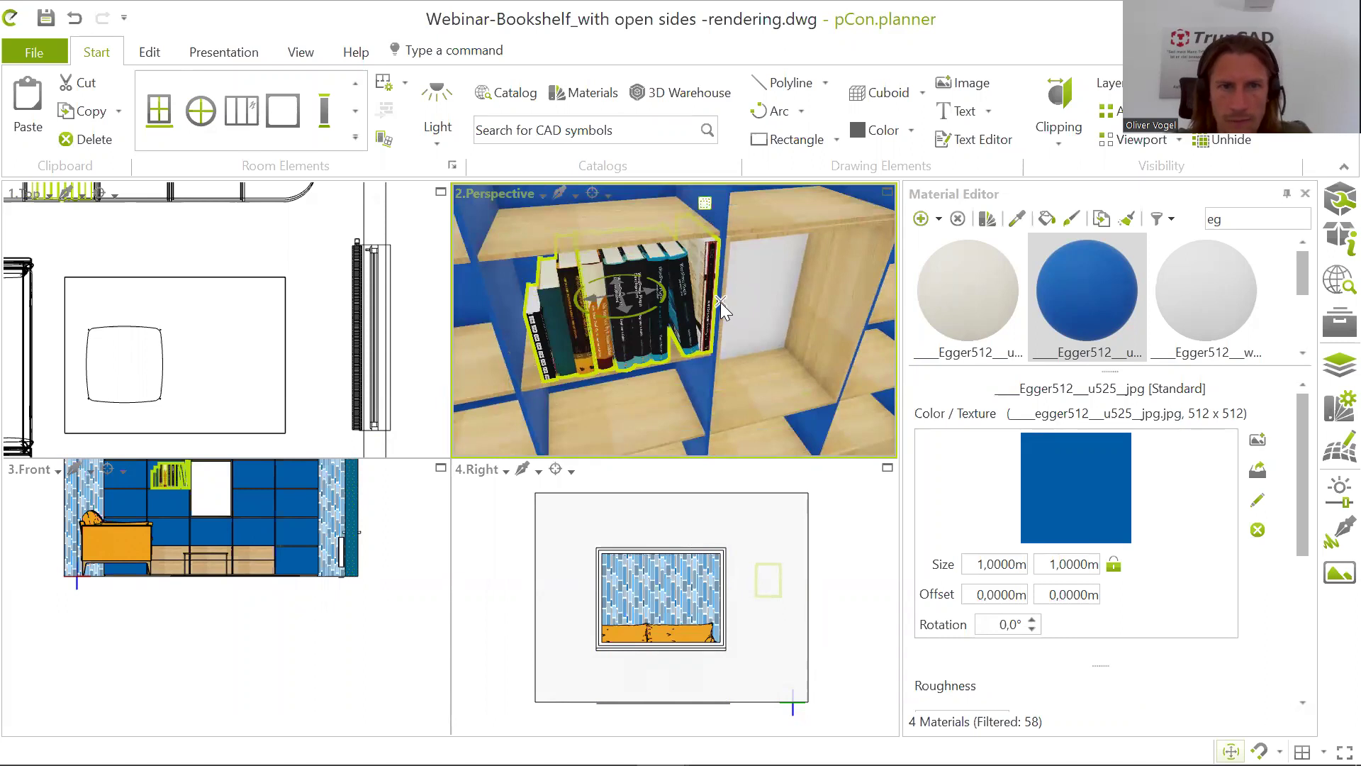
pyautogui.scroll(-3, 721, 302)
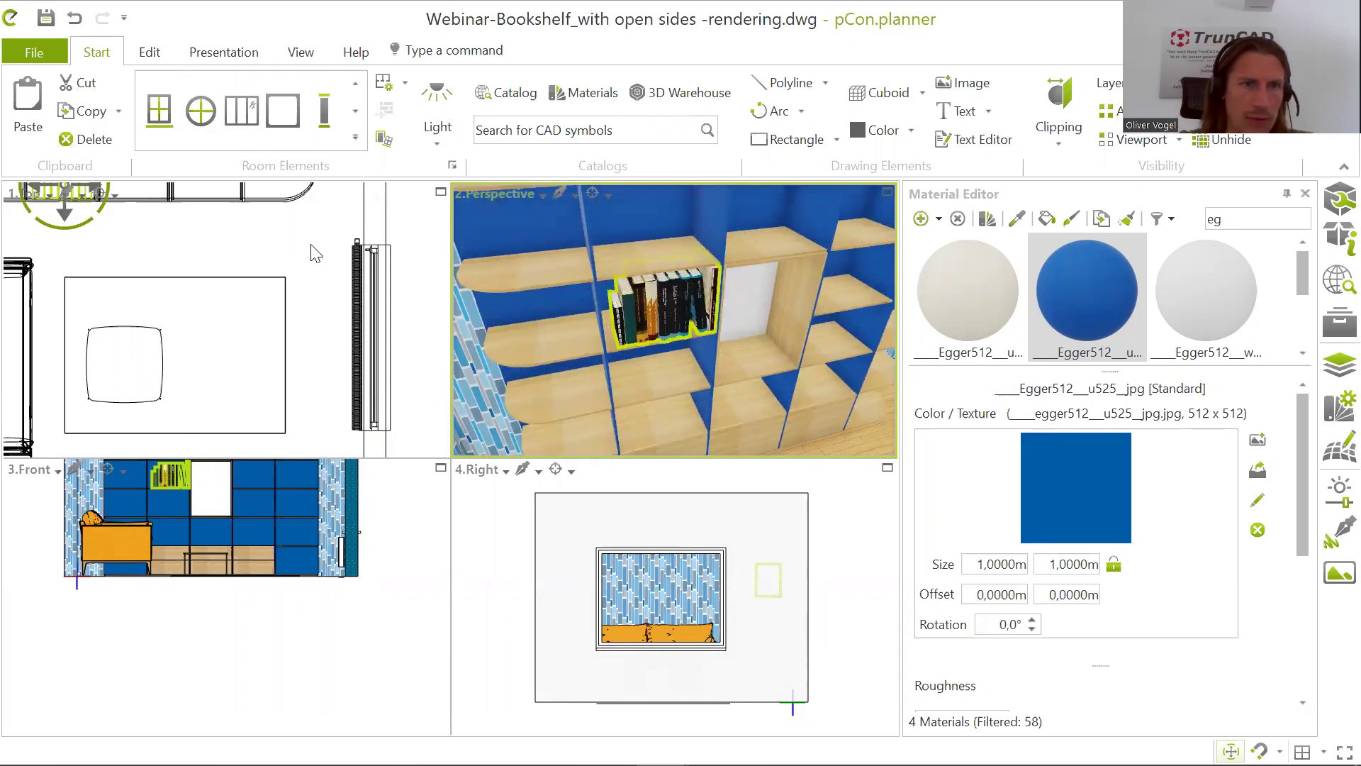
# Step: Move the books about 0.09 m deeper into the compartment and about 0.03 m sideways, away from the white-backed niche
pyautogui.moveTo(301, 245); pyautogui.dragTo(441, 387, button='middle')
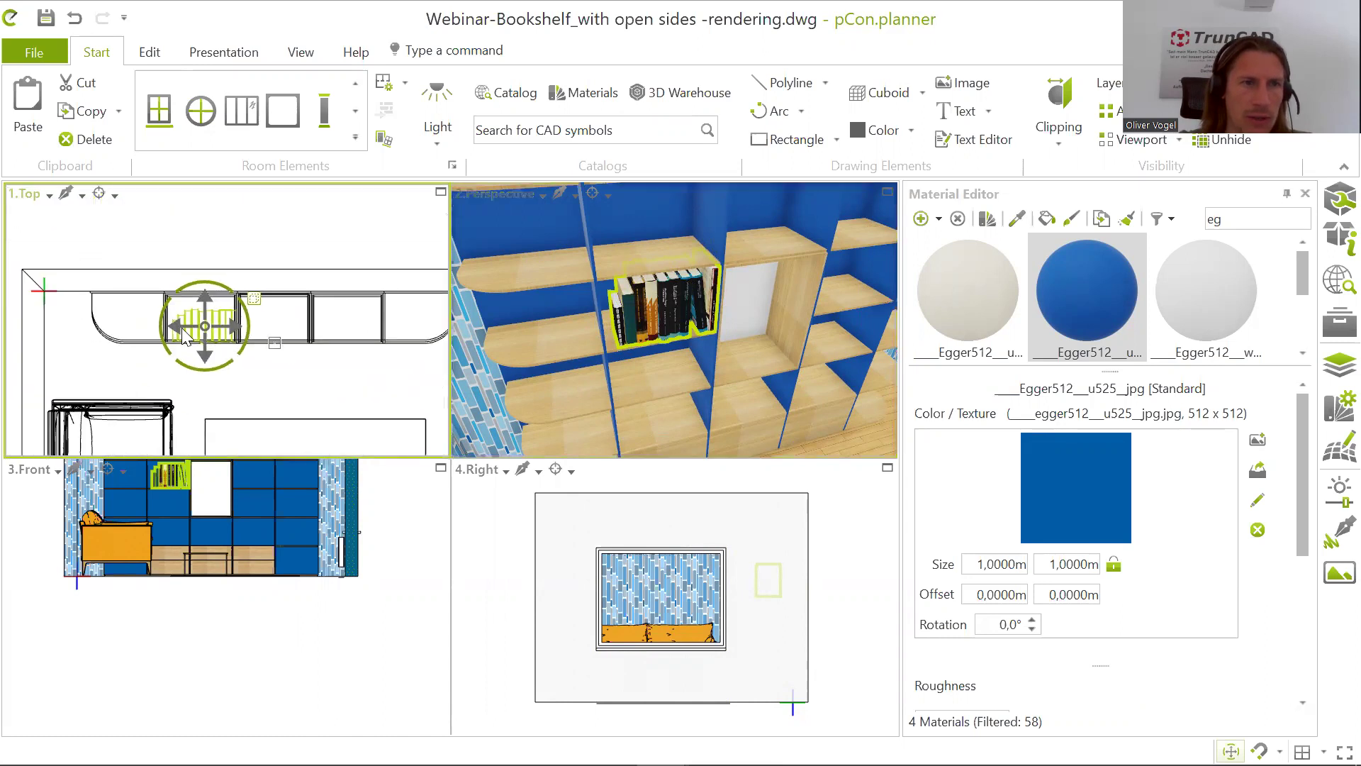
pyautogui.scroll(2, 205, 306)
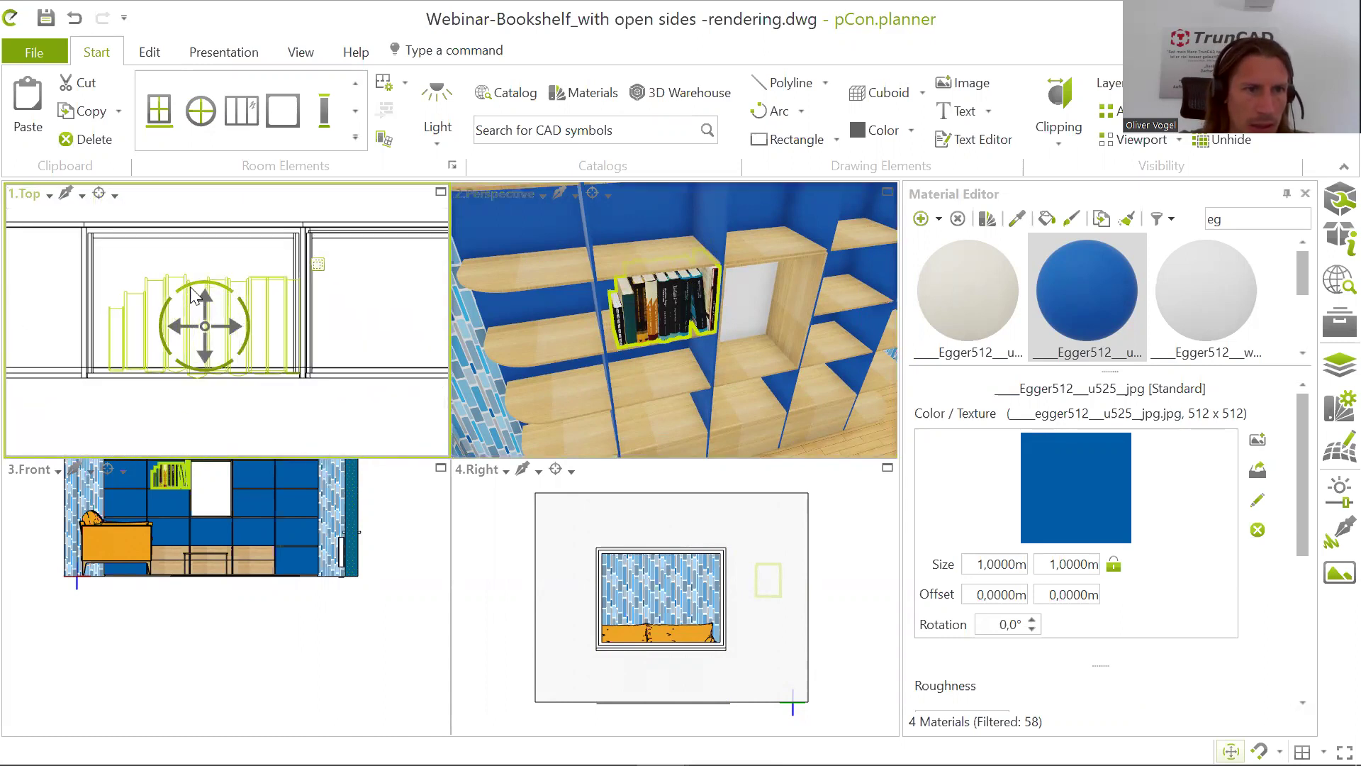
pyautogui.click(204, 294)
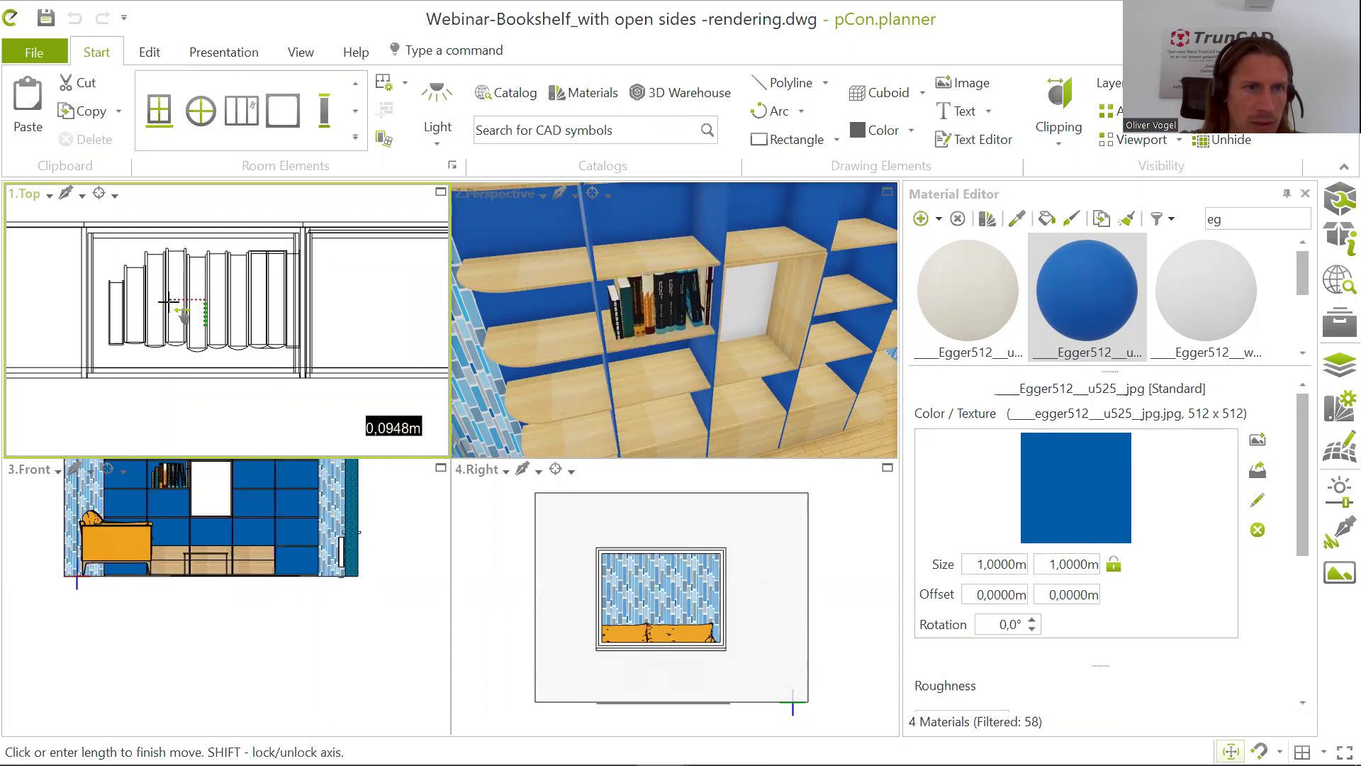
pyautogui.click(179, 307)
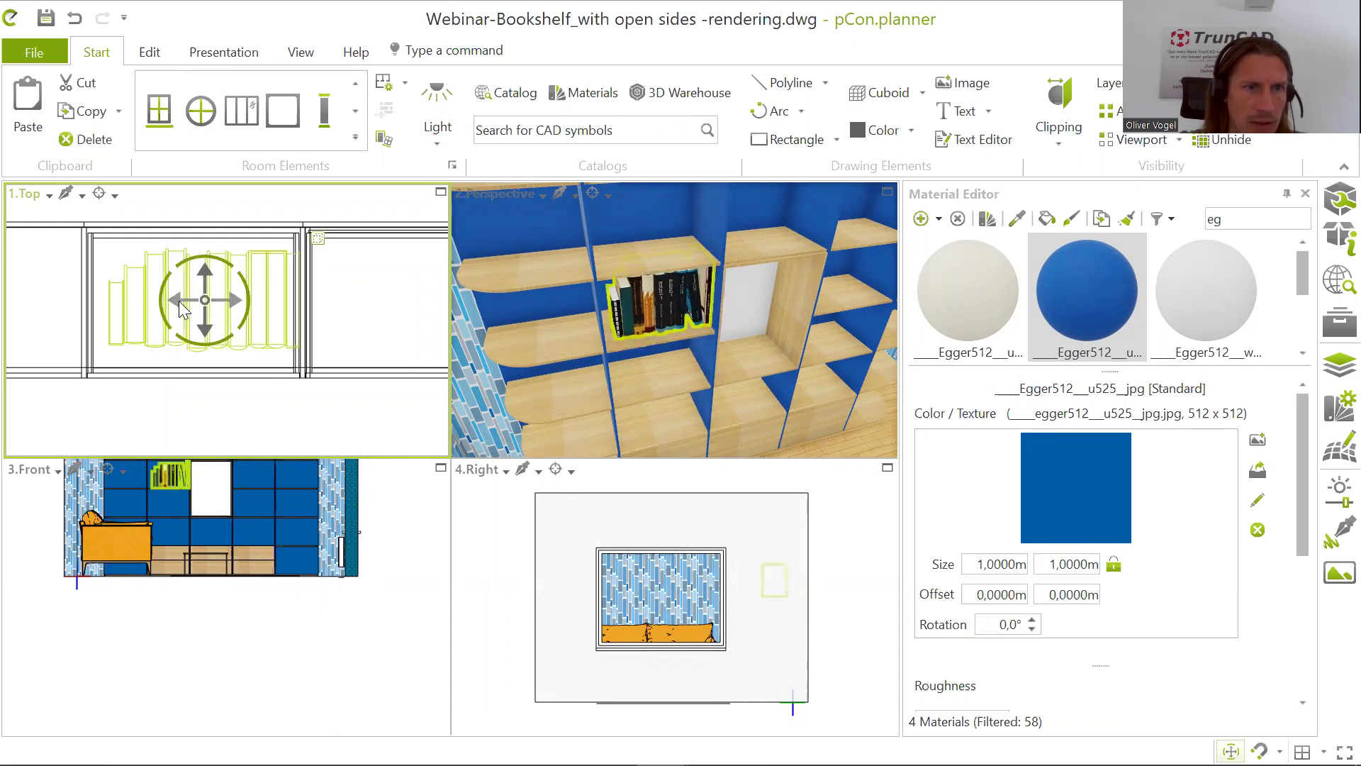
pyautogui.click(178, 305)
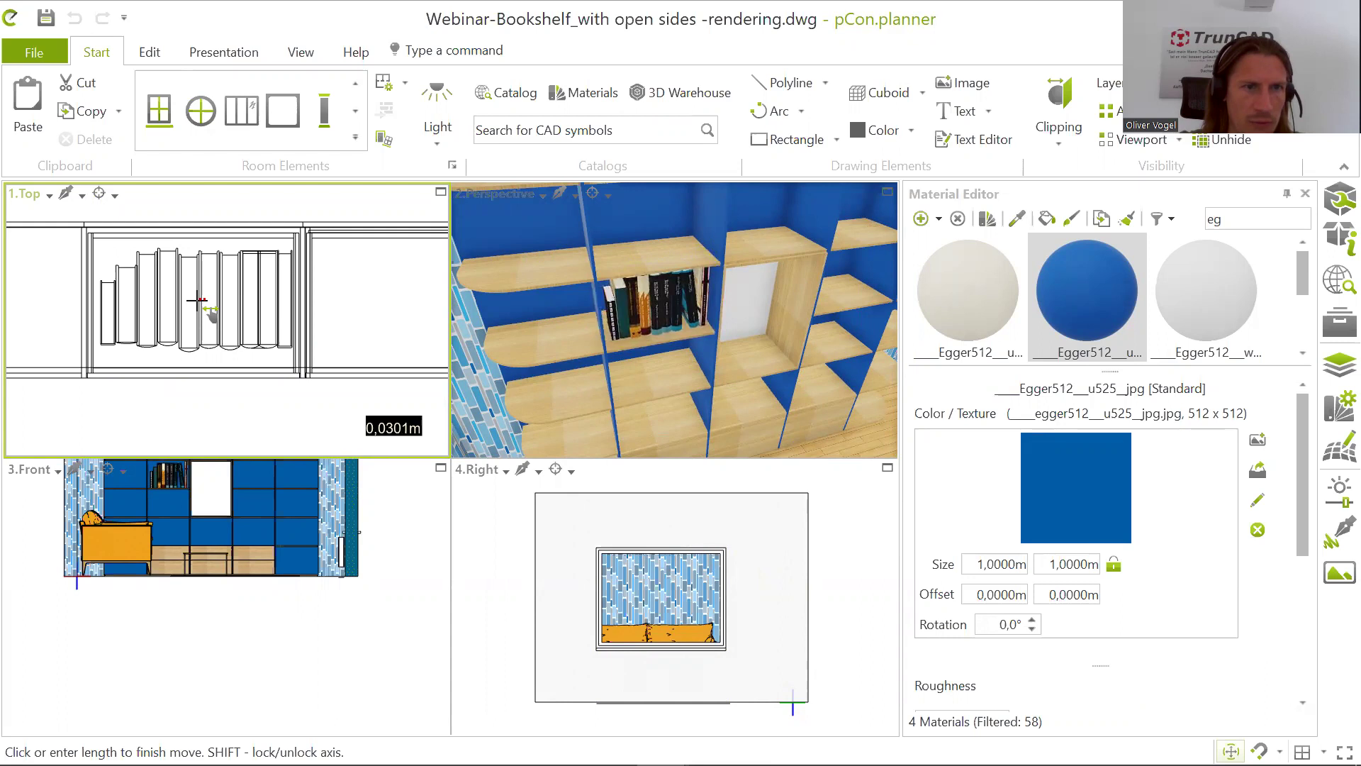
pyautogui.click(196, 301)
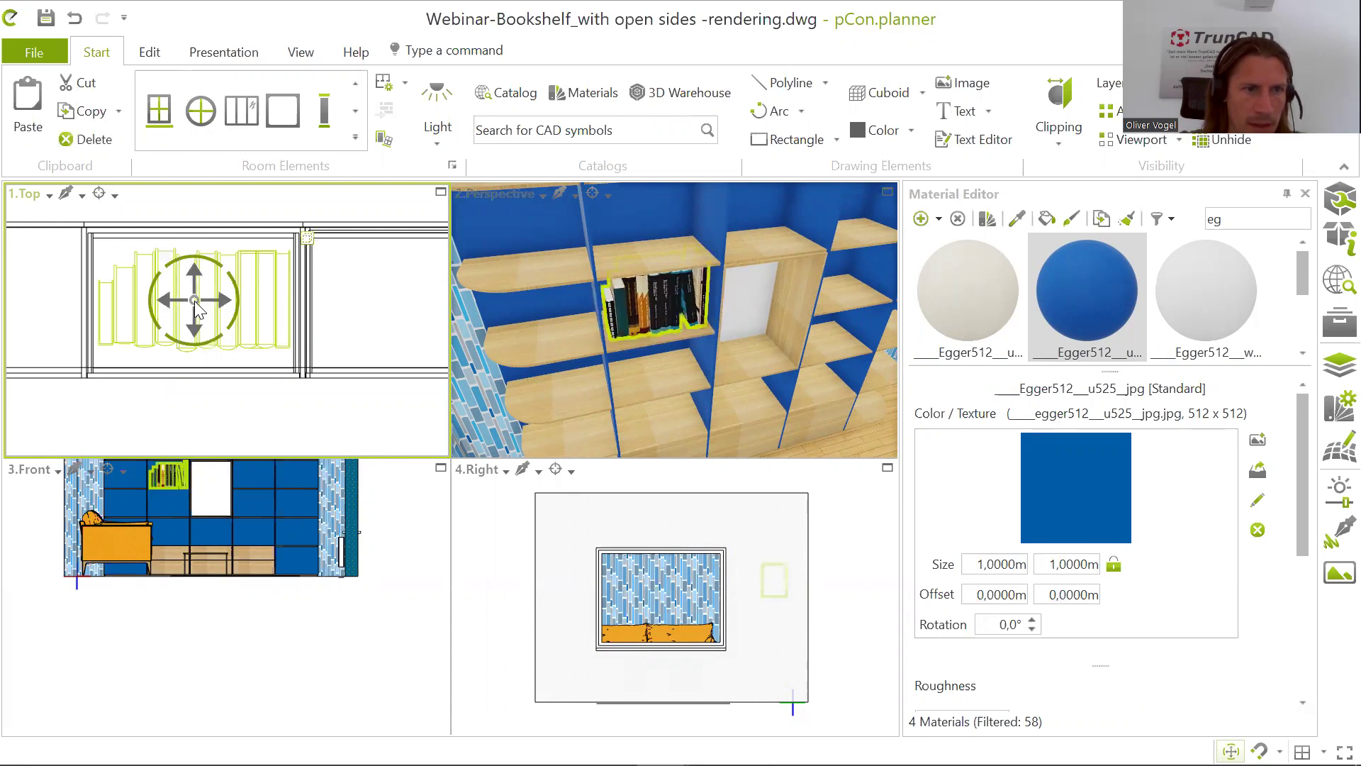
pyautogui.scroll(3, 179, 429)
pyautogui.scroll(5, 175, 464)
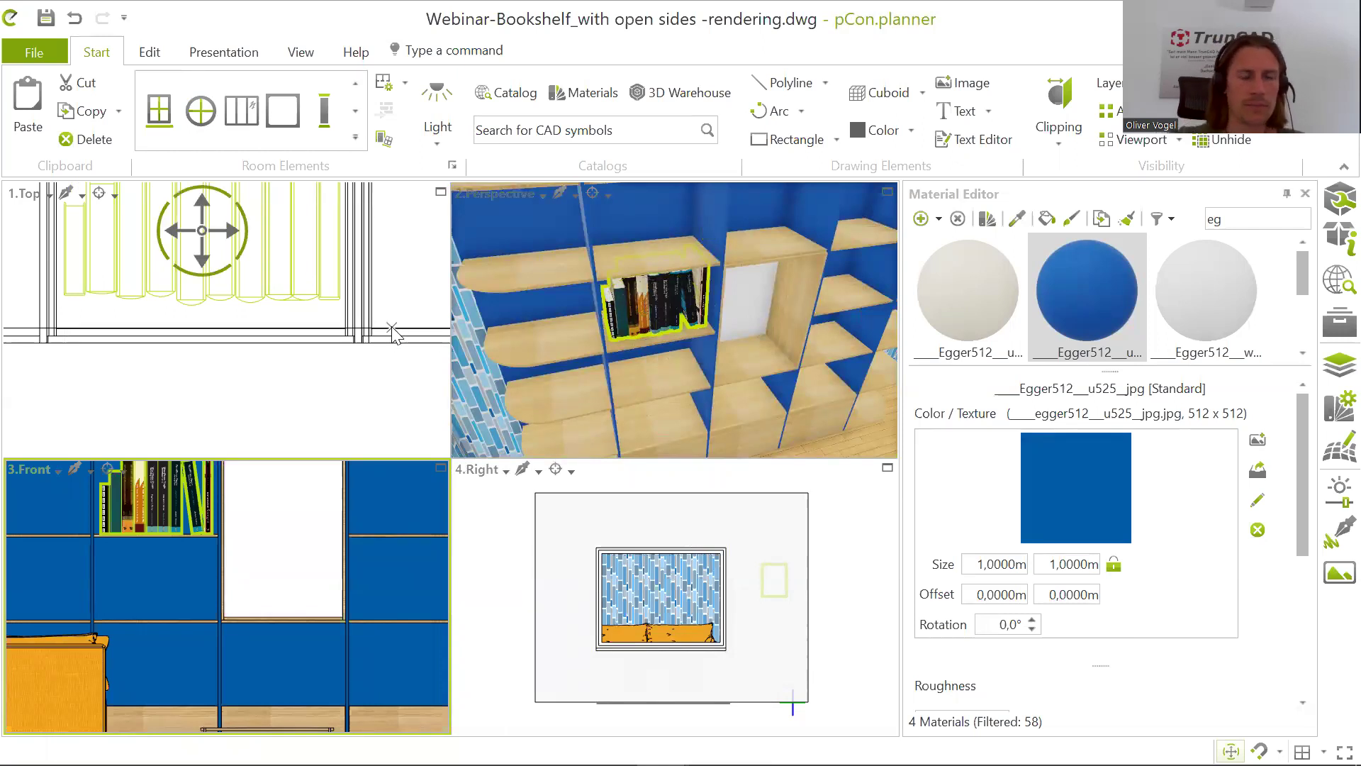
pyautogui.scroll(-3, 230, 217)
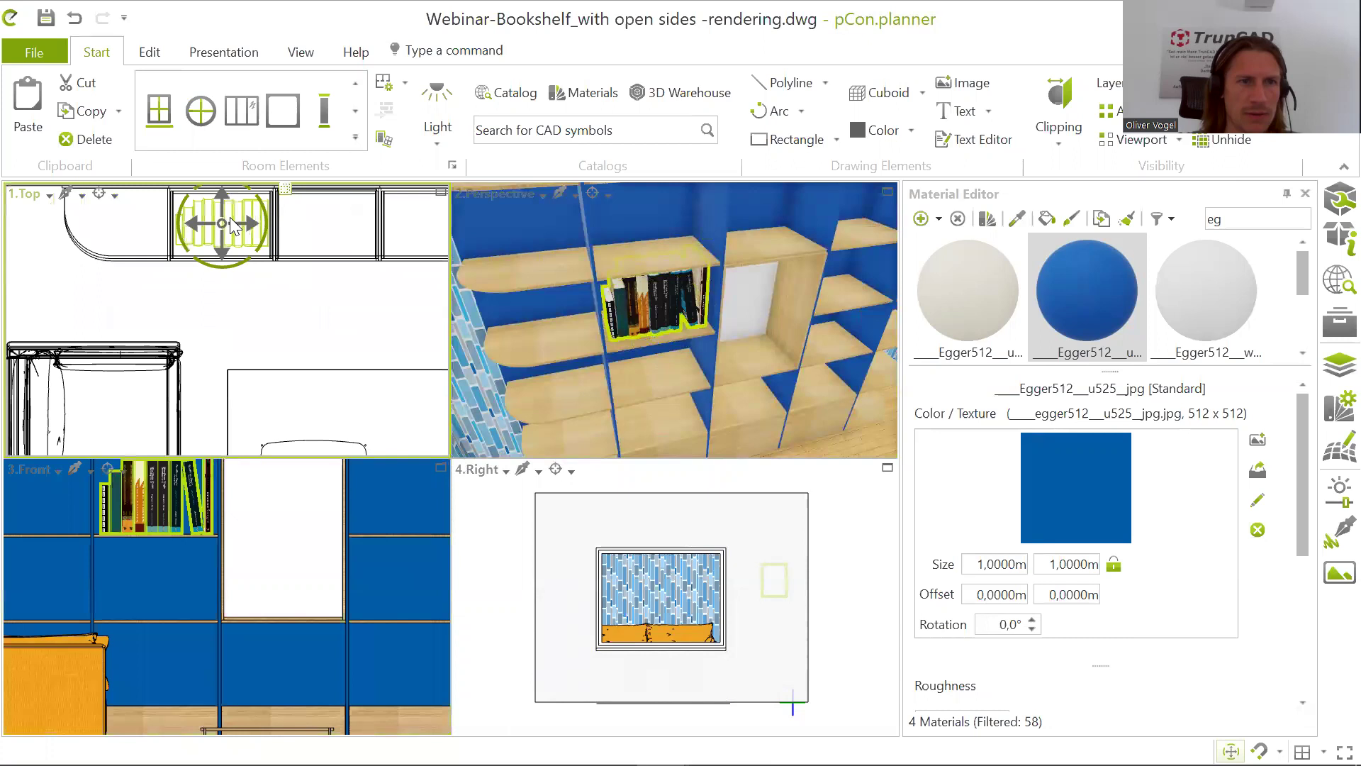
pyautogui.scroll(2, 354, 333)
pyautogui.moveTo(354, 341); pyautogui.dragTo(370, 385, button='middle')
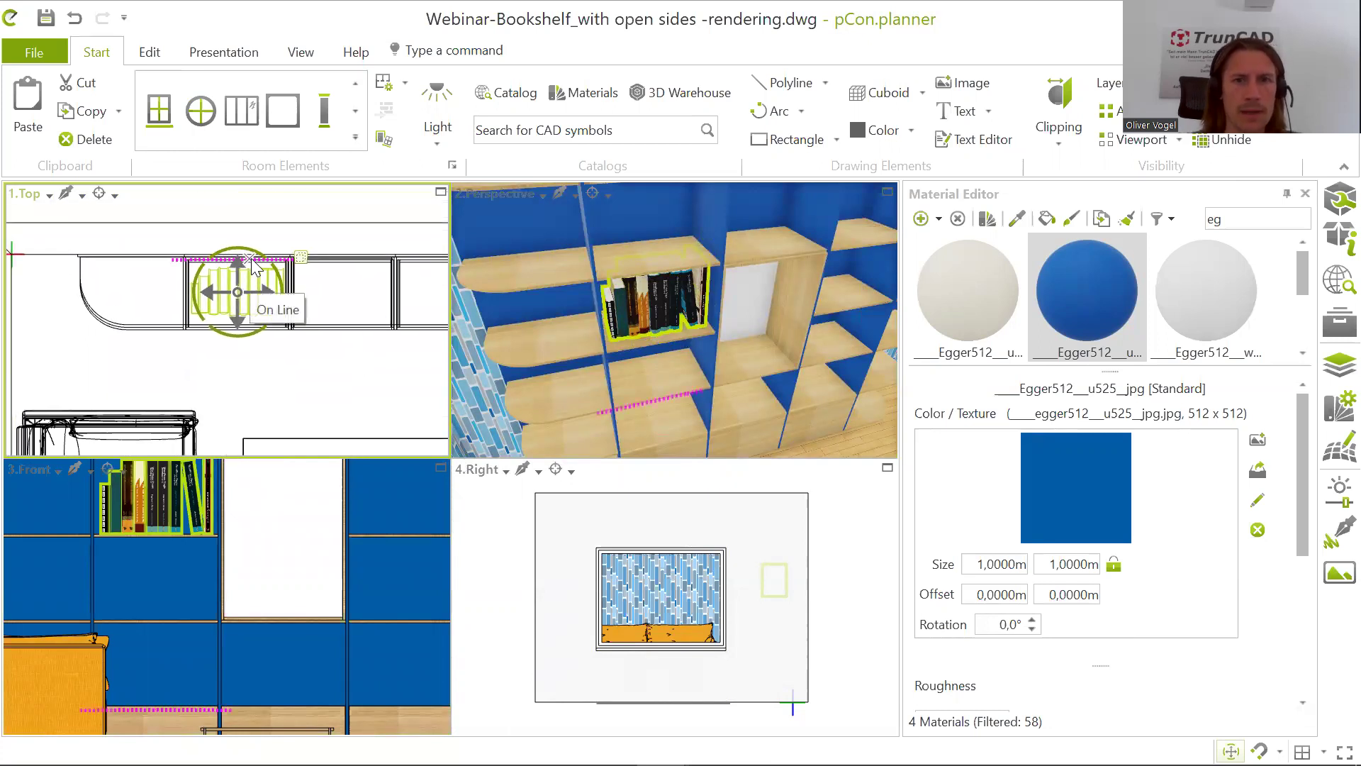
# Step: Apply the Mirror material from the catalog's Glass category to the white back panel of the bookshelf's niche
pyautogui.moveTo(768, 325); pyautogui.dragTo(641, 365, button='right')
pyautogui.scroll(2, 697, 255)
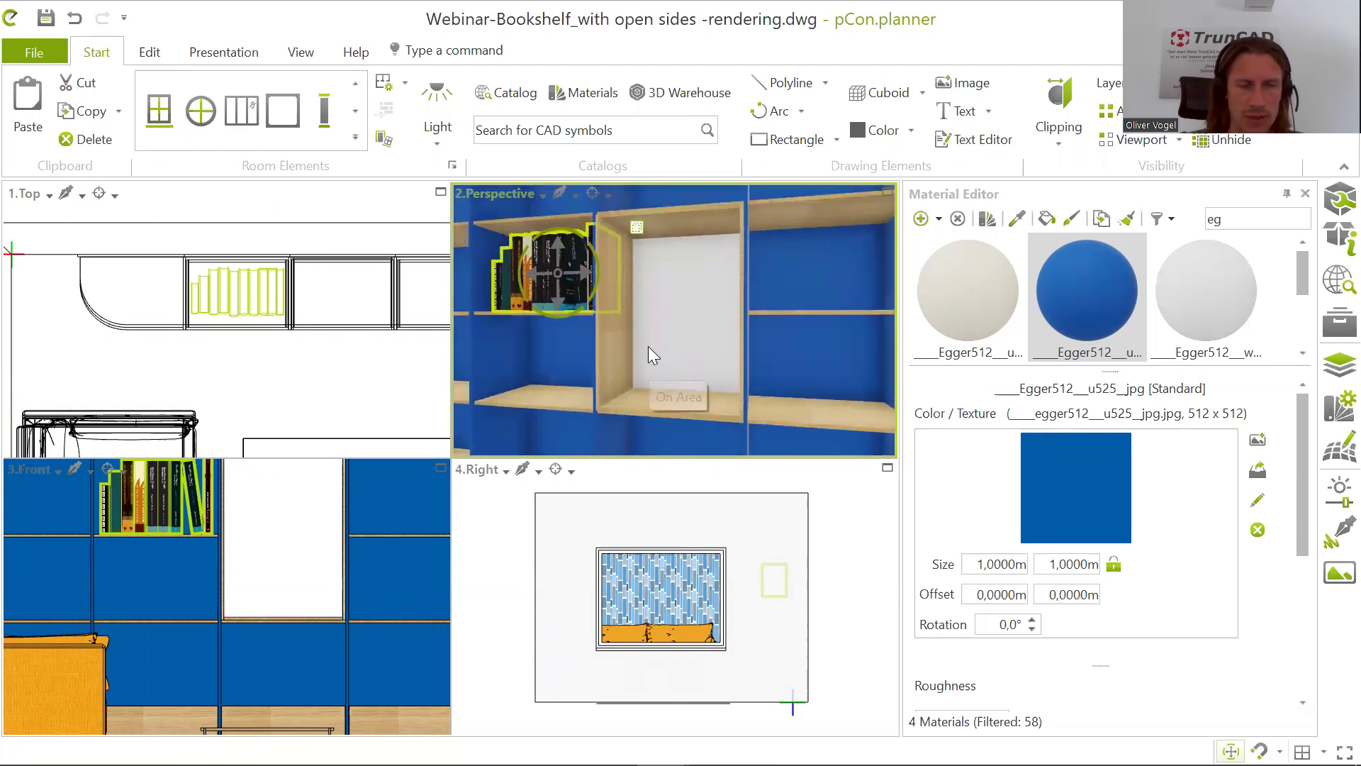
pyautogui.moveTo(660, 236); pyautogui.dragTo(657, 277, button='middle')
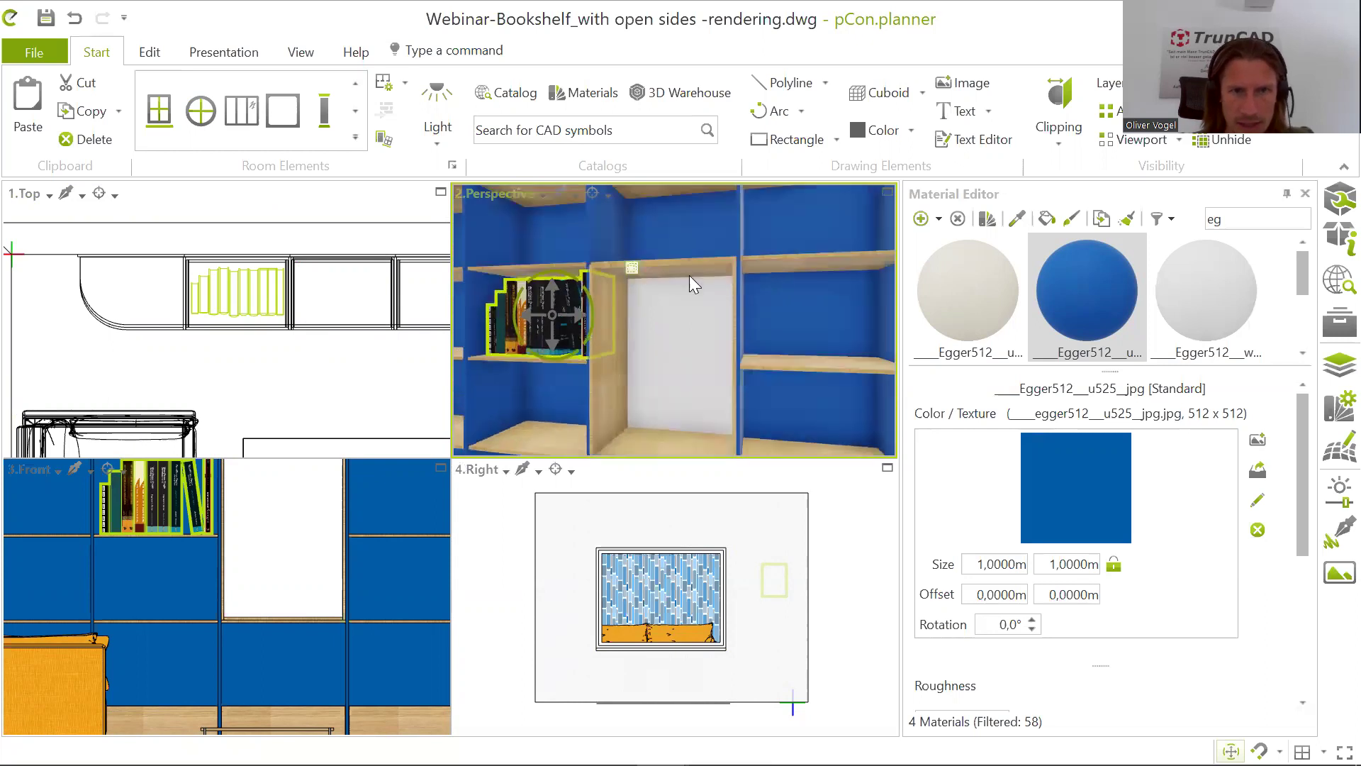
pyautogui.click(579, 95)
pyautogui.scroll(20, 777, 322)
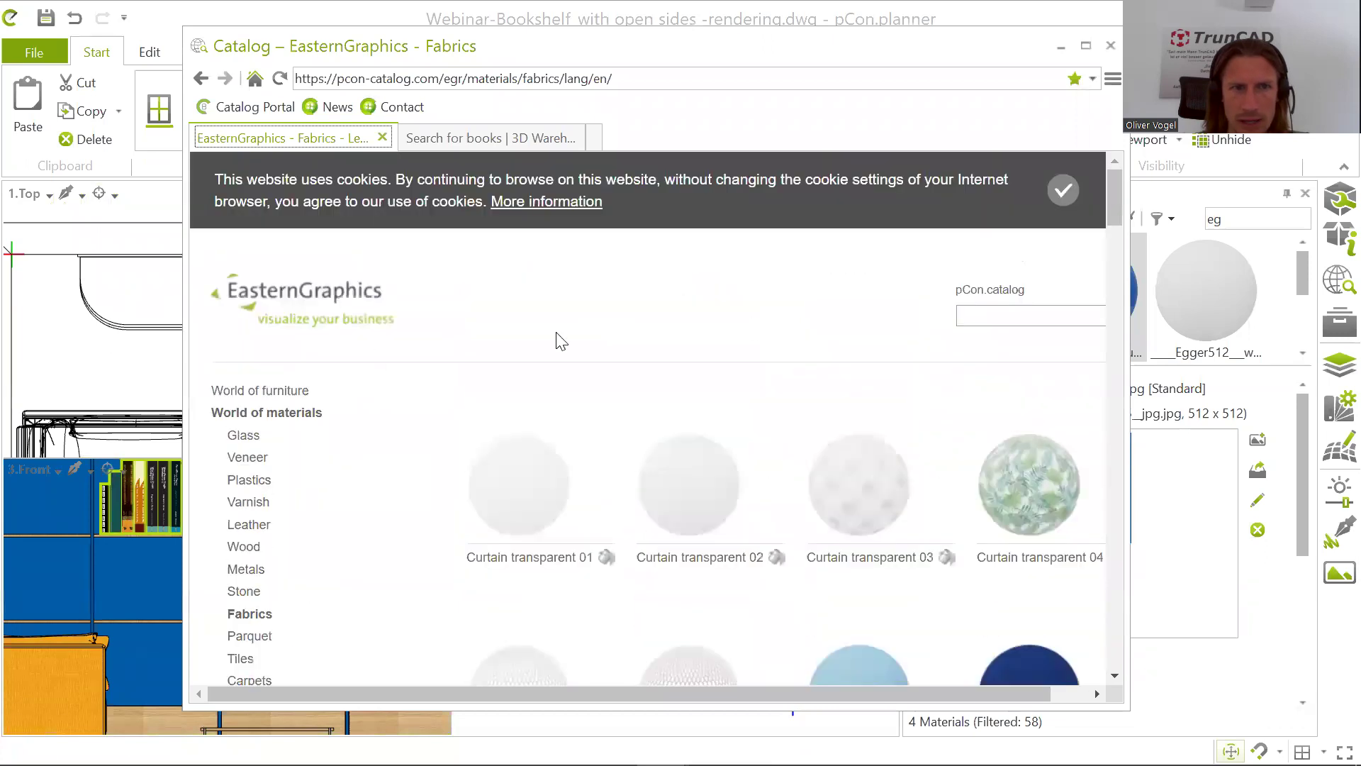
pyautogui.click(248, 441)
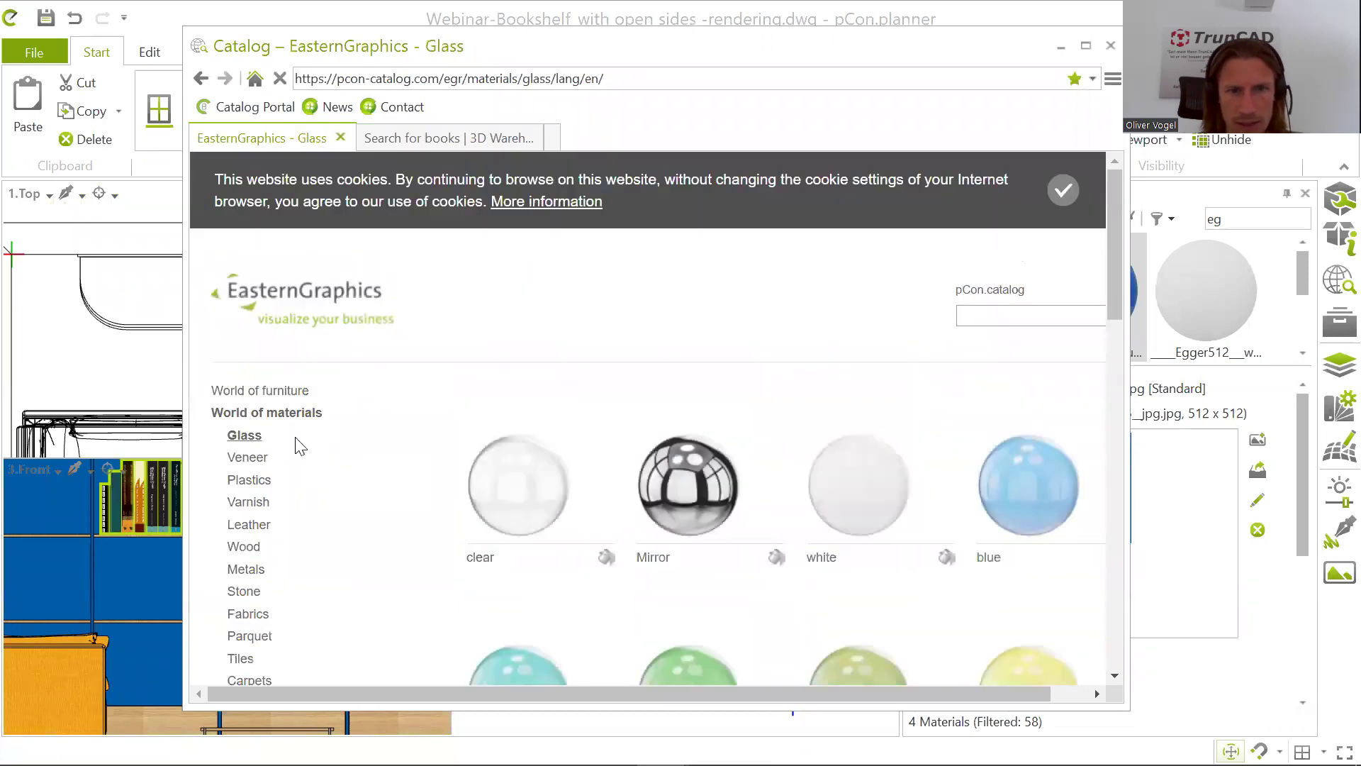
pyautogui.click(671, 479)
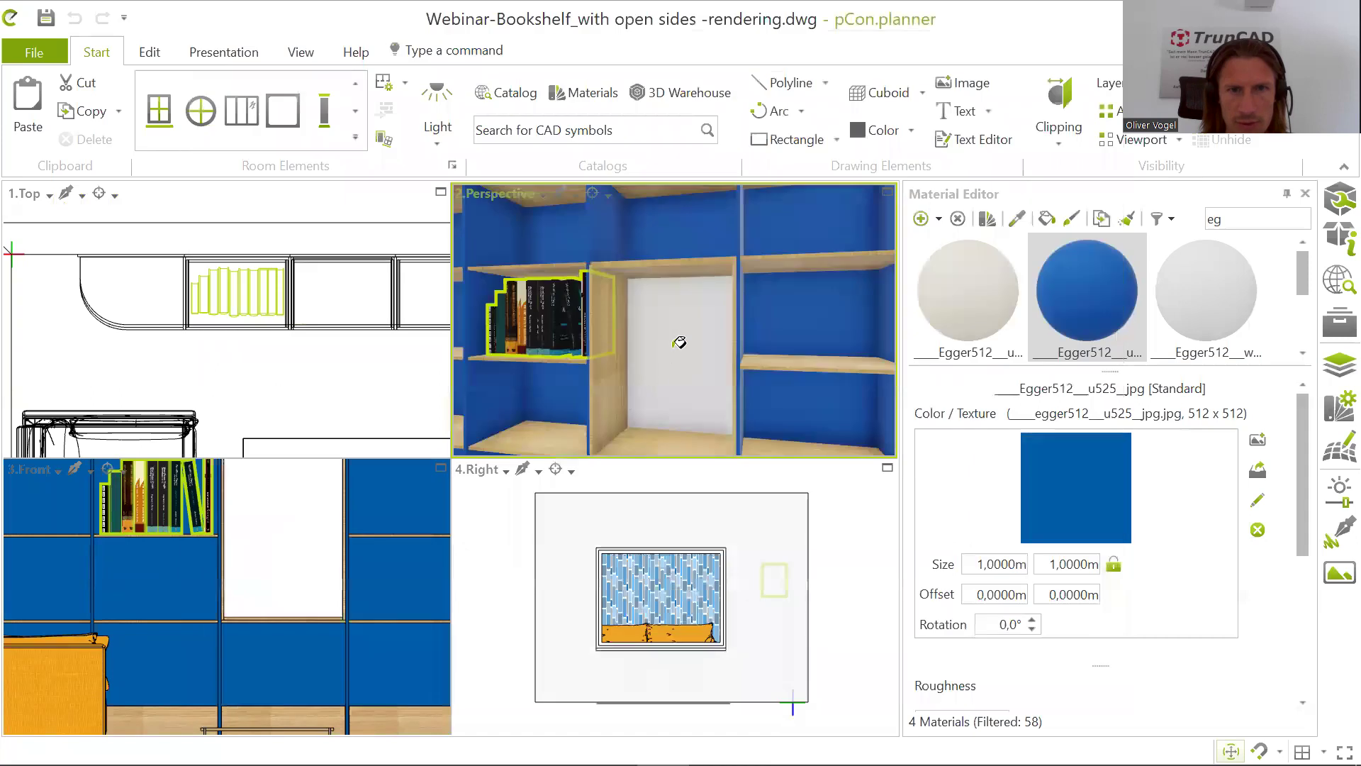
pyautogui.click(682, 336)
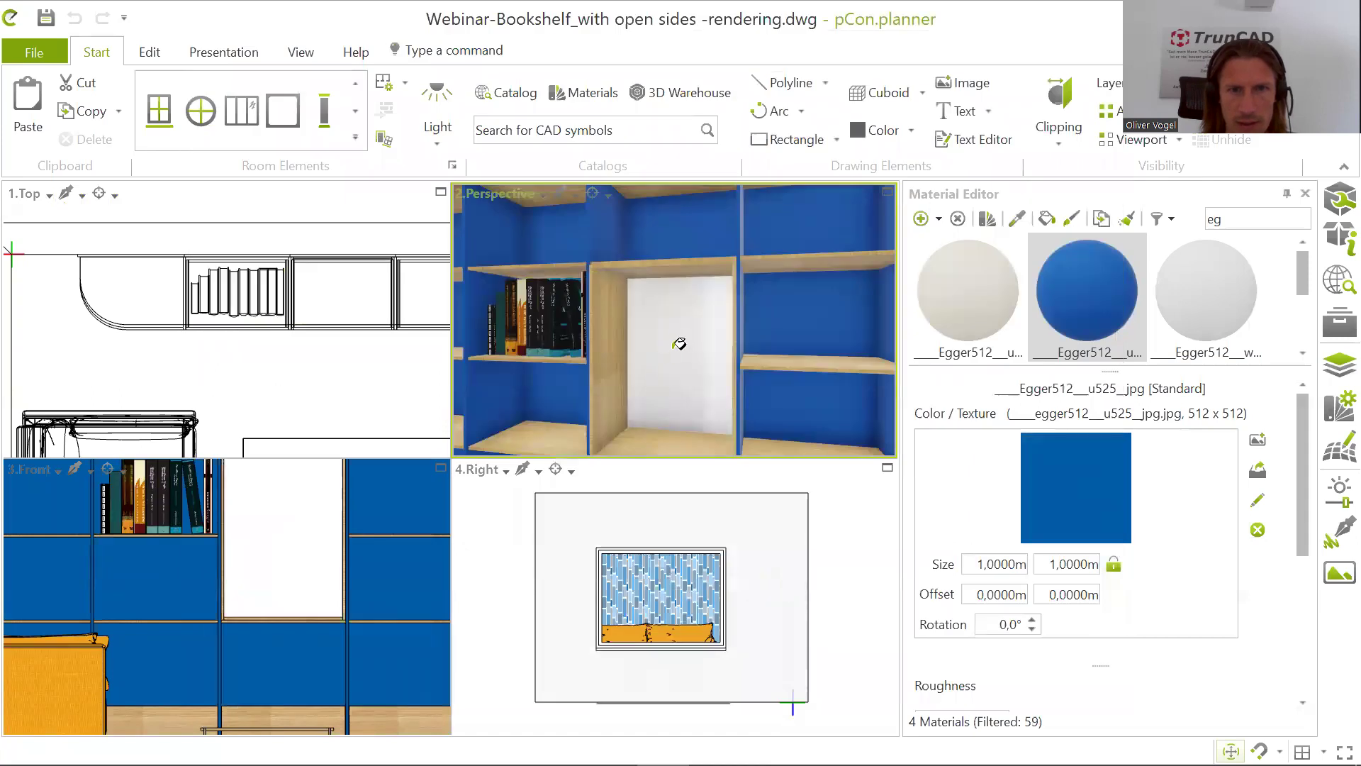
# Step: Examine the niche's mirrored back panel and the books within the furnished room from several distances and angles
pyautogui.scroll(-10, 693, 320)
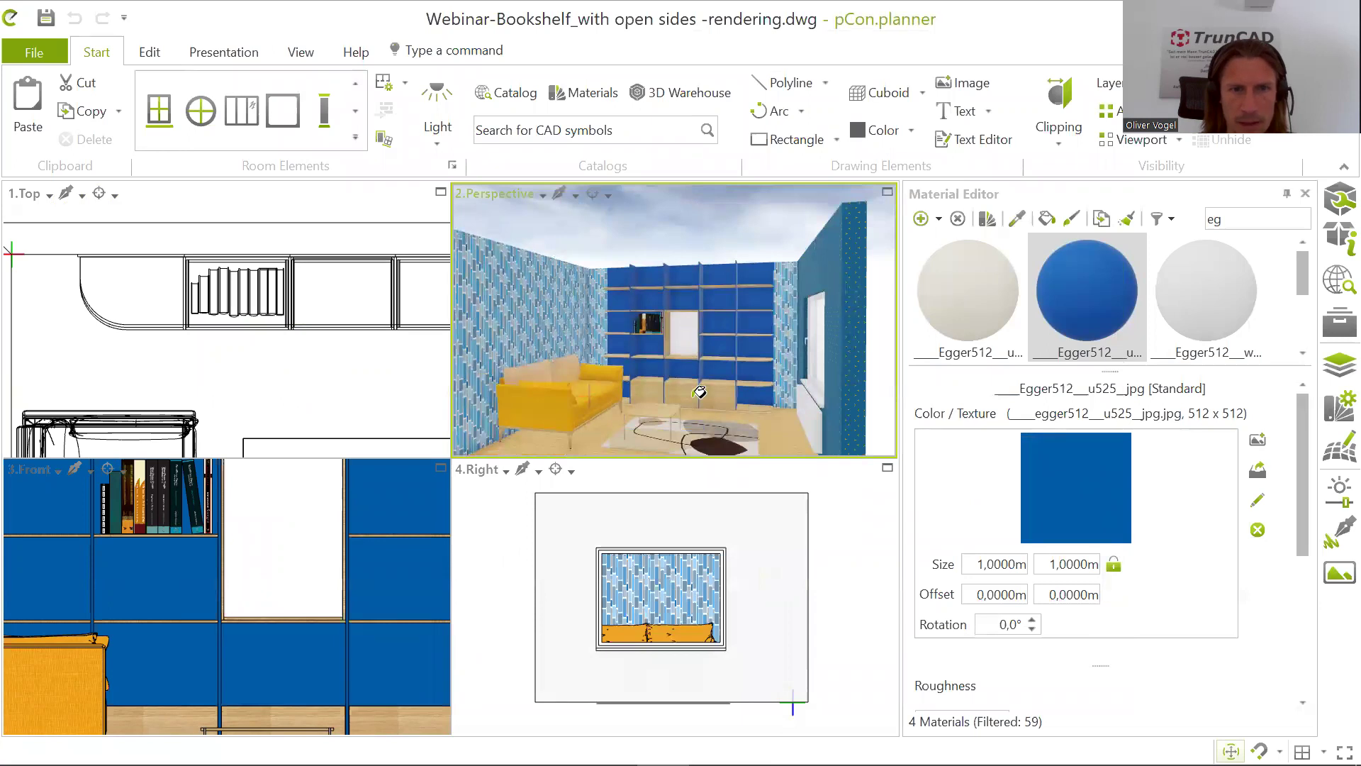
pyautogui.scroll(5, 665, 392)
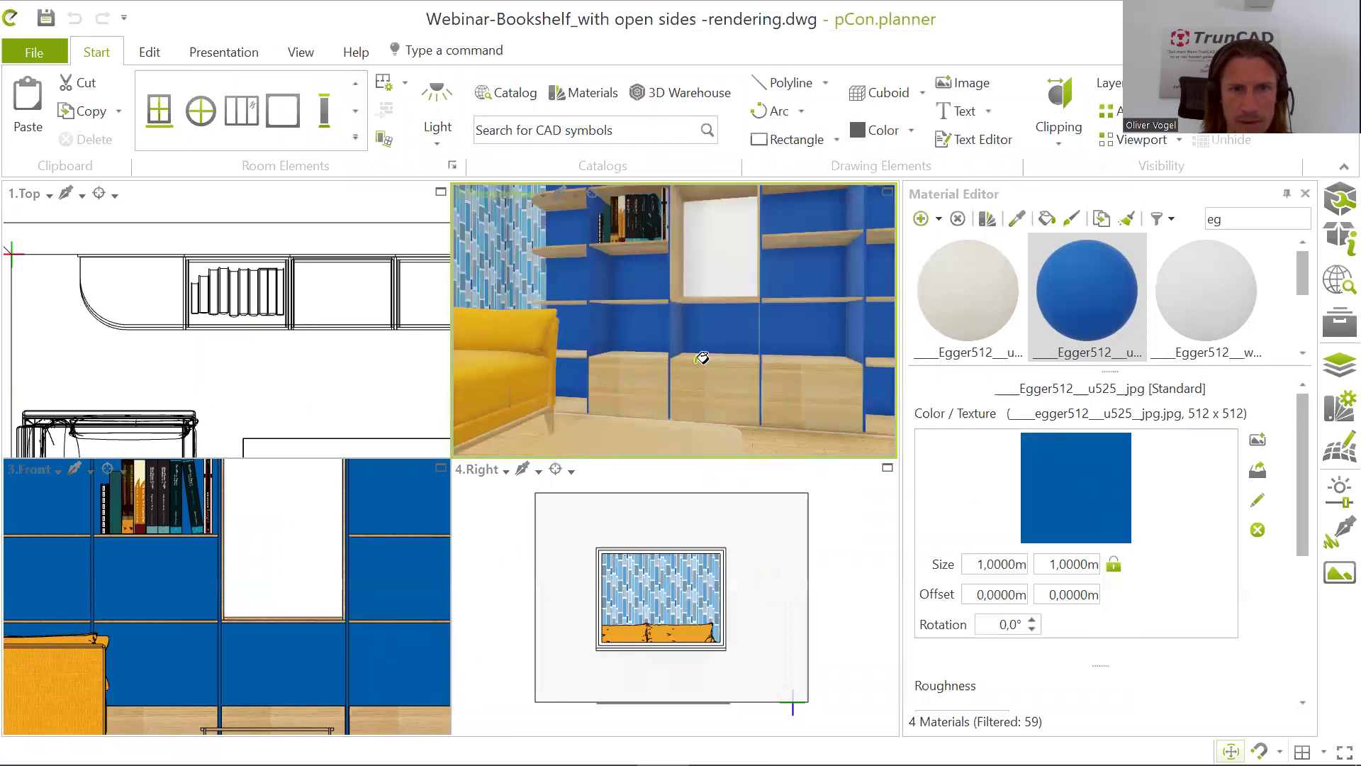
pyautogui.scroll(-5, 702, 358)
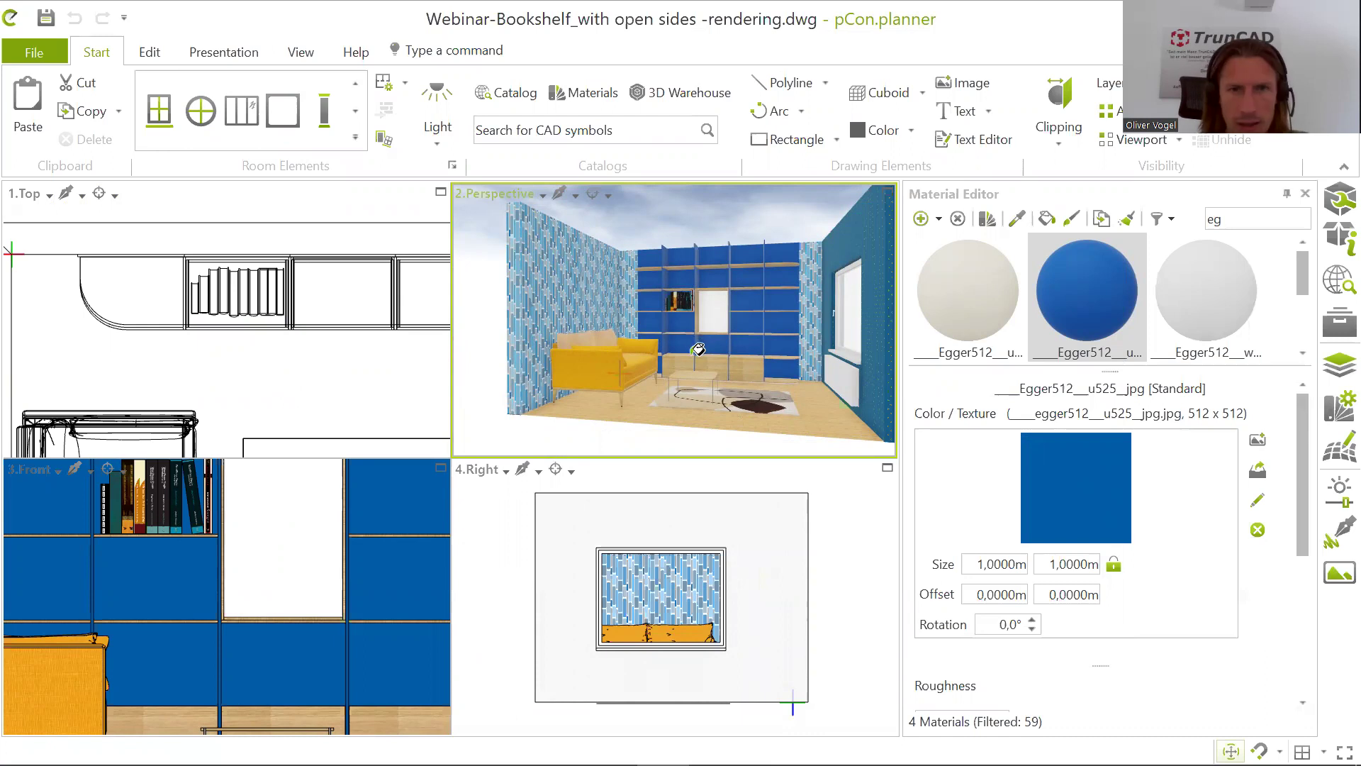
pyautogui.scroll(3, 719, 350)
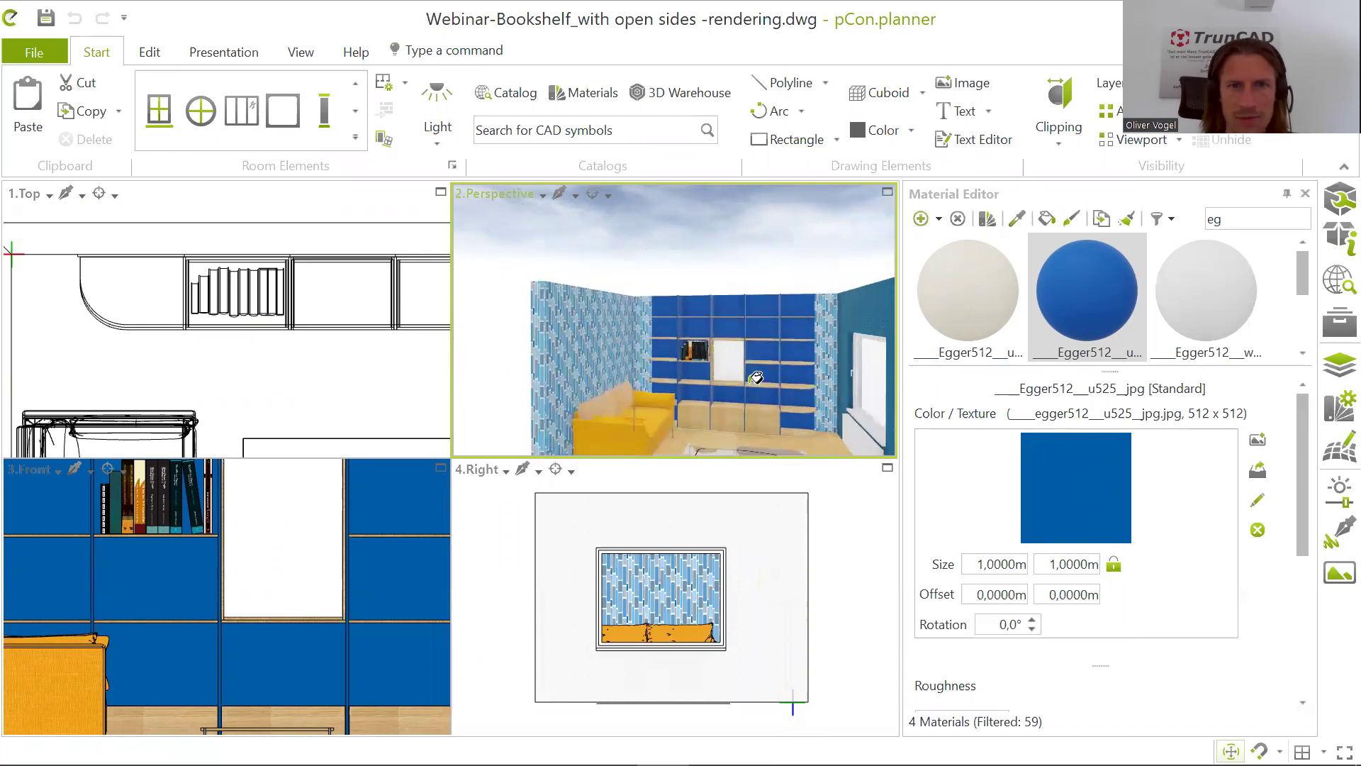
pyautogui.moveTo(740, 363); pyautogui.dragTo(715, 319, button='middle')
pyautogui.moveTo(715, 319); pyautogui.dragTo(717, 361, button='right')
pyautogui.scroll(3, 739, 356)
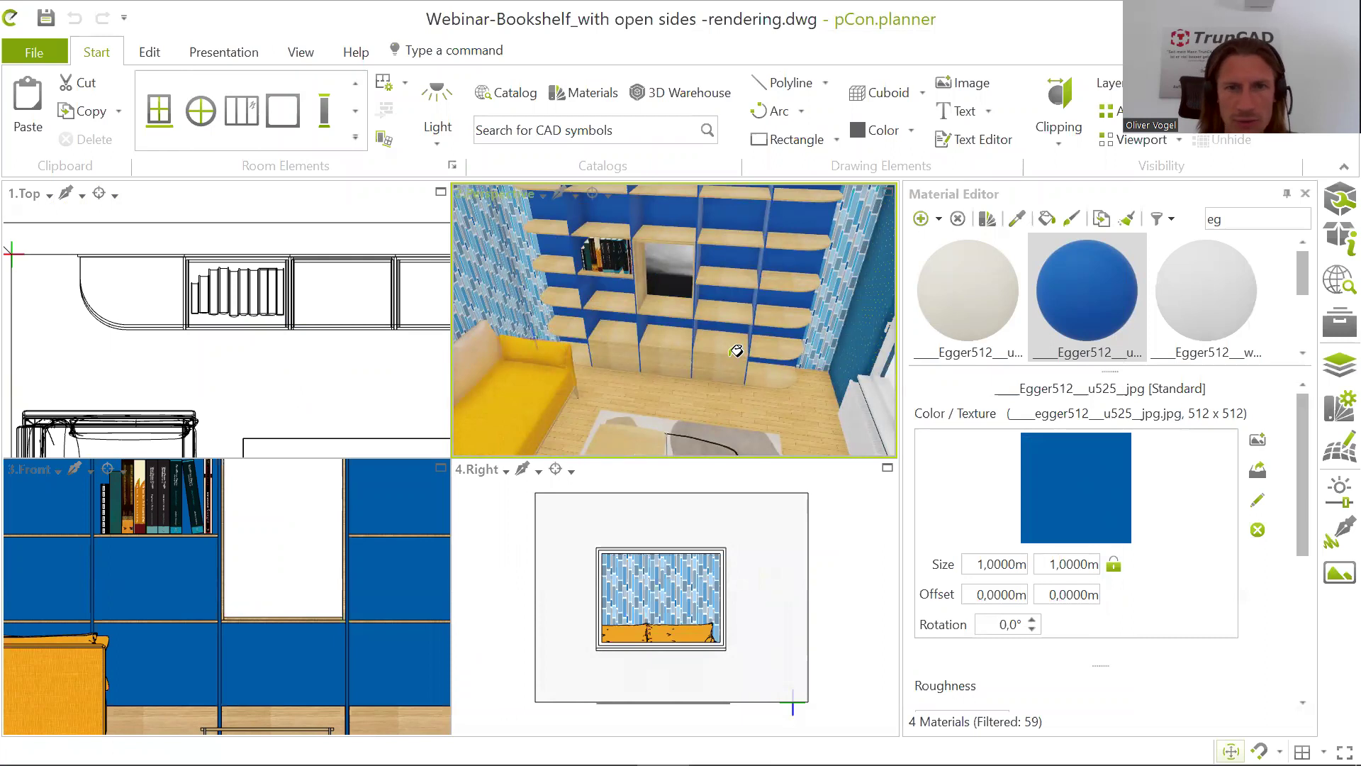
pyautogui.moveTo(731, 326); pyautogui.dragTo(718, 332, button='right')
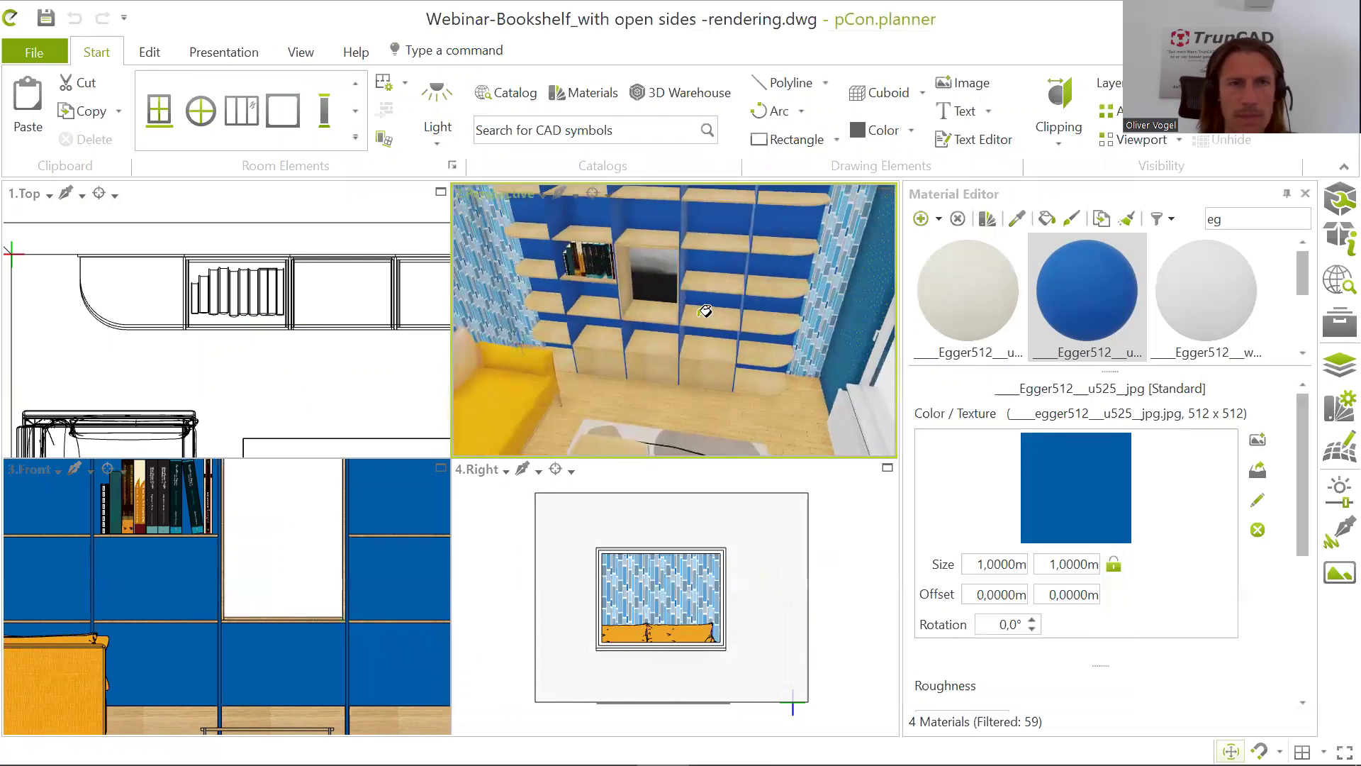
# Step: Open the 3D Warehouse and replace the books search with a search for "ficus elastica leaf 3"
pyautogui.click(677, 97)
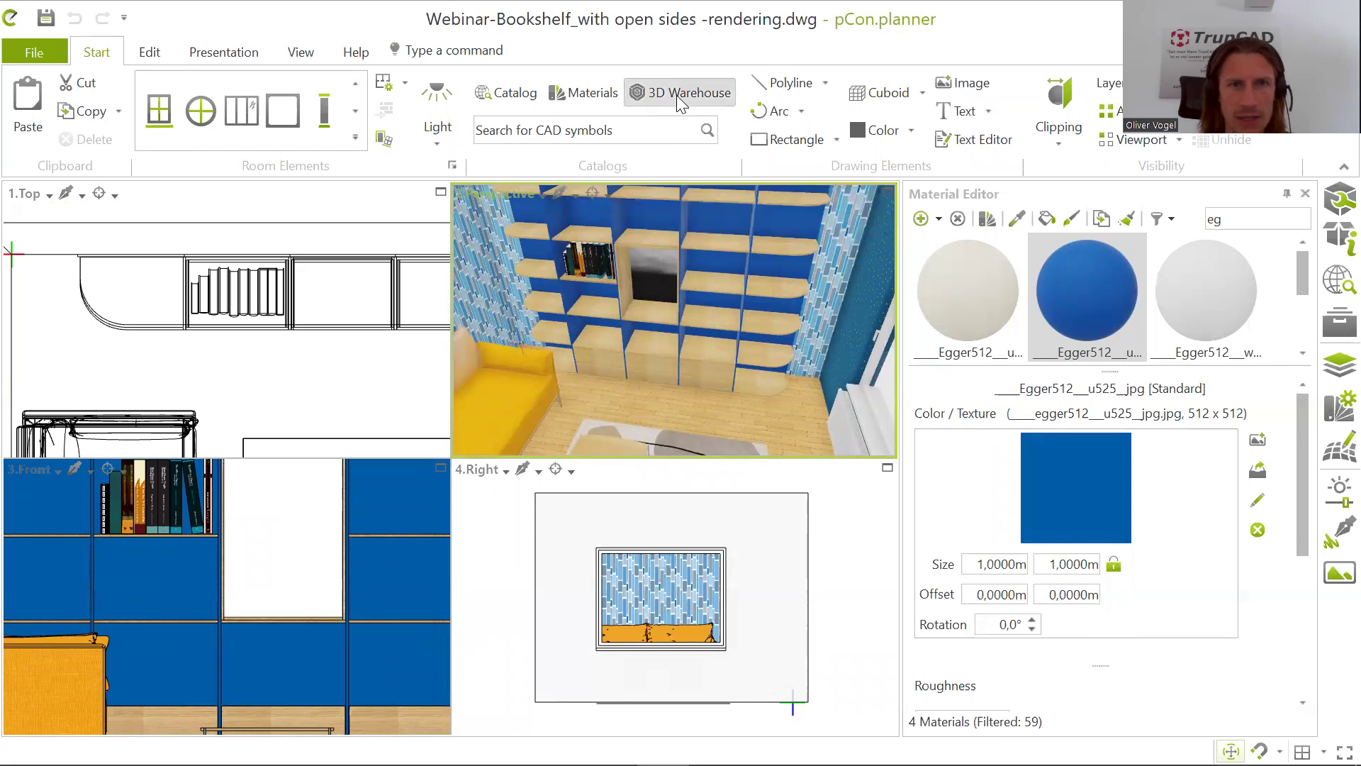
pyautogui.click(996, 174)
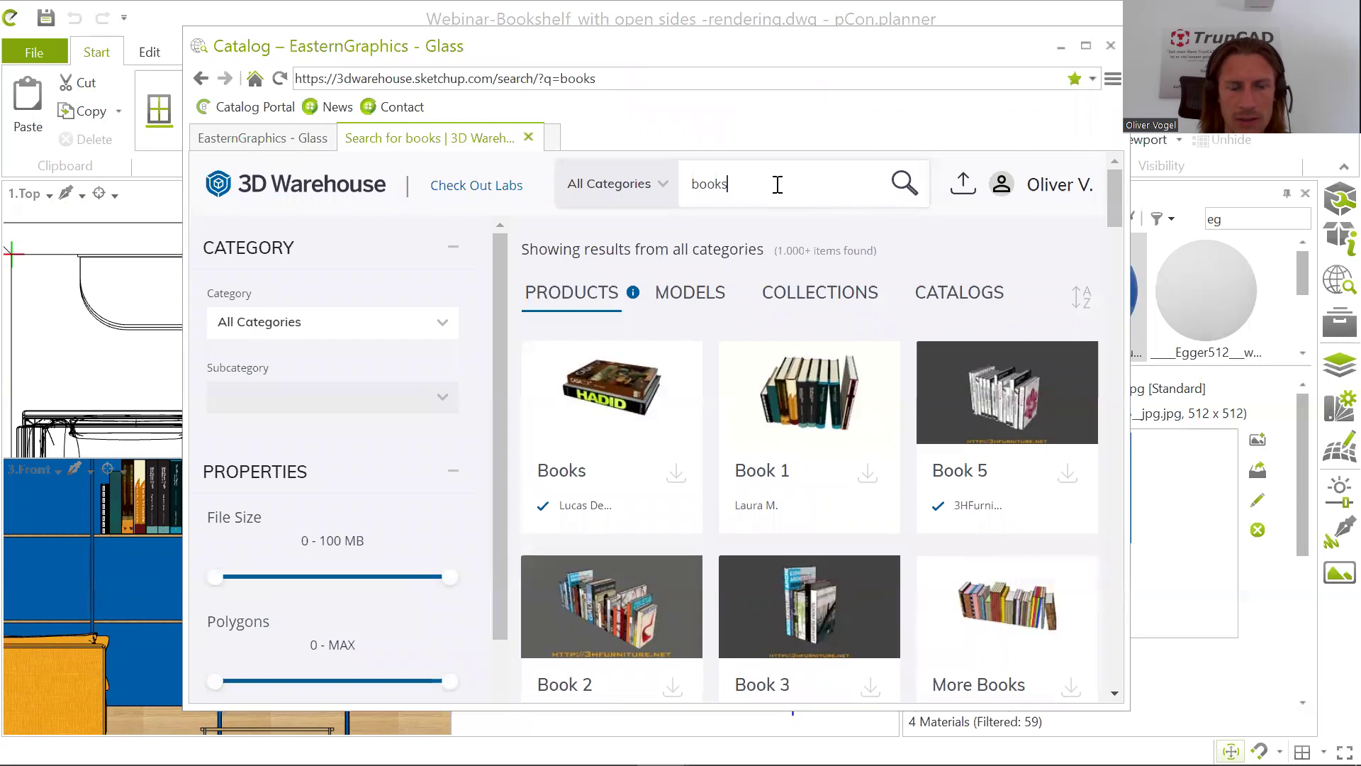
pyautogui.press('BackSpace')
pyautogui.press('BackSpace')
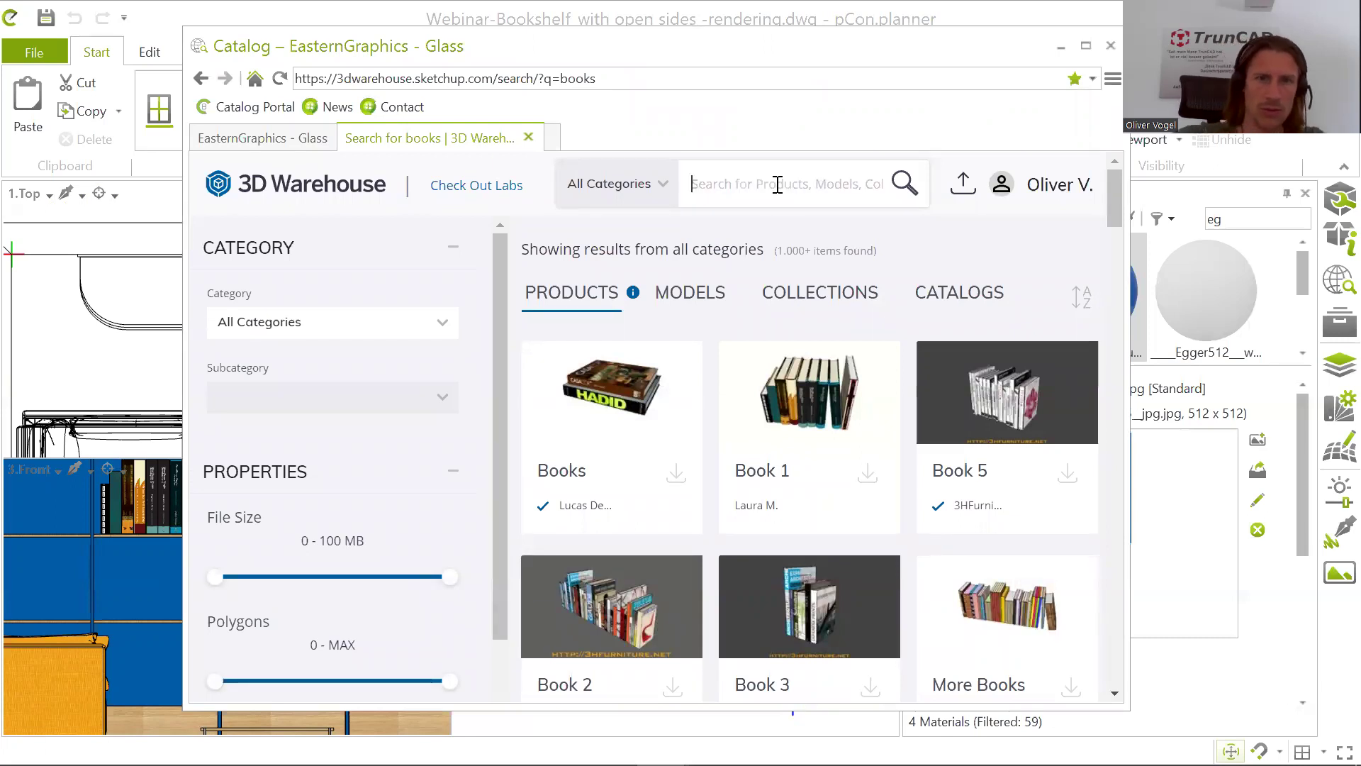
pyautogui.write('ficus')
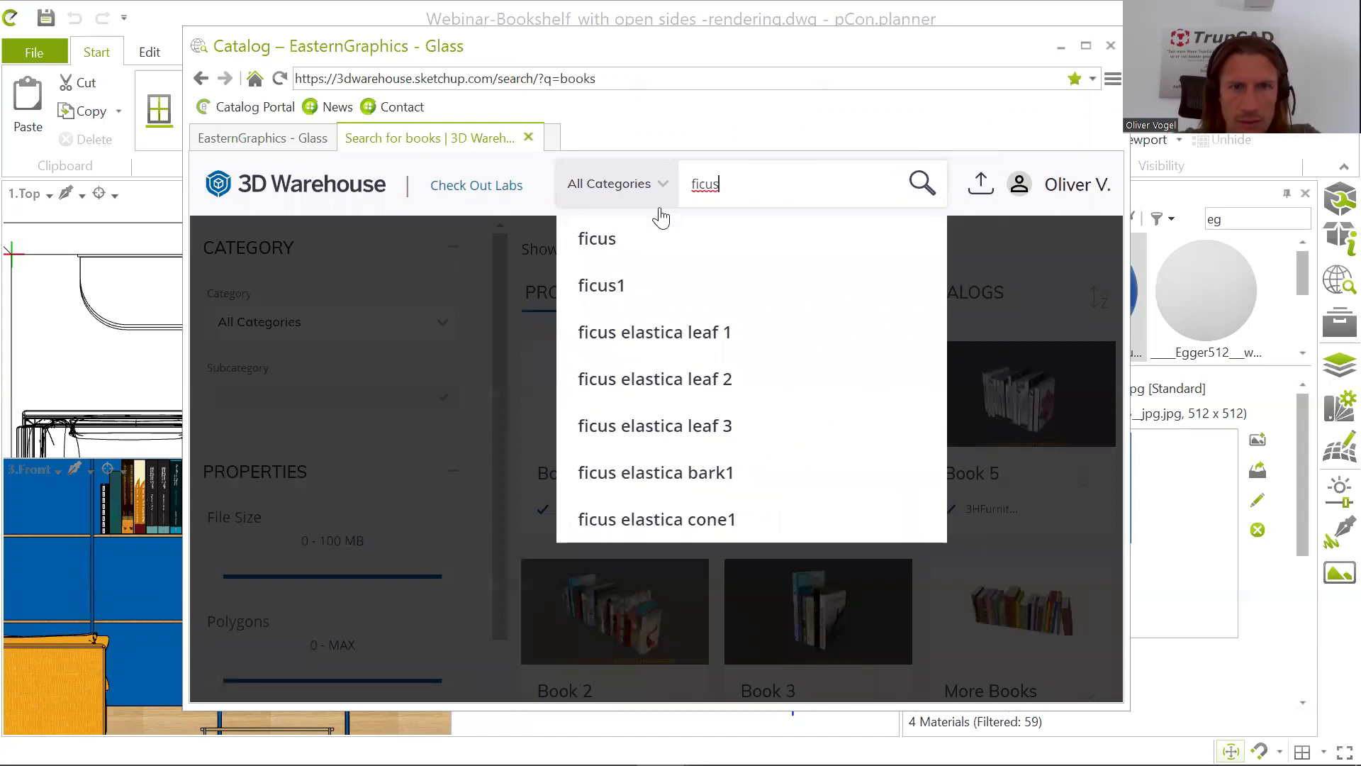
pyautogui.click(679, 432)
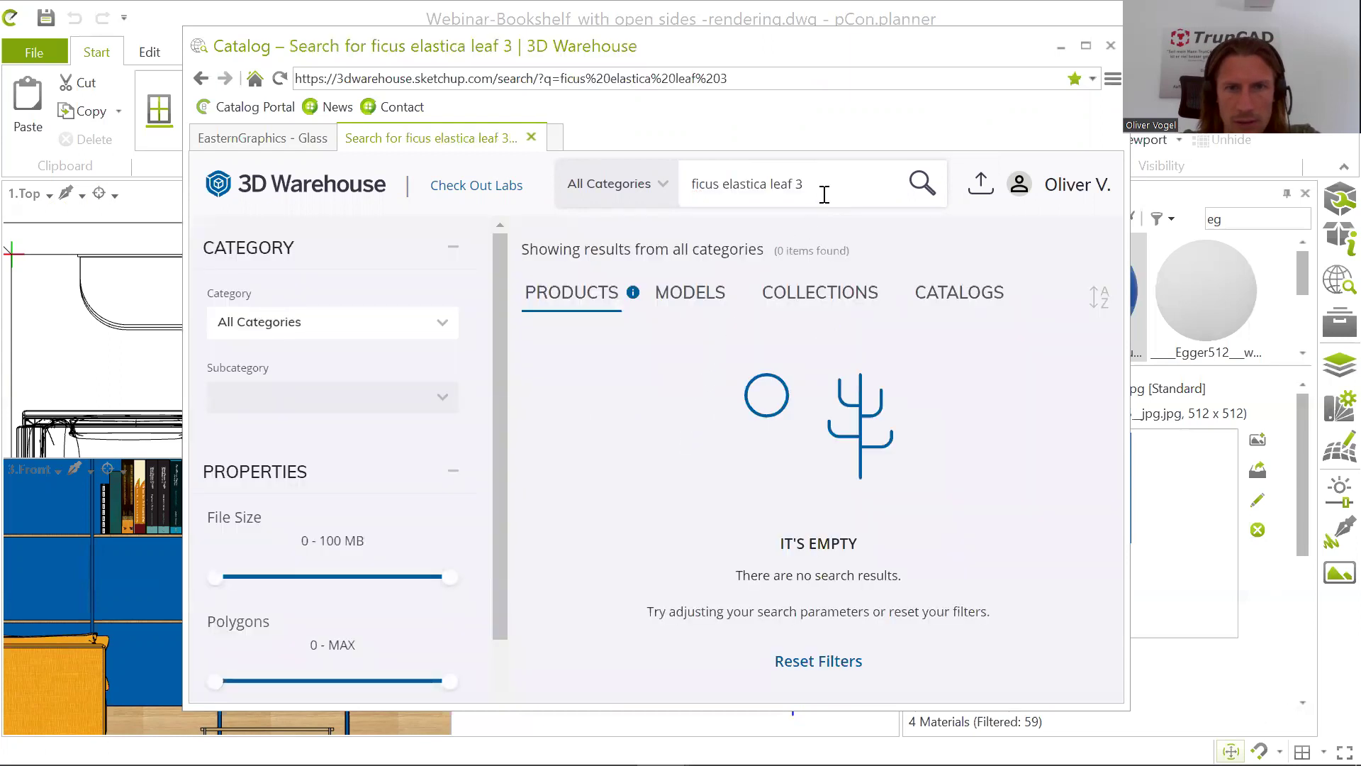
# Step: Shorten the 3D Warehouse search term to "ficus" and run the search again
pyautogui.press('BackSpace')
pyautogui.press('BackSpace')
pyautogui.press('BackSpace')
pyautogui.press('BackSpace')
pyautogui.press('BackSpace')
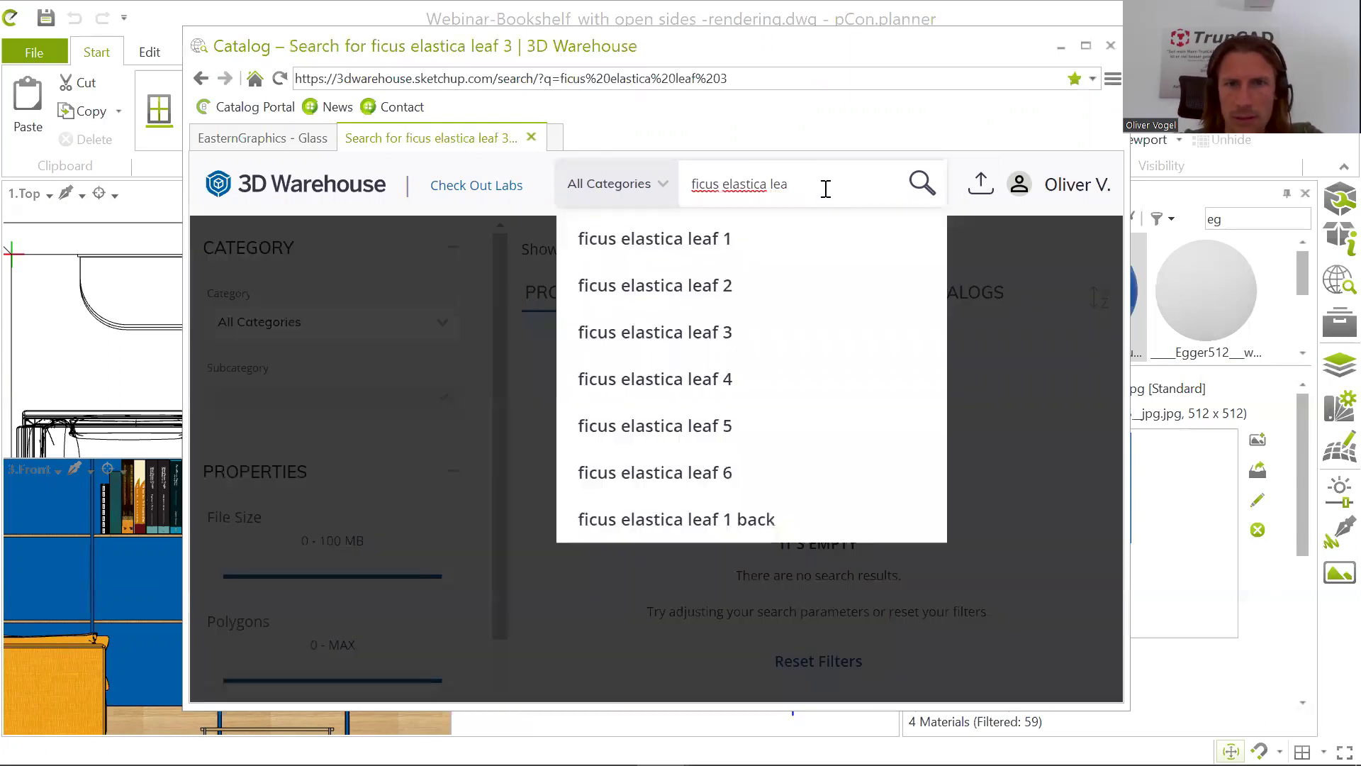
pyautogui.press('BackSpace')
pyautogui.press('BackSpace')
pyautogui.press('BackSpace')
pyautogui.press('BackSpace')
pyautogui.press('BackSpace')
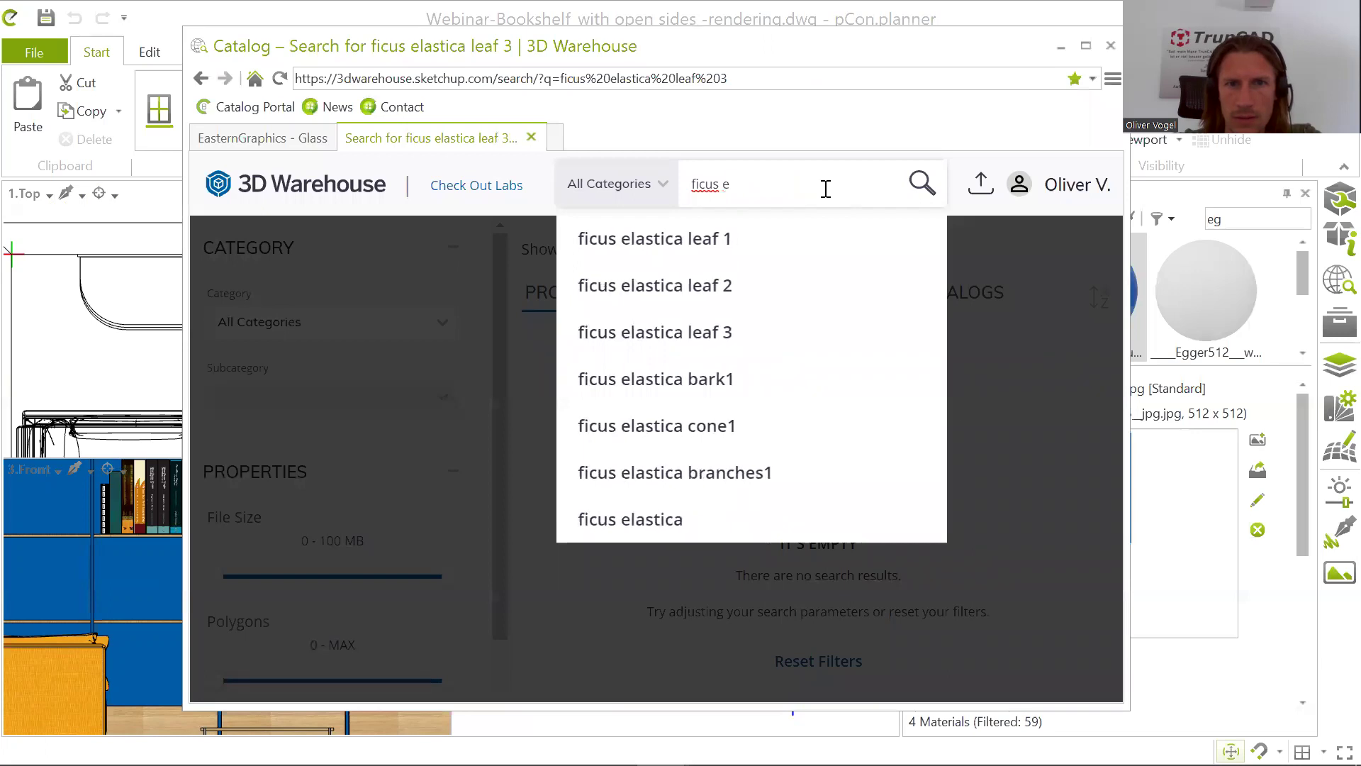
pyautogui.press('Return')
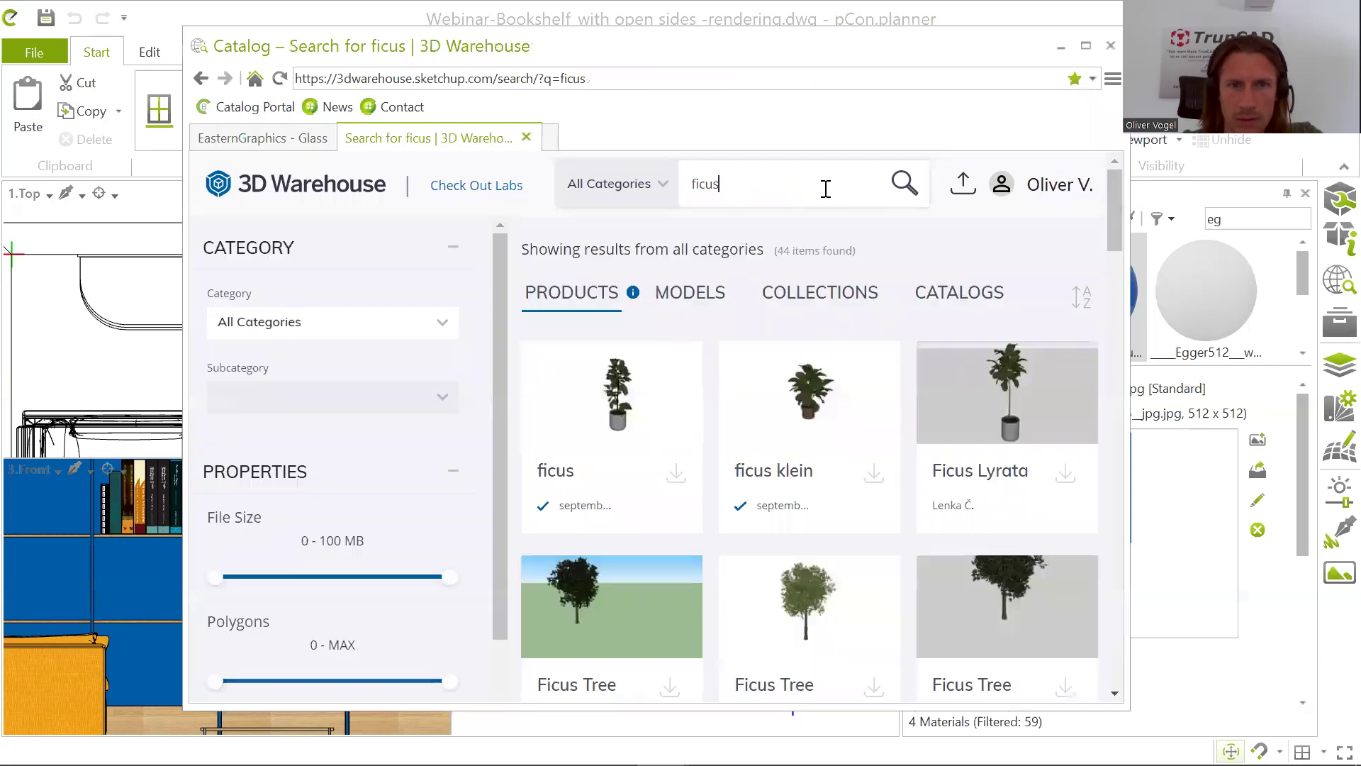
# Step: Download the potted Plant Ficus Lyrata as a SketchUp 2020 model and import it with Inch as the base unit
pyautogui.scroll(-9, 854, 422)
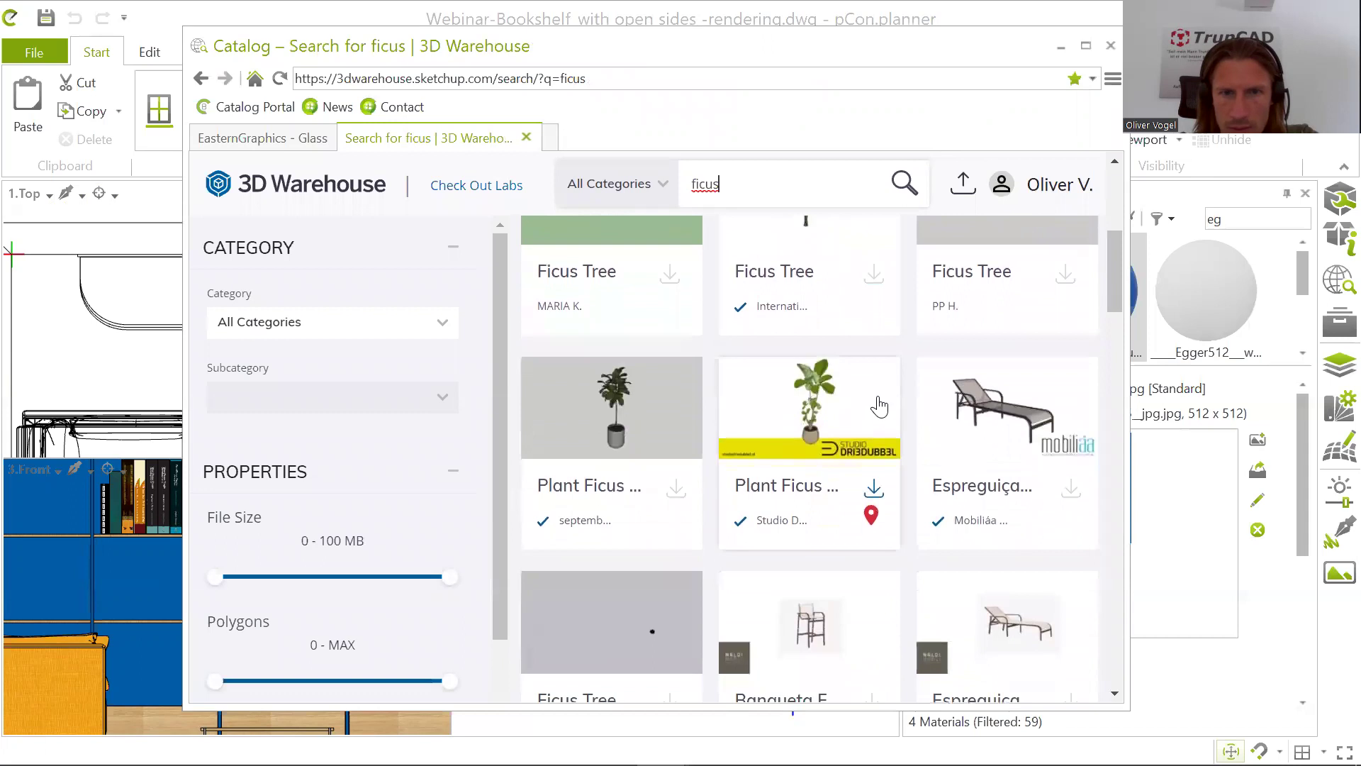
pyautogui.scroll(4, 892, 397)
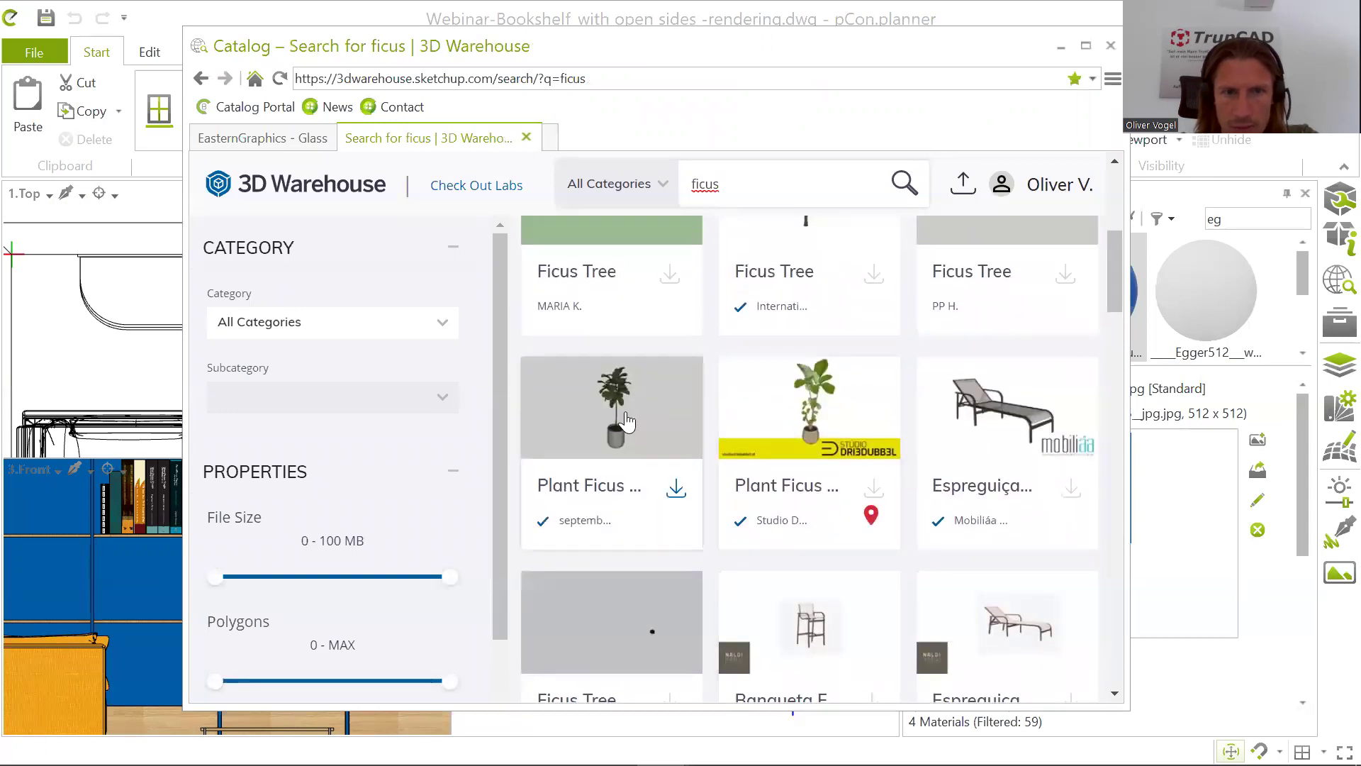
pyautogui.click(625, 419)
pyautogui.click(840, 620)
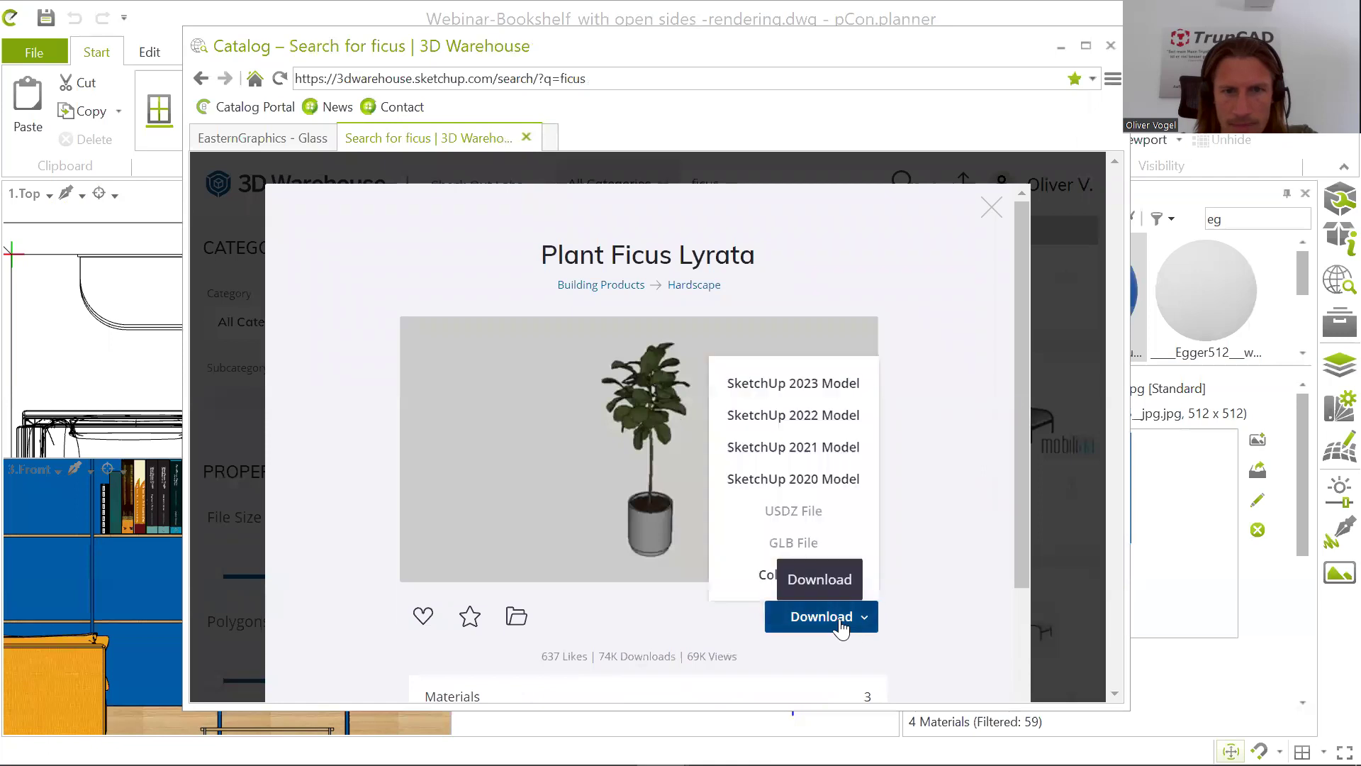
pyautogui.click(808, 480)
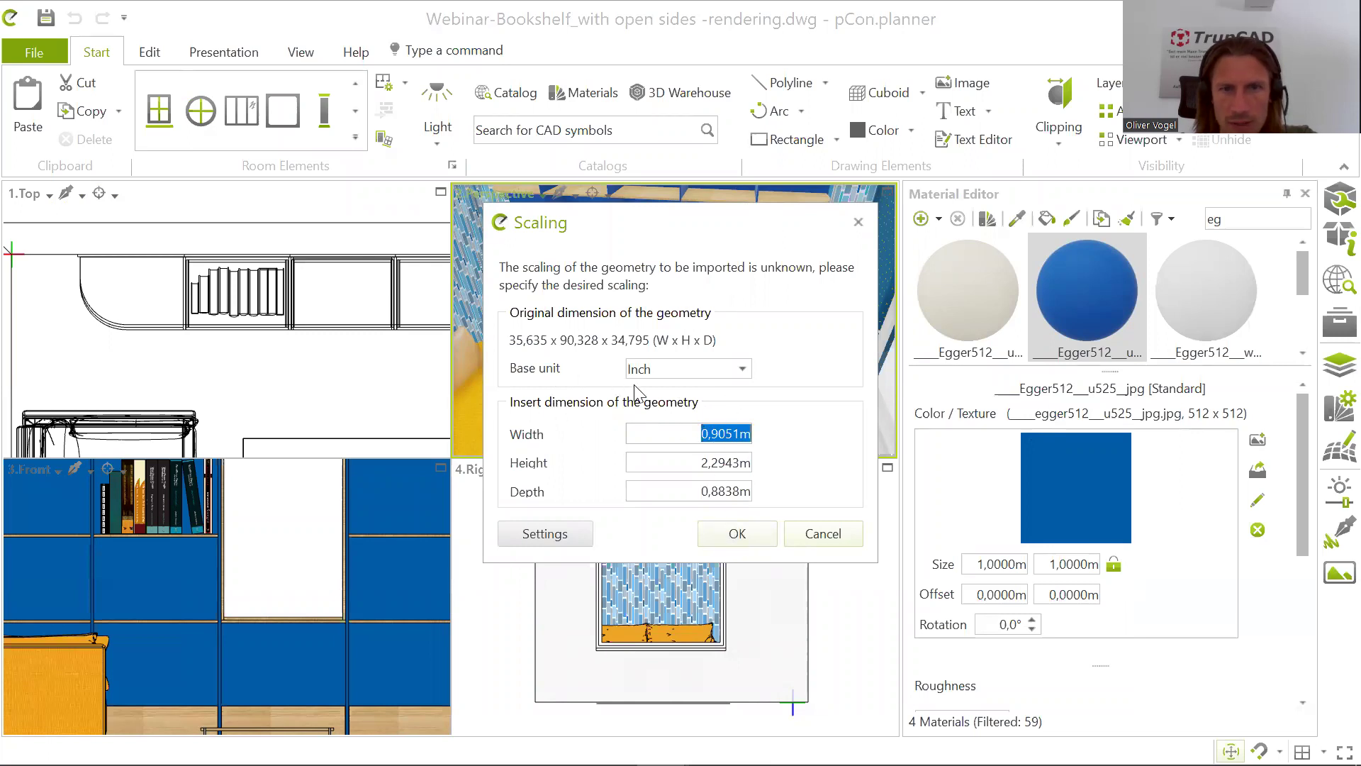
pyautogui.click(737, 534)
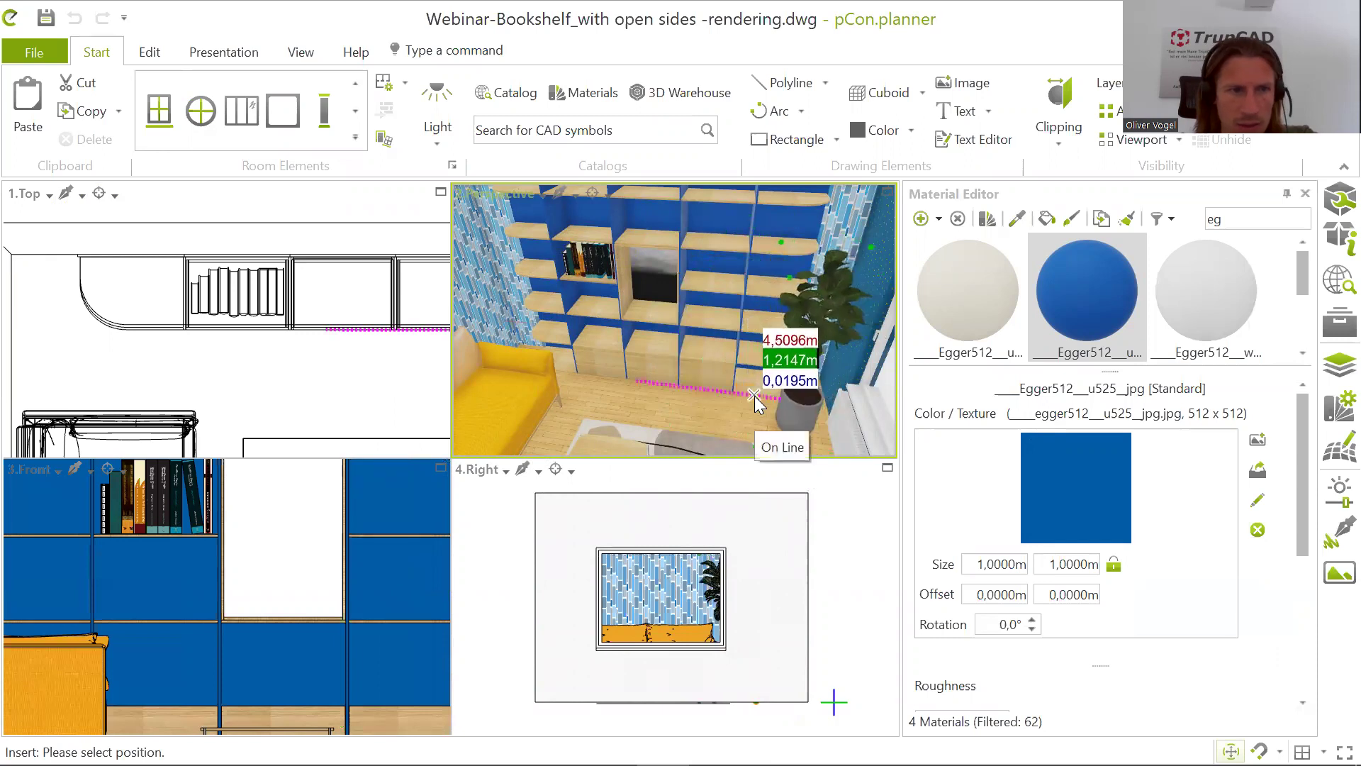
# Step: Place the ficus on the floor at the rug corner nearest the window and farthest from the bookshelf, rotated about 21°
pyautogui.scroll(-4, 308, 450)
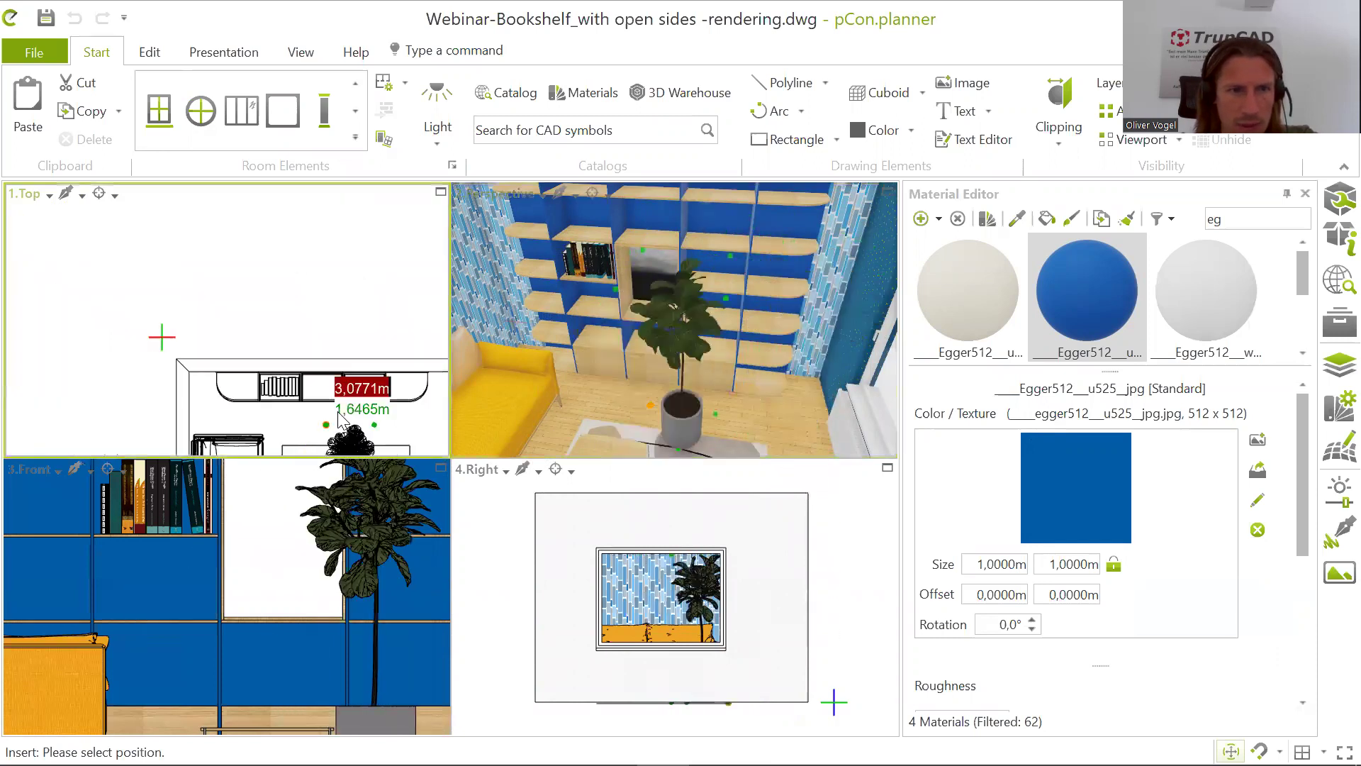
pyautogui.moveTo(344, 403); pyautogui.dragTo(264, 218, button='middle')
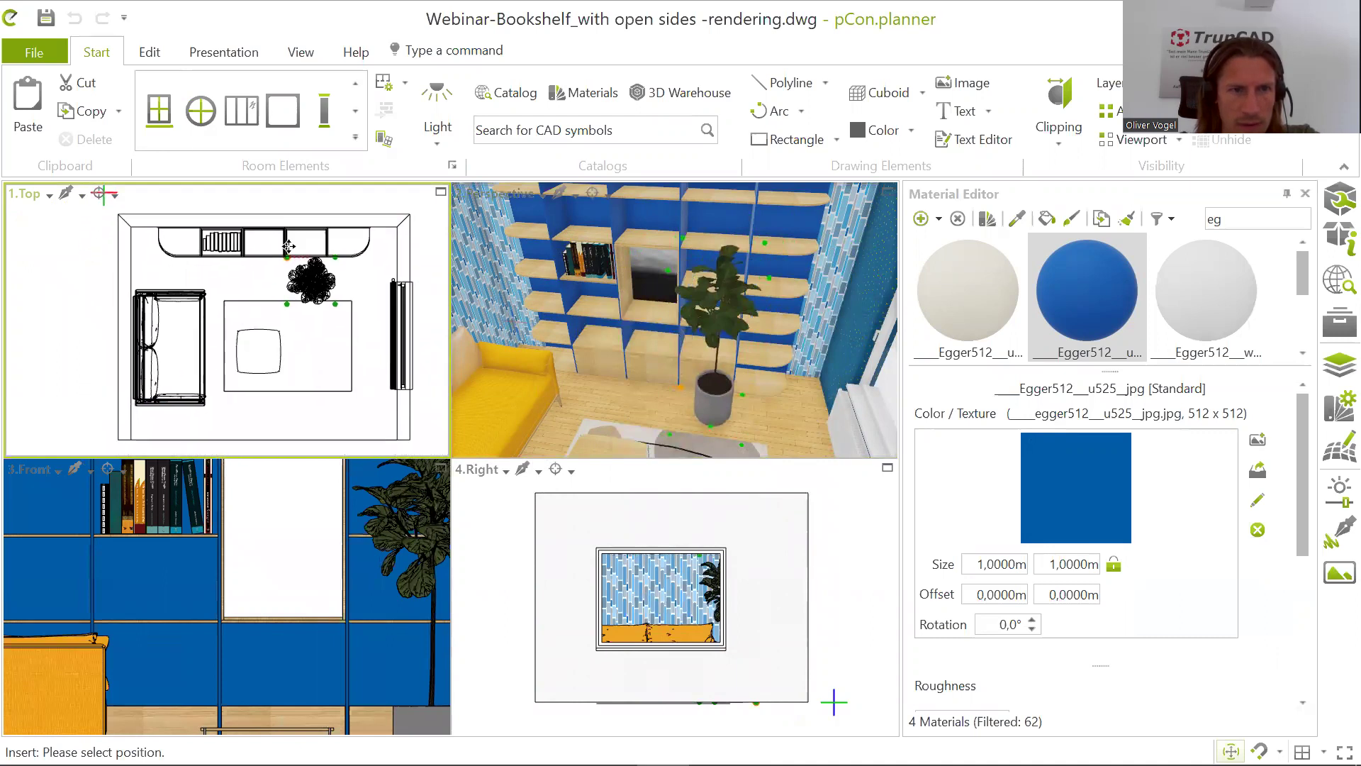
pyautogui.scroll(-4, 328, 534)
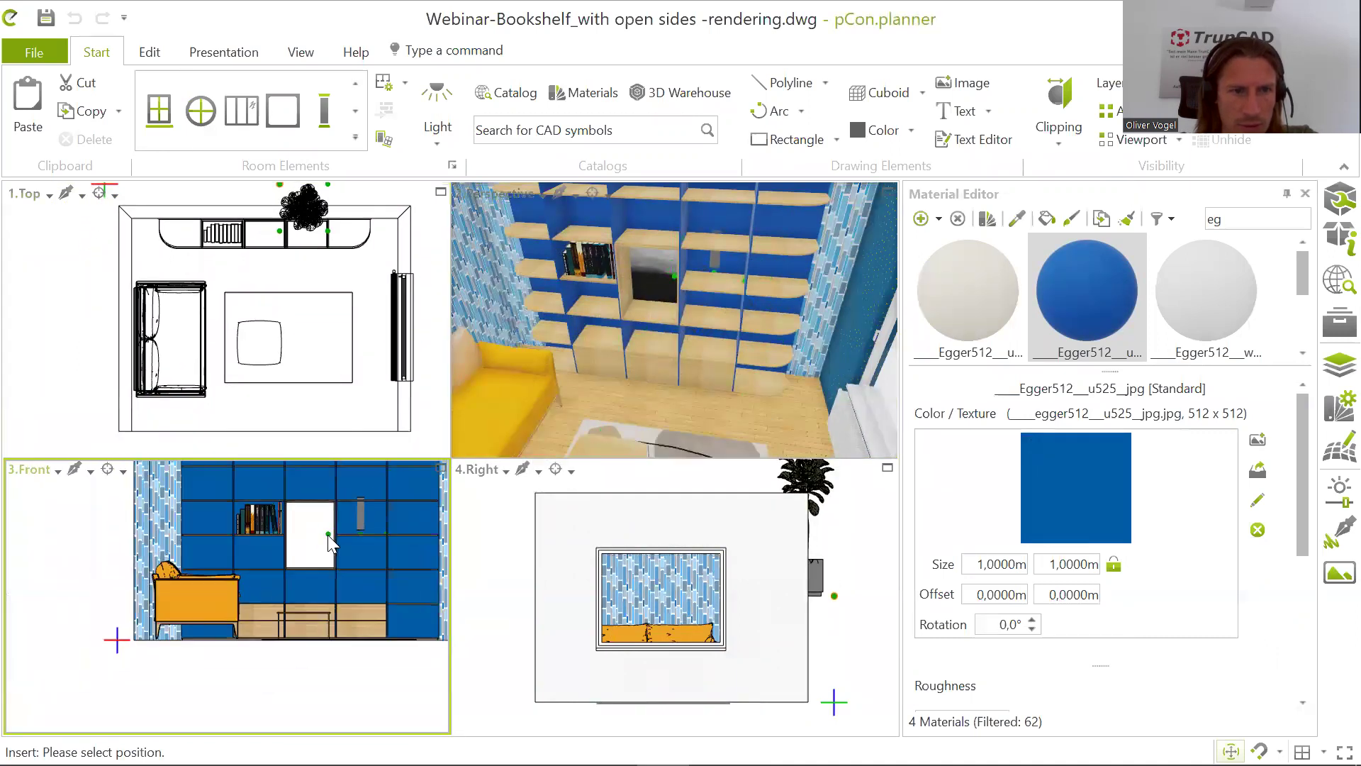
pyautogui.moveTo(327, 535); pyautogui.dragTo(322, 568, button='middle')
pyautogui.scroll(-2, 324, 569)
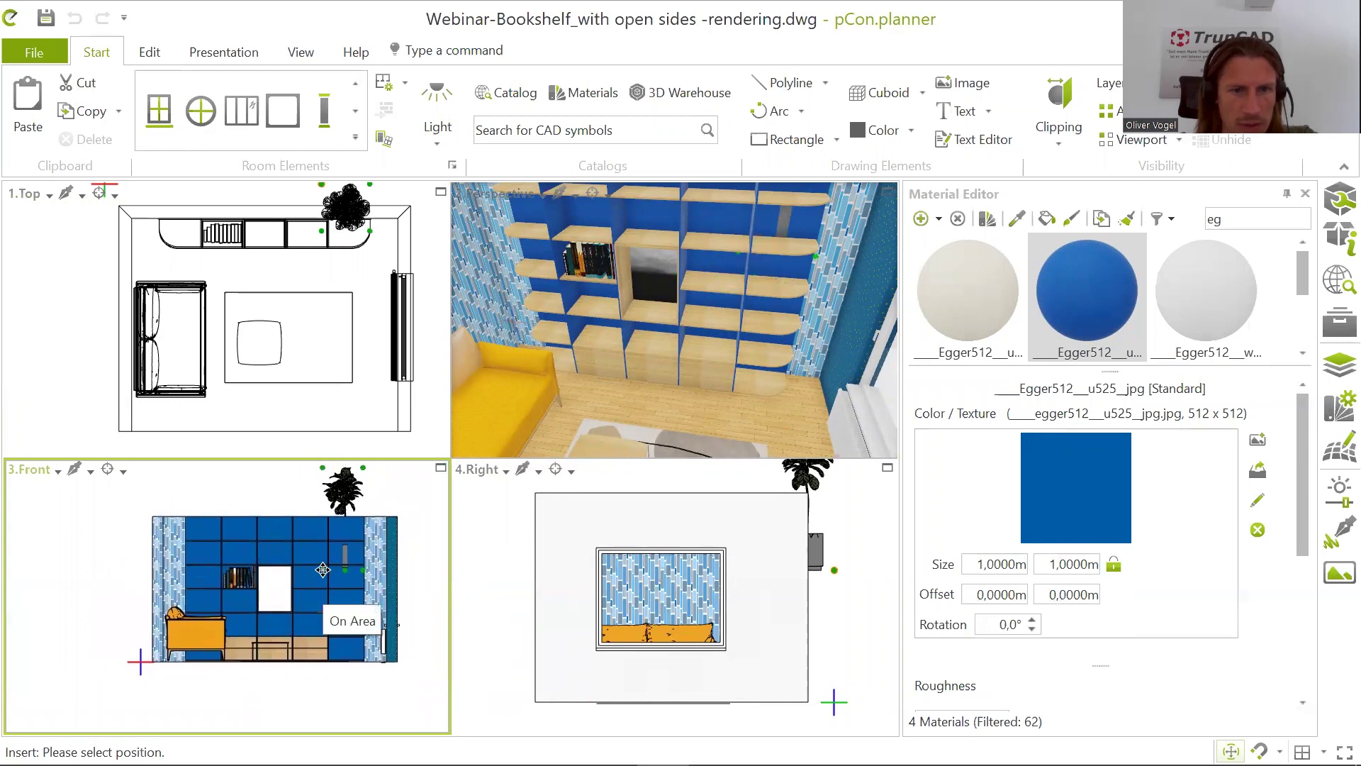
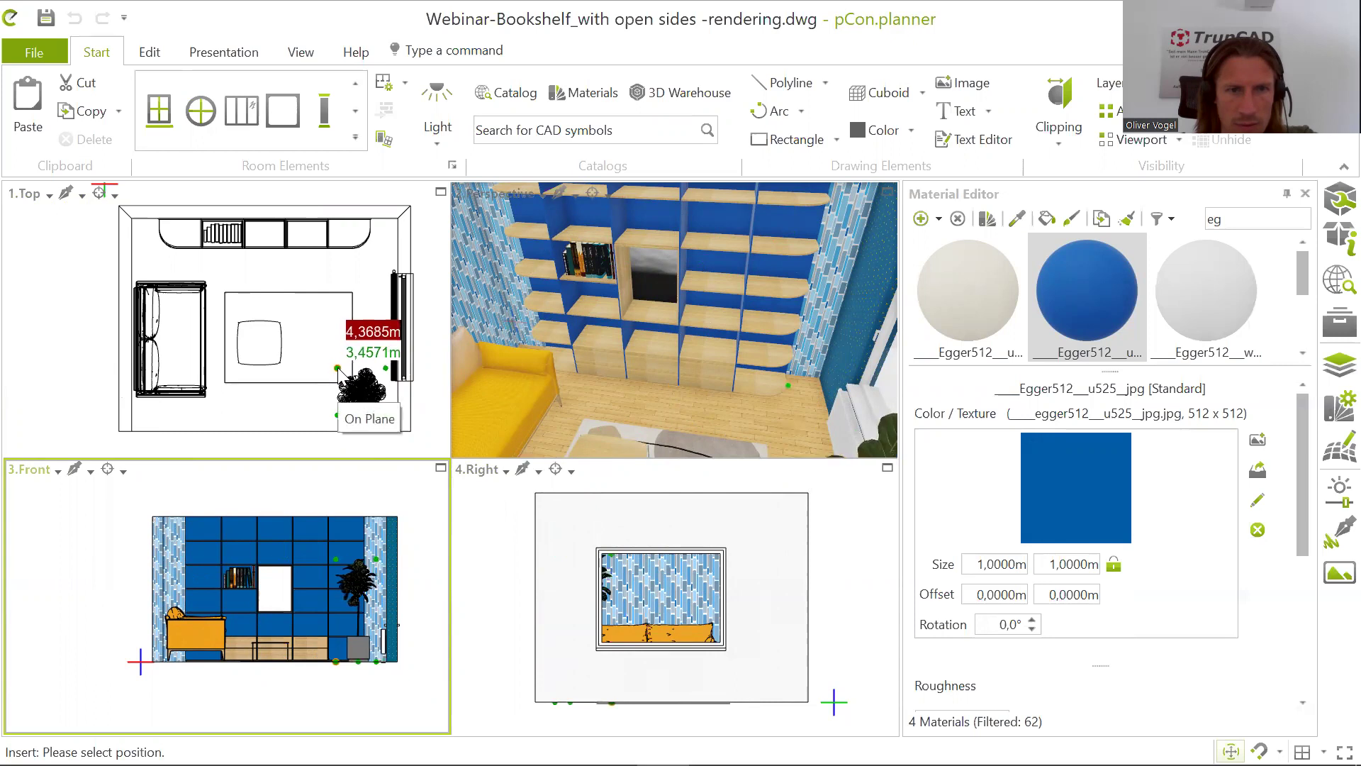
pyautogui.click(338, 368)
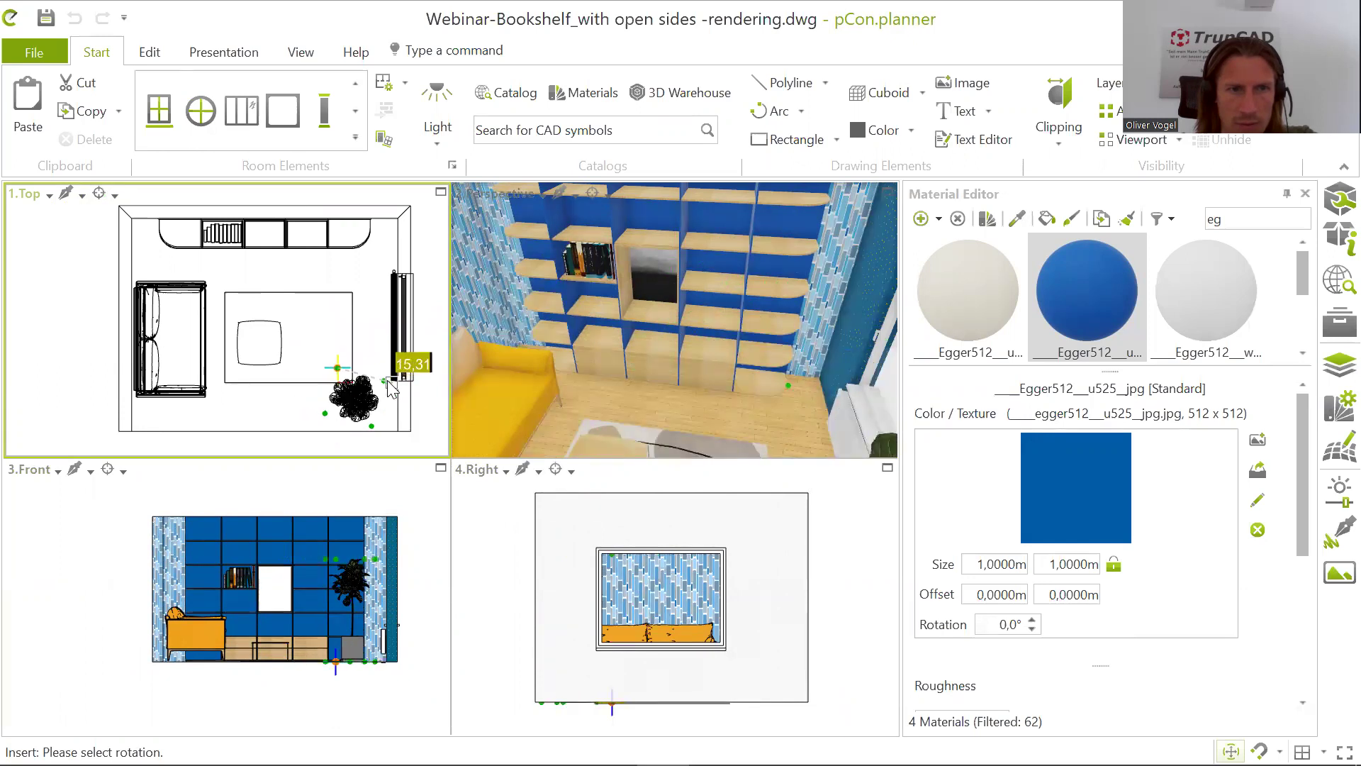
pyautogui.scroll(2, 386, 391)
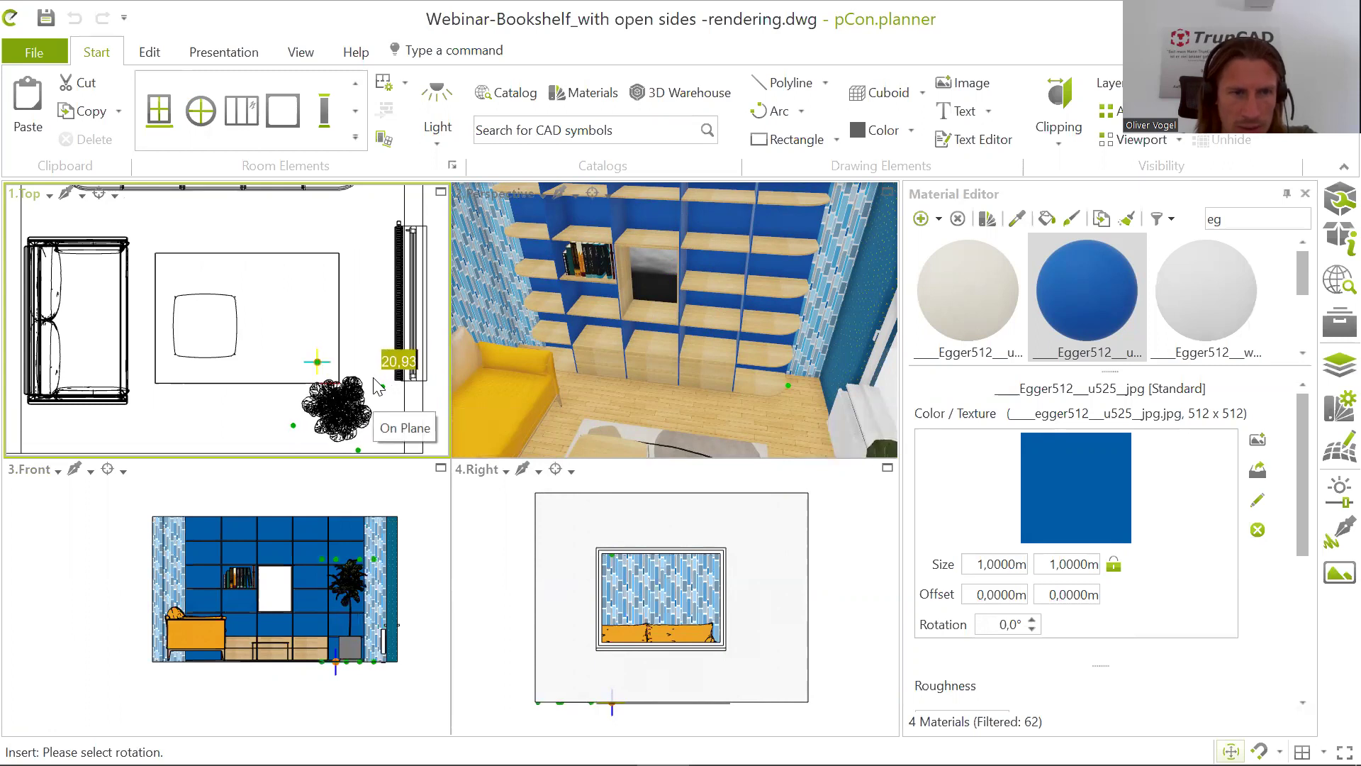
pyautogui.click(378, 387)
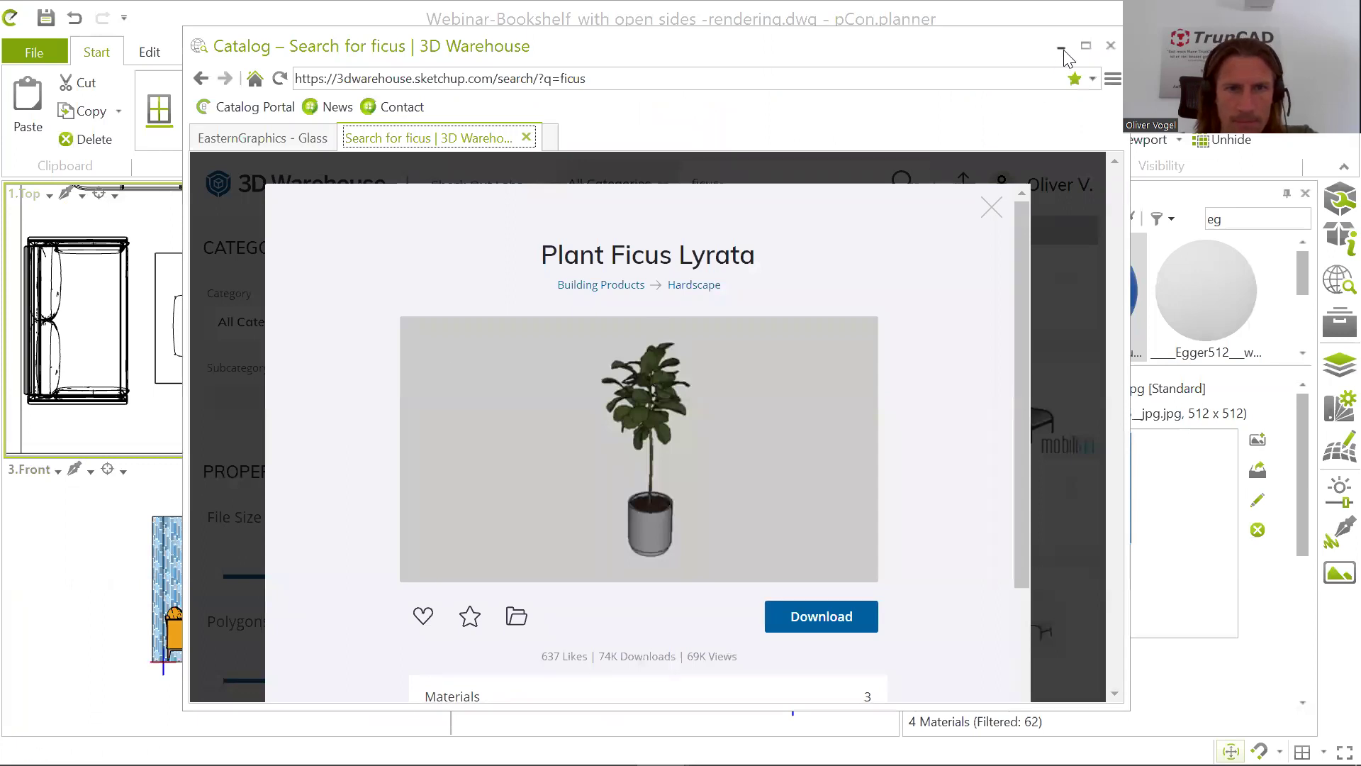
# Step: Close the ficus model details and search the 3D Warehouse for "luminaria de piso"
pyautogui.click(993, 198)
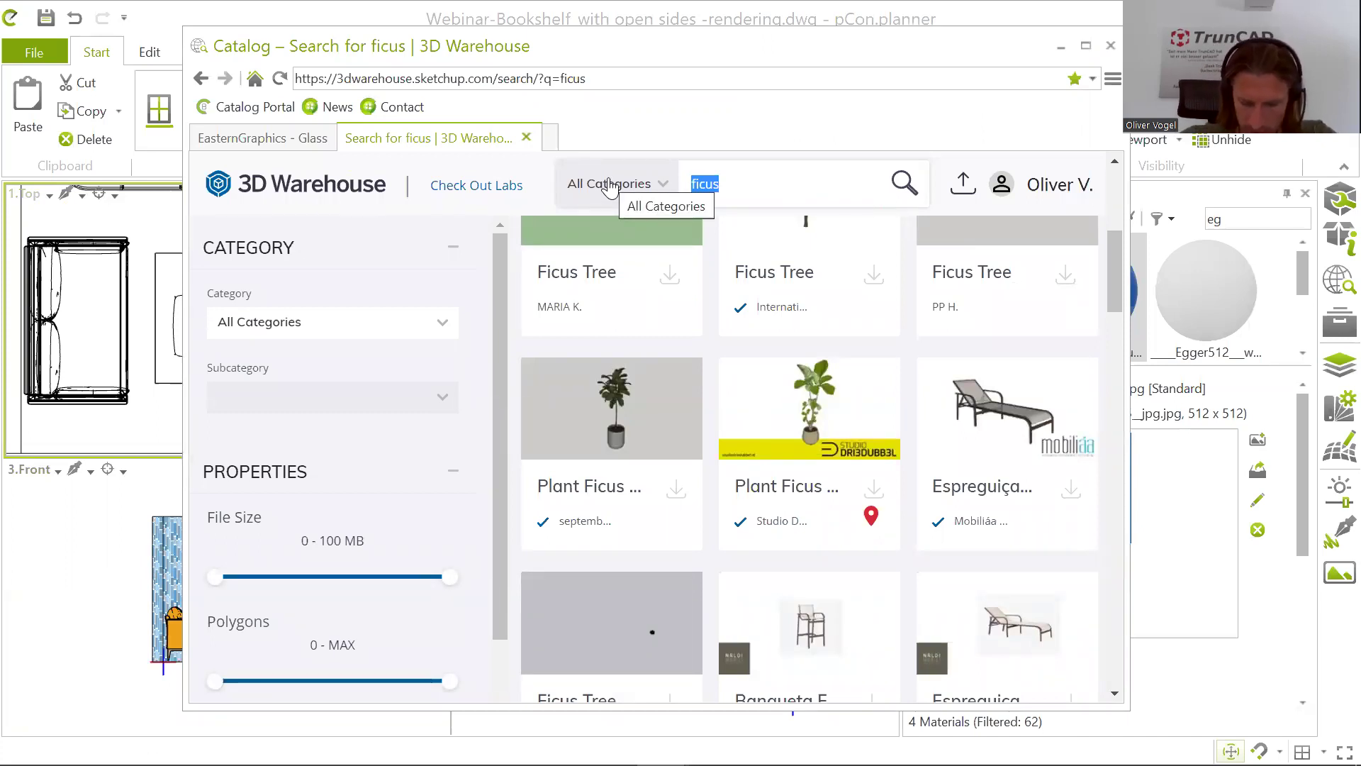
pyautogui.write('lumin')
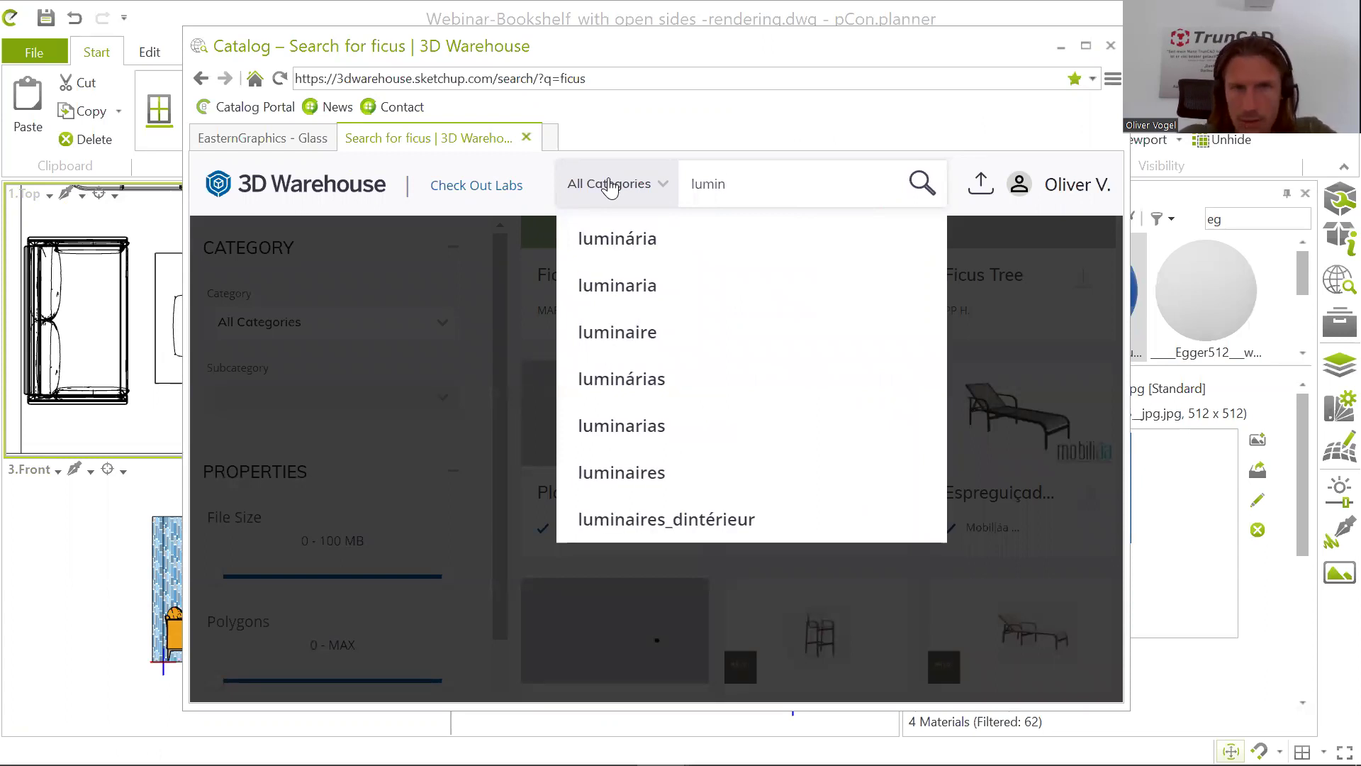
pyautogui.write('a')
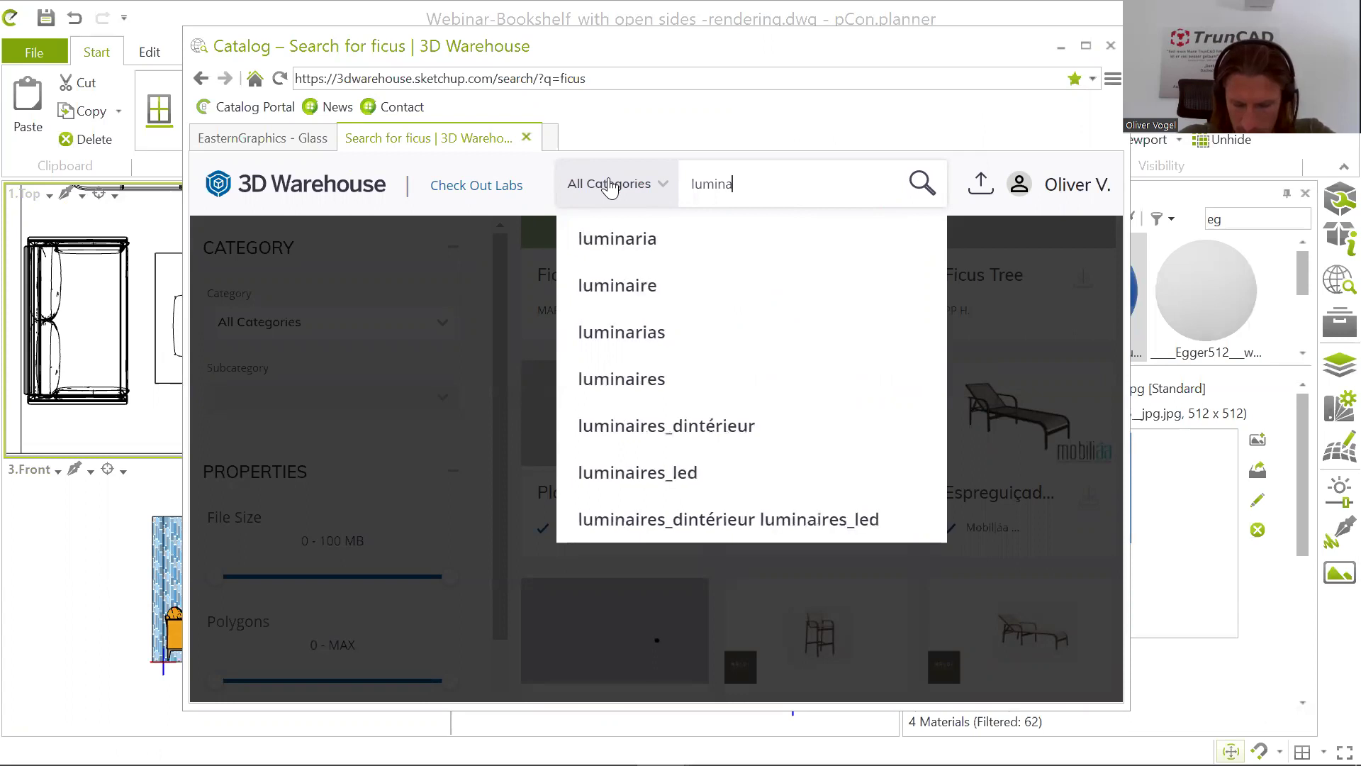
pyautogui.write('ria de pi')
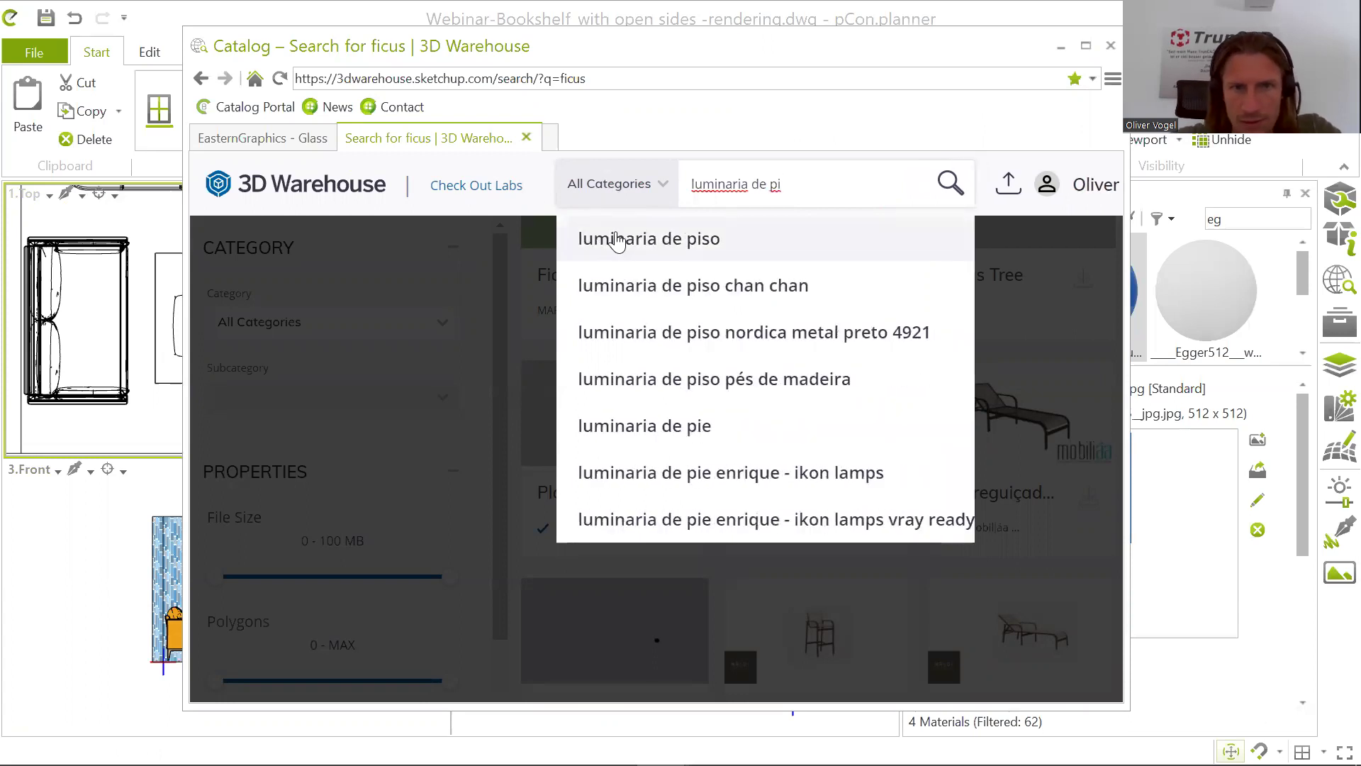
pyautogui.press('Return')
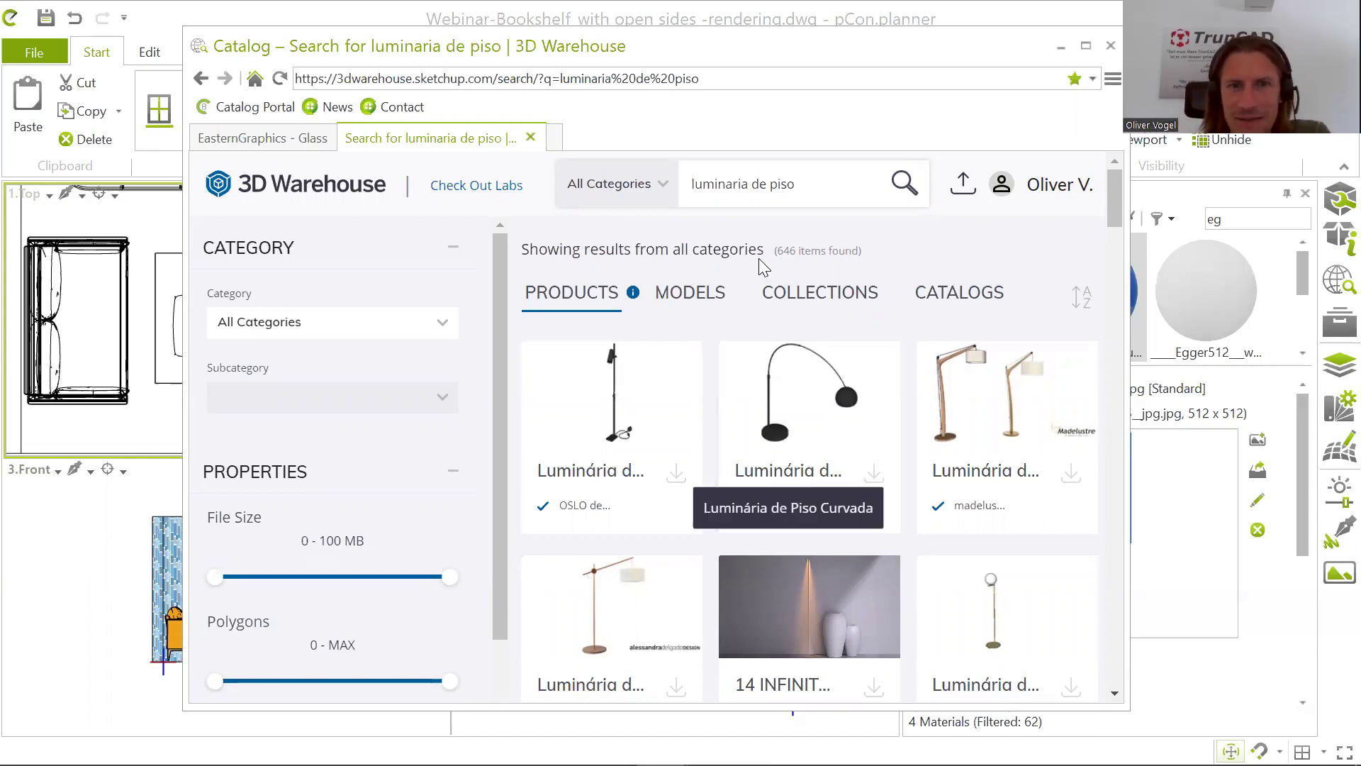
# Step: Pick the NAOMI luminária de piso / coluna from the search results, download it, and import it with Inch as the base unit
pyautogui.scroll(-6, 825, 398)
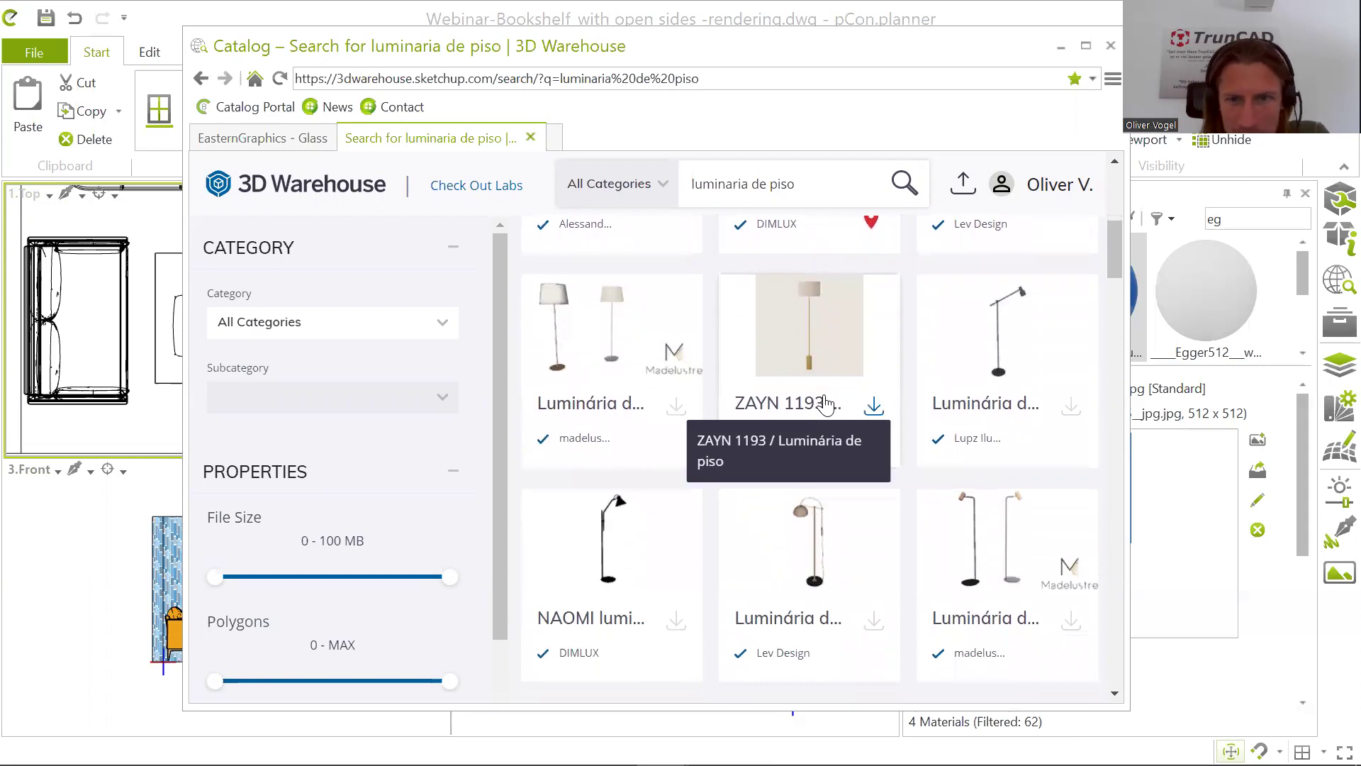
pyautogui.scroll(5, 802, 440)
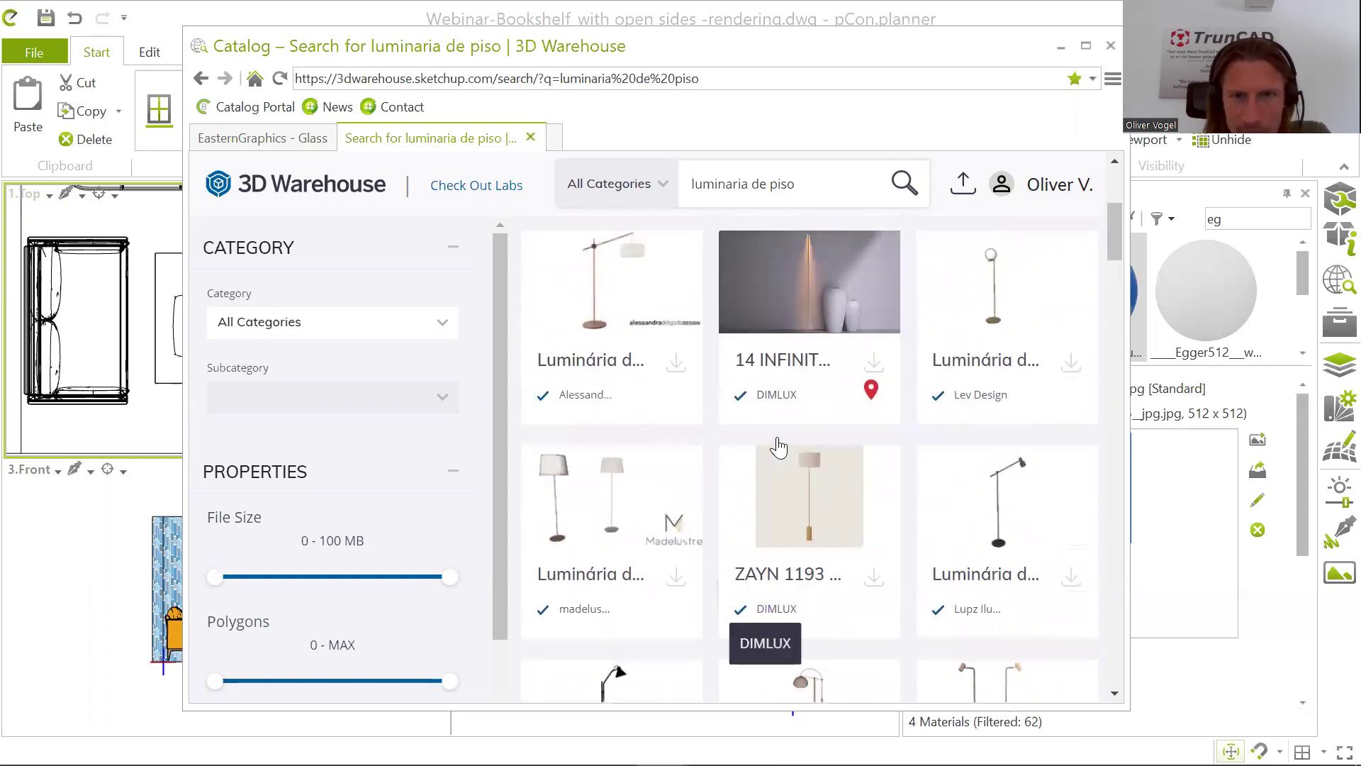
pyautogui.scroll(-5, 789, 381)
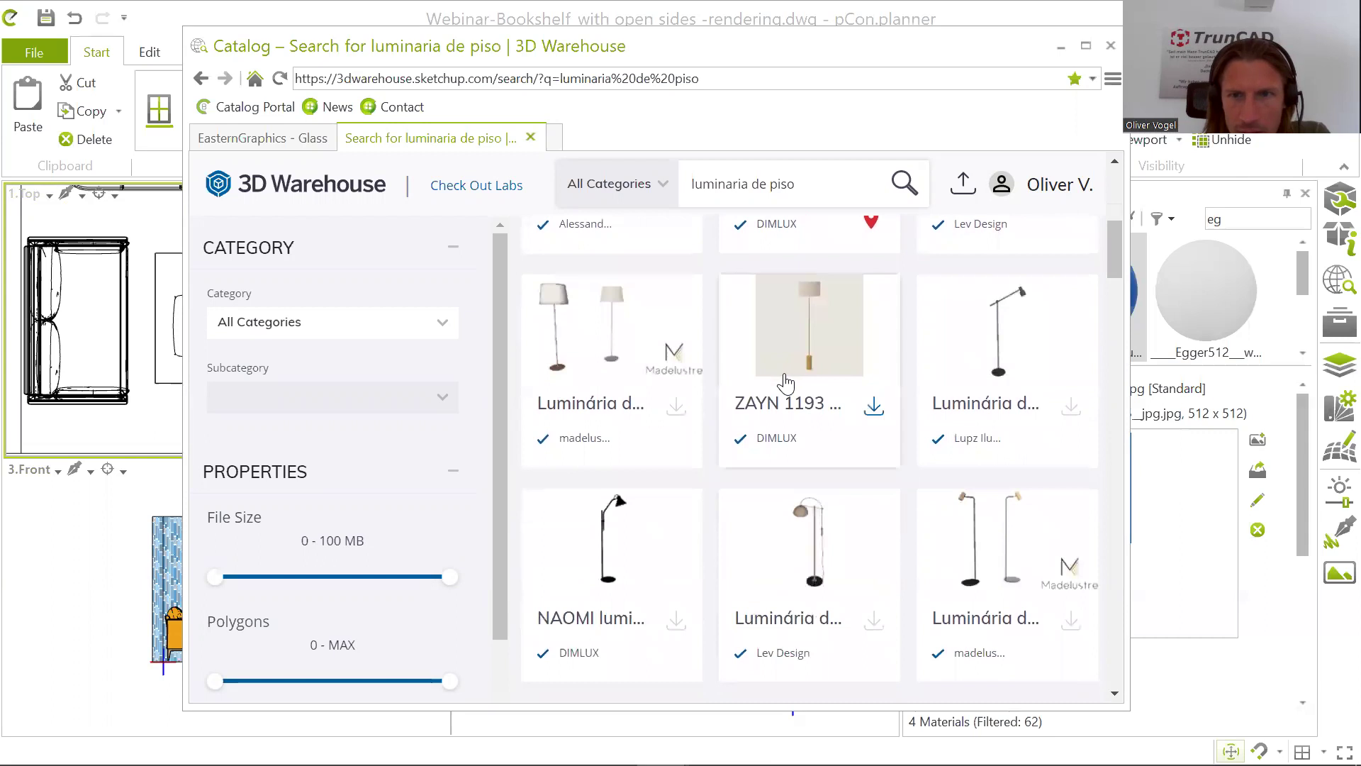
pyautogui.scroll(-4, 861, 404)
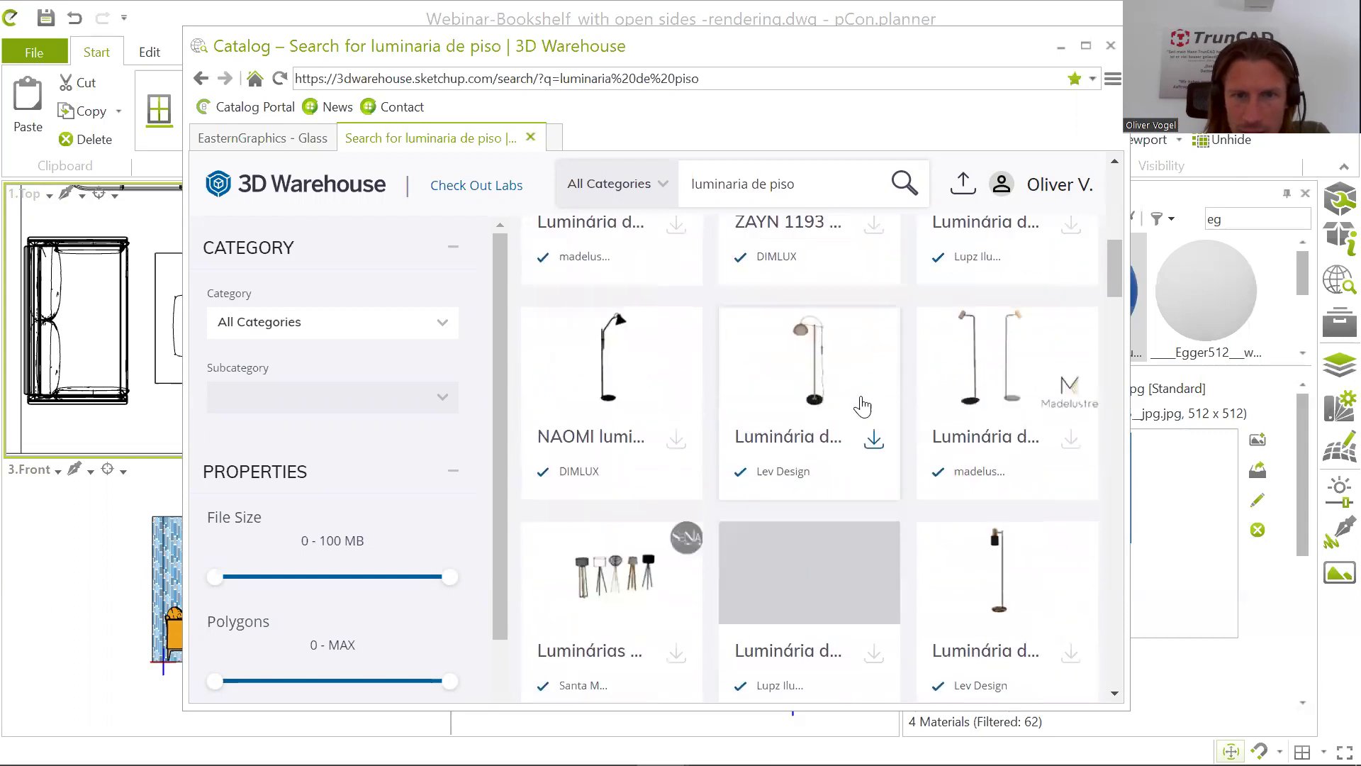
pyautogui.scroll(-3, 860, 404)
pyautogui.scroll(7, 861, 405)
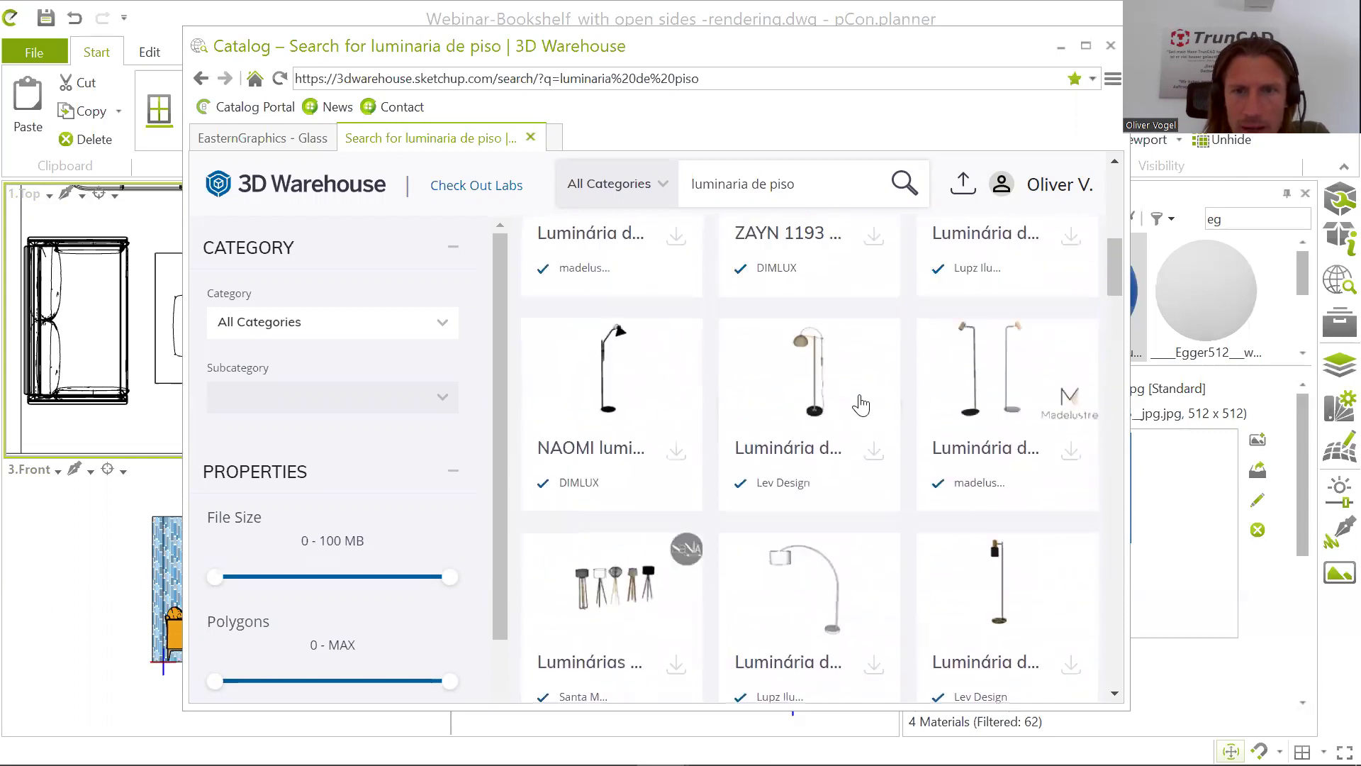
pyautogui.scroll(1, 861, 404)
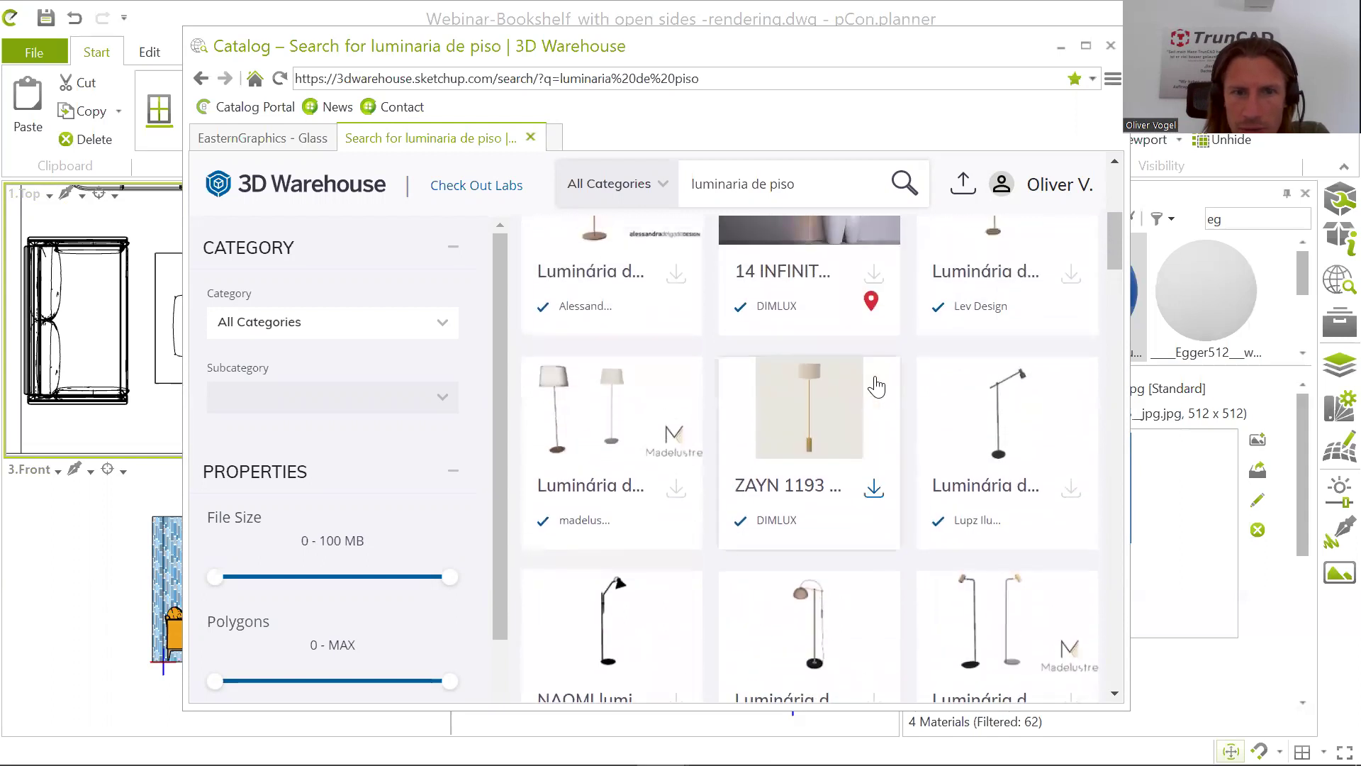
pyautogui.scroll(-3, 876, 382)
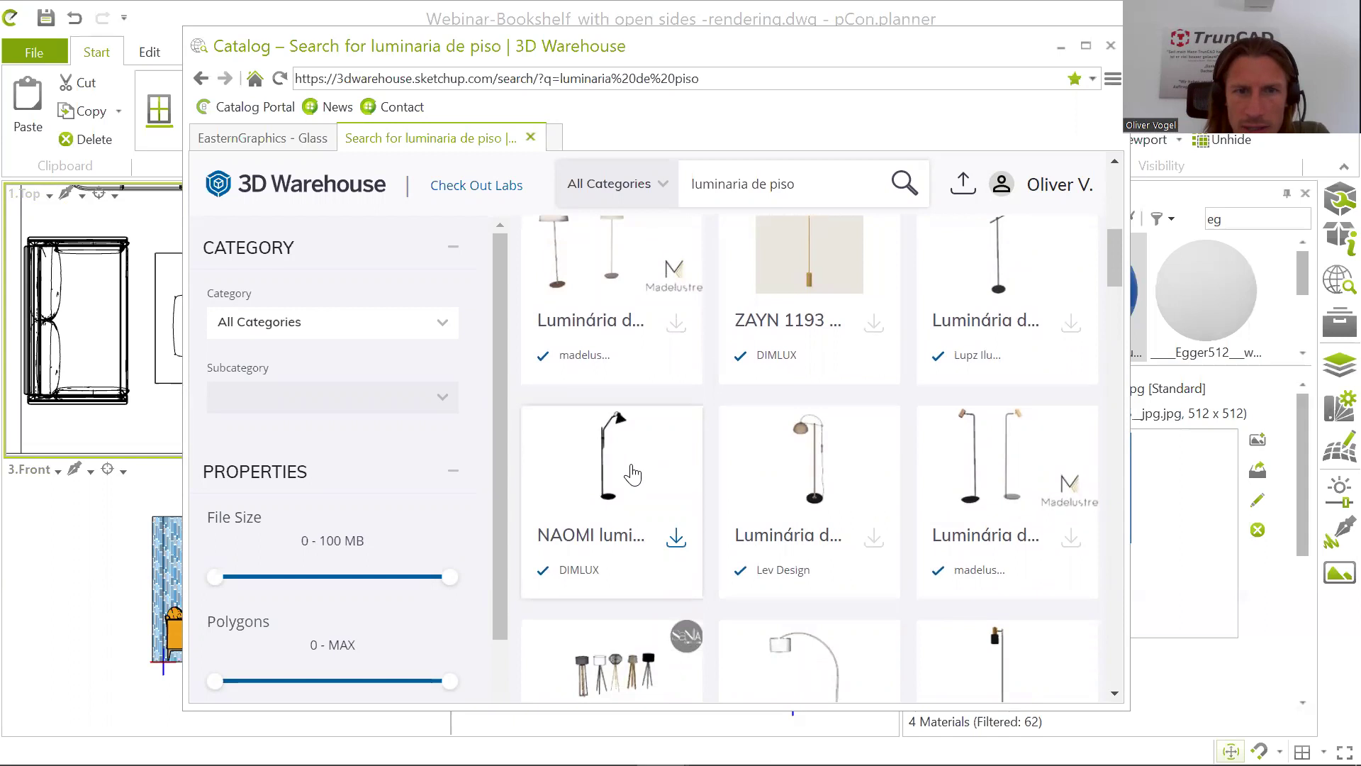
pyautogui.click(633, 474)
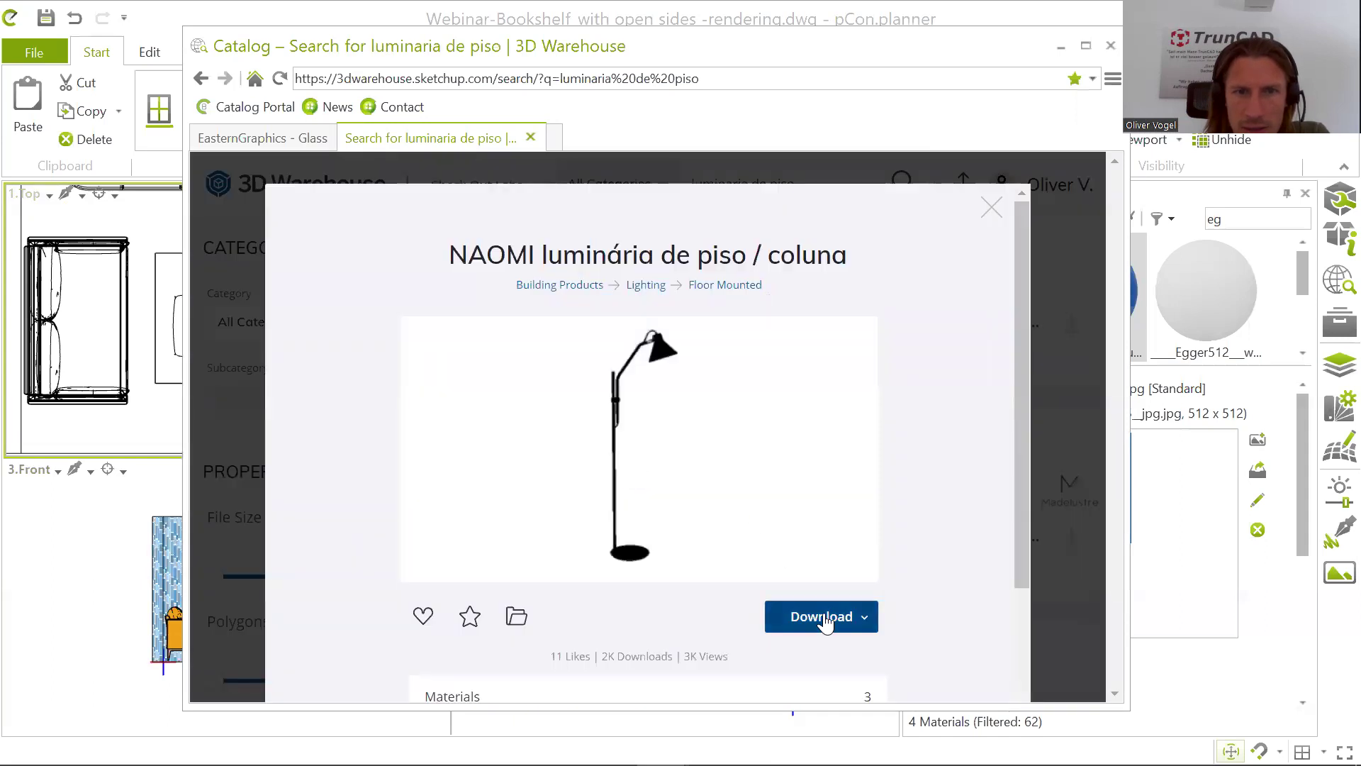
pyautogui.click(823, 619)
pyautogui.click(811, 486)
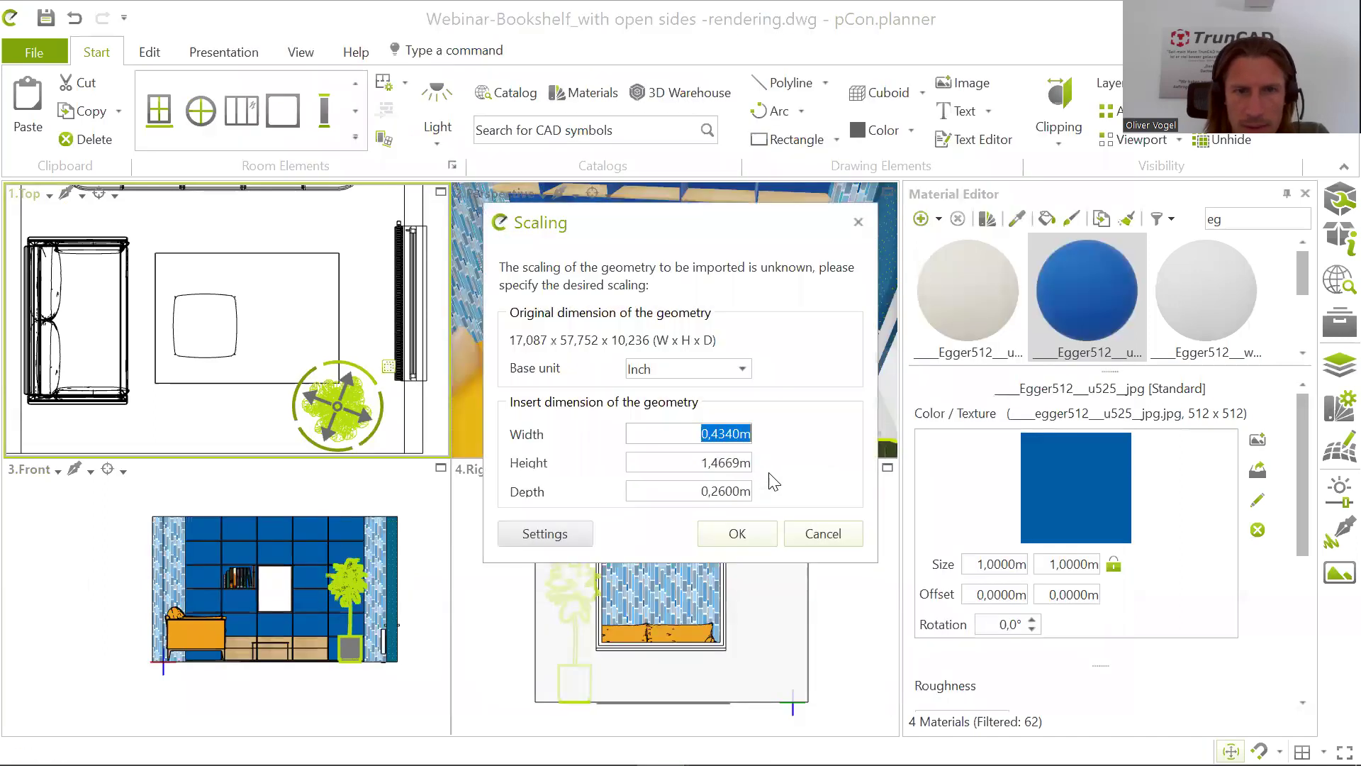
pyautogui.click(737, 534)
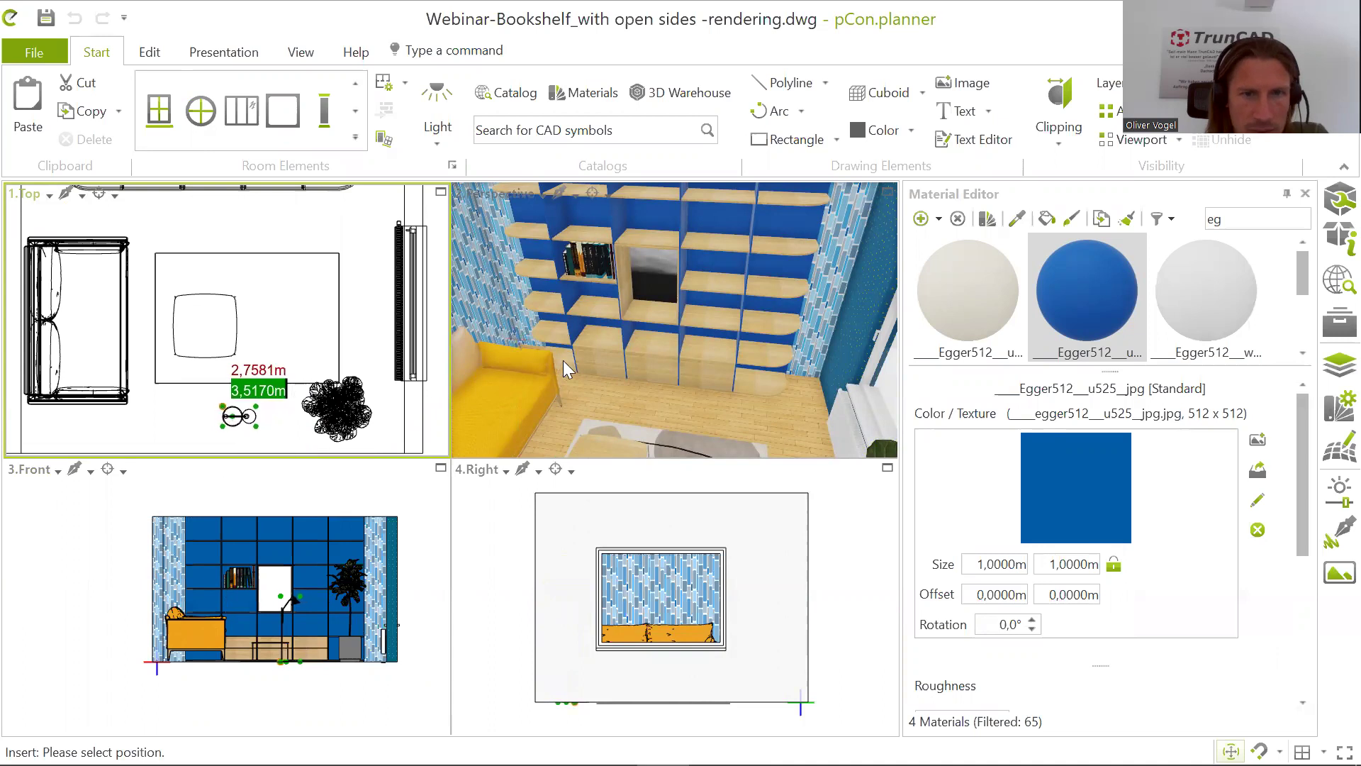
# Step: Place the floor lamp beside the yellow sofa's end farthest from the bookshelf, rotated so its head leans toward the seating area
pyautogui.scroll(-5, 601, 358)
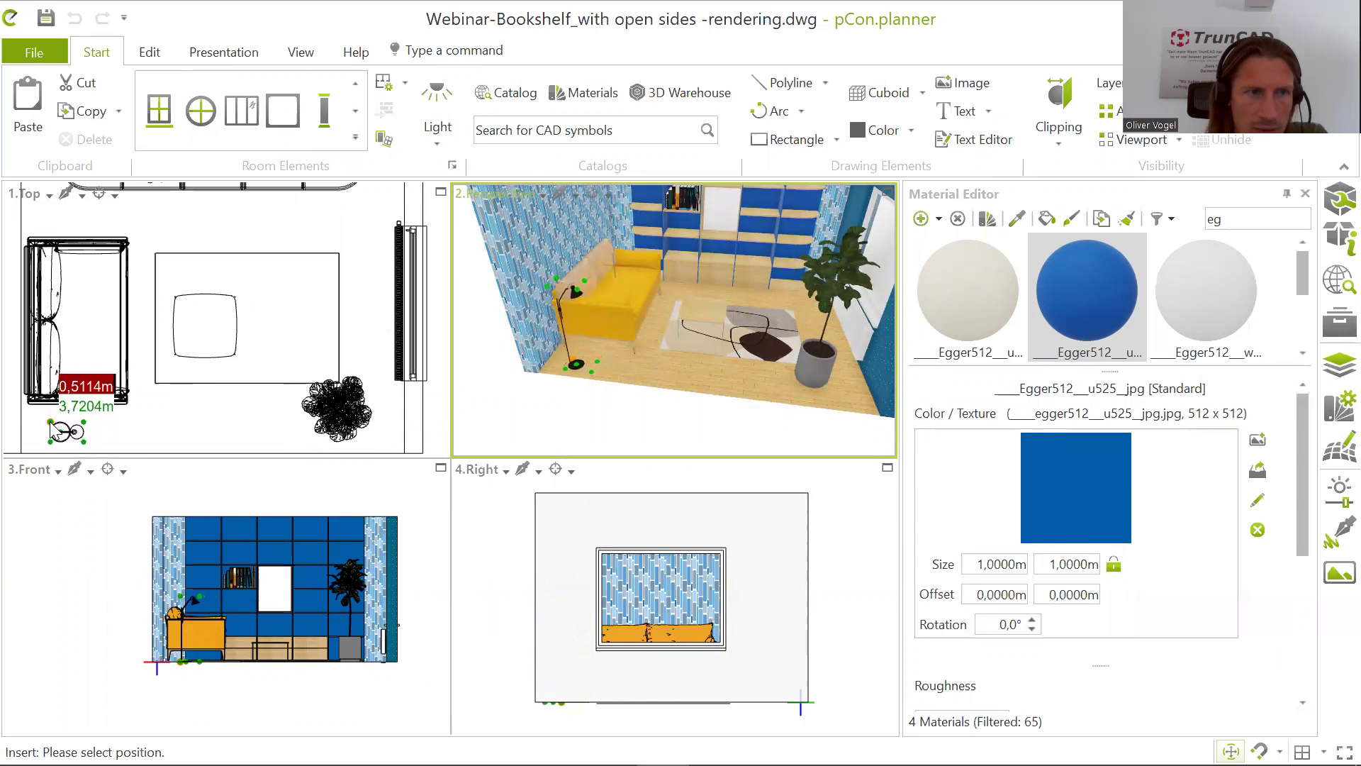
pyautogui.click(54, 428)
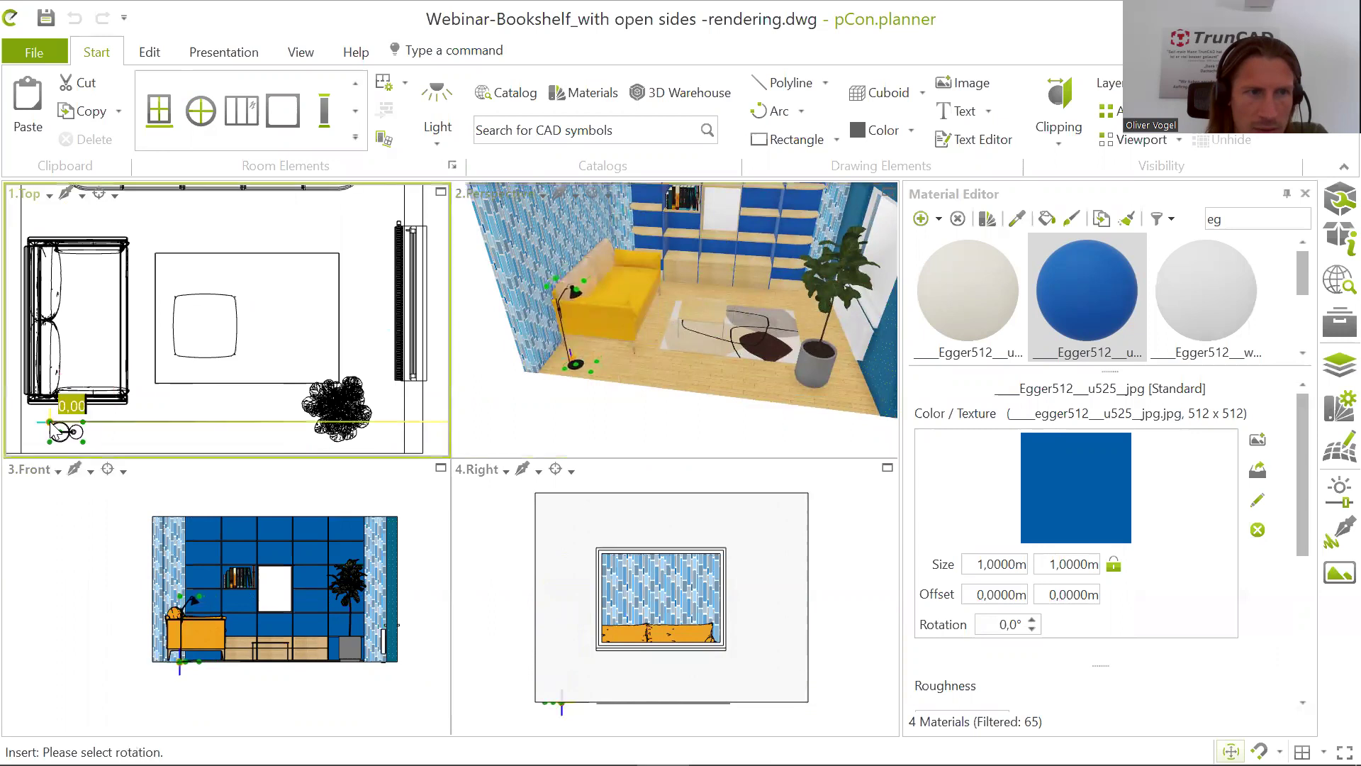
pyautogui.click(100, 417)
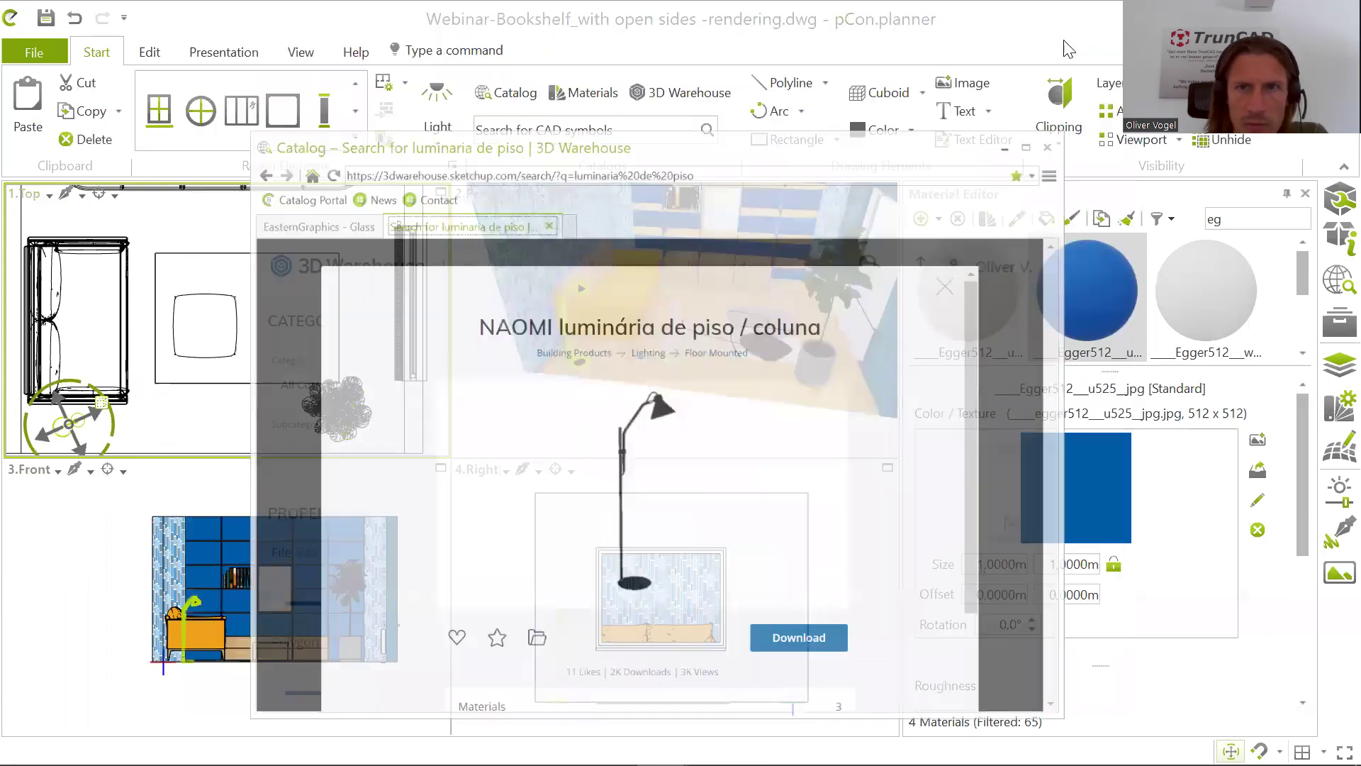
# Step: Scale the floor lamp proportionally to a height of about 1.41 m
pyautogui.scroll(5, 571, 289)
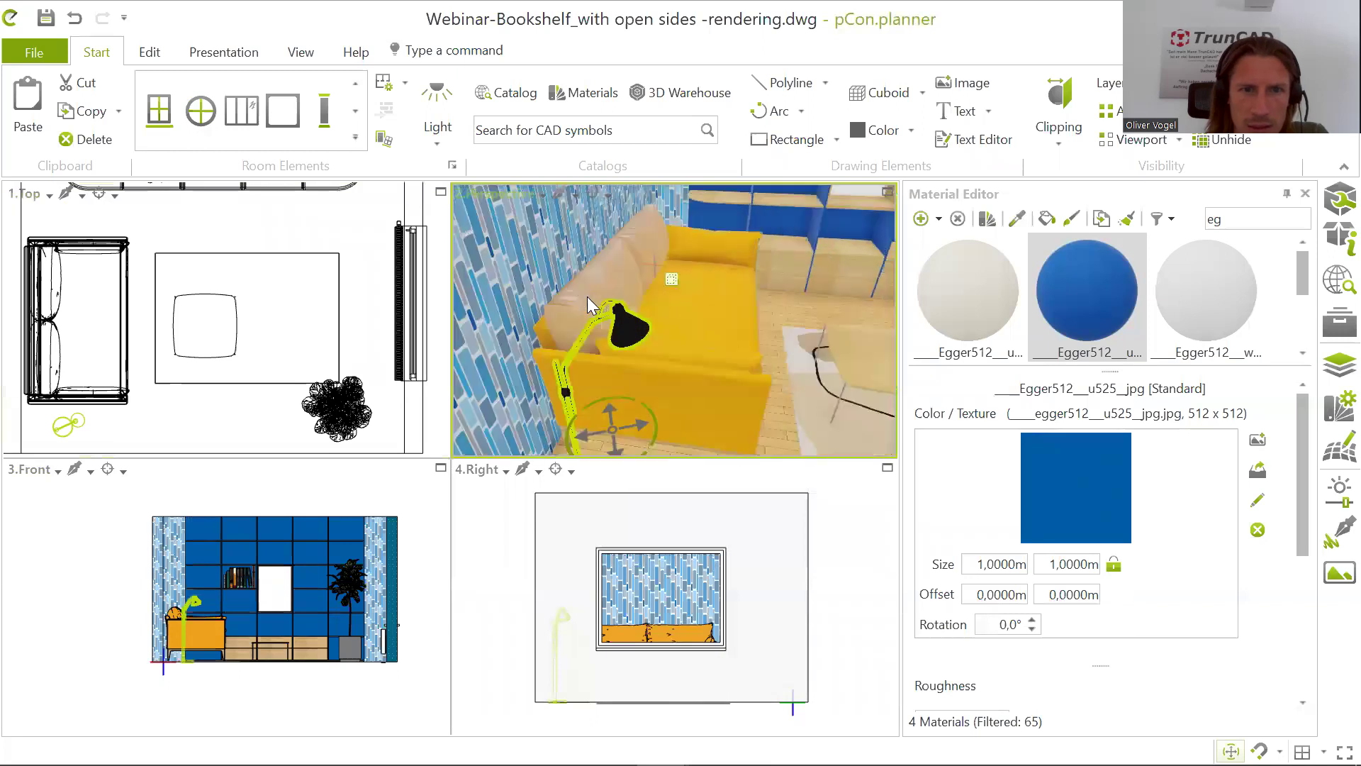
pyautogui.rightClick(623, 324)
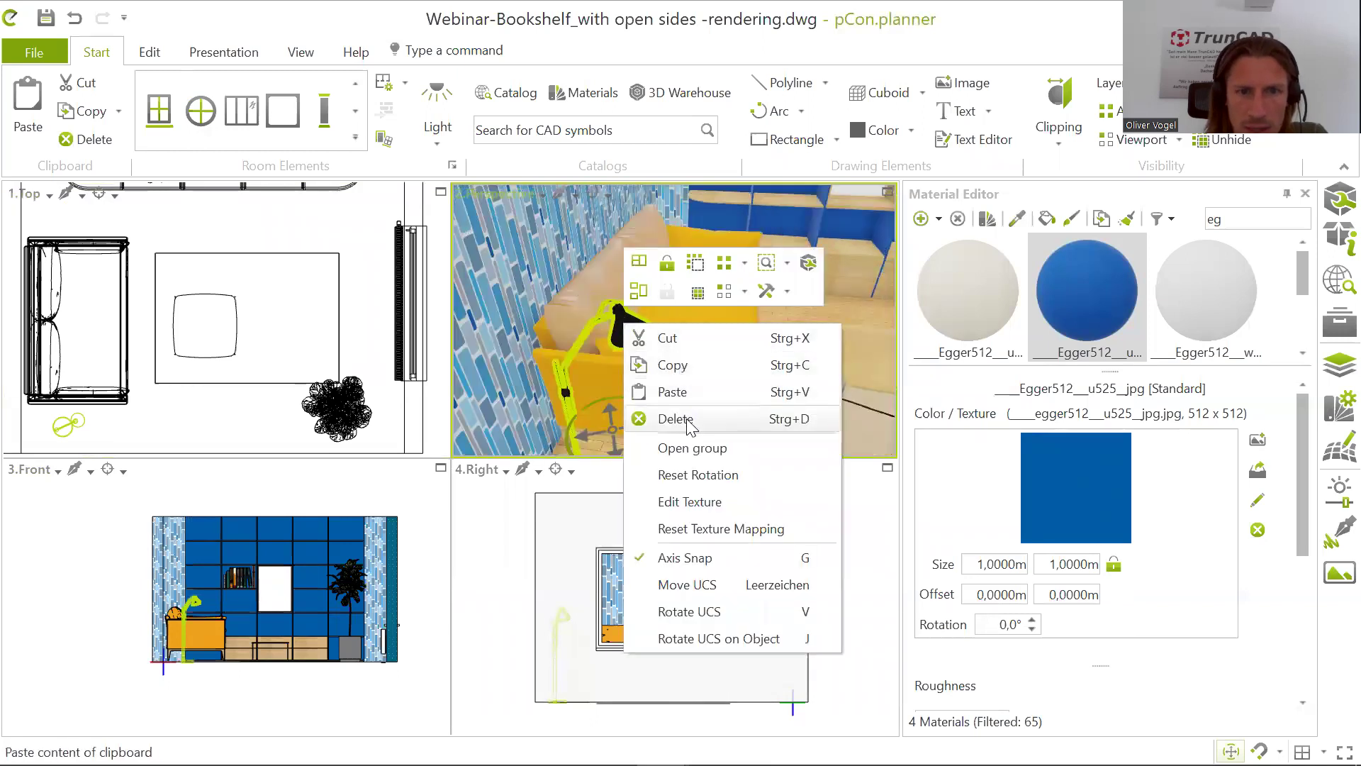
pyautogui.click(724, 474)
pyautogui.rightClick(624, 339)
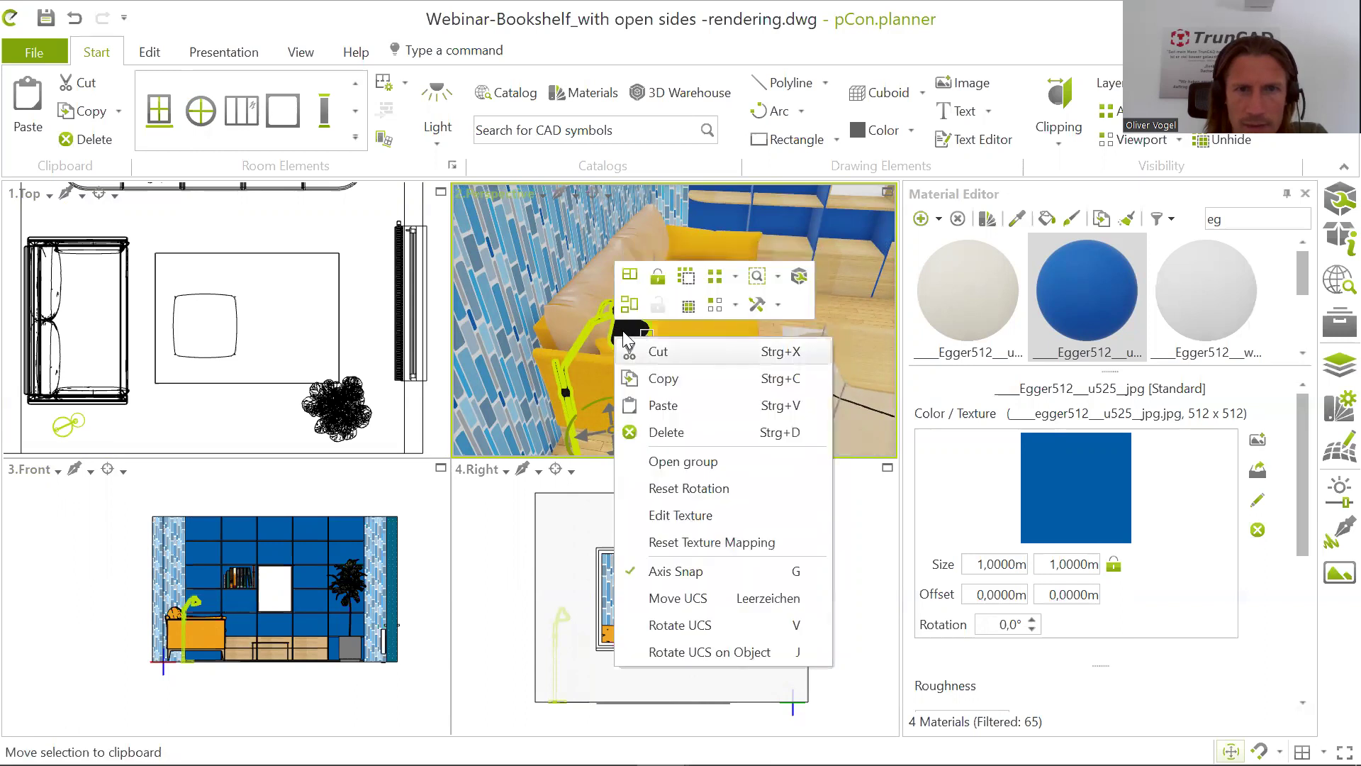
pyautogui.click(778, 304)
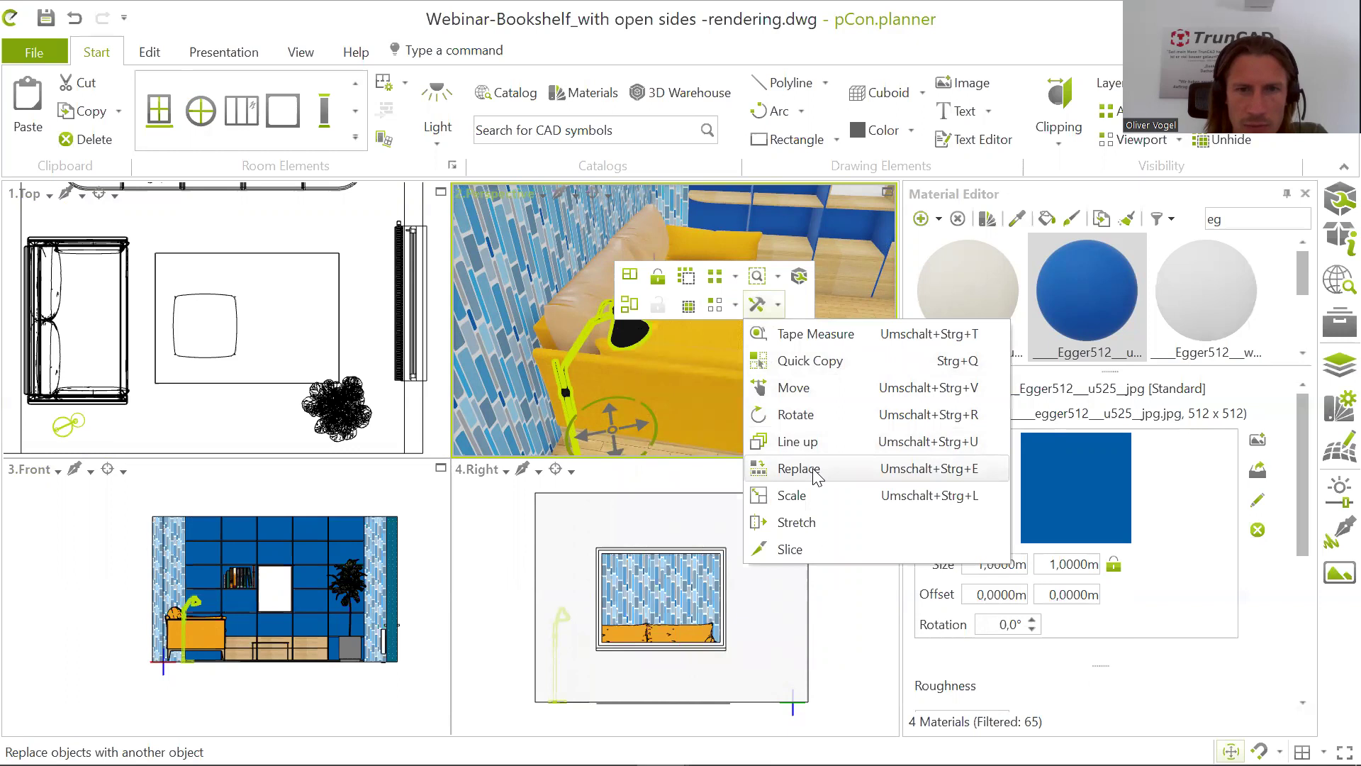
pyautogui.click(808, 496)
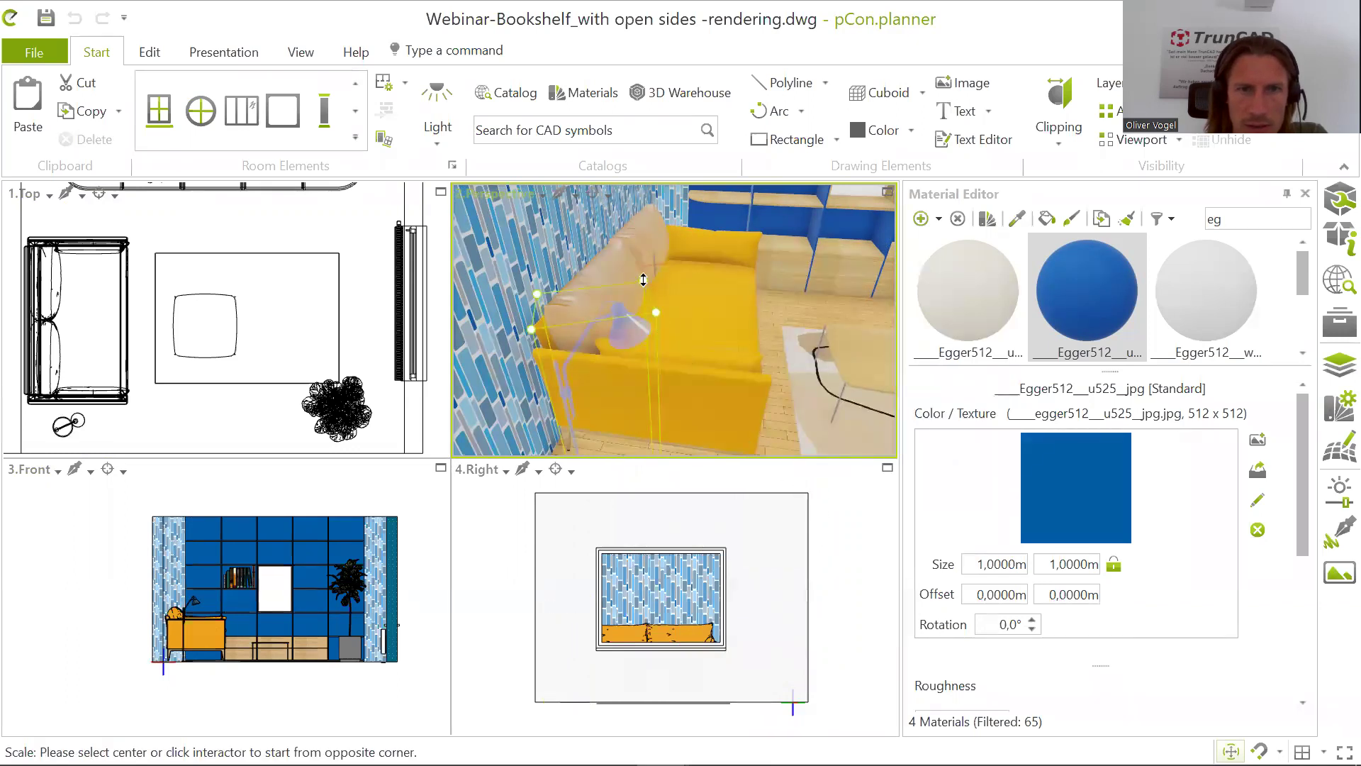
pyautogui.scroll(3, 645, 283)
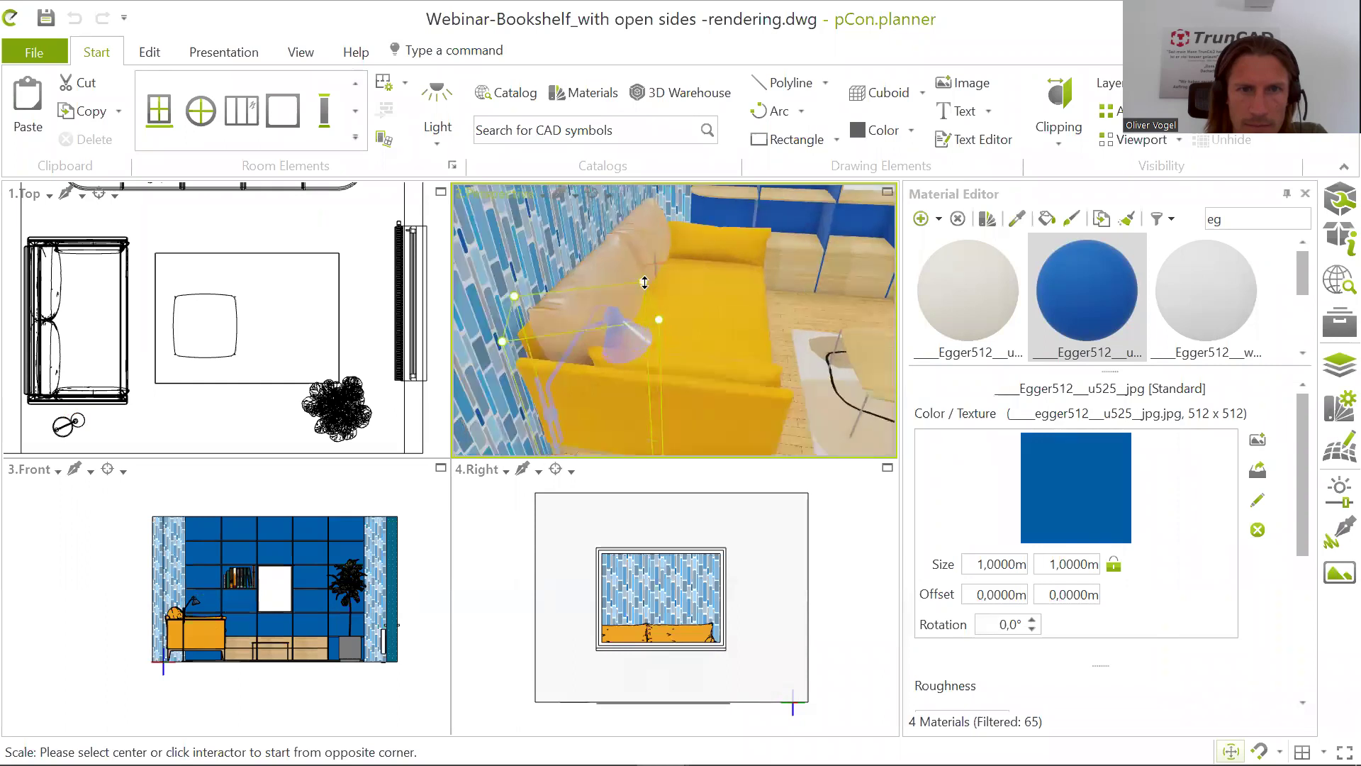
pyautogui.click(642, 282)
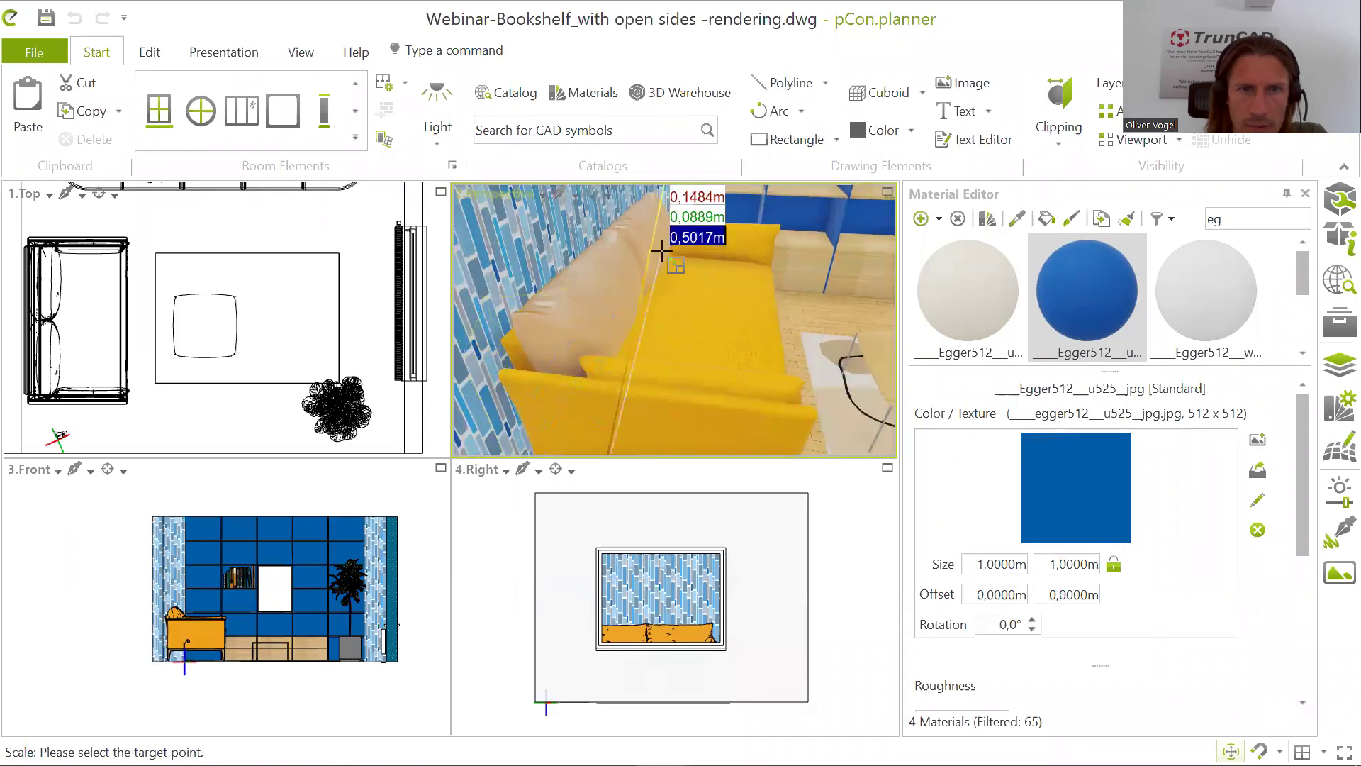
pyautogui.scroll(-4, 667, 225)
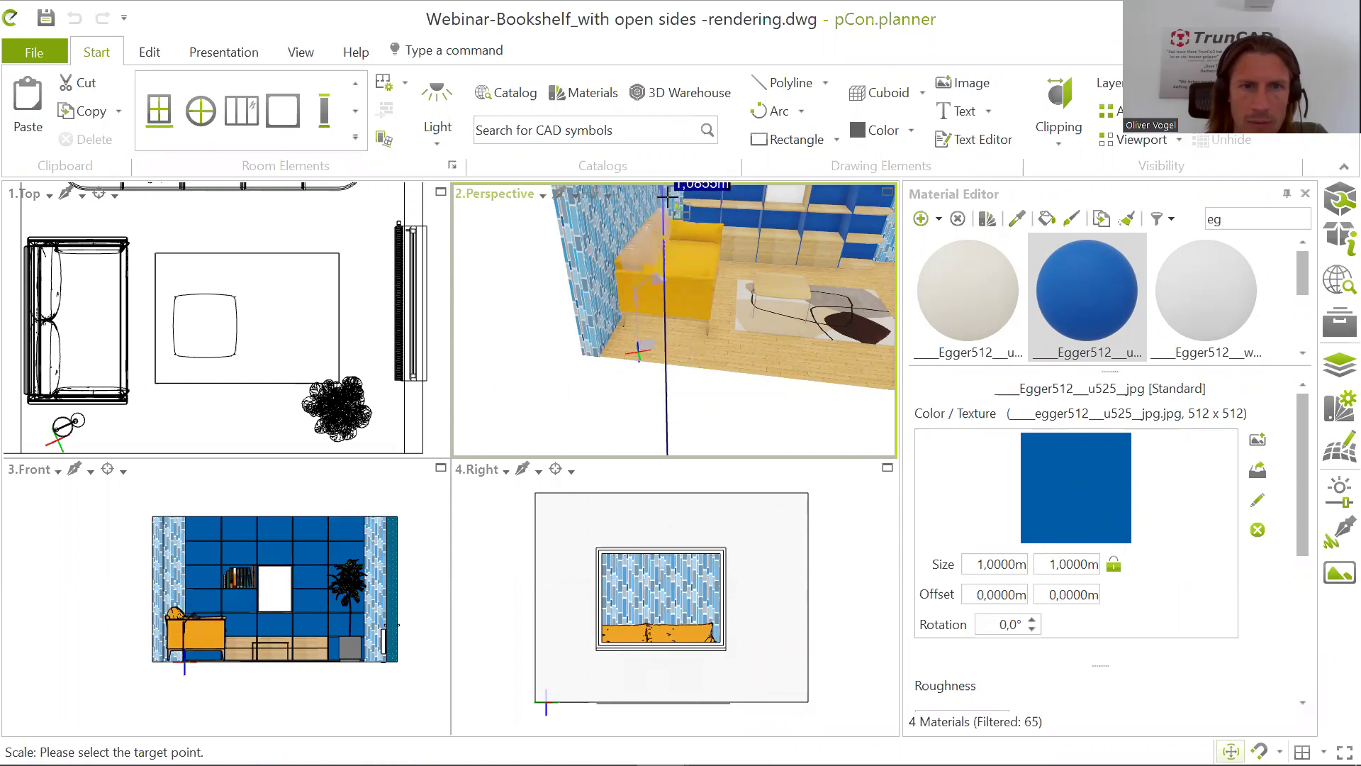
pyautogui.scroll(-1, 667, 199)
pyautogui.moveTo(667, 199); pyautogui.dragTo(669, 265, button='middle')
pyautogui.scroll(3, 669, 264)
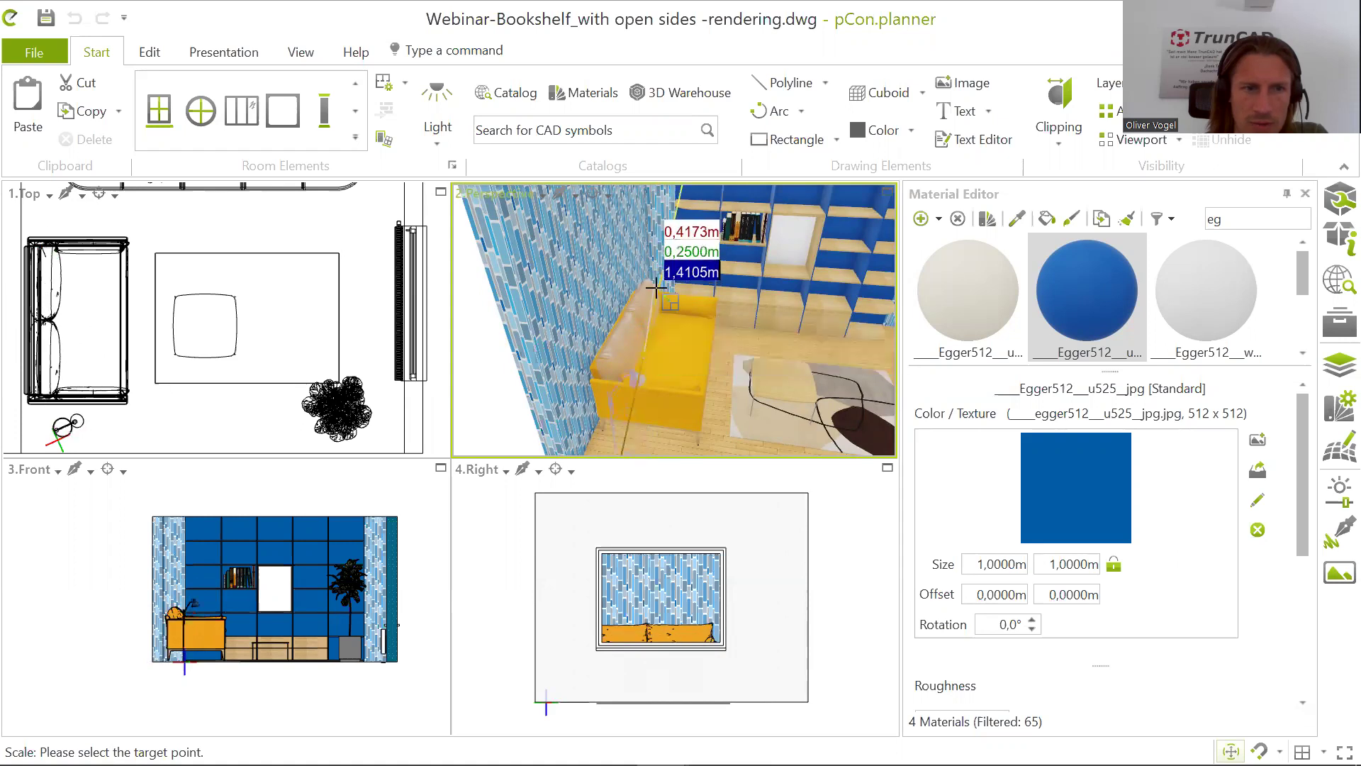
pyautogui.click(655, 286)
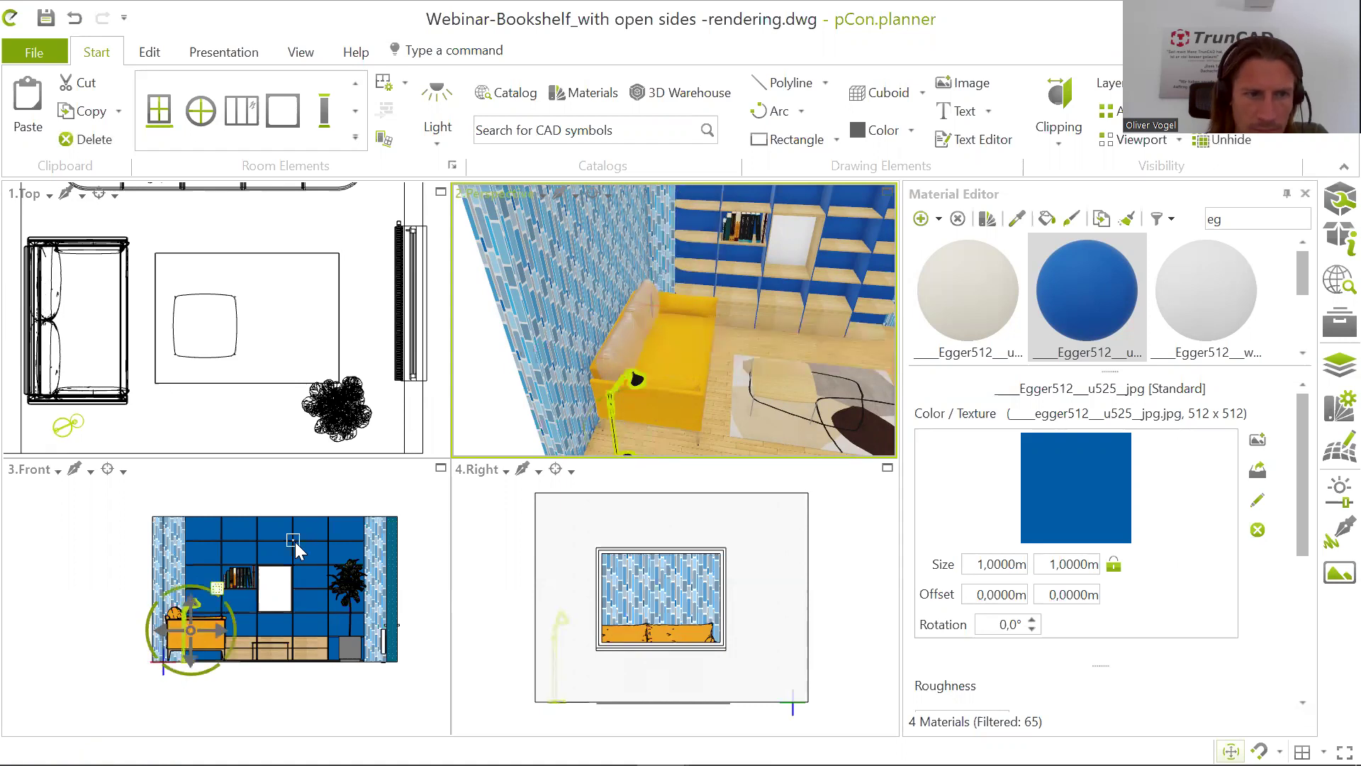
# Step: Move the floor lamp slightly toward the patterned wall behind the sofa in the front view
pyautogui.scroll(4, 157, 638)
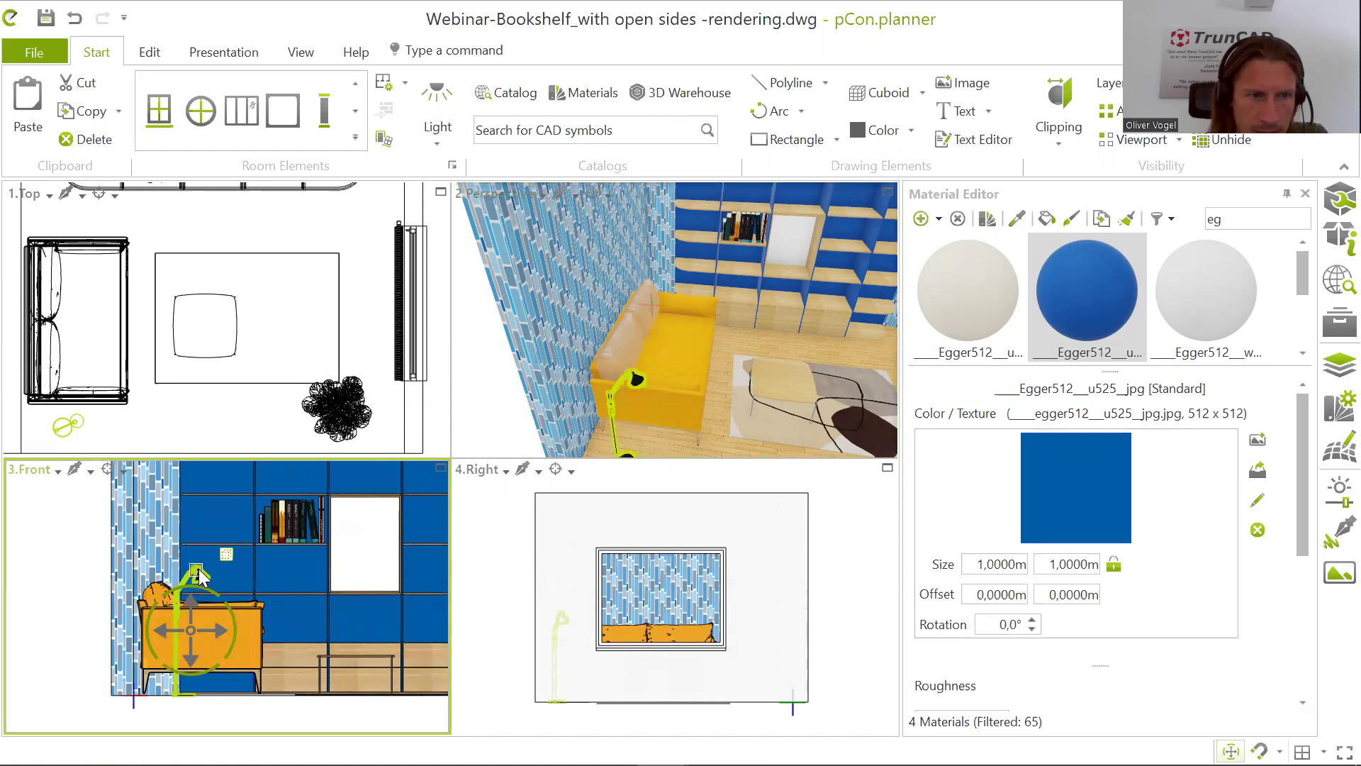
pyautogui.rightClick(199, 576)
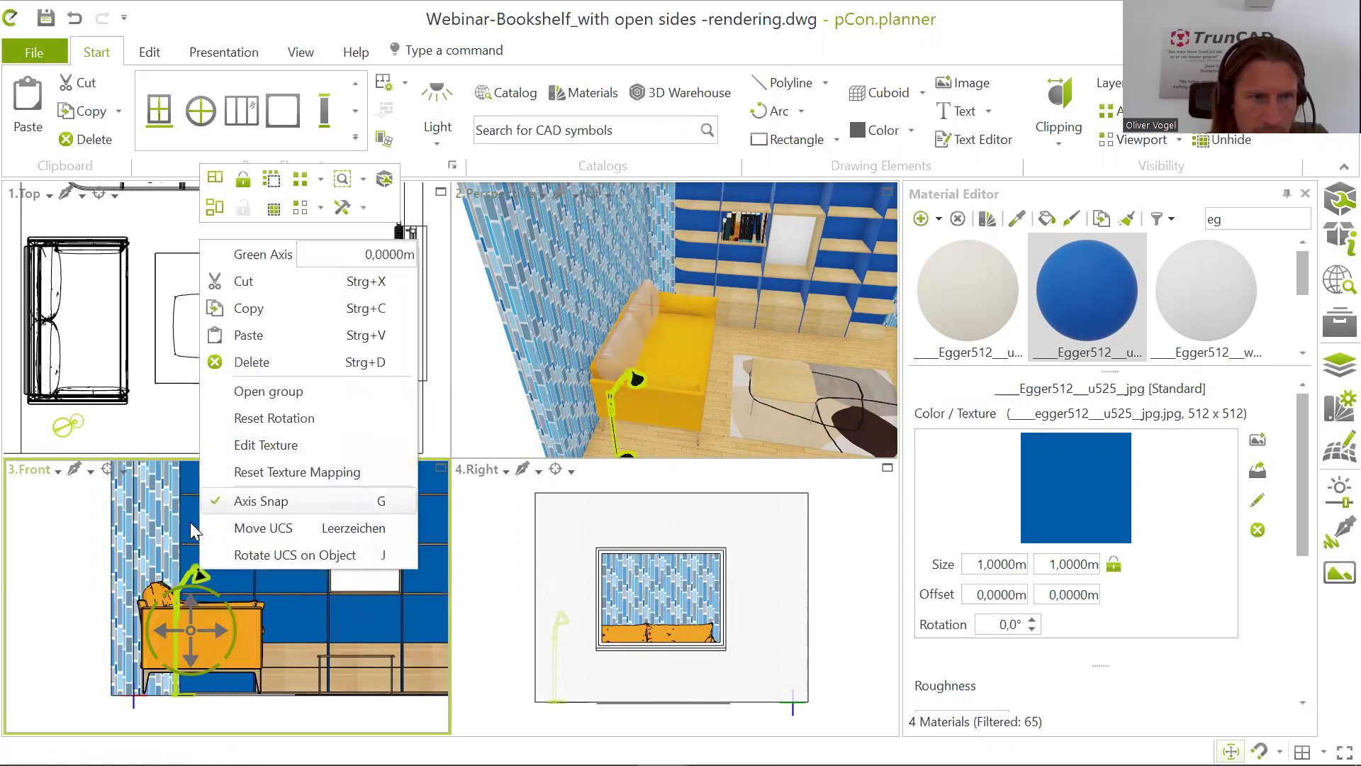
pyautogui.click(192, 562)
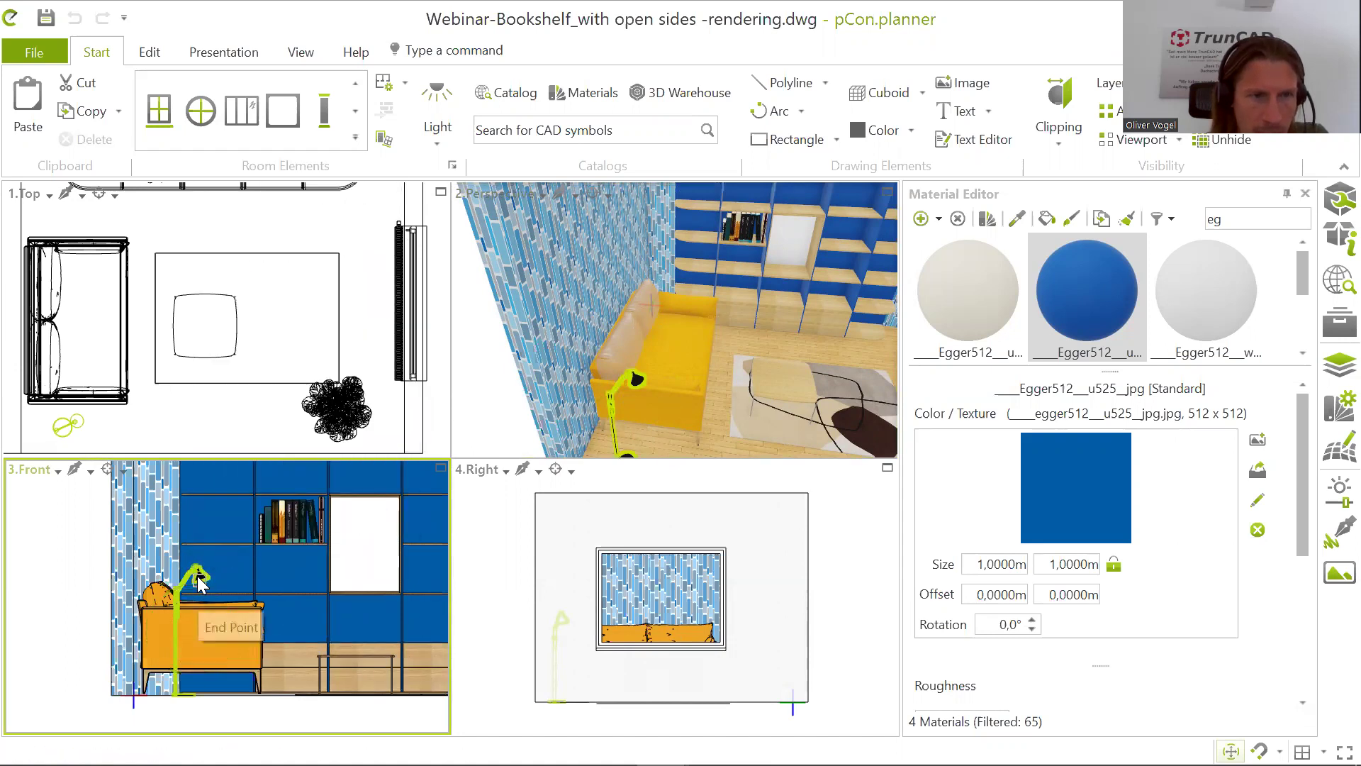
pyautogui.click(199, 577)
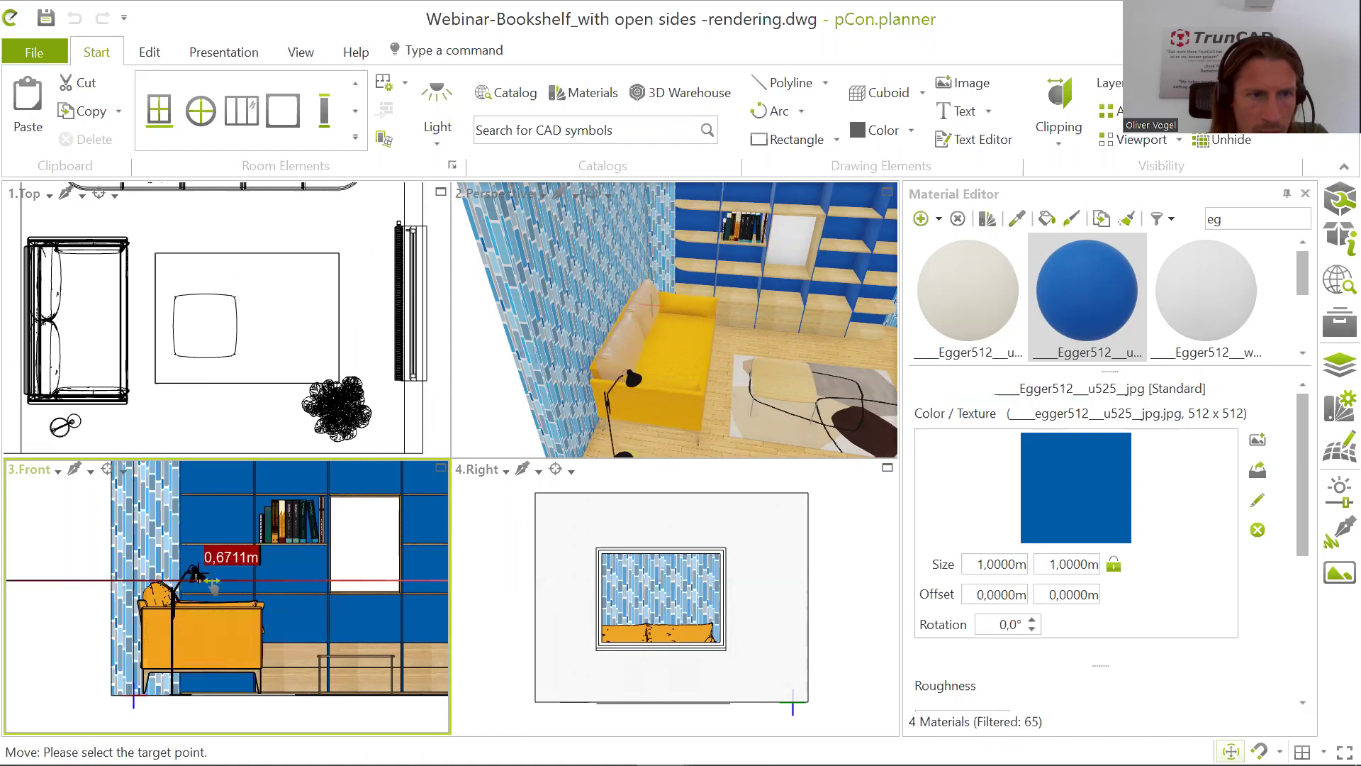
pyautogui.click(194, 578)
# Step: Scale only the floor lamp's height in the front view to about 1.63 m, so it stands taller beside the sofa
pyautogui.rightClick(196, 580)
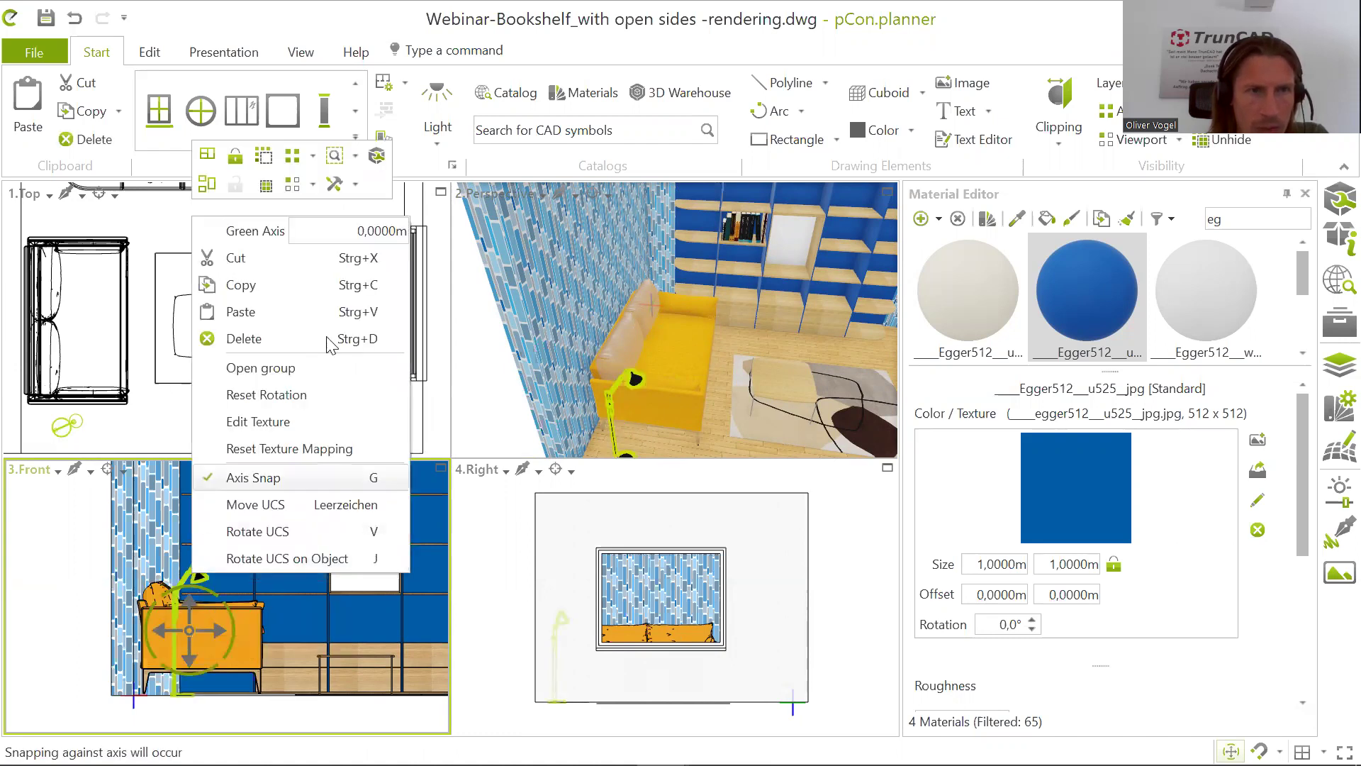
pyautogui.click(354, 185)
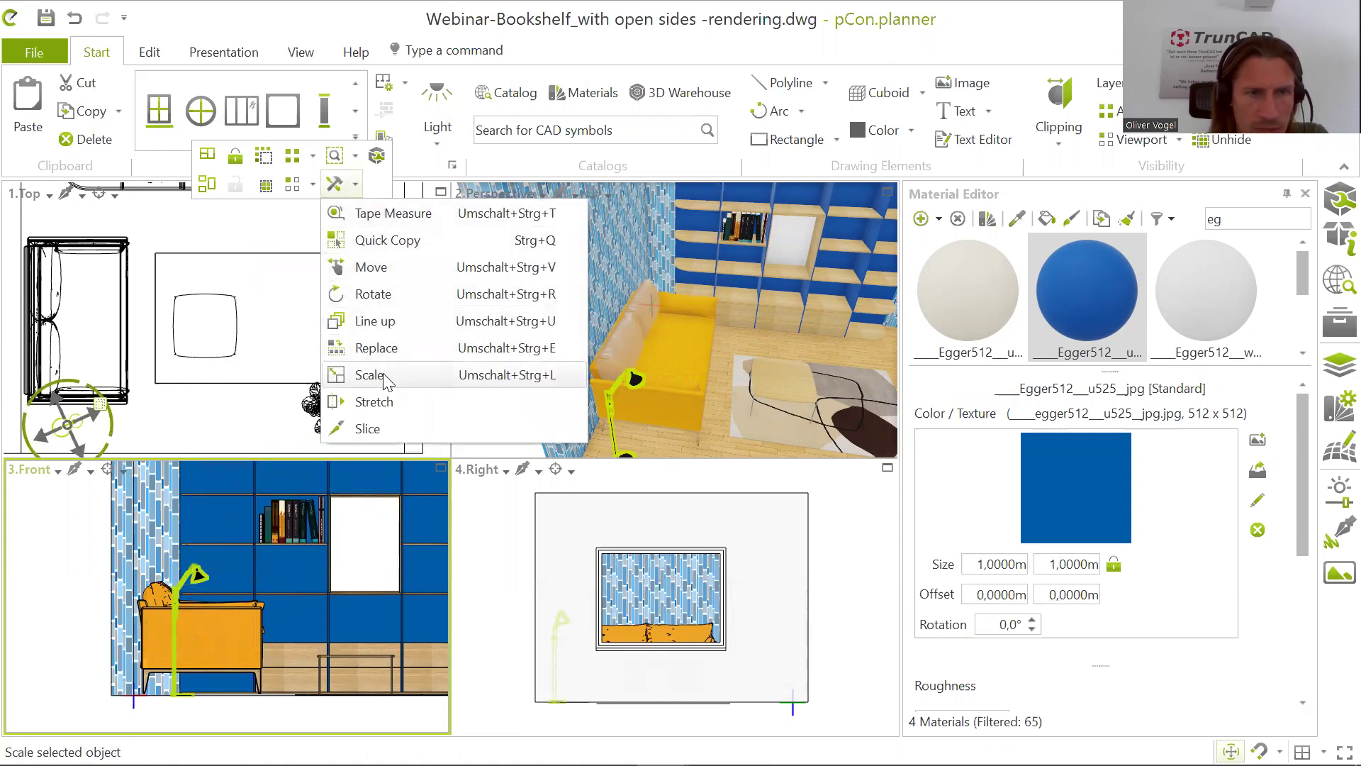
pyautogui.click(370, 376)
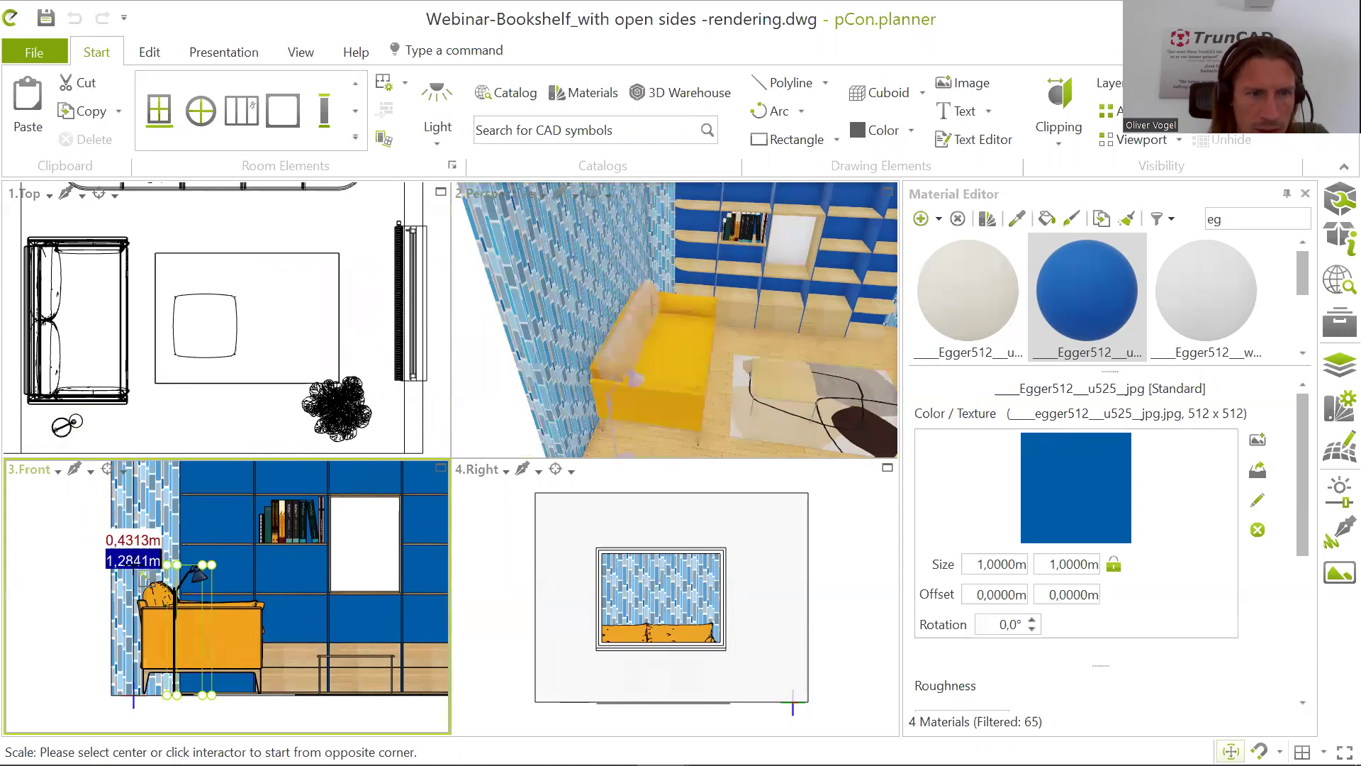
pyautogui.click(178, 564)
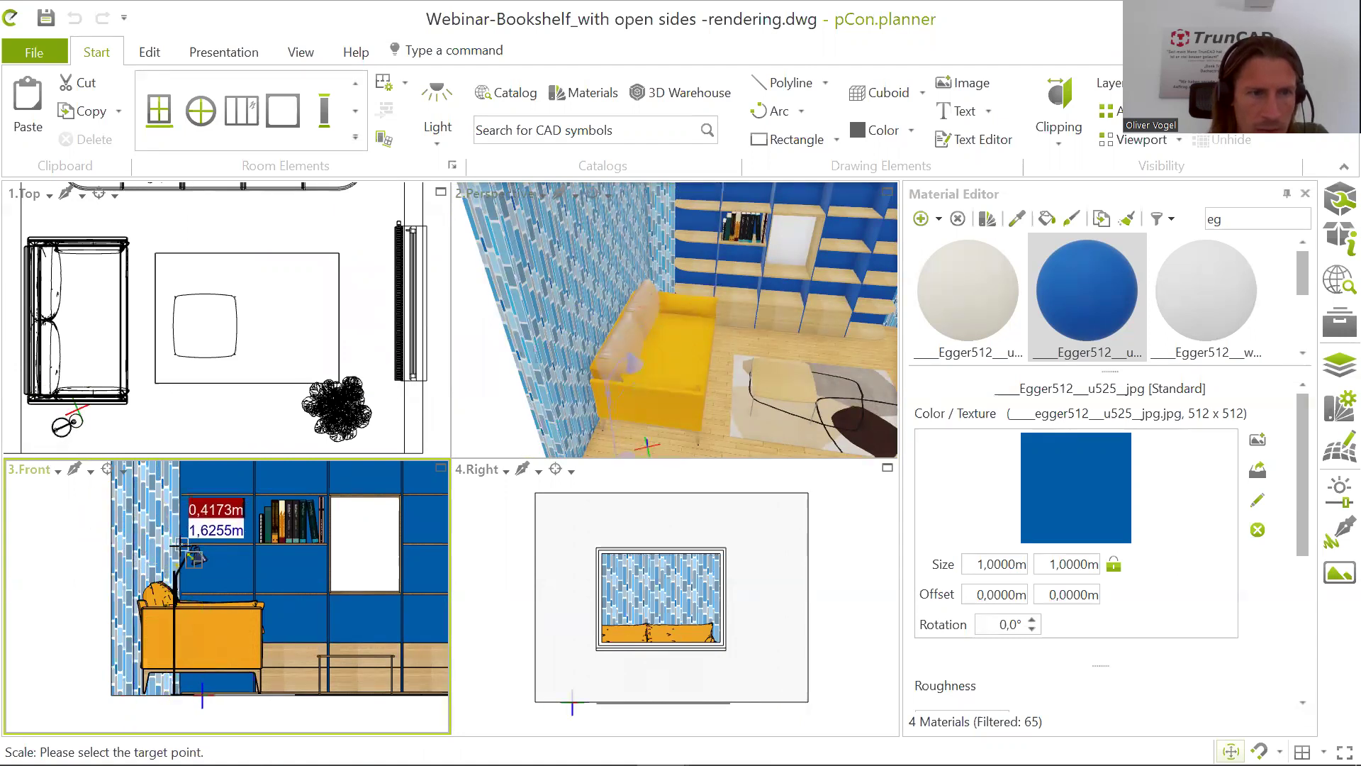
pyautogui.click(181, 539)
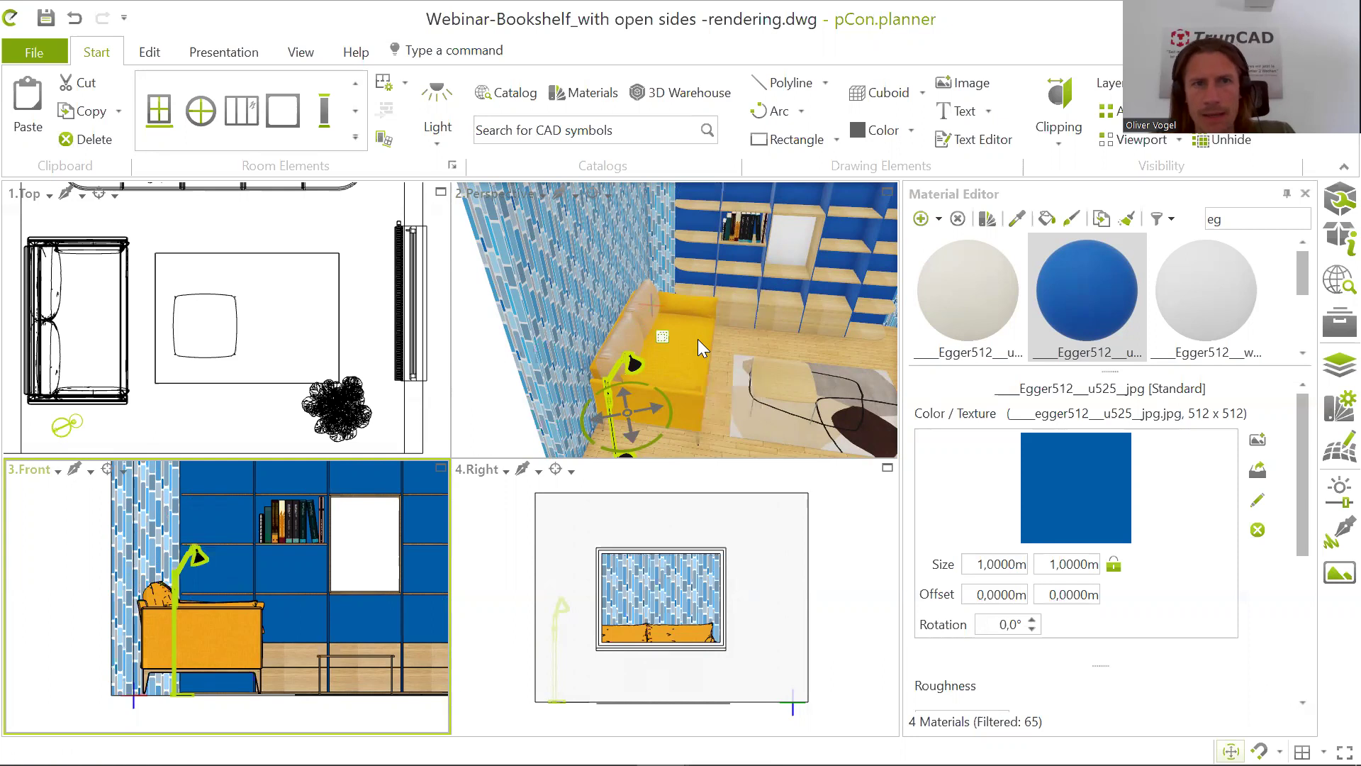
# Step: Start a standard spot light and position its source at the underside of the floor lamp's shade
pyautogui.scroll(-5, 769, 349)
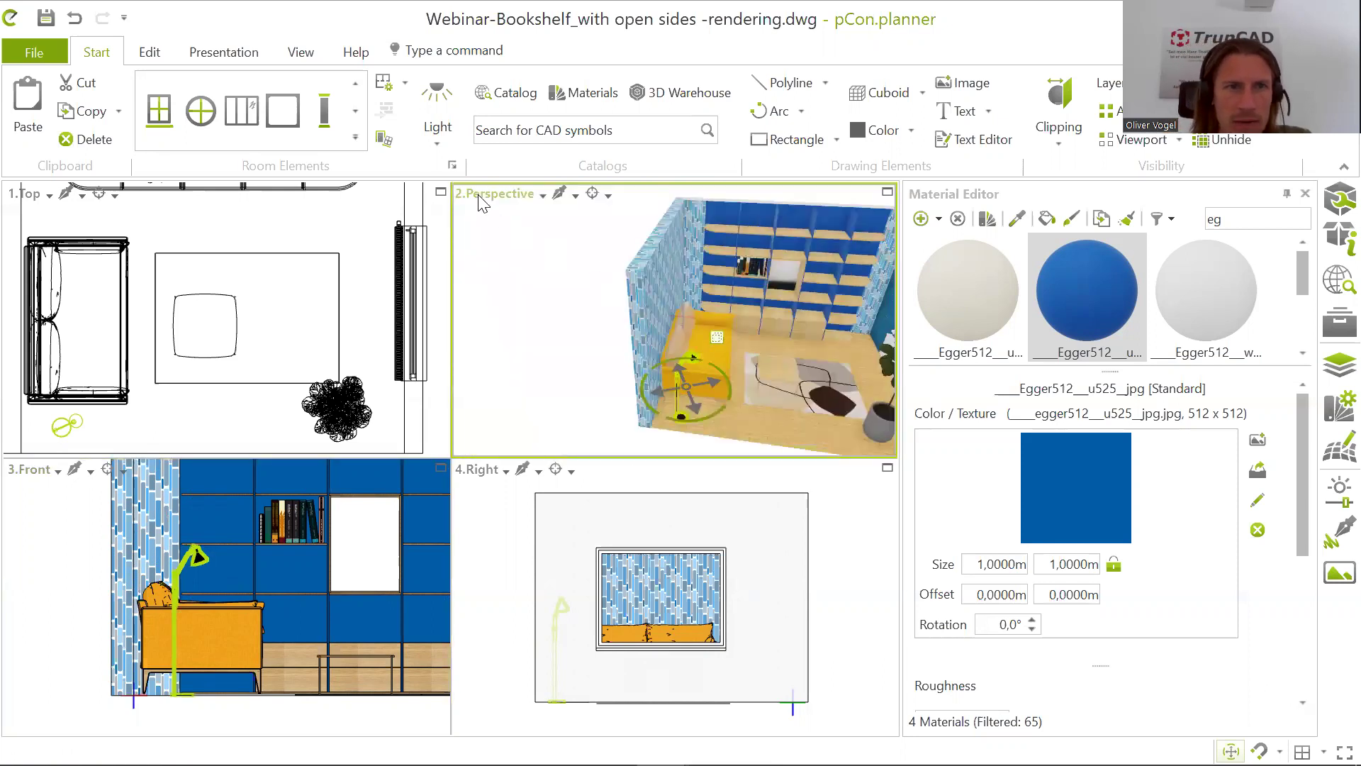
pyautogui.click(445, 114)
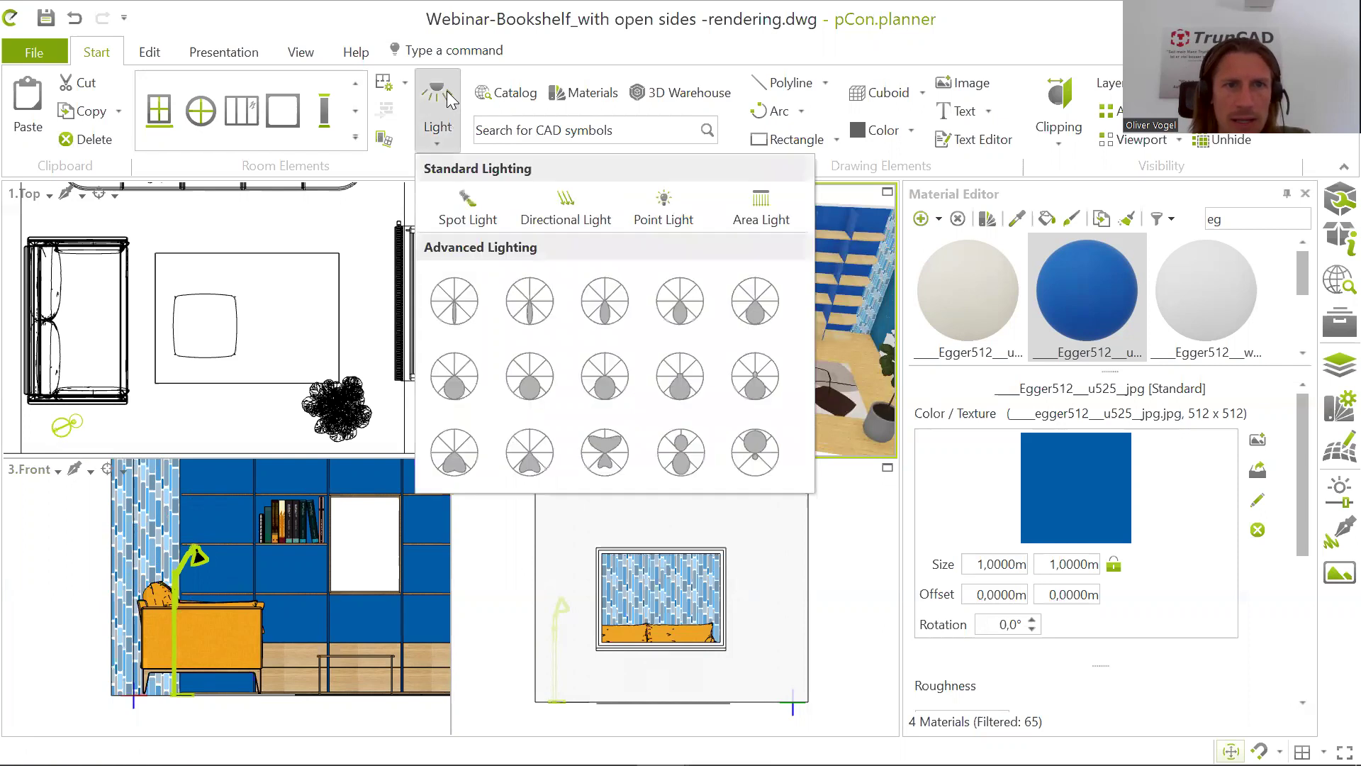
pyautogui.click(483, 223)
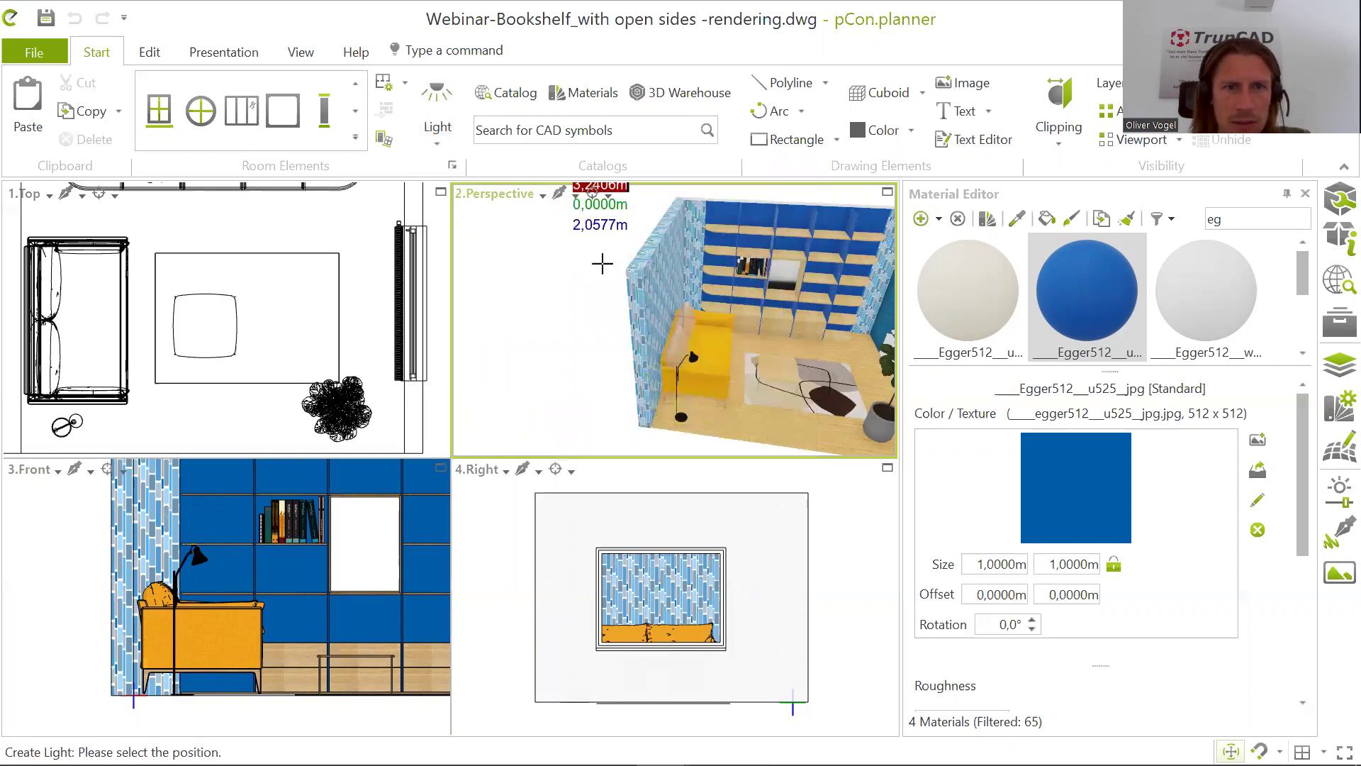
pyautogui.click(449, 128)
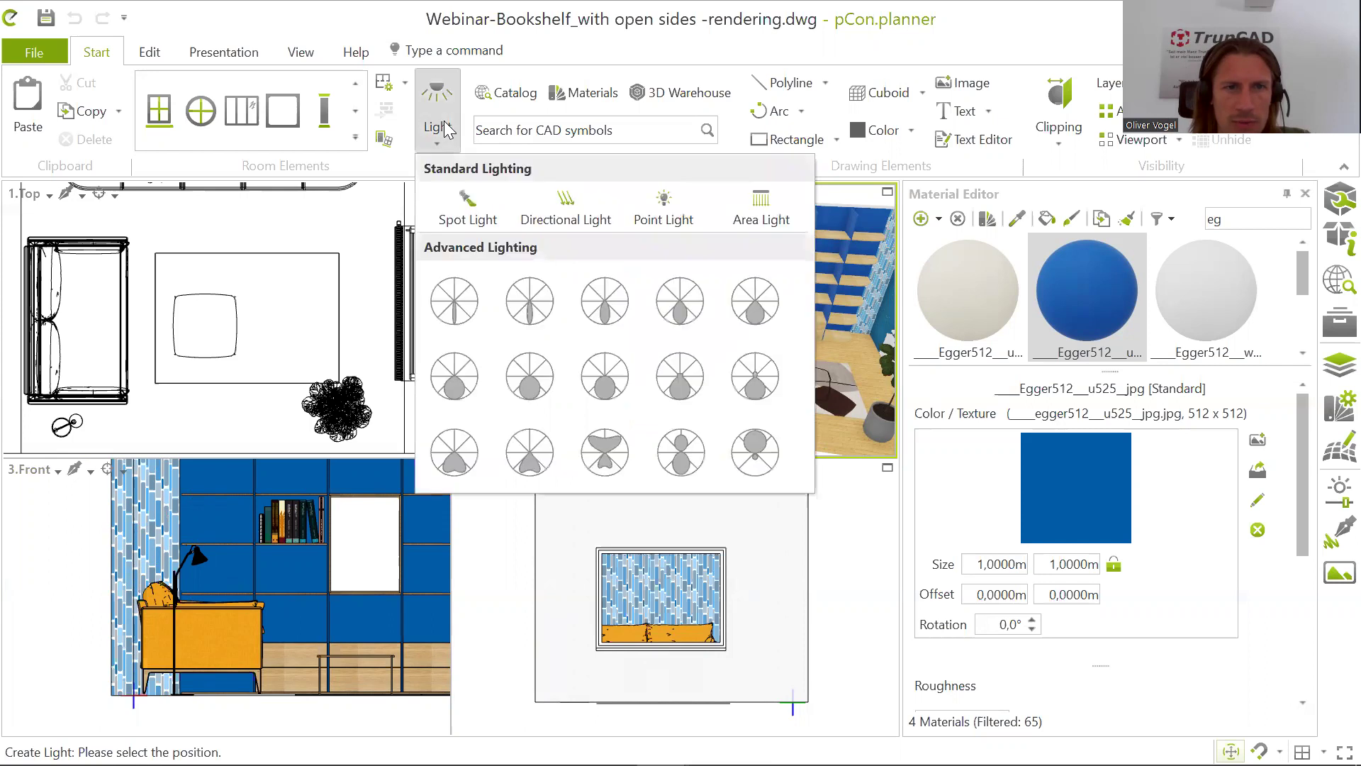
pyautogui.click(471, 207)
pyautogui.scroll(5, 716, 326)
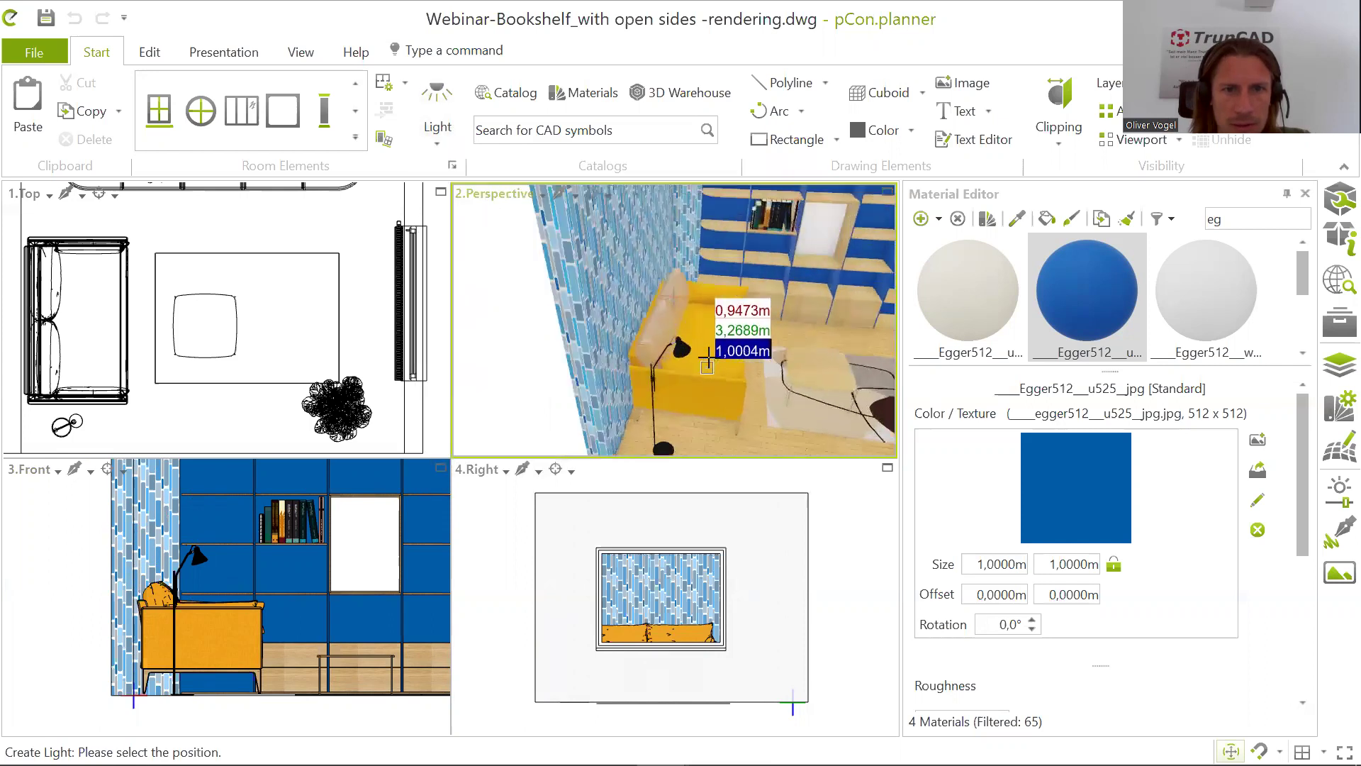
pyautogui.moveTo(640, 326); pyautogui.dragTo(638, 325, button='middle')
pyautogui.moveTo(640, 305)
pyautogui.mouseDown(button='right')
pyautogui.moveTo(642, 268)
pyautogui.moveTo(645, 283)
pyautogui.moveTo(584, 231)
pyautogui.moveTo(611, 245)
pyautogui.moveTo(621, 282)
pyautogui.moveTo(577, 240)
pyautogui.moveTo(641, 306)
pyautogui.mouseUp(button='right')
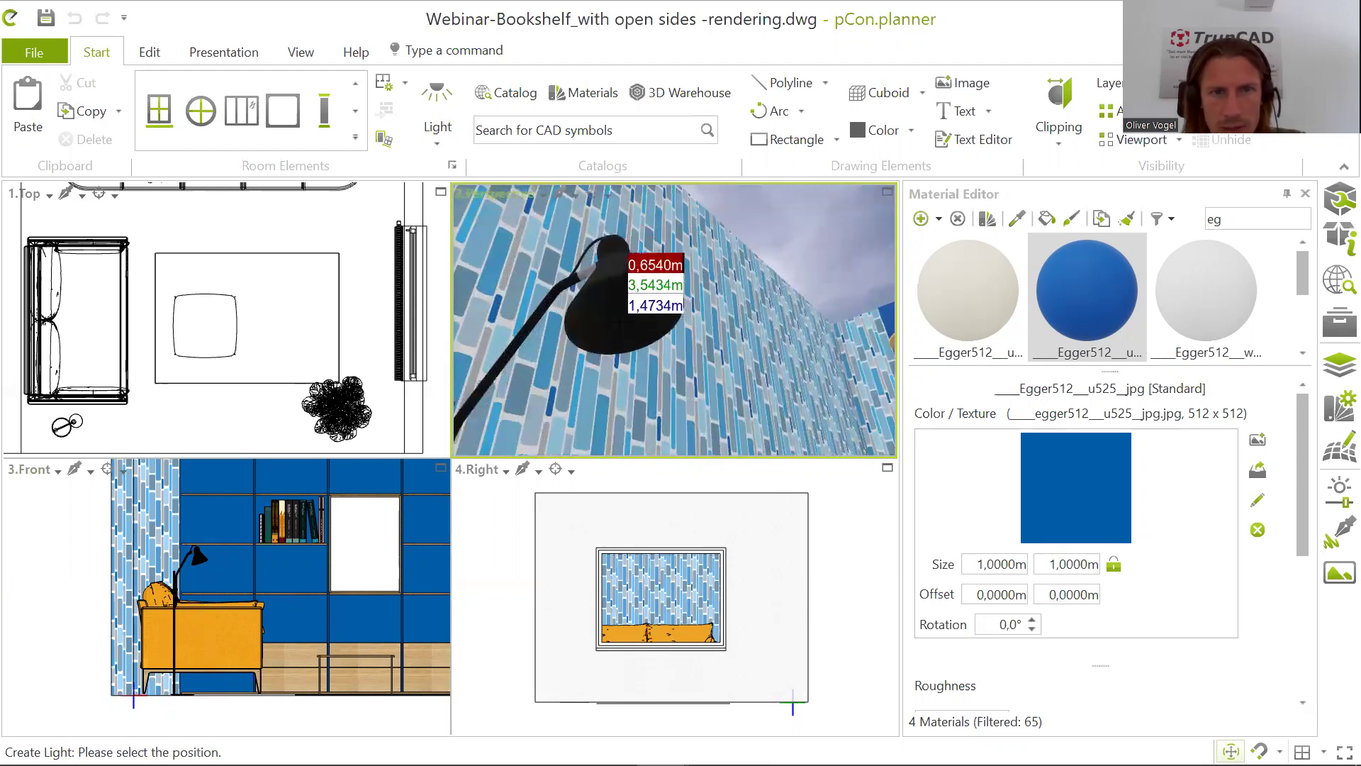
pyautogui.click(624, 308)
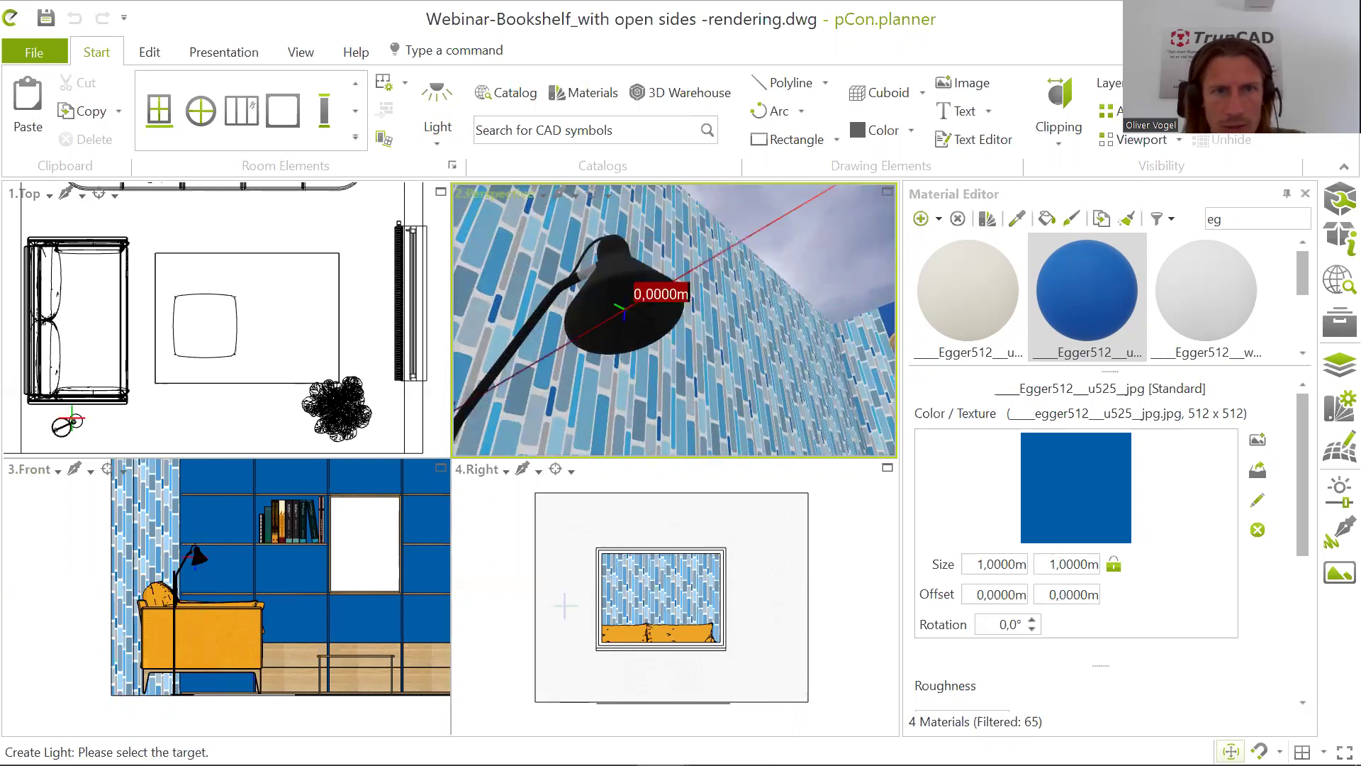
# Step: Aim the spot light downward at the outer side of the yellow sofa's near armrest, about 0.89 m below the lamp head
pyautogui.scroll(-5, 736, 413)
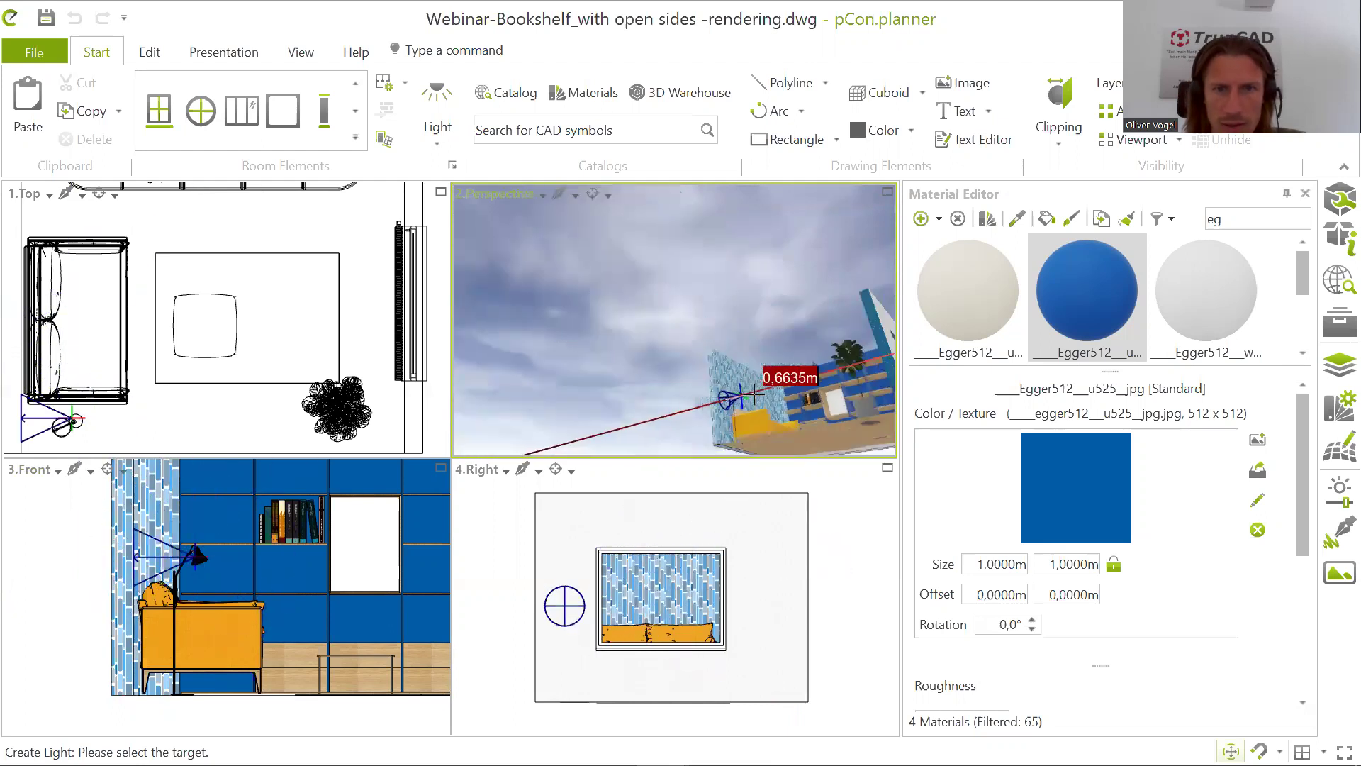
pyautogui.scroll(-5, 768, 425)
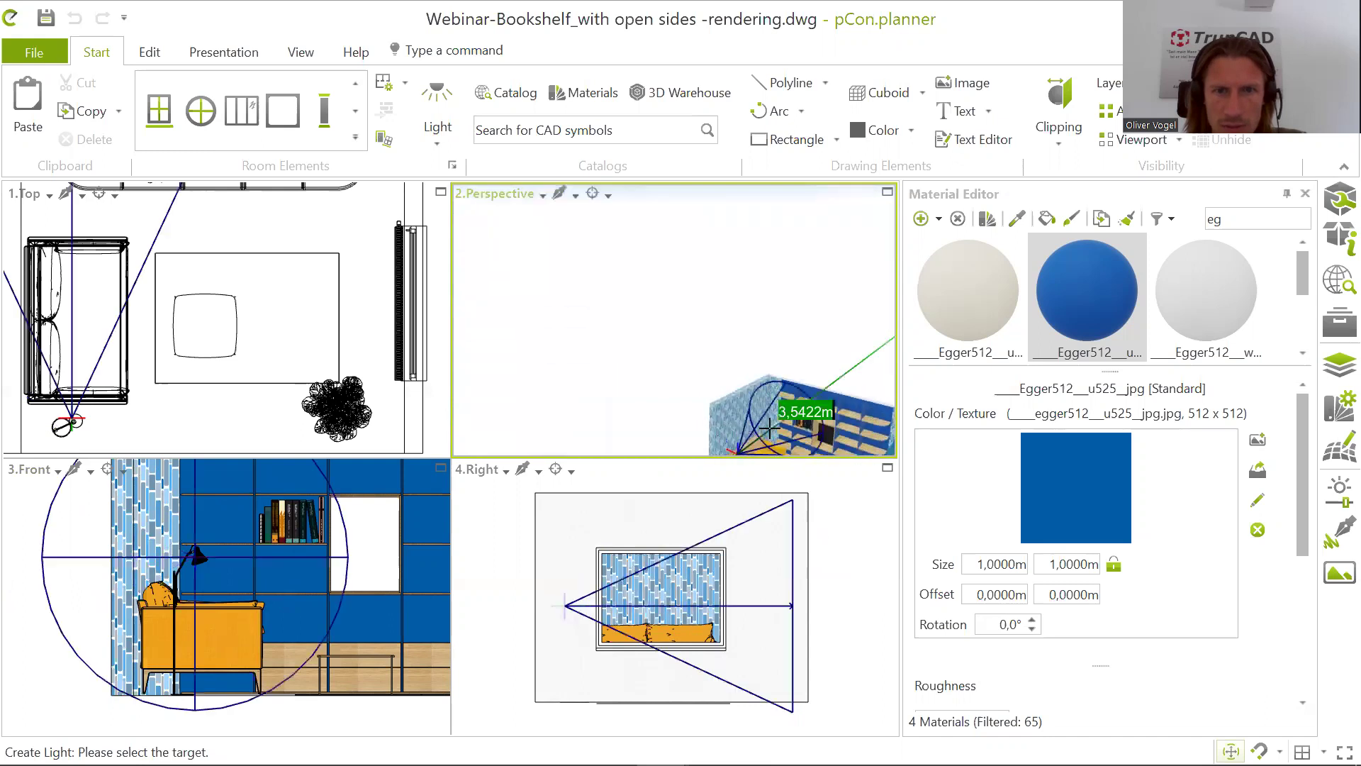
pyautogui.moveTo(769, 428); pyautogui.dragTo(767, 315, button='middle')
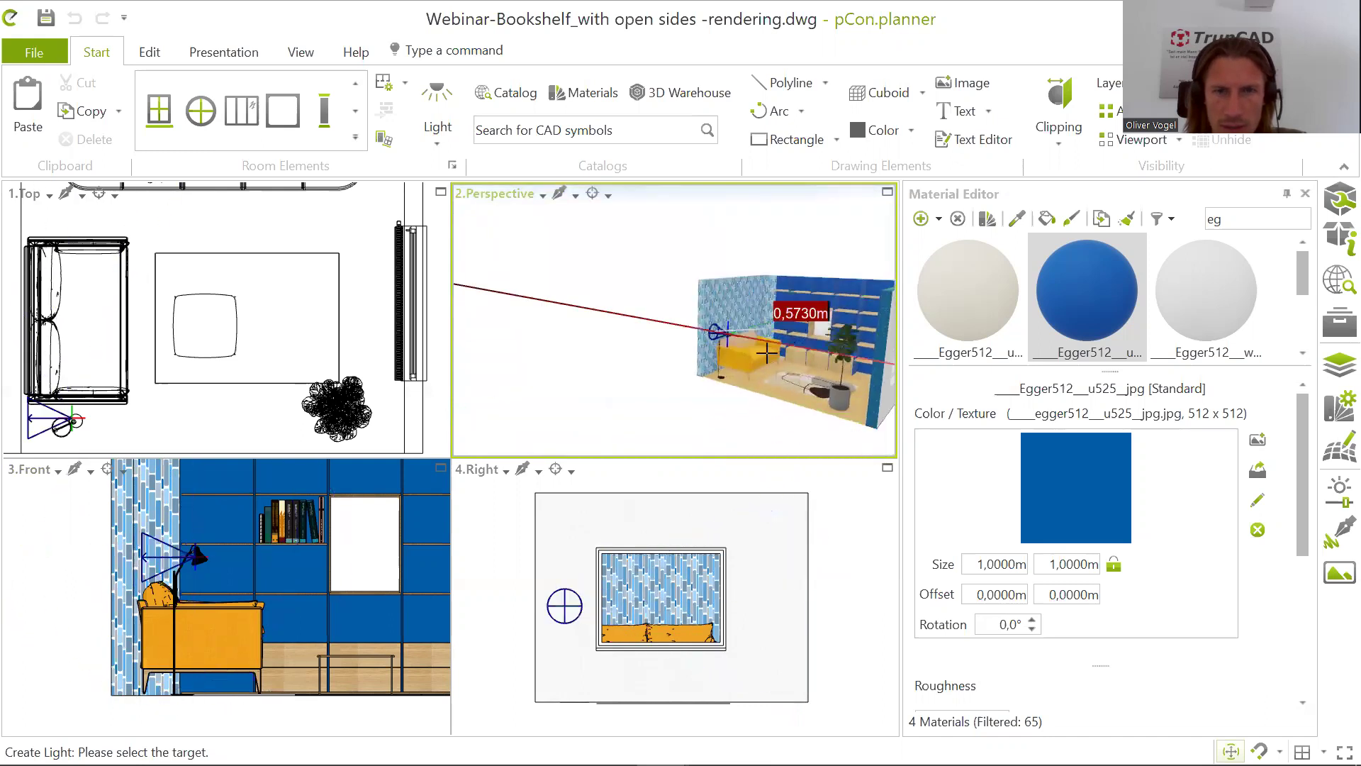
pyautogui.scroll(3, 759, 351)
pyautogui.scroll(3, 759, 351)
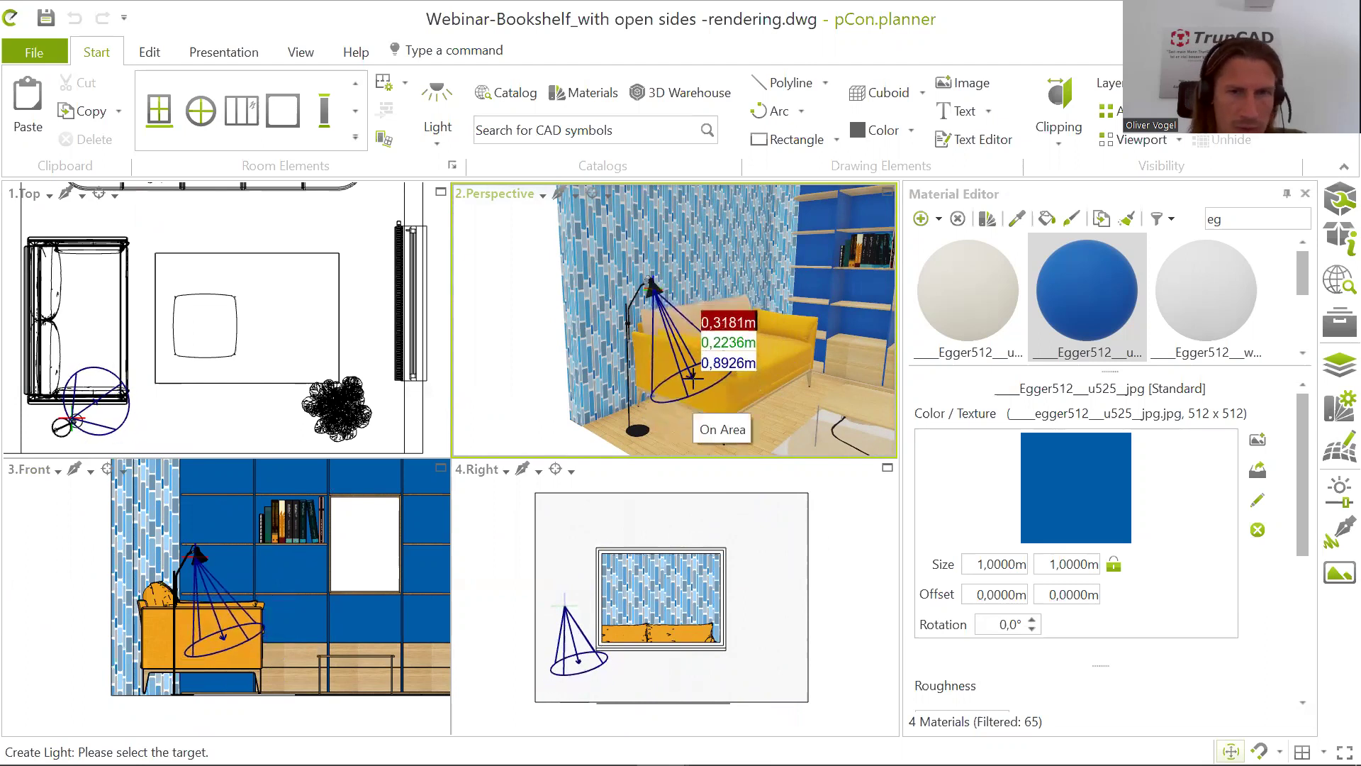
pyautogui.click(693, 379)
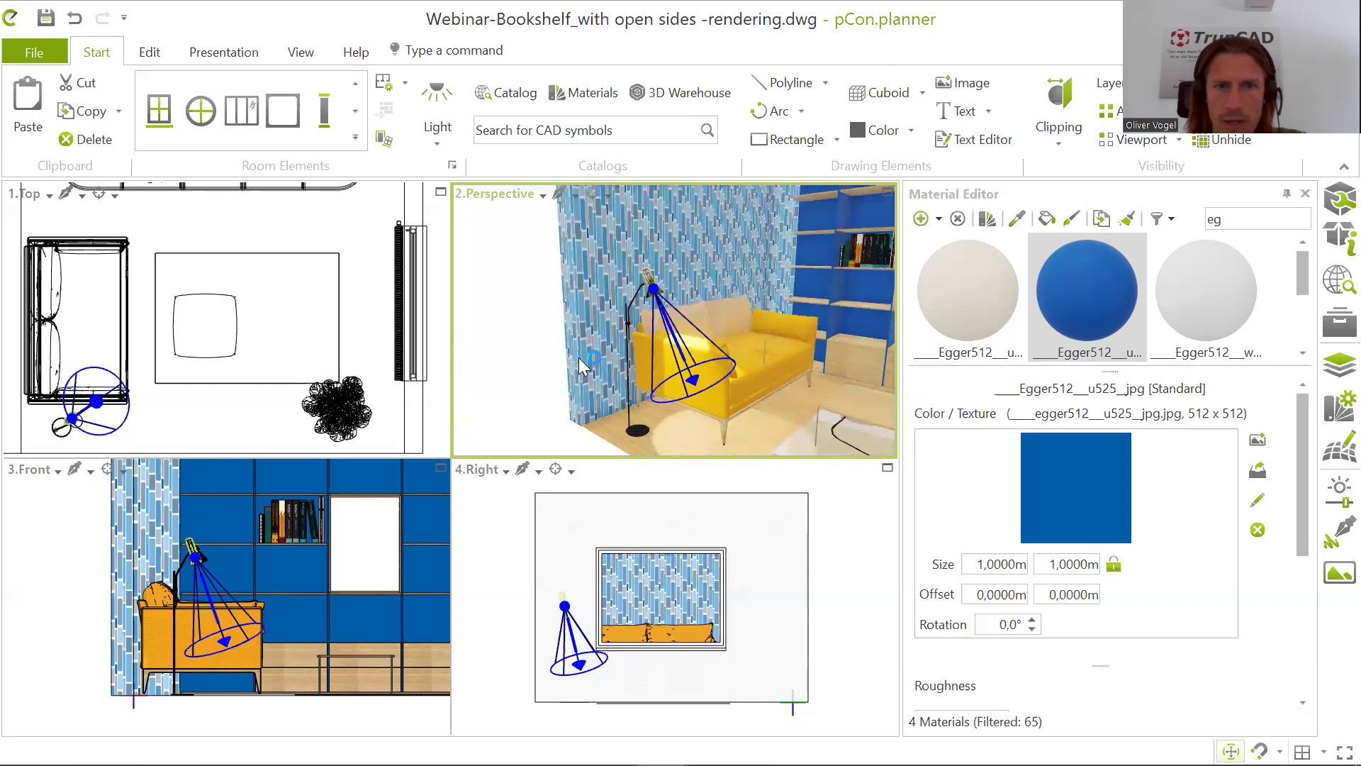
# Step: Add a directional light positioned outside the window wall and aimed into the room at the ficus
pyautogui.scroll(-5, 740, 343)
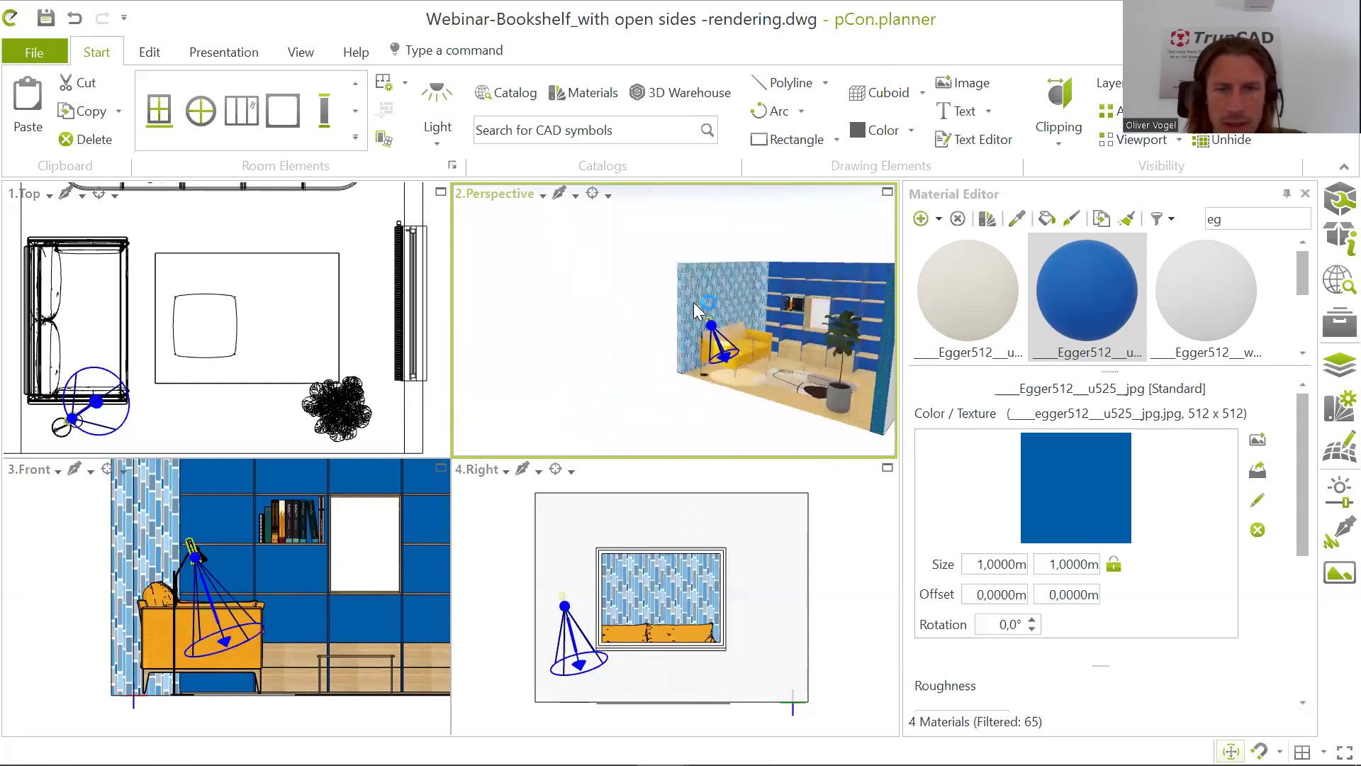
pyautogui.moveTo(787, 355); pyautogui.dragTo(825, 371, button='right')
pyautogui.click(439, 127)
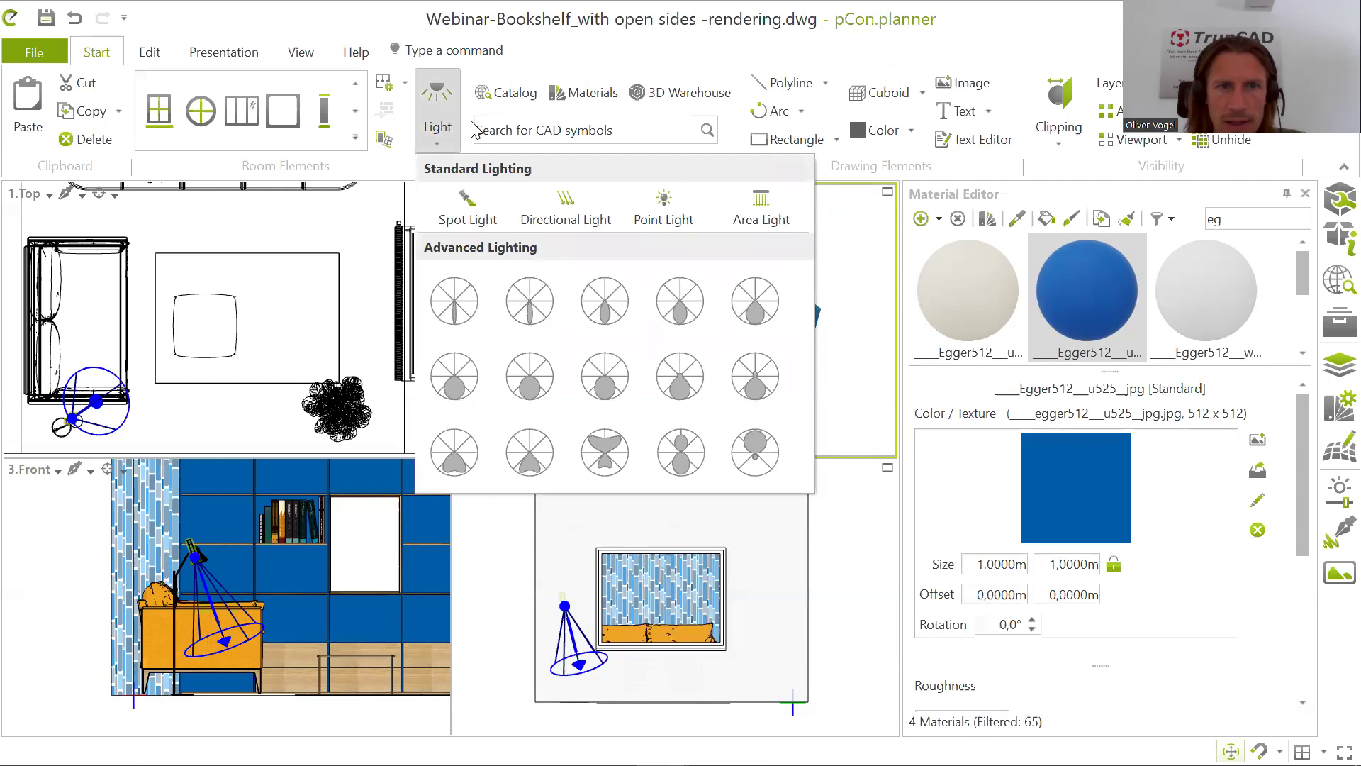
pyautogui.click(566, 213)
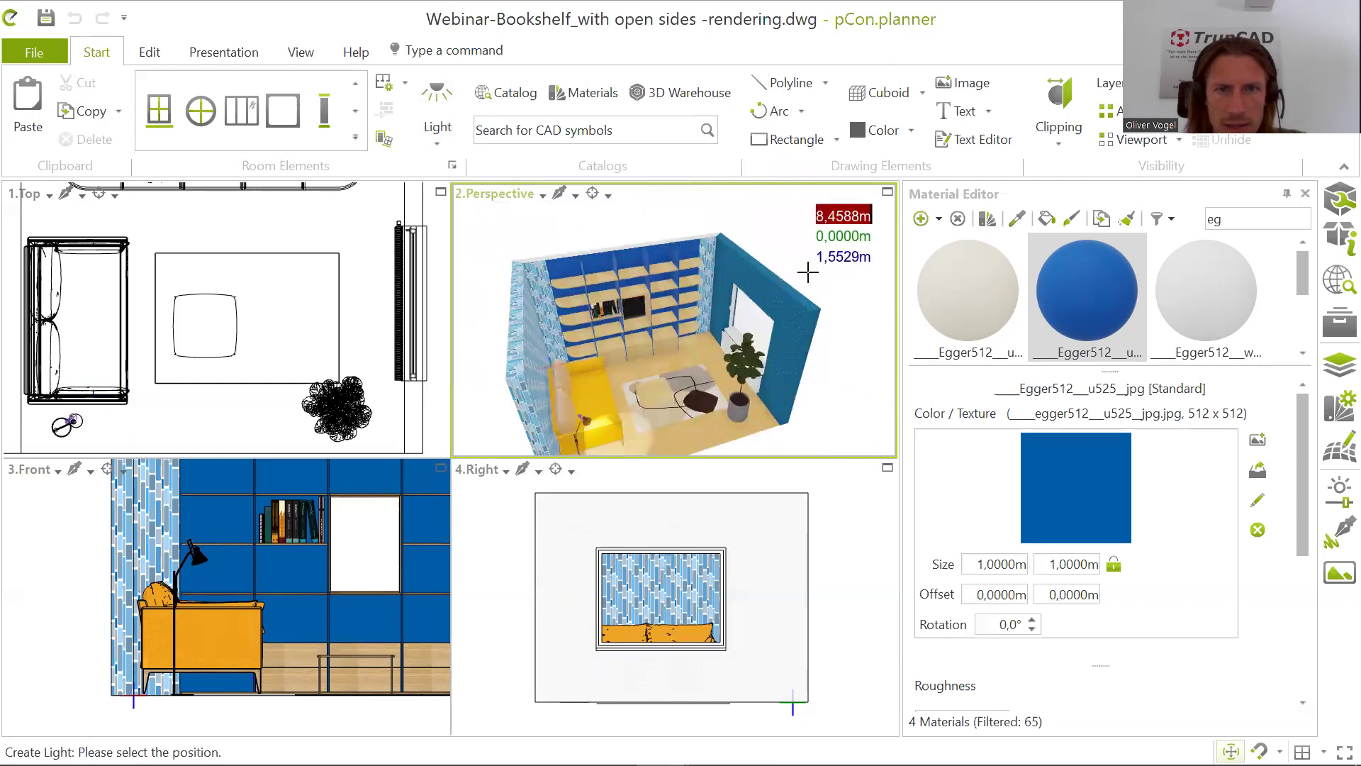
pyautogui.scroll(4, 787, 267)
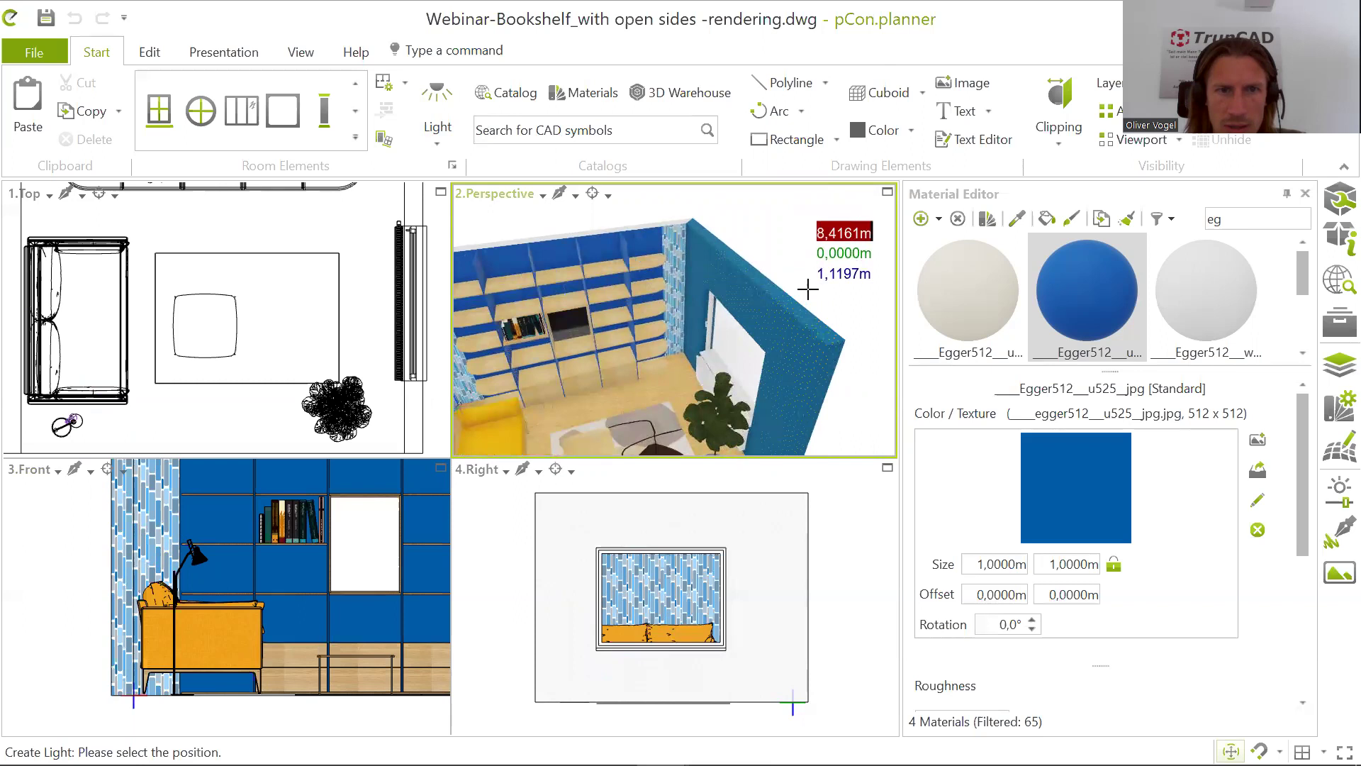
pyautogui.click(824, 307)
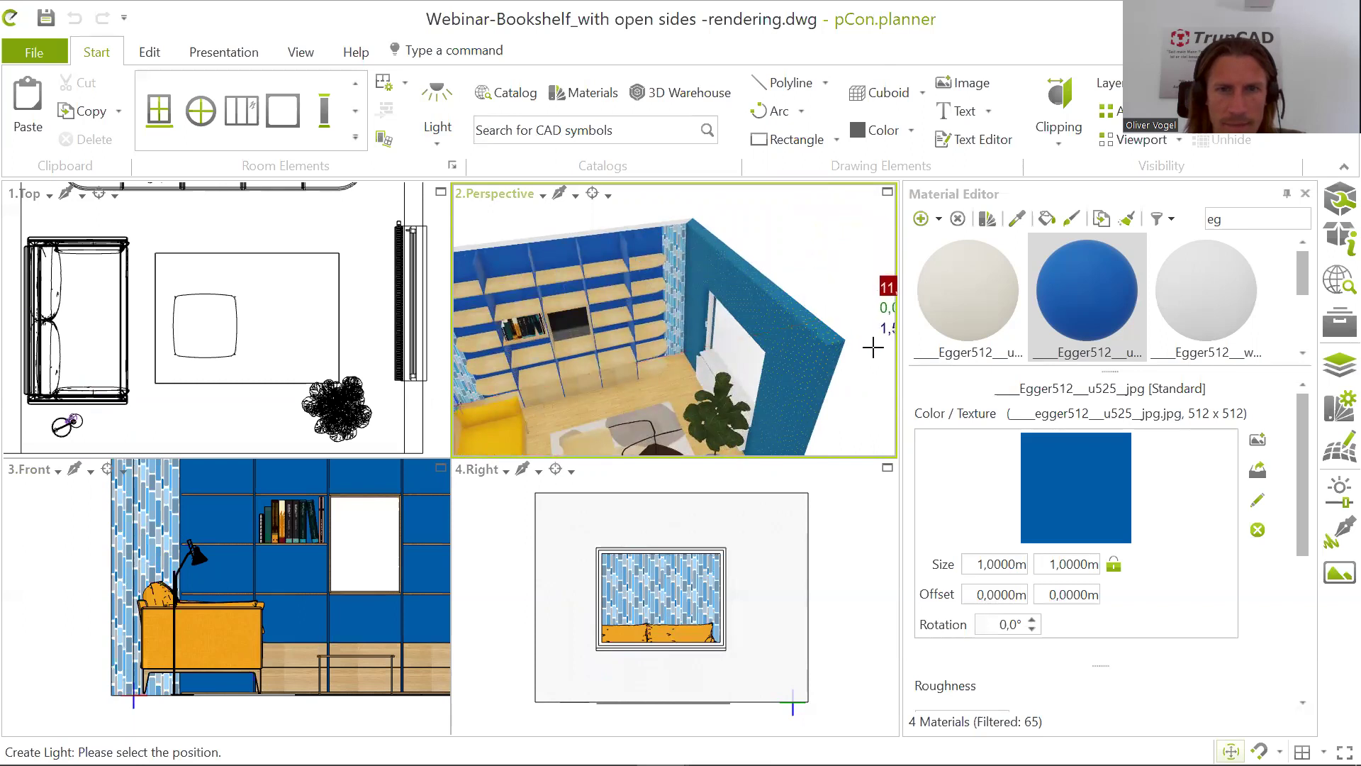
pyautogui.click(791, 239)
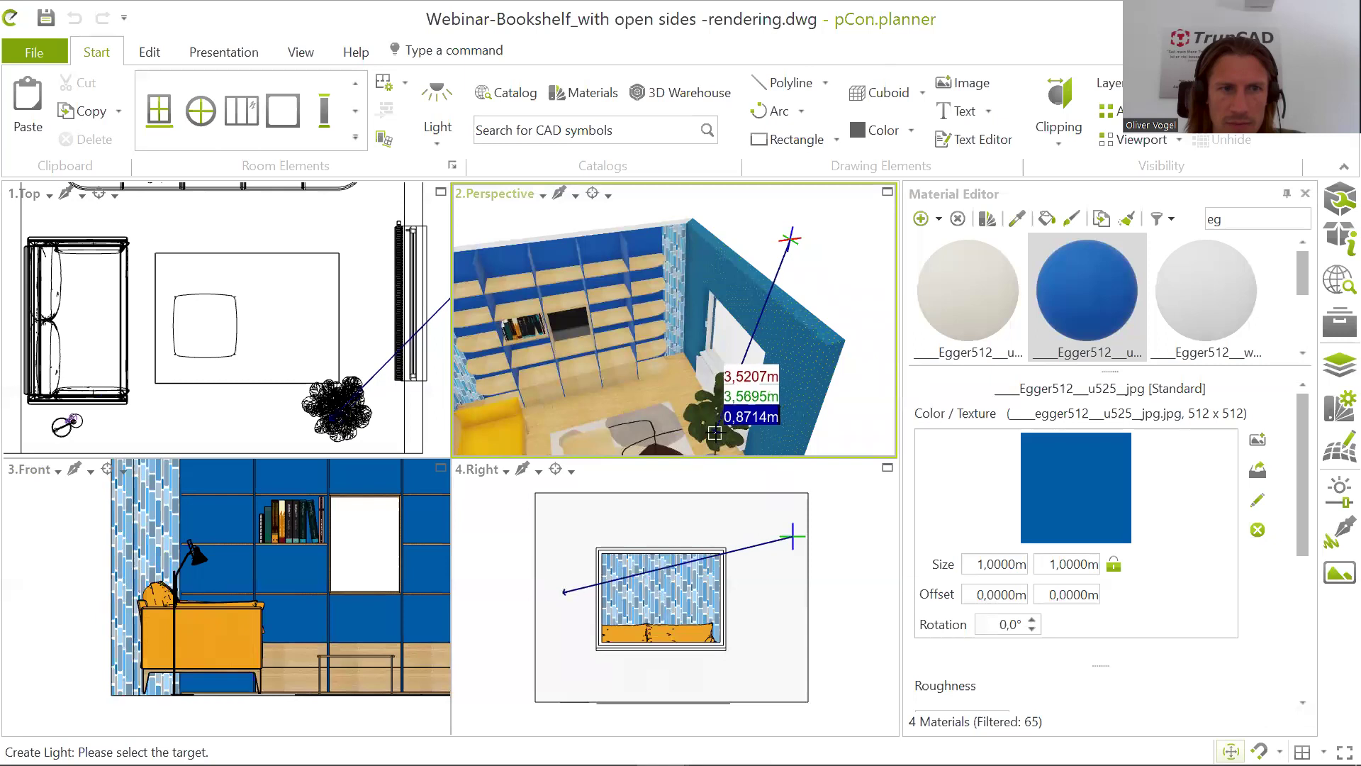
pyautogui.click(714, 434)
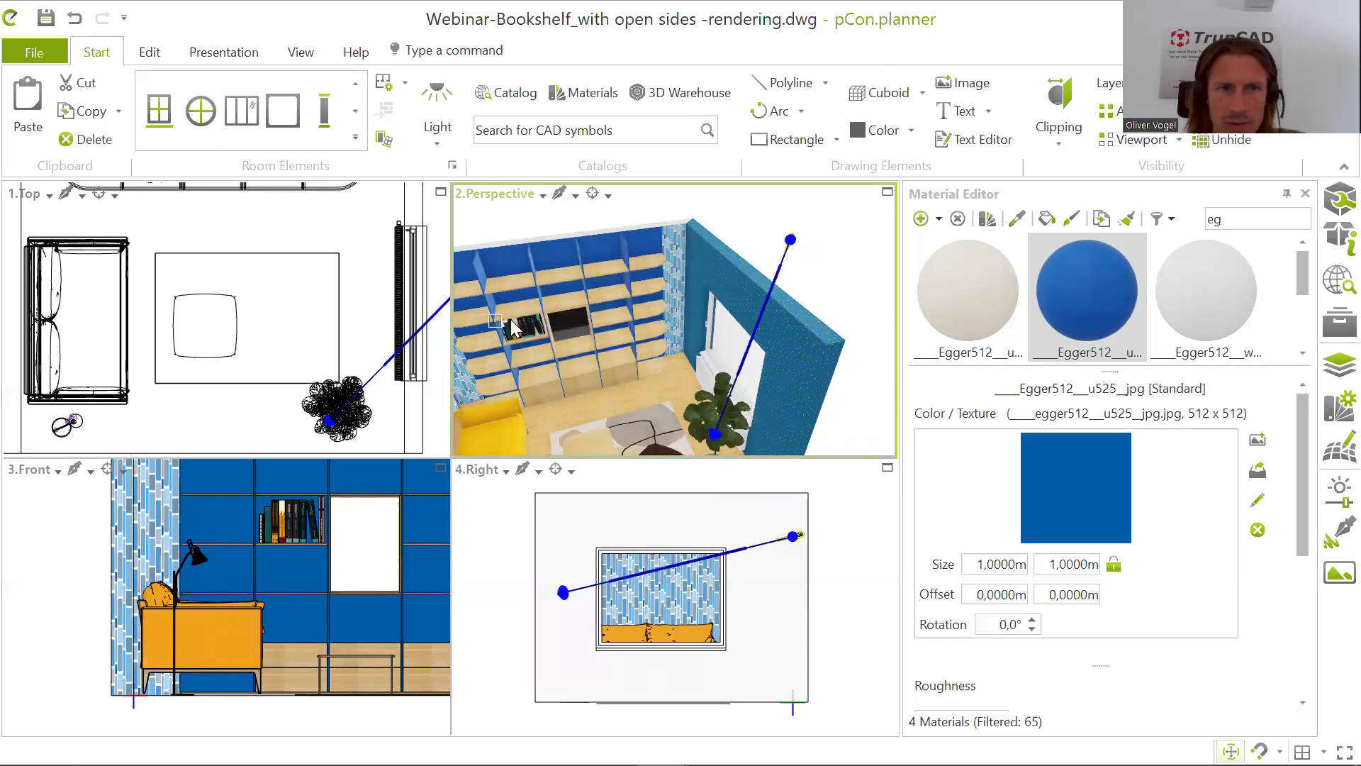
# Step: Examine how the floor lamp's spot light falls on the yellow sofa and the surrounding floor
pyautogui.scroll(-3, 526, 352)
pyautogui.scroll(5, 483, 433)
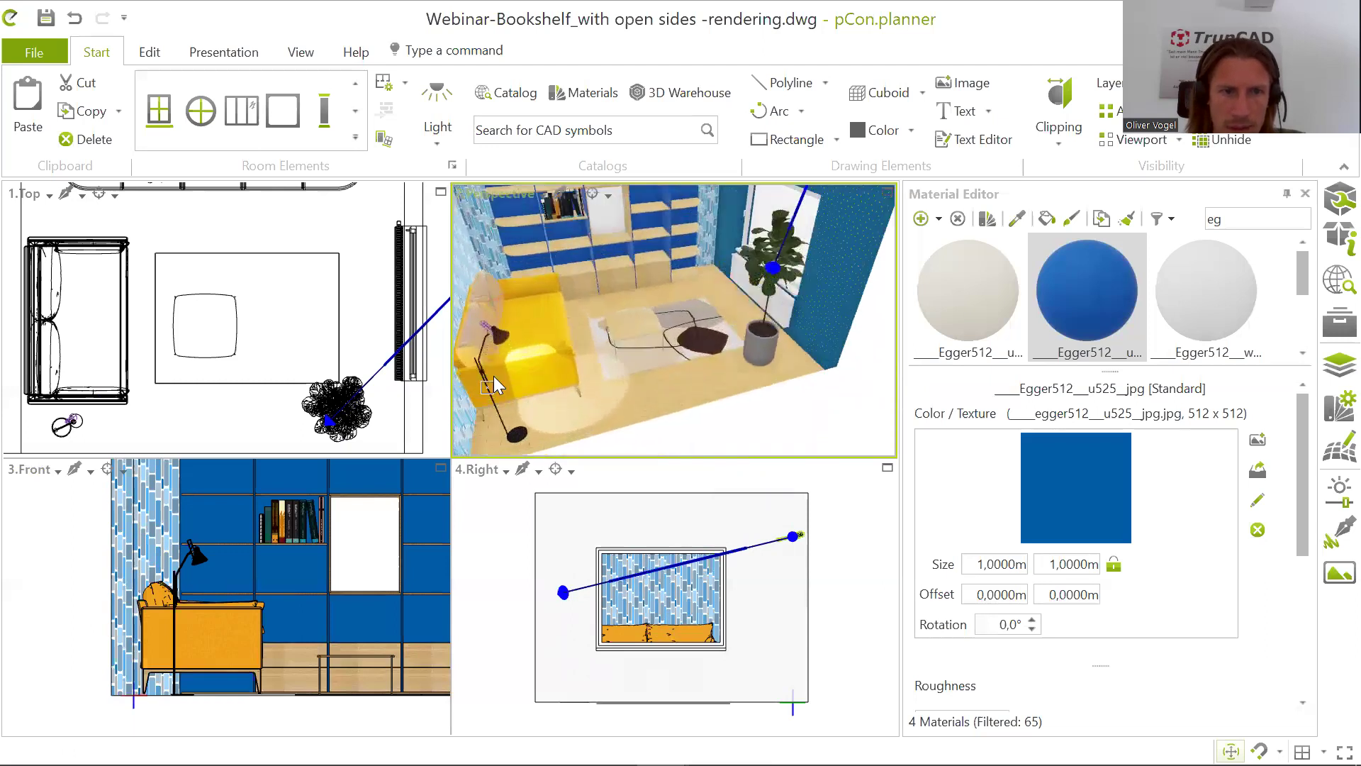
pyautogui.click(520, 348)
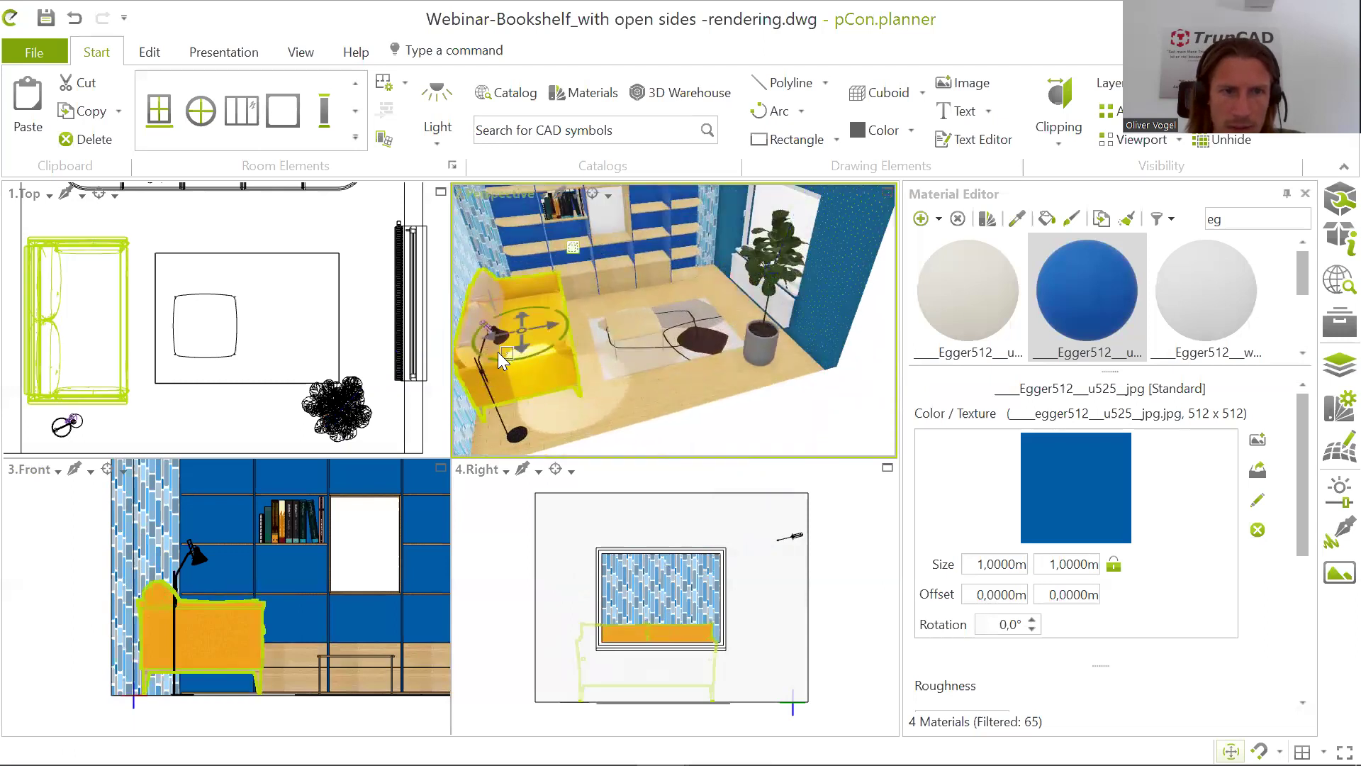
pyautogui.scroll(3, 481, 363)
pyautogui.scroll(2, 481, 363)
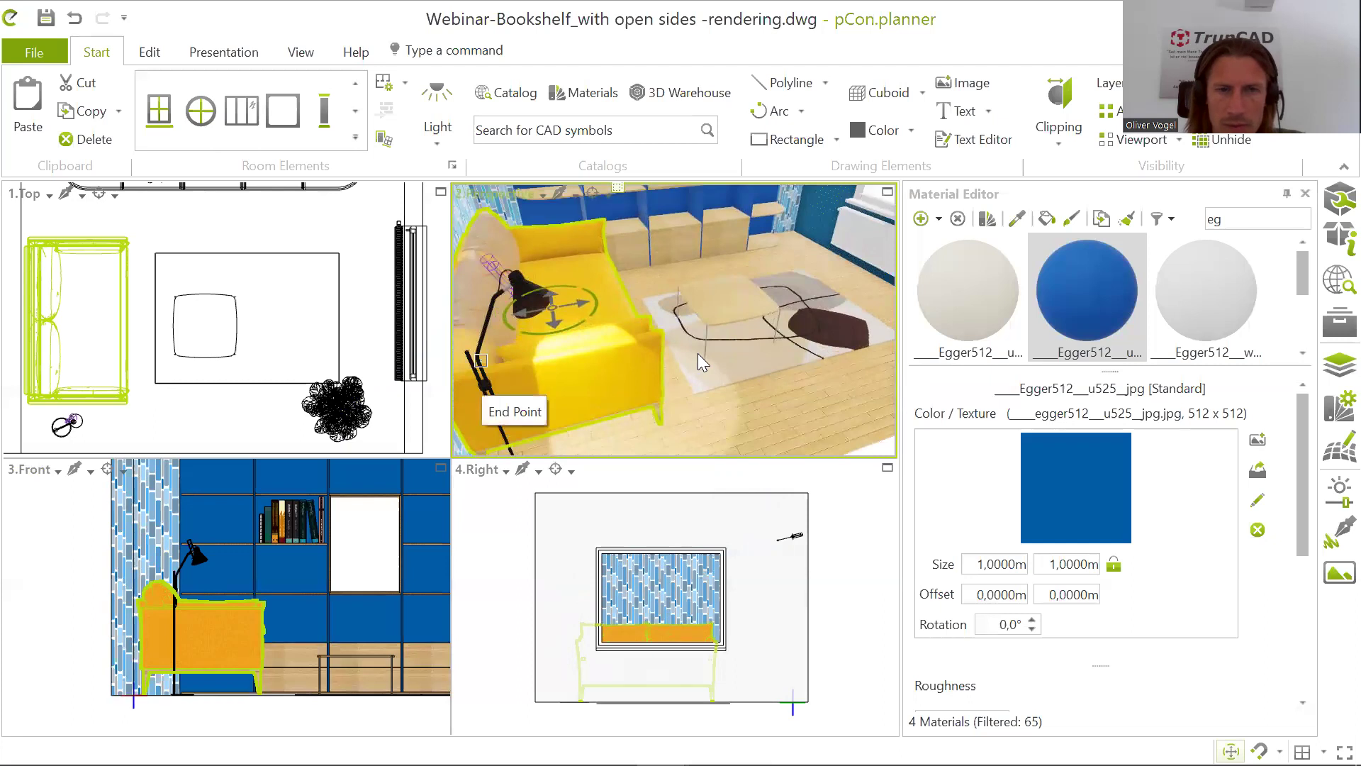
pyautogui.moveTo(720, 323); pyautogui.dragTo(695, 309, button='right')
pyautogui.moveTo(564, 295); pyautogui.dragTo(734, 250, button='right')
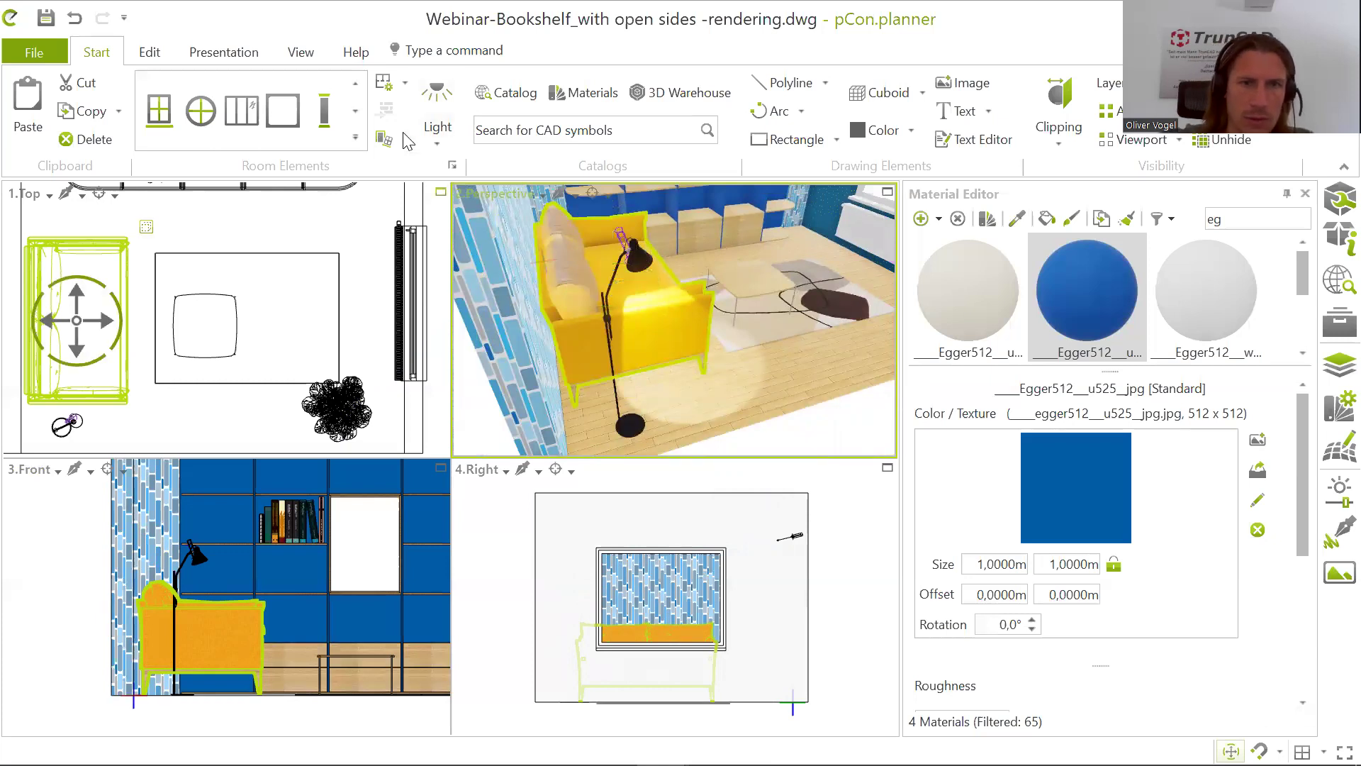
pyautogui.press('Escape')
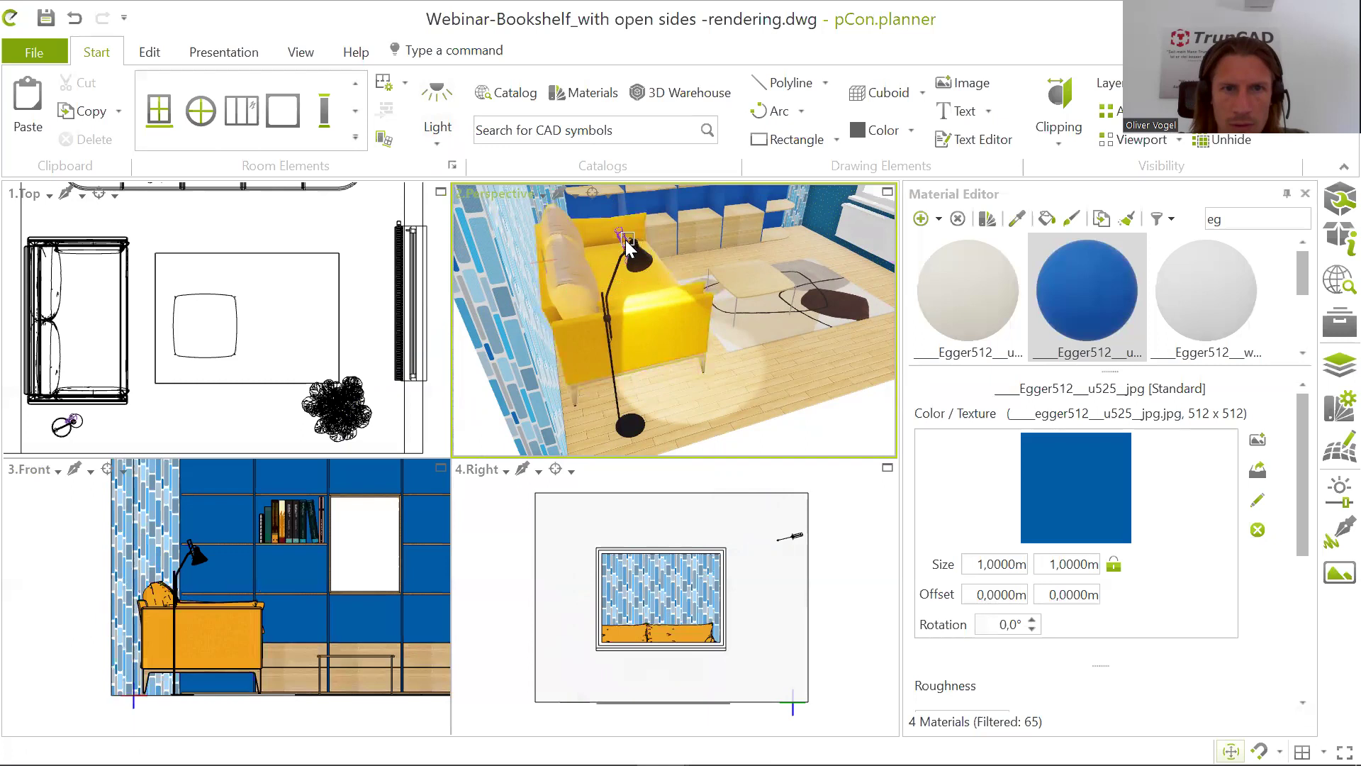
# Step: Select the spot light at the floor lamp's head and open its properties
pyautogui.scroll(4, 629, 244)
pyautogui.click(619, 244)
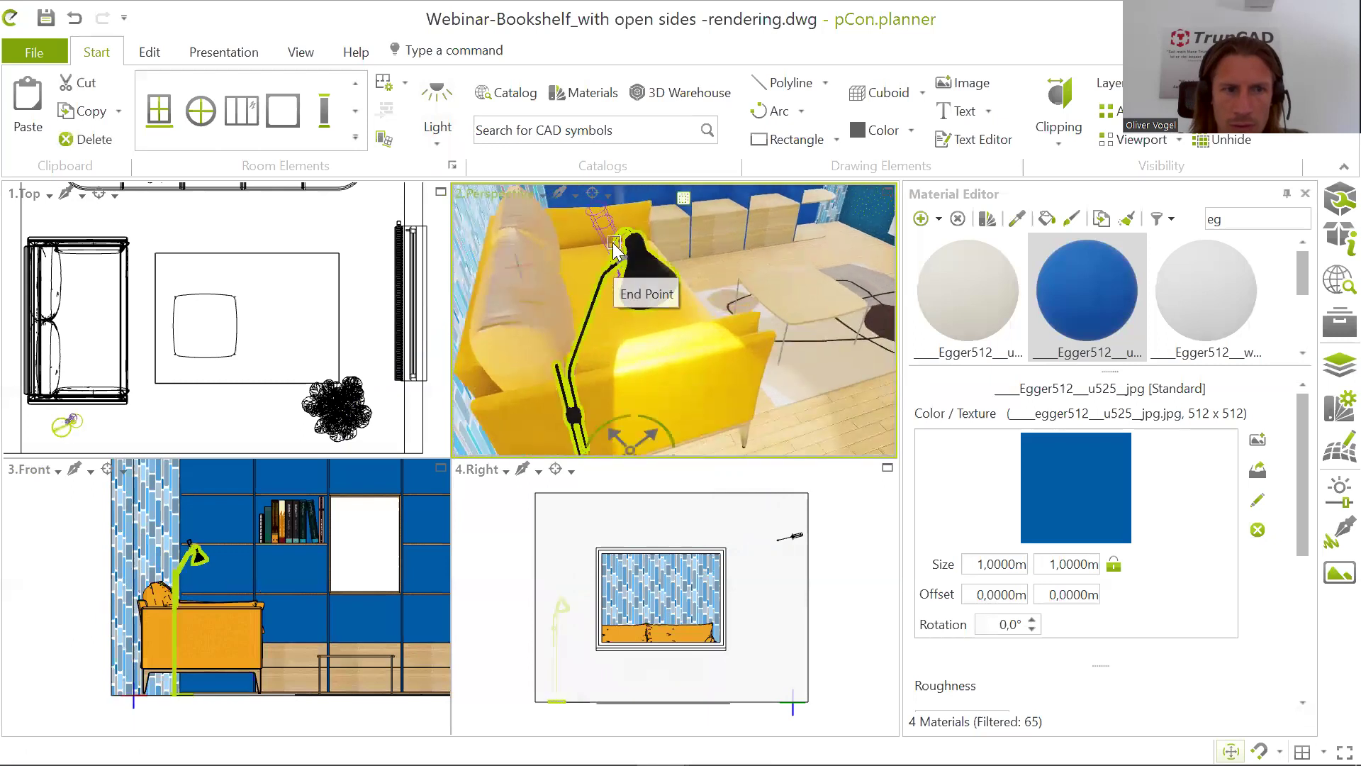
pyautogui.click(605, 234)
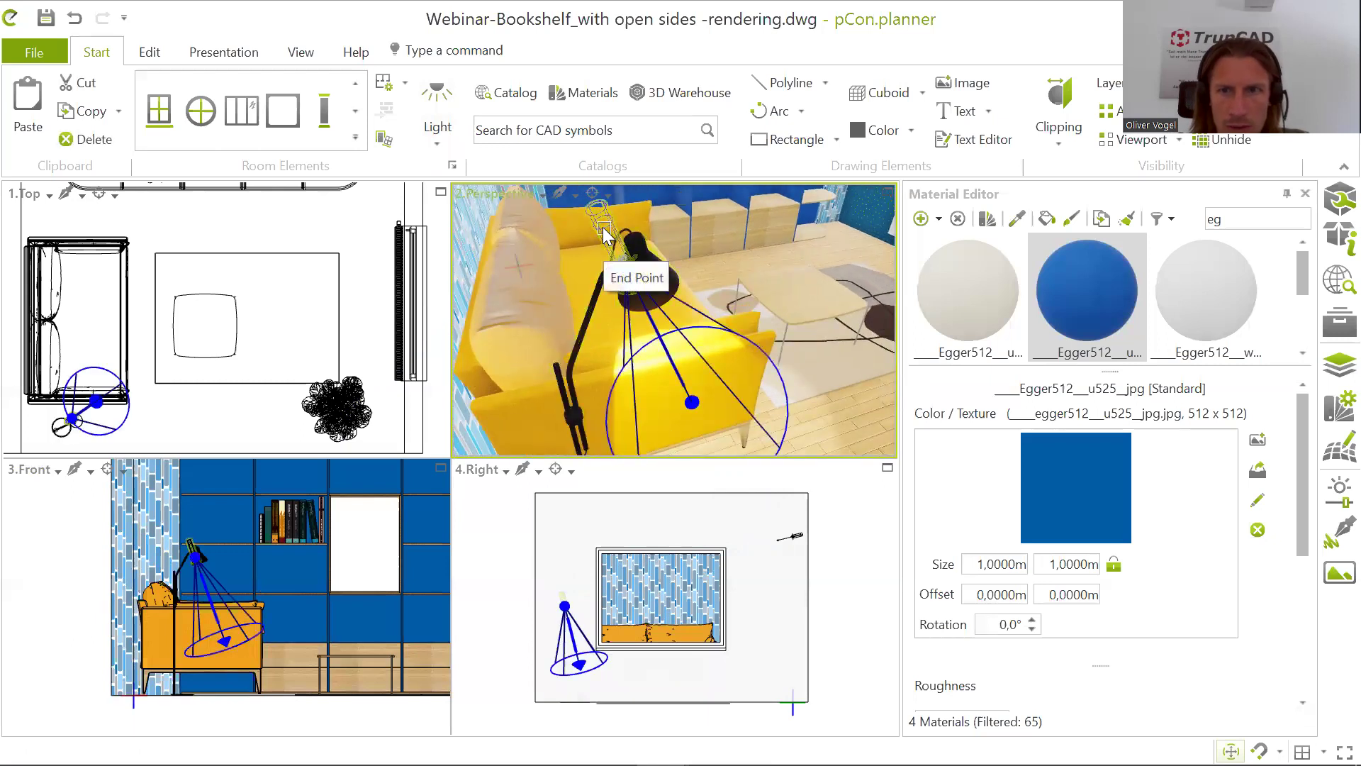
pyautogui.rightClick(605, 234)
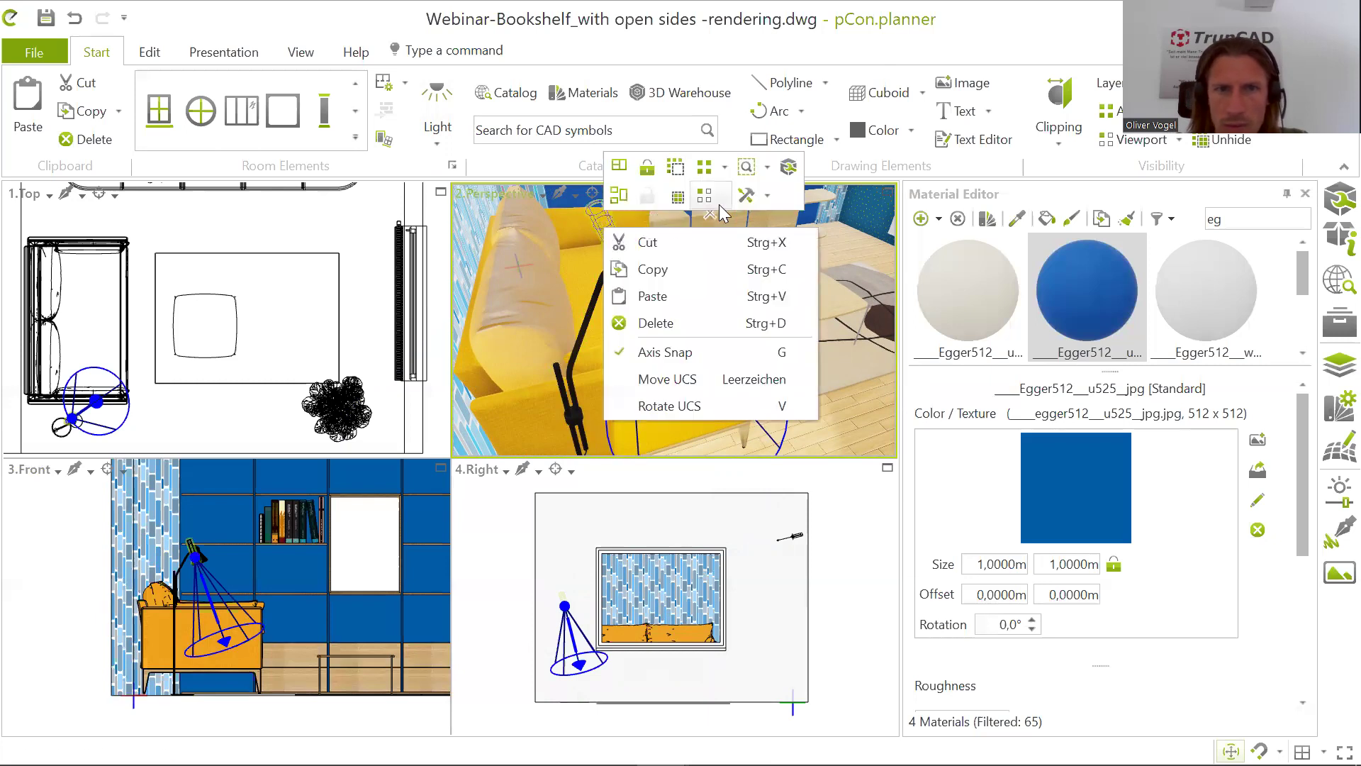
pyautogui.click(763, 197)
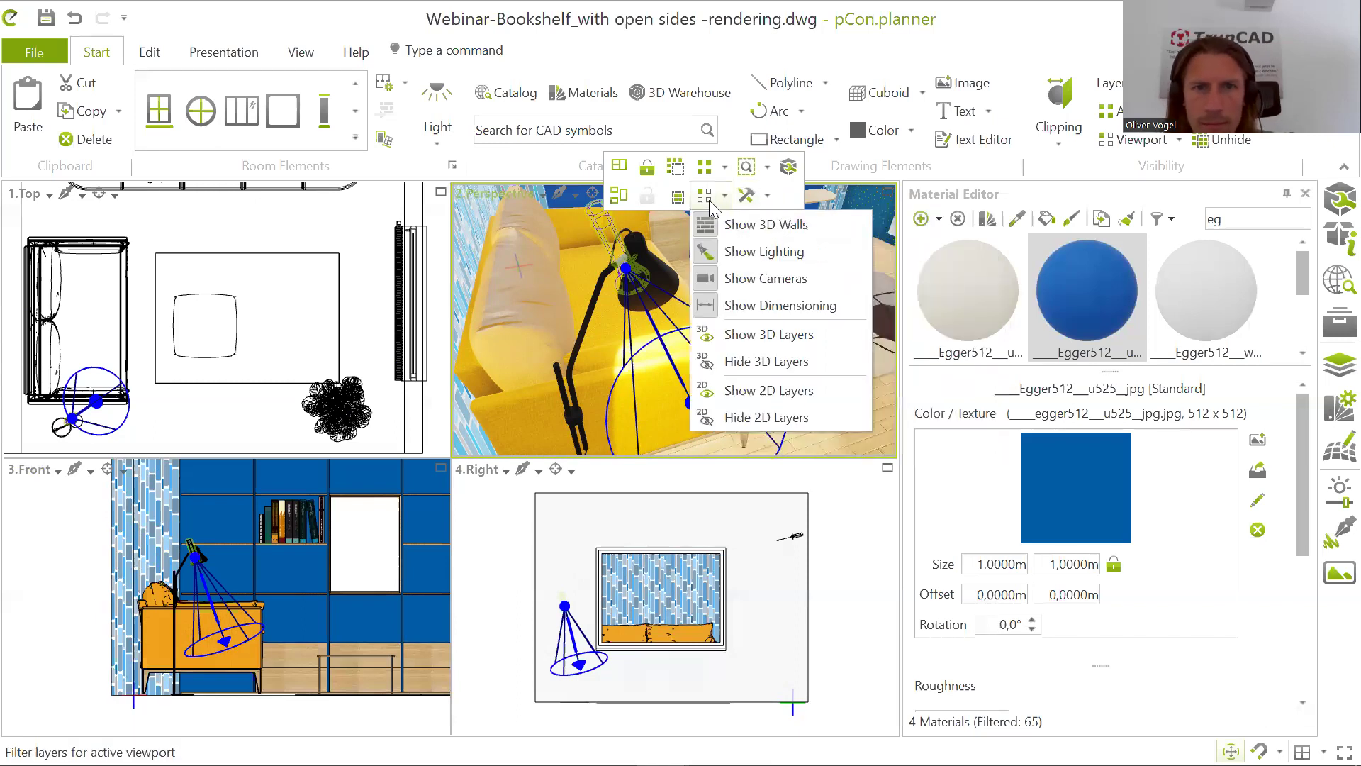
pyautogui.click(789, 166)
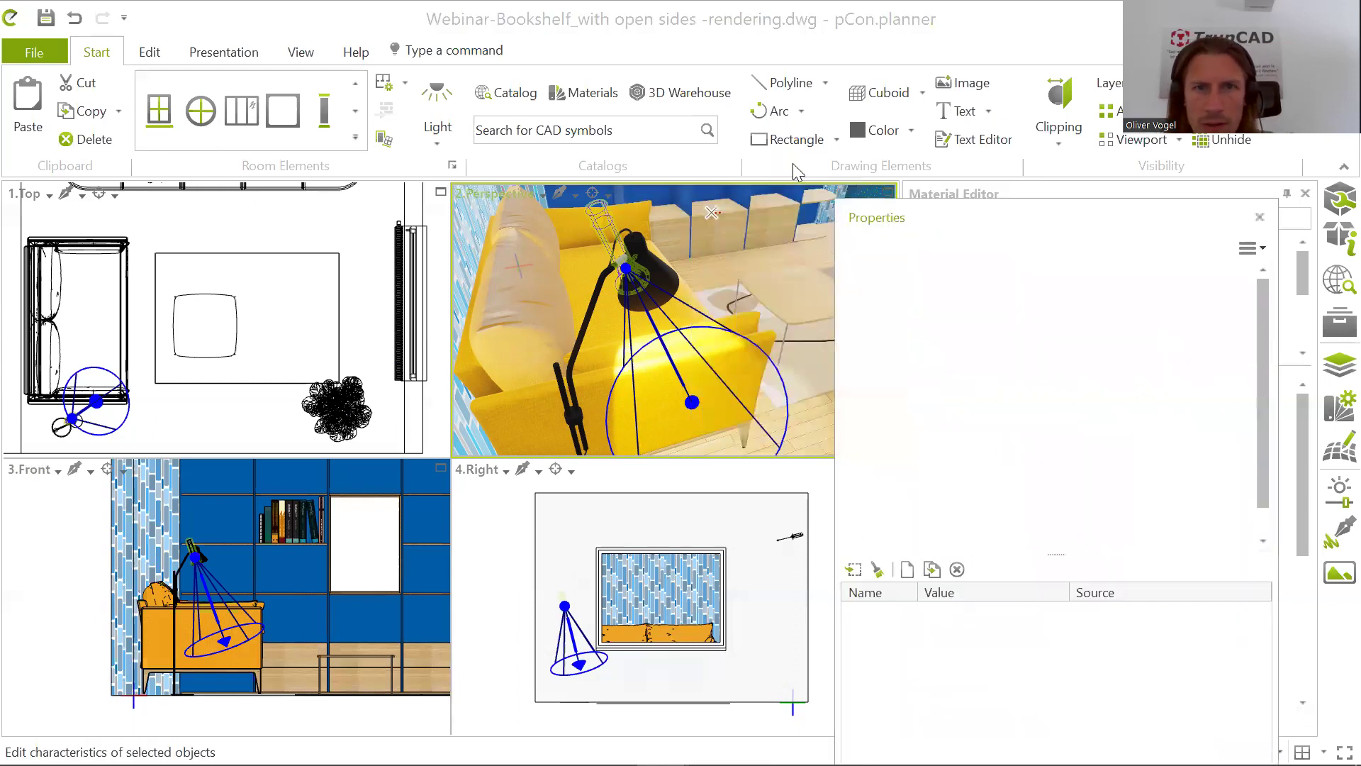
pyautogui.rightClick(615, 248)
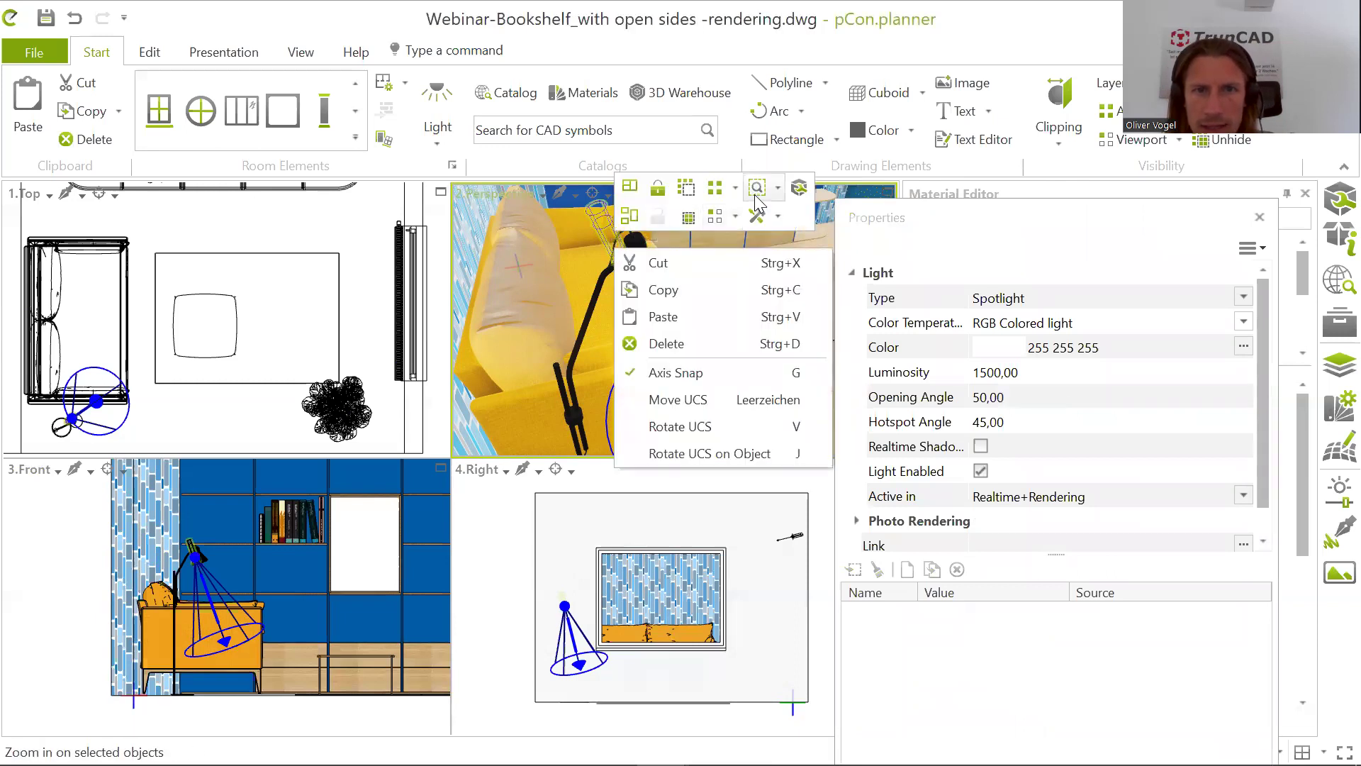
pyautogui.click(799, 190)
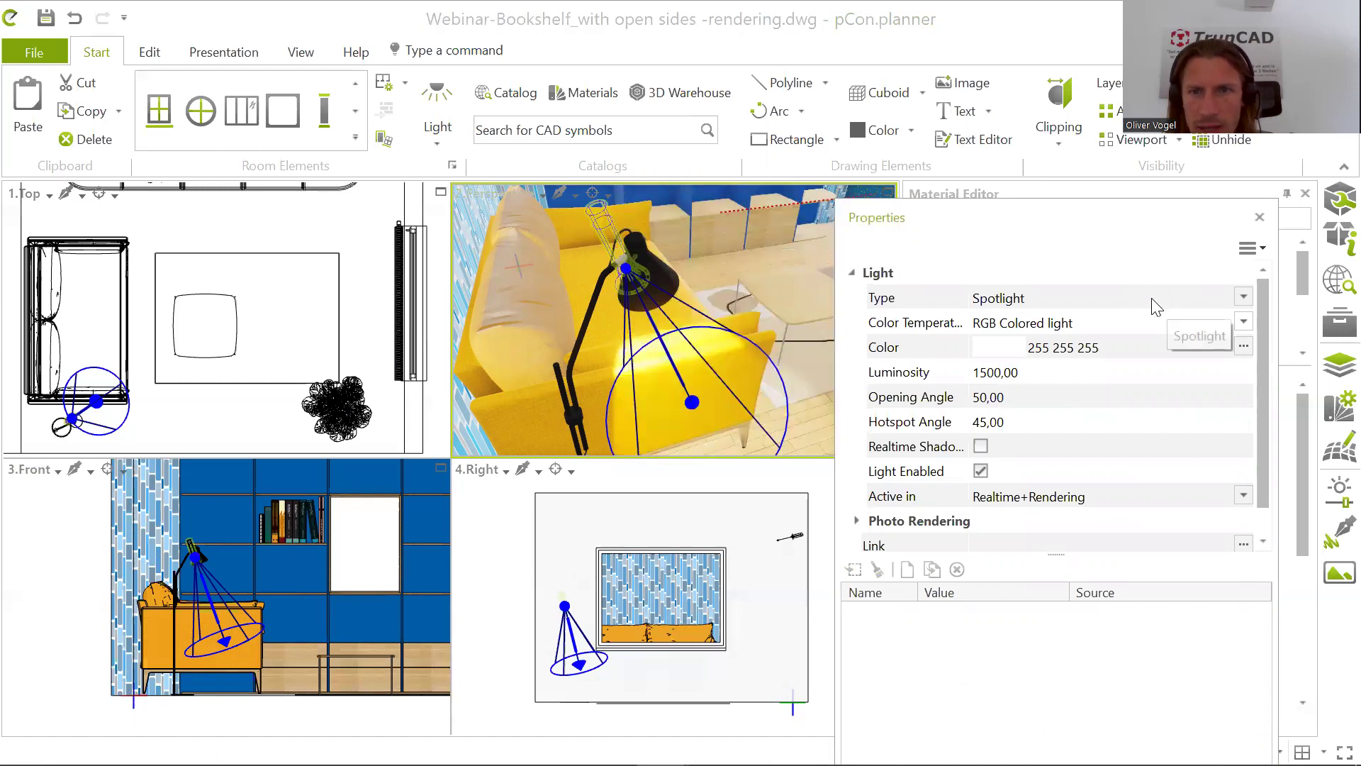
# Step: Set the spot light's color temperature to 2700K Warm White and its luminosity to 300
pyautogui.click(1245, 297)
pyautogui.click(1247, 295)
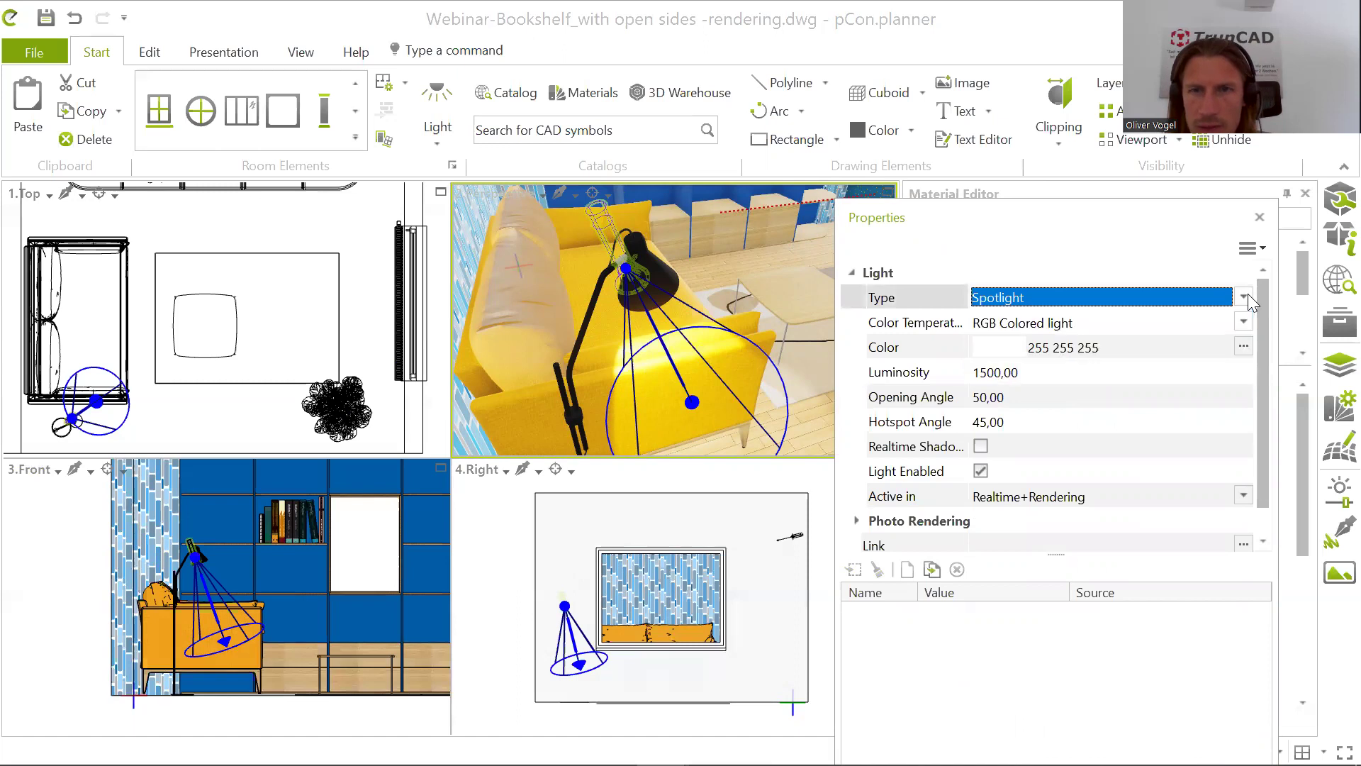
pyautogui.click(1242, 323)
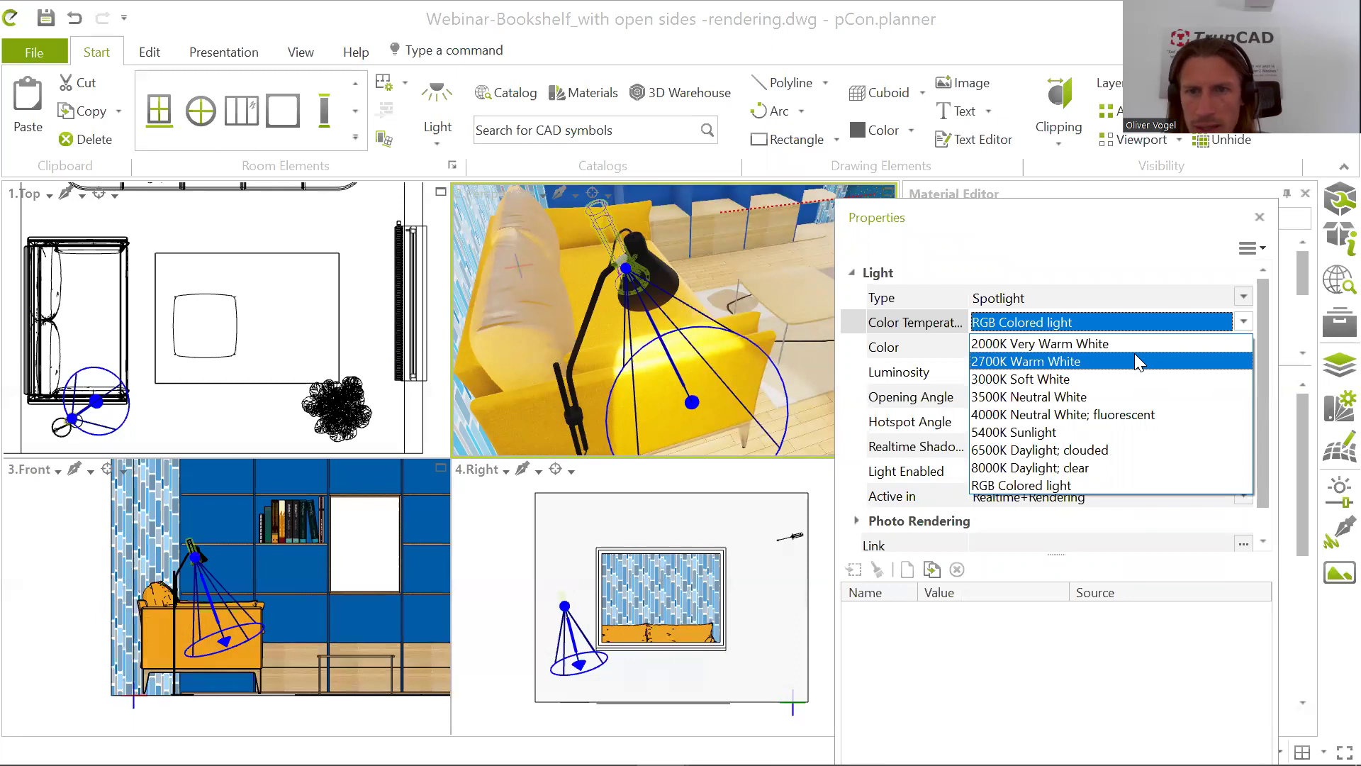
pyautogui.click(1135, 361)
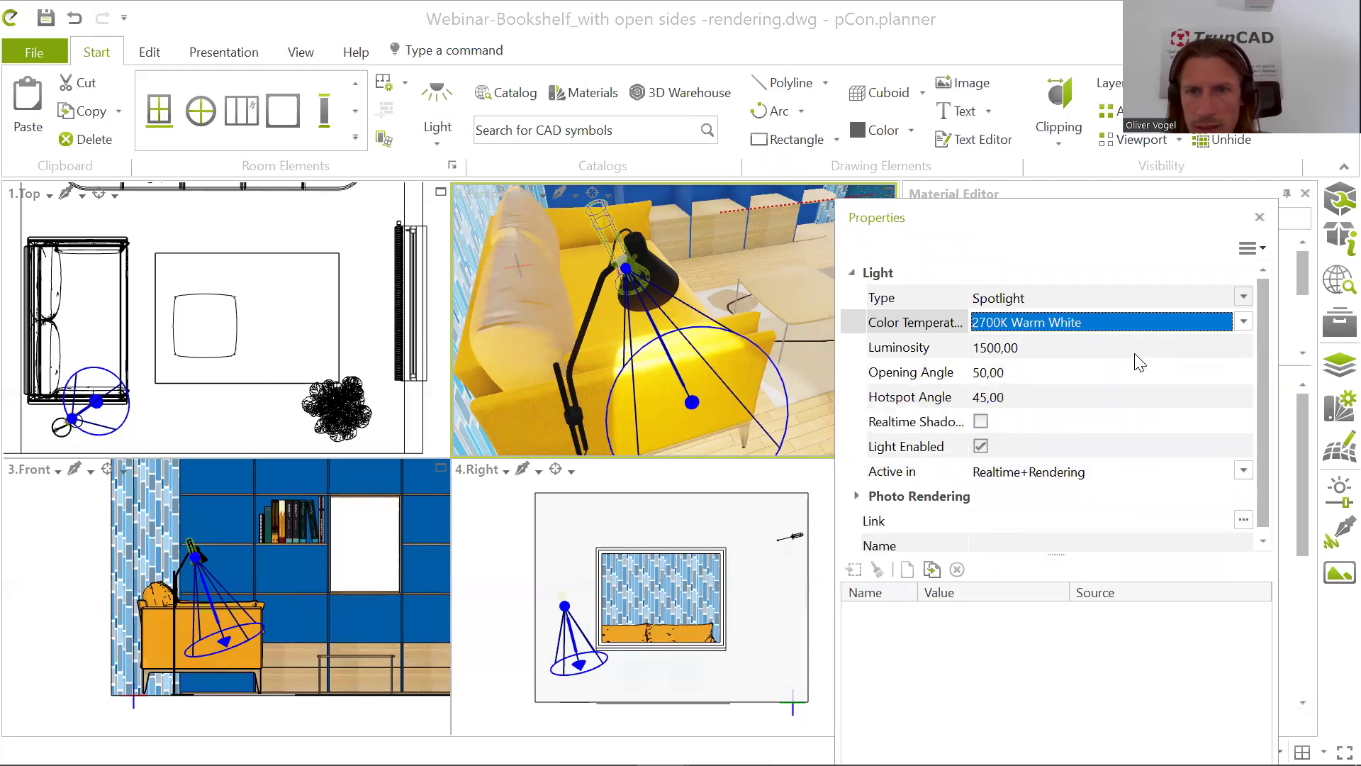
pyautogui.click(995, 347)
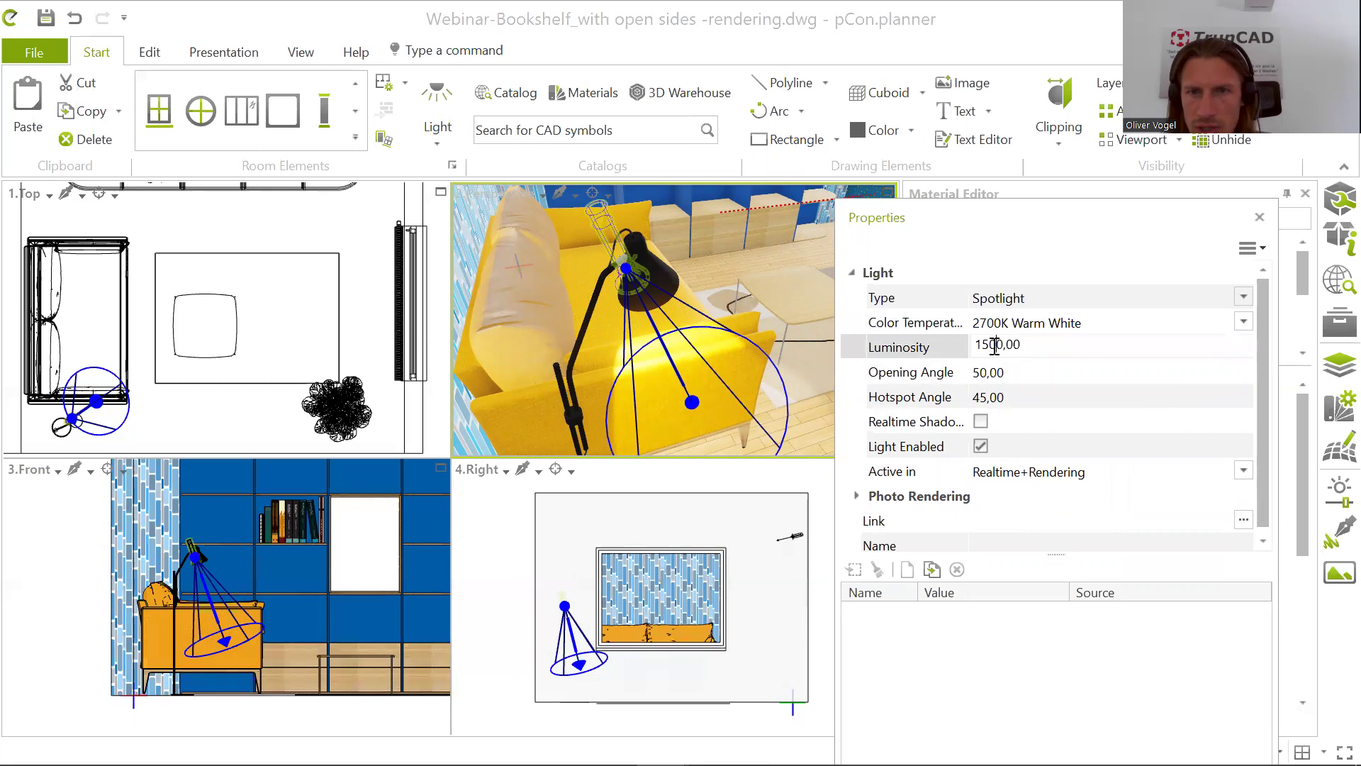
pyautogui.write('30')
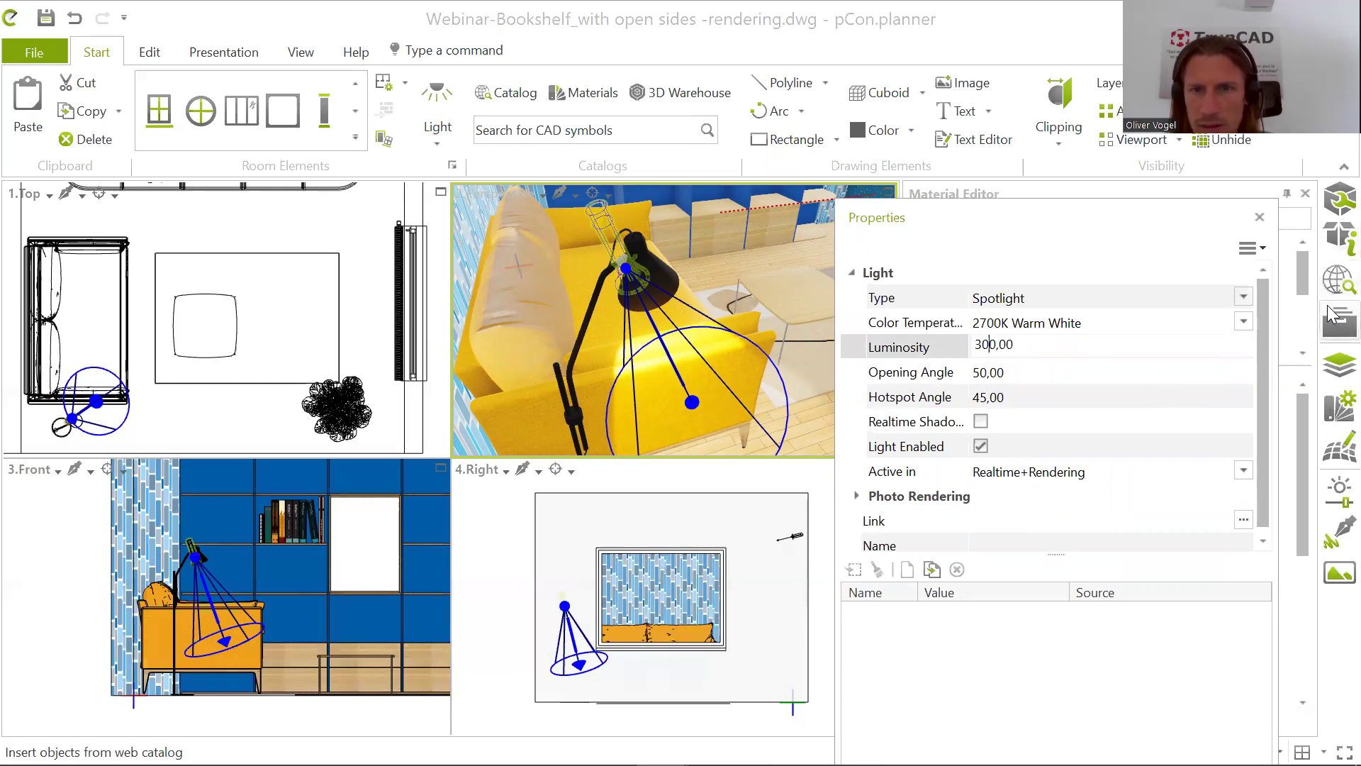
pyautogui.click(1005, 374)
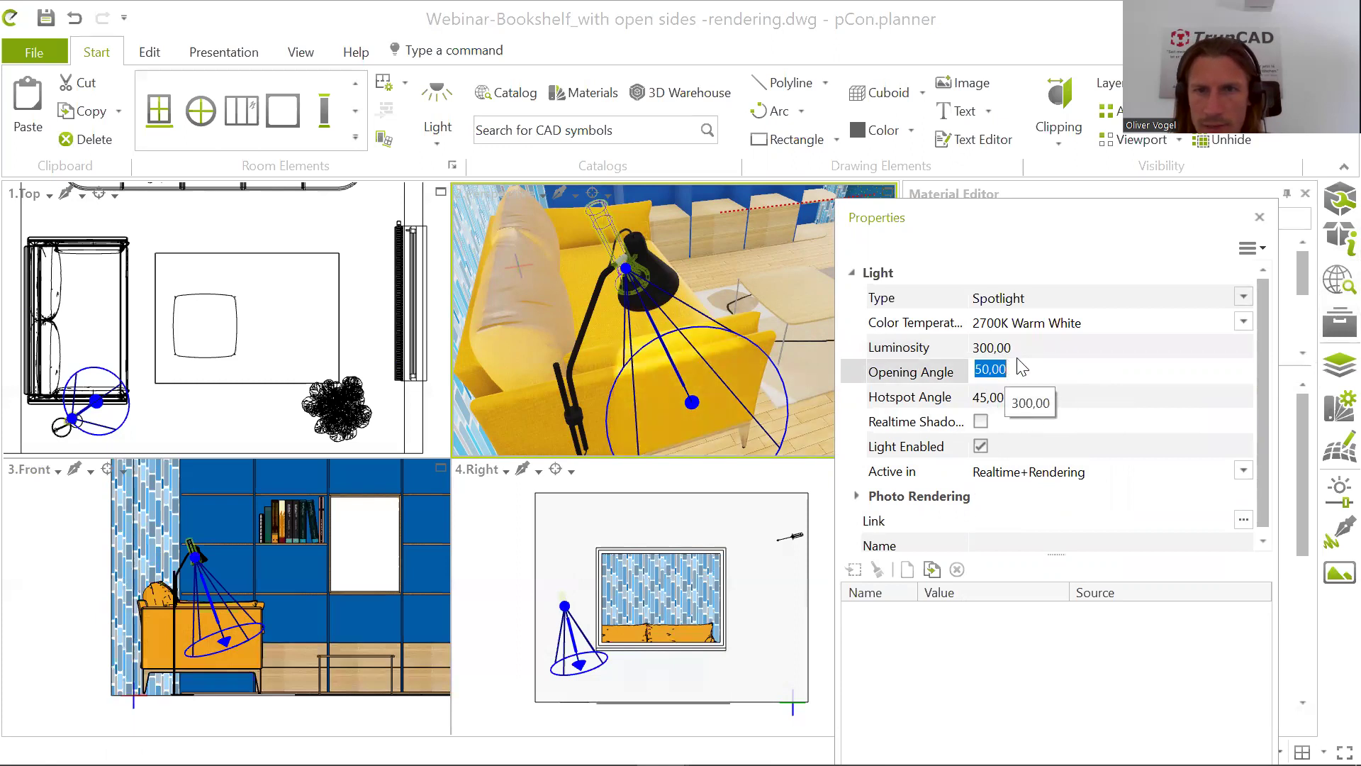
# Step: Select the directional light outside the window wall and set its color temperature to 3000K Soft White
pyautogui.moveTo(978, 234); pyautogui.dragTo(960, 278)
pyautogui.scroll(-5, 810, 213)
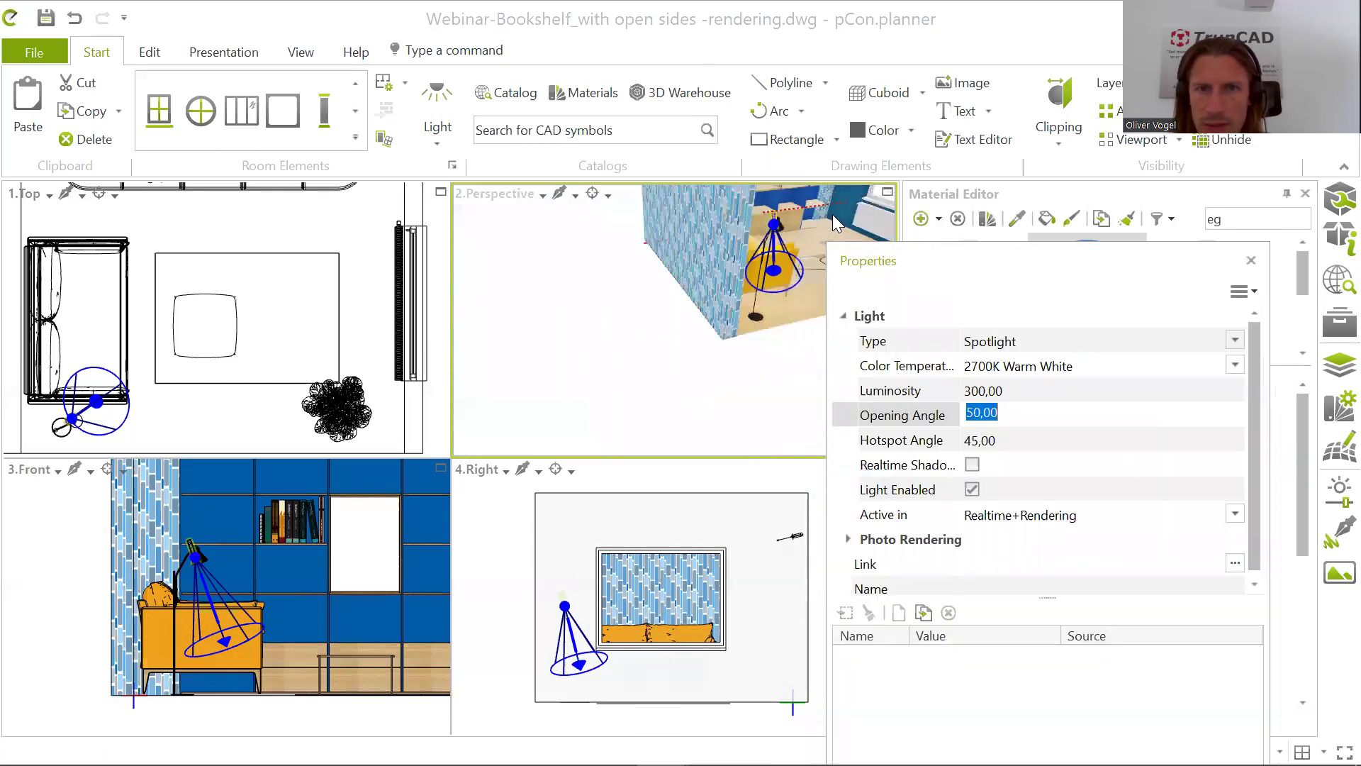
pyautogui.scroll(5, 631, 273)
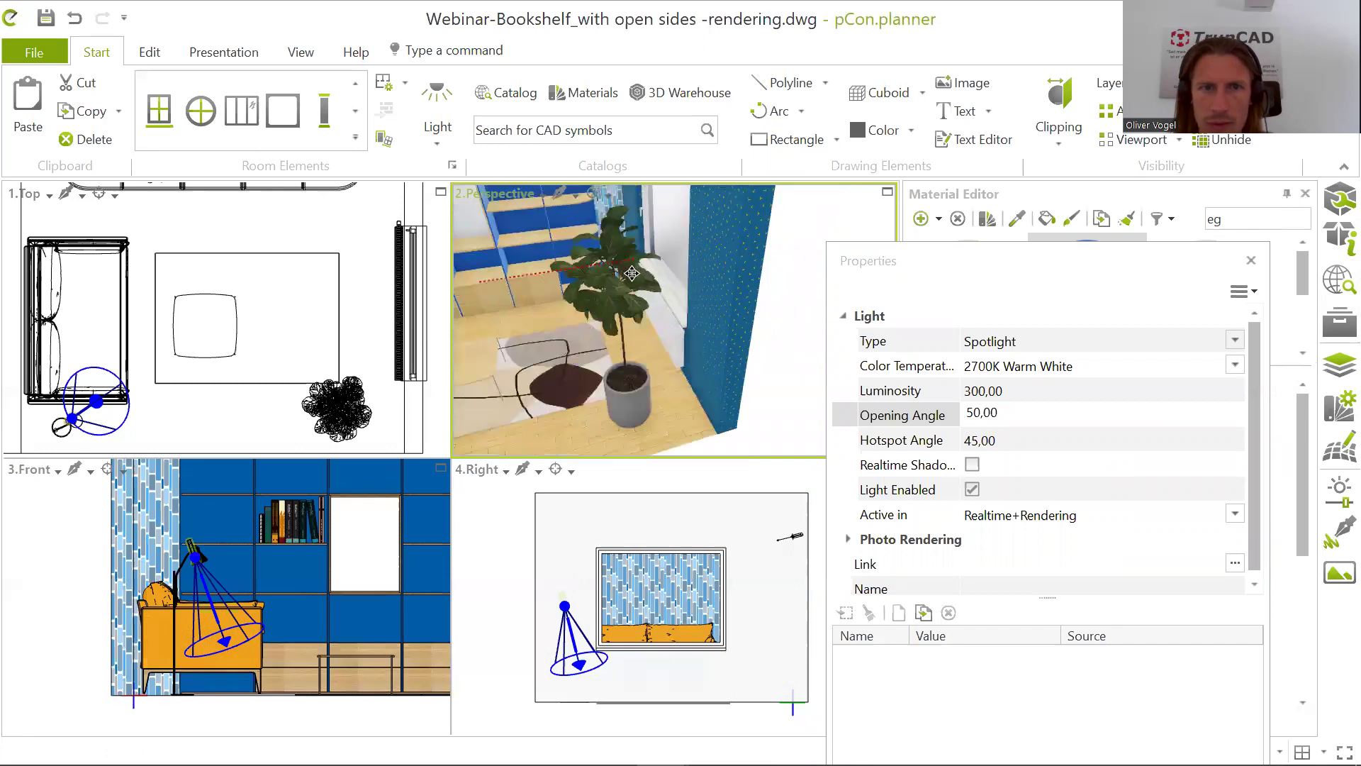
pyautogui.scroll(2, 632, 273)
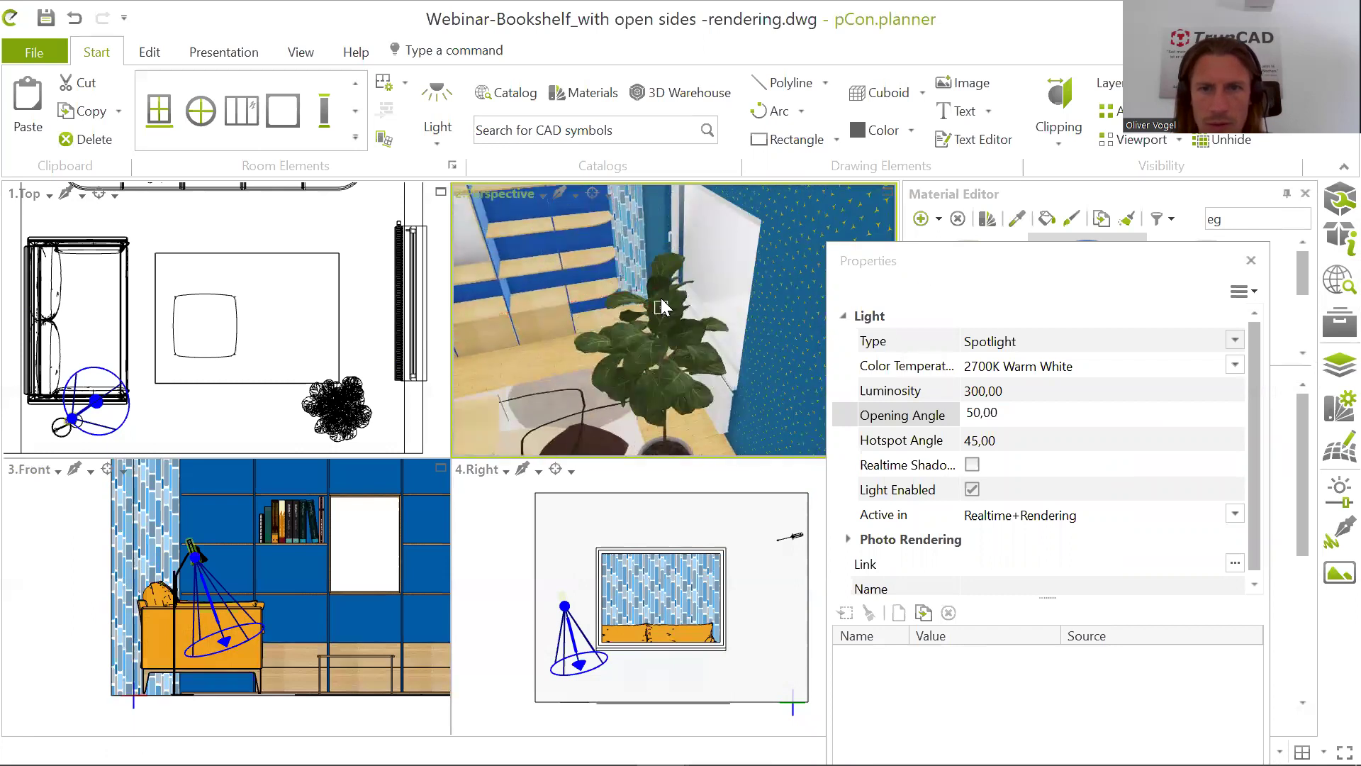
pyautogui.scroll(-3, 661, 306)
pyautogui.moveTo(665, 316)
pyautogui.mouseDown(button='middle')
pyautogui.moveTo(720, 322)
pyautogui.moveTo(646, 310)
pyautogui.mouseUp(button='middle')
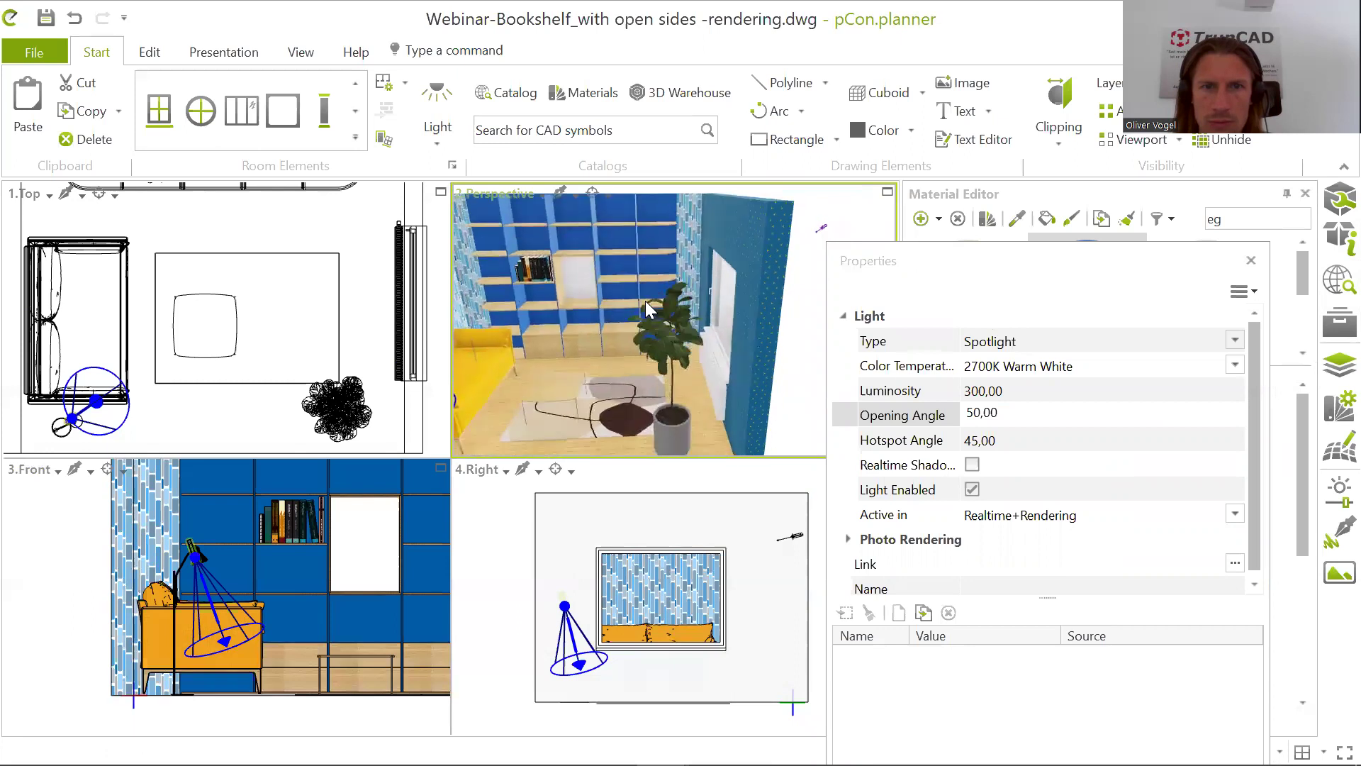
pyautogui.click(825, 228)
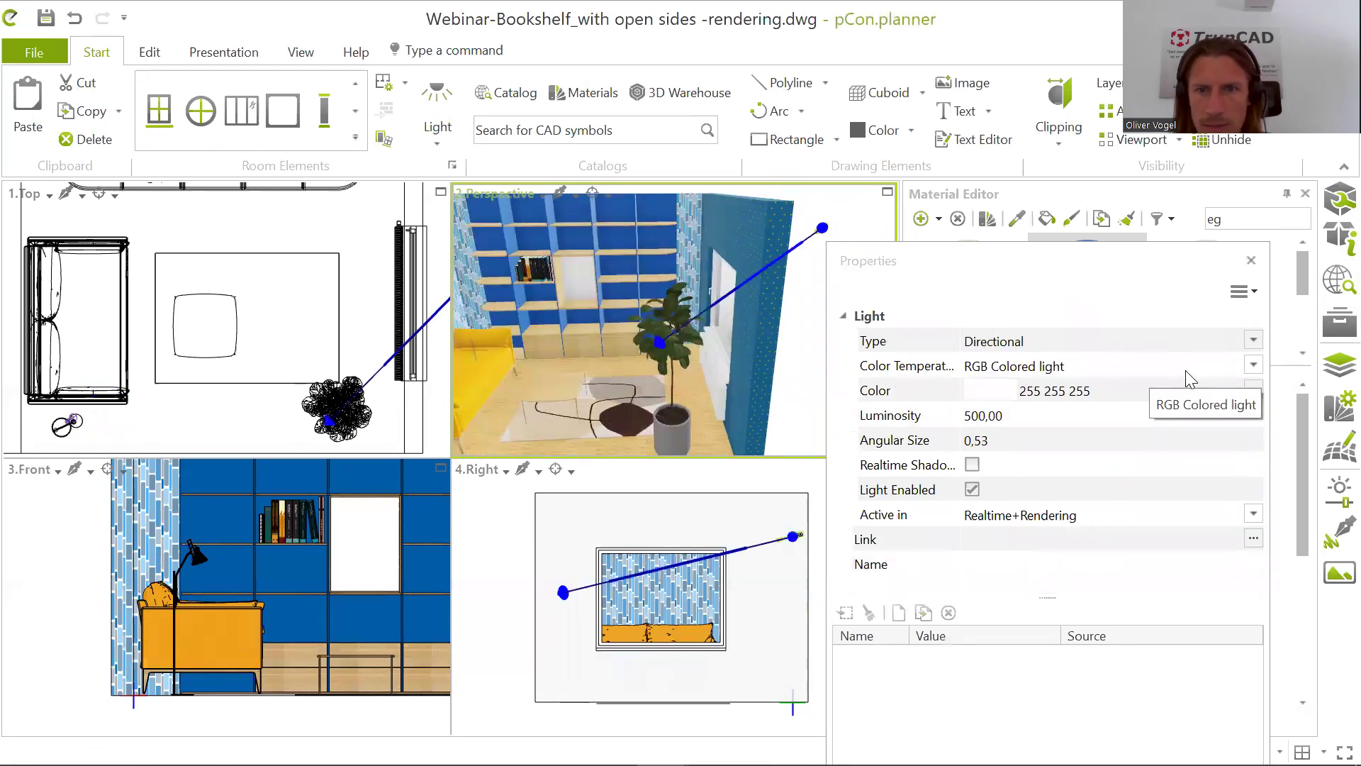
pyautogui.click(1253, 342)
pyautogui.click(1253, 347)
pyautogui.click(1253, 366)
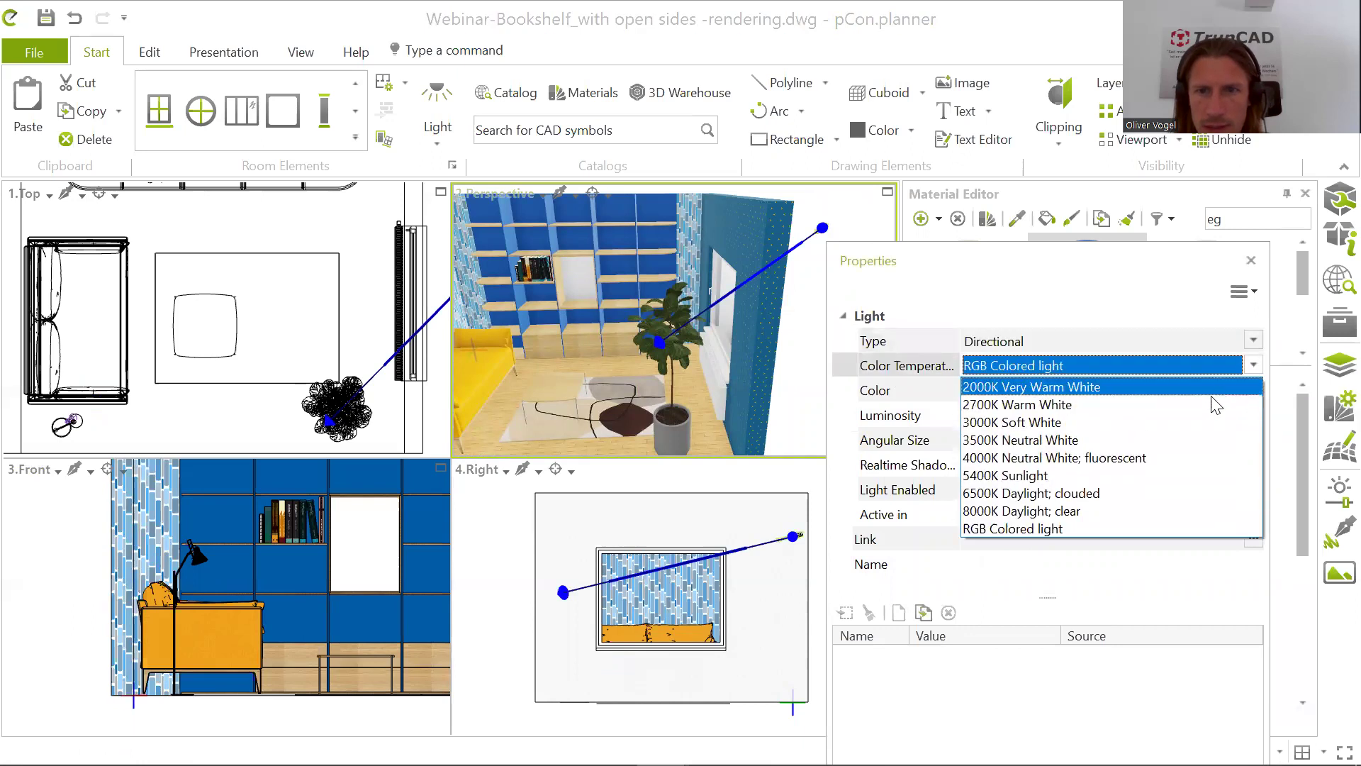
pyautogui.click(1207, 422)
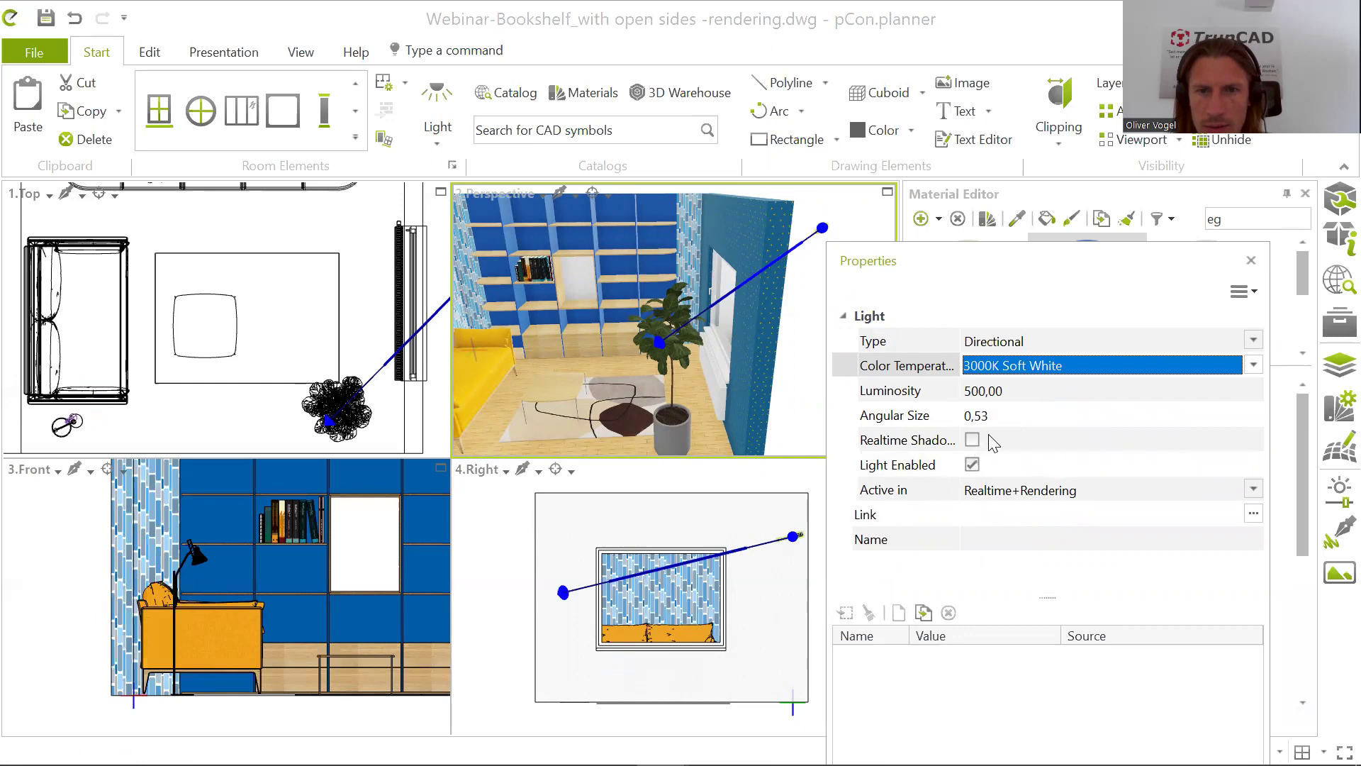
# Step: Re-aim the directional light steeply downward through the window, moving its target close to the floor beside the ficus
pyautogui.click(562, 592)
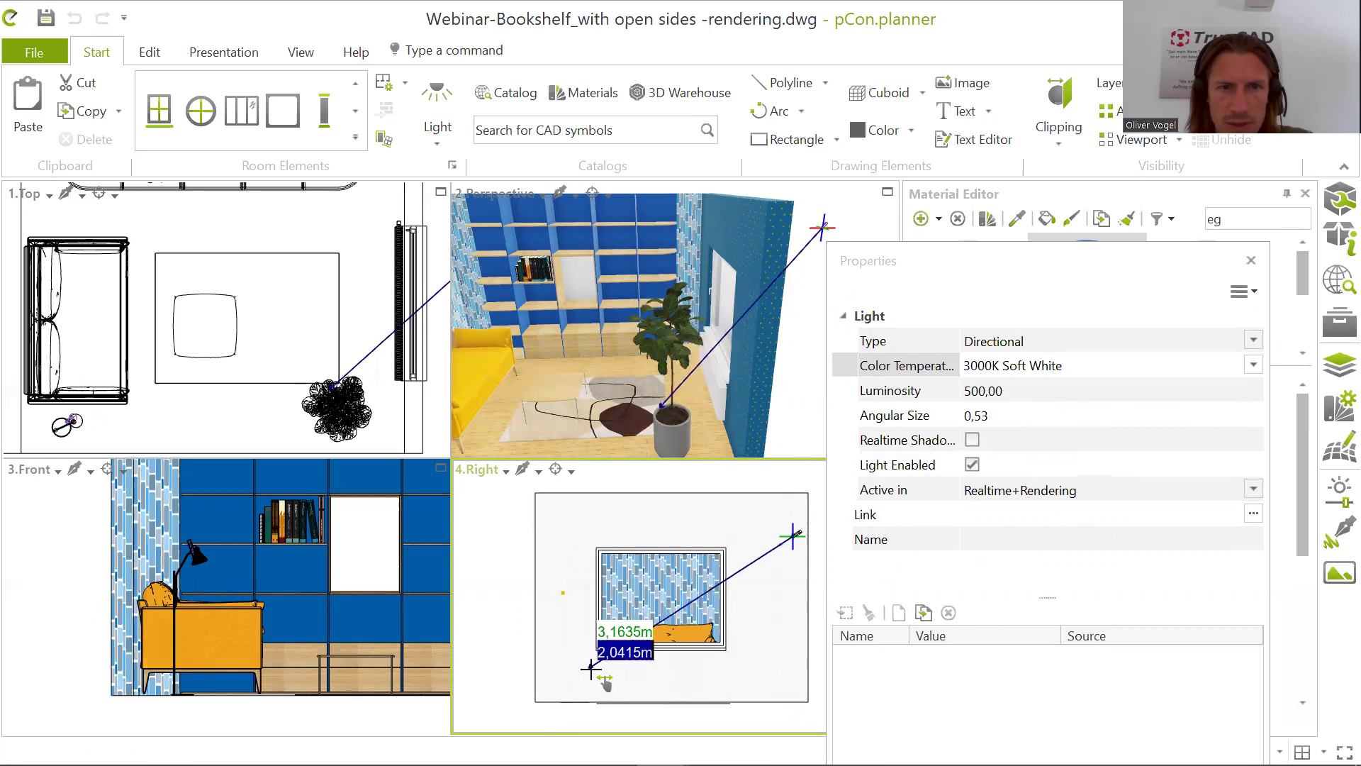
pyautogui.click(601, 655)
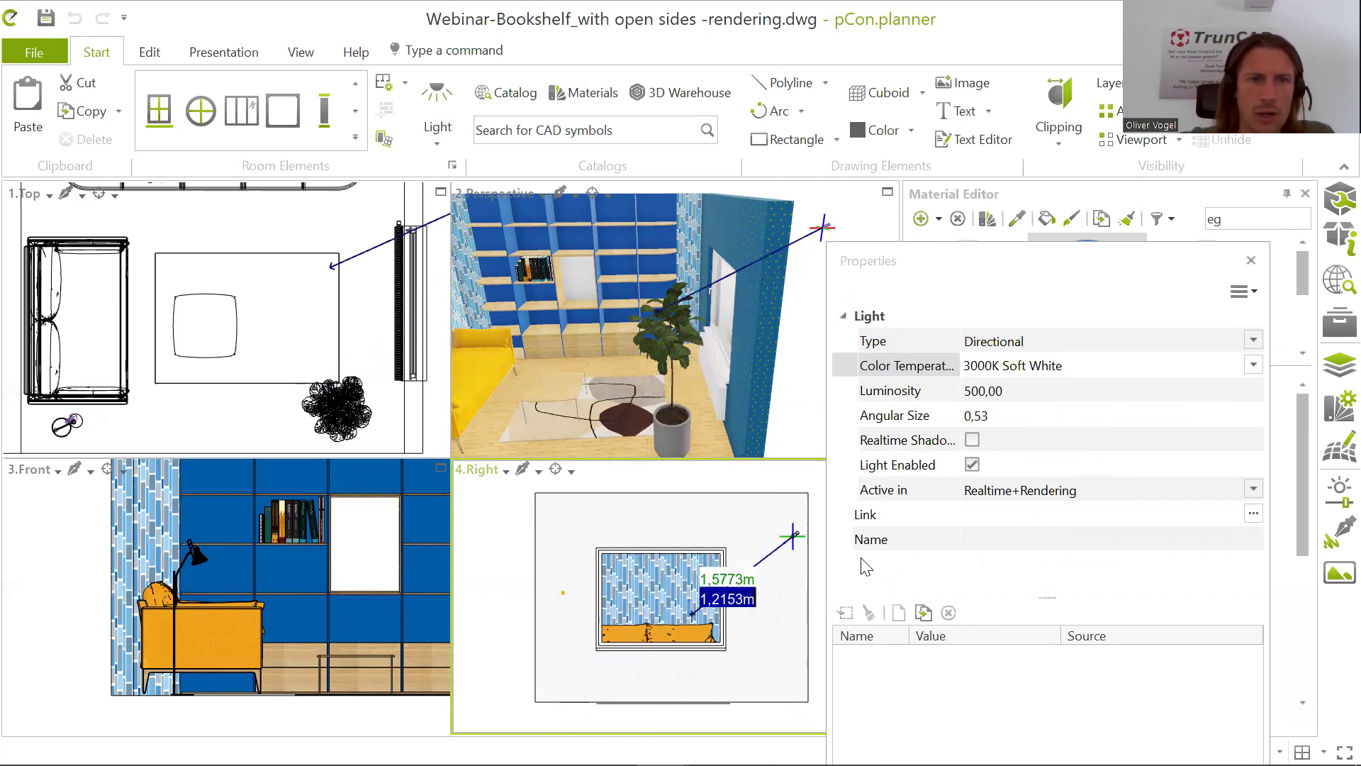
pyautogui.click(619, 677)
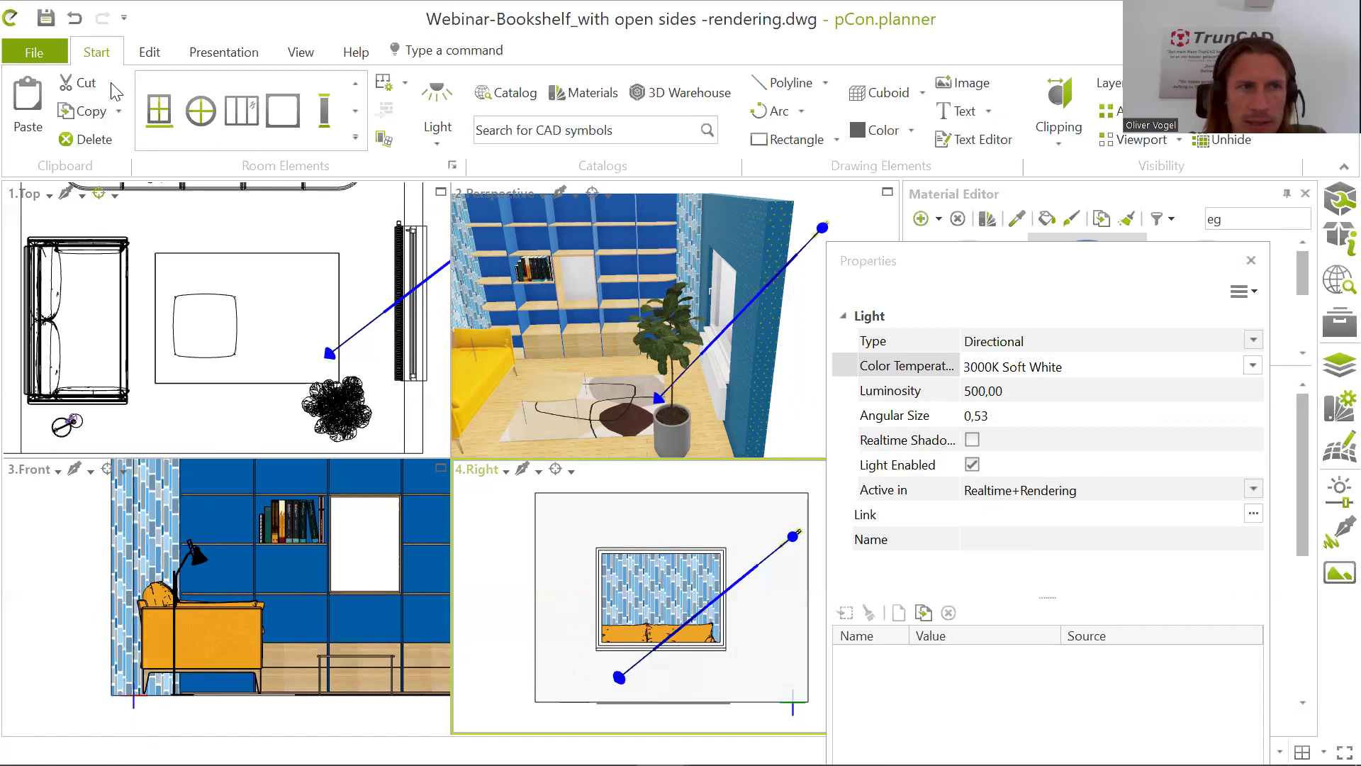
# Step: Save the drawing under the new name "Webinar-Bookshelf_with open sides -rendering2.dwg" in the TrunCAD_Projekte folder
pyautogui.click(35, 54)
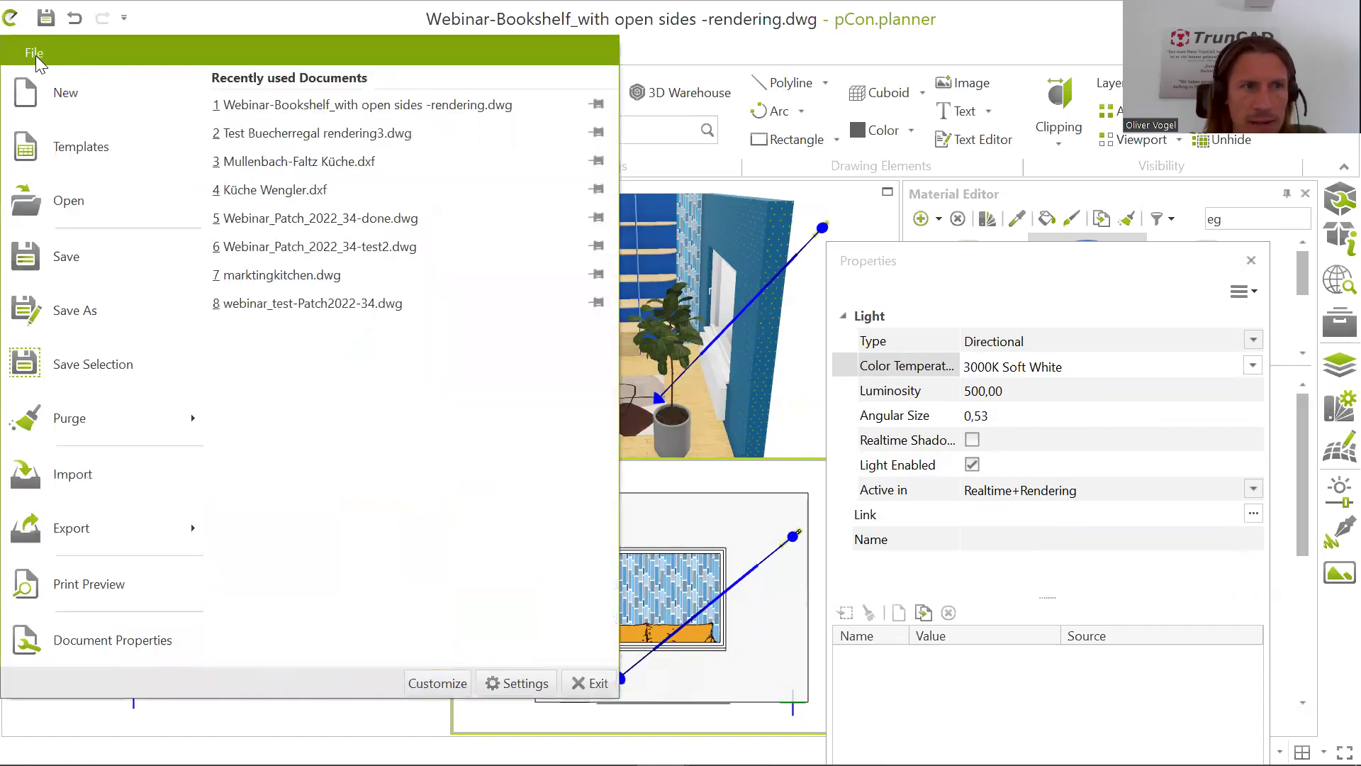
pyautogui.click(73, 330)
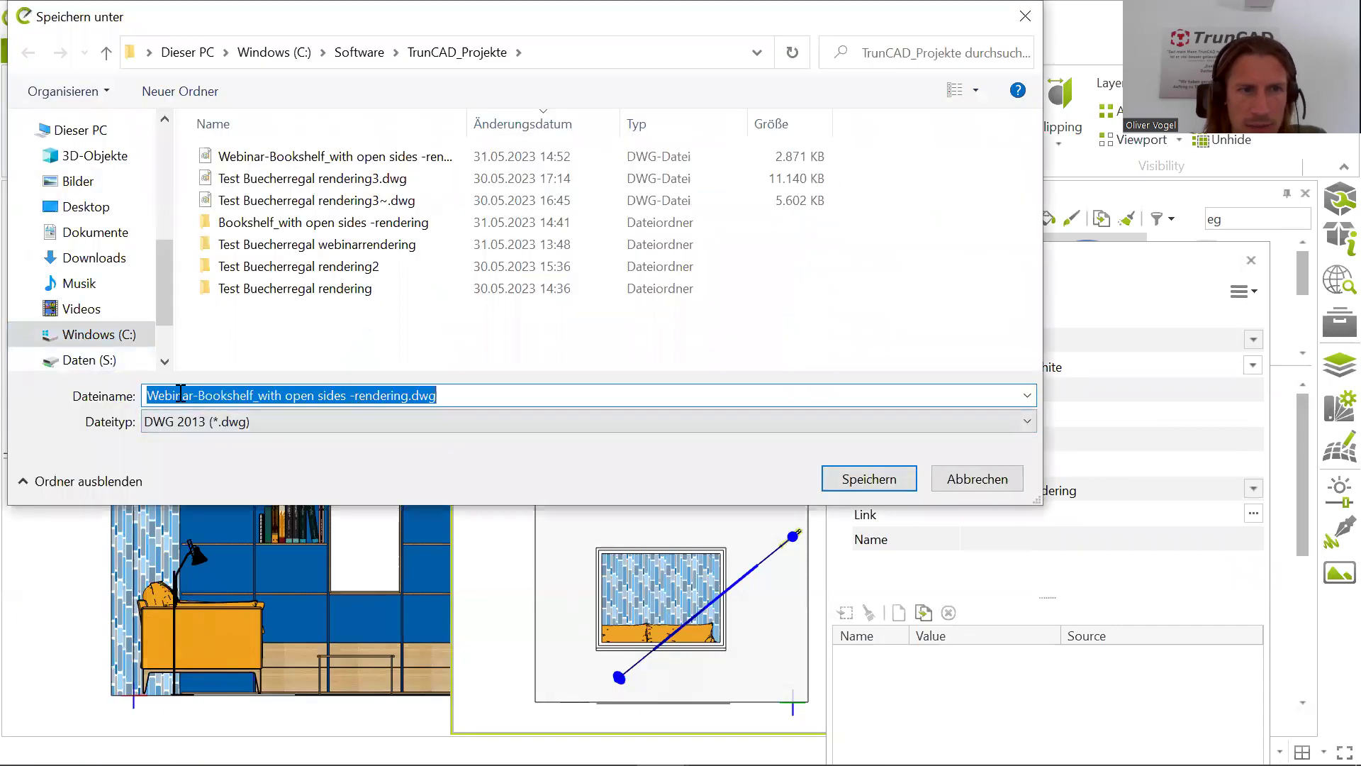
pyautogui.click(407, 394)
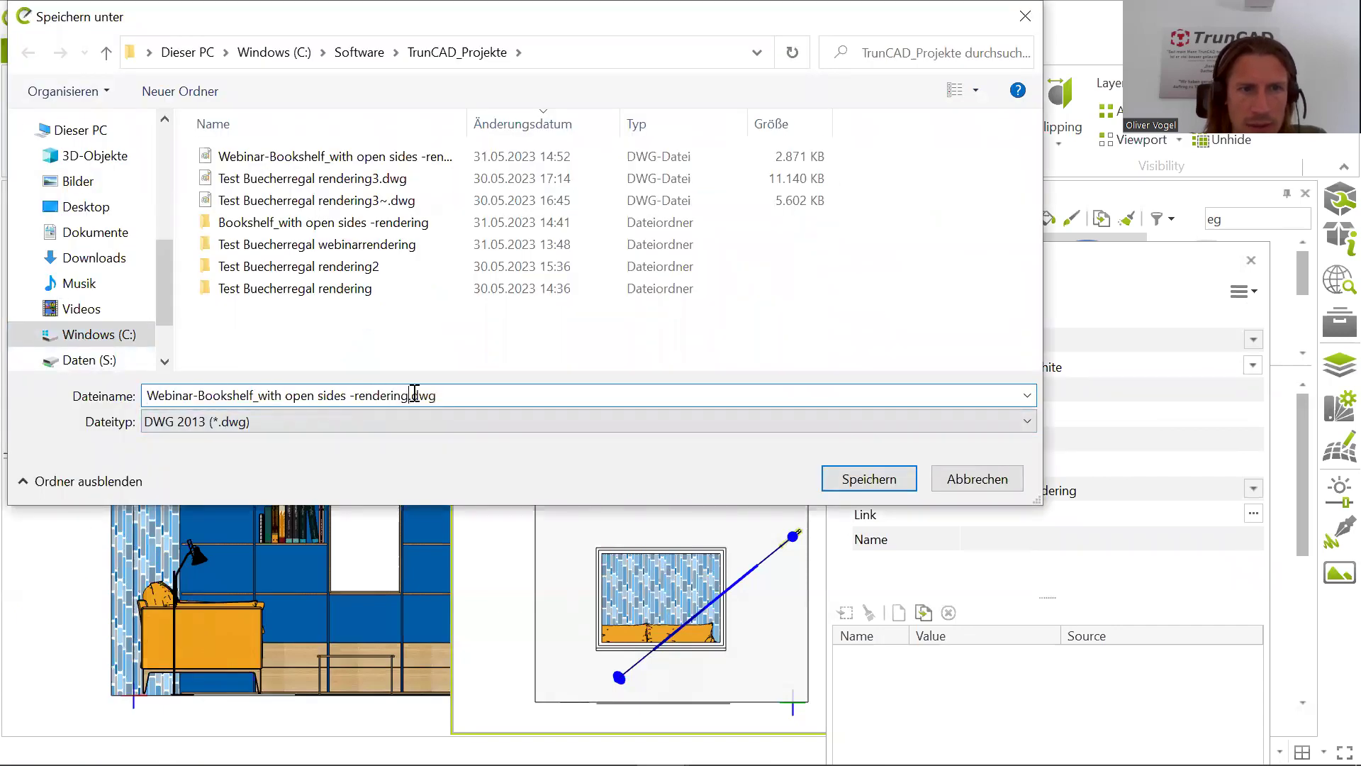
pyautogui.write('2')
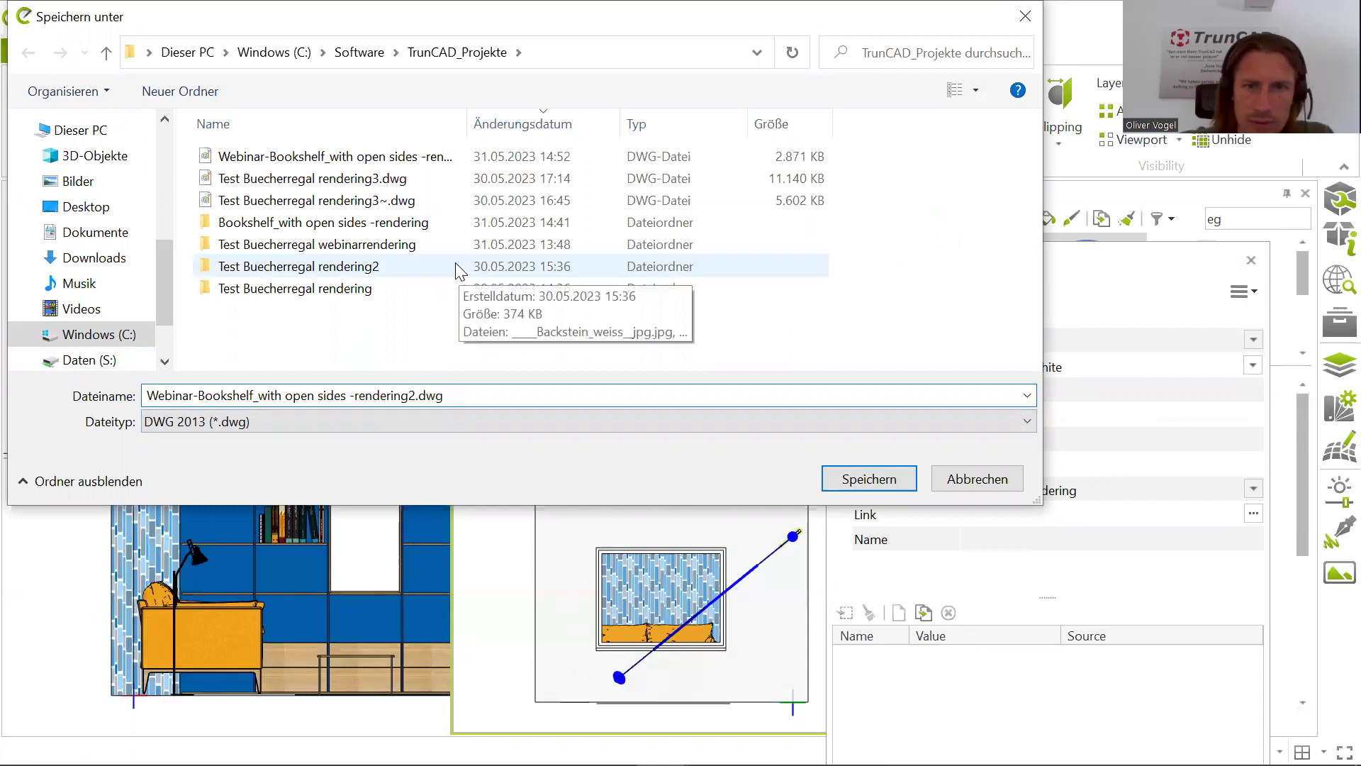
pyautogui.click(870, 479)
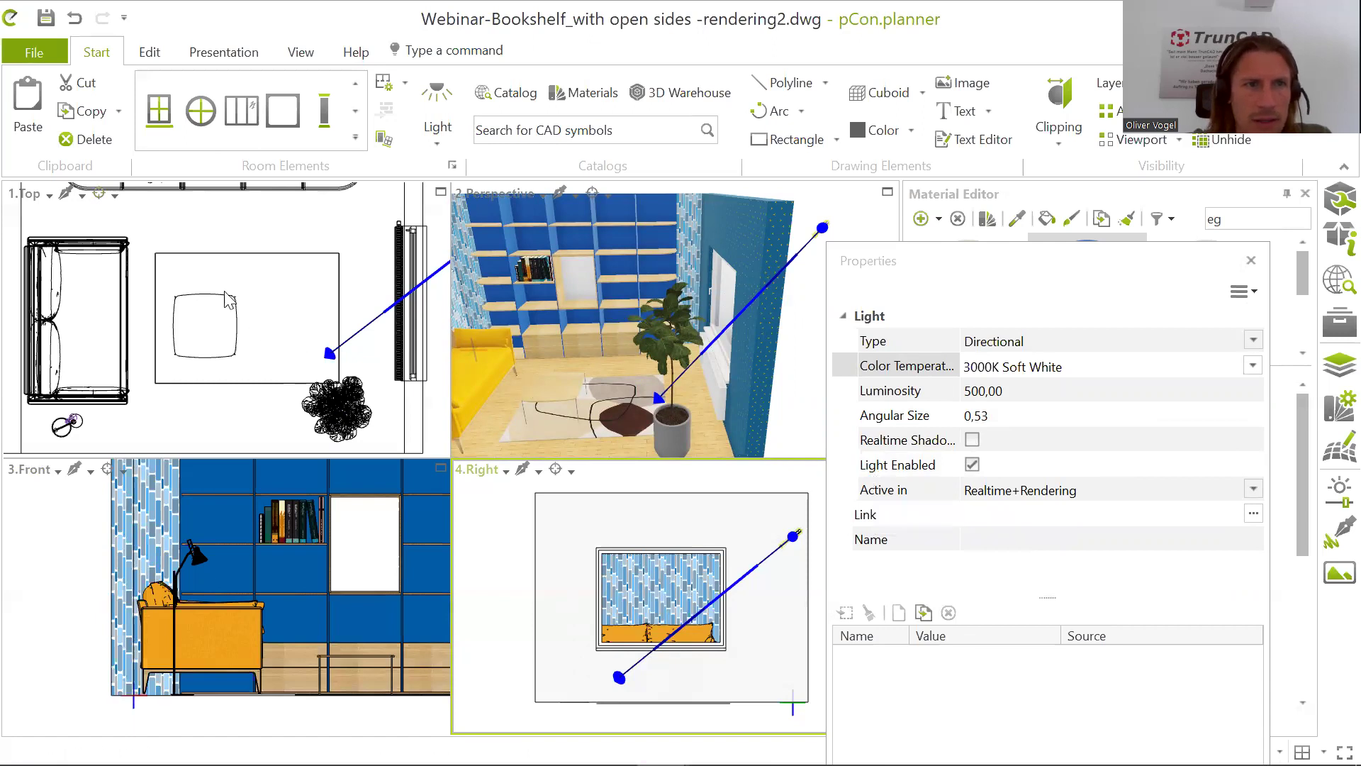
pyautogui.click(216, 58)
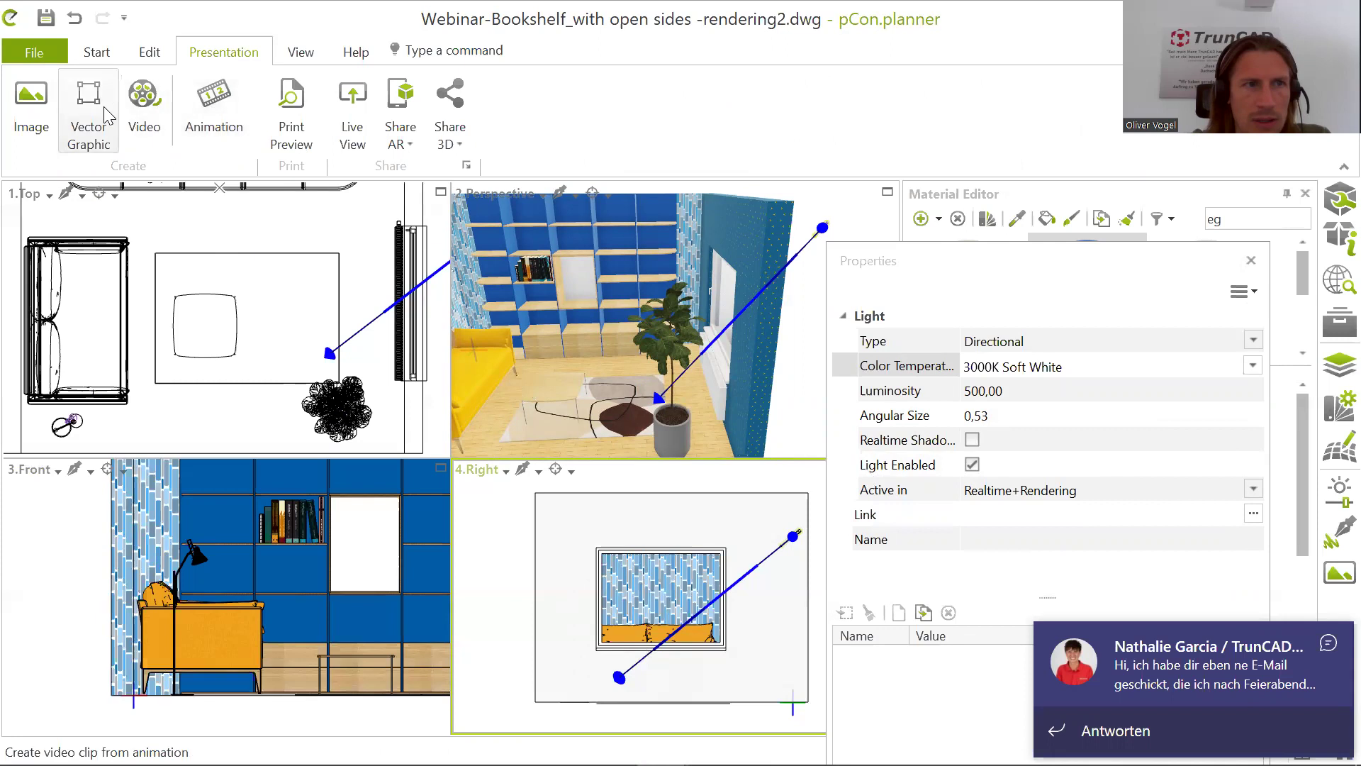
pyautogui.click(43, 108)
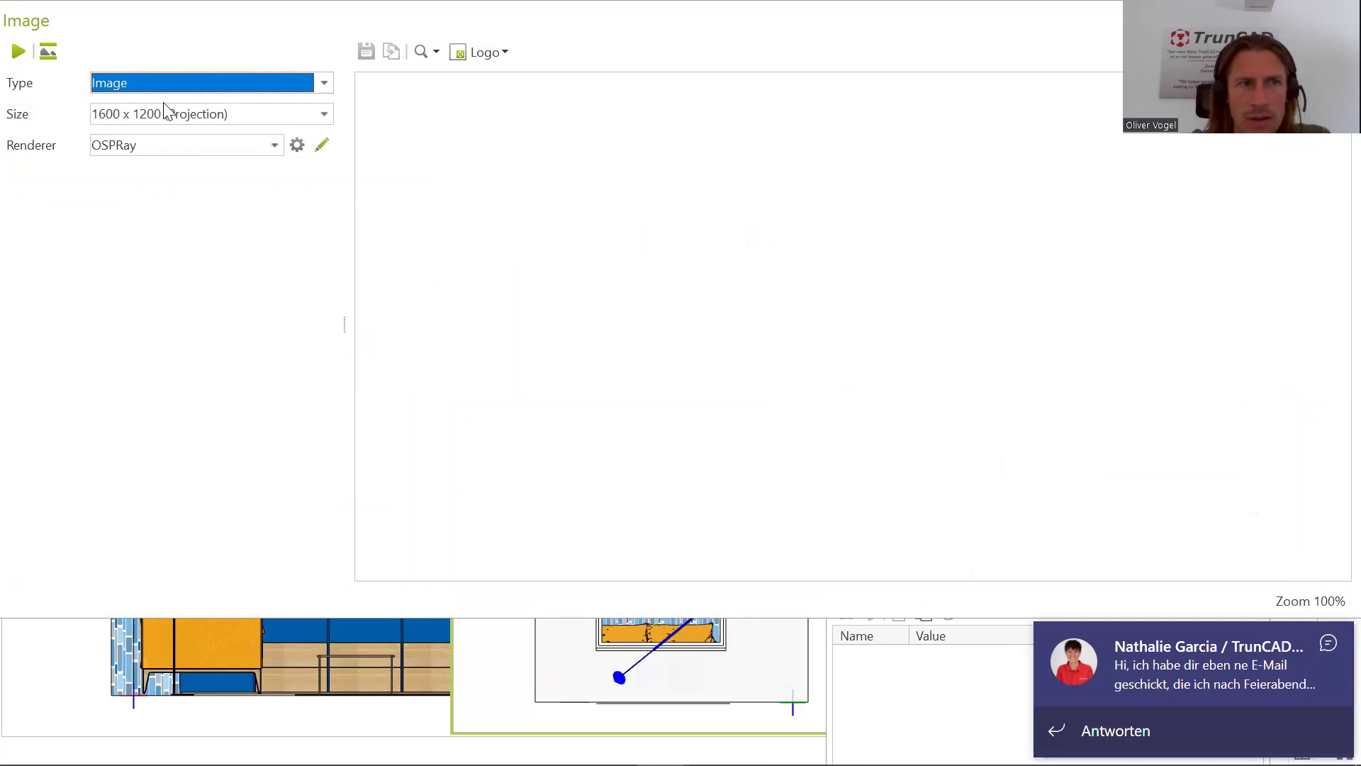
pyautogui.click(18, 54)
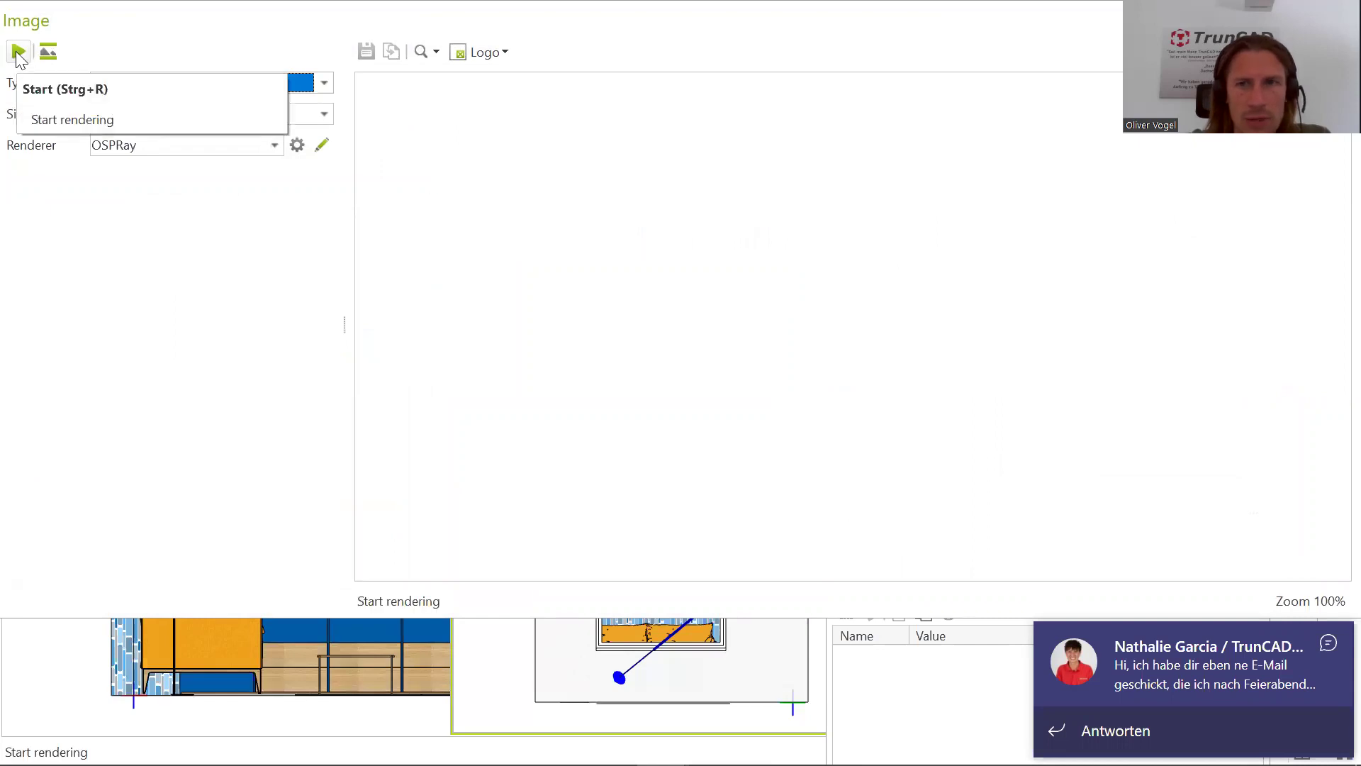
pyautogui.click(19, 54)
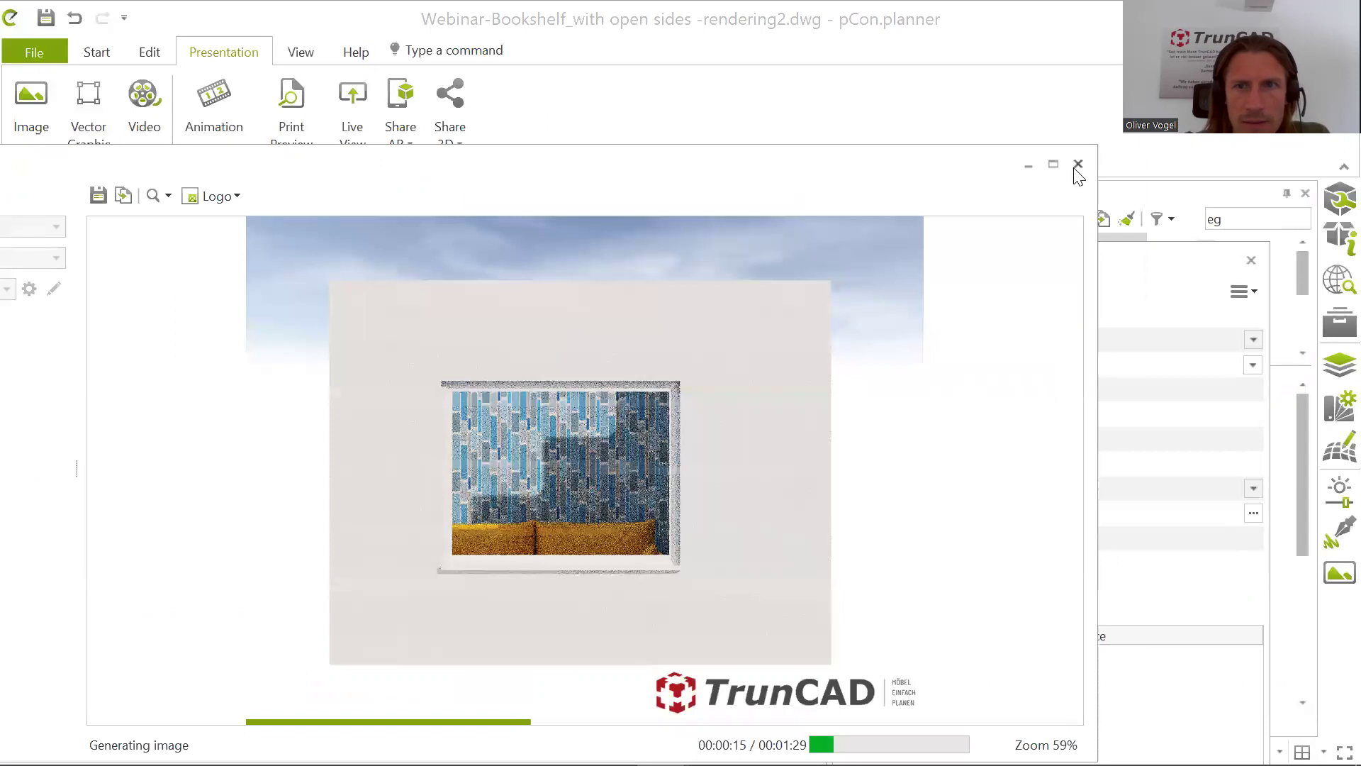
pyautogui.click(1077, 166)
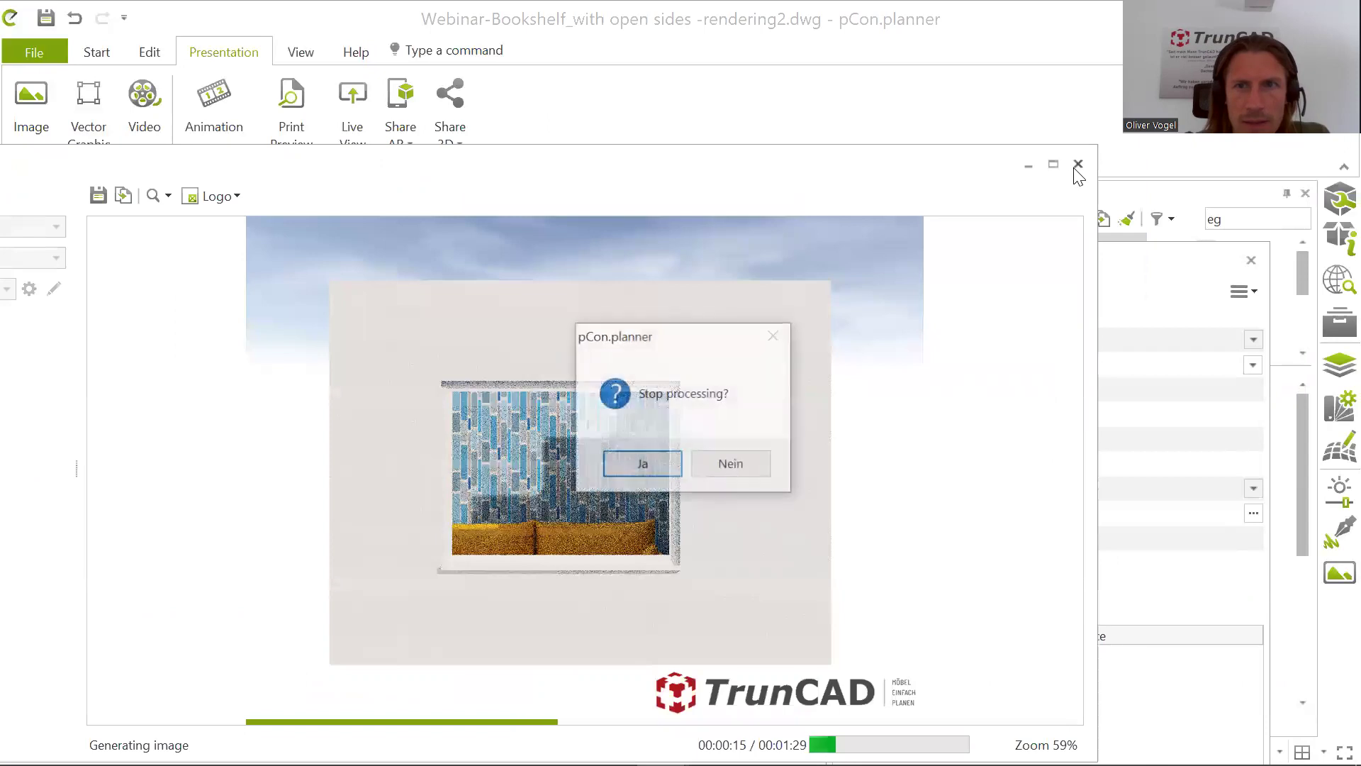
pyautogui.click(647, 464)
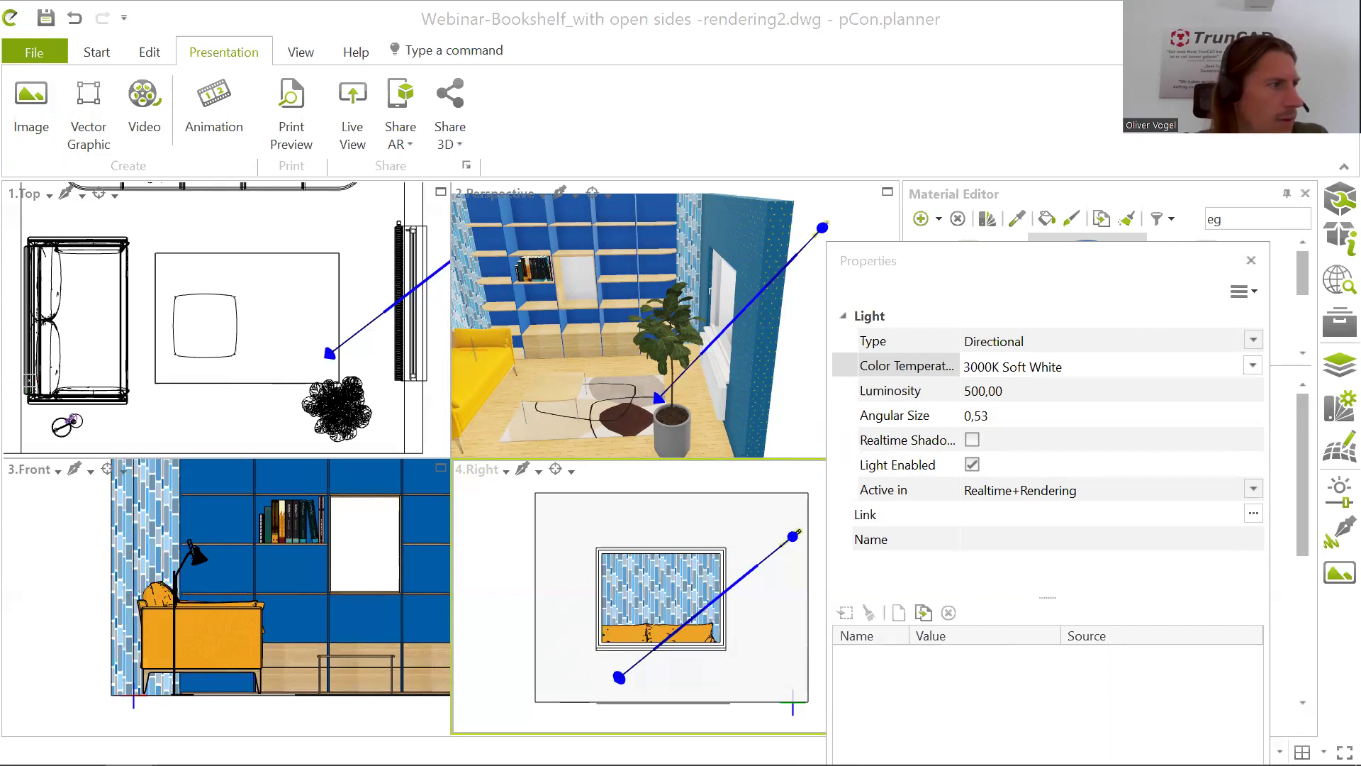
pyautogui.hotkey('alt', 'Tab')
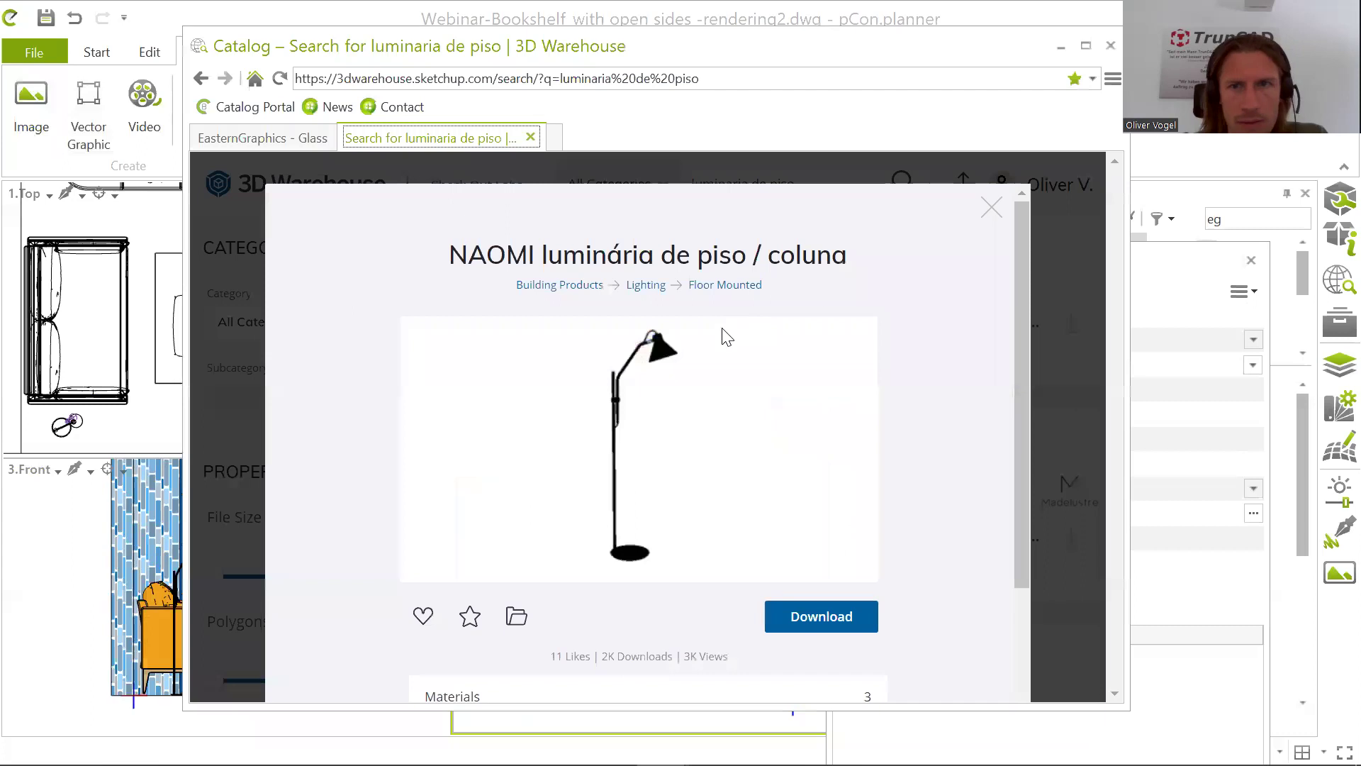
pyautogui.click(1067, 48)
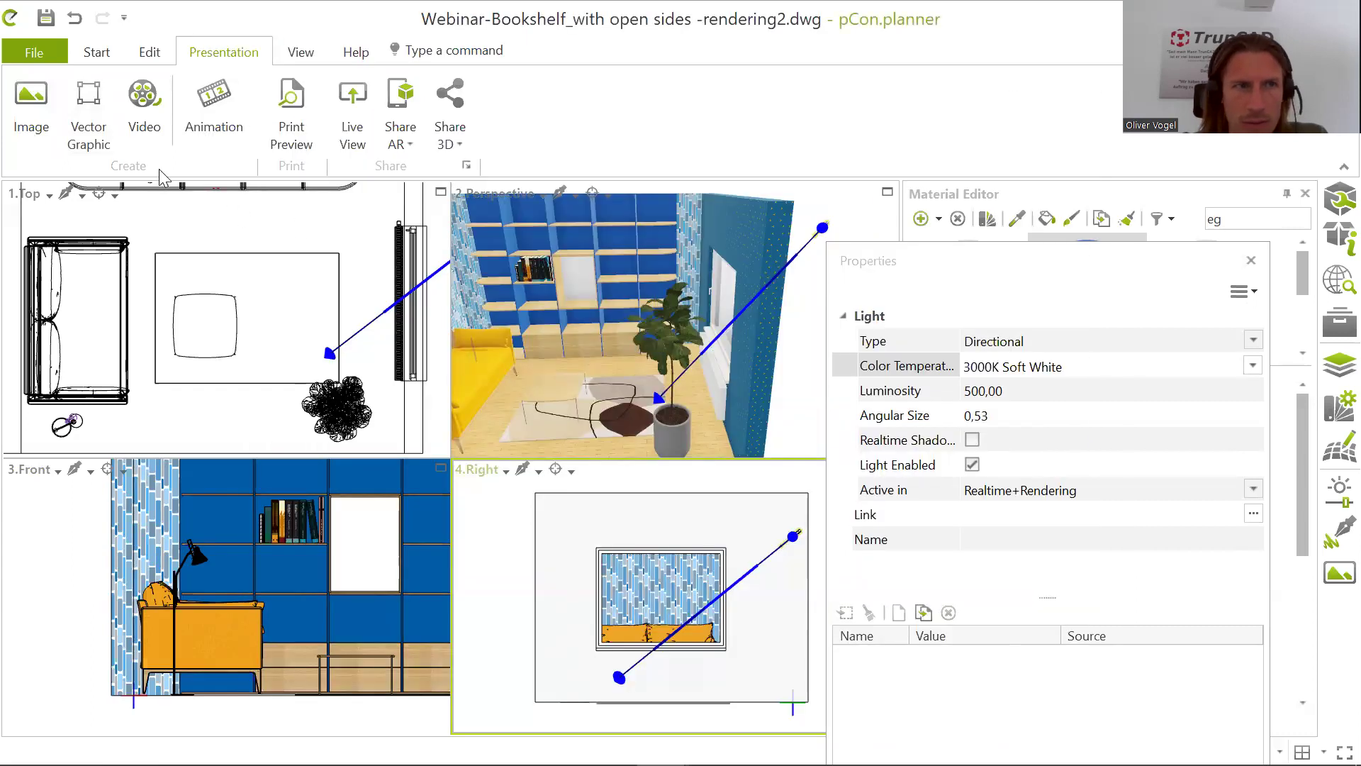
# Step: Deselect the directional light, close its properties, and maximize the perspective view with the whole open-front room in frame
pyautogui.click(107, 57)
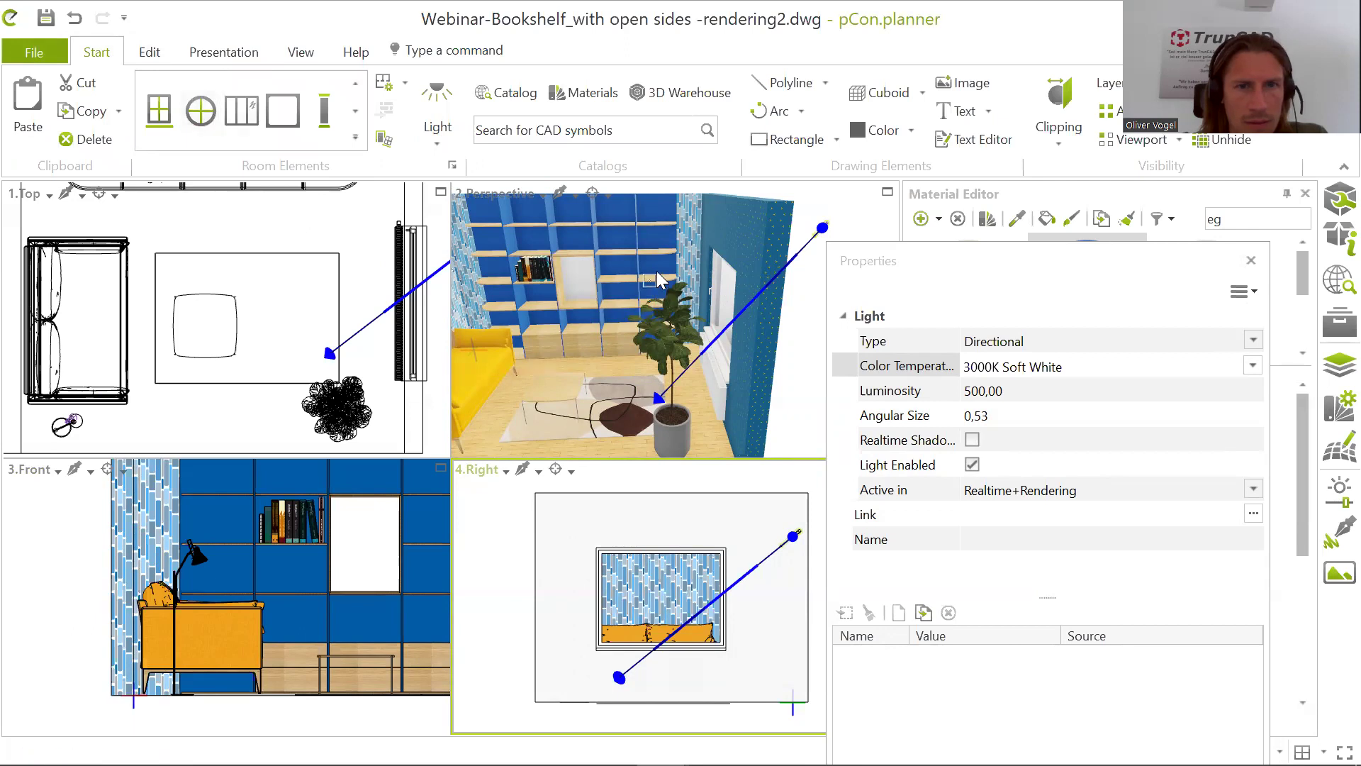
pyautogui.click(809, 221)
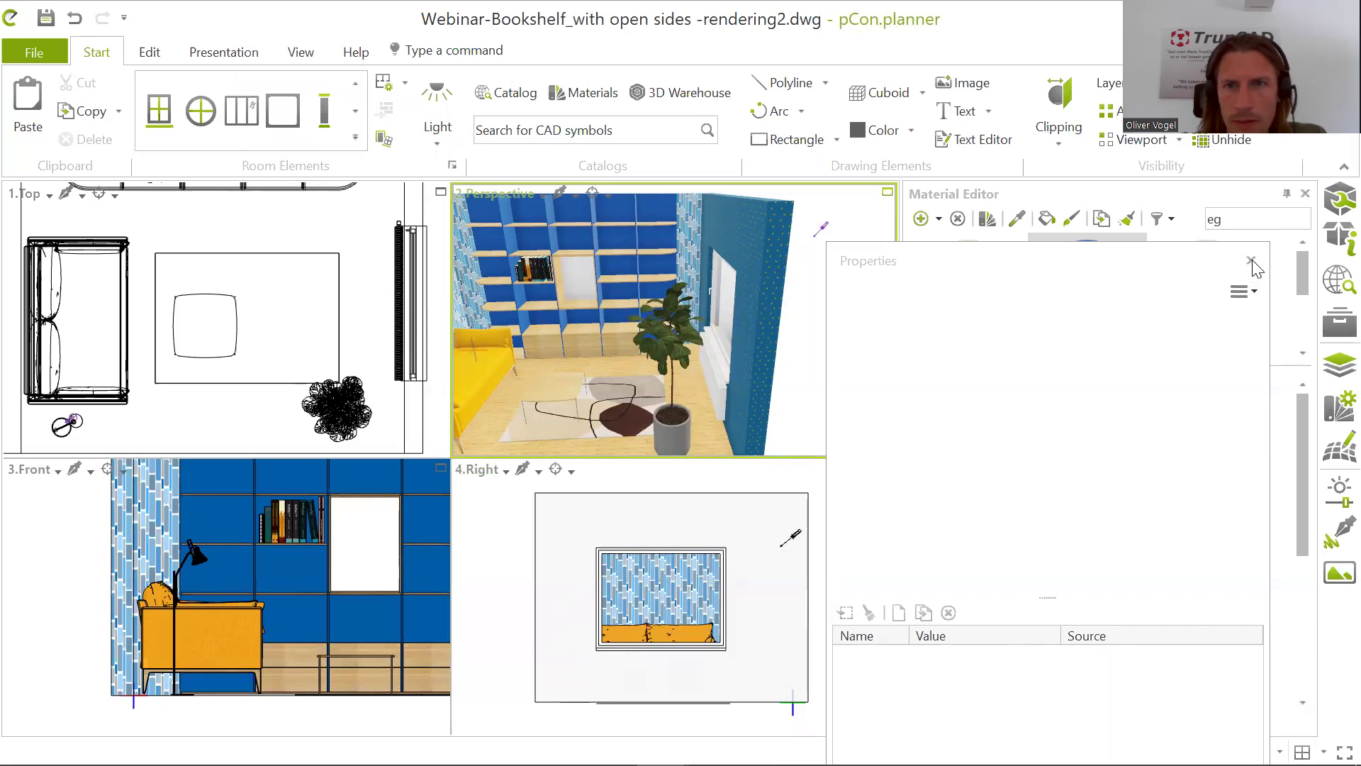
pyautogui.click(1252, 262)
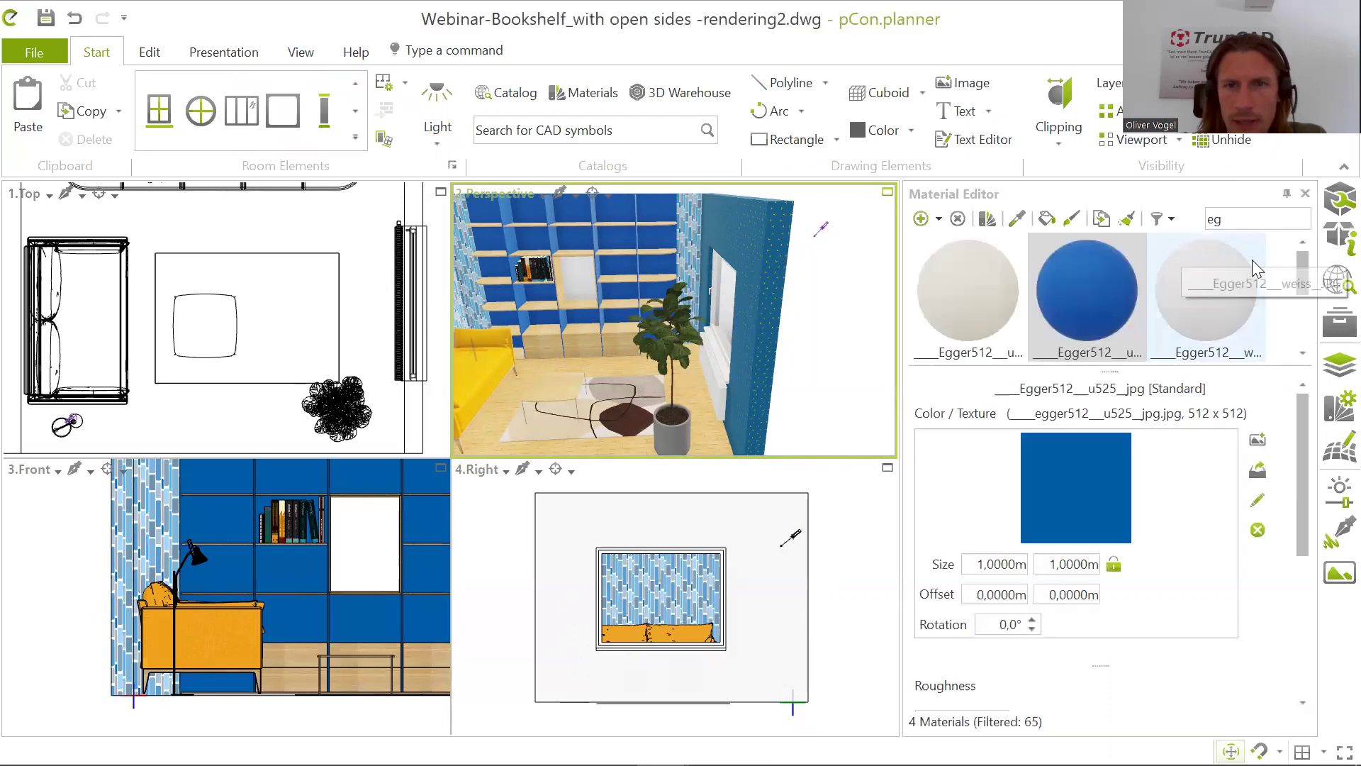
pyautogui.click(889, 201)
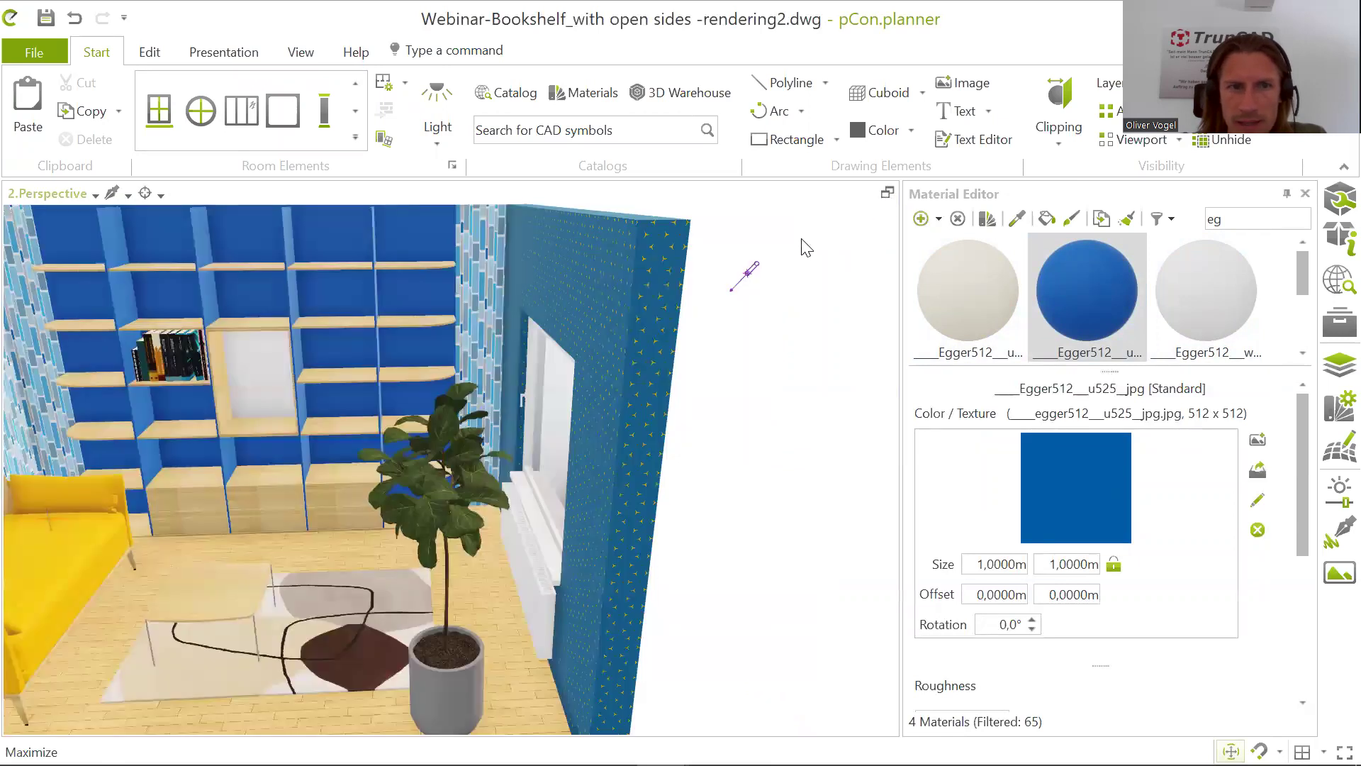
pyautogui.scroll(-3, 324, 417)
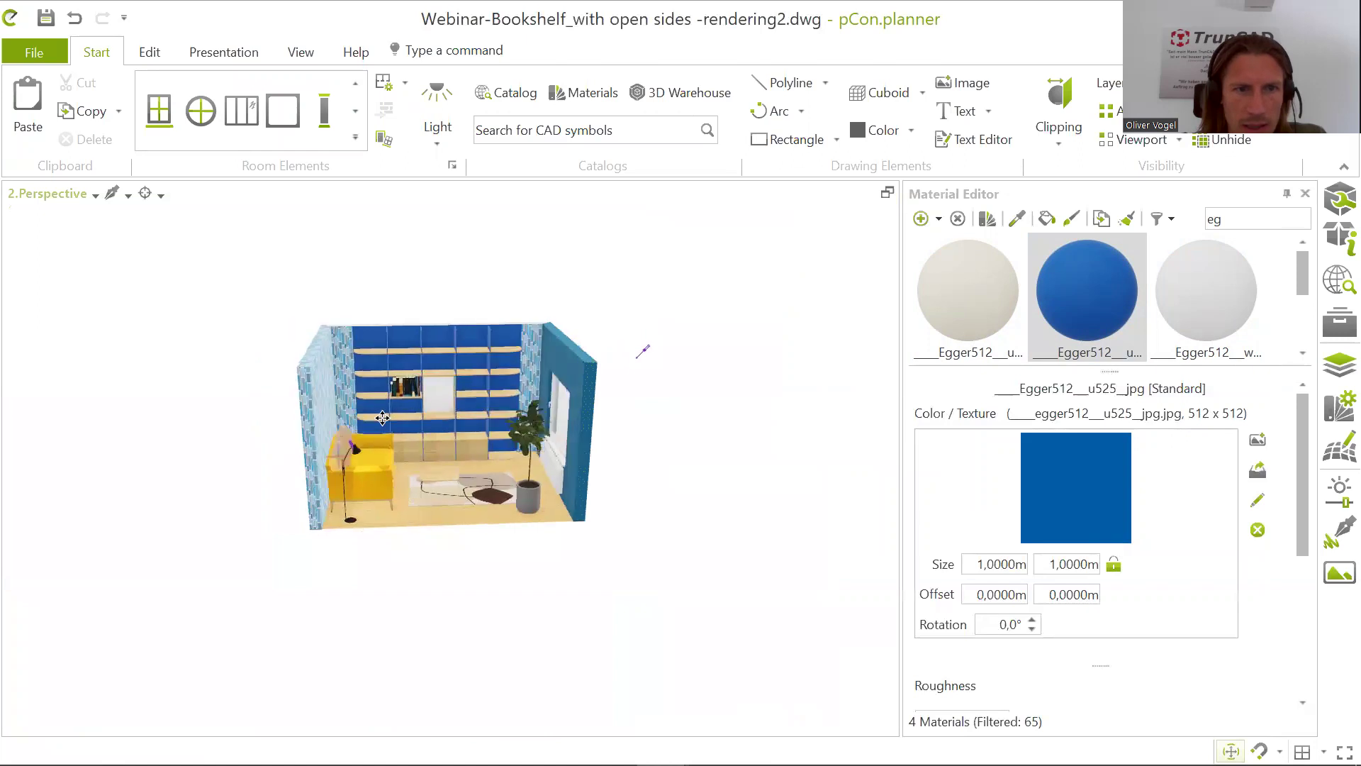
pyautogui.scroll(4, 421, 422)
pyautogui.moveTo(544, 424); pyautogui.dragTo(509, 423, button='middle')
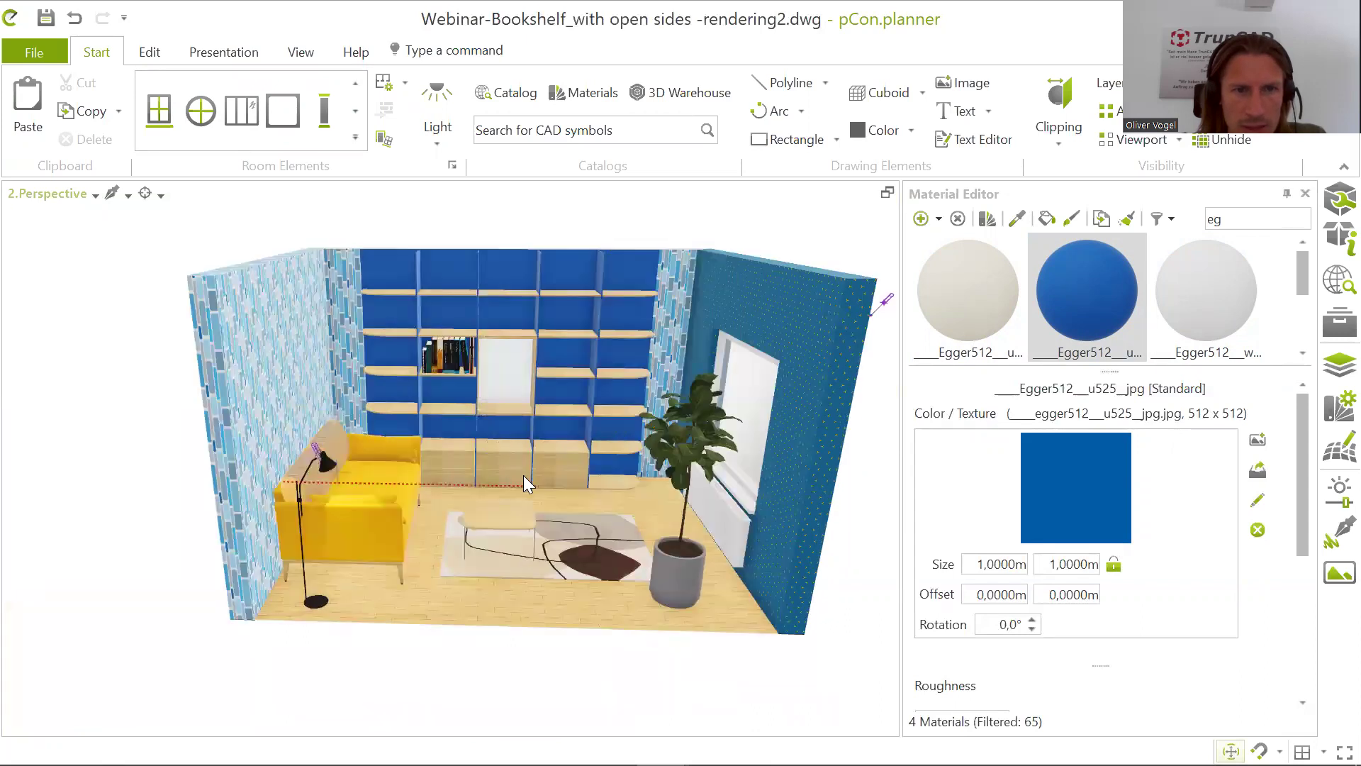
# Step: Render the perspective view of the open-front room as a 1600 x 1200 (Projection) image with the OSPRay renderer
pyautogui.scroll(3, 523, 461)
pyautogui.moveTo(525, 434); pyautogui.dragTo(527, 474, button='middle')
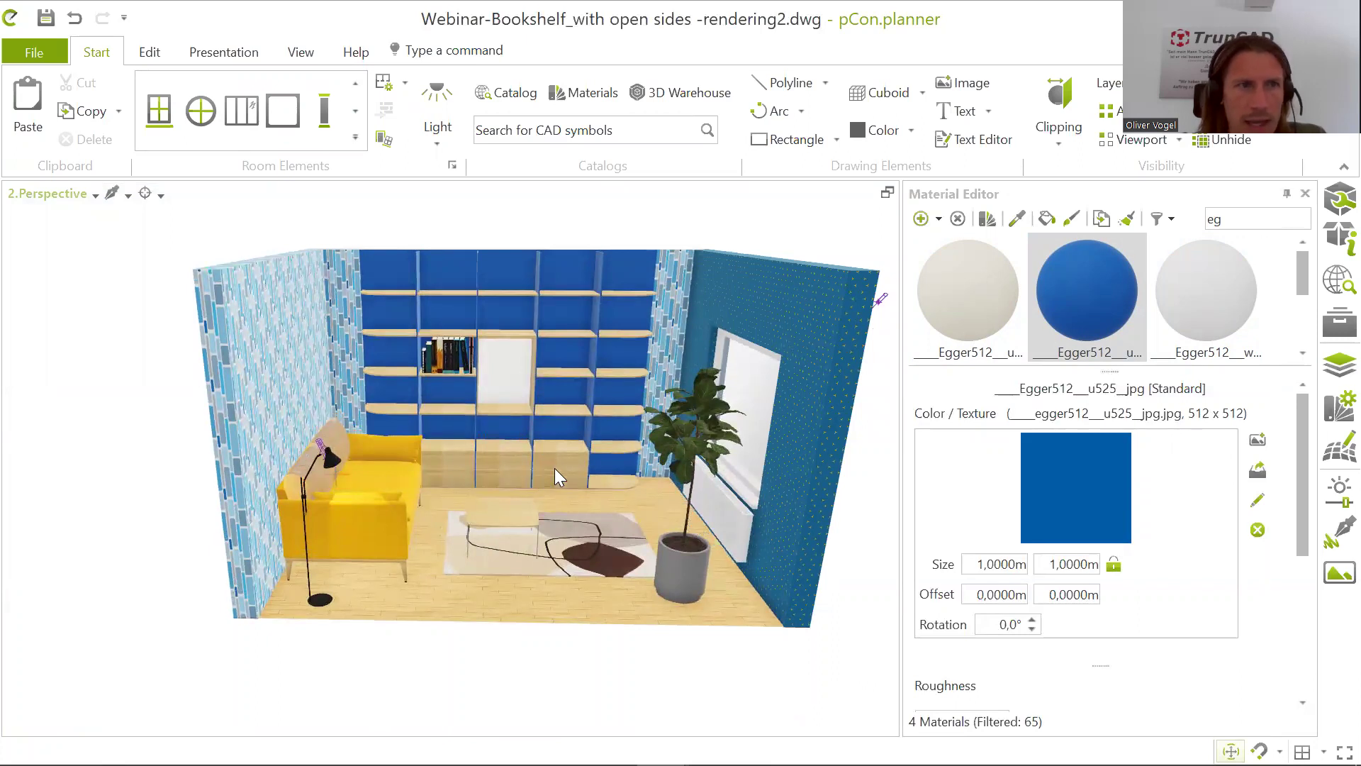
pyautogui.click(225, 61)
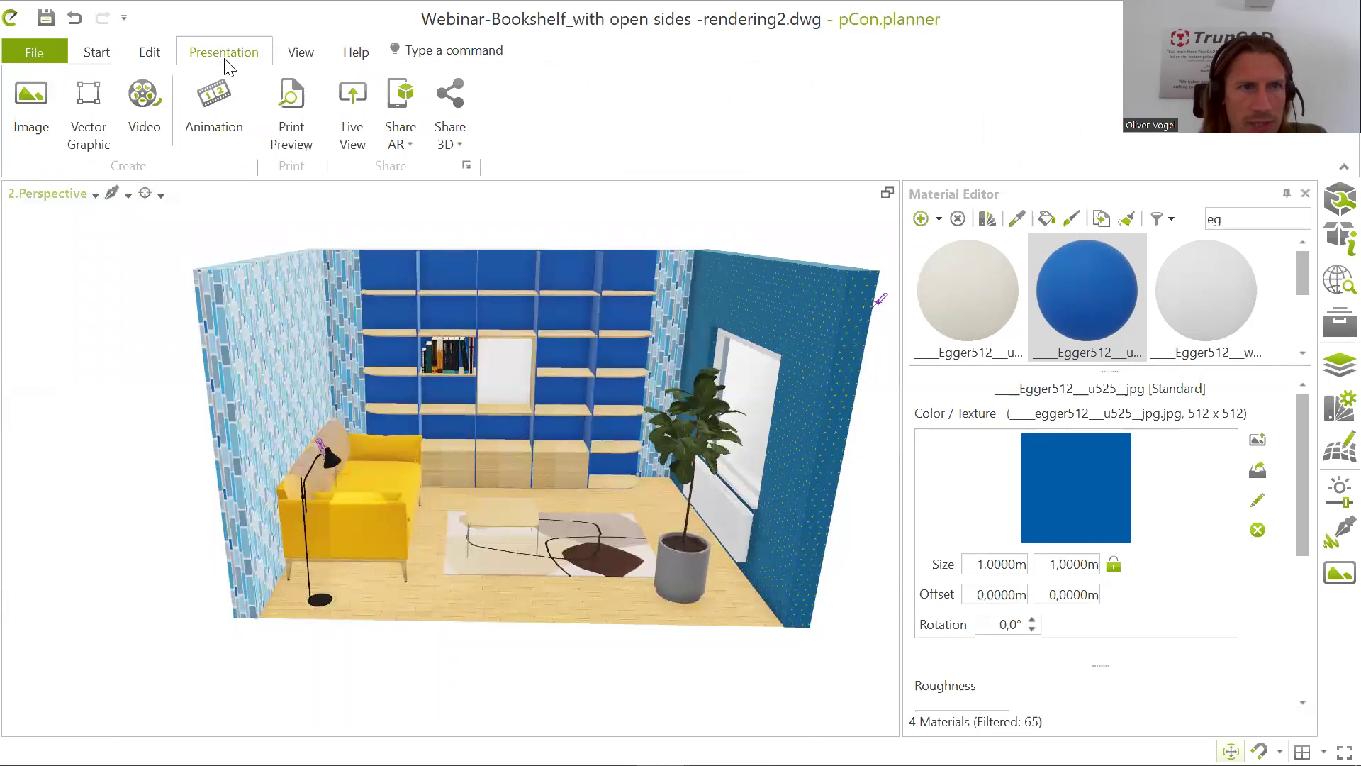
pyautogui.click(28, 105)
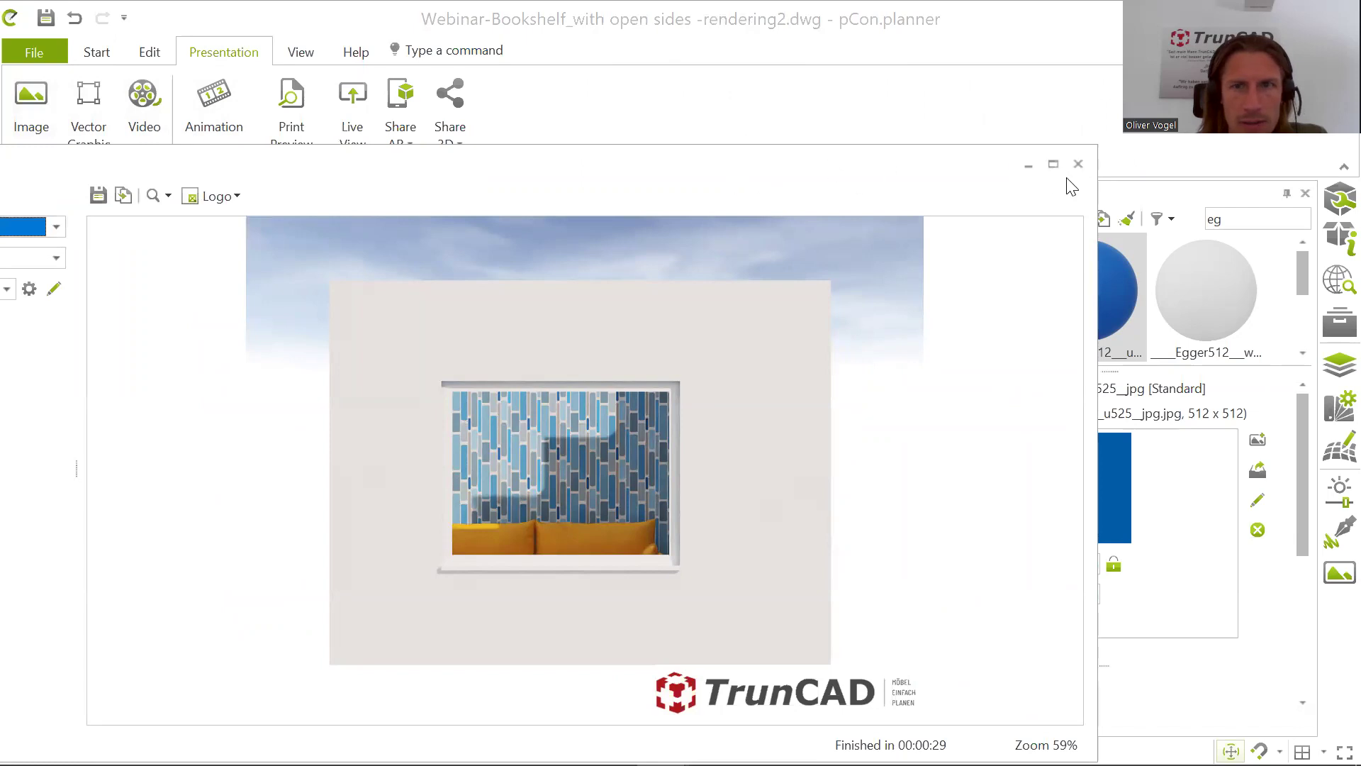
pyautogui.doubleClick(357, 178)
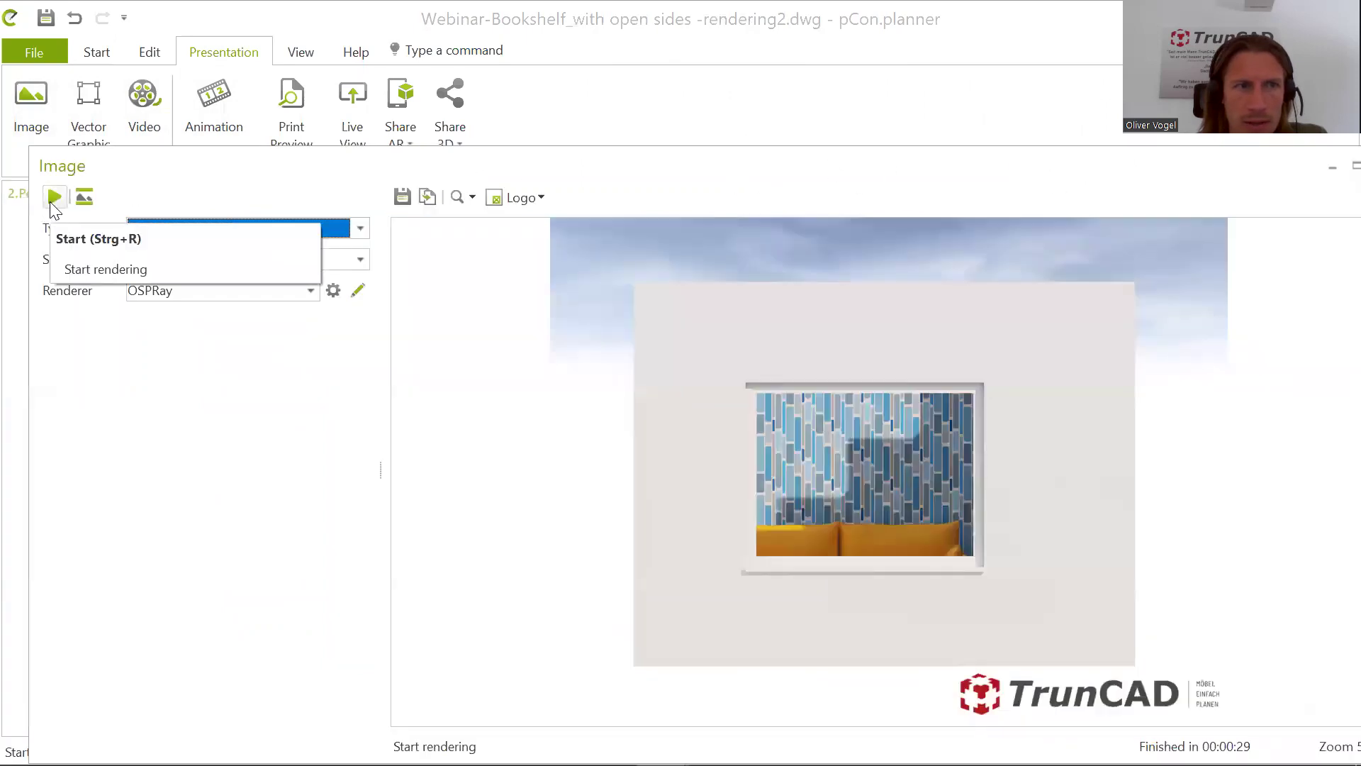
pyautogui.click(52, 200)
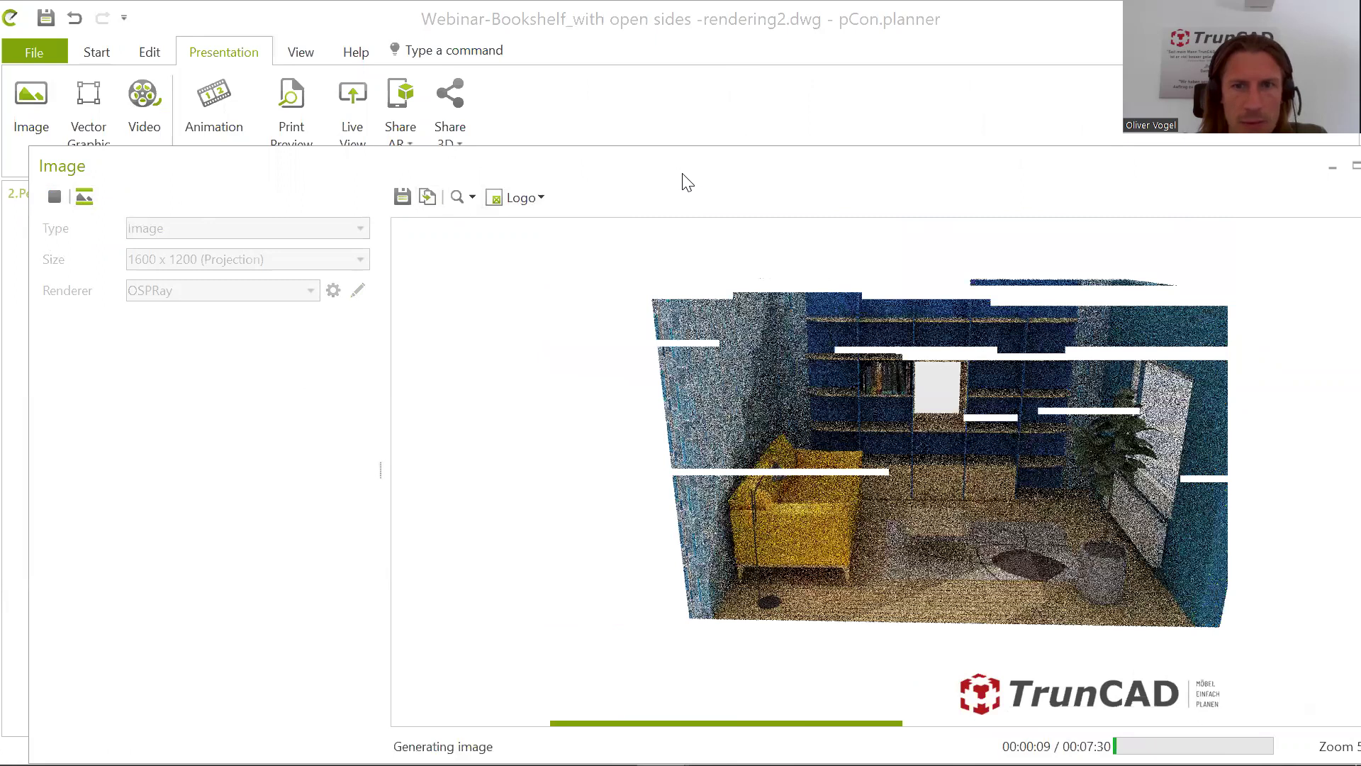
pyautogui.moveTo(688, 183); pyautogui.dragTo(437, 136)
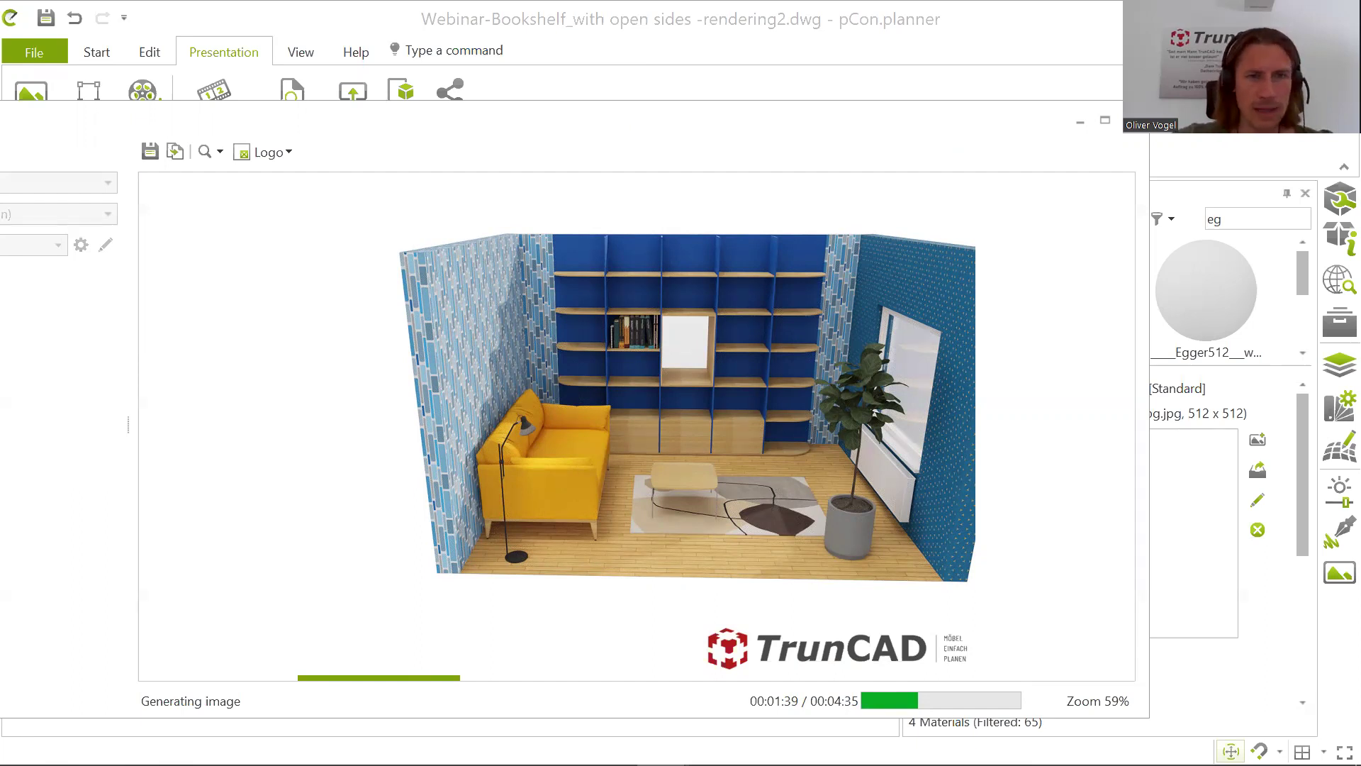
pyautogui.press('Escape')
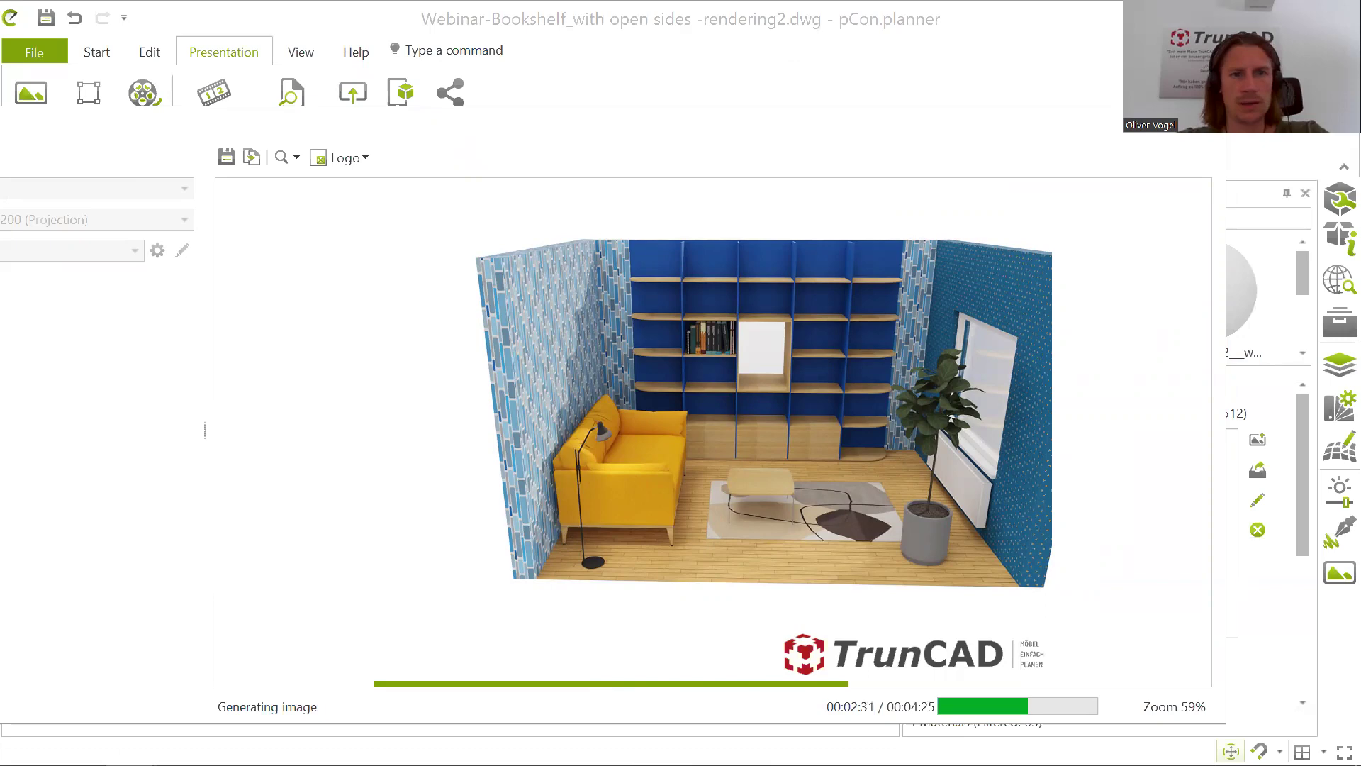
# Step: Switch to the web browser and review the TrunCAD webinar plan with the May 2023 dates and topics
pyautogui.hotkey('alt', 'Tab')
pyautogui.click(1101, 239)
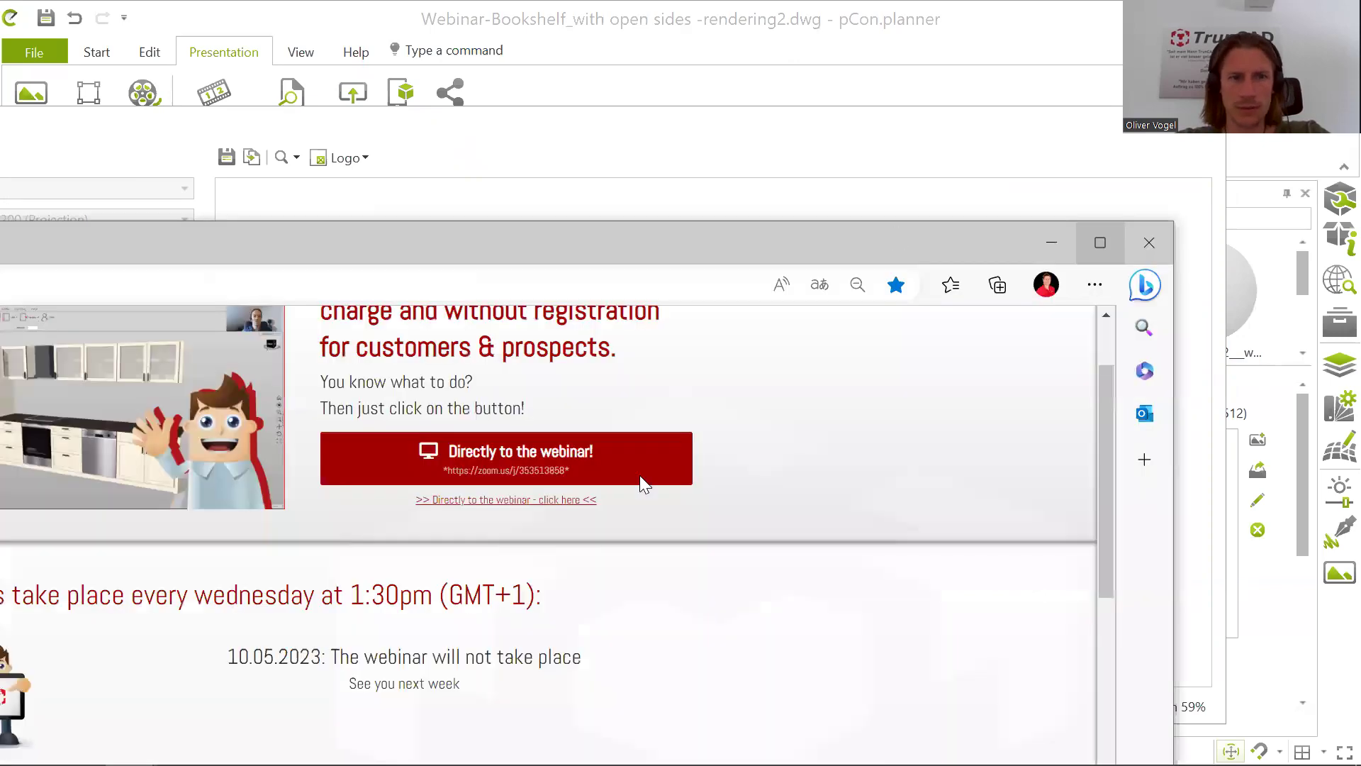
pyautogui.scroll(-5, 742, 310)
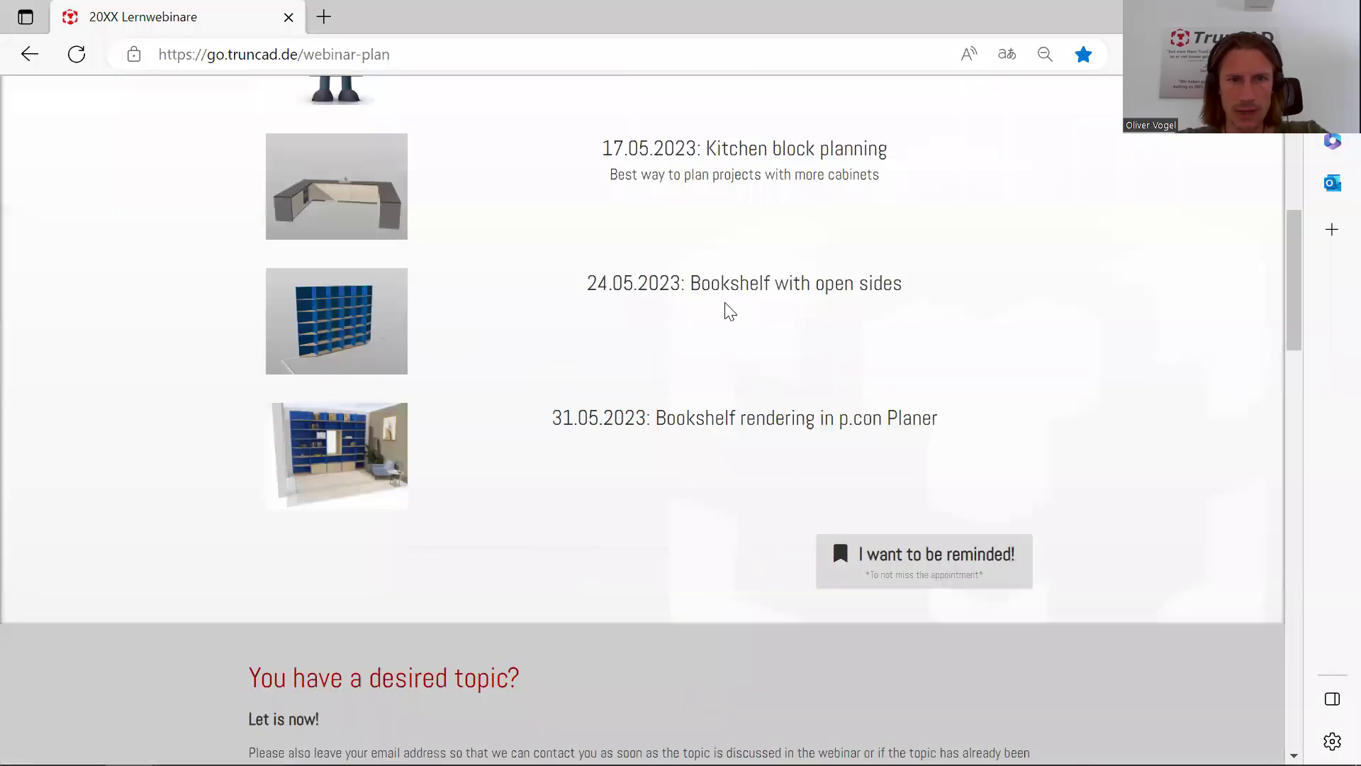
pyautogui.scroll(1, 717, 383)
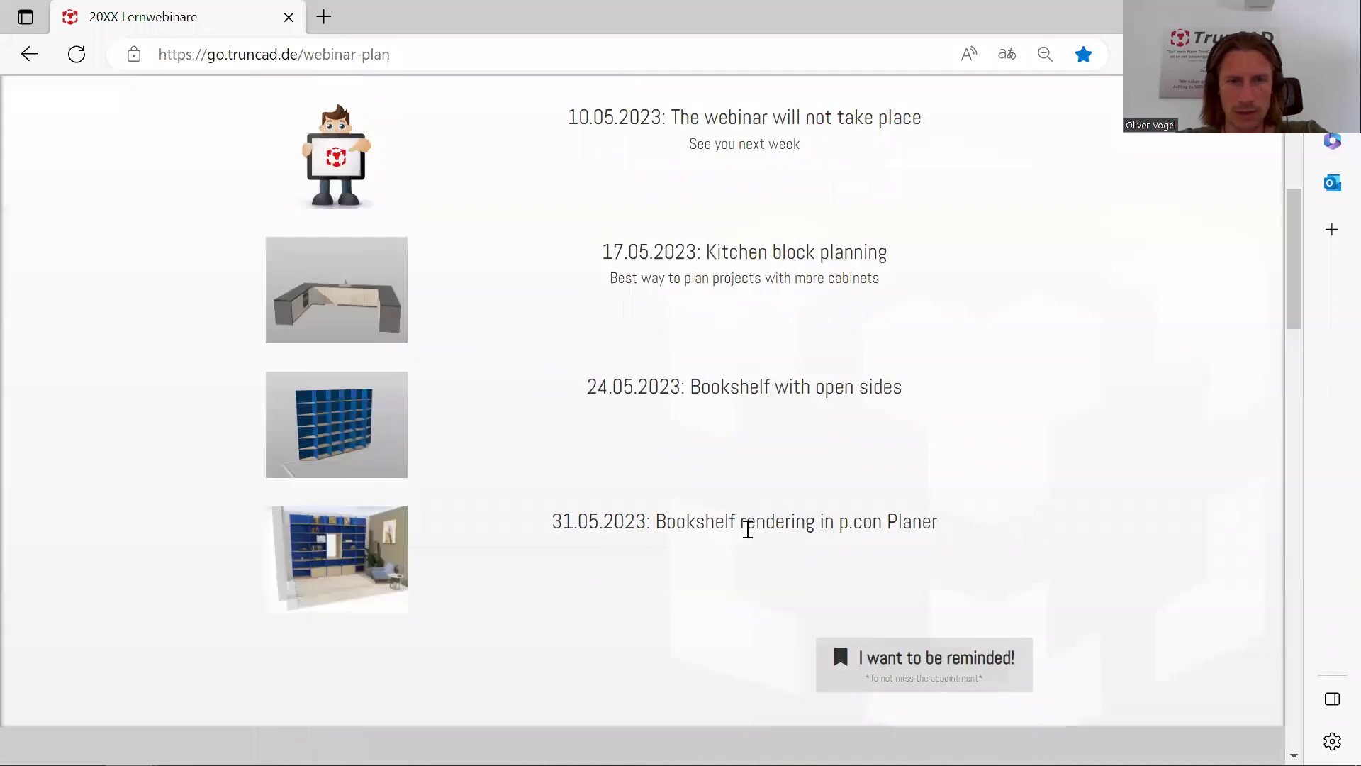
pyautogui.scroll(3, 806, 510)
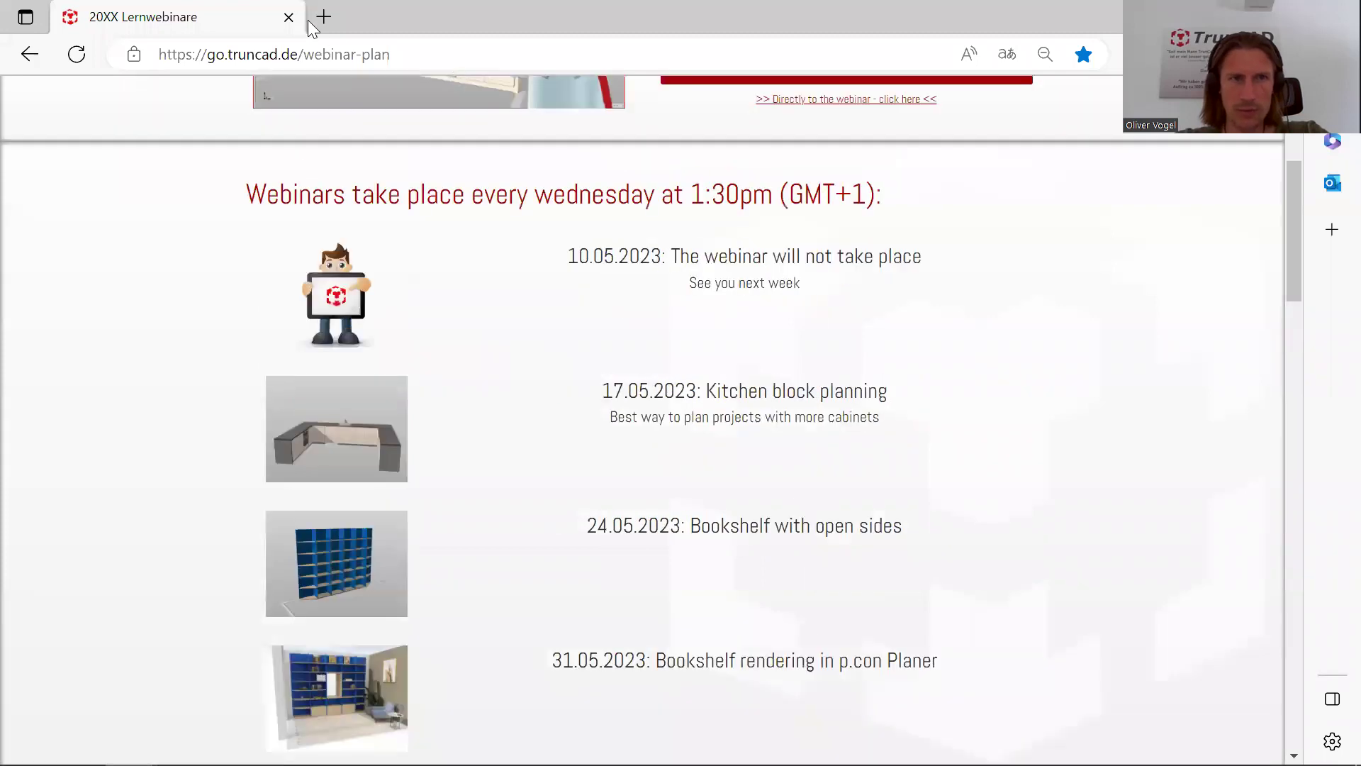
# Step: Open help.truncad.de in a new browser tab and look through the online academy's home page
pyautogui.hotkey('ctrl', 't')
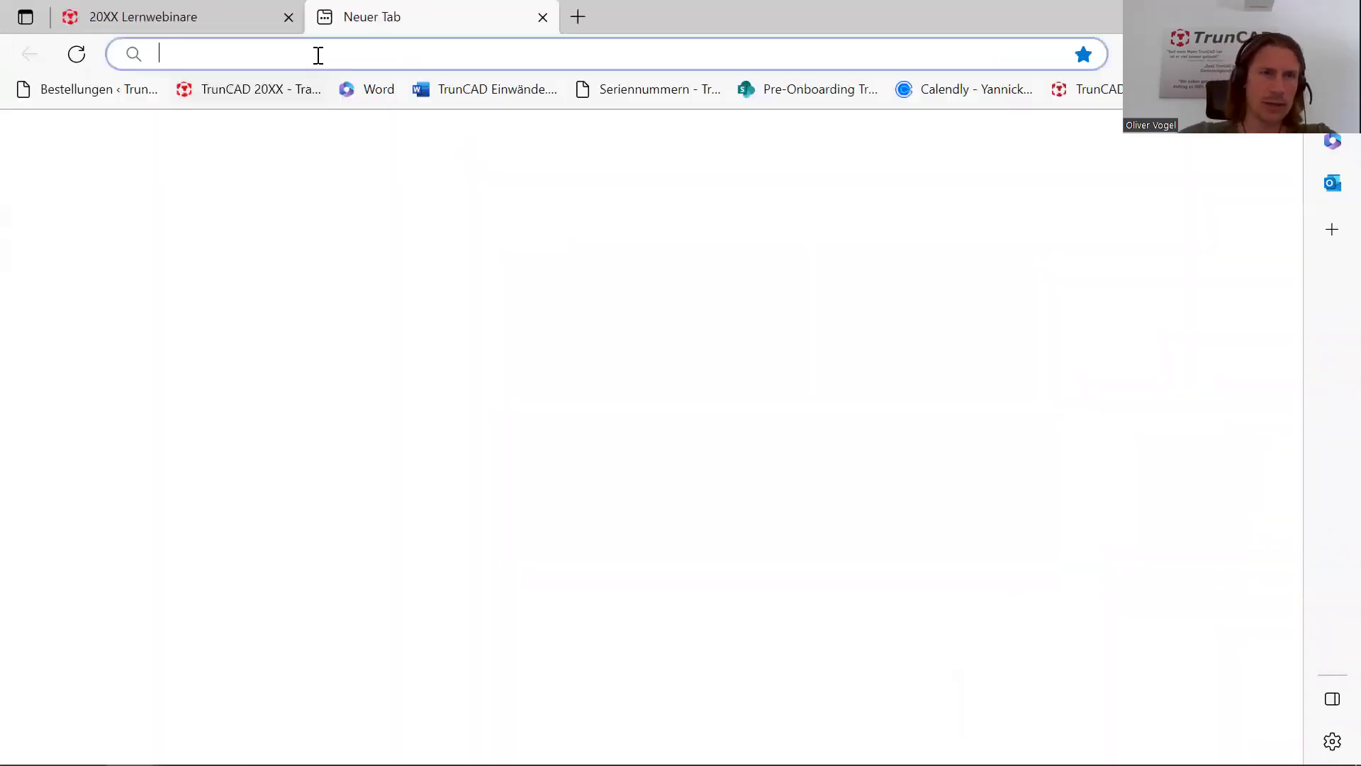
pyautogui.write('he')
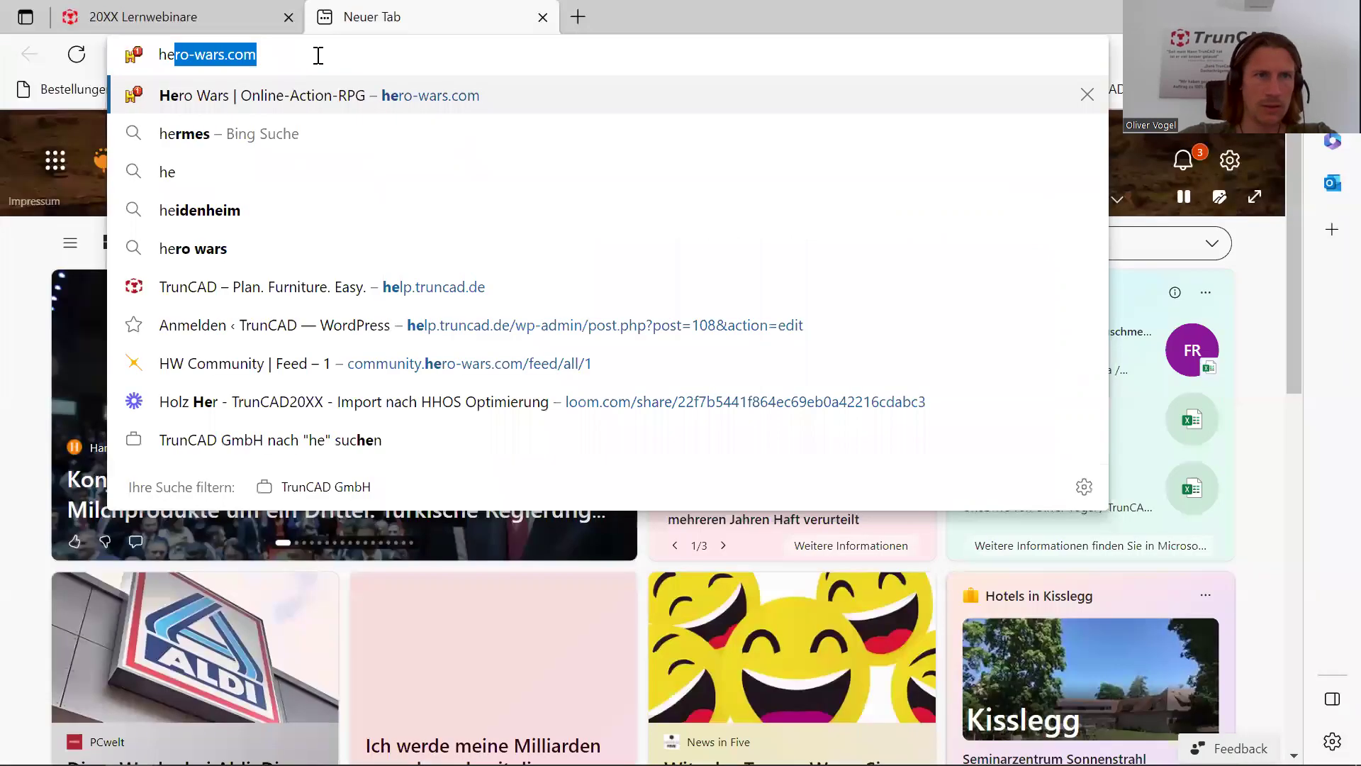
pyautogui.write('l')
pyautogui.press('Return')
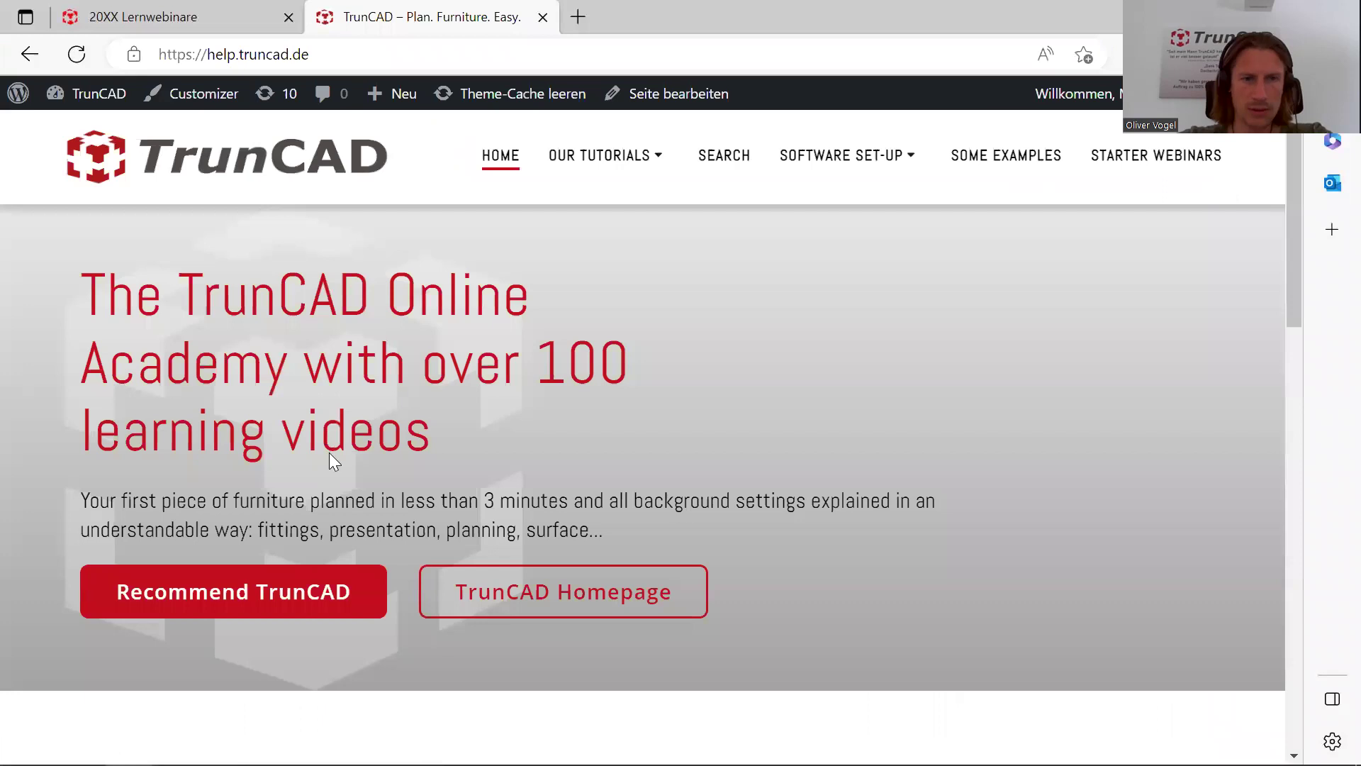
pyautogui.scroll(-5, 330, 453)
pyautogui.scroll(1, 331, 461)
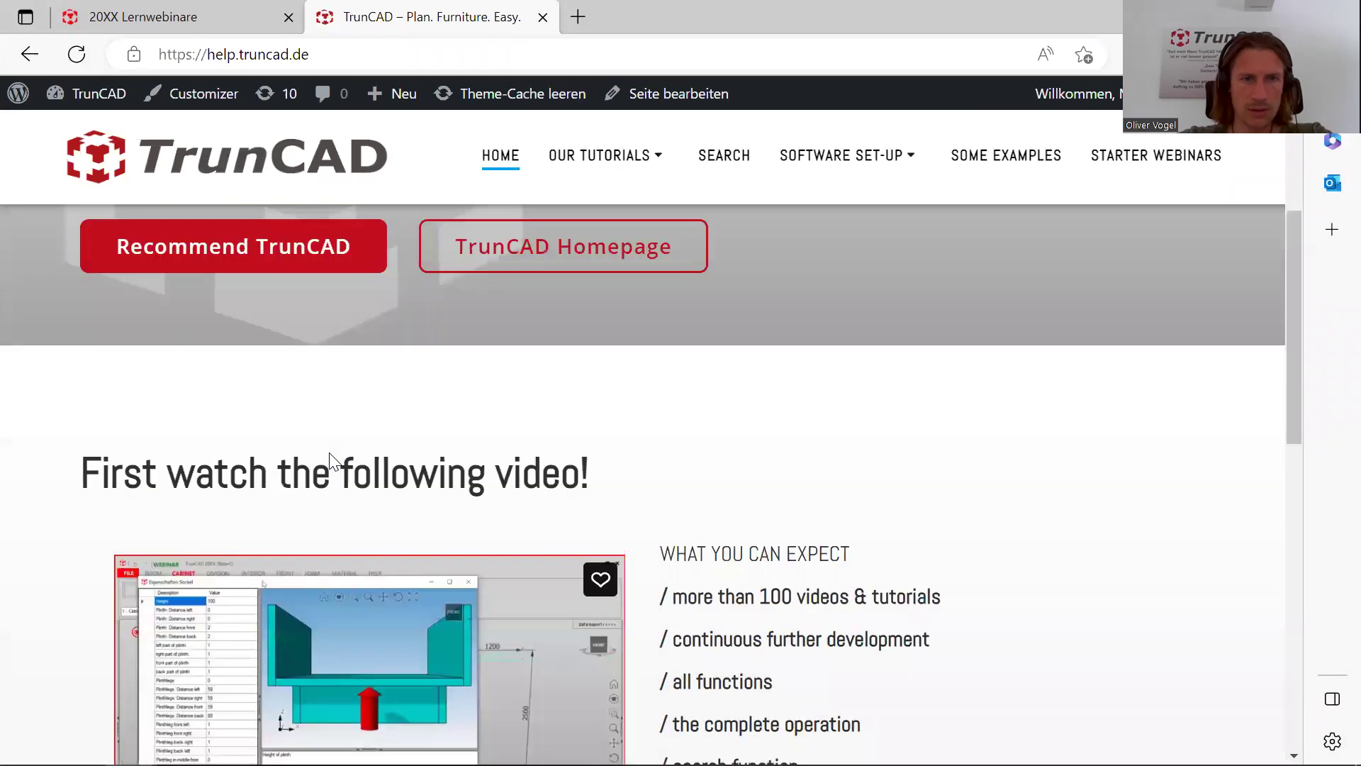
pyautogui.scroll(-2, 330, 454)
pyautogui.scroll(-4, 330, 454)
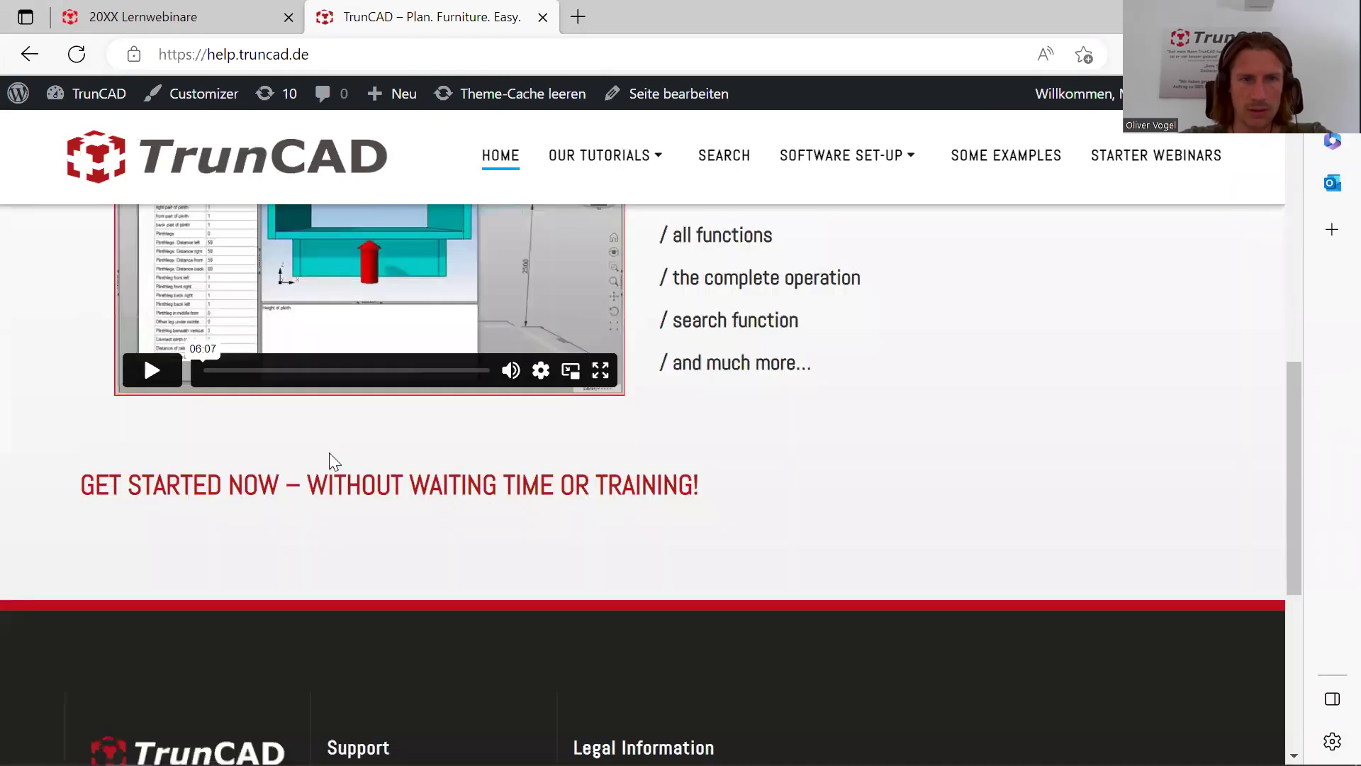
pyautogui.scroll(5, 426, 440)
pyautogui.scroll(5, 1060, 280)
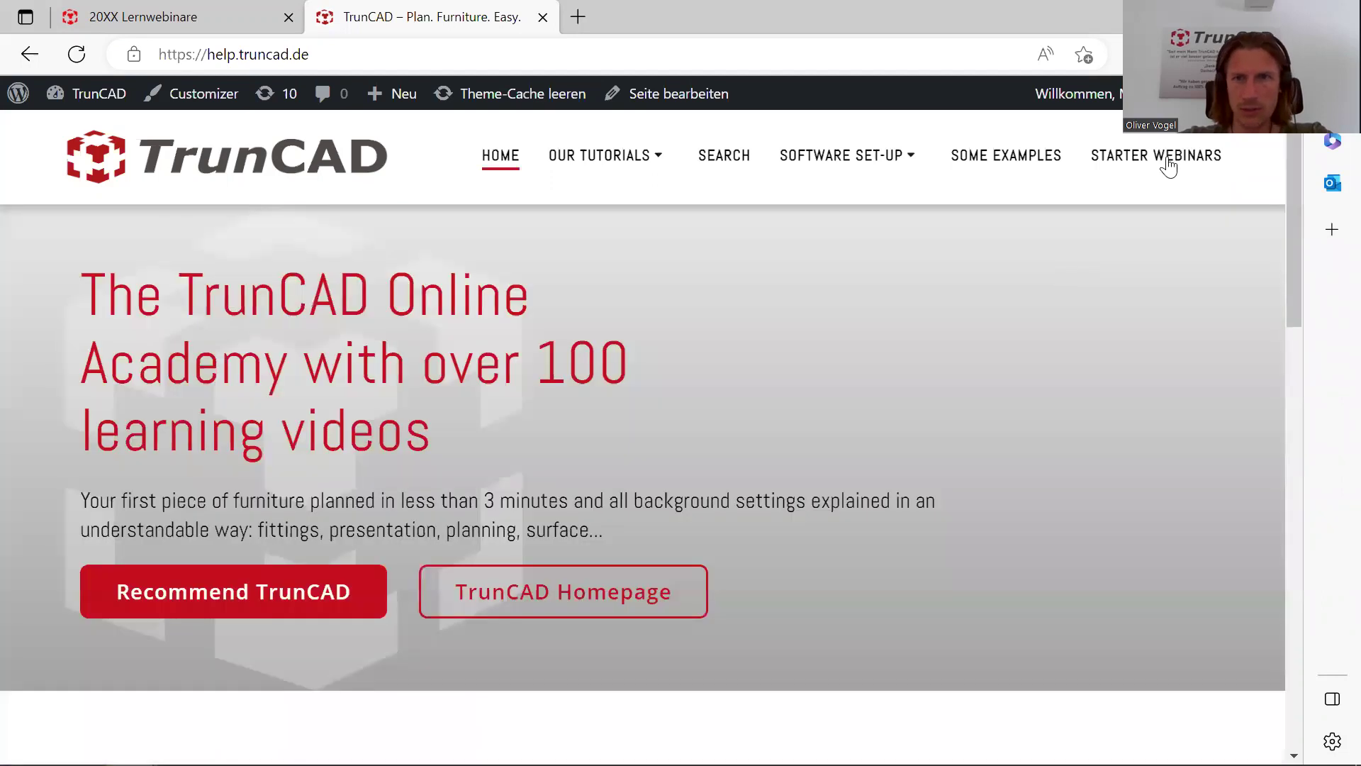
# Step: Open the Starter Webinars page and look through the recordings for the update 2022.34 webinar on exporting to pCon.planner
pyautogui.click(1119, 190)
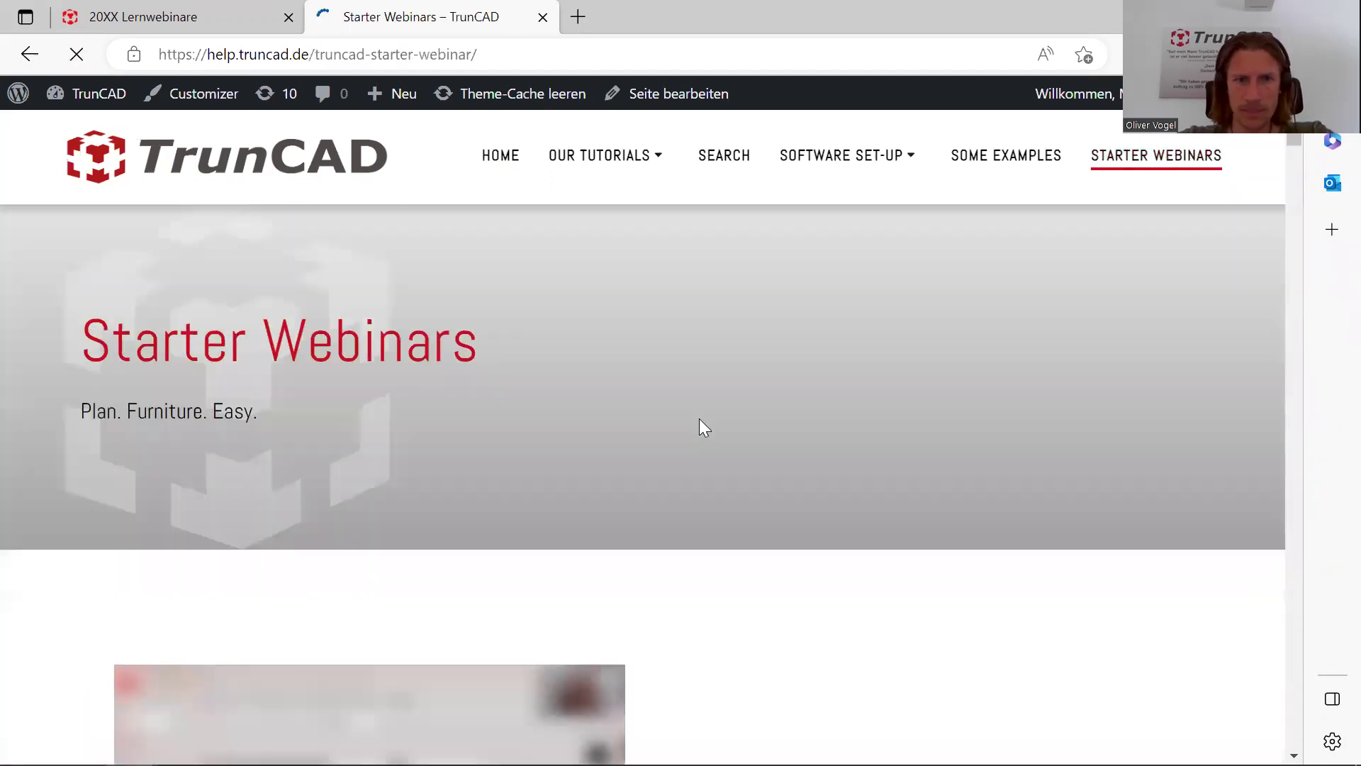
pyautogui.scroll(-4, 700, 418)
pyautogui.scroll(-2, 702, 434)
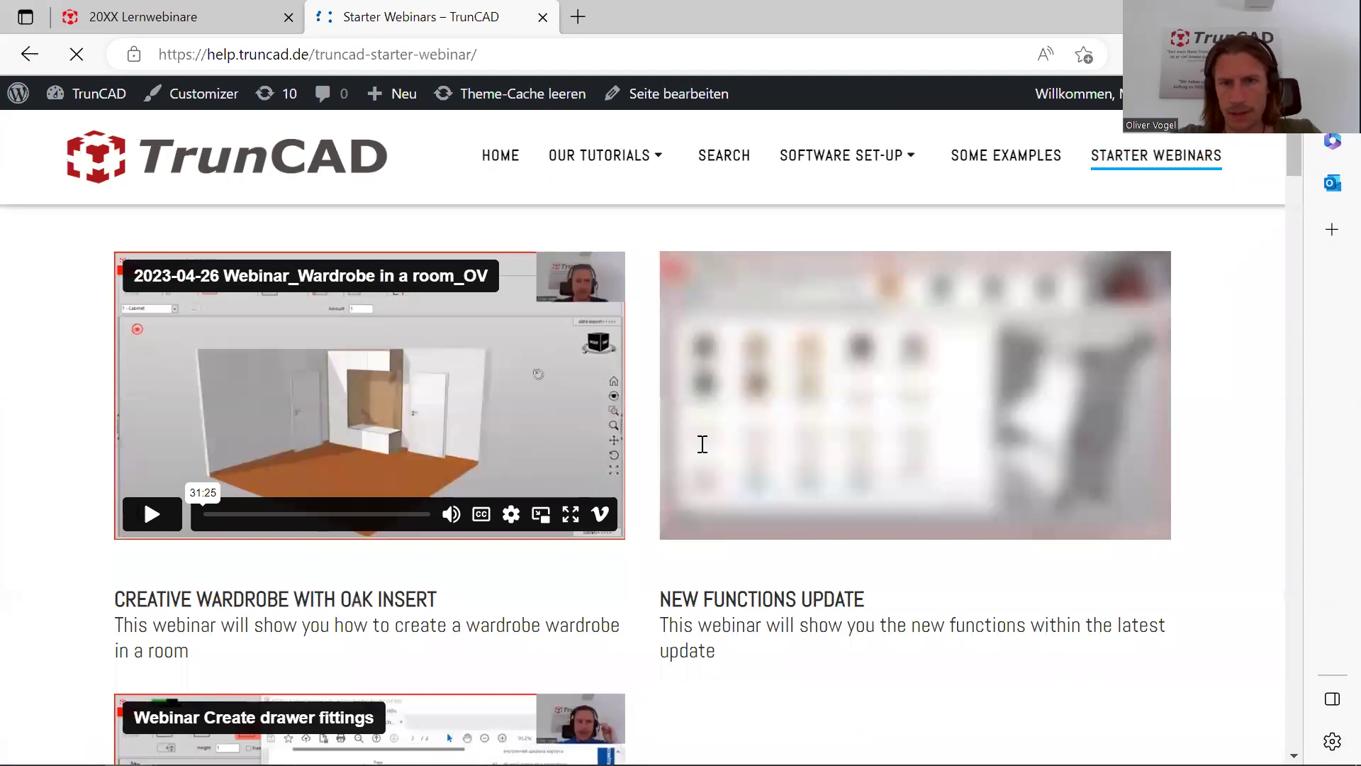
pyautogui.scroll(-10, 702, 444)
pyautogui.scroll(-6, 700, 444)
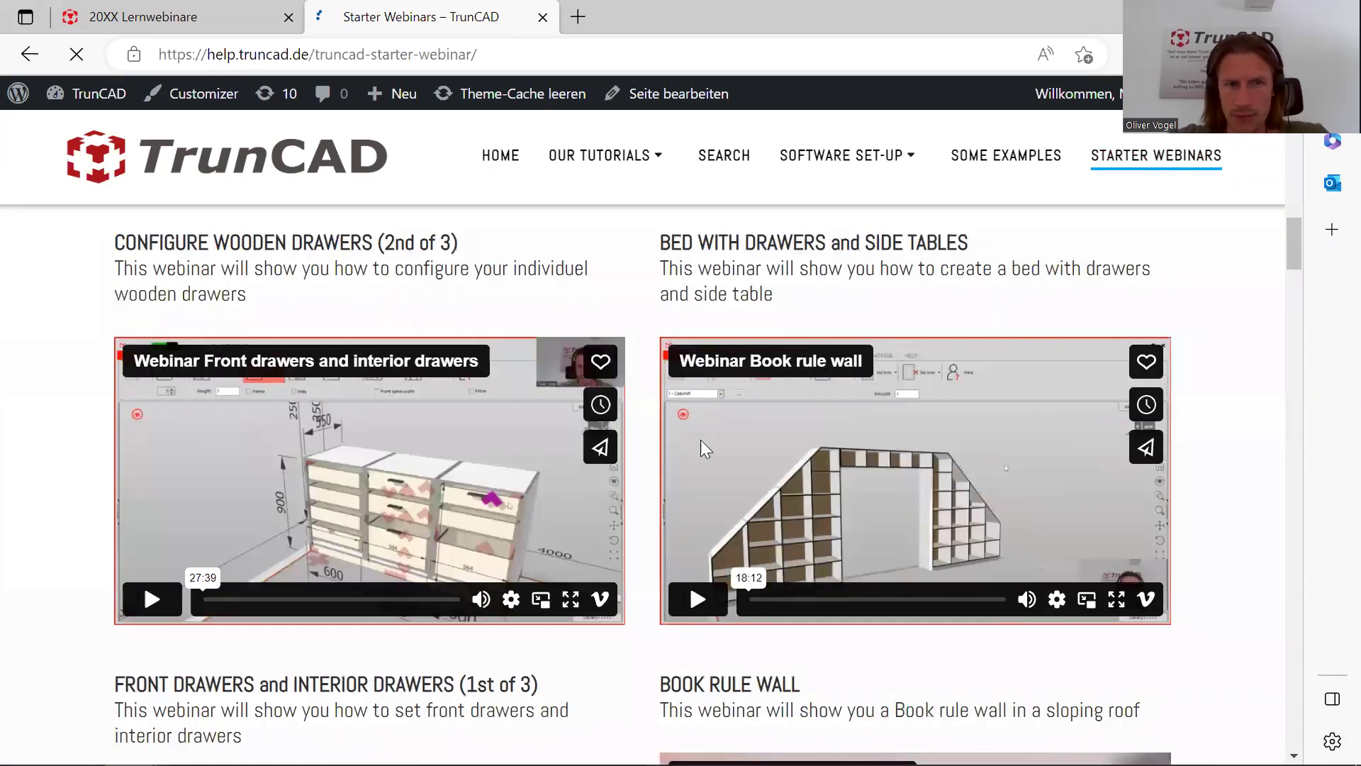
pyautogui.scroll(-8, 701, 439)
pyautogui.scroll(-9, 701, 439)
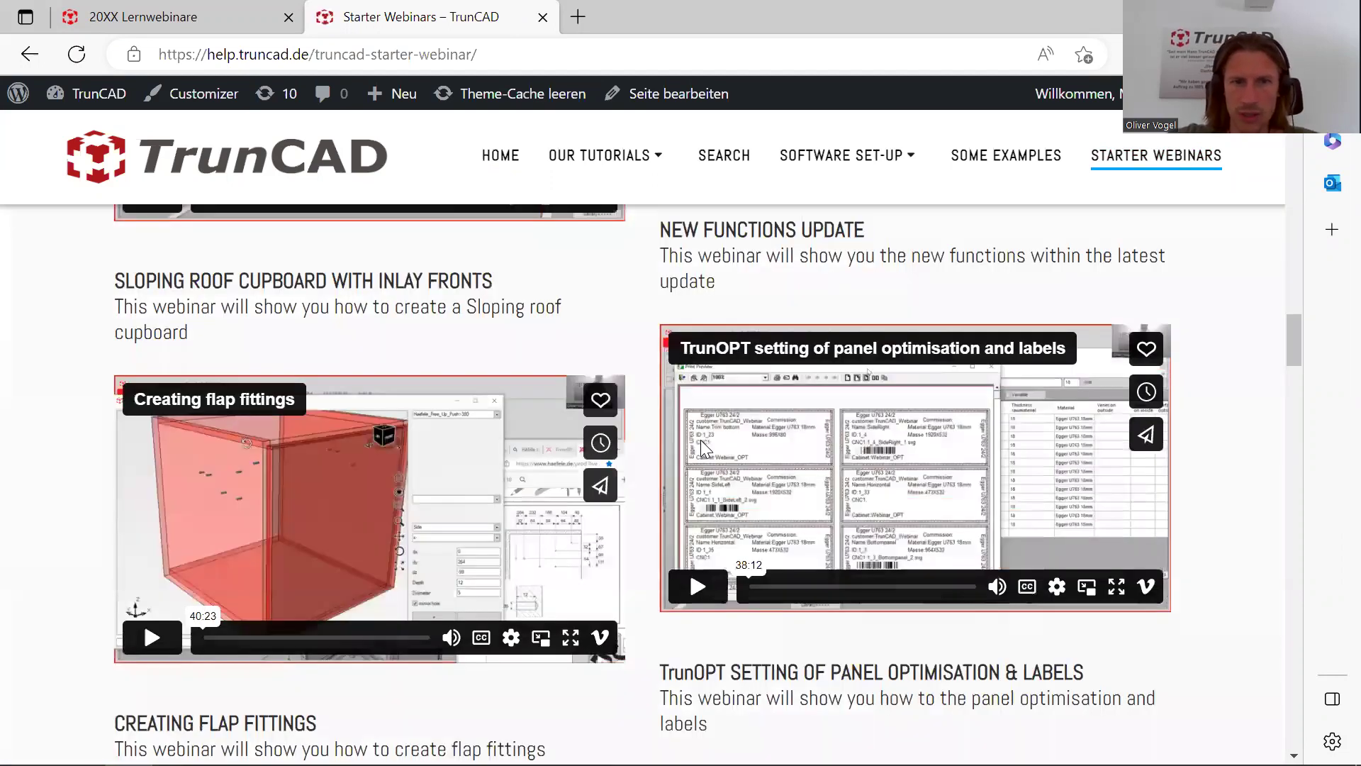
pyautogui.scroll(-9, 700, 439)
pyautogui.scroll(-6, 700, 439)
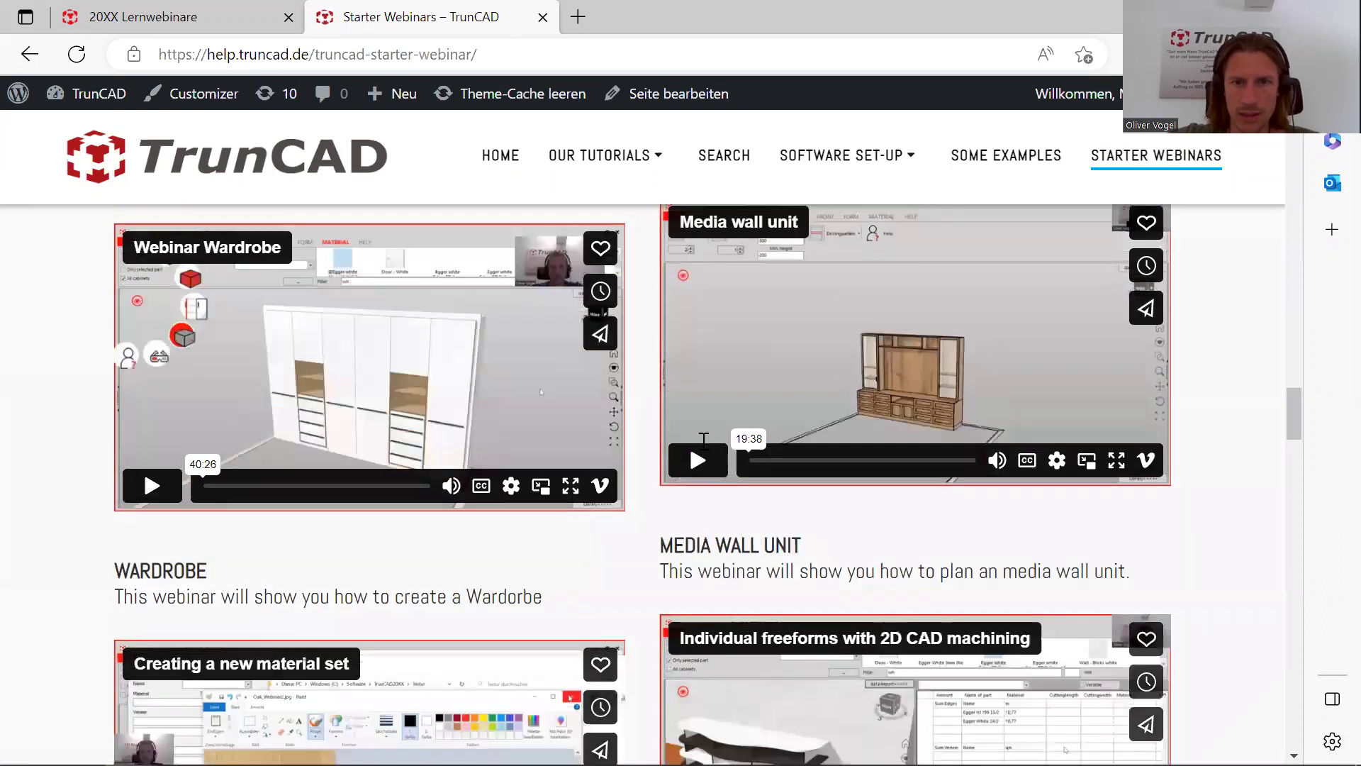
pyautogui.scroll(-8, 702, 444)
pyautogui.scroll(-2, 705, 447)
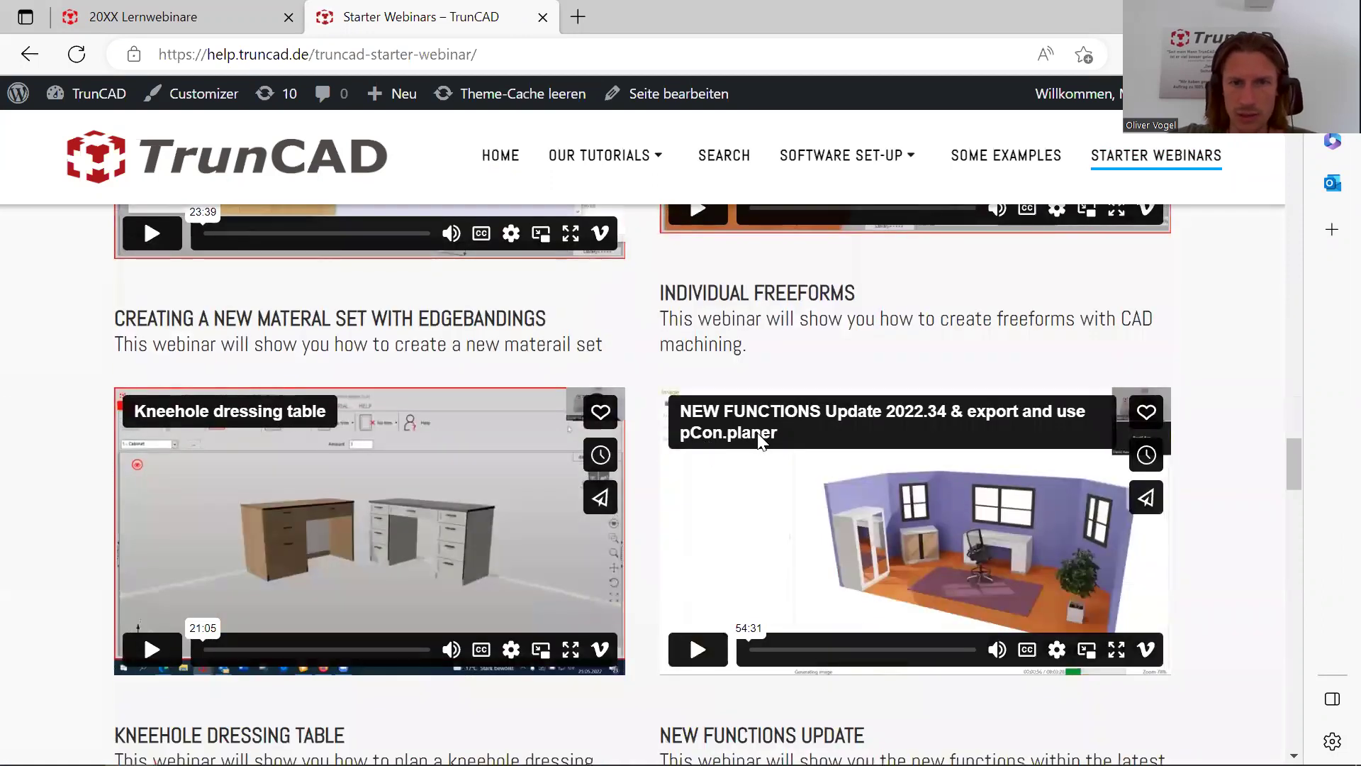
pyautogui.scroll(-1, 816, 439)
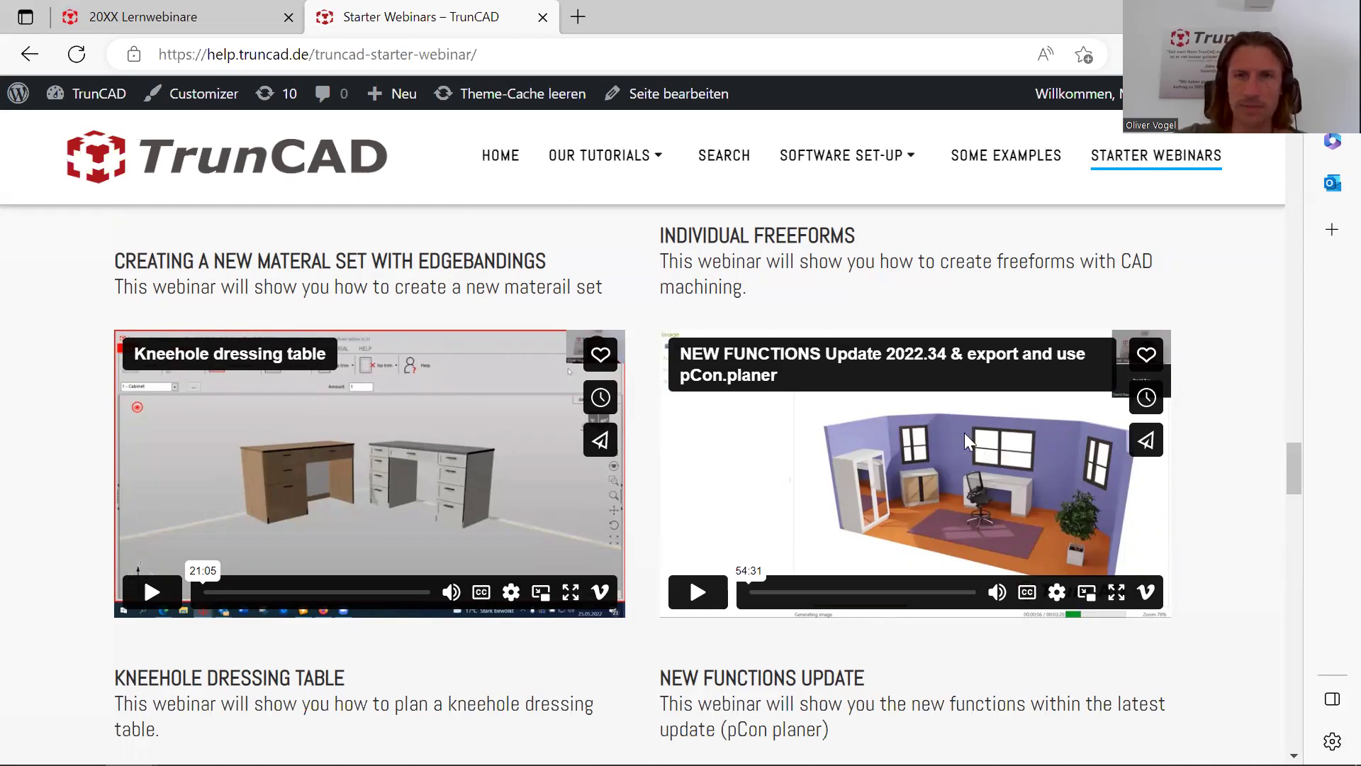
# Step: Switch back to pCon.planner and save the finished rendering as "Webinar-Bookshelf_with open sides -rendering2.jpg" in the TrunCAD_Projekte folder, then minimize the image window
pyautogui.moveTo(1016, 20); pyautogui.dragTo(955, 226)
pyautogui.click(1153, 227)
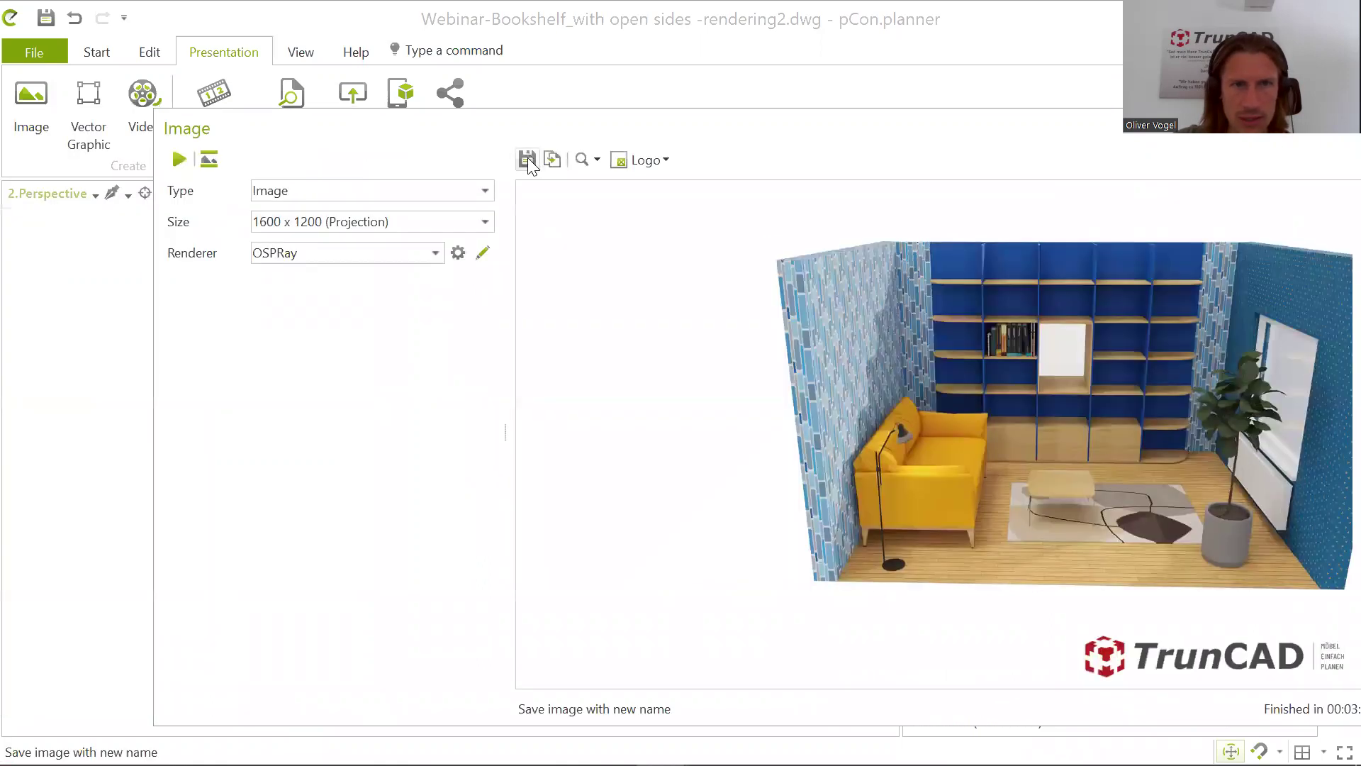
pyautogui.click(528, 159)
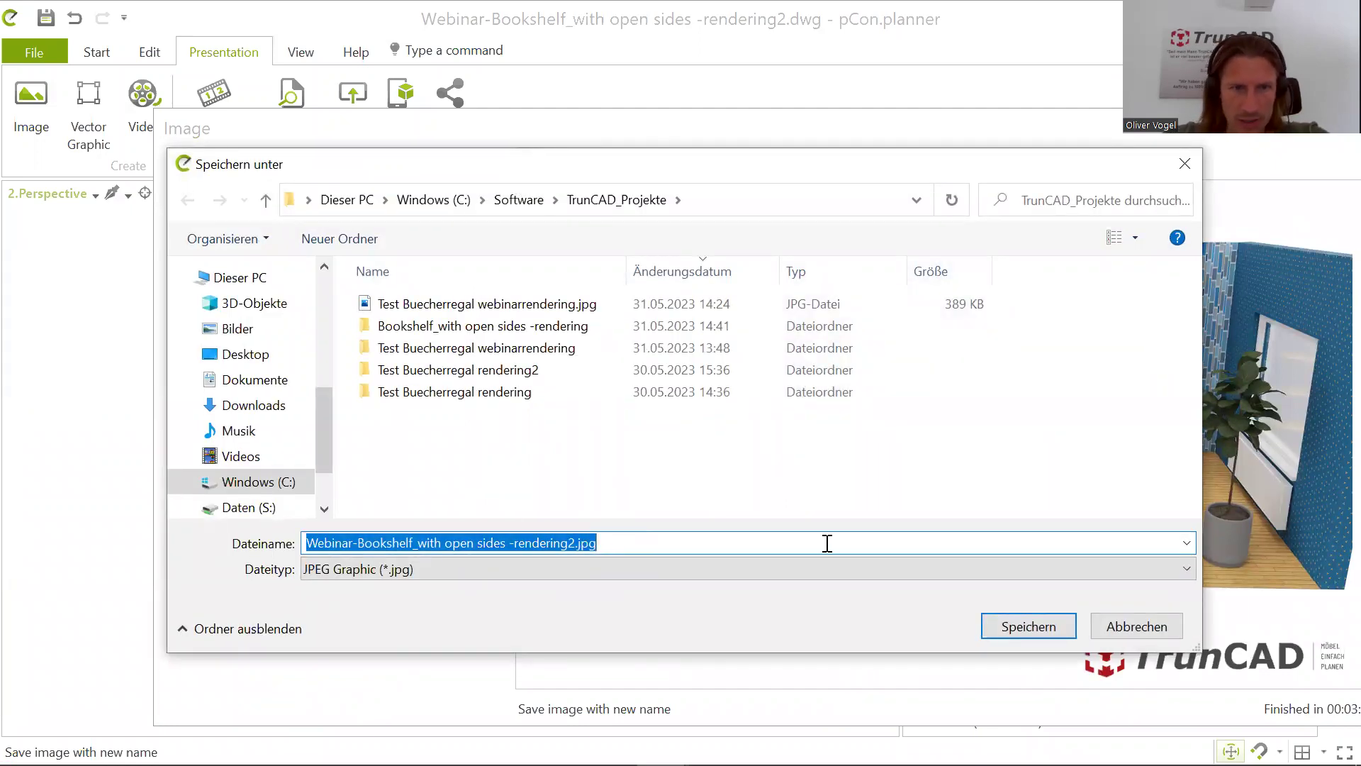
pyautogui.click(1037, 622)
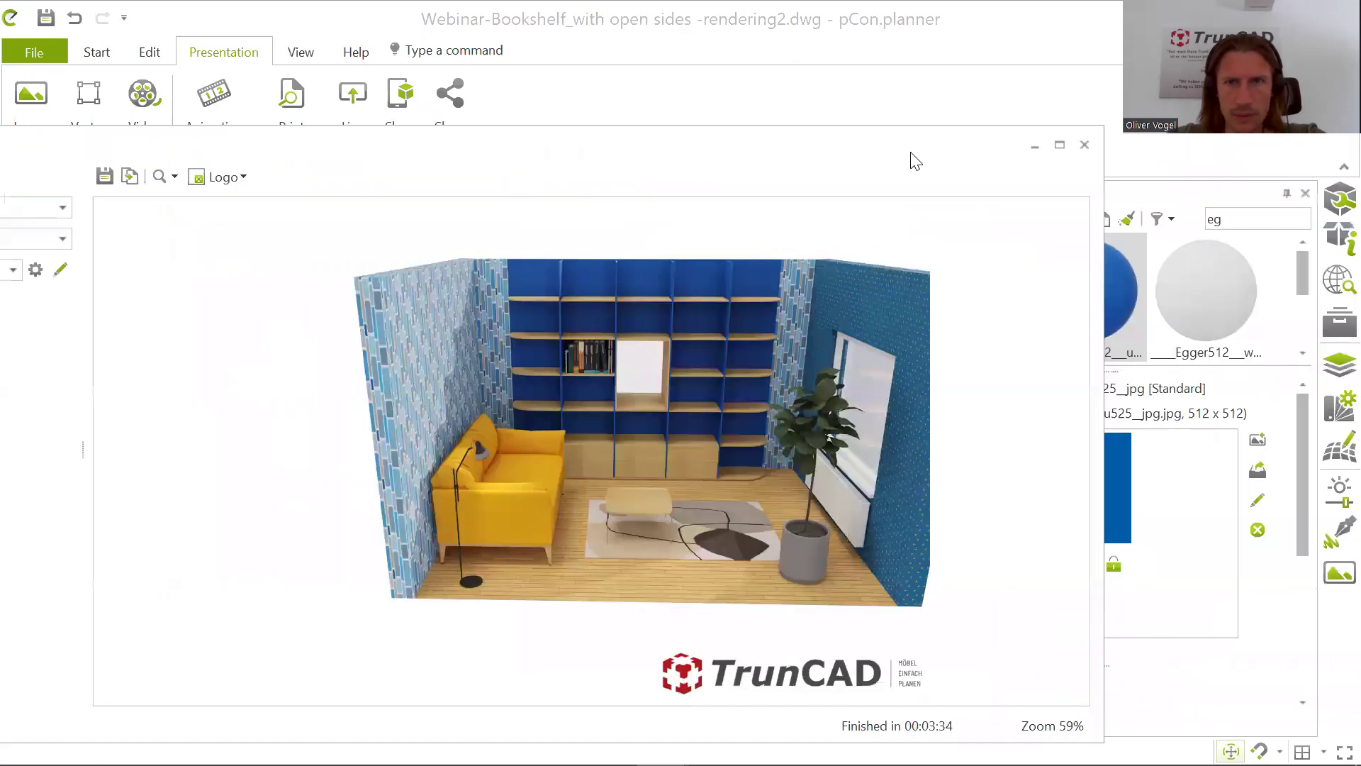
pyautogui.click(1033, 146)
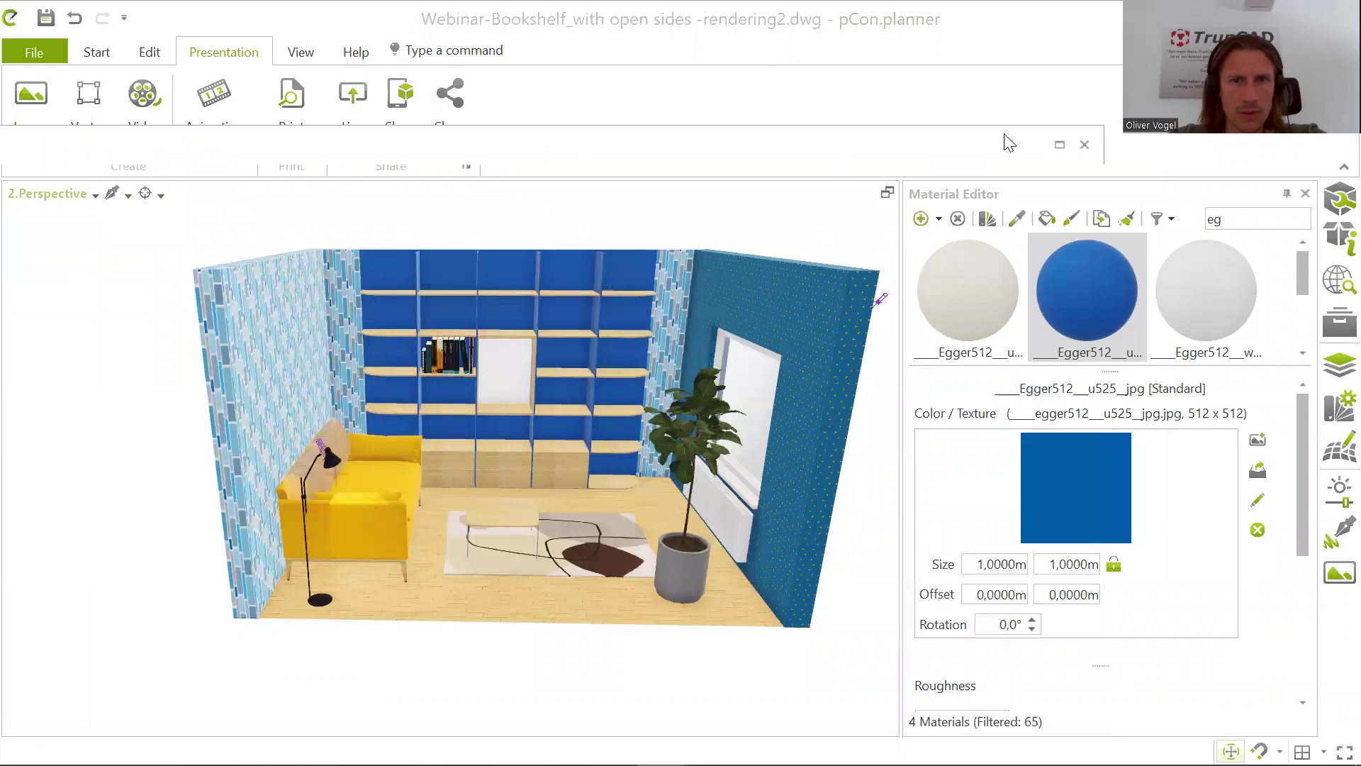
pyautogui.moveTo(1006, 135)
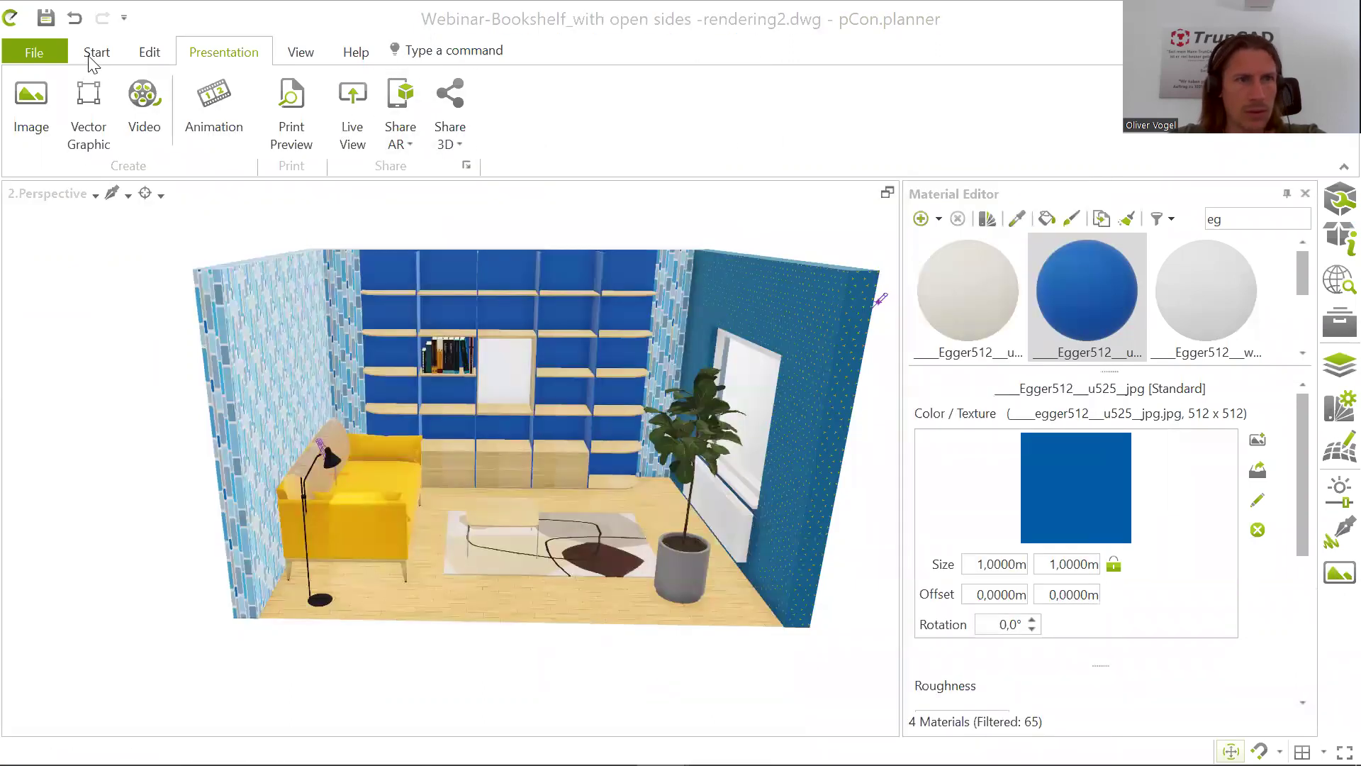
pyautogui.click(92, 61)
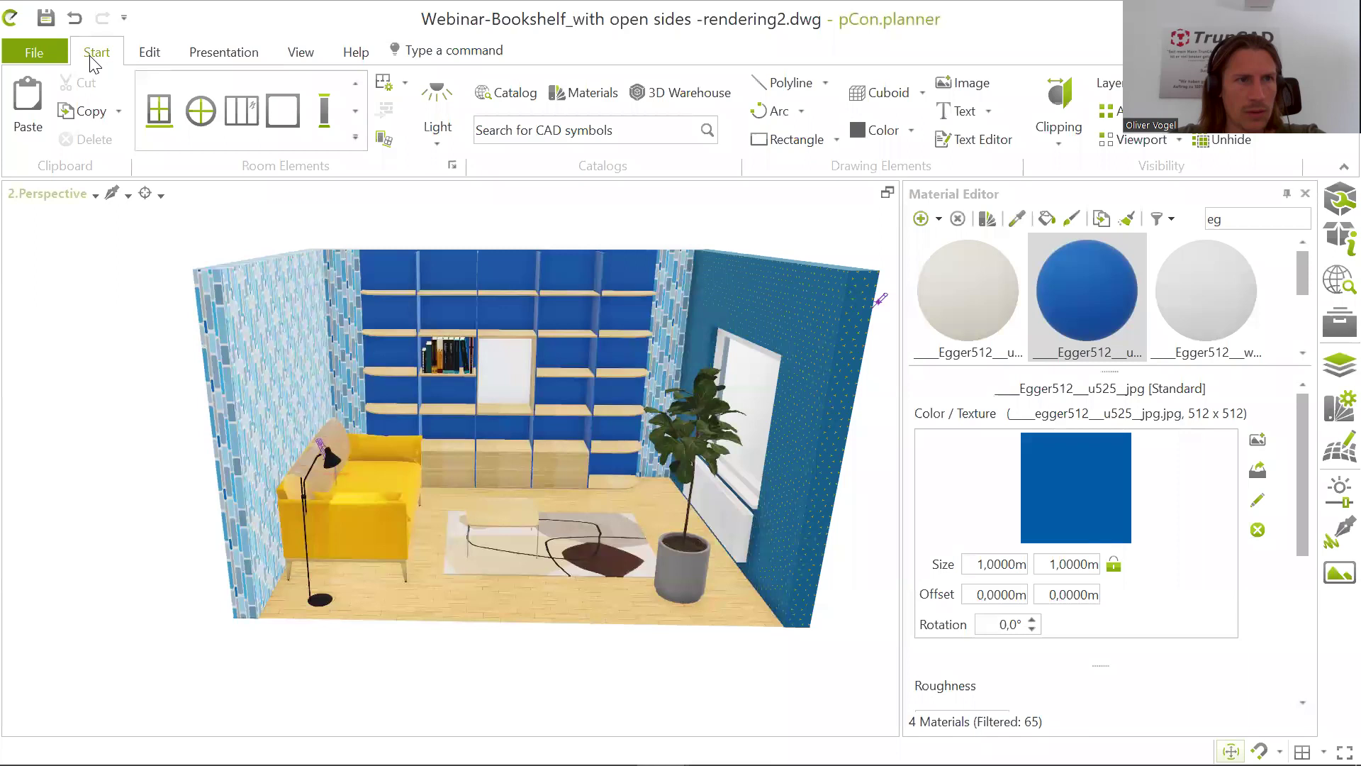
pyautogui.click(47, 56)
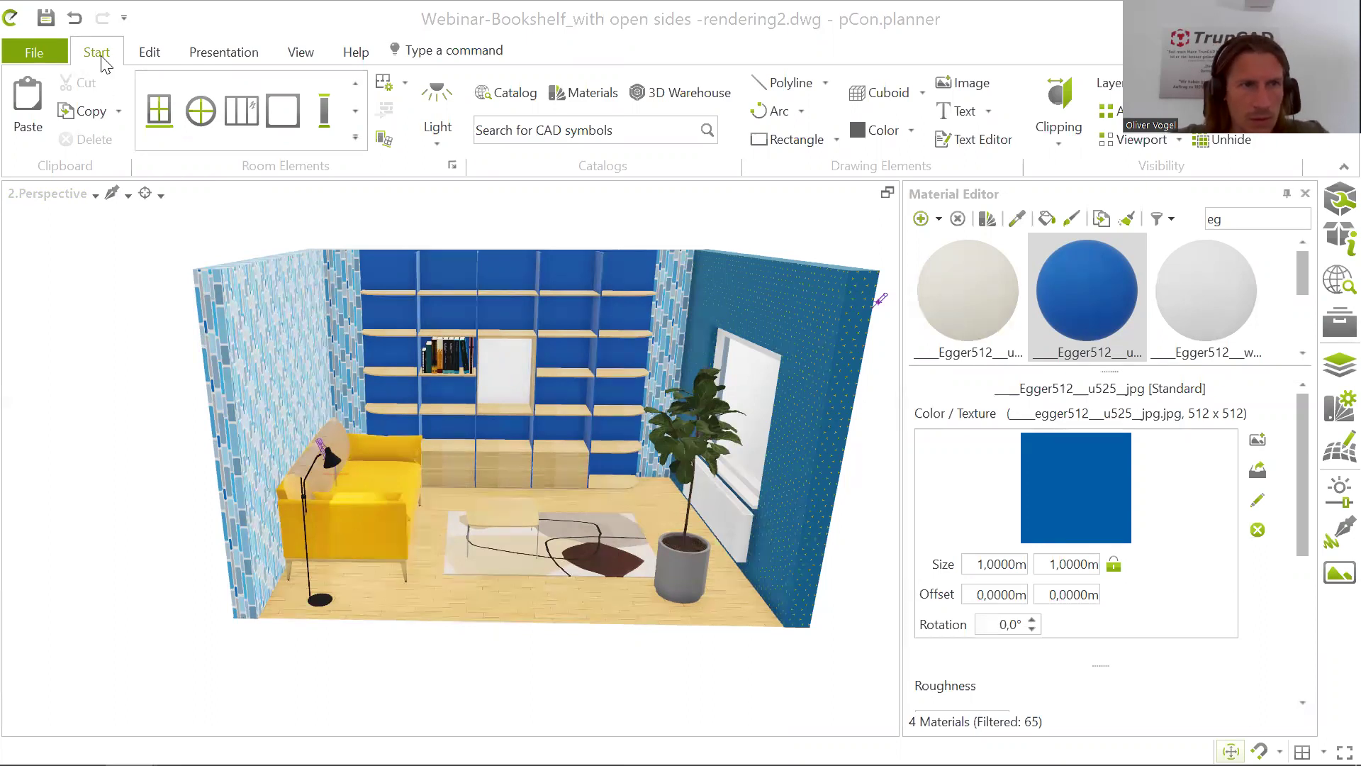
pyautogui.click(147, 57)
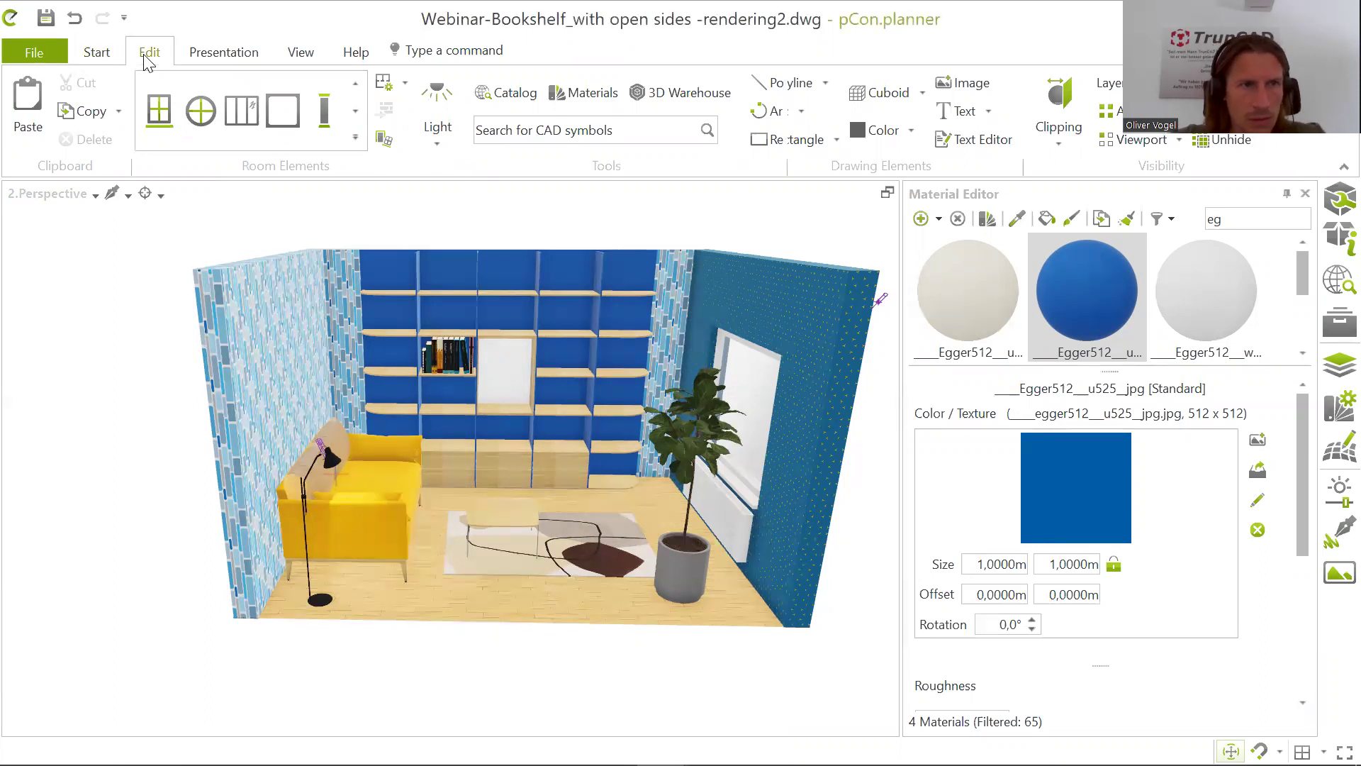
pyautogui.click(97, 57)
pyautogui.click(37, 54)
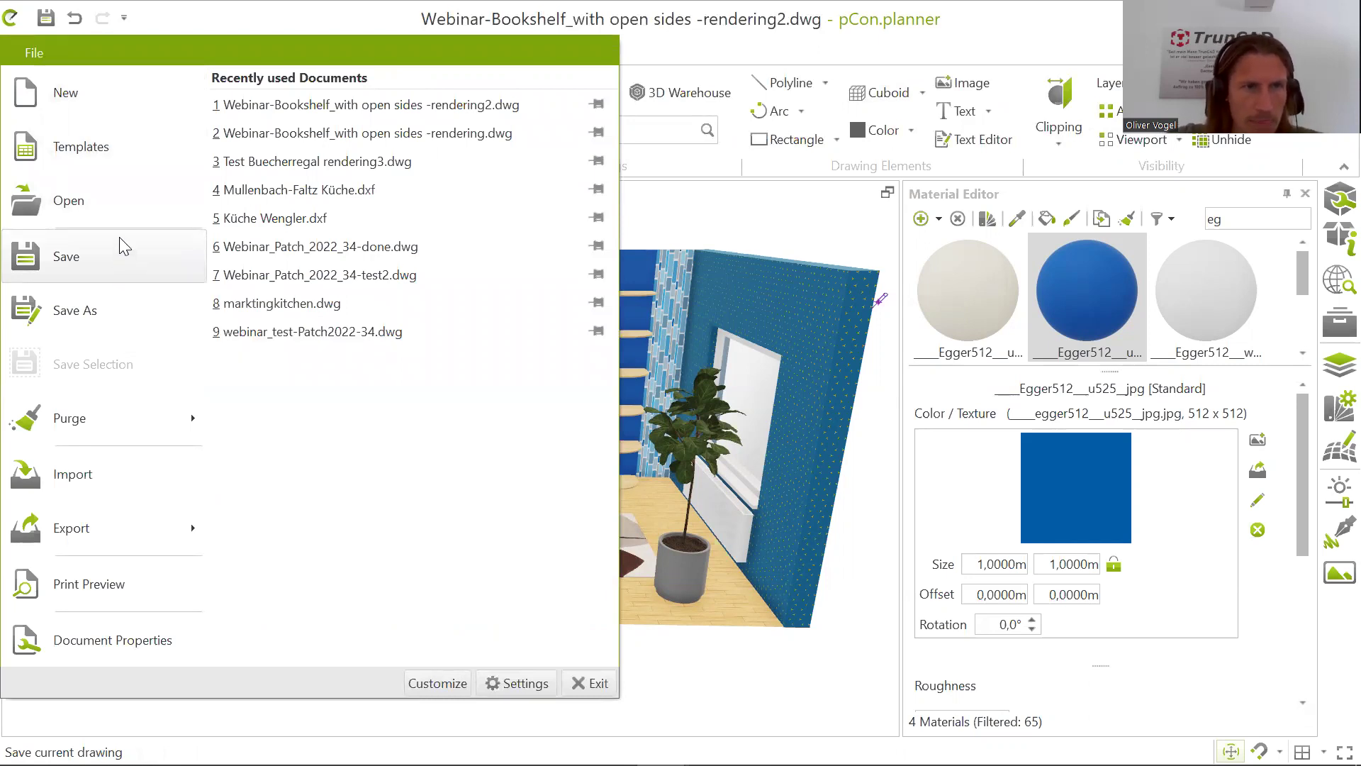
pyautogui.click(434, 18)
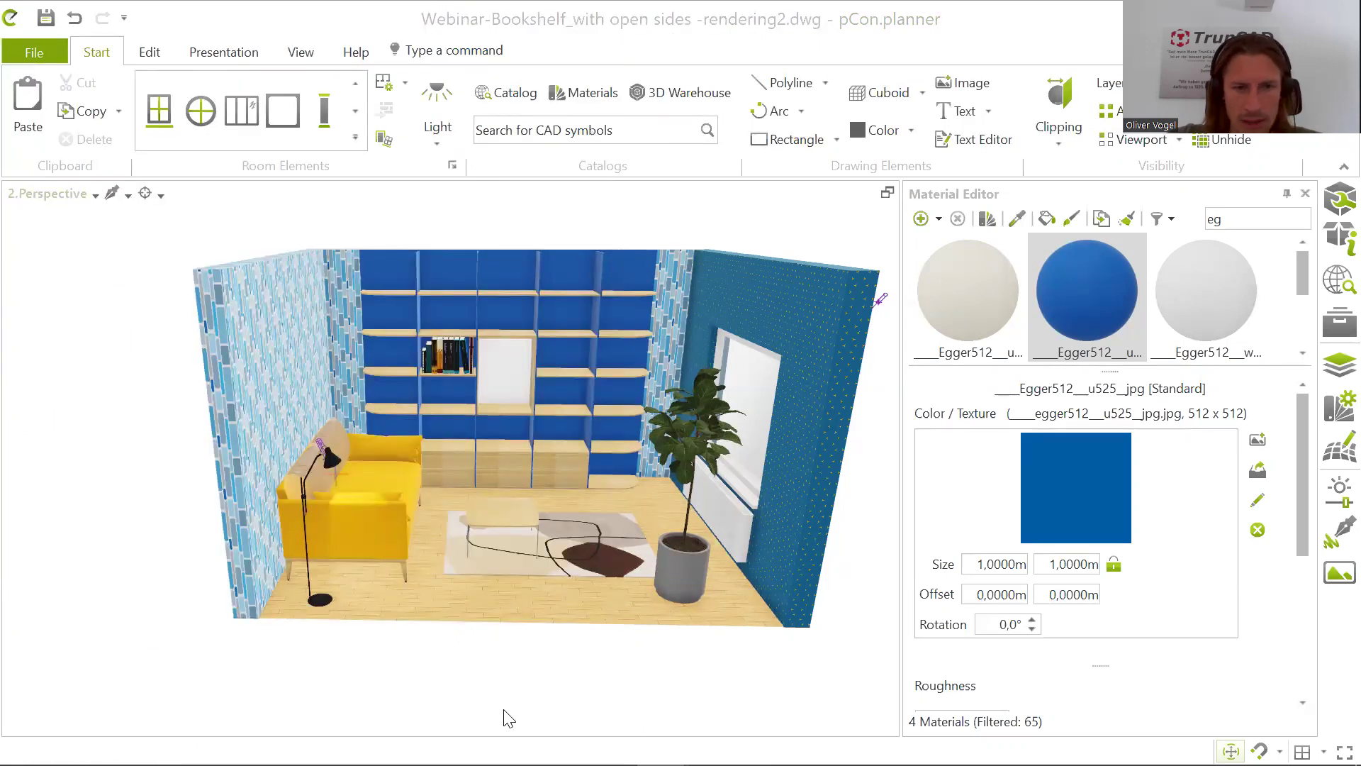
pyautogui.moveTo(508, 762)
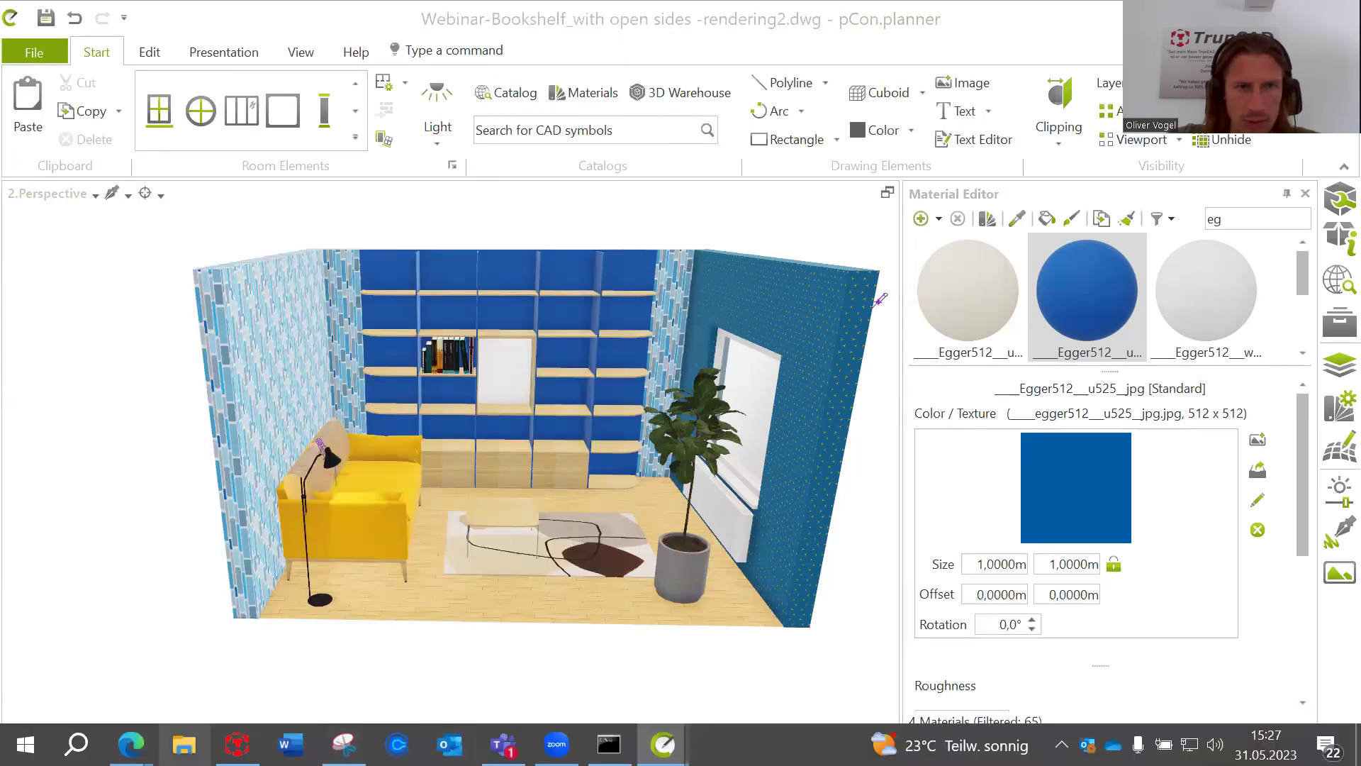
# Step: Switch to File Explorer and open the TrunCAD_Projekte folder inside Software on the Windows (C:) drive
pyautogui.click(184, 744)
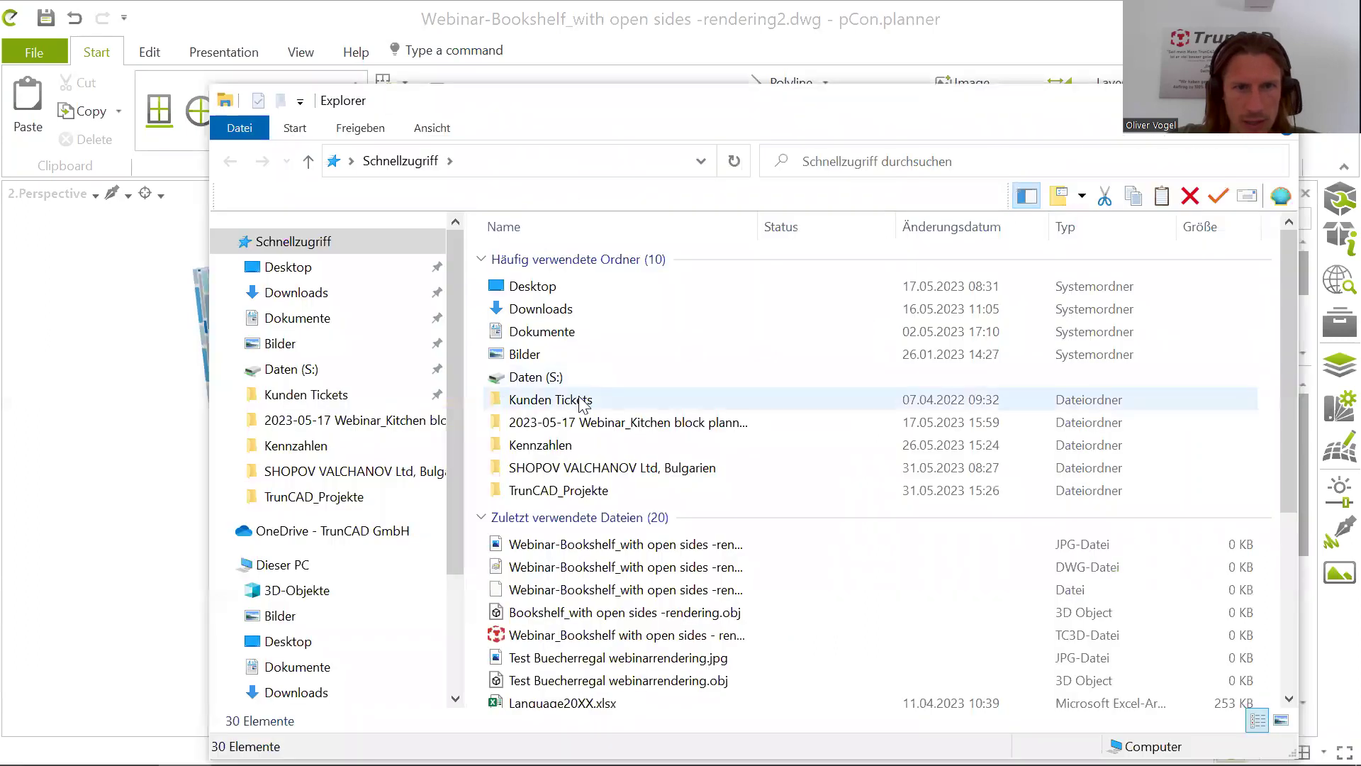
pyautogui.click(313, 369)
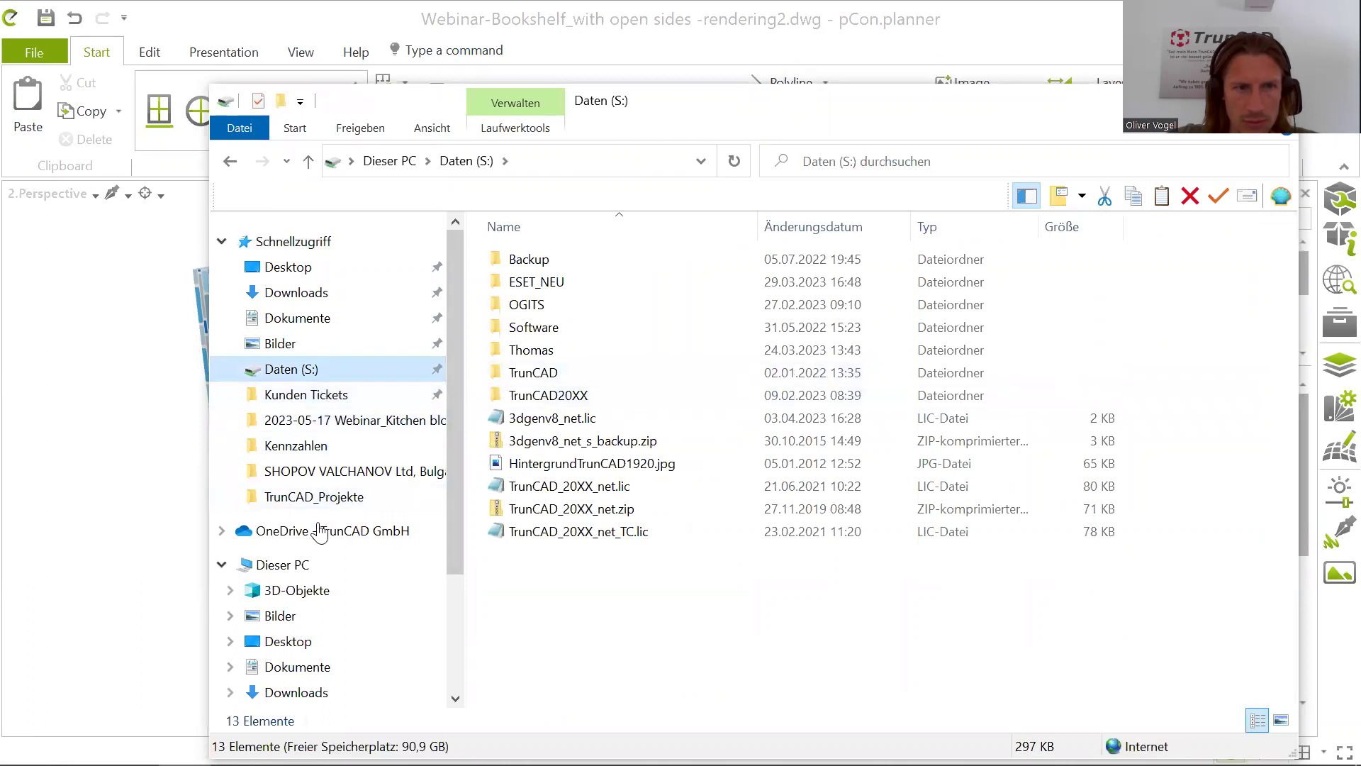
pyautogui.scroll(-1, 318, 528)
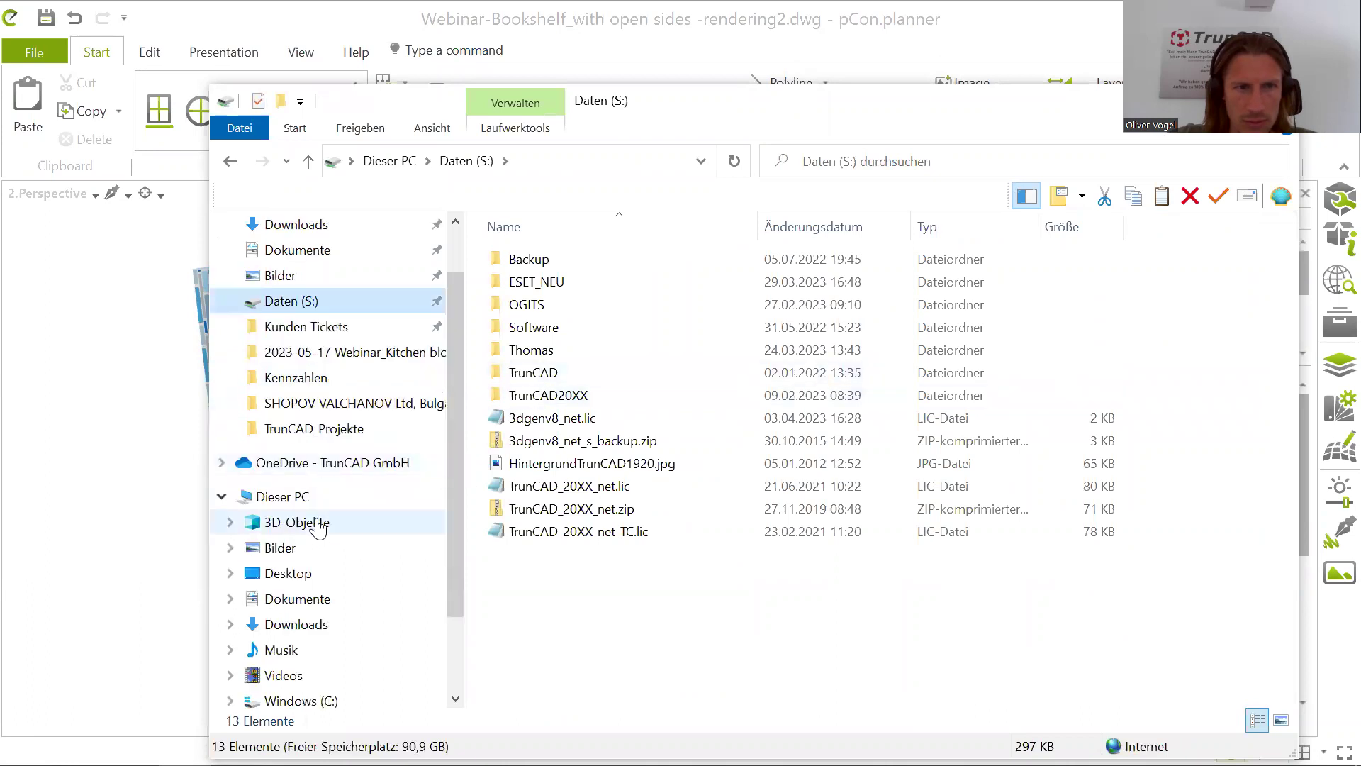
pyautogui.click(305, 702)
pyautogui.doubleClick(571, 440)
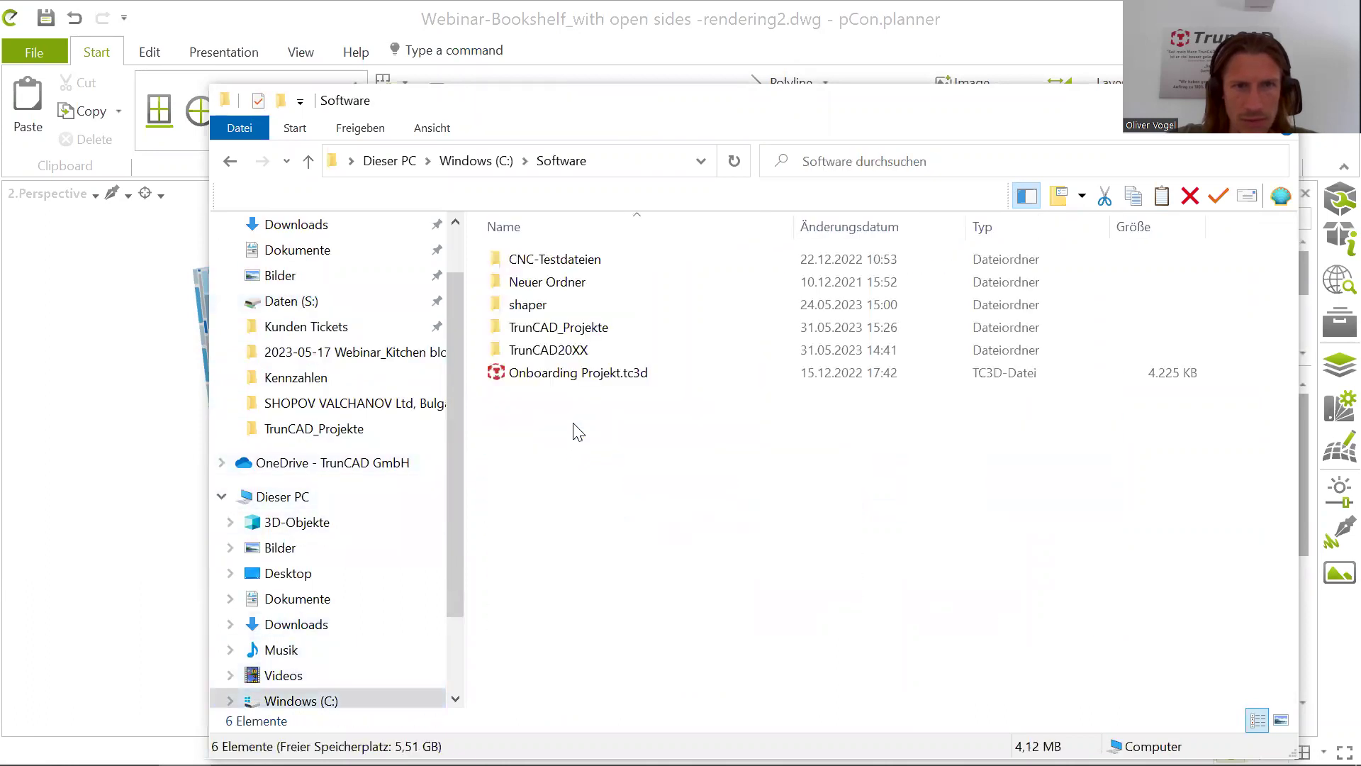
pyautogui.doubleClick(593, 328)
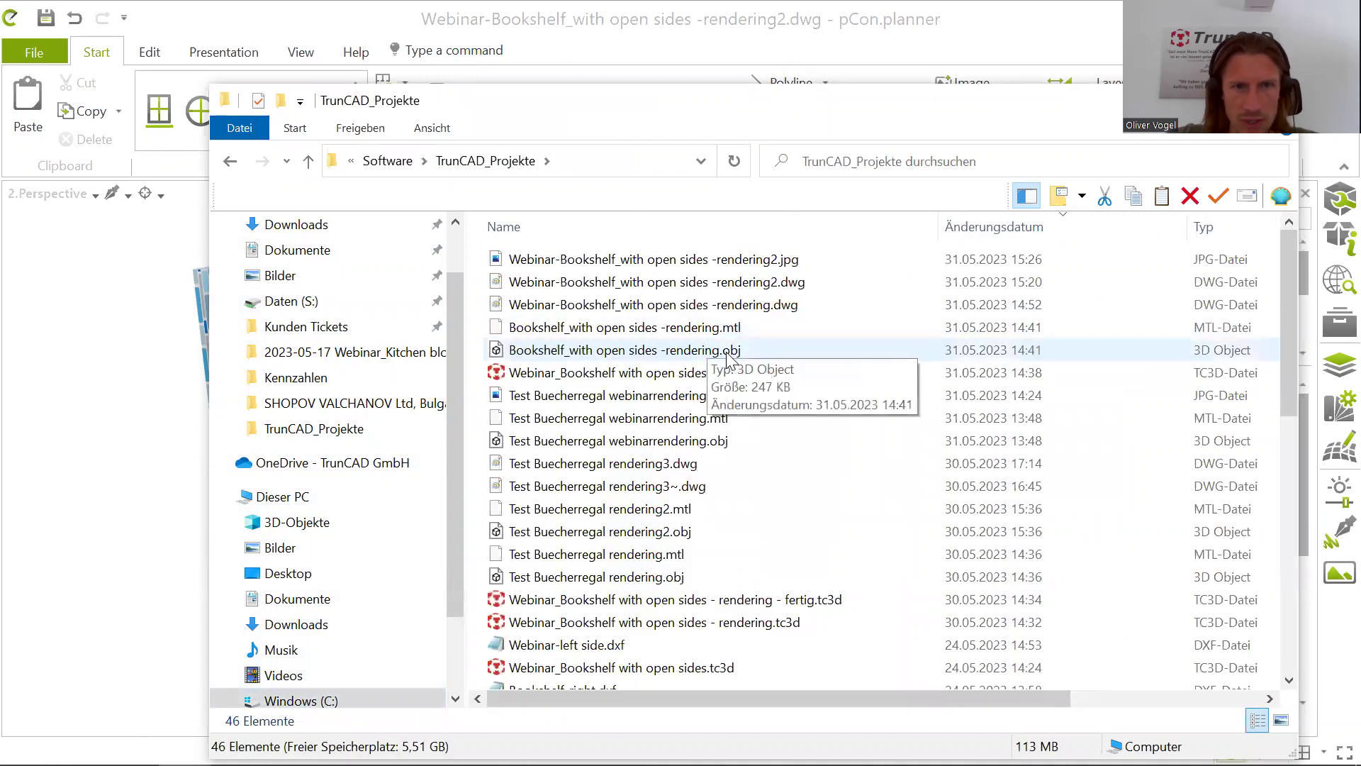
# Step: Reverse the date sorting, look at the texture images in the "Bookshelf_with open sides -rendering" folder and return to TrunCAD_Projekte
pyautogui.click(983, 228)
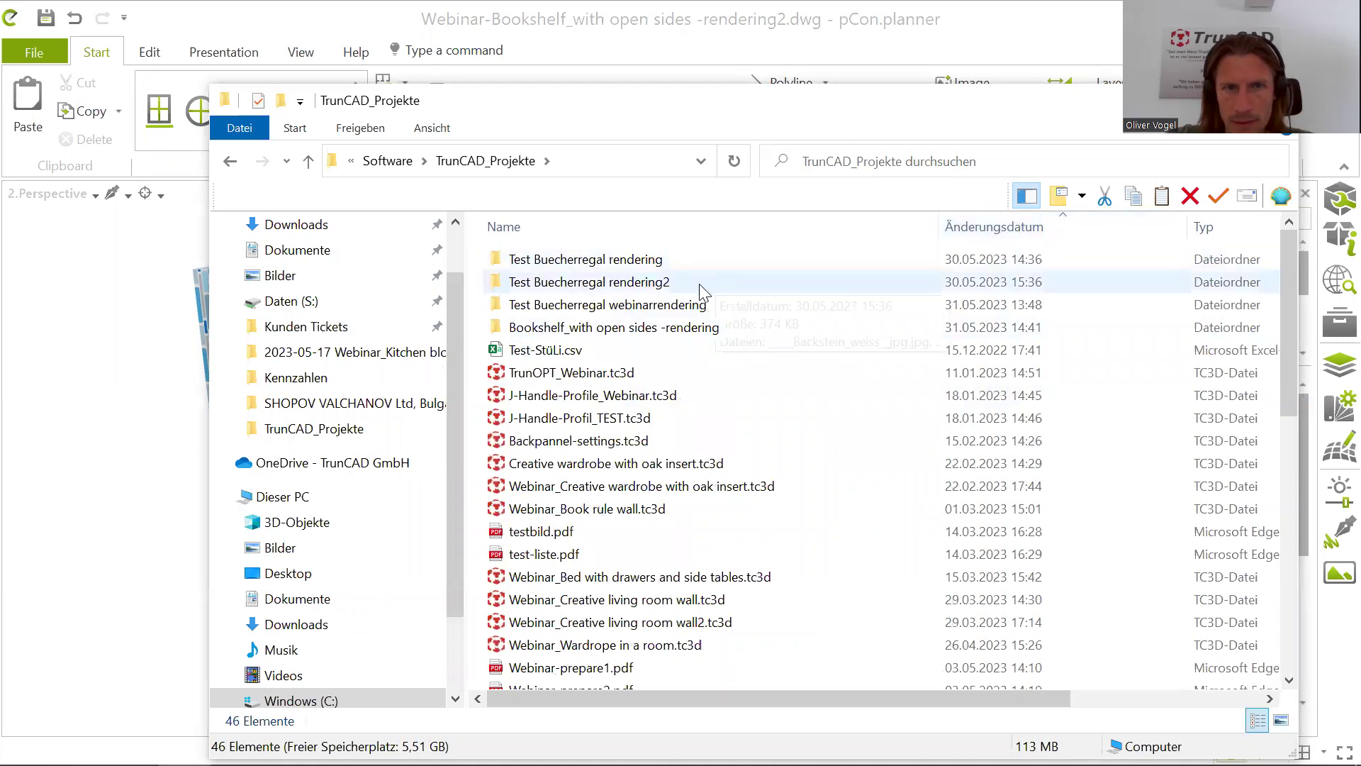
pyautogui.scroll(-2, 780, 307)
pyautogui.scroll(-3, 778, 302)
pyautogui.scroll(5, 777, 303)
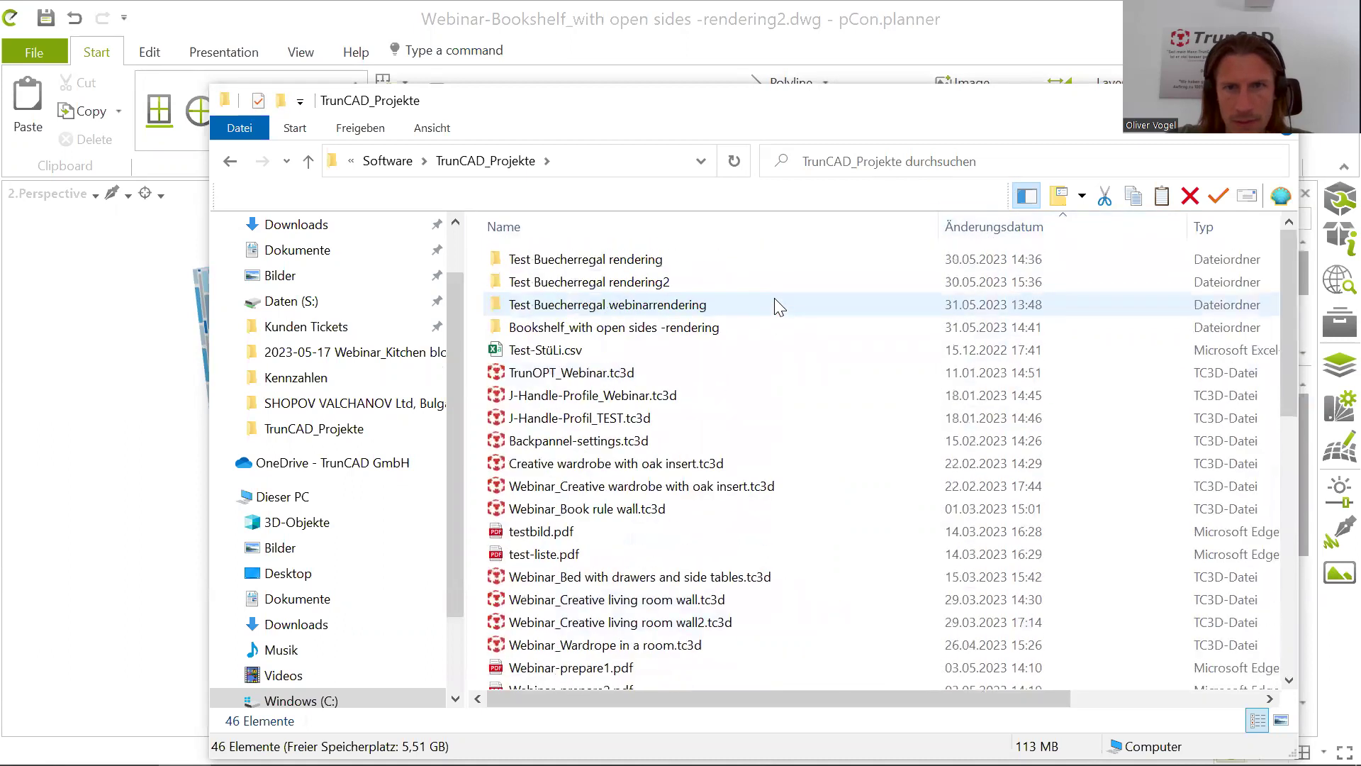
pyautogui.doubleClick(664, 330)
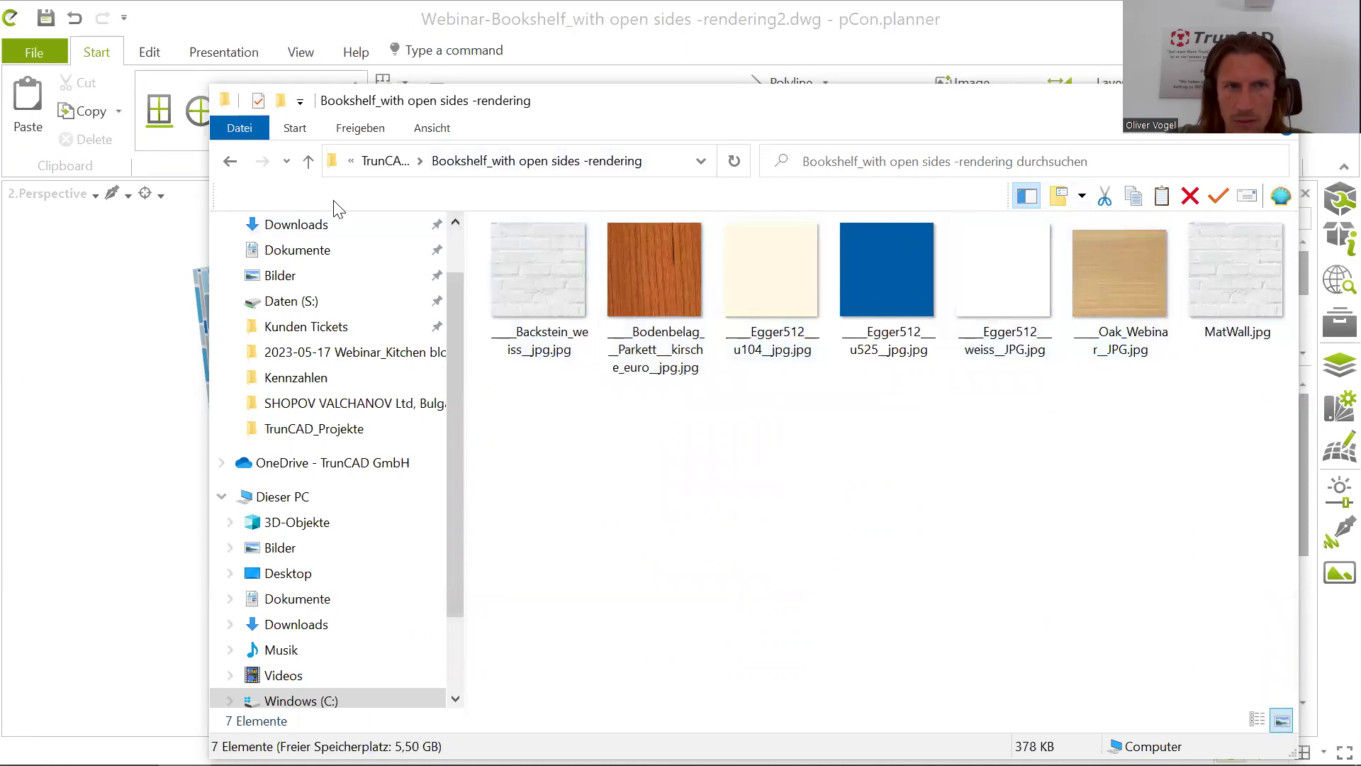
pyautogui.click(232, 163)
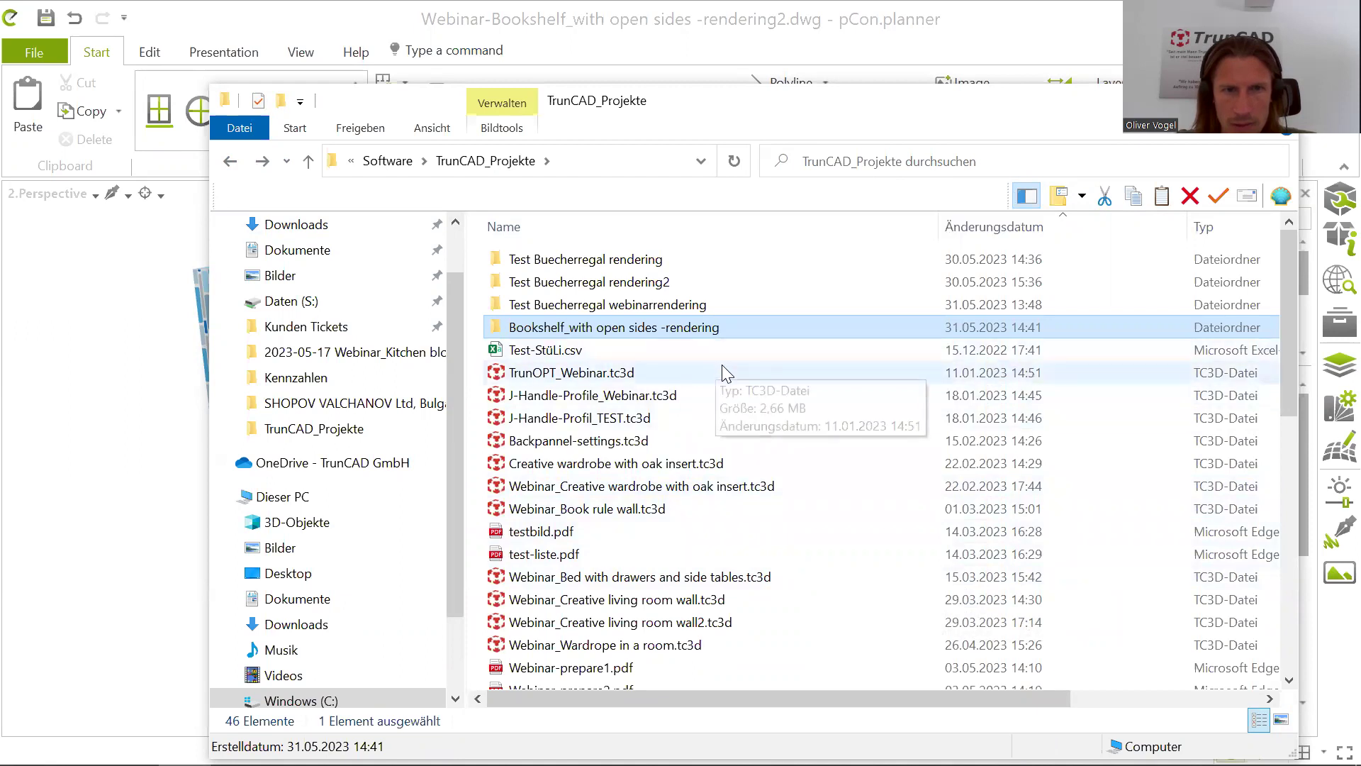
# Step: Sort the project files by type and open the saved image "Webinar-Bookshelf_with open sides -rendering2.jpg"
pyautogui.scroll(-2, 722, 364)
pyautogui.scroll(-7, 723, 370)
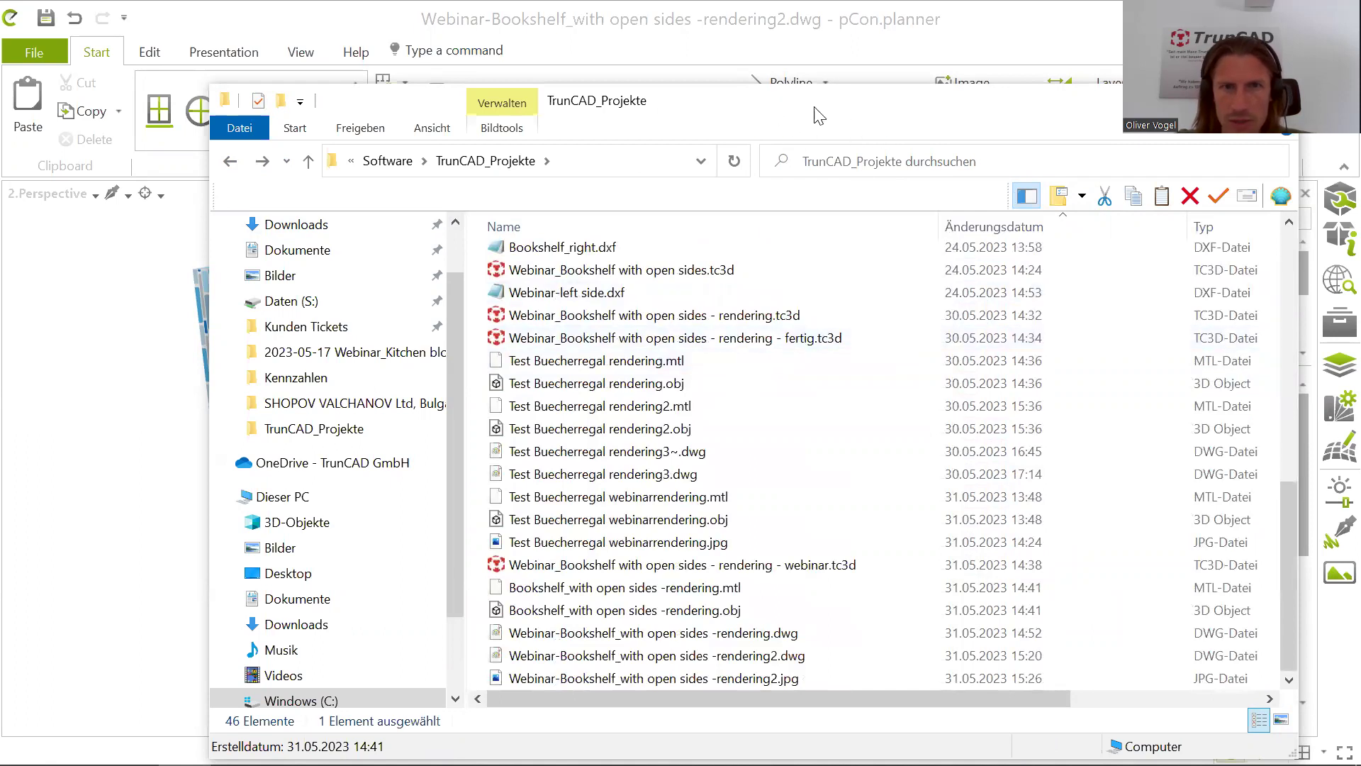
pyautogui.moveTo(809, 108); pyautogui.dragTo(524, 68)
pyautogui.click(950, 185)
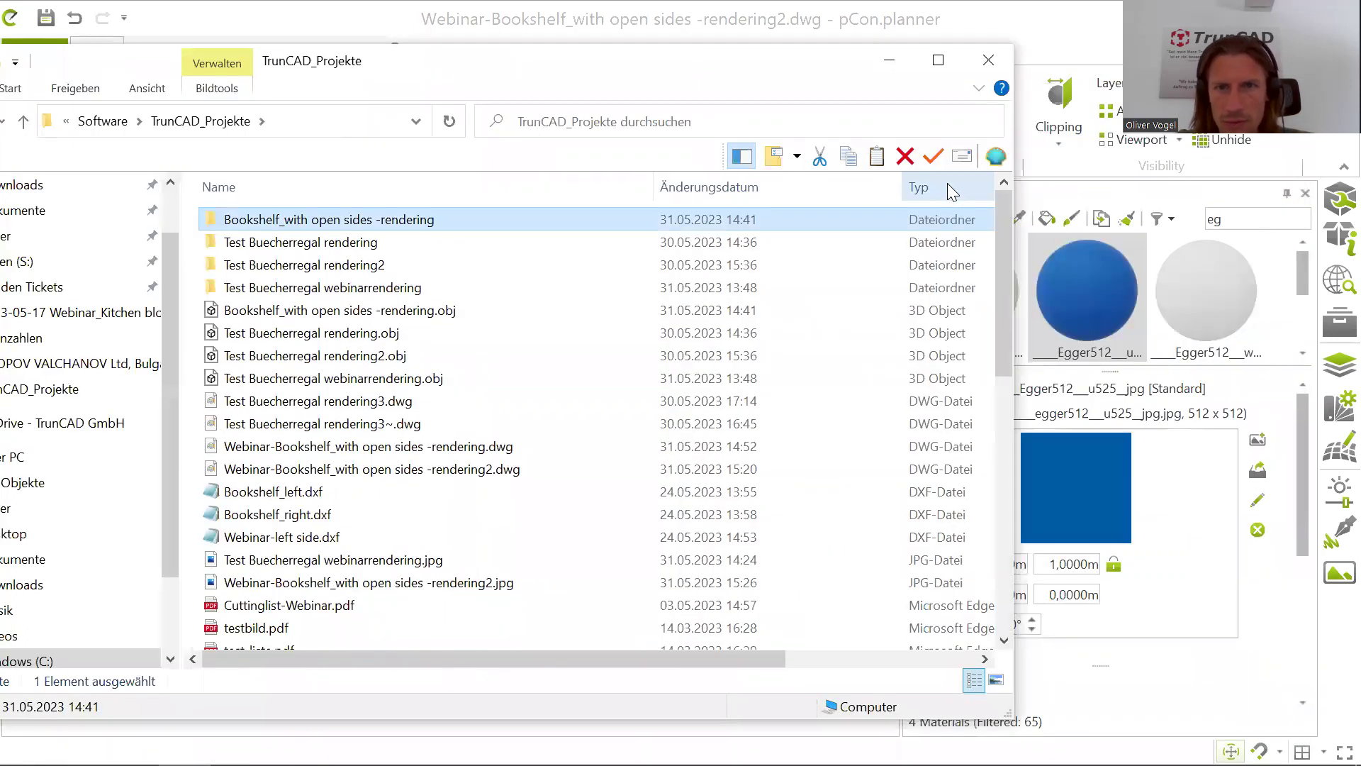
pyautogui.scroll(-3, 925, 340)
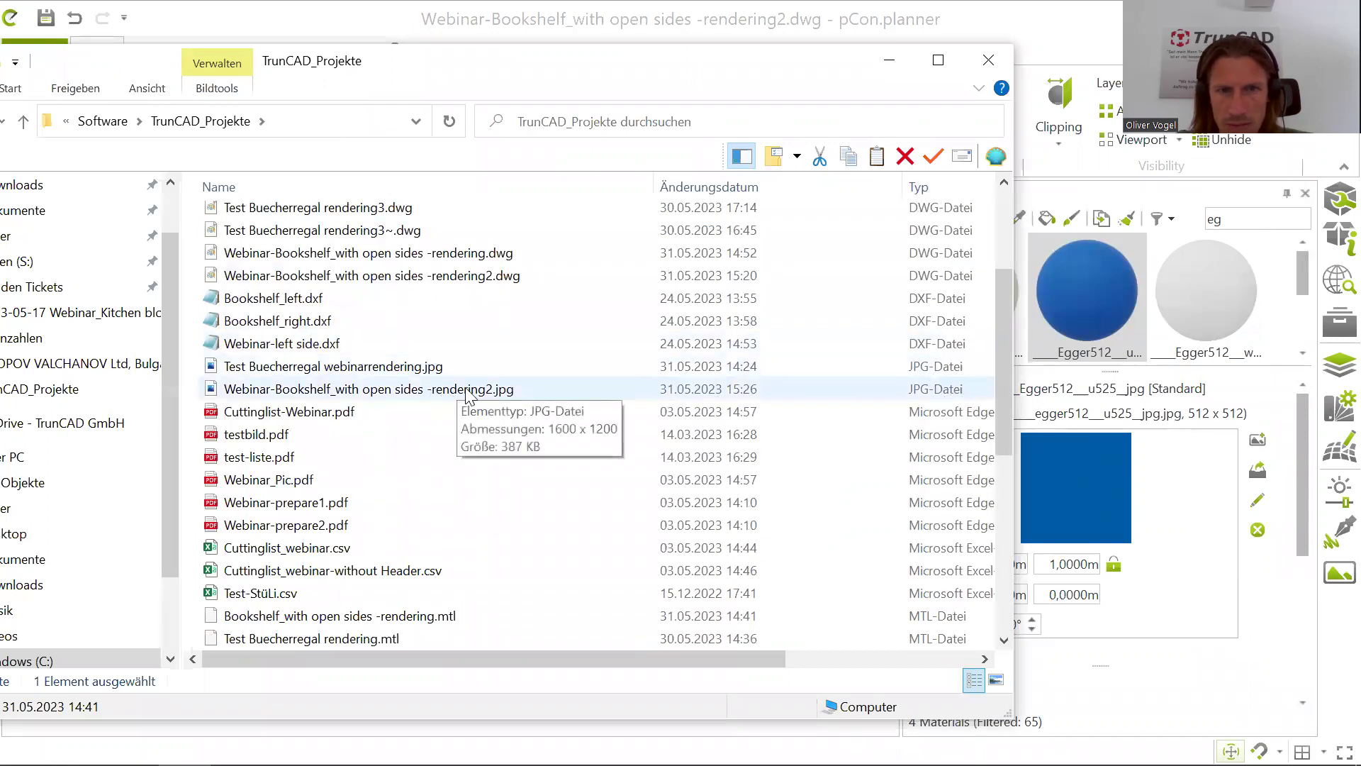
pyautogui.doubleClick(368, 390)
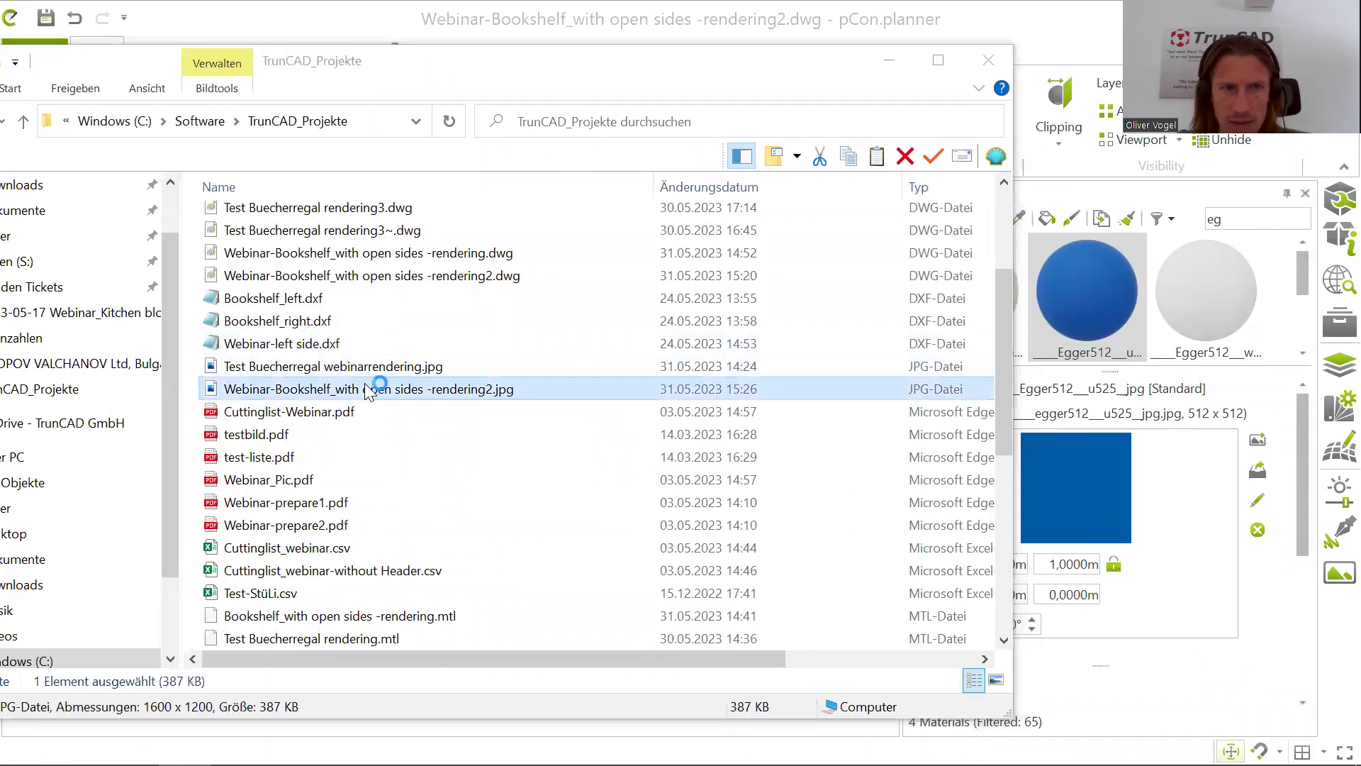